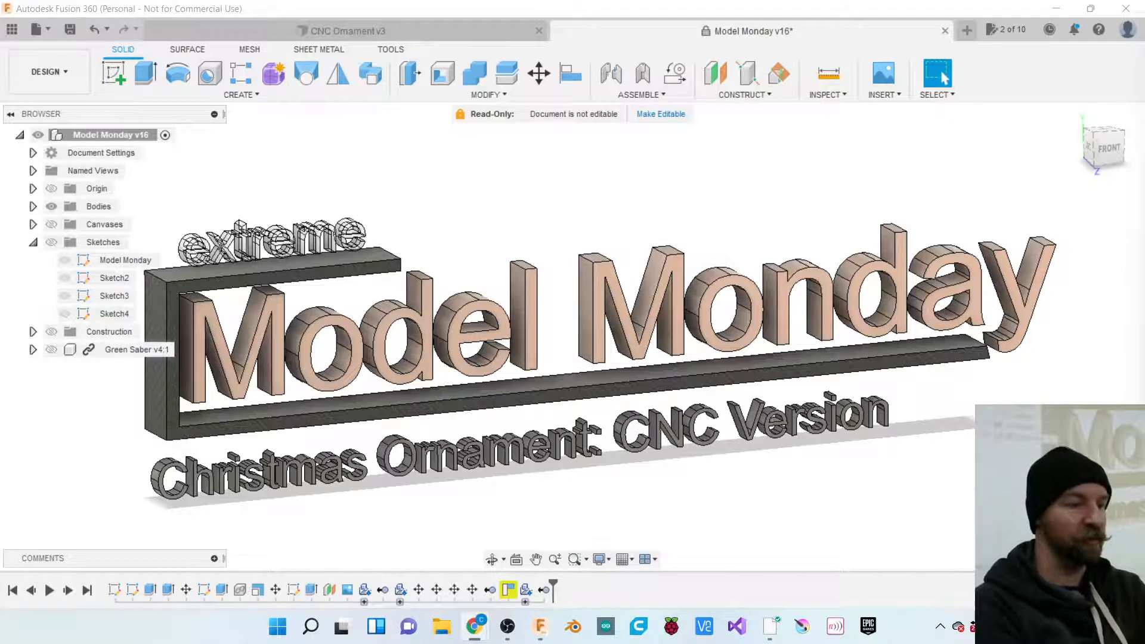
Examine the slotted disc, its stock and the contour toolpaths on the Tormach 770M table in the CNC Ornament document.
{"action": "left_click", "coordinate": [427, 32]}
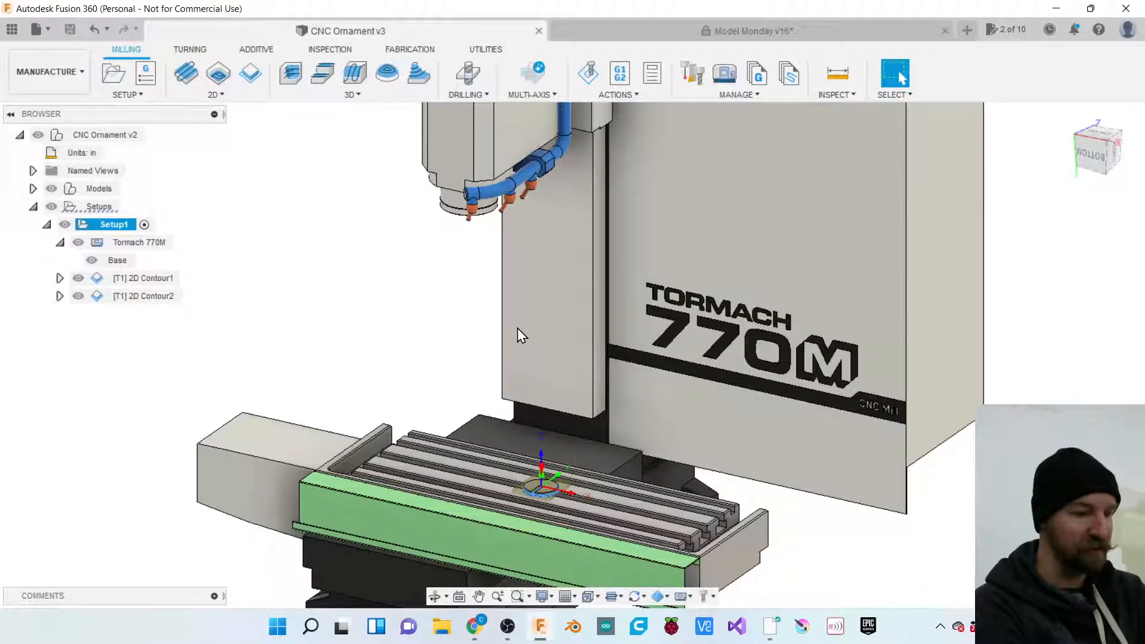
{"action": "scroll", "coordinate": [549, 500], "scroll_direction": "up", "scroll_amount": 8}
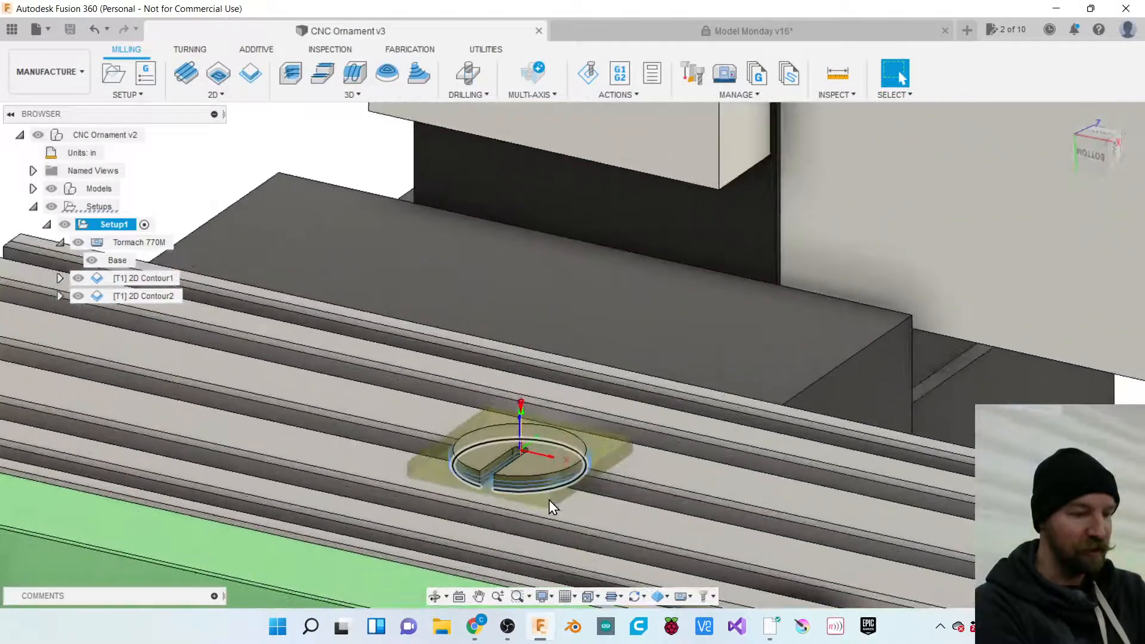
{"action": "scroll", "coordinate": [505, 461], "scroll_direction": "up", "scroll_amount": 5}
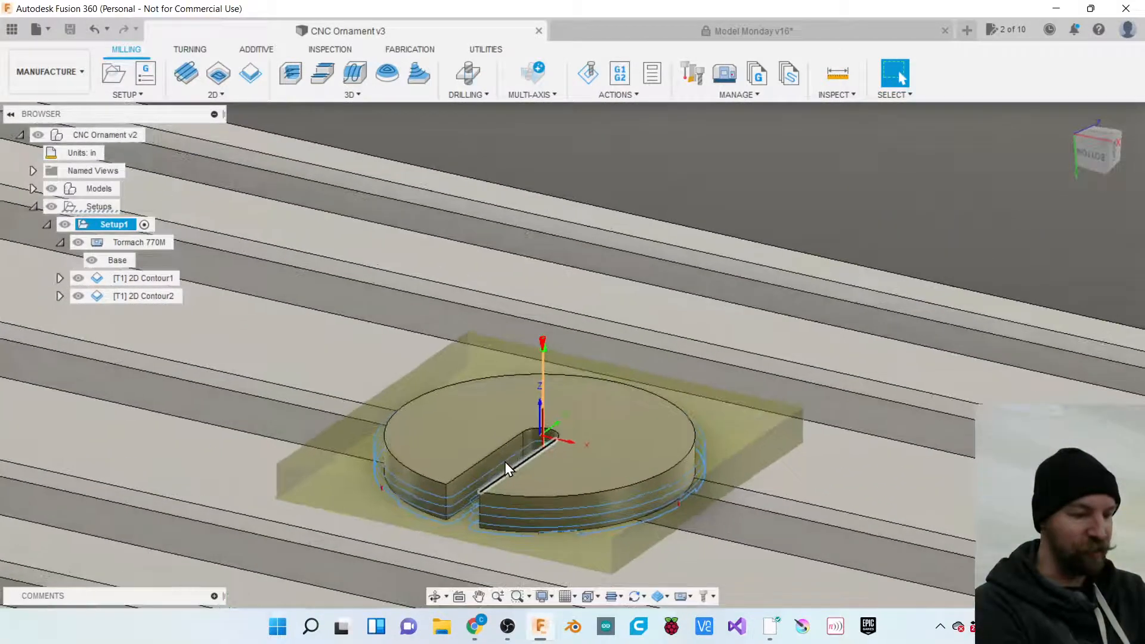
{"action": "scroll", "coordinate": [422, 265], "scroll_direction": "down", "scroll_amount": 1}
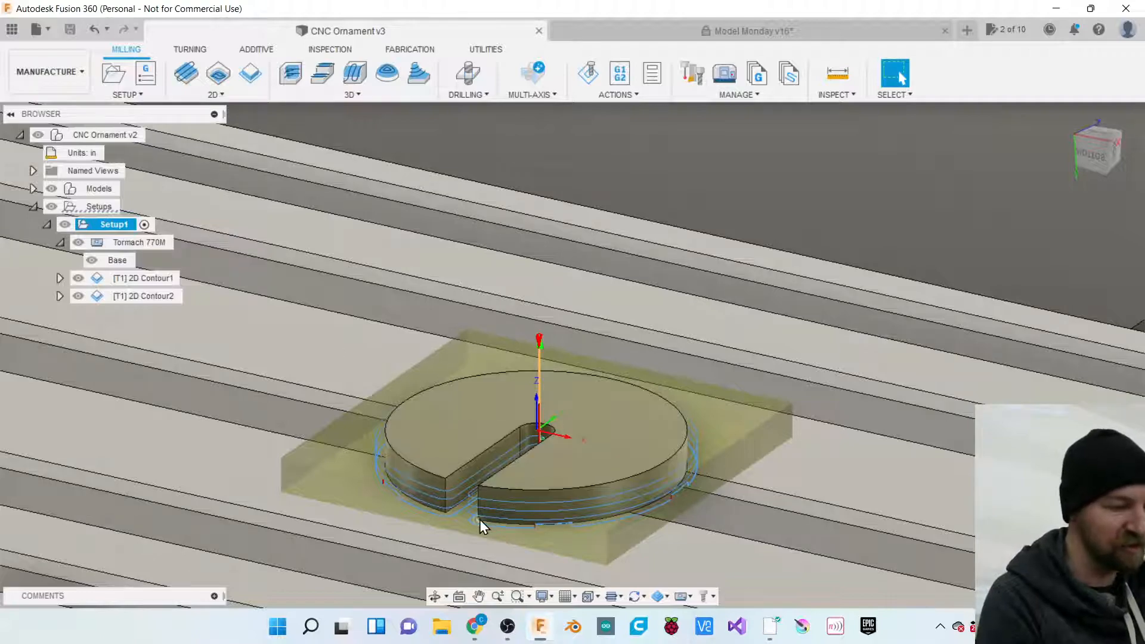
{"action": "scroll", "coordinate": [464, 525], "scroll_direction": "down", "scroll_amount": 3}
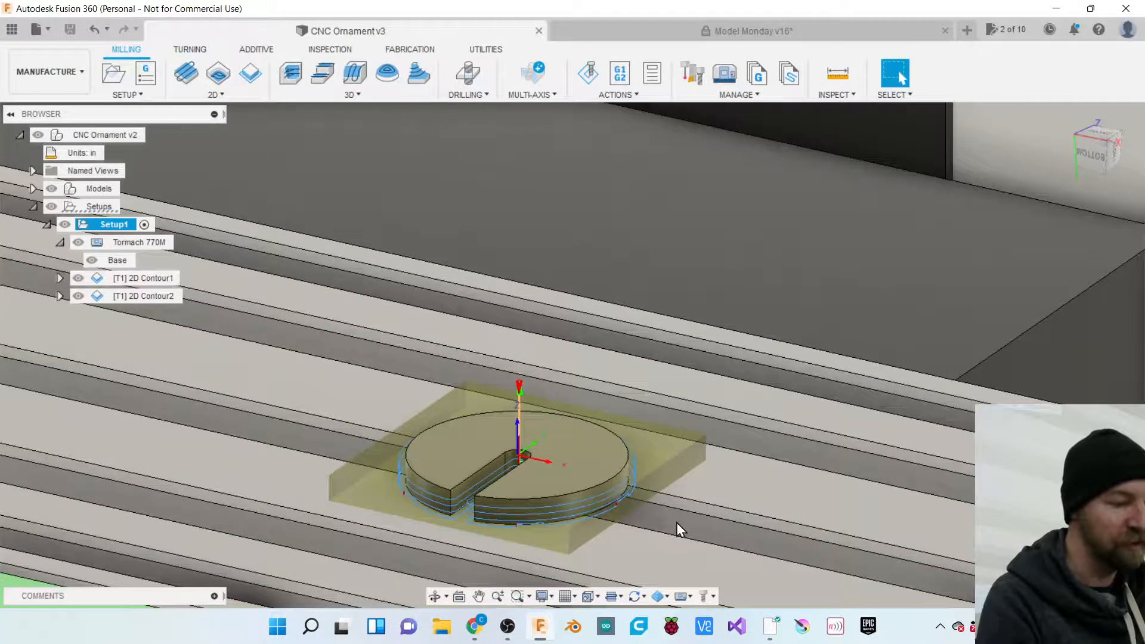
{"action": "scroll", "coordinate": [676, 522], "scroll_direction": "down", "scroll_amount": 3}
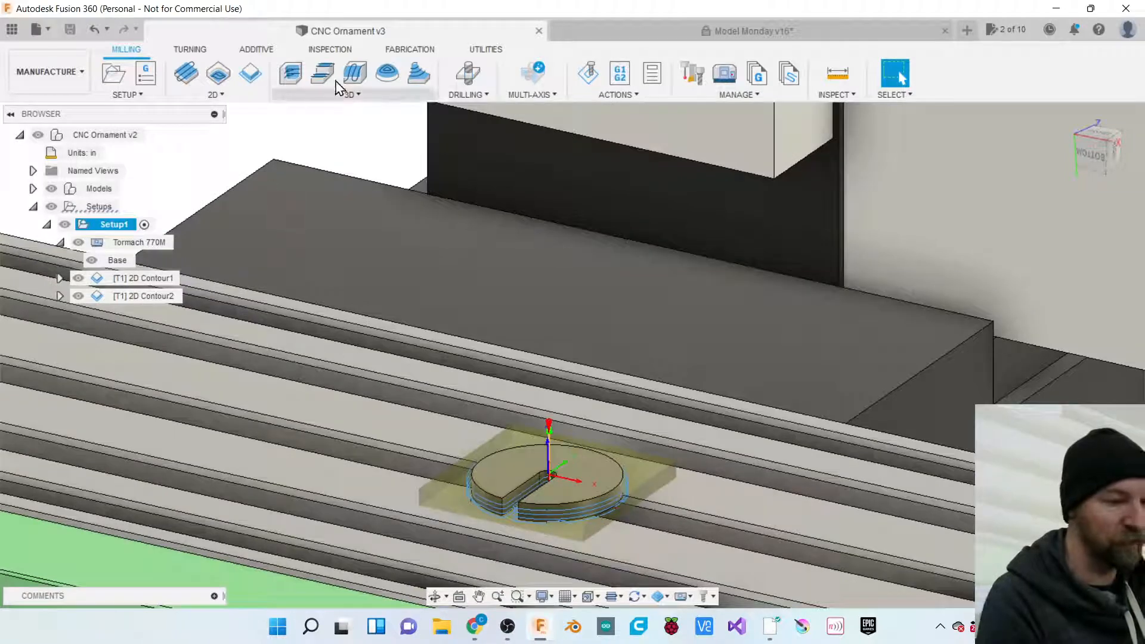
Close the CNC Ornament document and start a new empty design.
{"action": "left_click", "coordinate": [663, 35]}
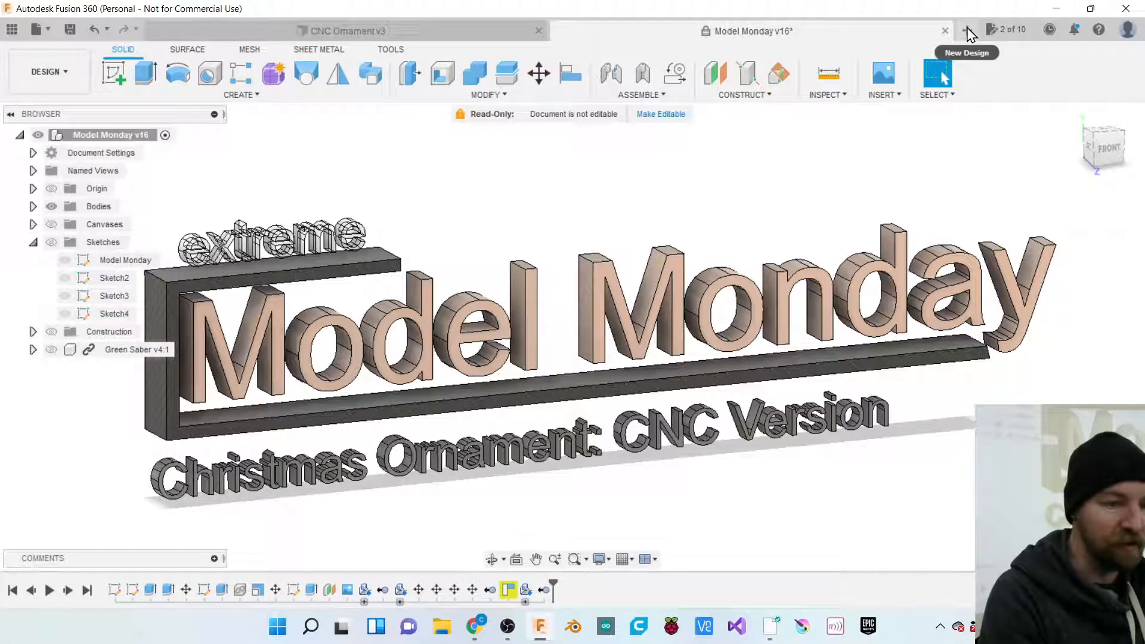
{"action": "left_click", "coordinate": [476, 33]}
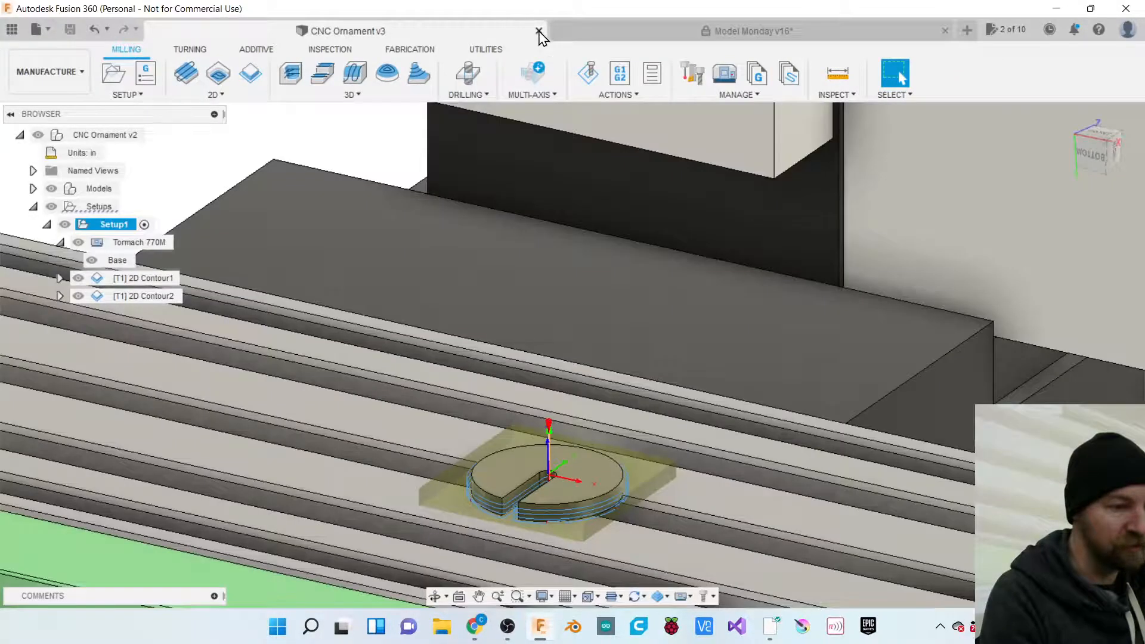
{"action": "left_click", "coordinate": [539, 32]}
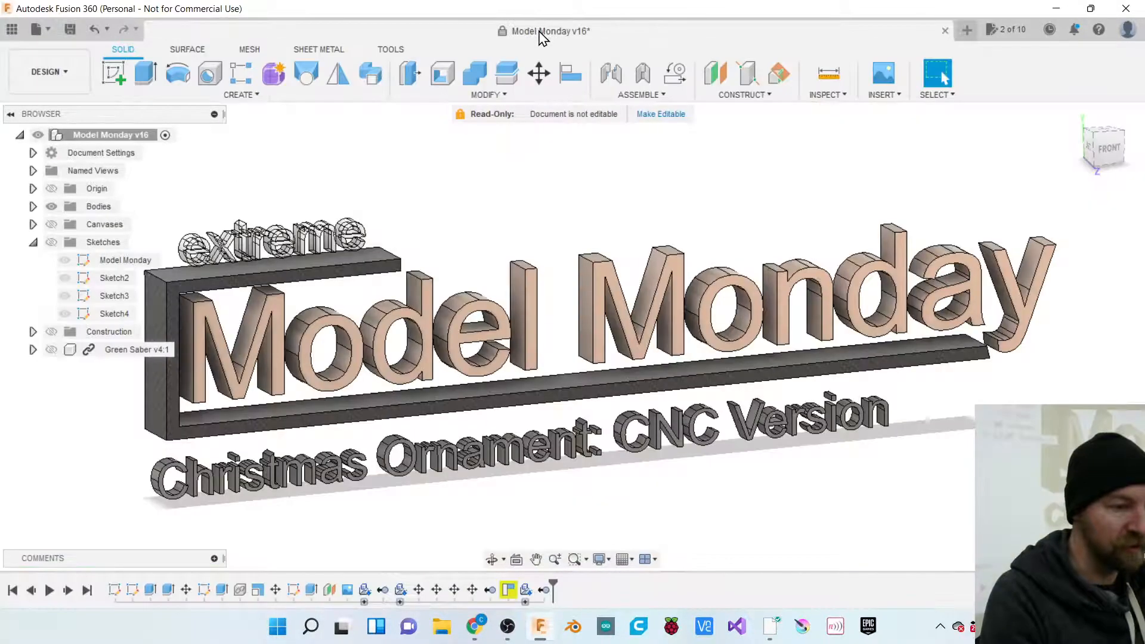
{"action": "left_click", "coordinate": [966, 31]}
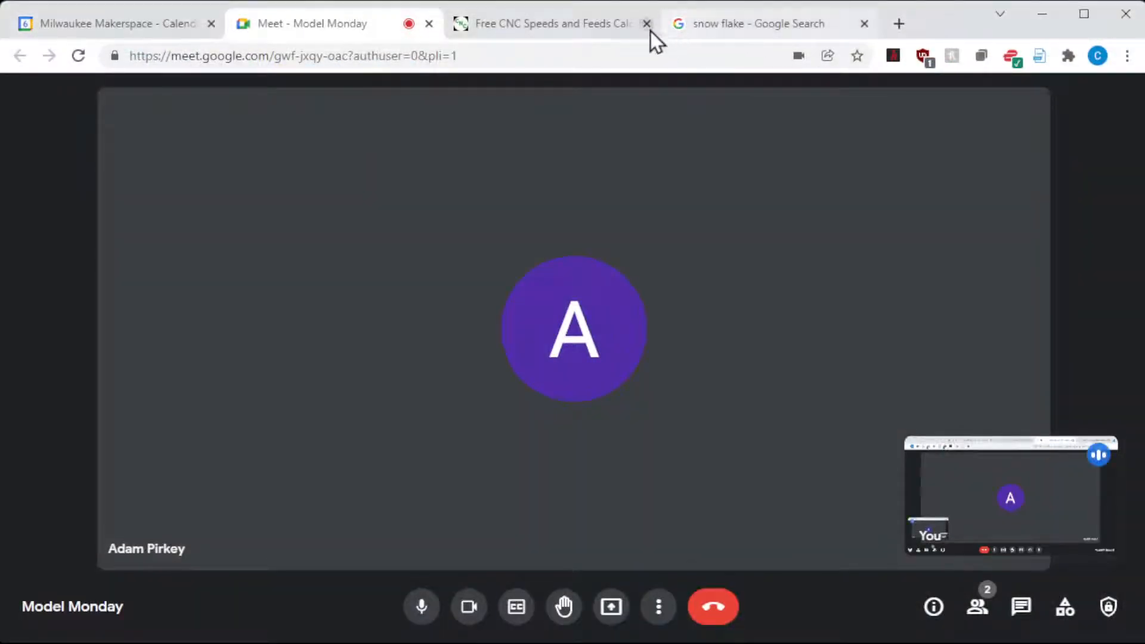
Switch to the browser's snow flake image search and preview several snowflake pictures as shape references for the ornament.
{"action": "left_click", "coordinate": [713, 33]}
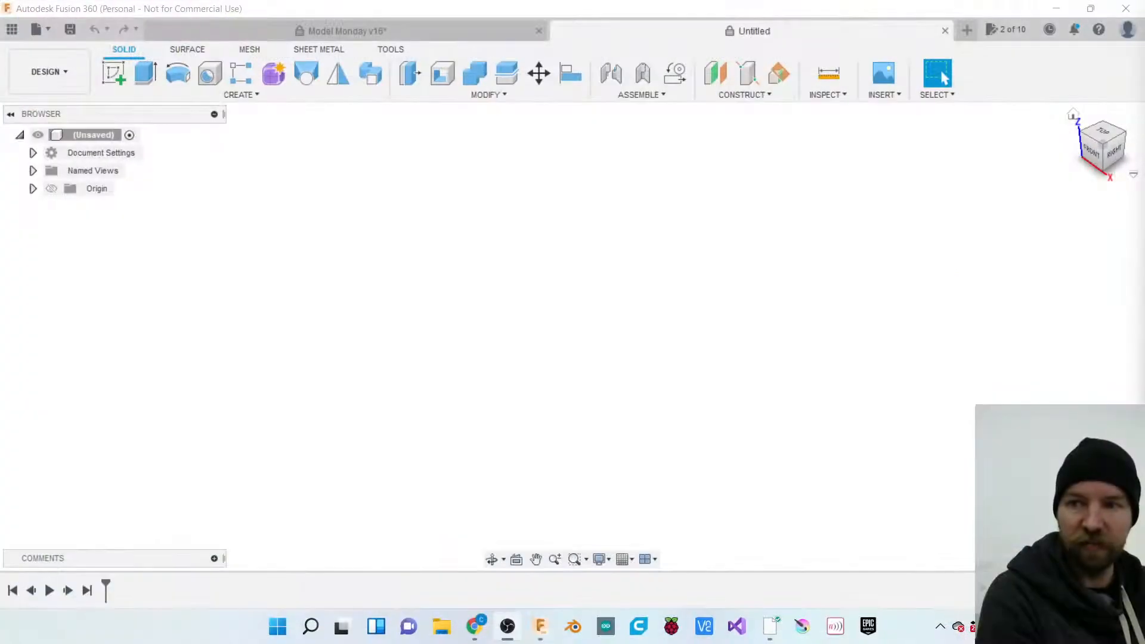
{"action": "left_click_drag", "start_coordinate": [1144, 107], "coordinate": [842, 52]}
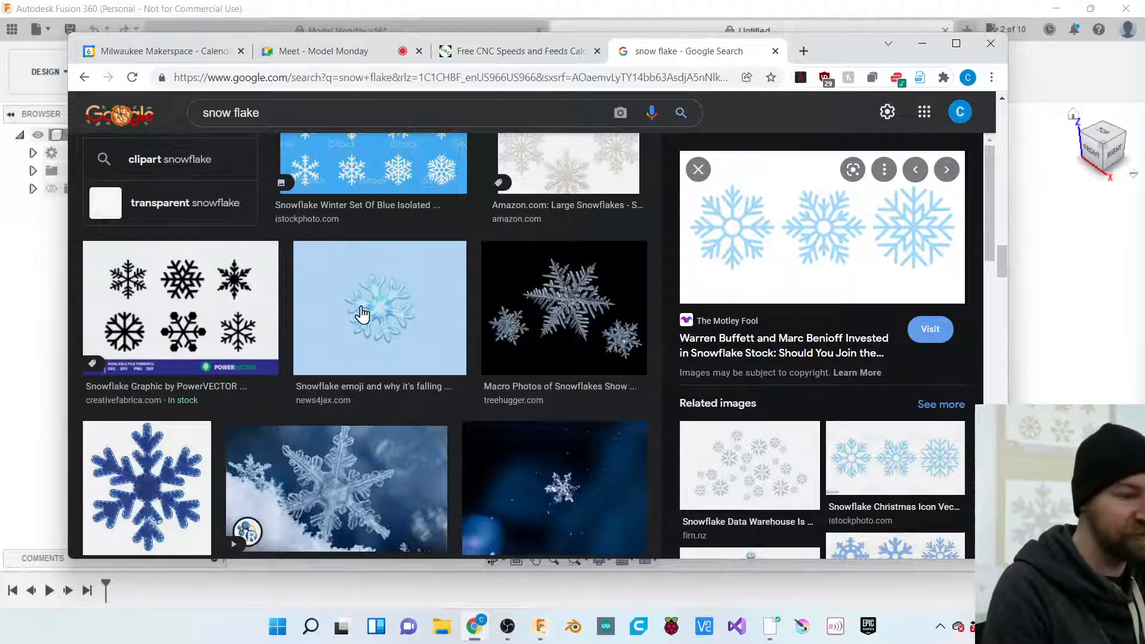
{"action": "scroll", "coordinate": [430, 306], "scroll_direction": "down", "scroll_amount": 3}
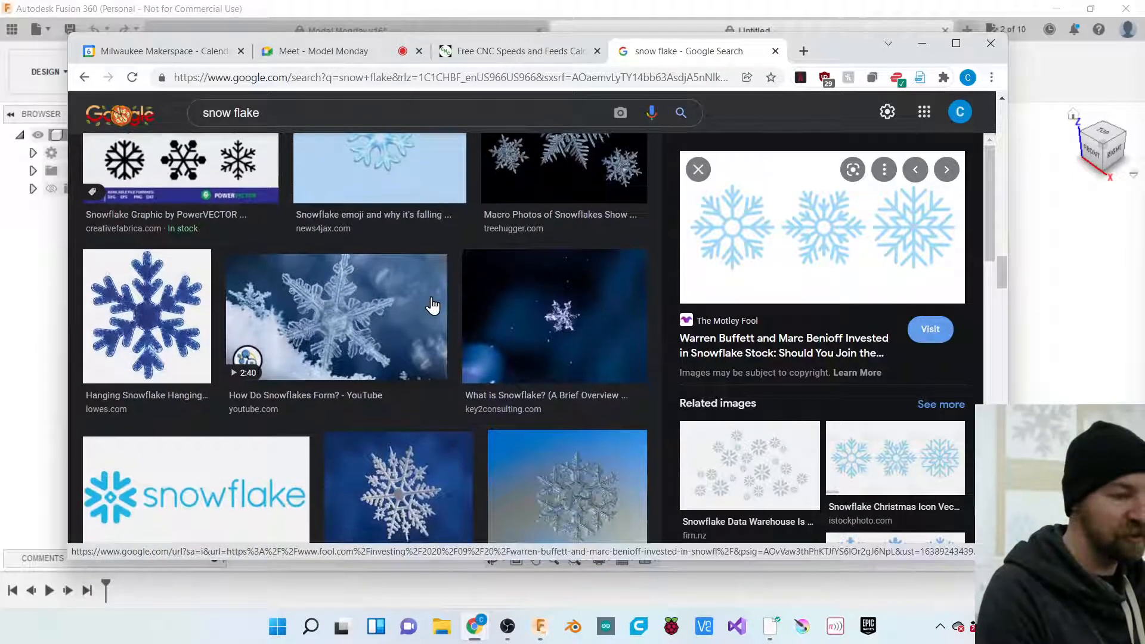
{"action": "scroll", "coordinate": [433, 305], "scroll_direction": "down", "scroll_amount": 3}
{"action": "scroll", "coordinate": [432, 305], "scroll_direction": "down", "scroll_amount": 3}
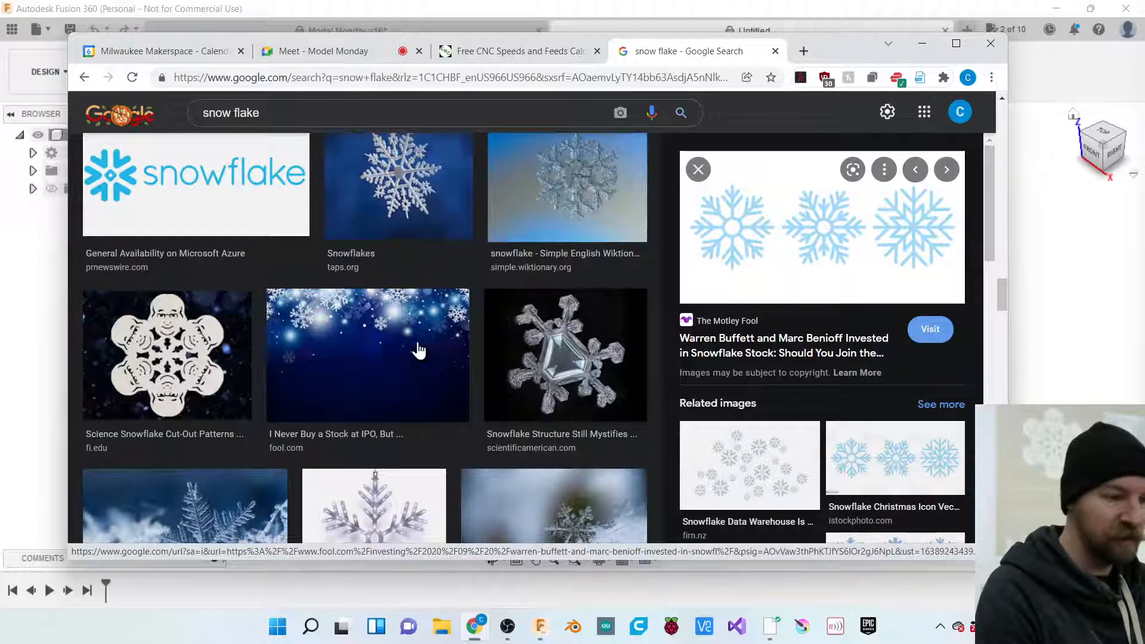
{"action": "scroll", "coordinate": [376, 328], "scroll_direction": "down", "scroll_amount": 1}
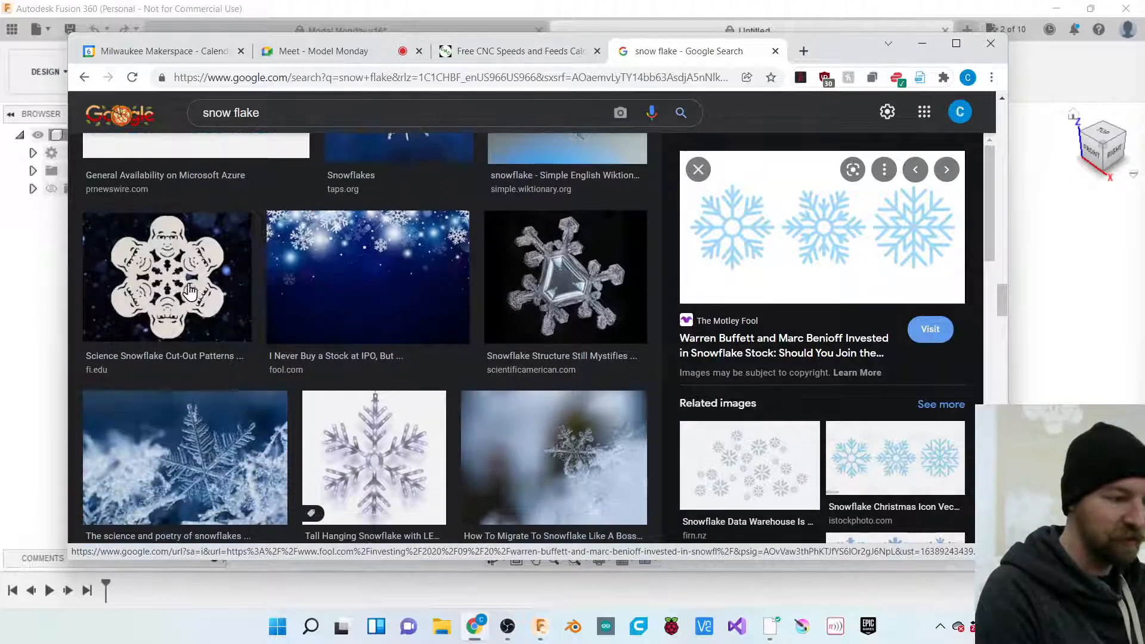
{"action": "left_click", "coordinate": [168, 289]}
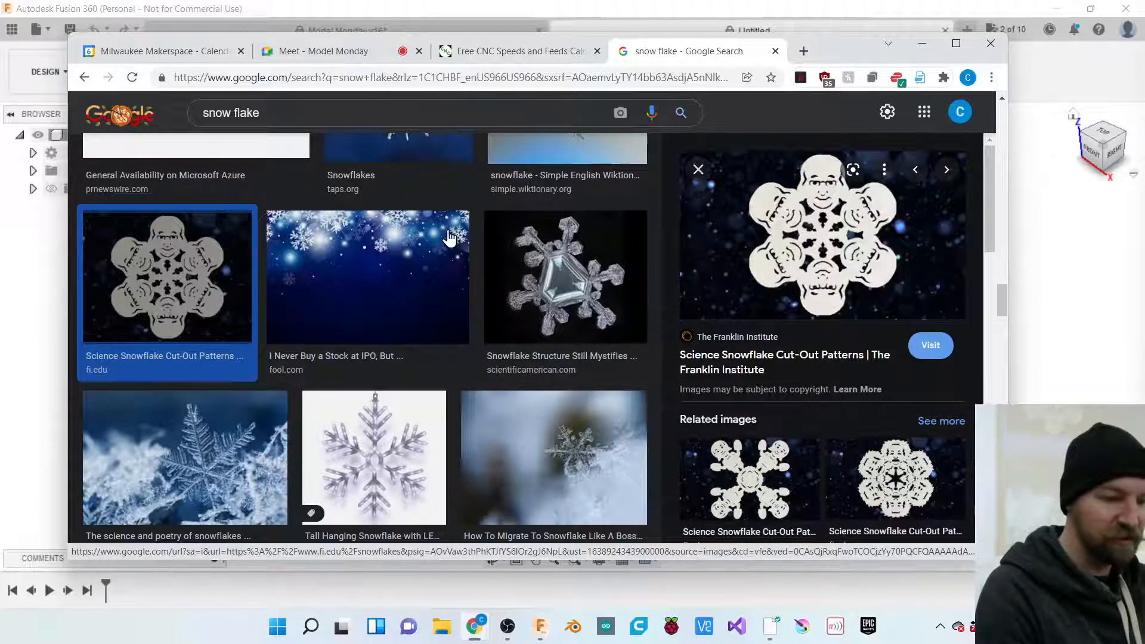
{"action": "scroll", "coordinate": [449, 238], "scroll_direction": "down", "scroll_amount": 4}
{"action": "scroll", "coordinate": [448, 238], "scroll_direction": "down", "scroll_amount": 1}
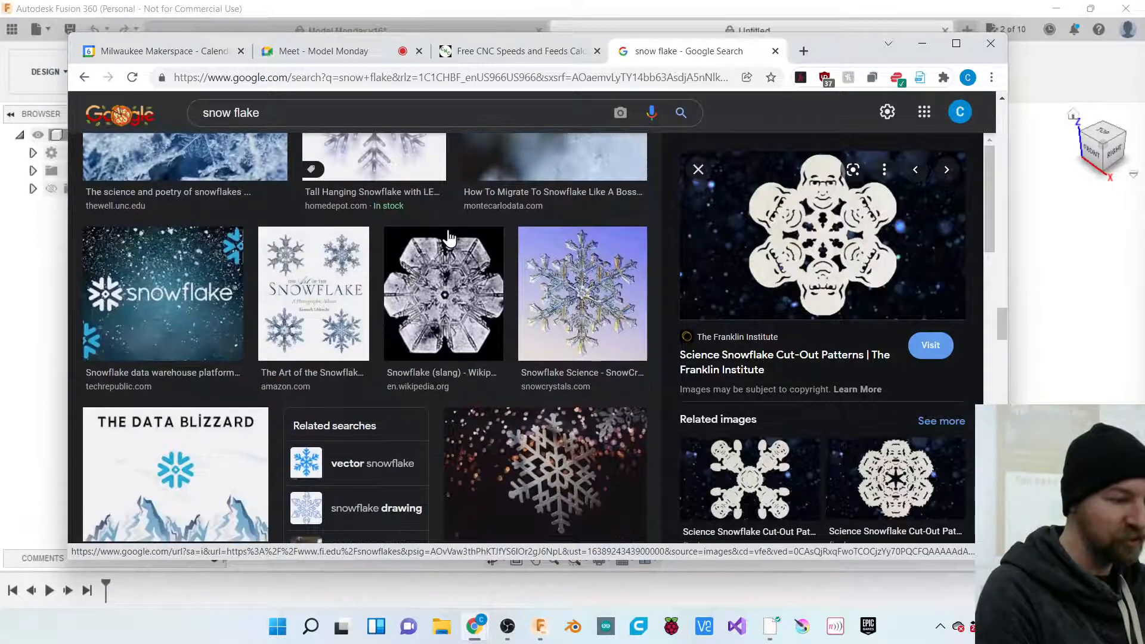
{"action": "scroll", "coordinate": [448, 230], "scroll_direction": "up", "scroll_amount": 4}
{"action": "left_click", "coordinate": [370, 291]}
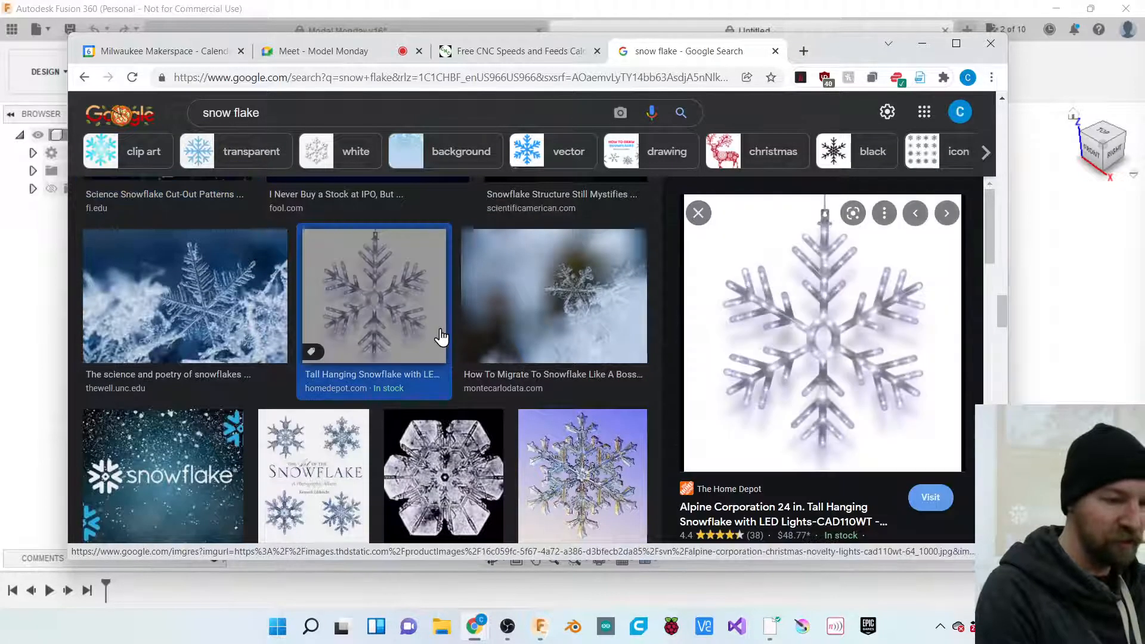
{"action": "scroll", "coordinate": [441, 334], "scroll_direction": "up", "scroll_amount": 6}
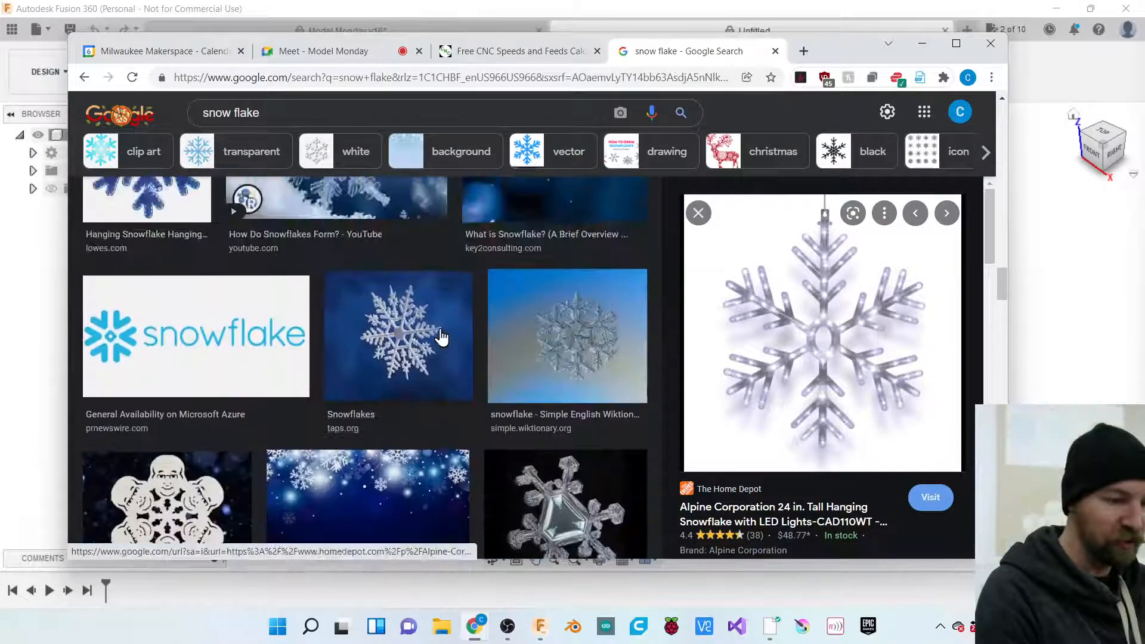
{"action": "left_click", "coordinate": [402, 343]}
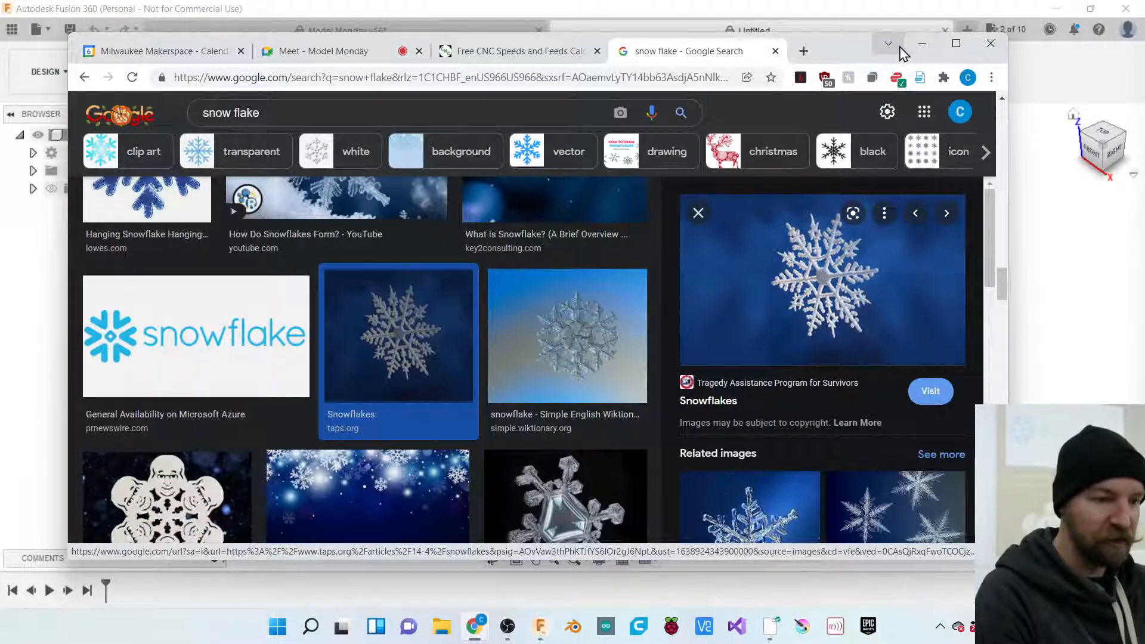
{"action": "left_click_drag", "start_coordinate": [840, 52], "coordinate": [1144, 46]}
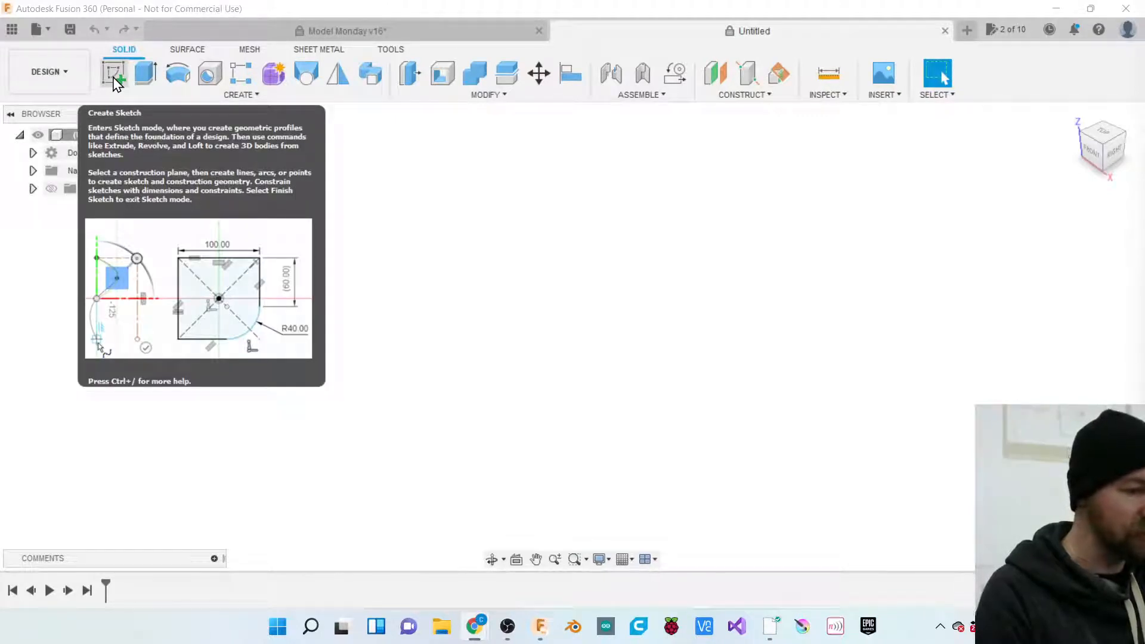
Create a new sketch on the front (XZ) origin plane and move the sketch options clear of the window edge.
{"action": "left_click", "coordinate": [242, 96]}
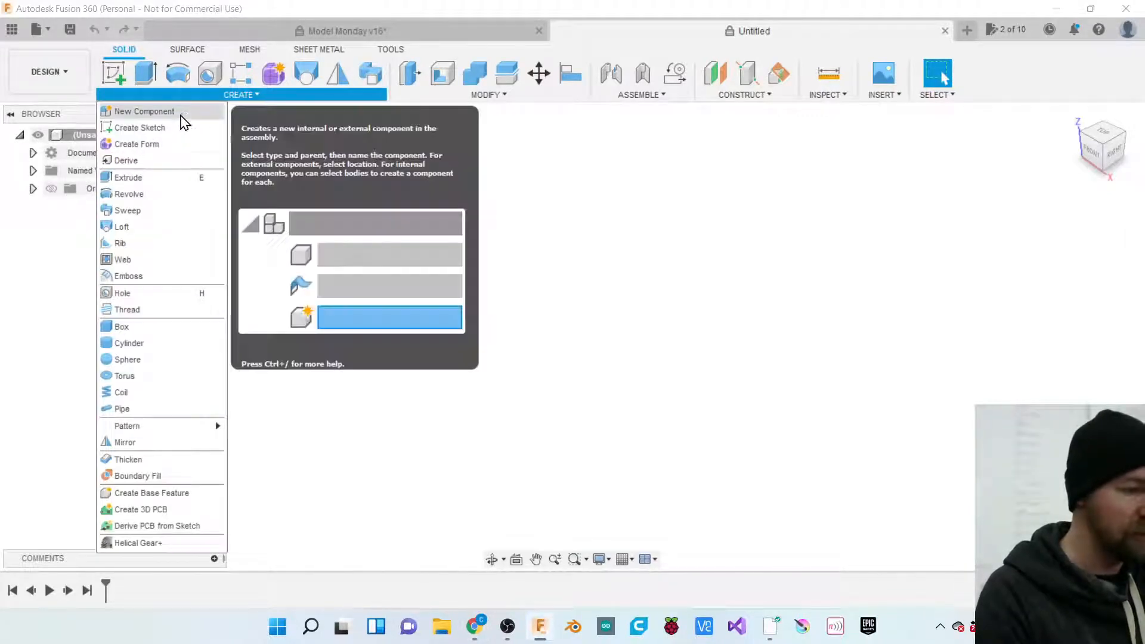
{"action": "left_click", "coordinate": [163, 129]}
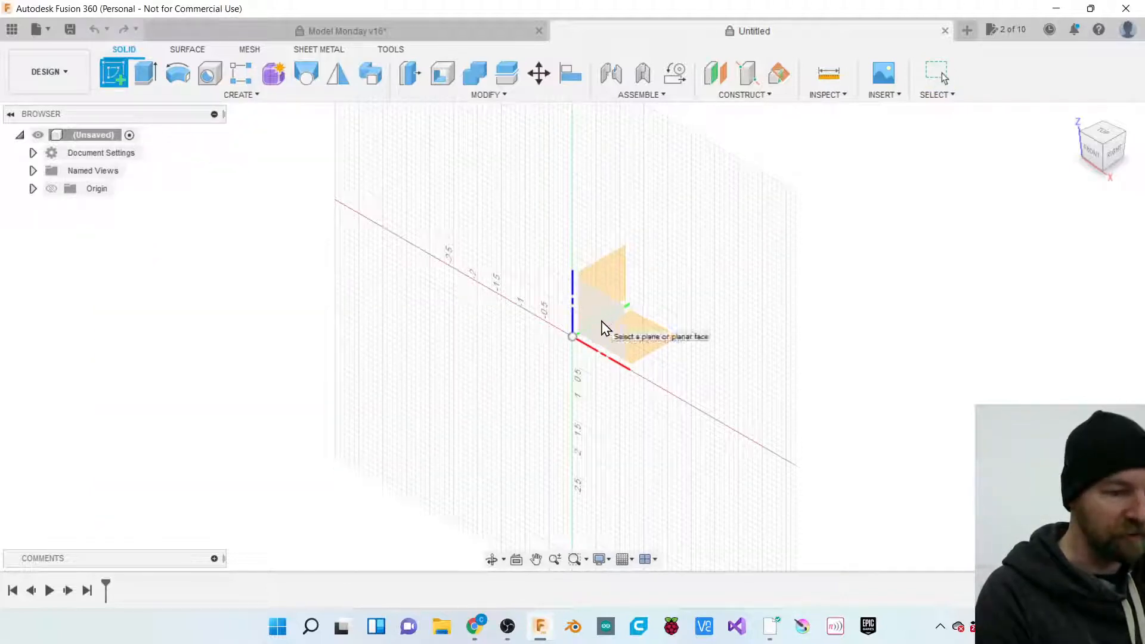
{"action": "left_click", "coordinate": [605, 326]}
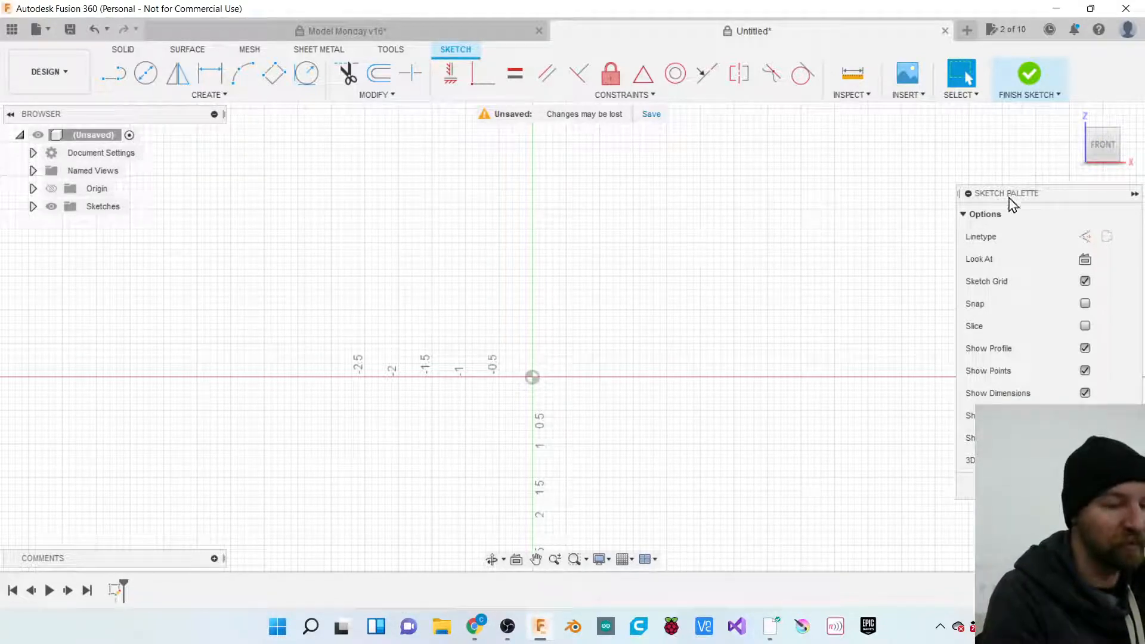
{"action": "mouse_move", "coordinate": [1012, 203]}
{"action": "left_mouse_down"}
{"action": "mouse_move", "coordinate": [1027, 194]}
{"action": "mouse_move", "coordinate": [984, 207]}
{"action": "mouse_move", "coordinate": [1001, 204]}
{"action": "left_mouse_up"}
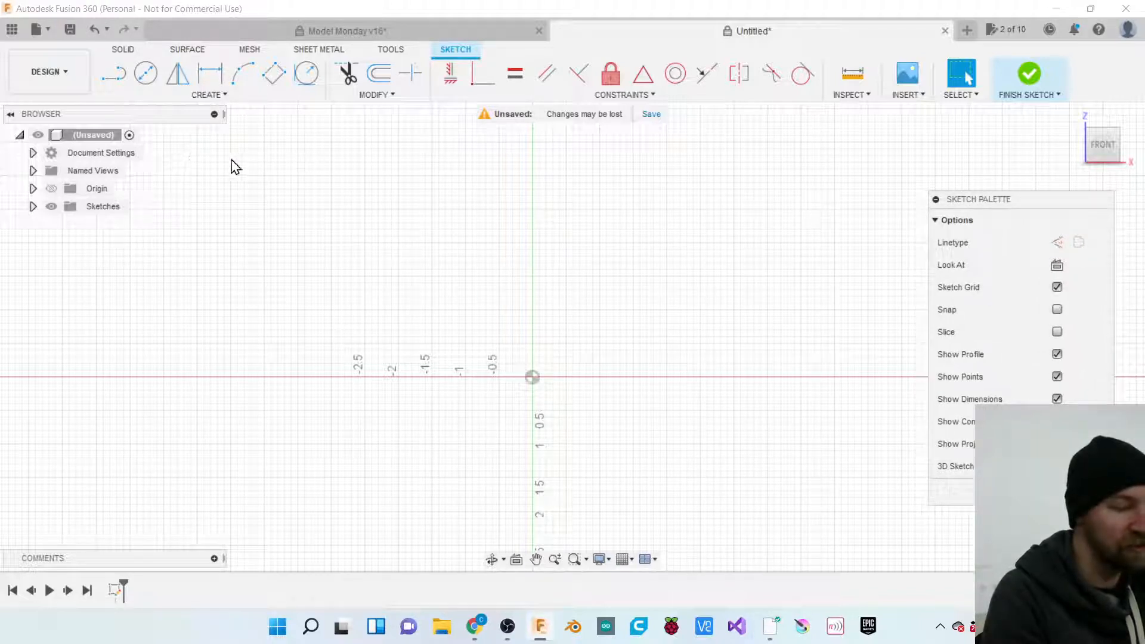
Draw a center diameter circle at the sketch origin with a diameter of 5 in.
{"action": "left_click", "coordinate": [219, 95]}
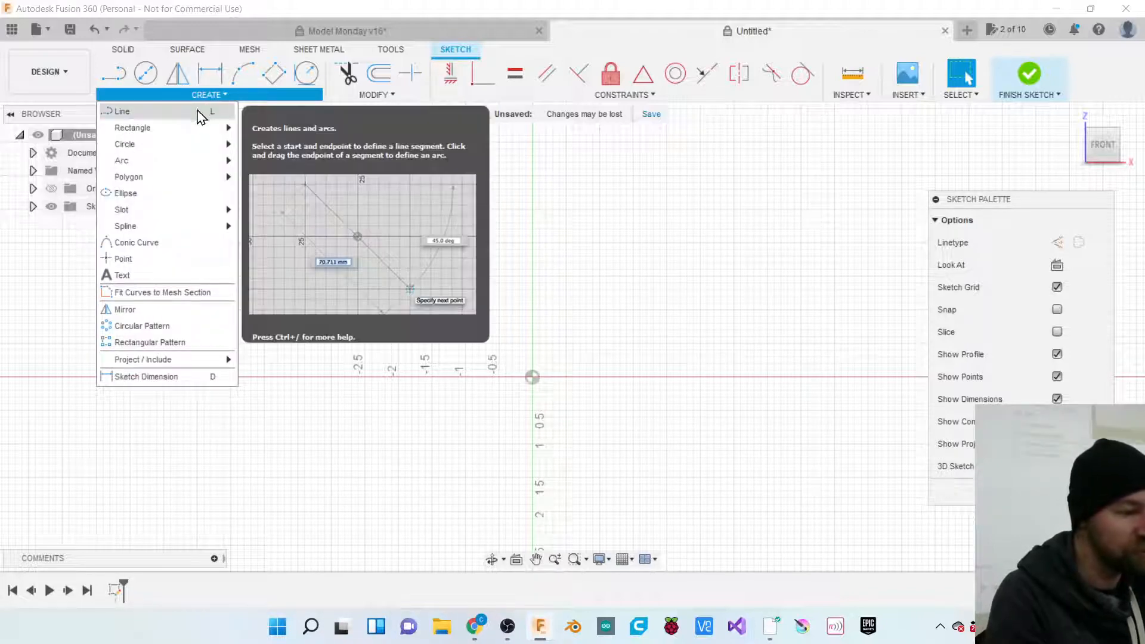
{"action": "mouse_move", "coordinate": [158, 146]}
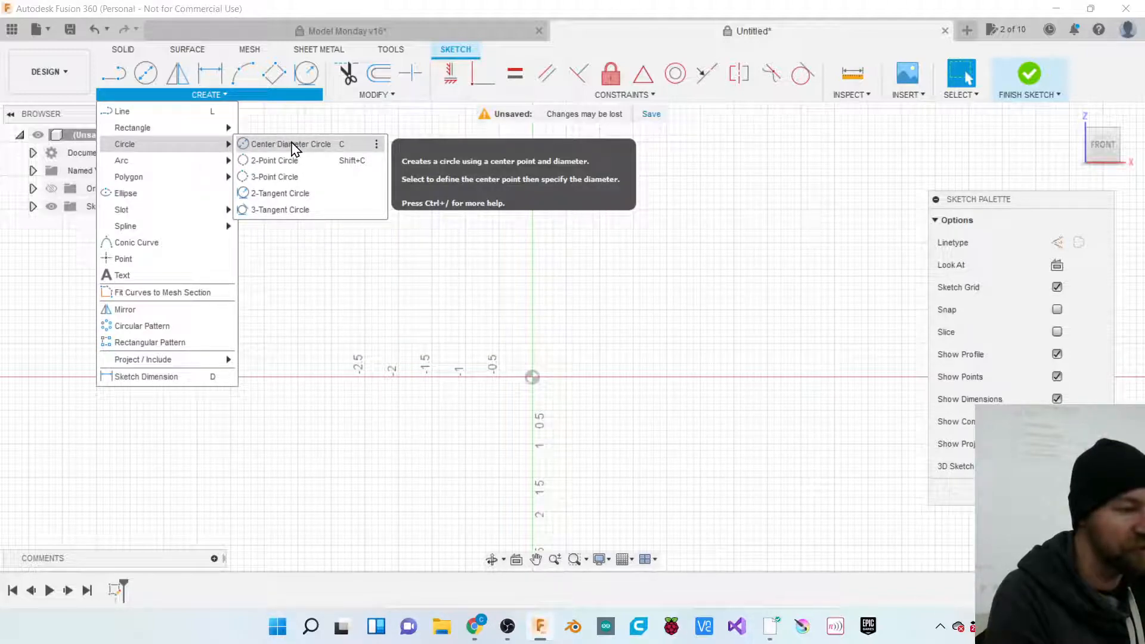
{"action": "left_click", "coordinate": [291, 144]}
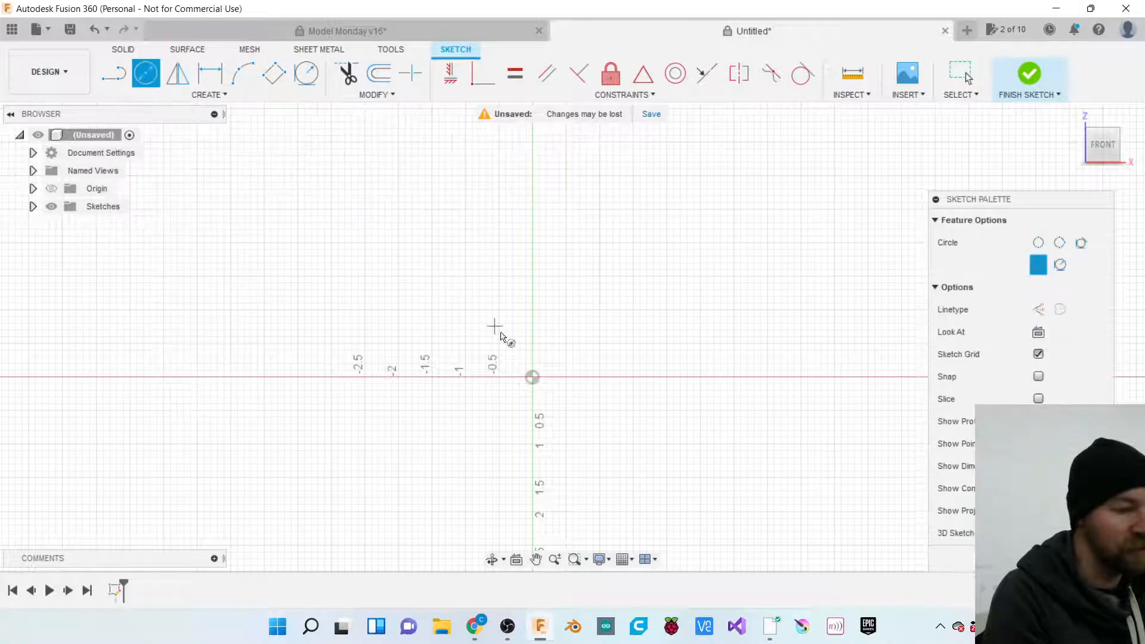
{"action": "left_click", "coordinate": [533, 375]}
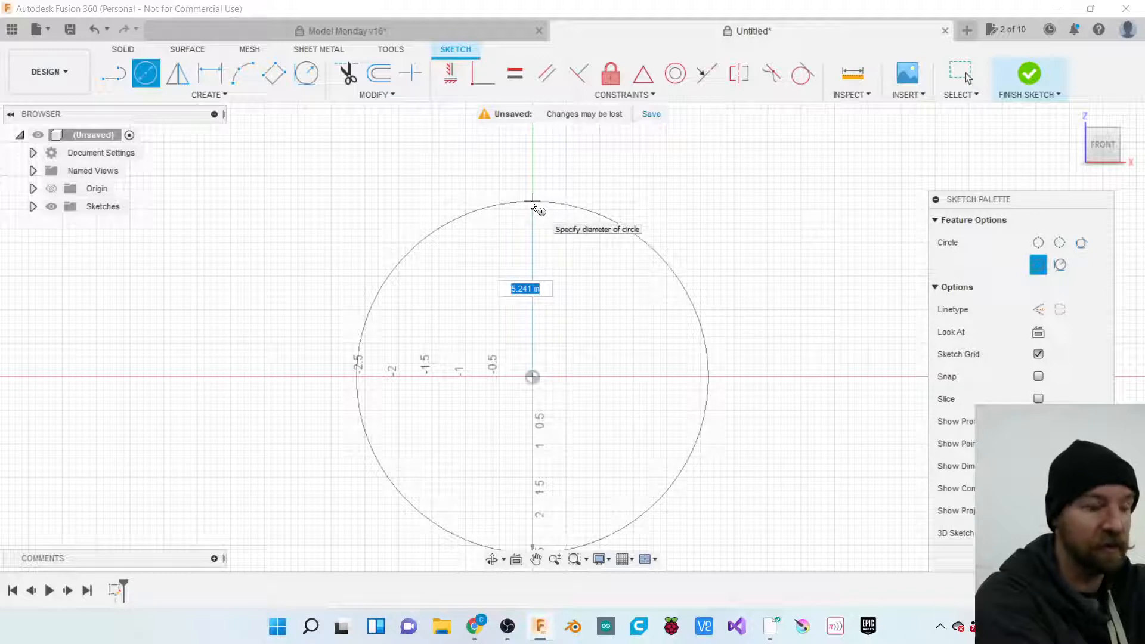
{"action": "type", "text": "5"}
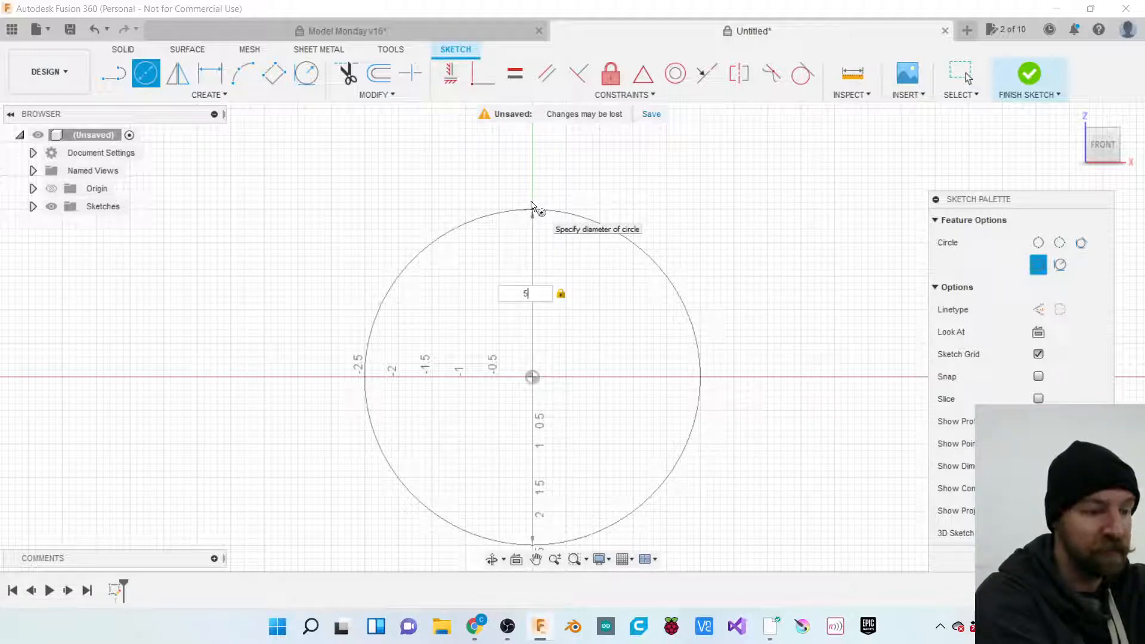
{"action": "key", "text": "Tab"}
{"action": "key", "text": "Return"}
{"action": "key", "text": "Escape"}
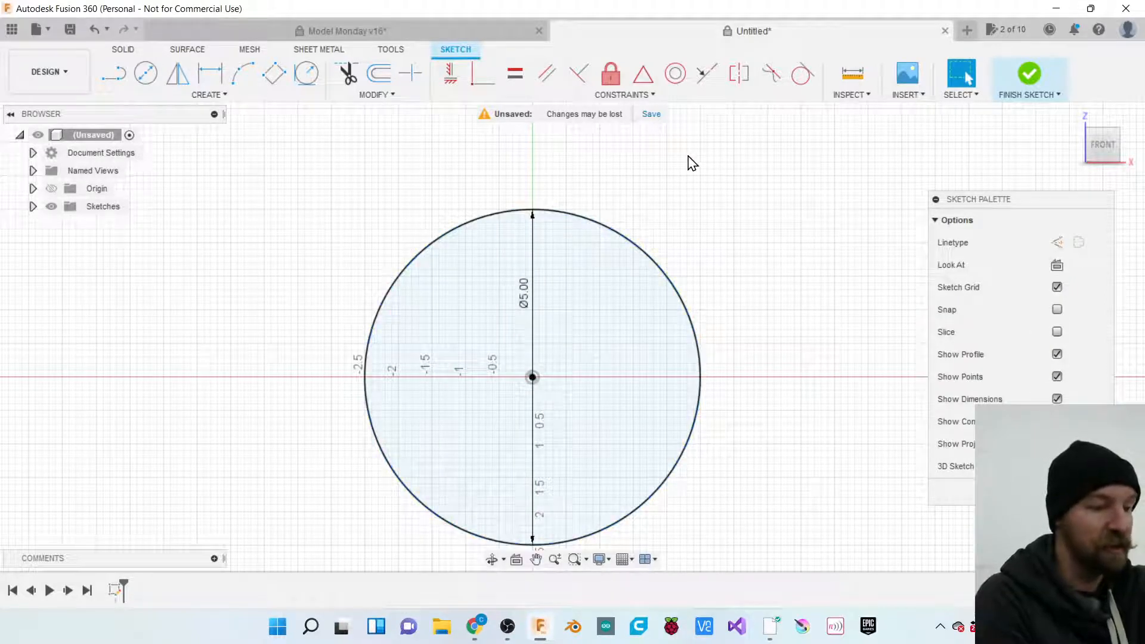
Convert the 5 in circle to construction geometry.
{"action": "left_click", "coordinate": [609, 231]}
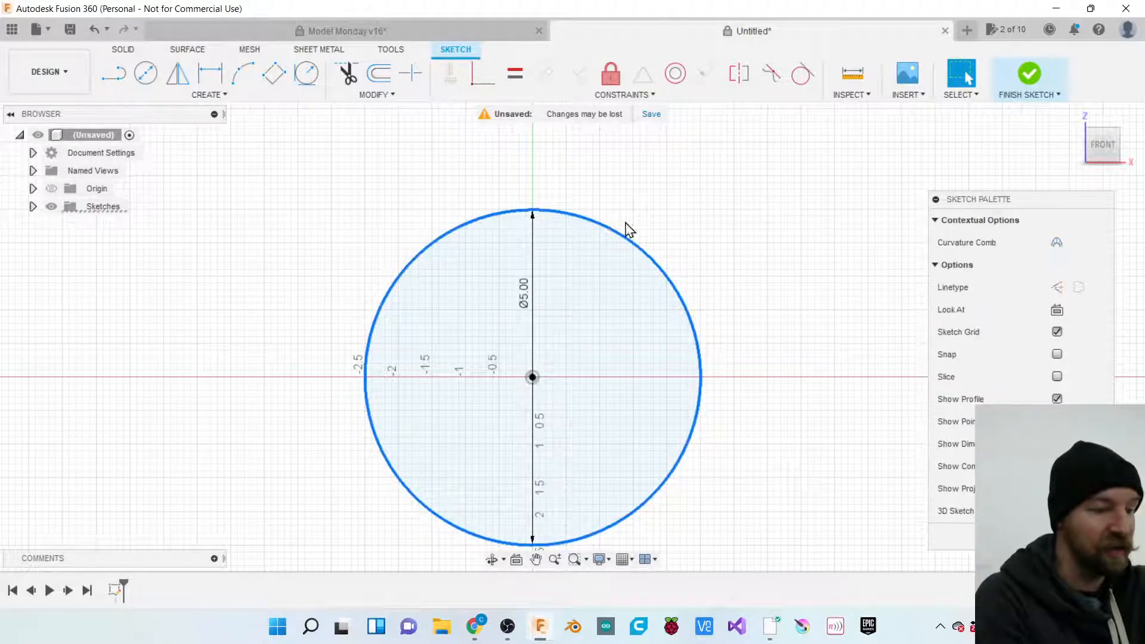
{"action": "left_click_drag", "start_coordinate": [965, 203], "coordinate": [893, 166]}
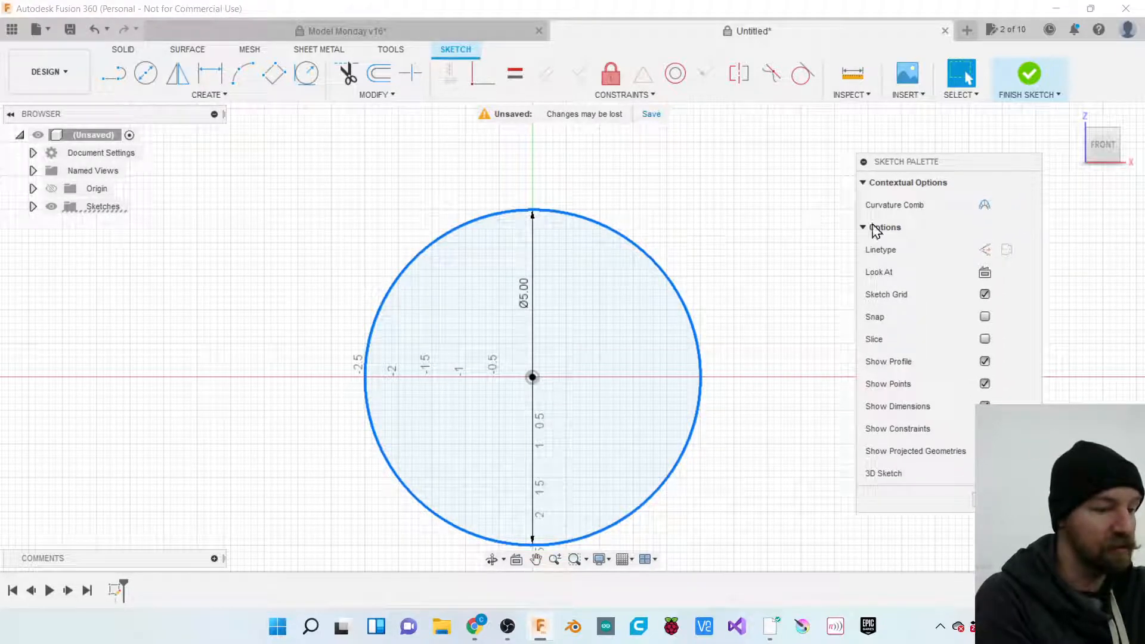
{"action": "left_click", "coordinate": [984, 249]}
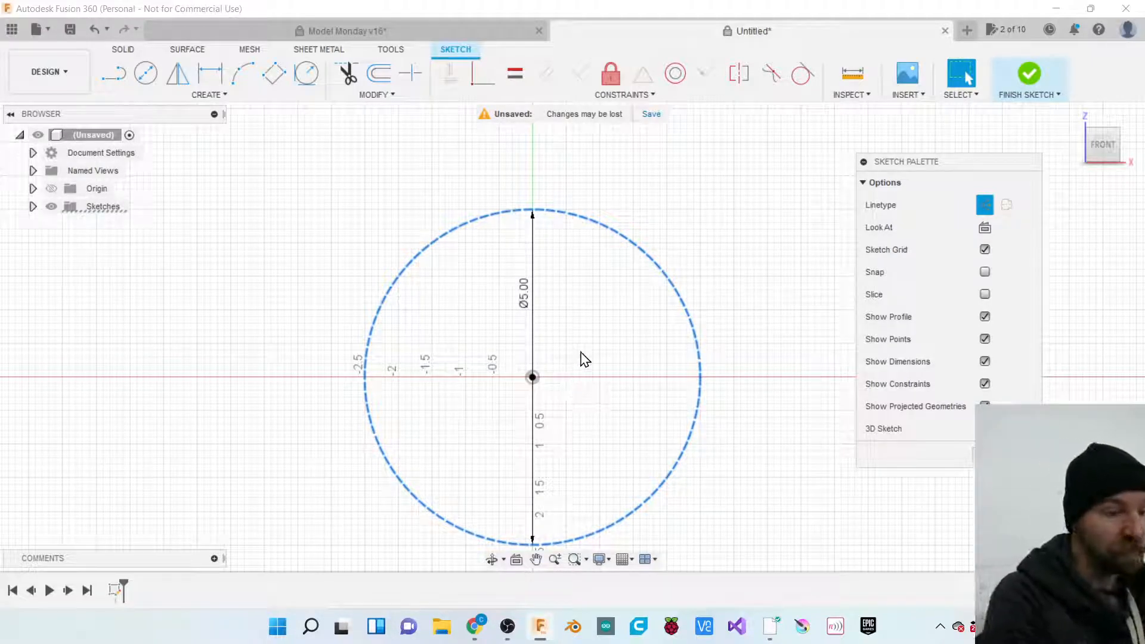
{"action": "scroll", "coordinate": [513, 385], "scroll_direction": "up", "scroll_amount": 3}
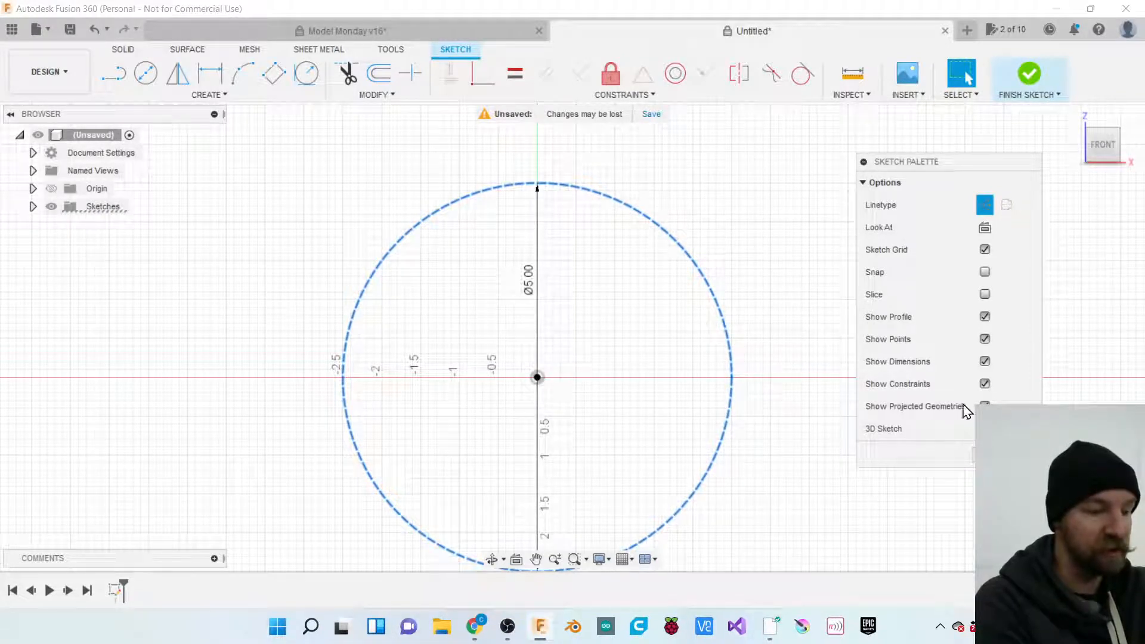
Draw a center diameter circle at the sketch origin with a diameter of 1 in.
{"action": "left_click", "coordinate": [145, 73]}
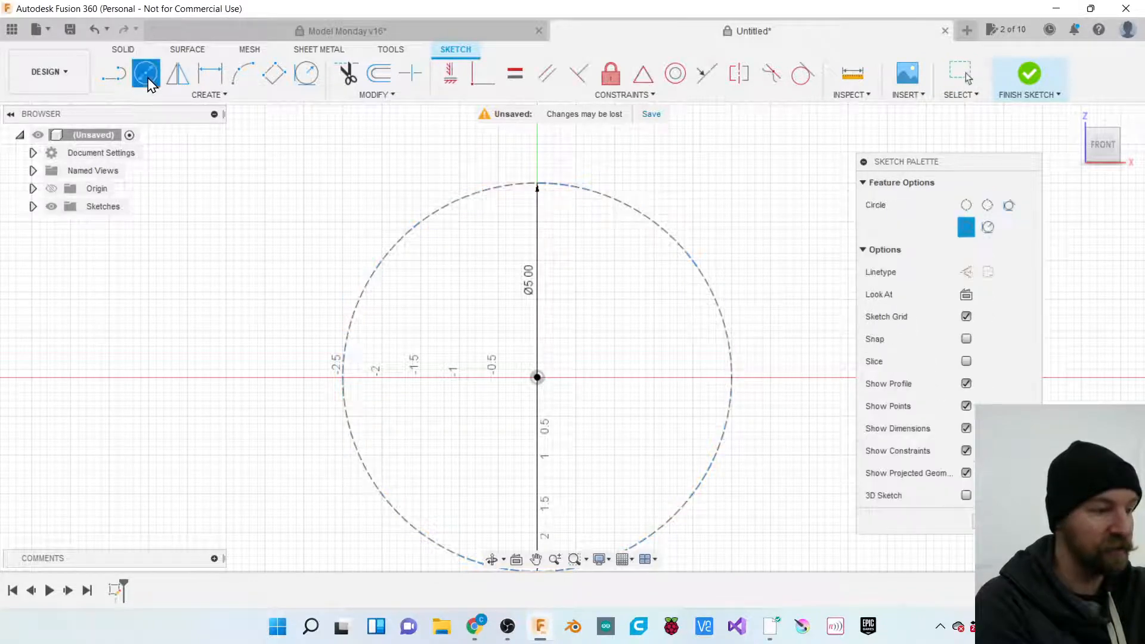
{"action": "left_click", "coordinate": [222, 95]}
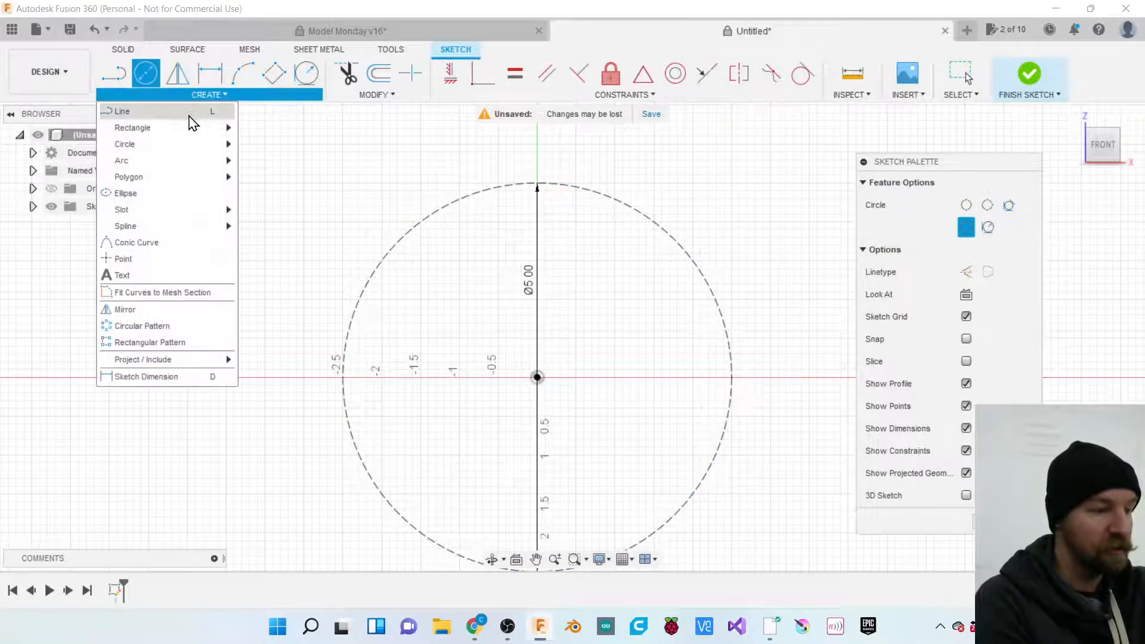
{"action": "mouse_move", "coordinate": [170, 149]}
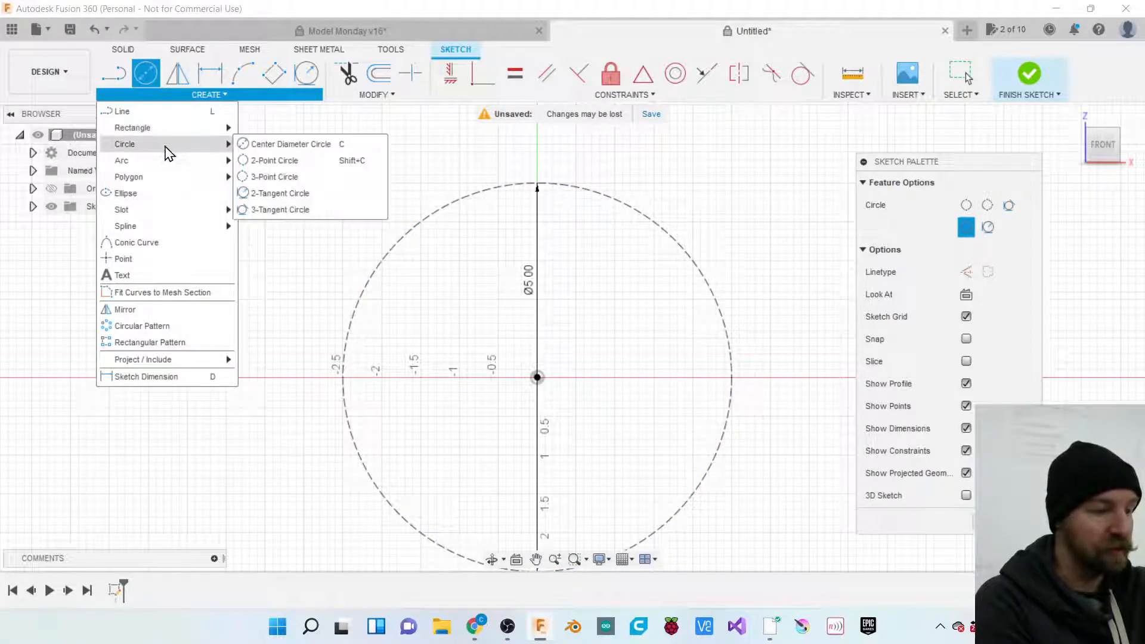
{"action": "left_click", "coordinate": [267, 149]}
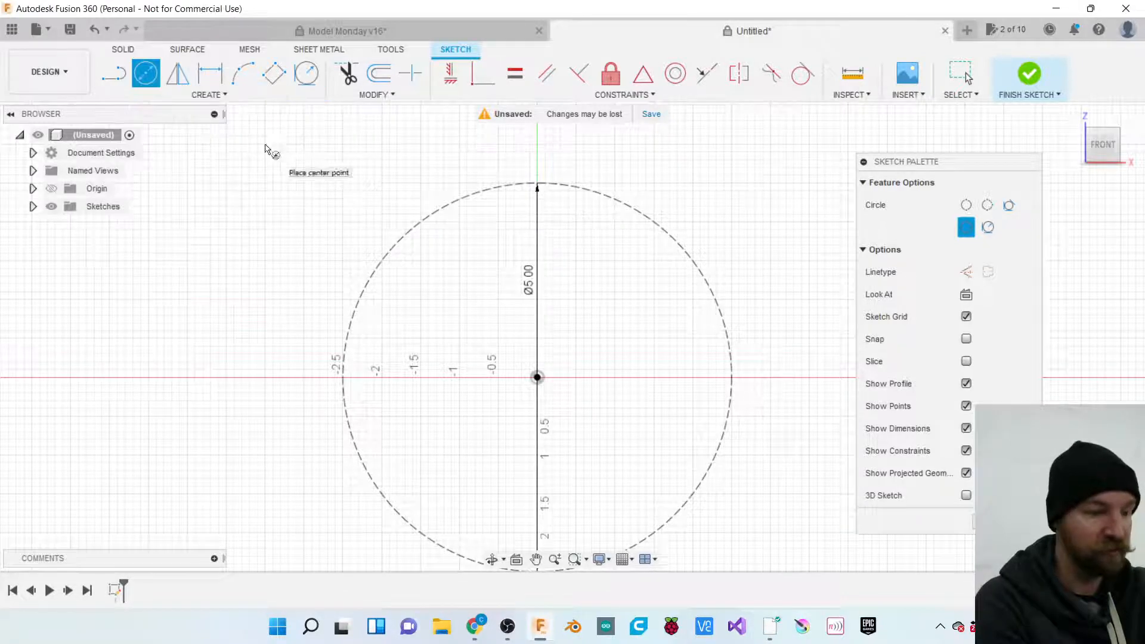
{"action": "left_click", "coordinate": [537, 377]}
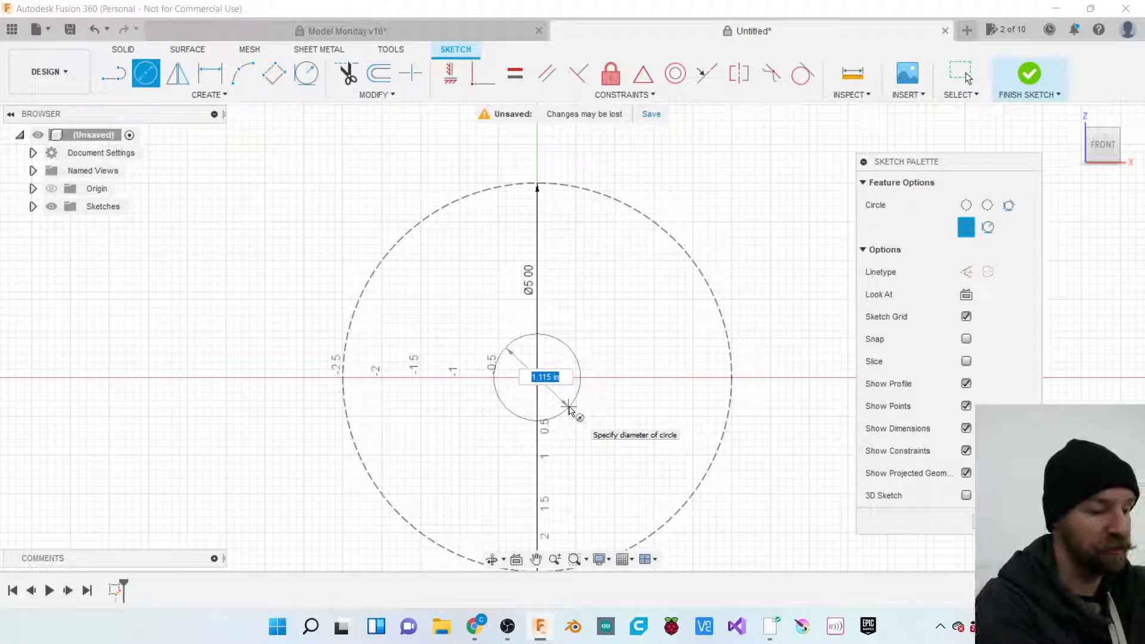
{"action": "type", "text": "1"}
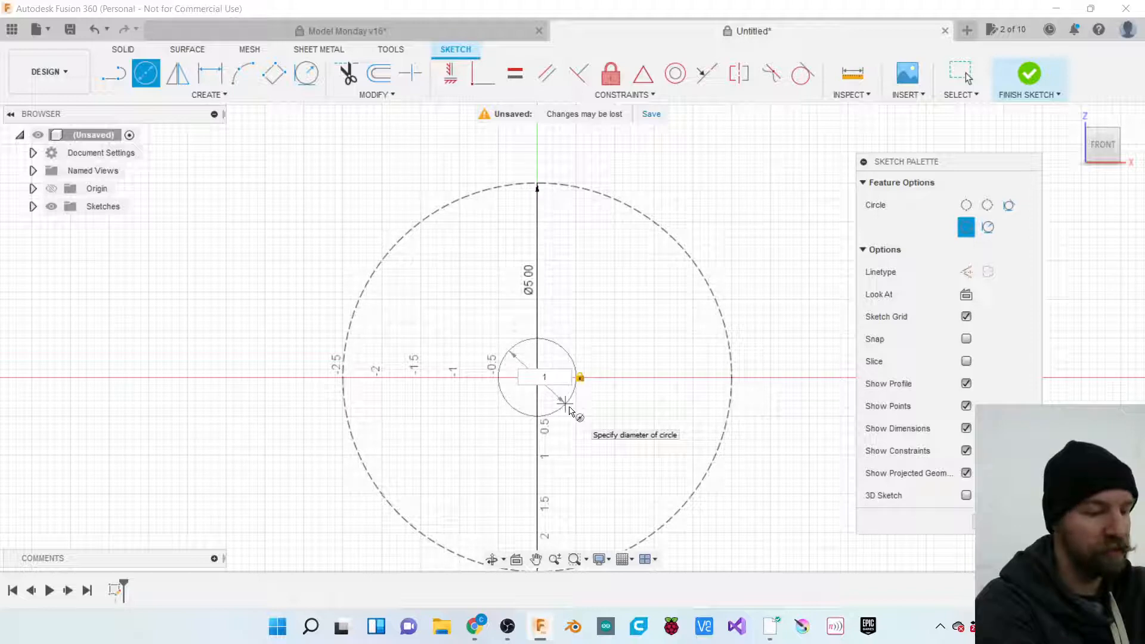
{"action": "key", "text": "Return"}
{"action": "key", "text": "Escape"}
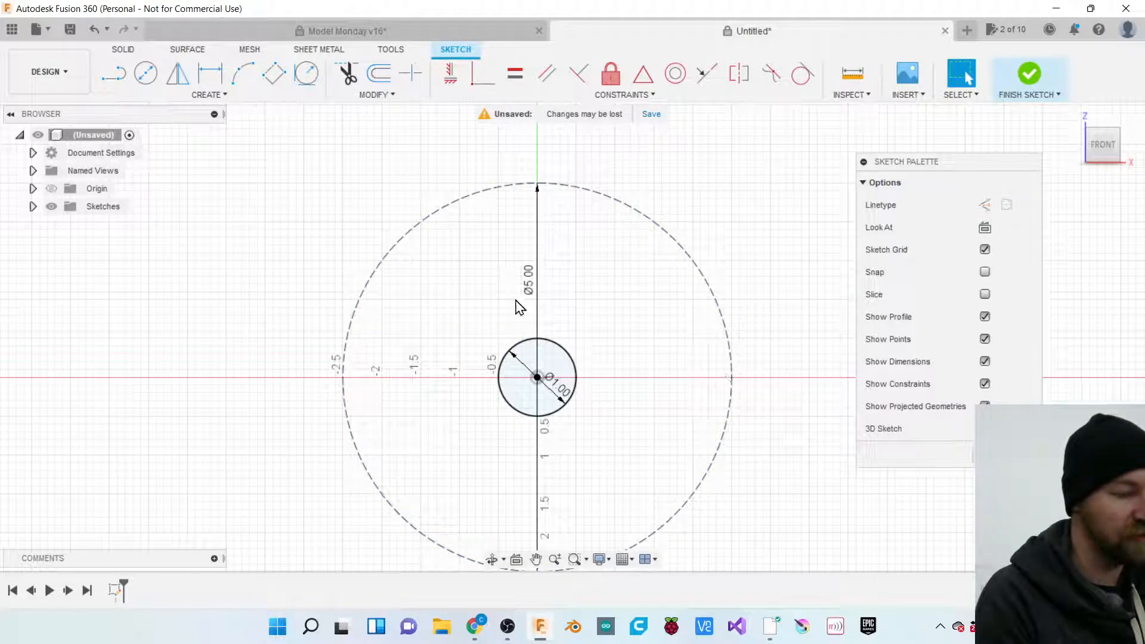
Draw a horizontal line from the sketch origin to the right side of the 5 in construction circle.
{"action": "key", "text": "l"}
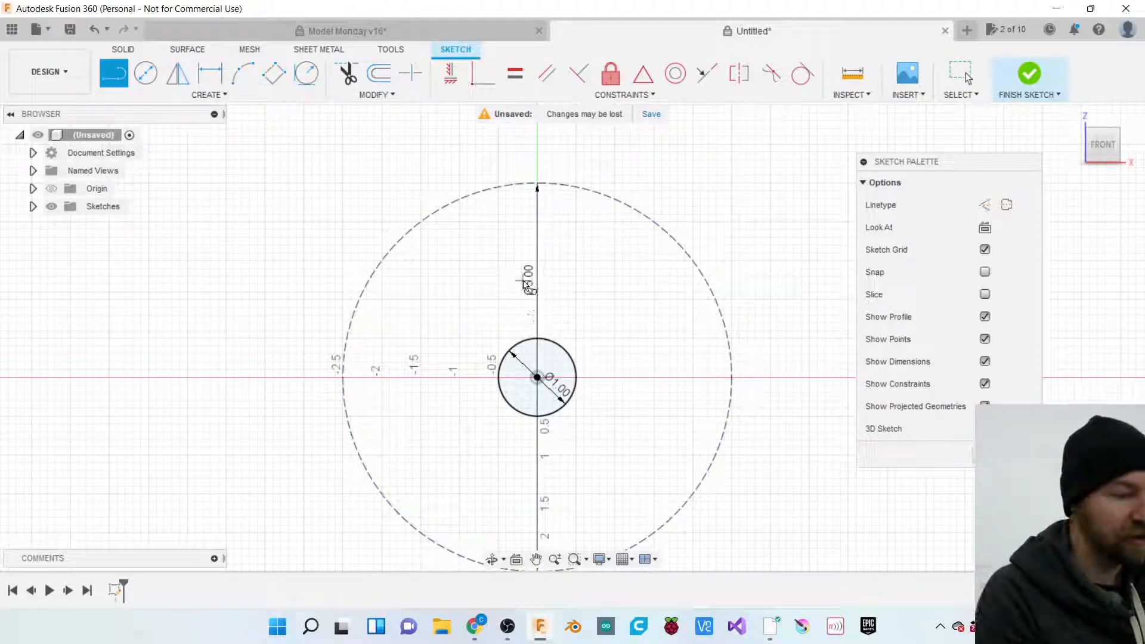
{"action": "left_click", "coordinate": [205, 95]}
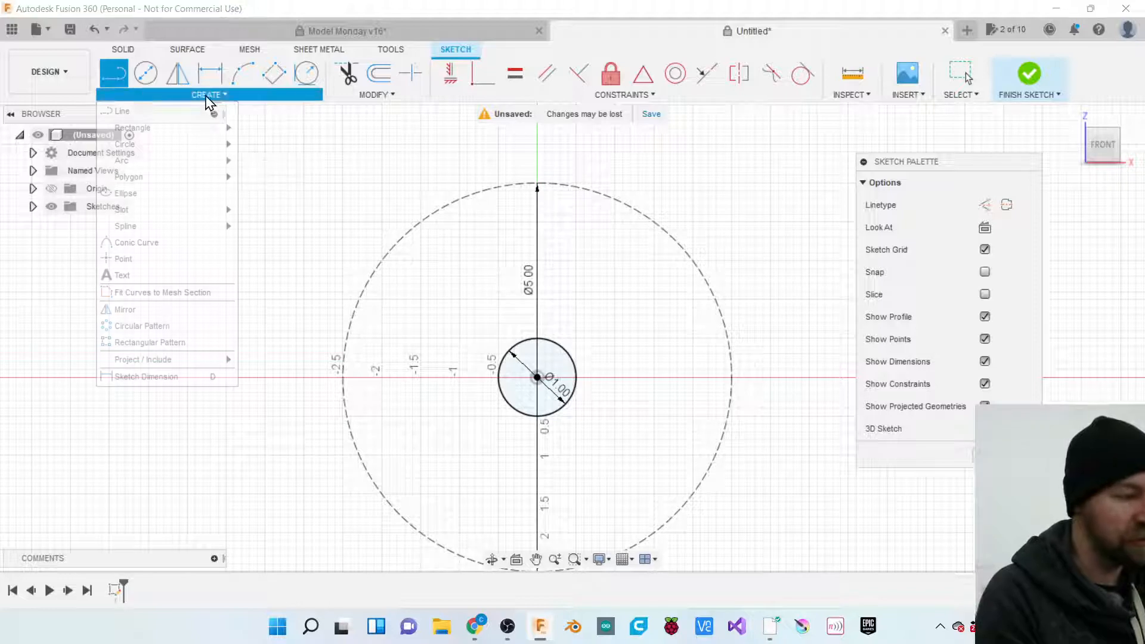
{"action": "left_click", "coordinate": [152, 113]}
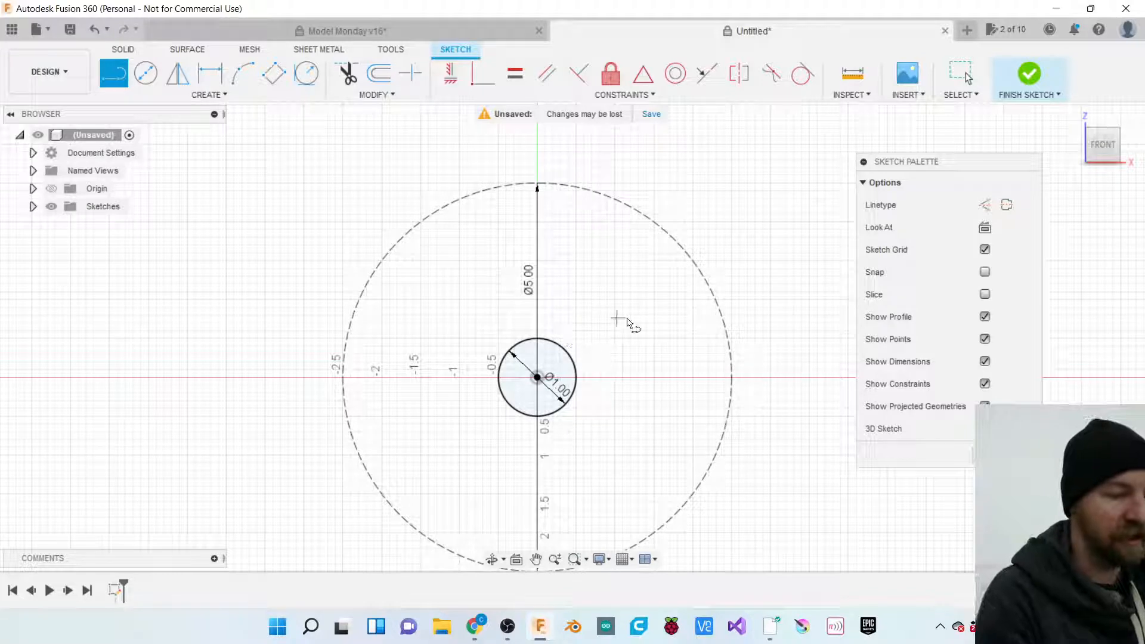
{"action": "left_click", "coordinate": [537, 377]}
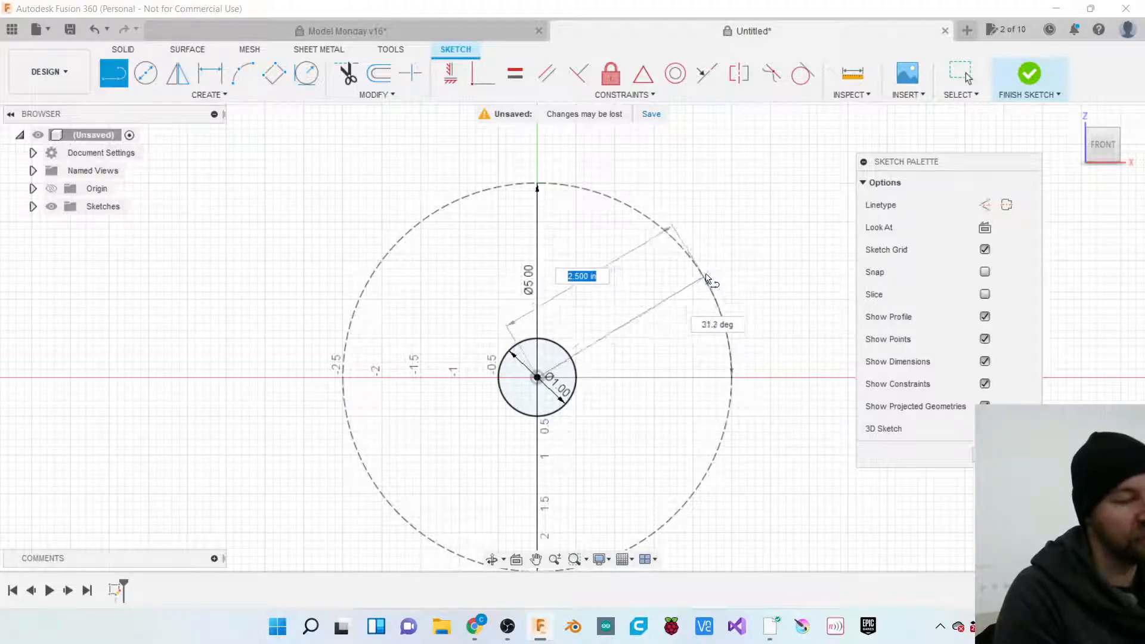
{"action": "double_click", "coordinate": [733, 381]}
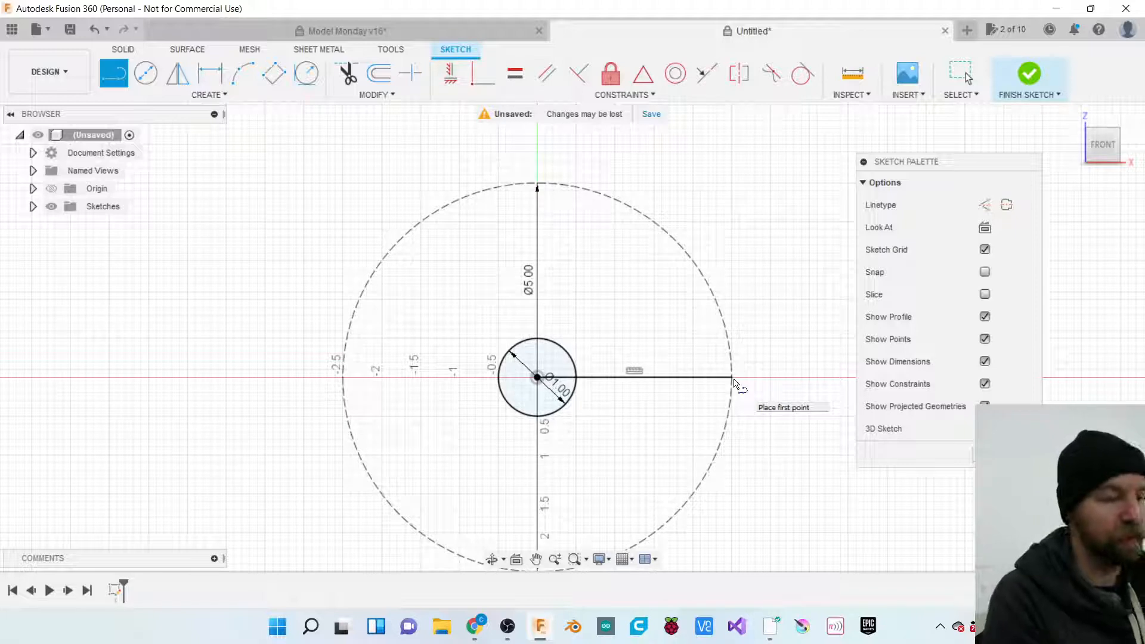
{"action": "scroll", "coordinate": [756, 320], "scroll_direction": "down", "scroll_amount": 2}
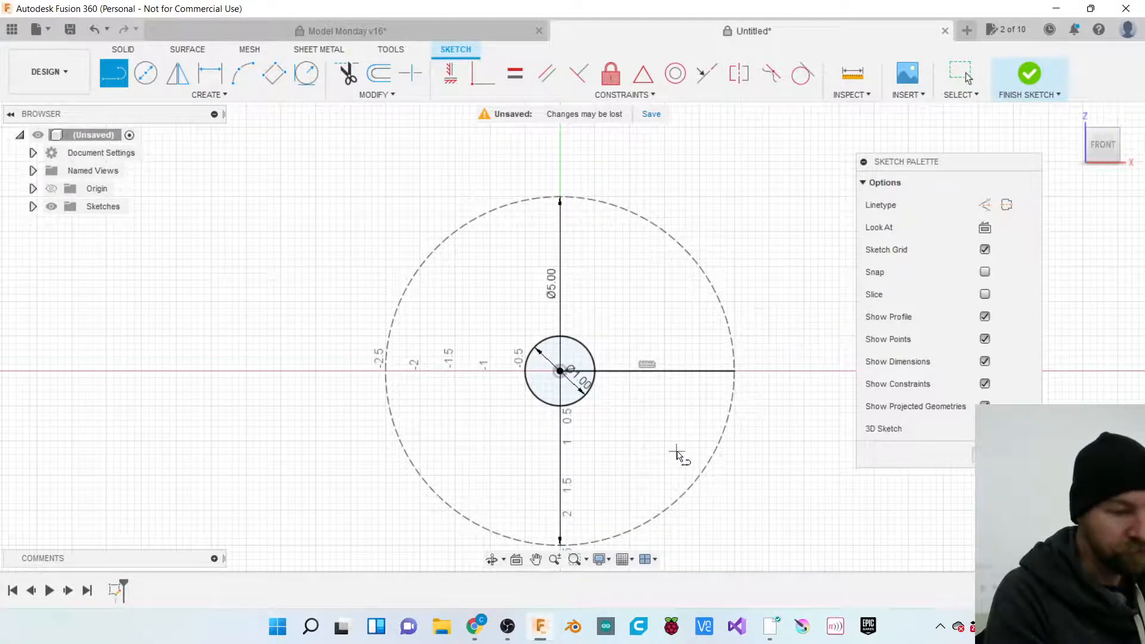
{"action": "scroll", "coordinate": [677, 454], "scroll_direction": "up", "scroll_amount": 3}
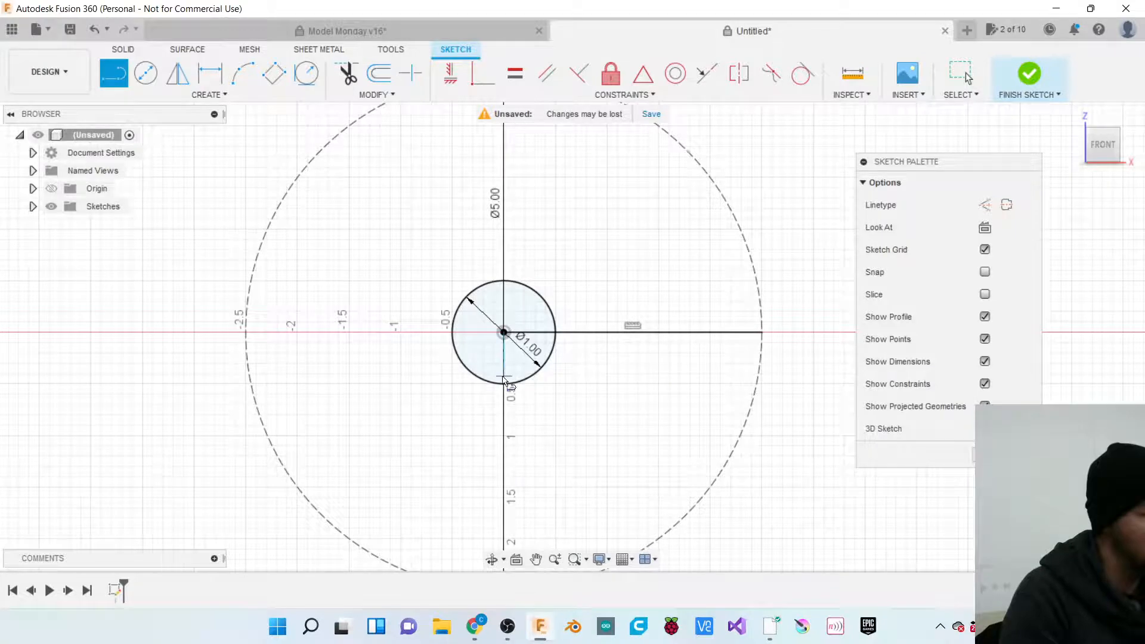
{"action": "scroll", "coordinate": [503, 375], "scroll_direction": "down", "scroll_amount": 2}
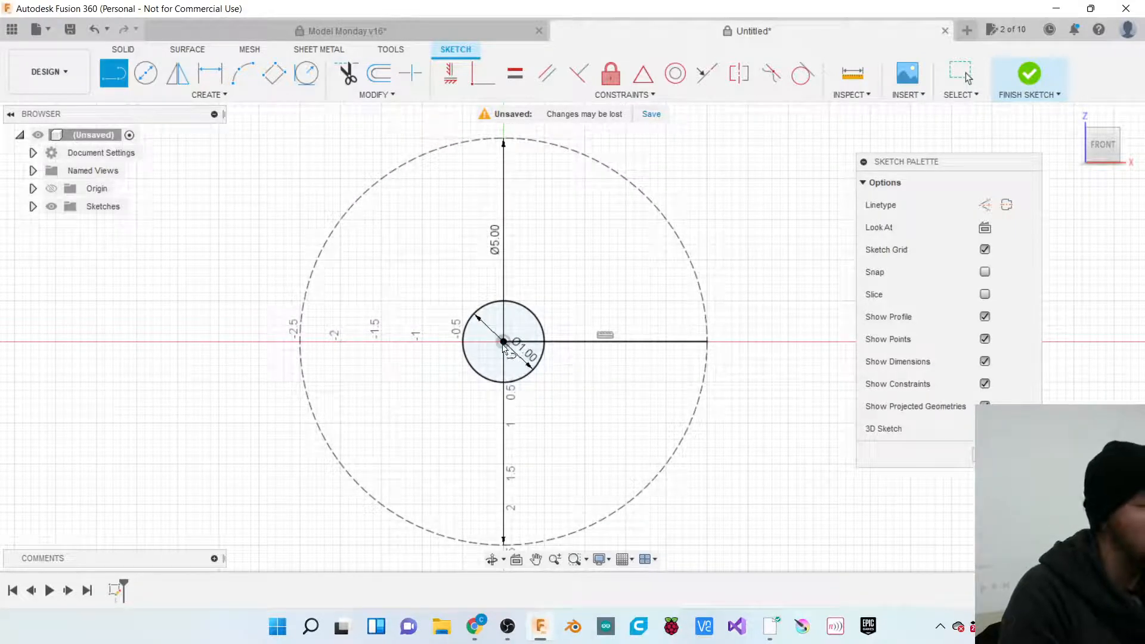
{"action": "key", "text": "Escape"}
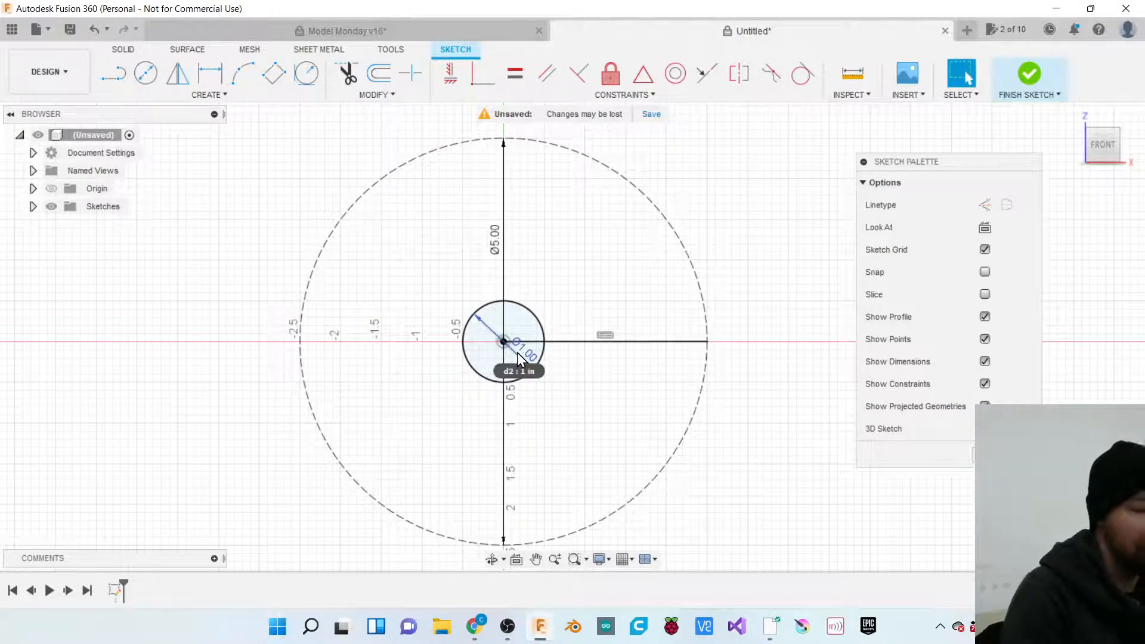
{"action": "left_click", "coordinate": [483, 309]}
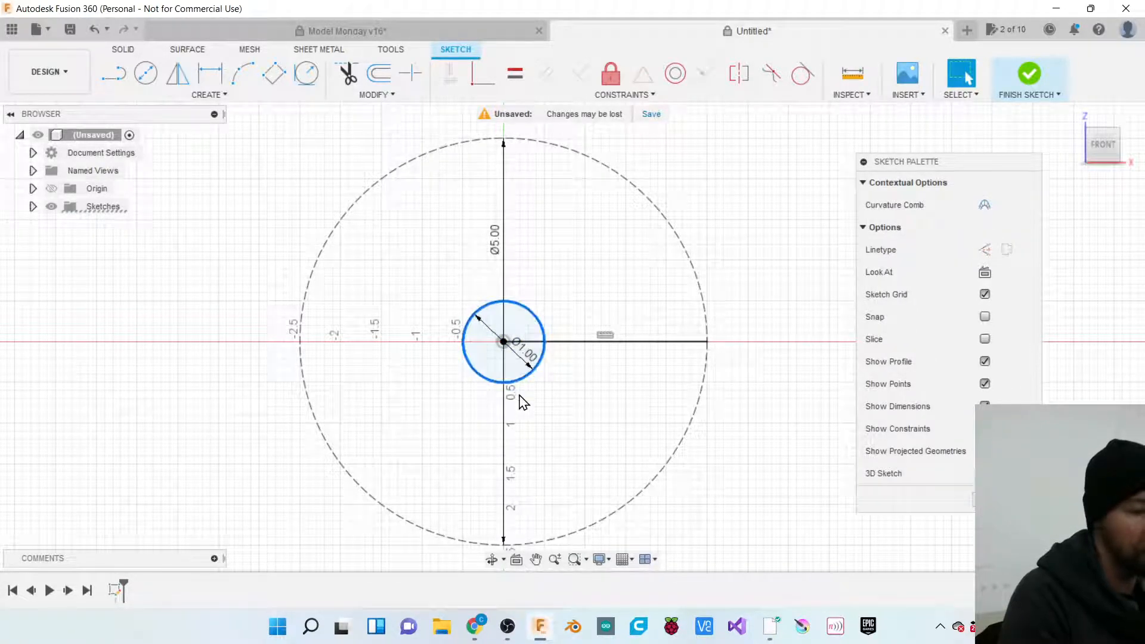
{"action": "key", "text": "Escape"}
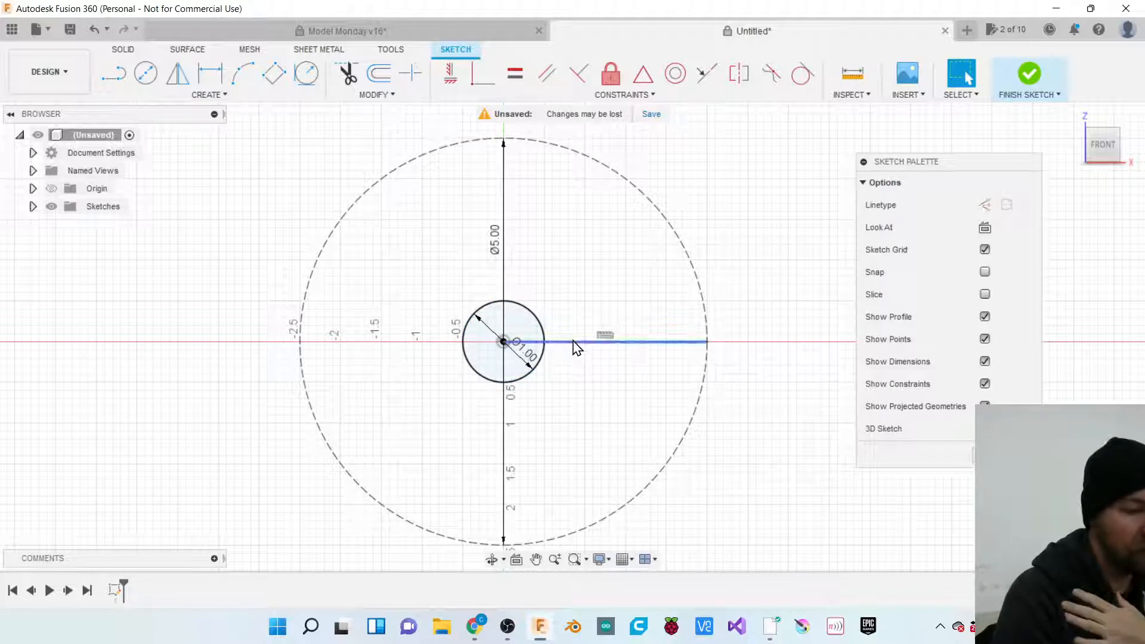
Sketch two angled branches from one point near the horizontal line's middle, about 0.64 in long above and 0.47 in below, leaning outward.
{"action": "scroll", "coordinate": [612, 358], "scroll_direction": "up", "scroll_amount": 4}
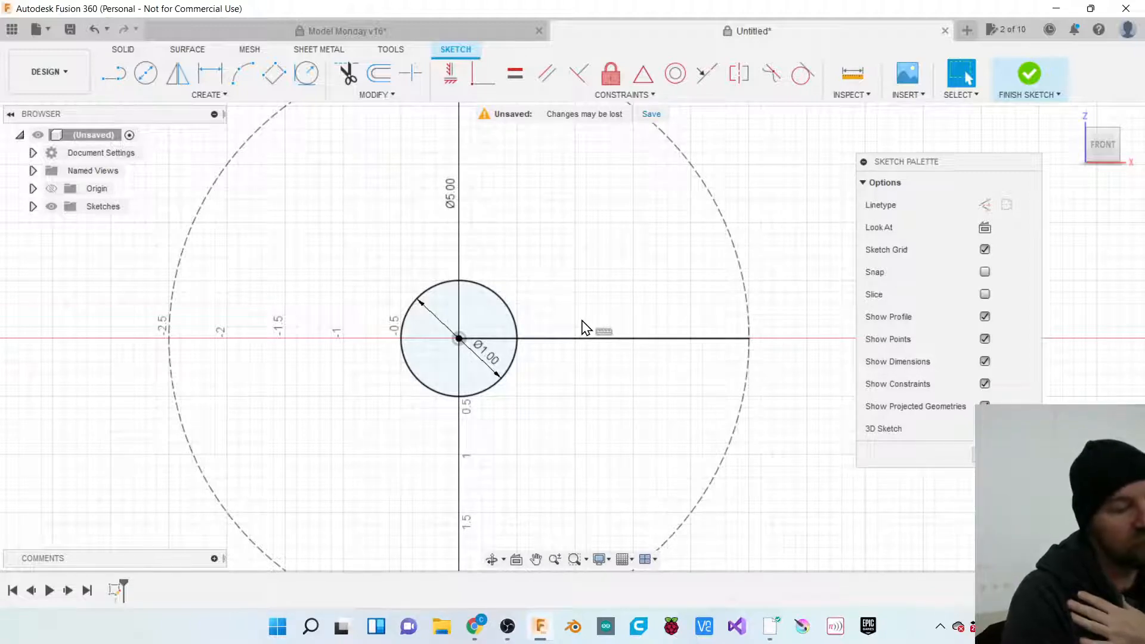
{"action": "key", "text": "l"}
{"action": "left_click", "coordinate": [597, 344]}
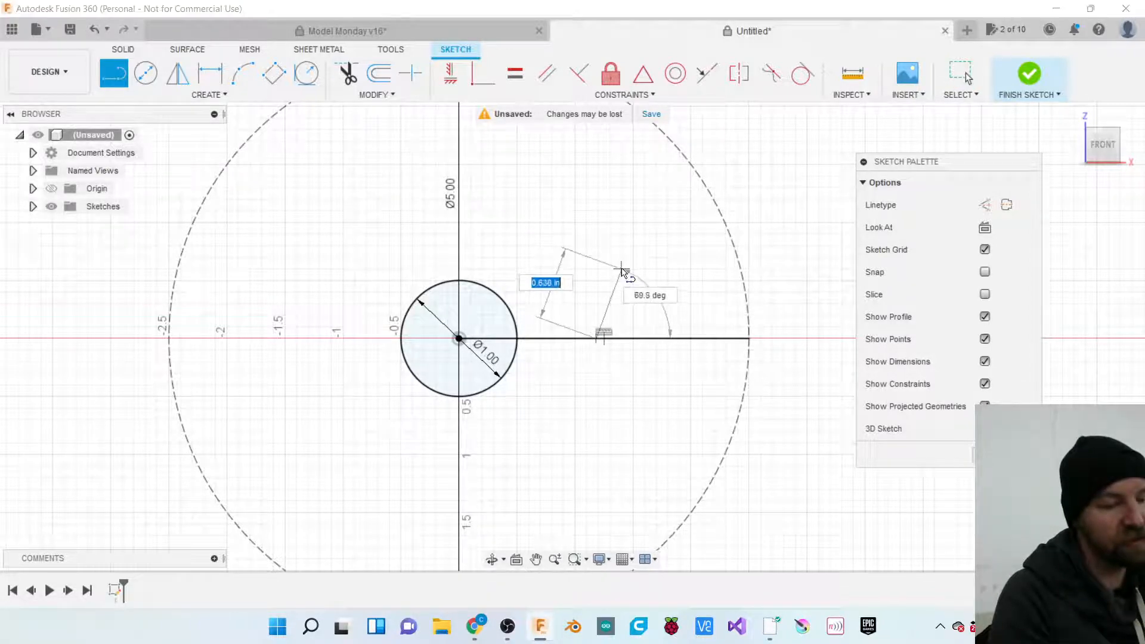
{"action": "left_click", "coordinate": [622, 268]}
{"action": "key", "text": "Escape"}
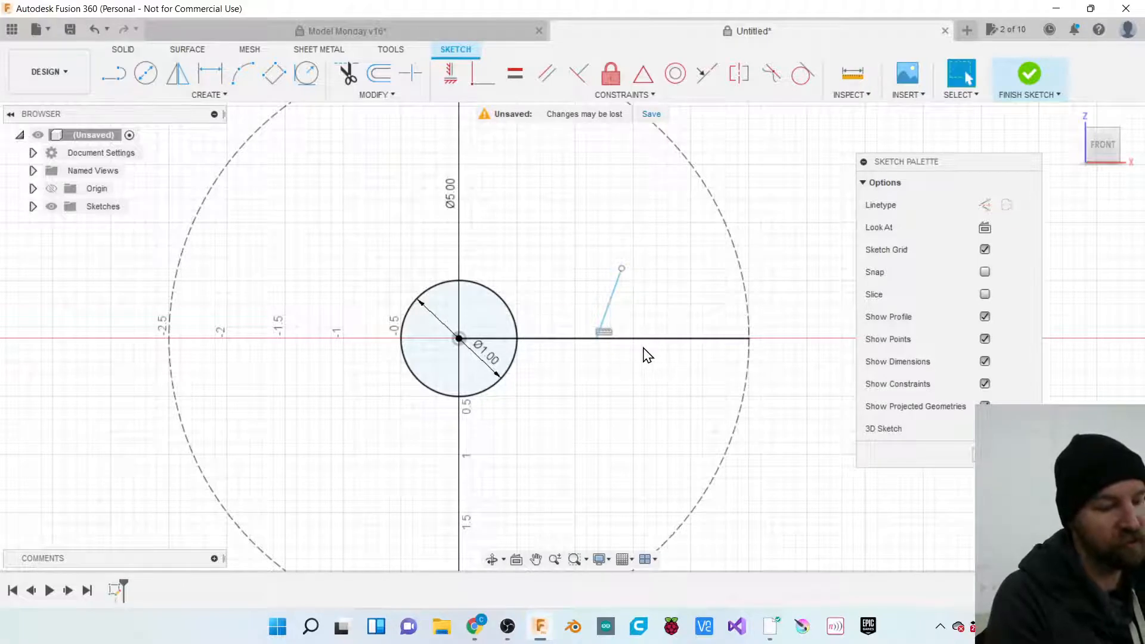
{"action": "key", "text": "l"}
{"action": "left_click", "coordinate": [598, 344]}
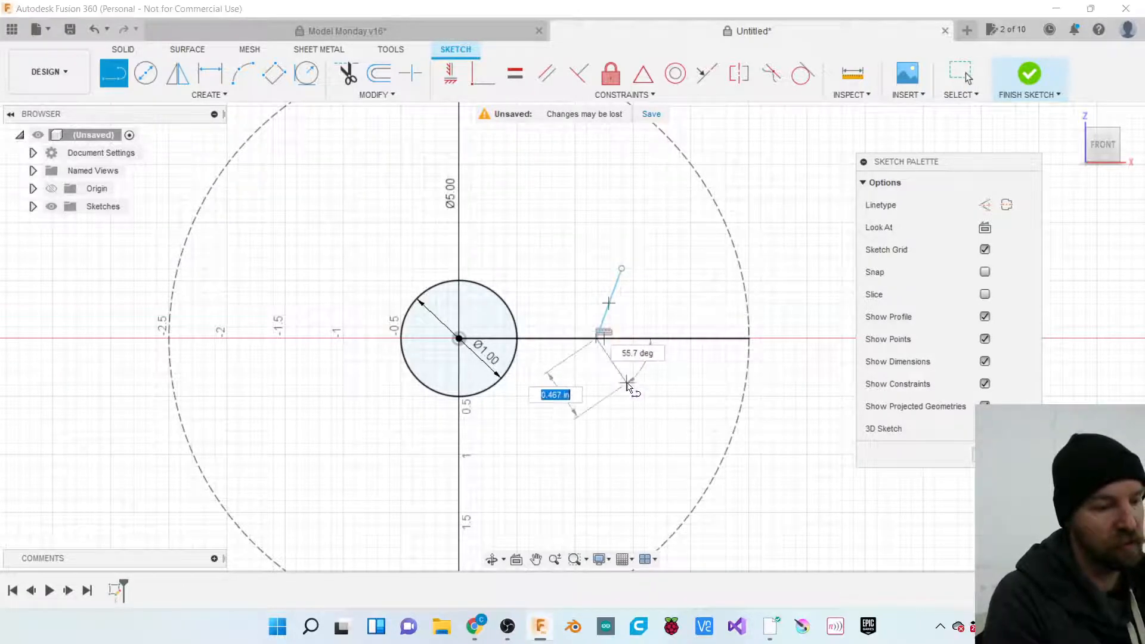
{"action": "left_click", "coordinate": [626, 382]}
{"action": "key", "text": "Escape"}
Sketch a second pair of angled branches, one below and one above the horizontal line, from a shared point nearer its outer end.
{"action": "key", "text": "l"}
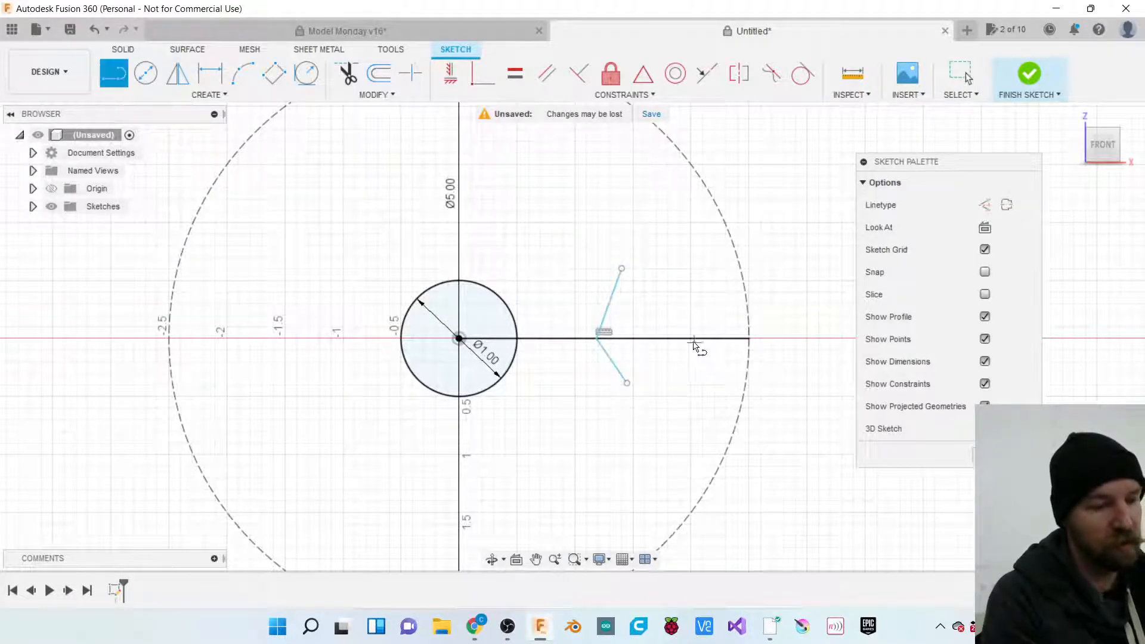
{"action": "left_click", "coordinate": [683, 338]}
{"action": "left_click", "coordinate": [726, 398]}
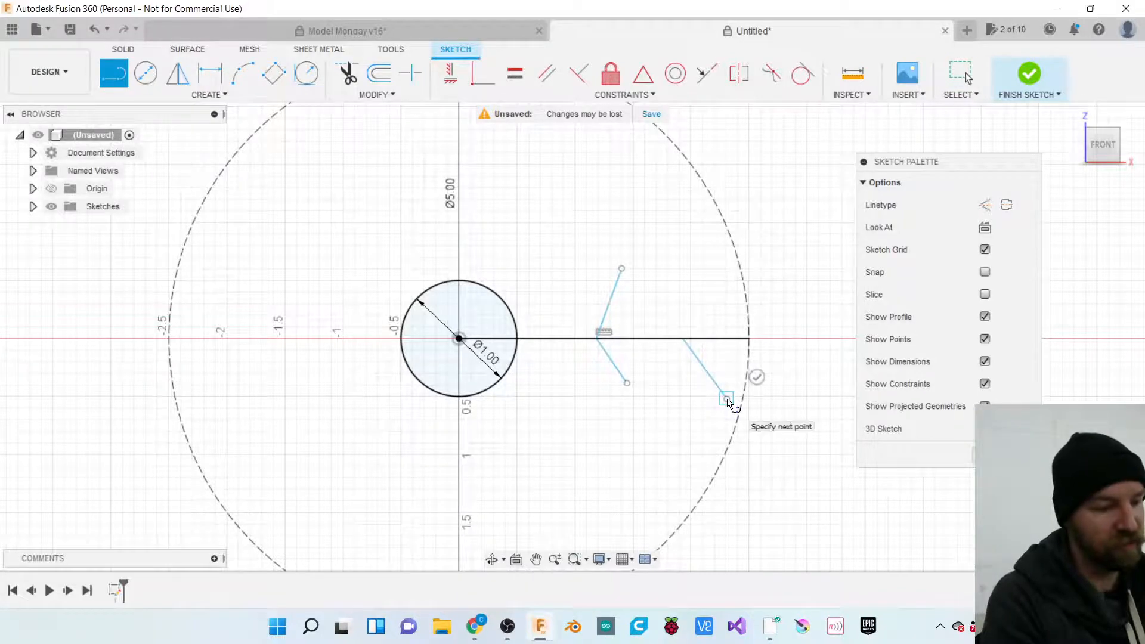
{"action": "key", "text": "Escape"}
{"action": "key", "text": "l"}
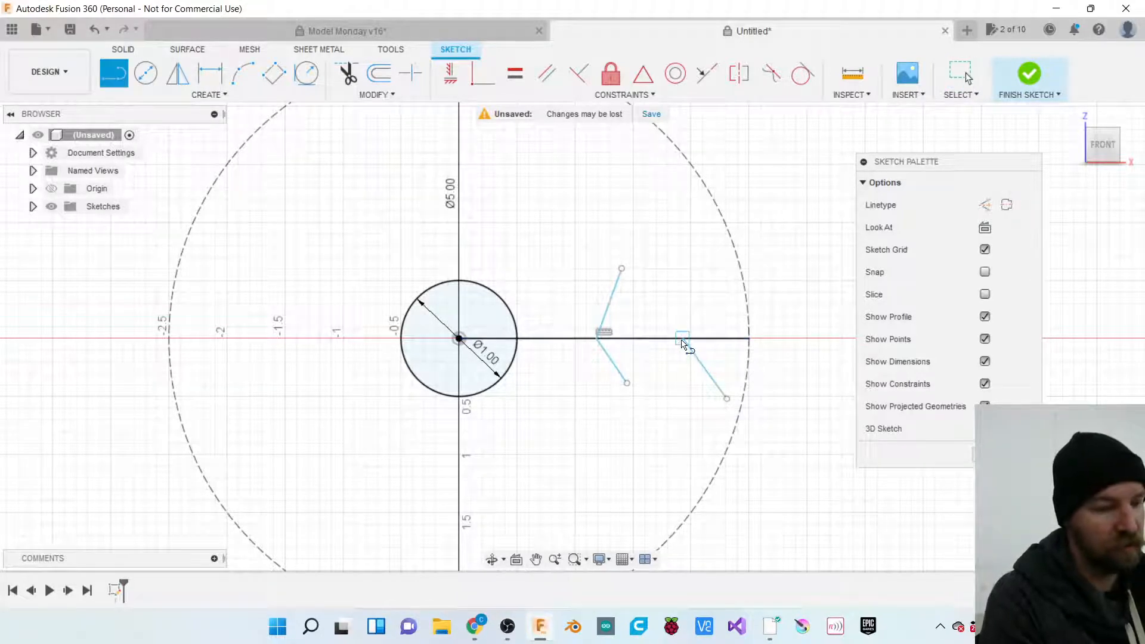
{"action": "left_click", "coordinate": [682, 339]}
{"action": "left_click", "coordinate": [705, 283]}
{"action": "key", "text": "Escape"}
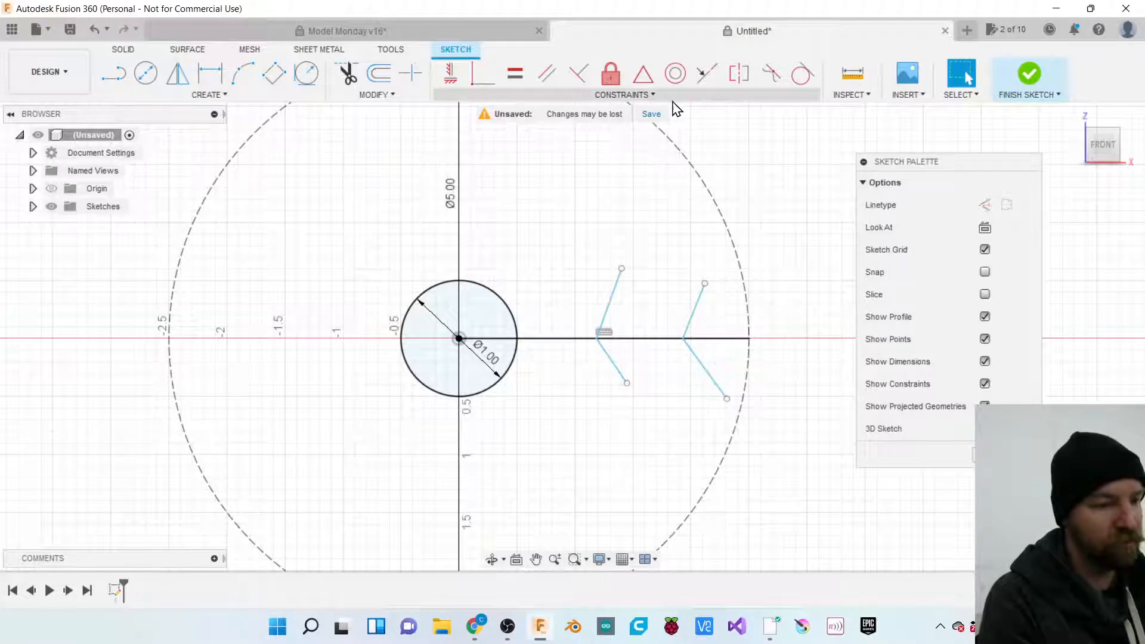
Try to offset the inner pair of branch lines about 0.144 in toward the center circle.
{"action": "left_click", "coordinate": [630, 96]}
{"action": "left_click", "coordinate": [376, 95]}
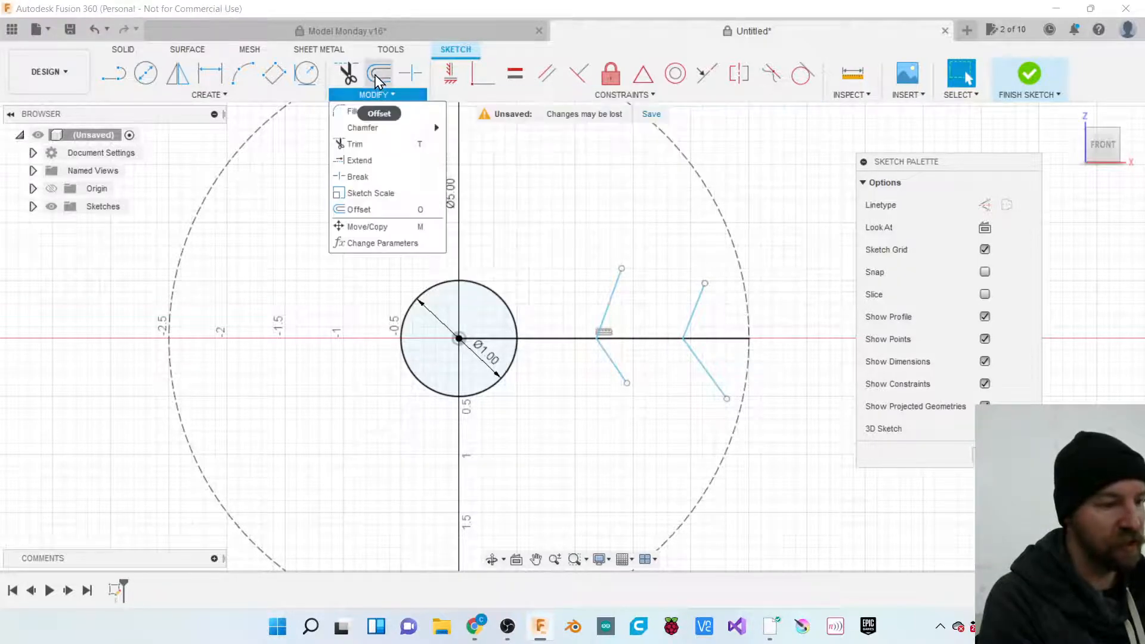
{"action": "left_click", "coordinate": [383, 82]}
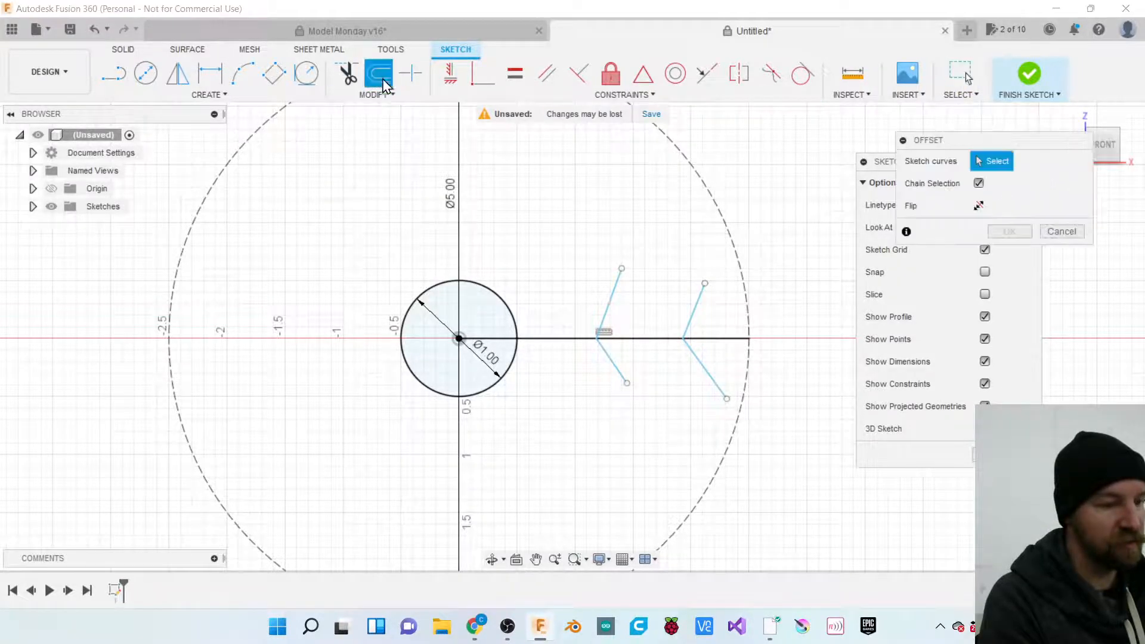
{"action": "left_click", "coordinate": [609, 316]}
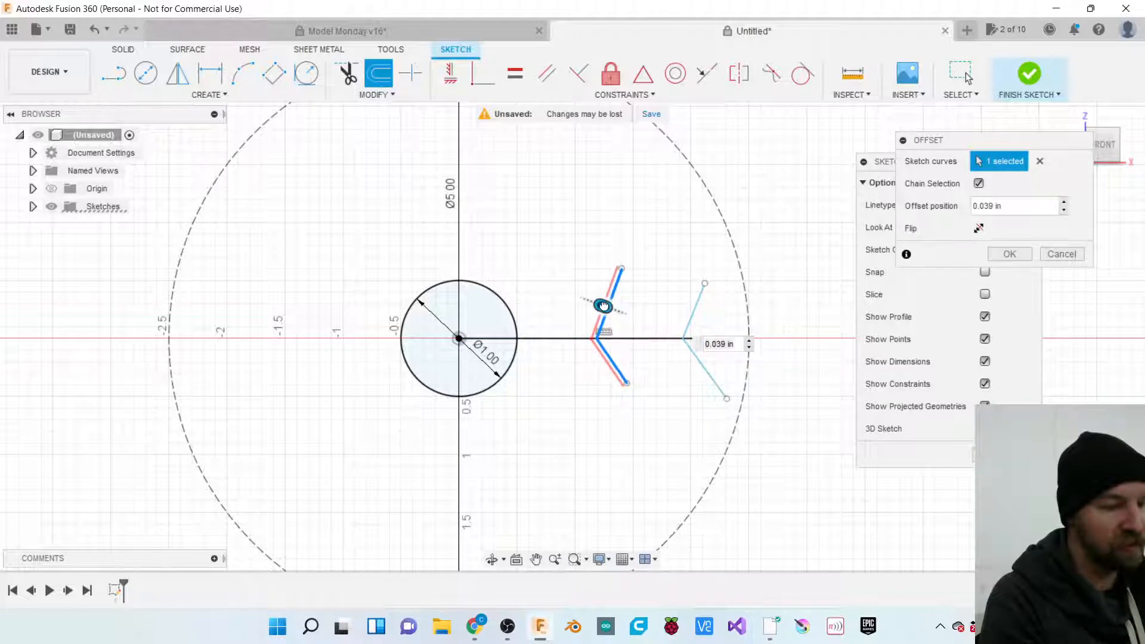
{"action": "left_click_drag", "start_coordinate": [599, 305], "coordinate": [591, 302]}
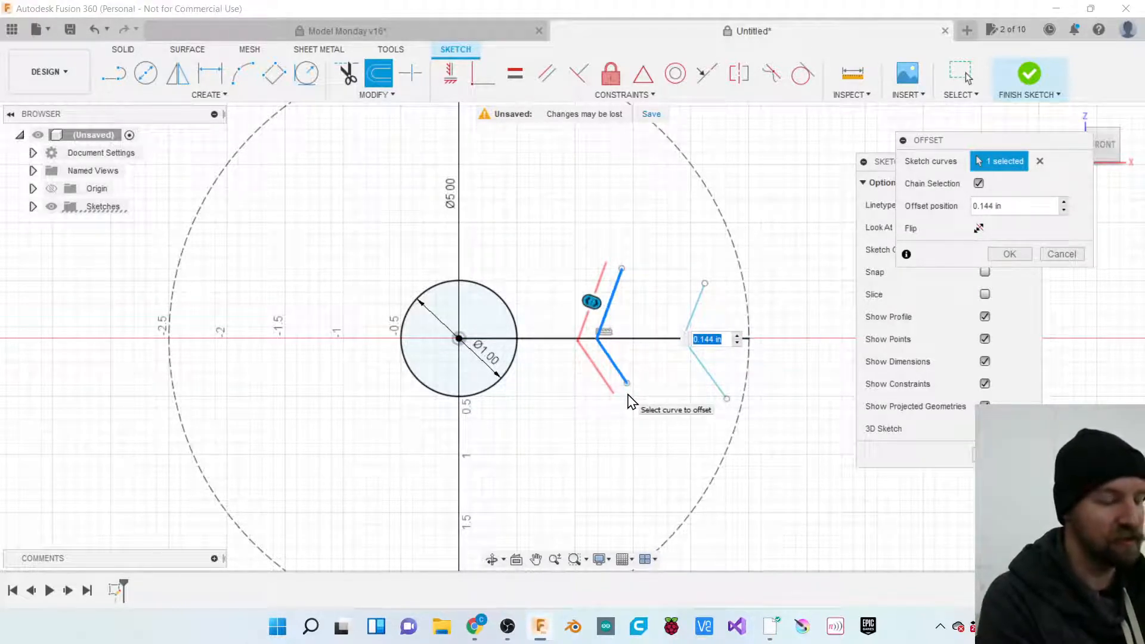
{"action": "key", "text": "Escape"}
Undo all the angled branch lines, keeping only the horizontal line and the circles.
{"action": "key", "text": "ctrl+z"}
{"action": "key", "text": "ctrl+z"}
{"action": "key", "text": "ctrl+z"}
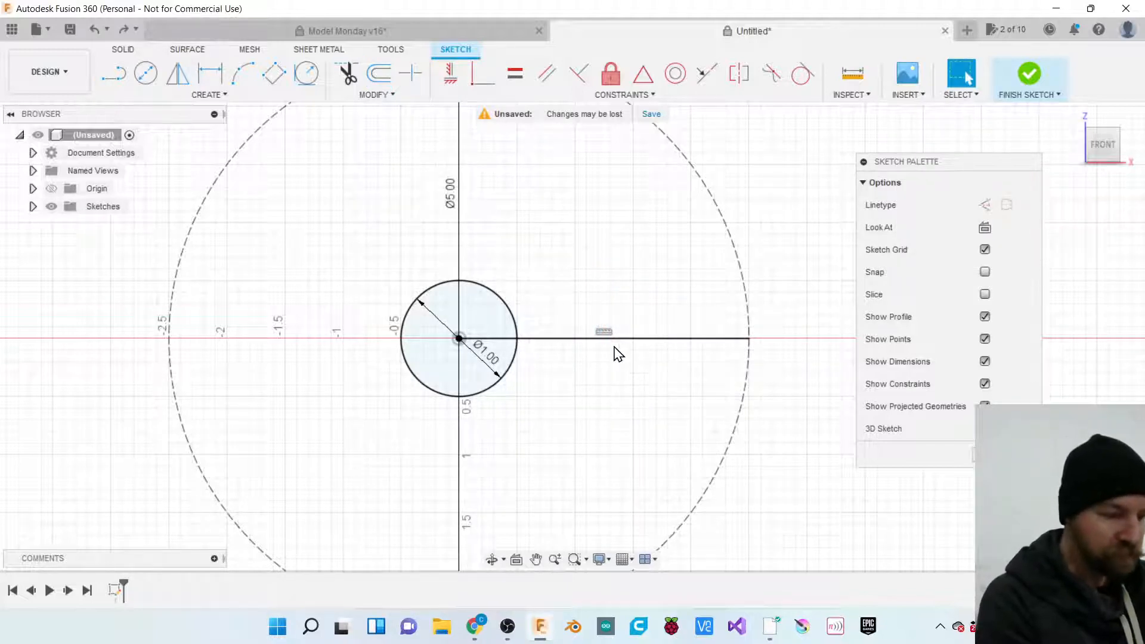
Sketch an angled branch up from the horizontal line just outside the 1 in circle, about 0.9 in long at about 65.5 degrees.
{"action": "left_click", "coordinate": [563, 339]}
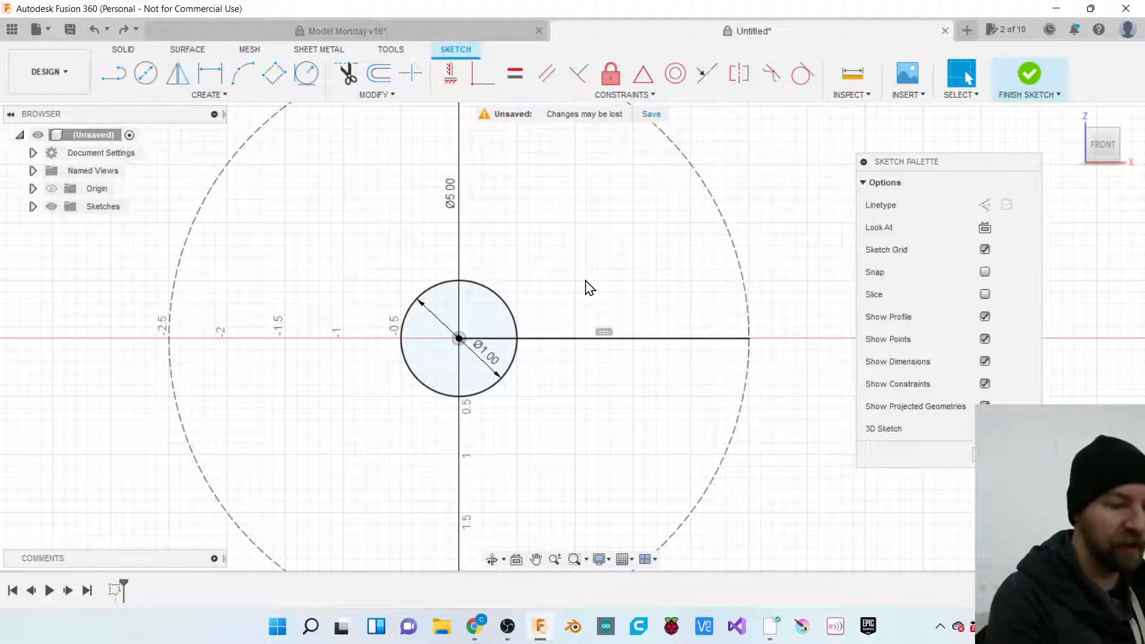
{"action": "key", "text": "l"}
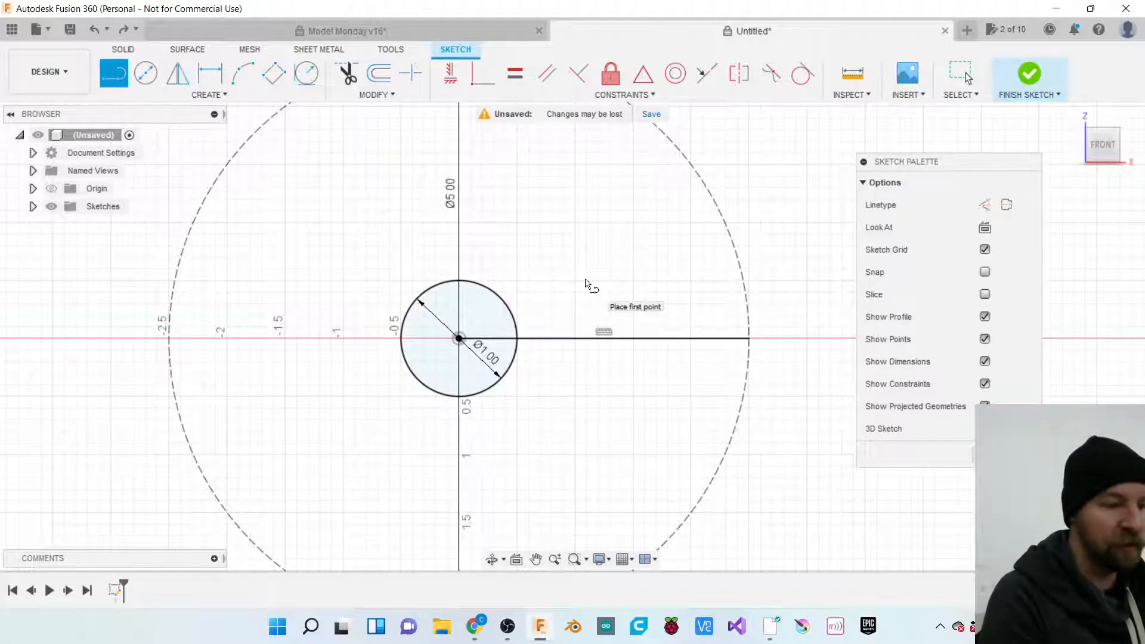
{"action": "left_click", "coordinate": [546, 339]}
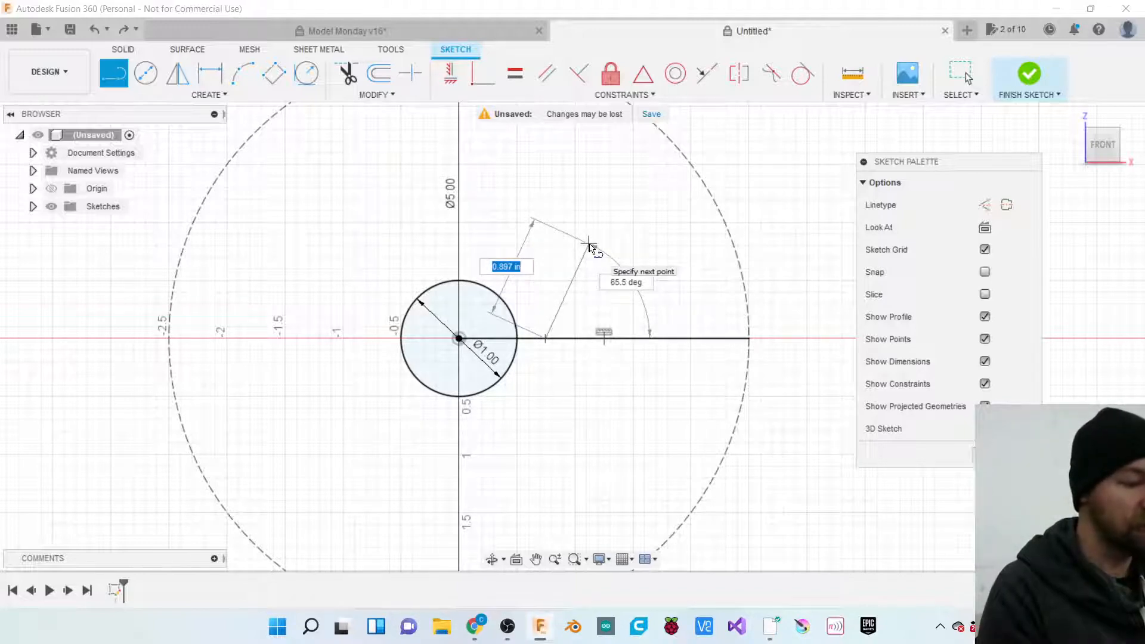
{"action": "left_click", "coordinate": [589, 245]}
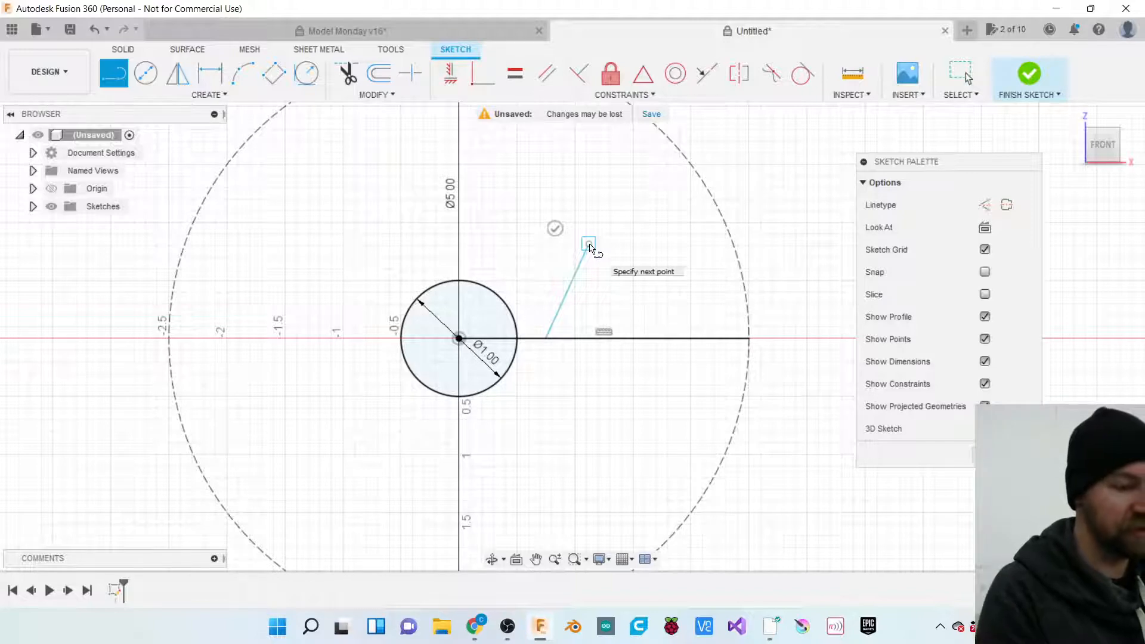
Replace the angled branch outside the 1 in circle with a 0.875 in line rising from the horizontal line at about 60 degrees.
{"action": "key", "text": "Escape"}
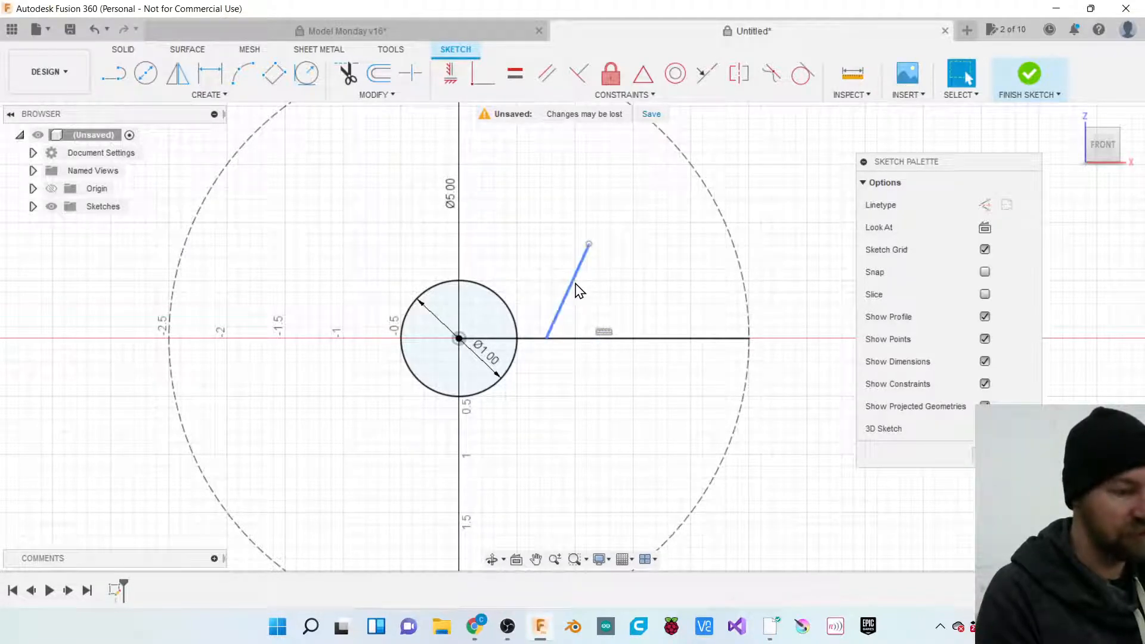
{"action": "key", "text": "Delete"}
{"action": "key", "text": "l"}
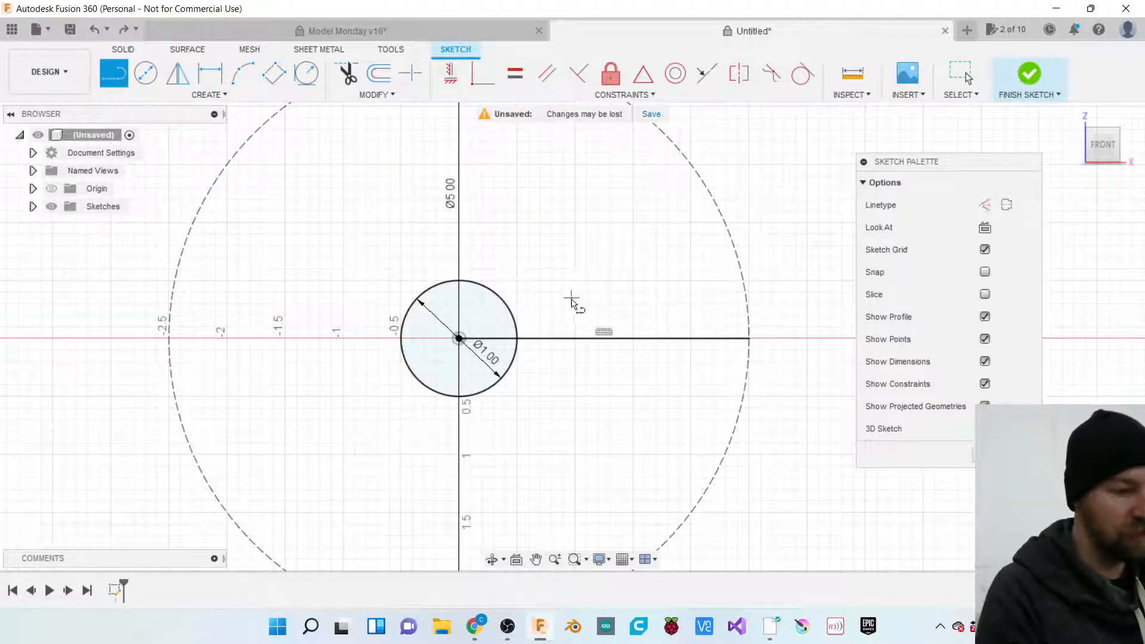
{"action": "left_click", "coordinate": [557, 339]}
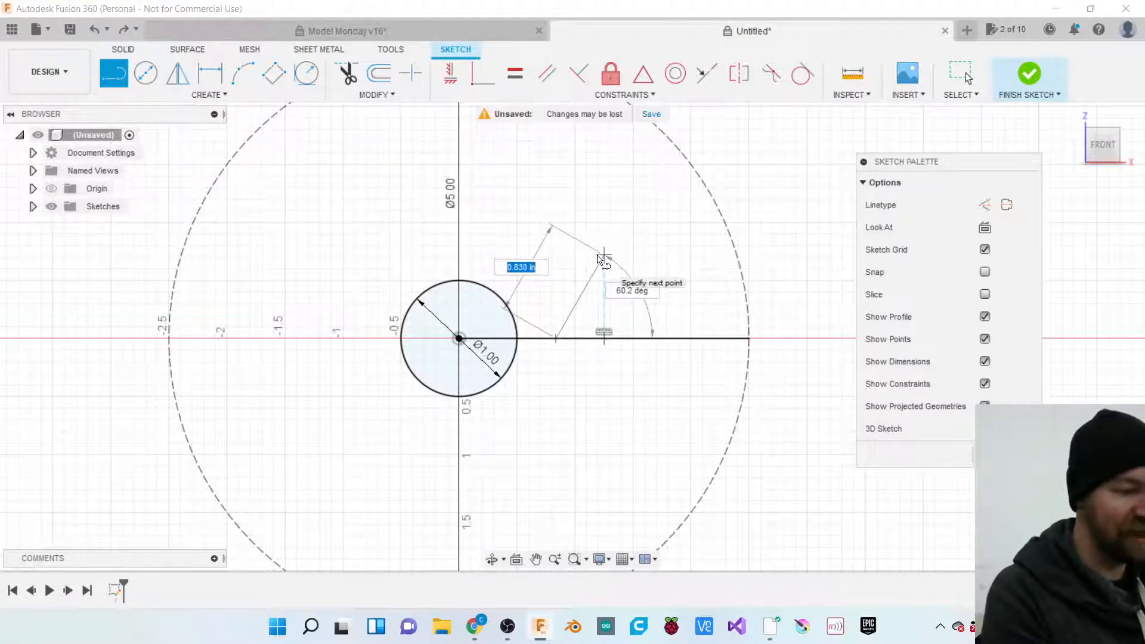
{"action": "key", "text": "BackSpace"}
{"action": "type", "text": ".875"}
{"action": "key", "text": "Return"}
{"action": "key", "text": "Escape"}
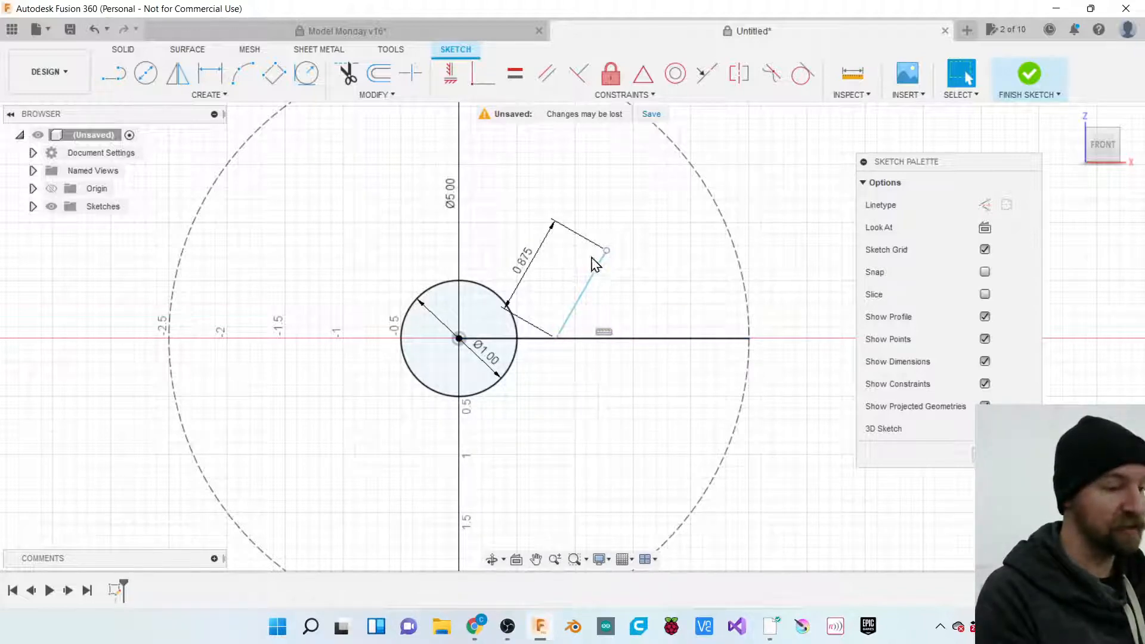
Sketch two shorter branches rising outward from the horizontal line, one near its middle and one about 0.34 in long near its outer end.
{"action": "key", "text": "l"}
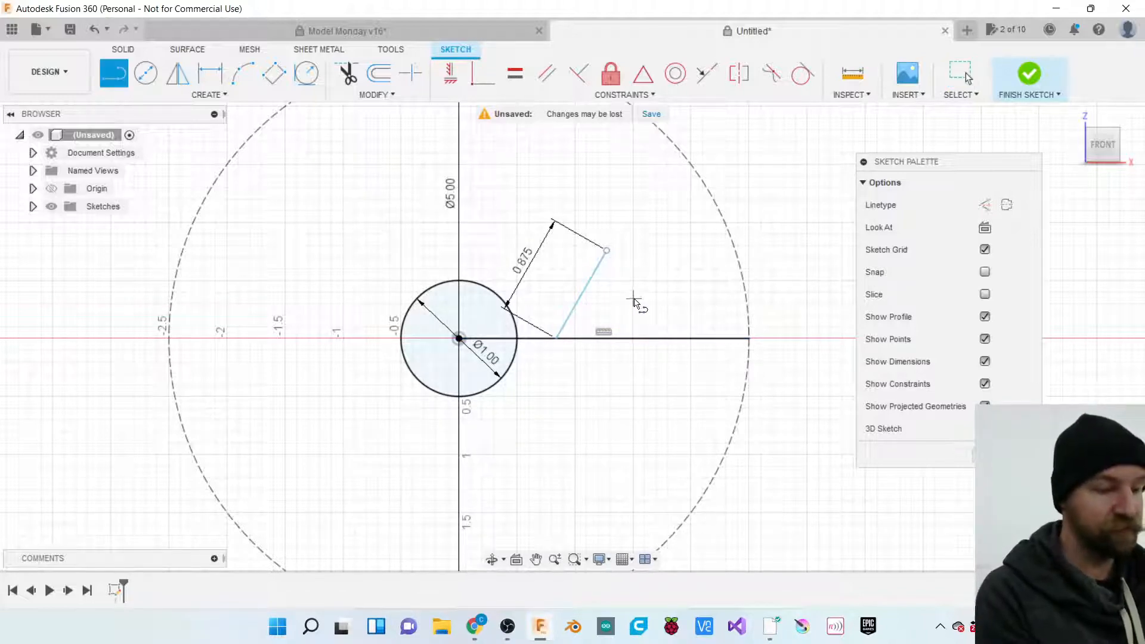
{"action": "left_click", "coordinate": [636, 339]}
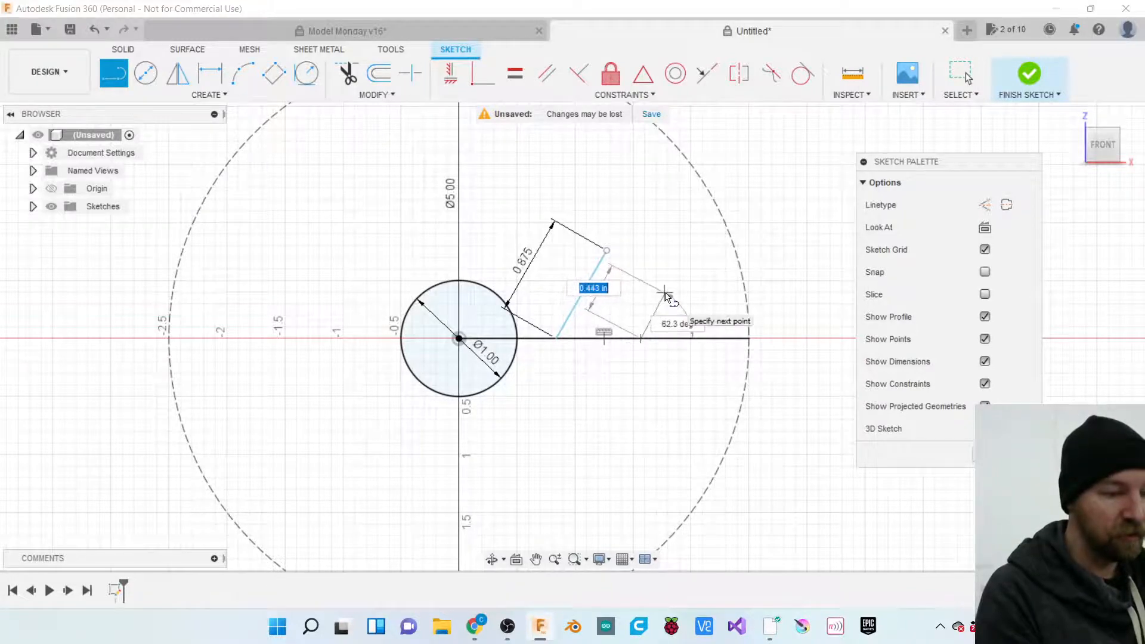
{"action": "left_click", "coordinate": [669, 285]}
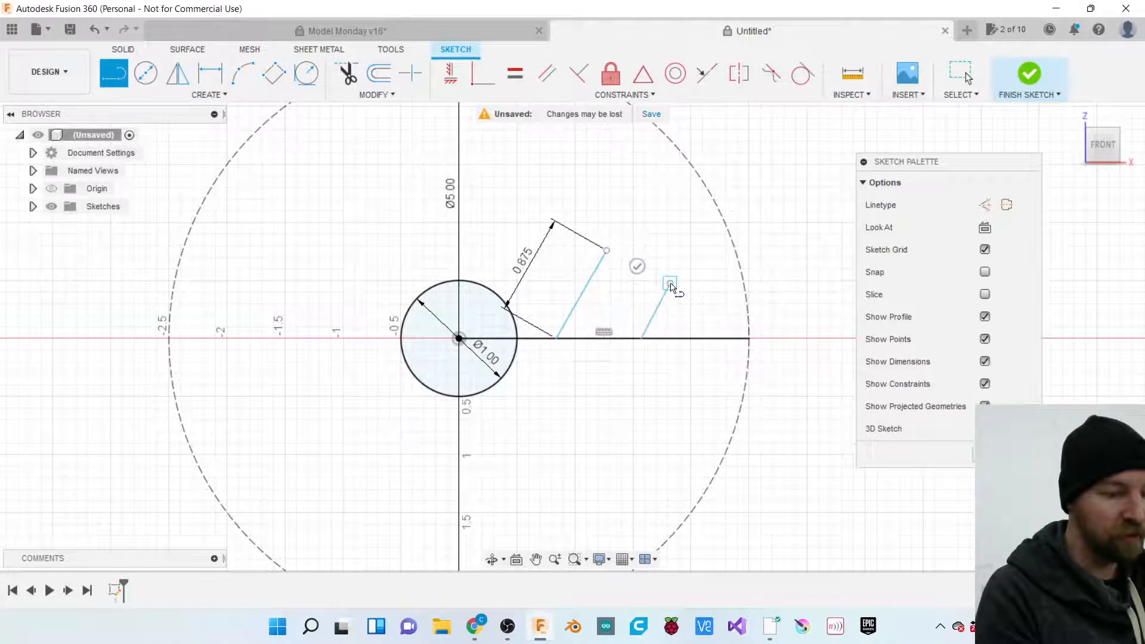
{"action": "key", "text": "Escape"}
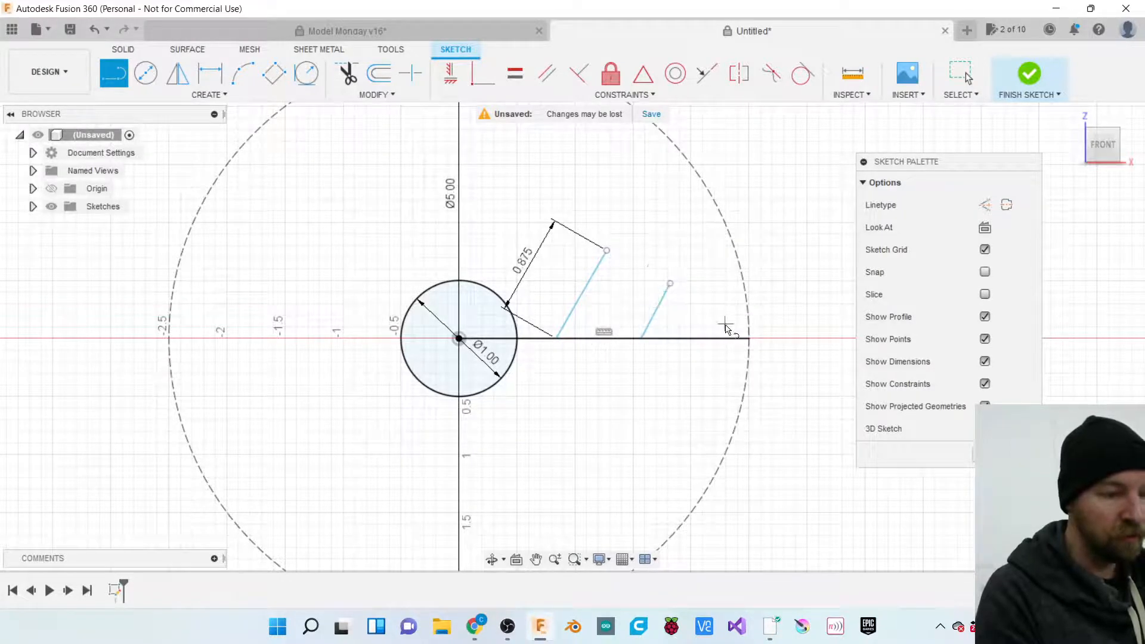
{"action": "left_click", "coordinate": [716, 339]}
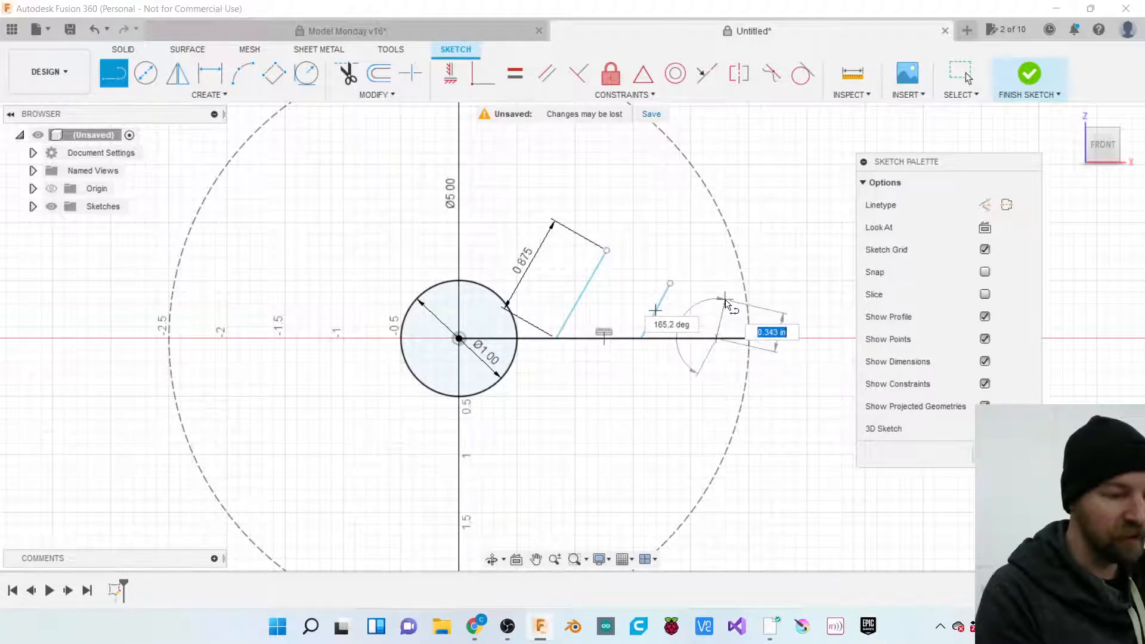
{"action": "left_click", "coordinate": [725, 299]}
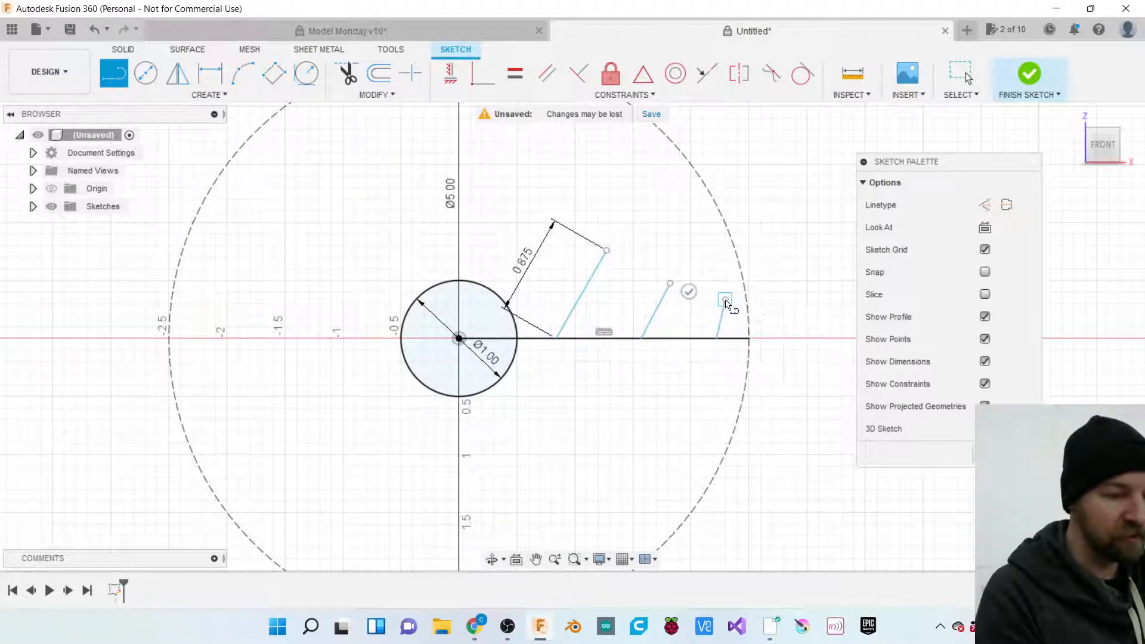
{"action": "left_click", "coordinate": [689, 292]}
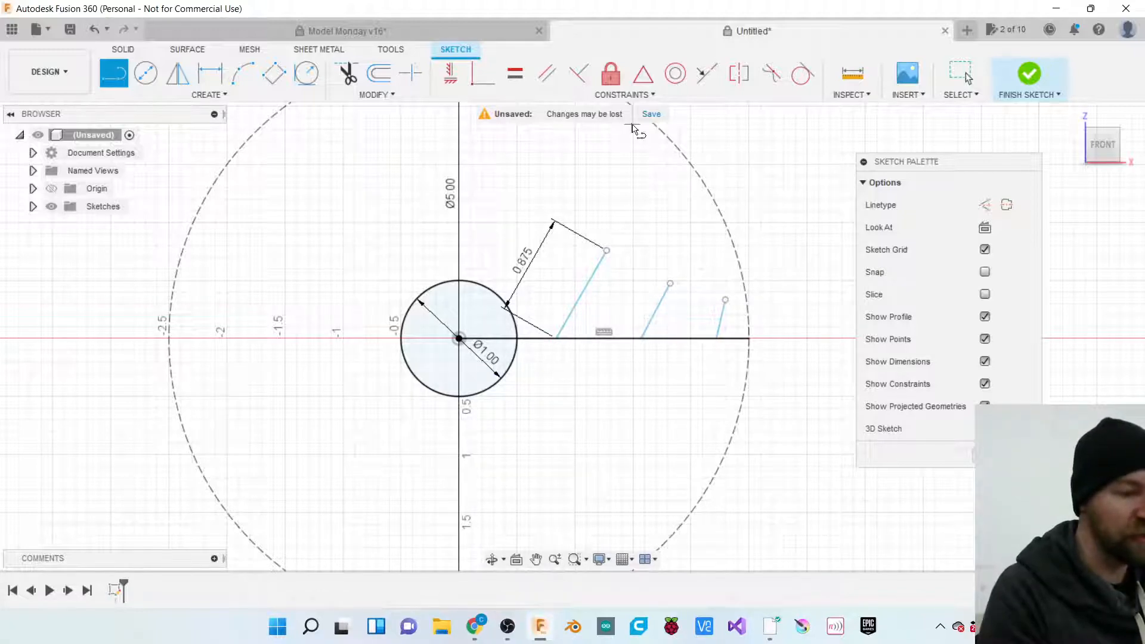
Constrain the middle branch parallel to the 0.875 in branch and the outer branch parallel to the middle one.
{"action": "left_click", "coordinate": [607, 96]}
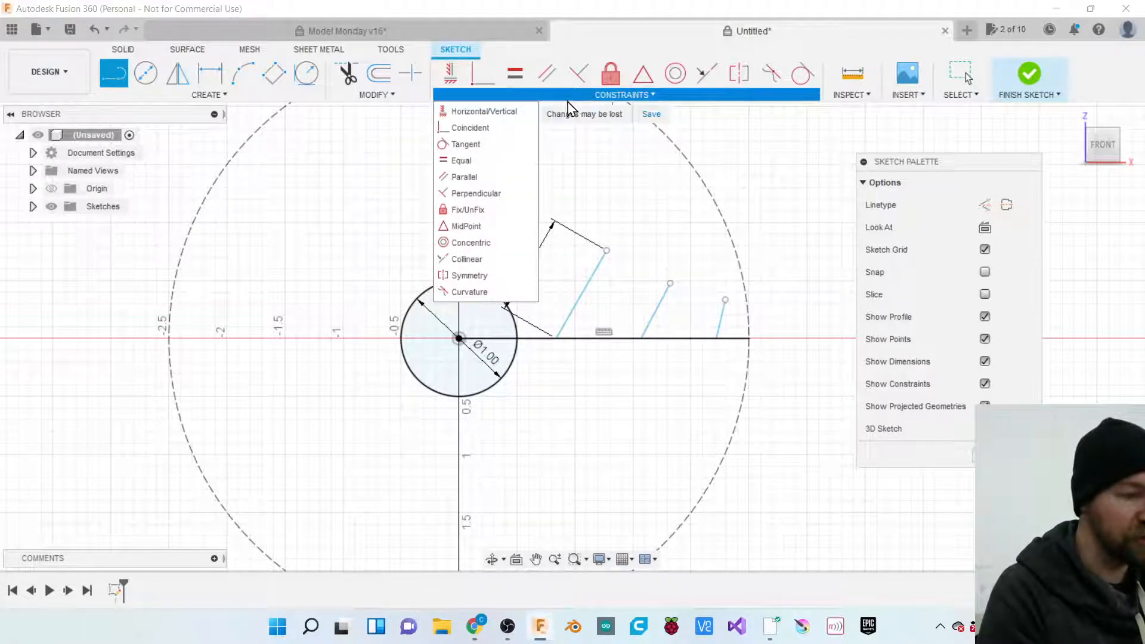
{"action": "left_click", "coordinate": [465, 177]}
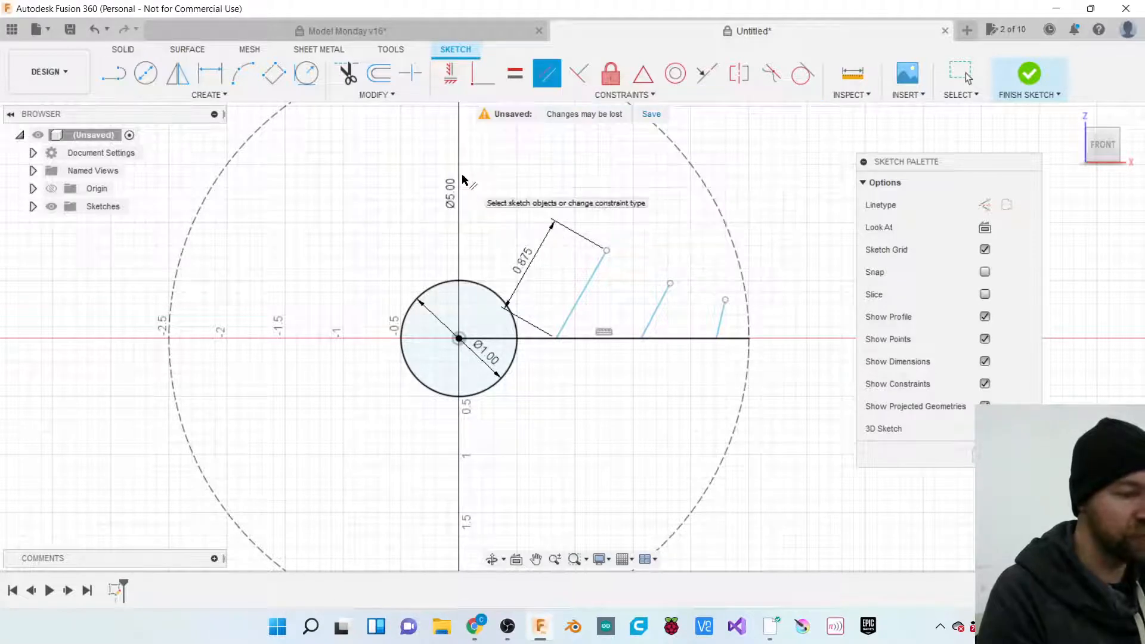
{"action": "left_click", "coordinate": [579, 298]}
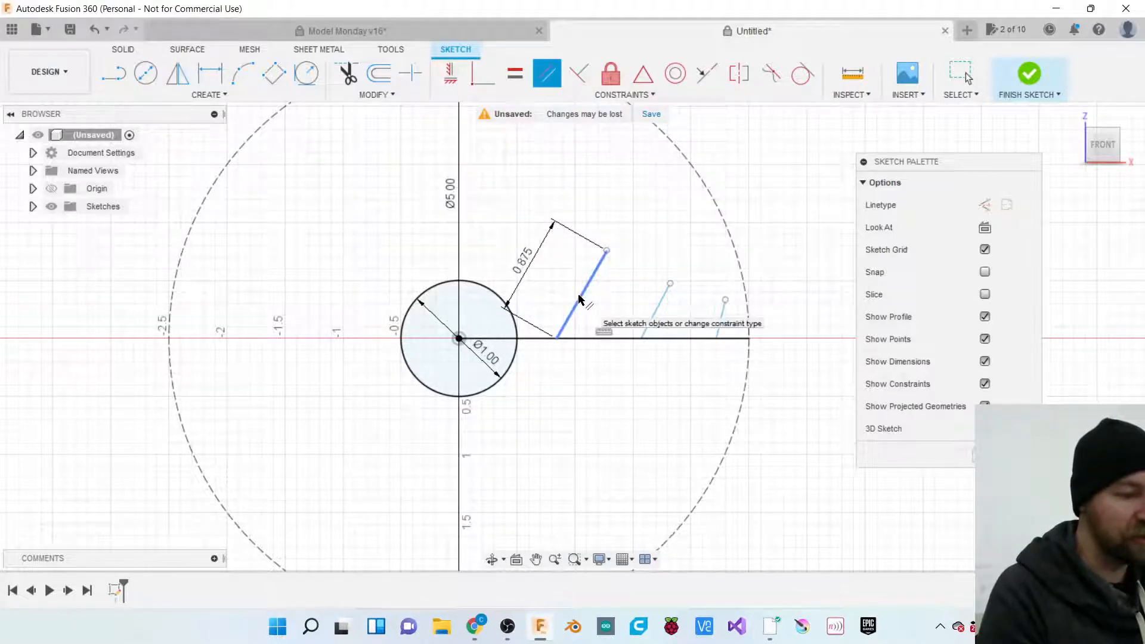
{"action": "left_click", "coordinate": [656, 314]}
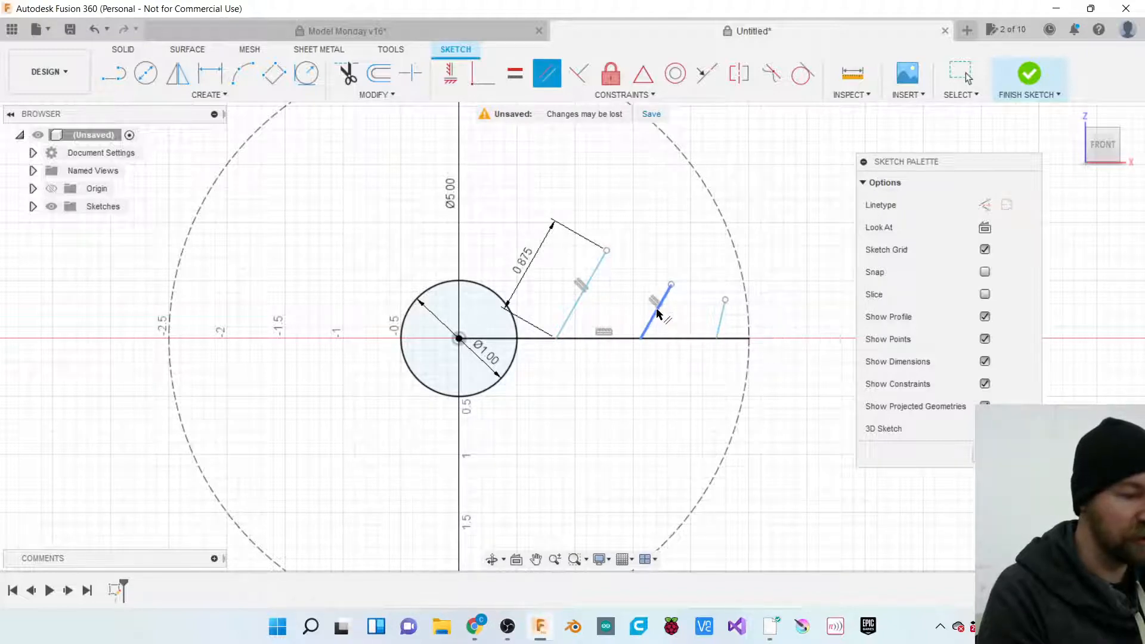
{"action": "left_click", "coordinate": [722, 318]}
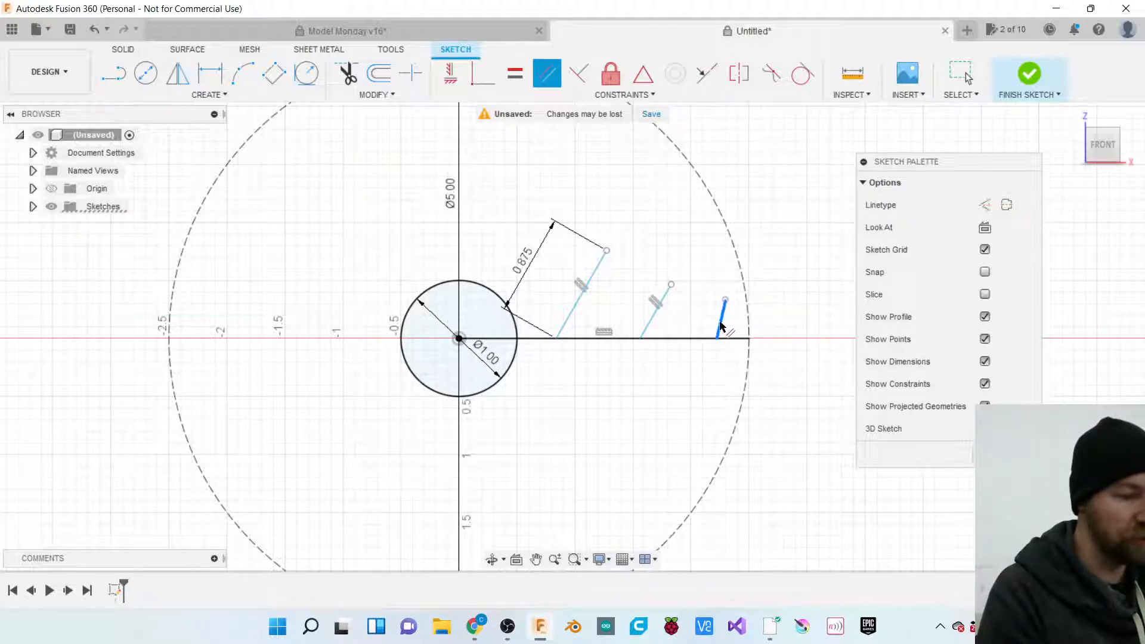
{"action": "left_click", "coordinate": [652, 316]}
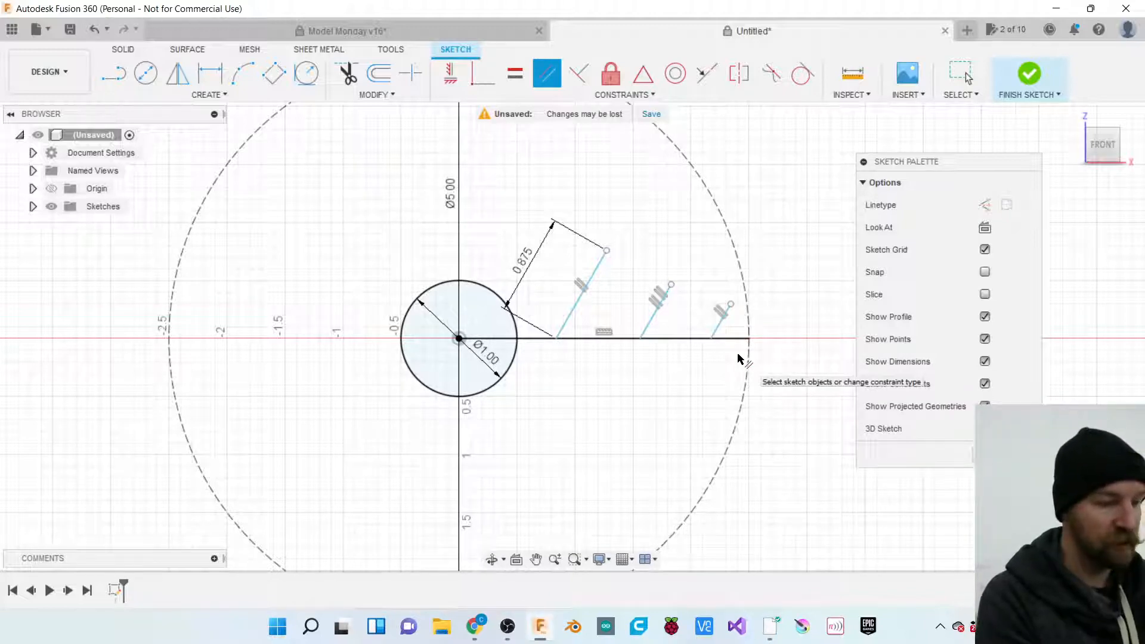
{"action": "key", "text": "Escape"}
Shift the middle branch slightly along the horizontal line toward the center circle.
{"action": "left_click_drag", "start_coordinate": [649, 332], "coordinate": [646, 330]}
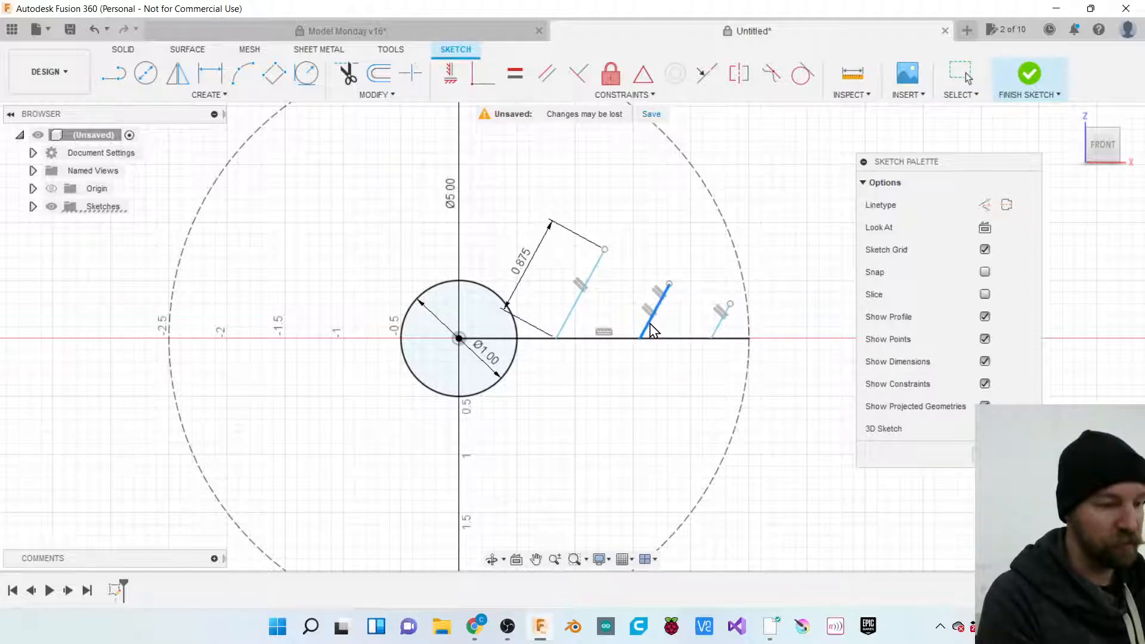
{"action": "left_click", "coordinate": [652, 330]}
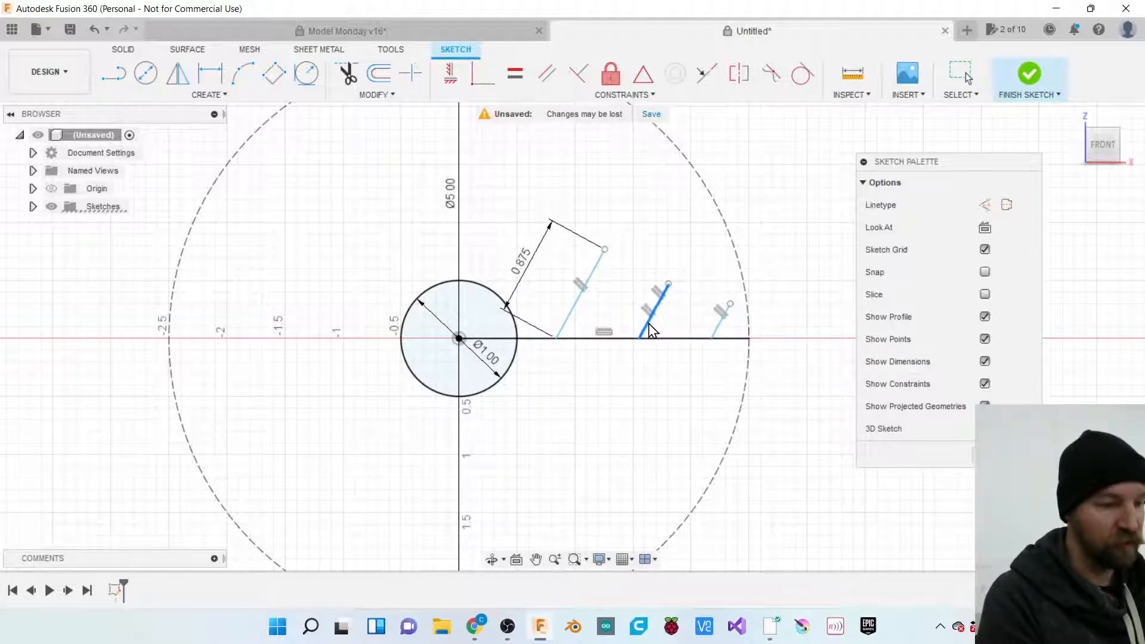
{"action": "key", "text": "Escape"}
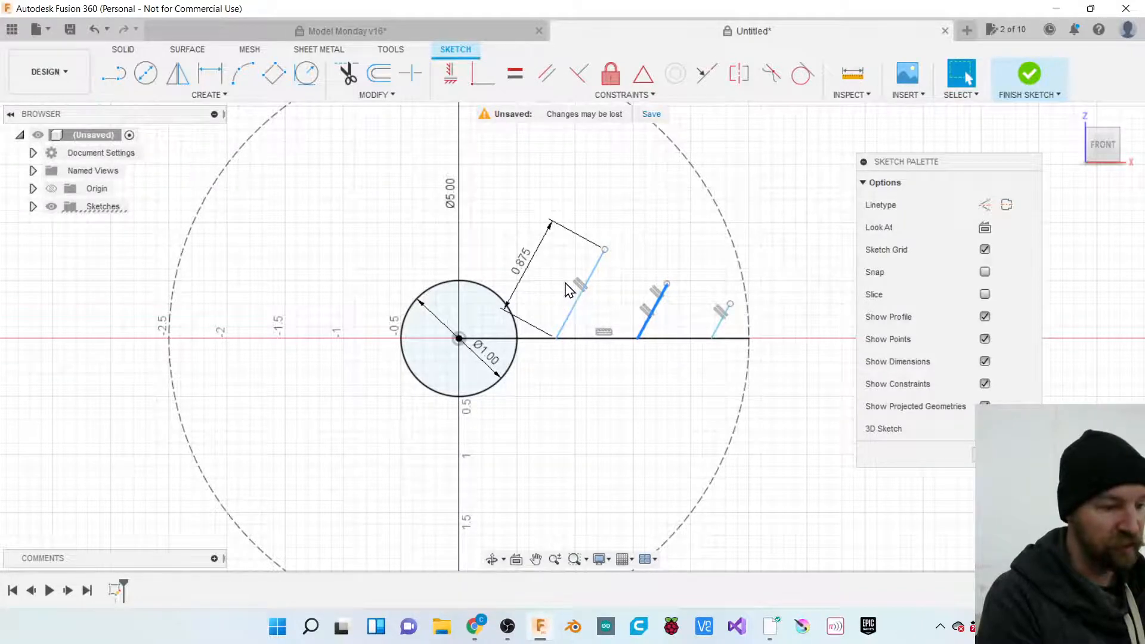
Sketch a side twig outward from the midpoint of the 0.875 in branch, about 0.34 in long at about 11.5 degrees.
{"action": "scroll", "coordinate": [578, 302], "scroll_direction": "up", "scroll_amount": 4}
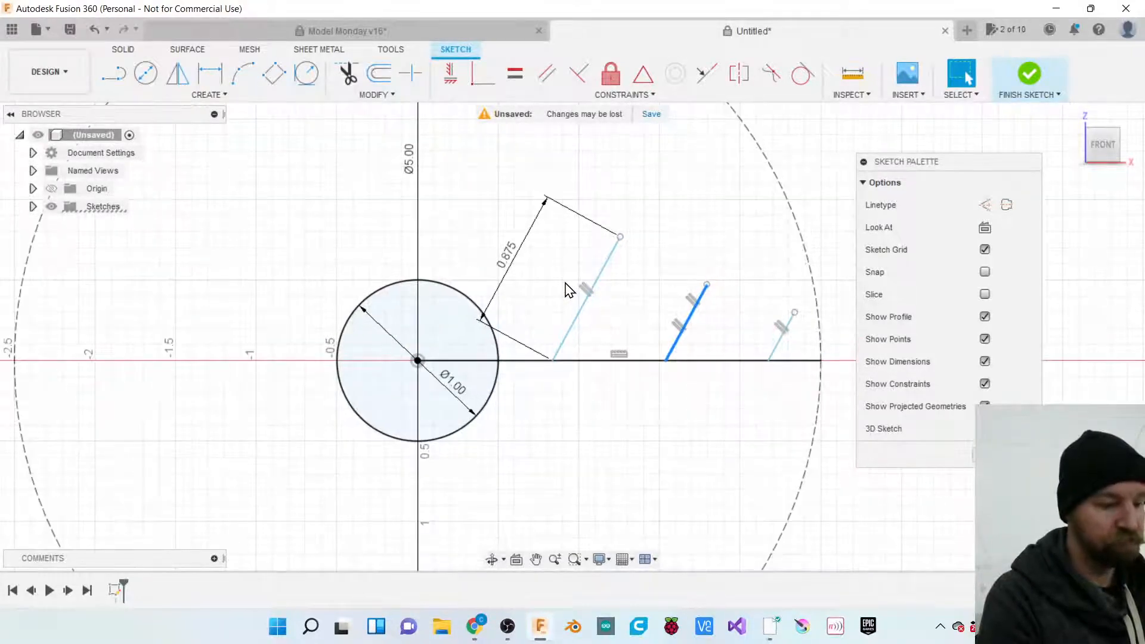
{"action": "key", "text": "l"}
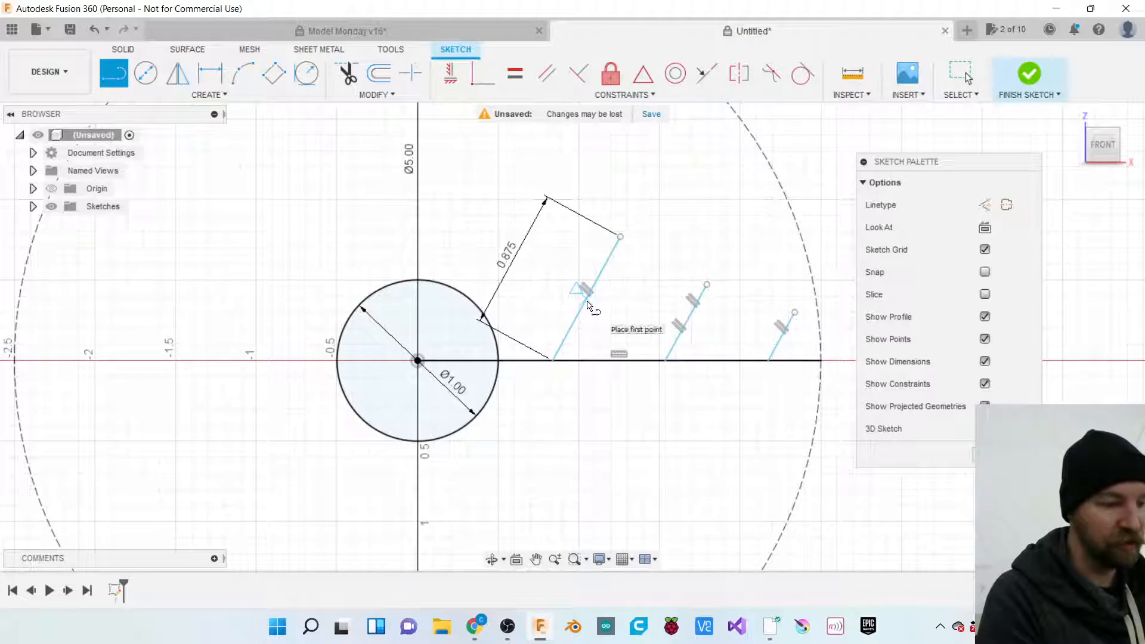
{"action": "left_click", "coordinate": [586, 298]}
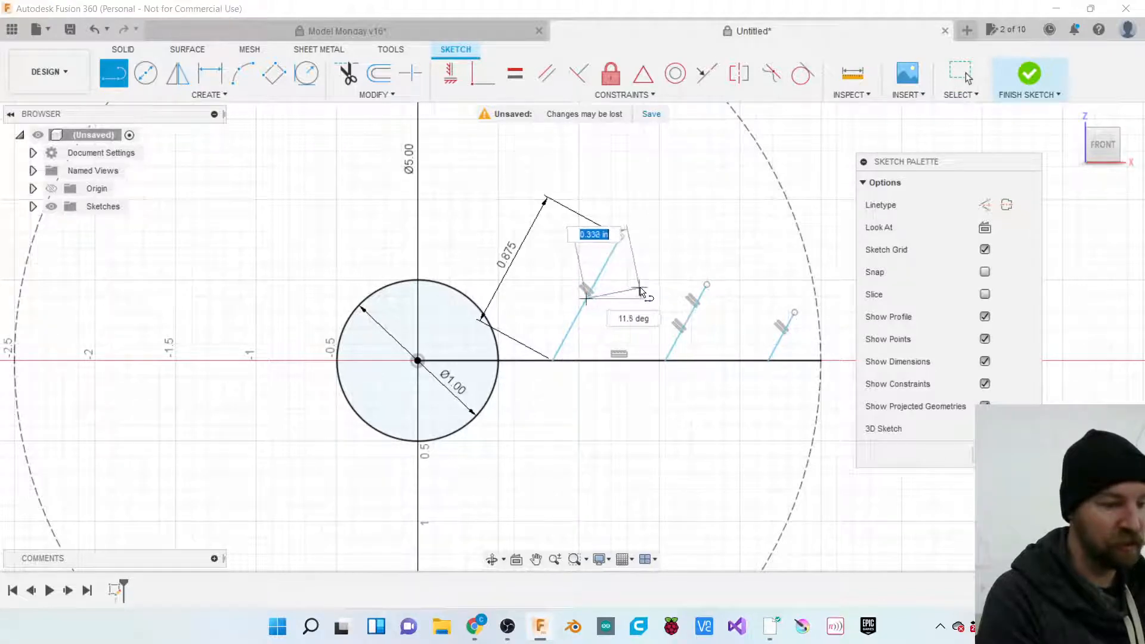
{"action": "left_click", "coordinate": [642, 289]}
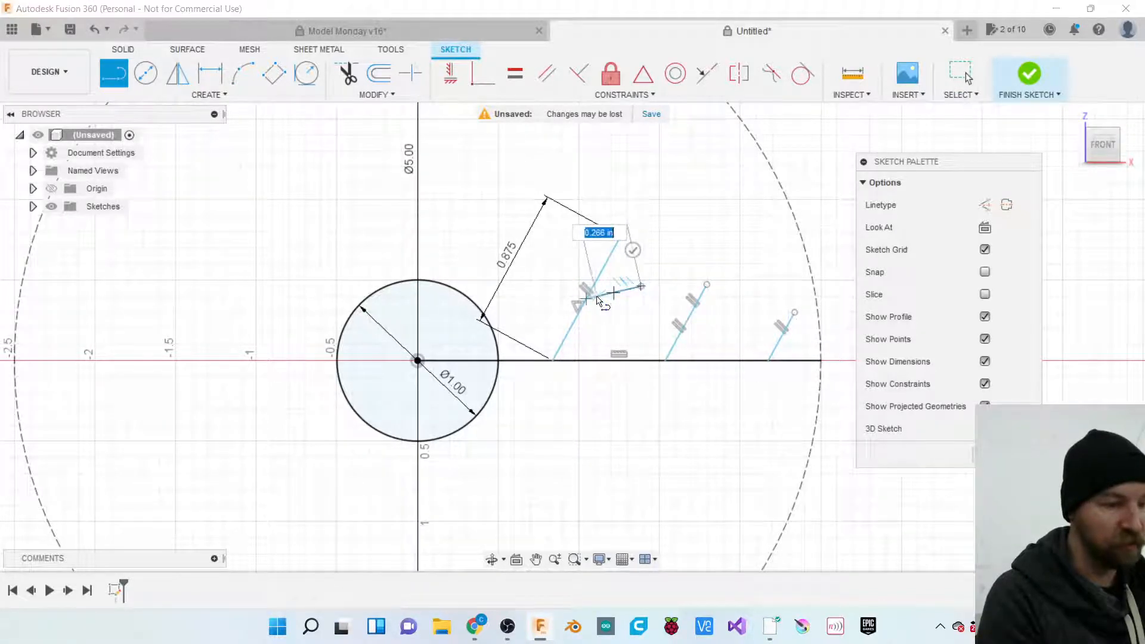
{"action": "key", "text": "Escape"}
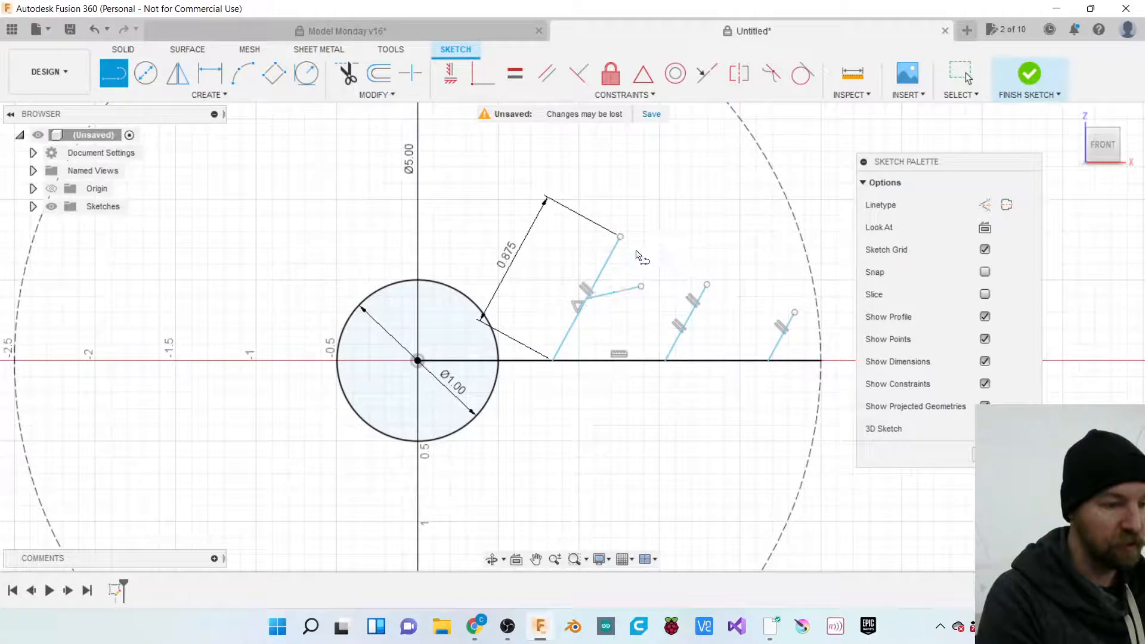
{"action": "left_click", "coordinate": [588, 296]}
{"action": "key", "text": "Escape"}
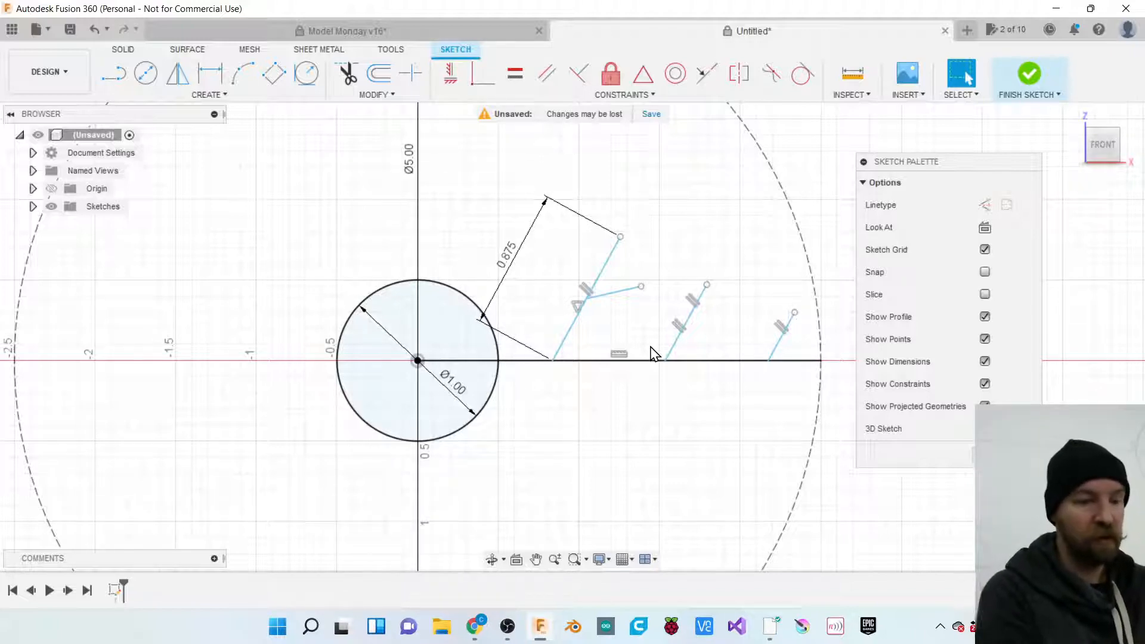
{"action": "scroll", "coordinate": [673, 395], "scroll_direction": "down", "scroll_amount": 2}
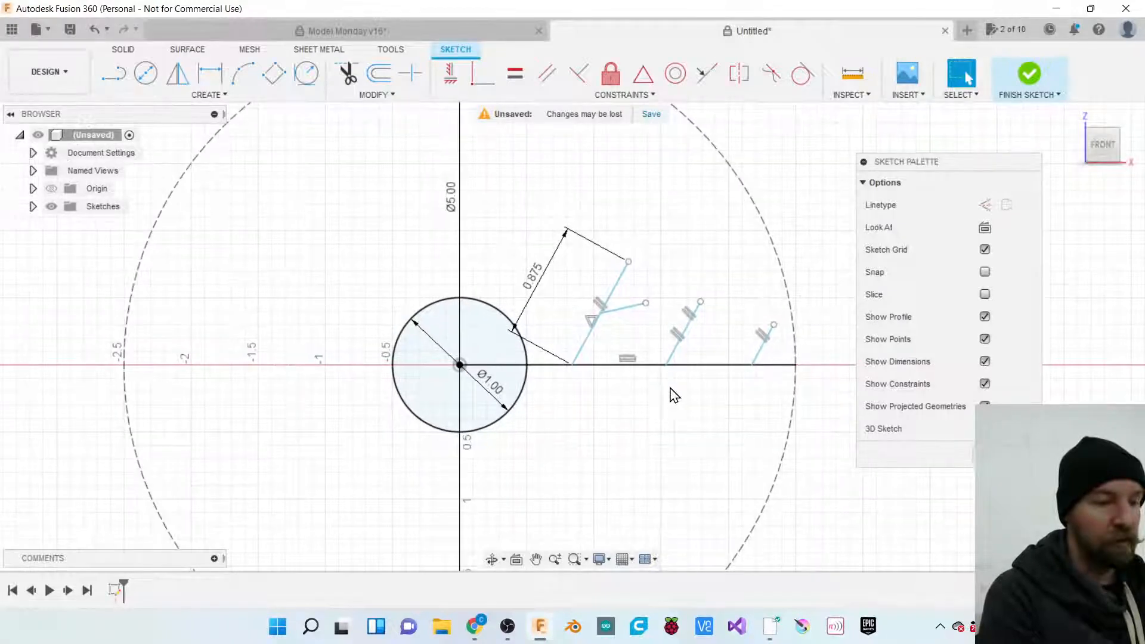
{"action": "scroll", "coordinate": [653, 212], "scroll_direction": "down", "scroll_amount": 1}
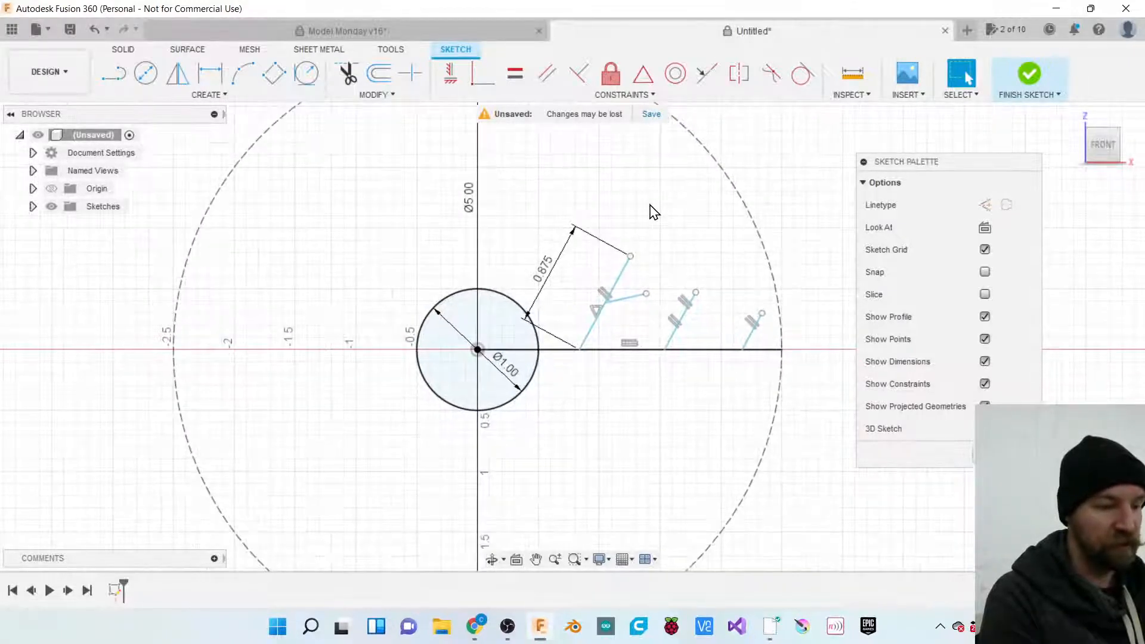
{"action": "scroll", "coordinate": [612, 365], "scroll_direction": "up", "scroll_amount": 1}
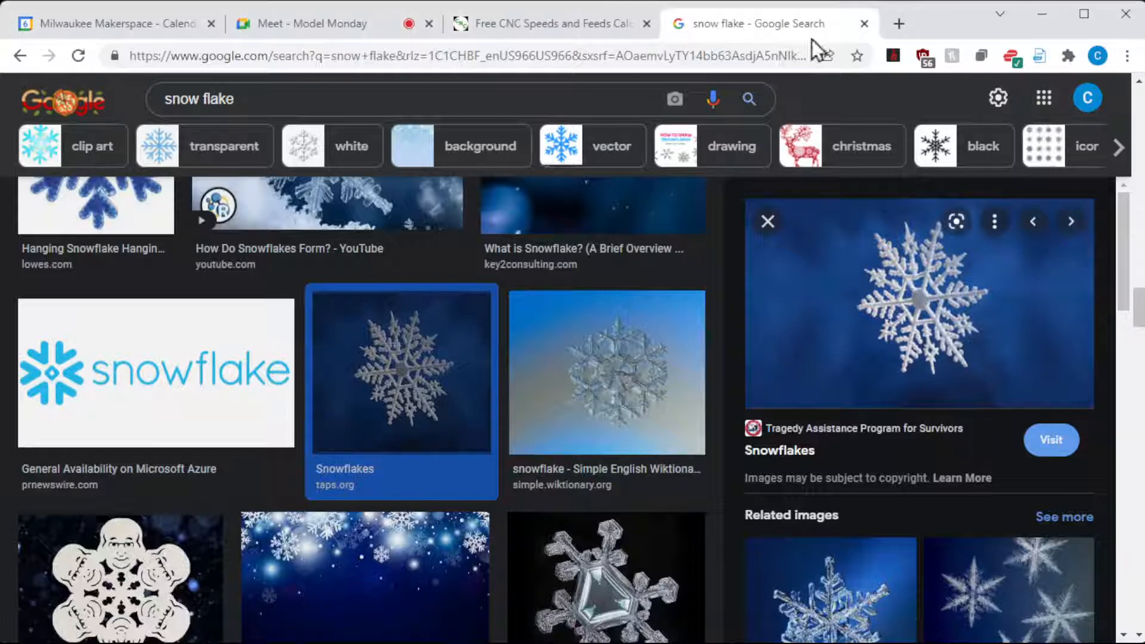
{"action": "left_click", "coordinate": [139, 35]}
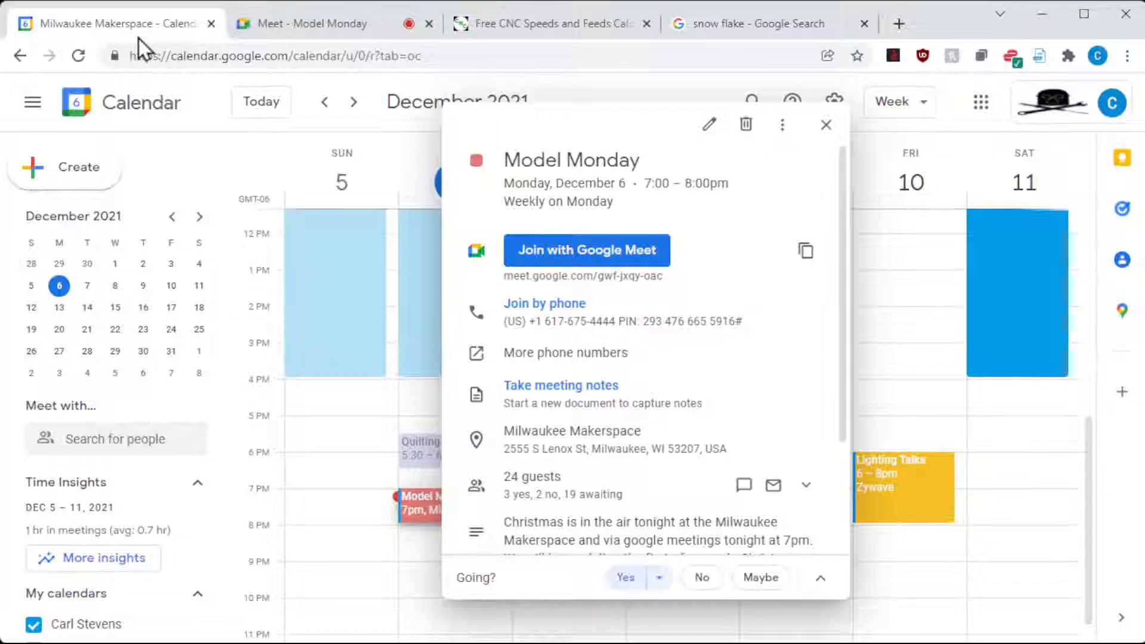
{"action": "left_click", "coordinate": [302, 33]}
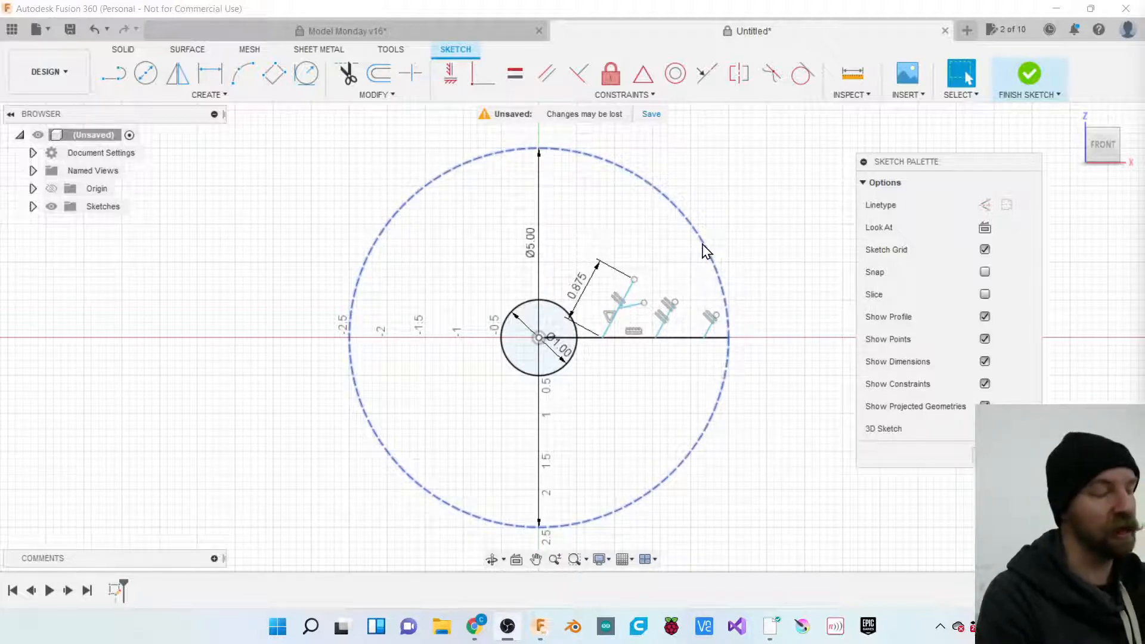
Mirror the short side twig about the 0.875 in branch so the branch has a twig on each side.
{"action": "scroll", "coordinate": [739, 314], "scroll_direction": "up", "scroll_amount": 6}
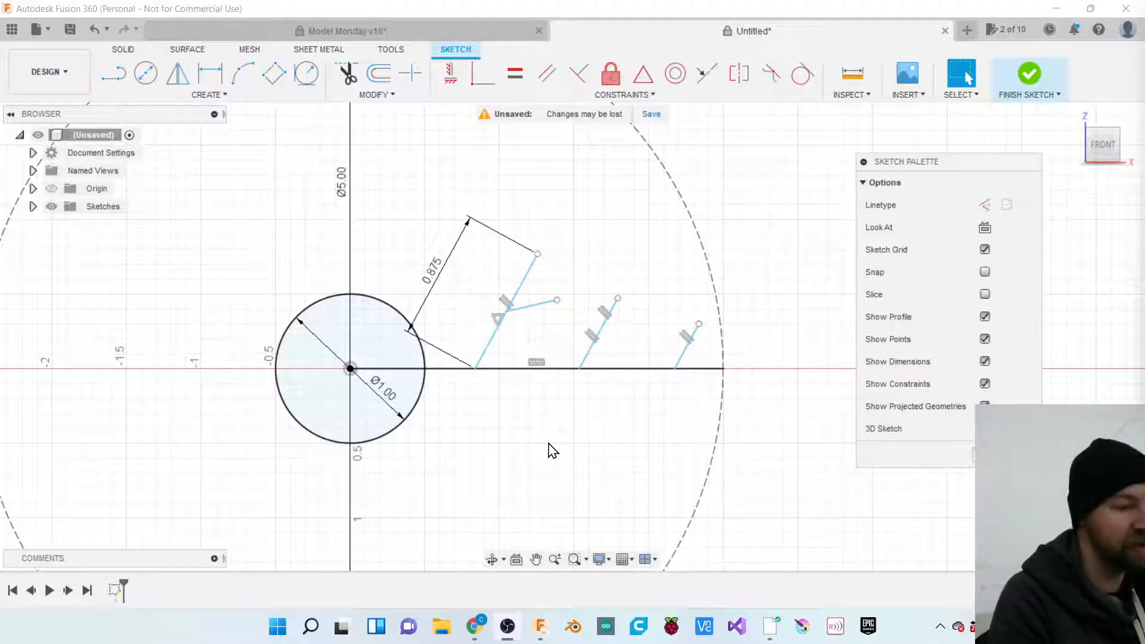
{"action": "left_click", "coordinate": [527, 307]}
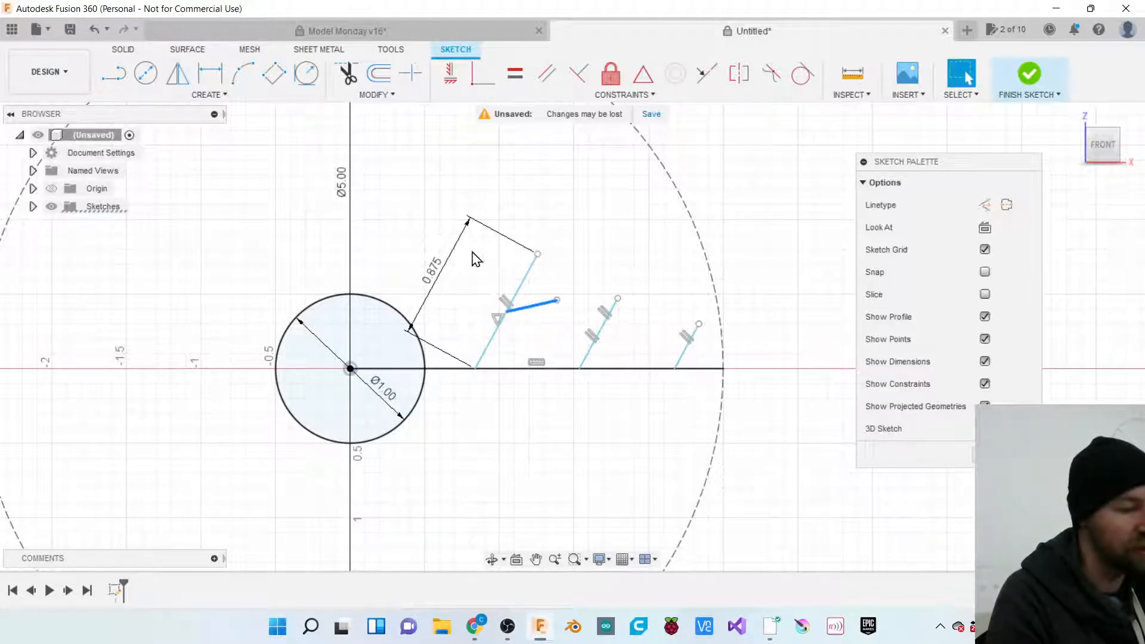
{"action": "left_click", "coordinate": [741, 215]}
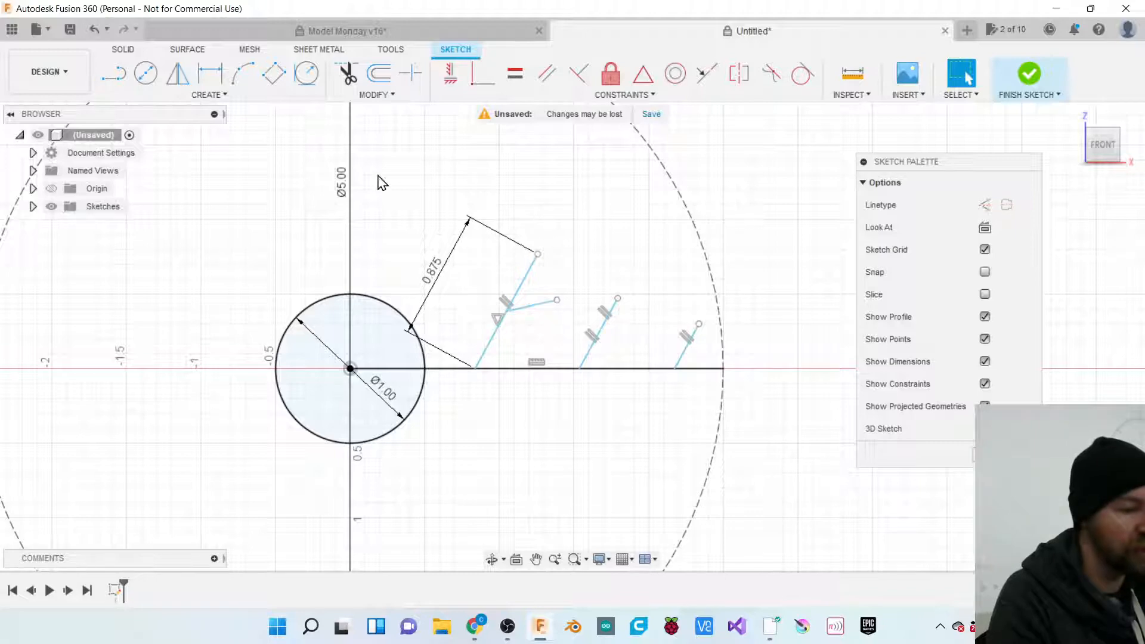
{"action": "left_click", "coordinate": [205, 95]}
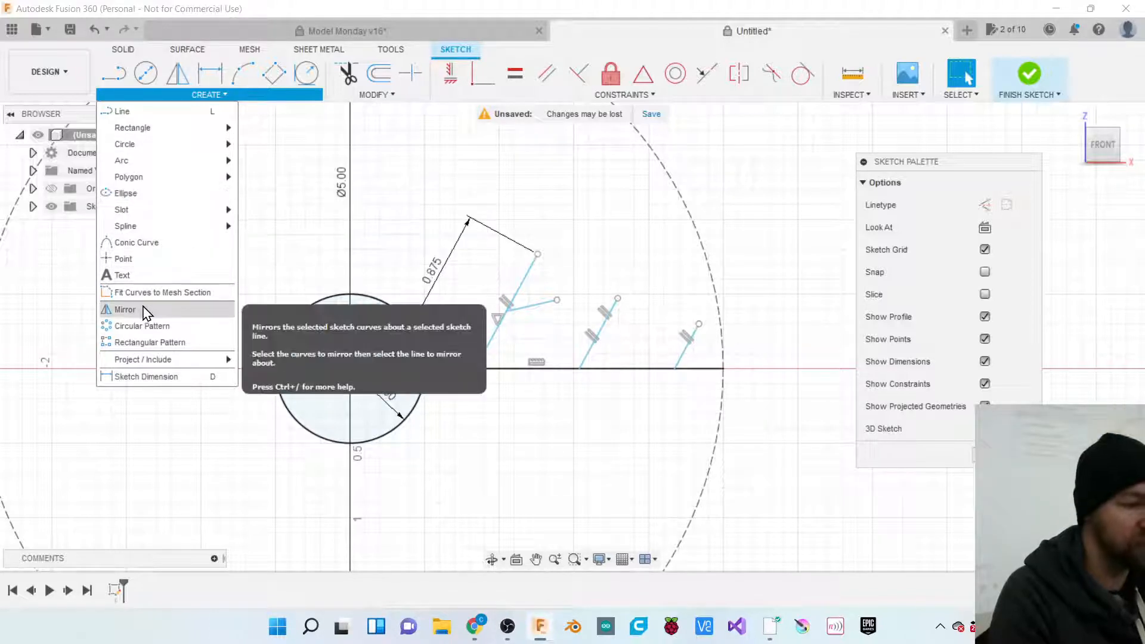
{"action": "left_click", "coordinate": [125, 309]}
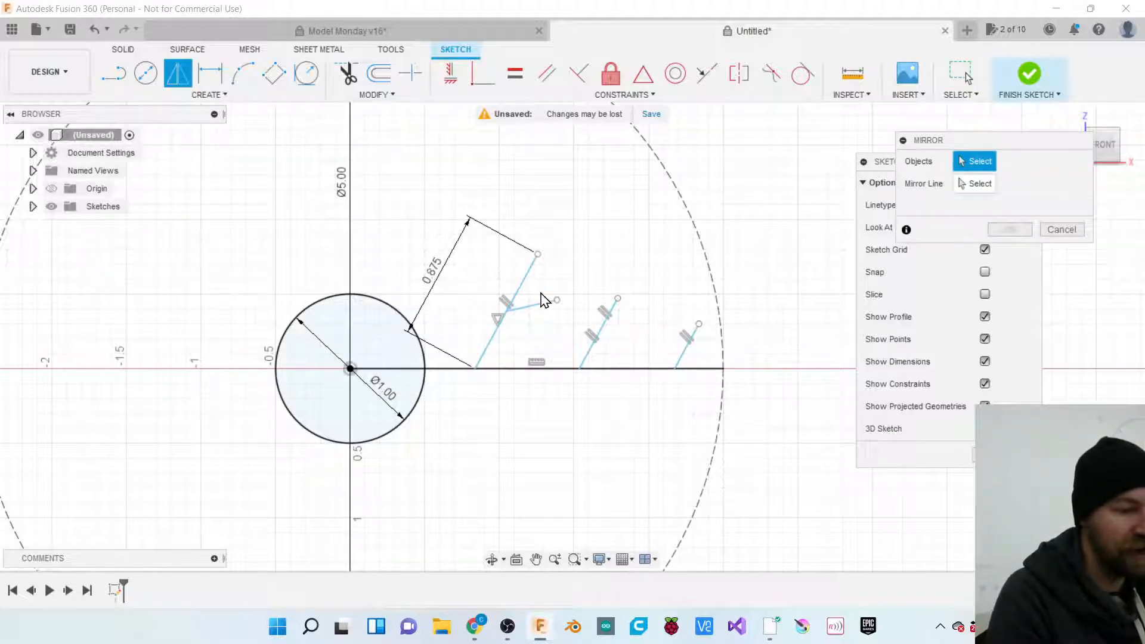
{"action": "left_click", "coordinate": [538, 312]}
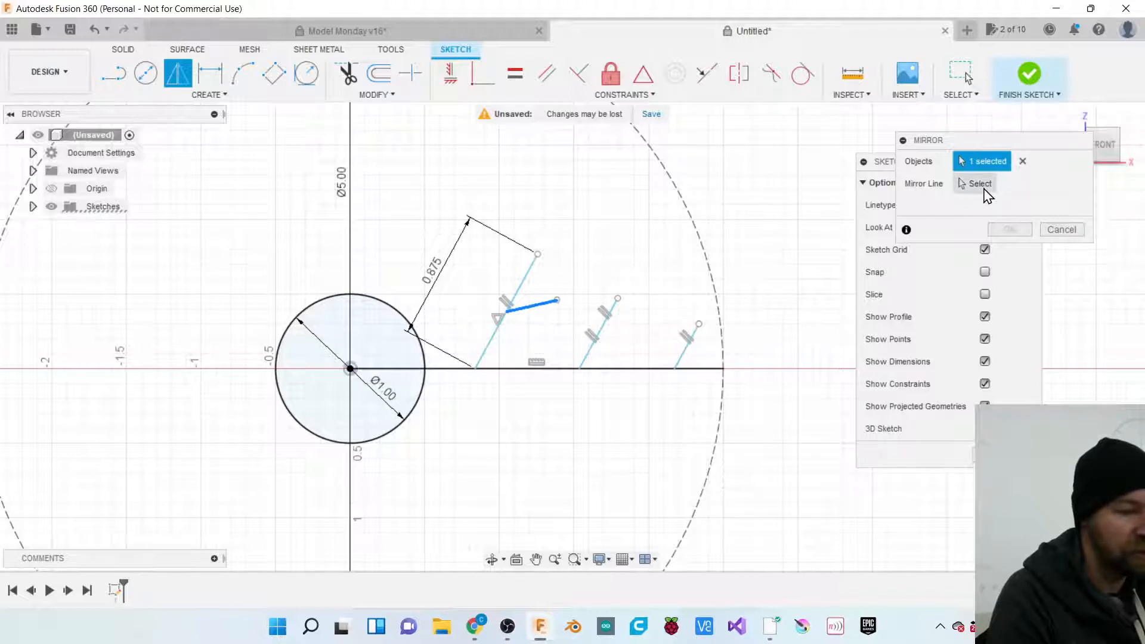
{"action": "left_click", "coordinate": [976, 184]}
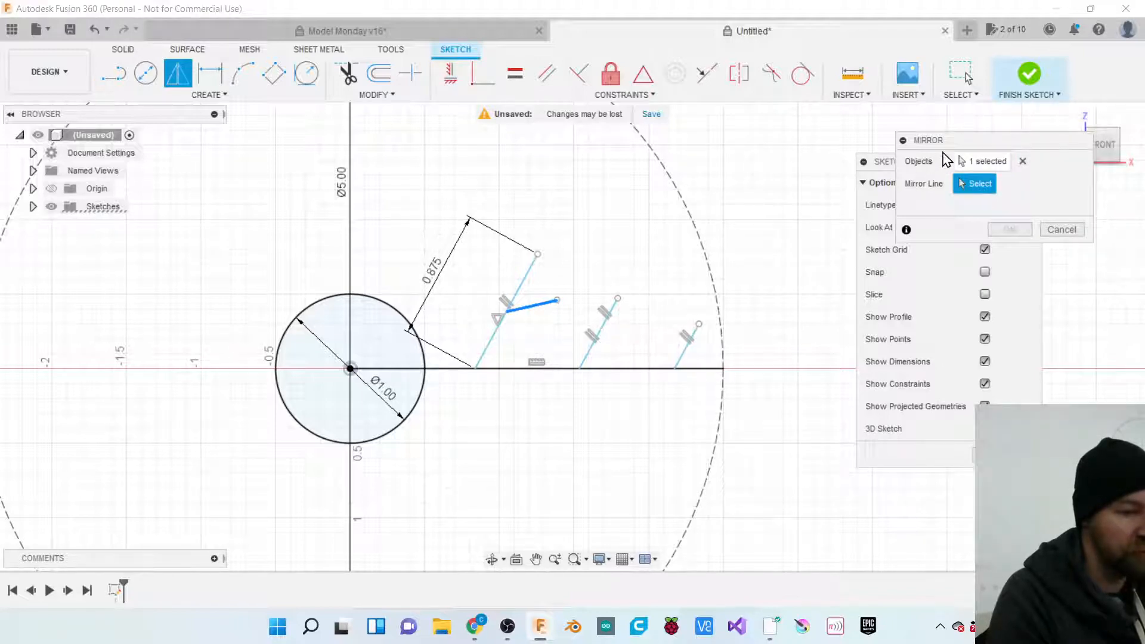
{"action": "mouse_move", "coordinate": [959, 148]}
{"action": "left_mouse_down"}
{"action": "mouse_move", "coordinate": [650, 191]}
{"action": "mouse_move", "coordinate": [668, 192]}
{"action": "left_mouse_up"}
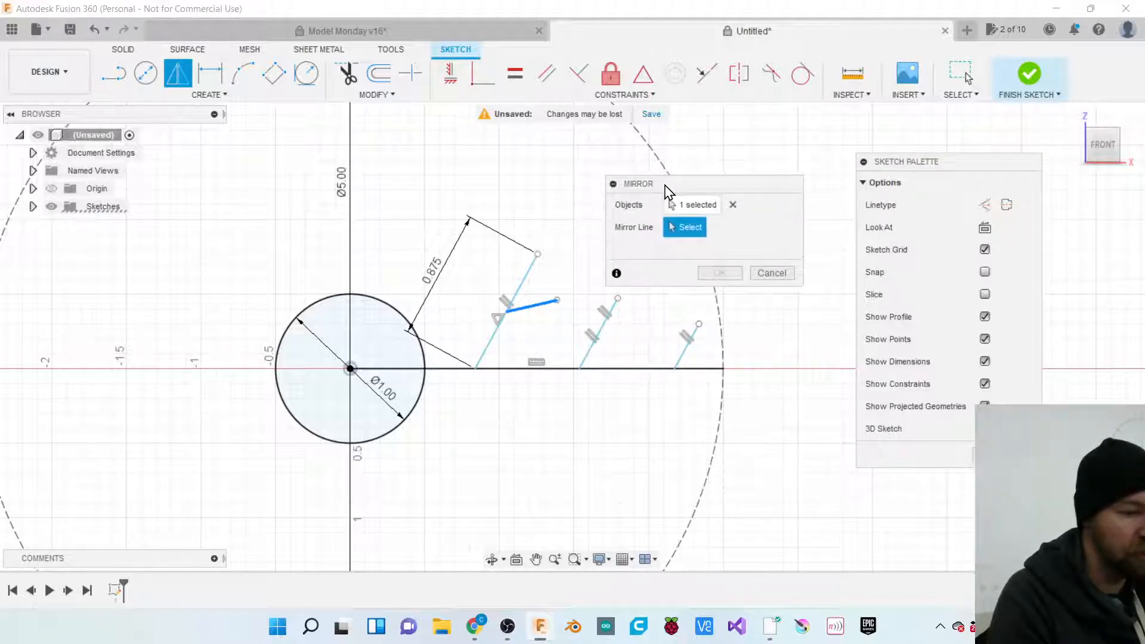
{"action": "left_click", "coordinate": [522, 291]}
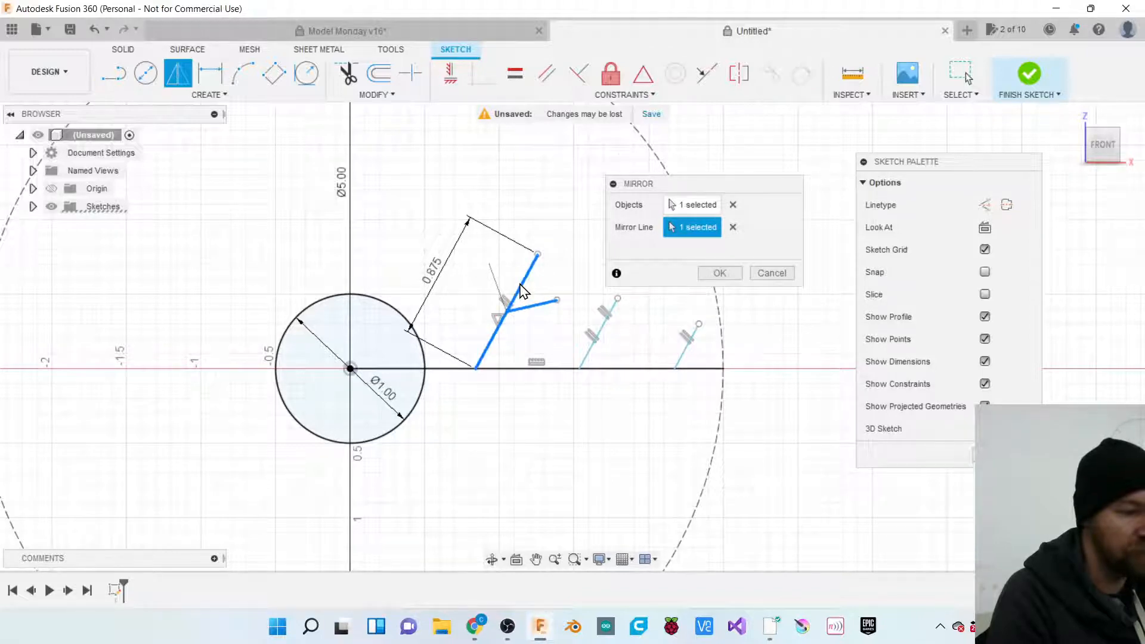
{"action": "left_click", "coordinate": [718, 273]}
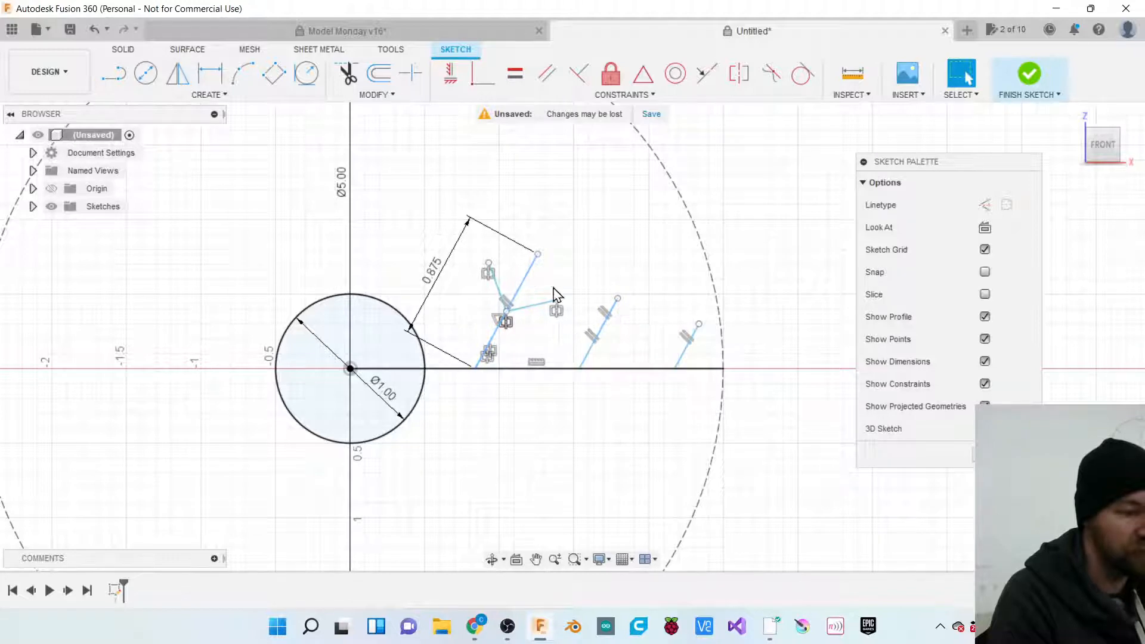
Mirror the three upper branches and both side twigs about the horizontal line through the center circle.
{"action": "left_click", "coordinate": [224, 96]}
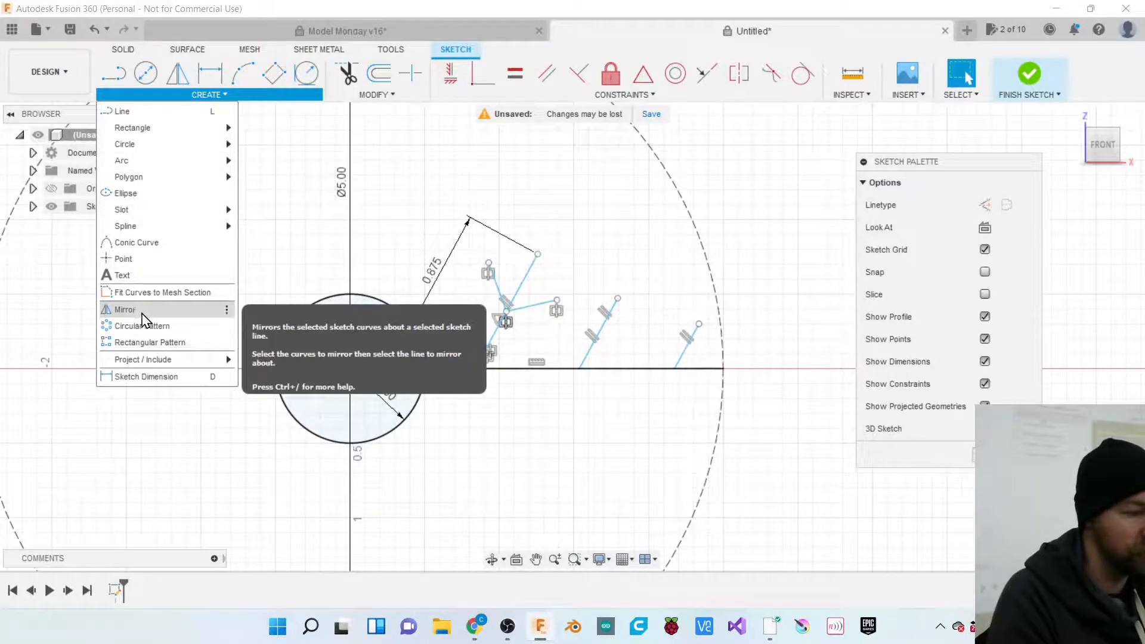
{"action": "left_click", "coordinate": [142, 311]}
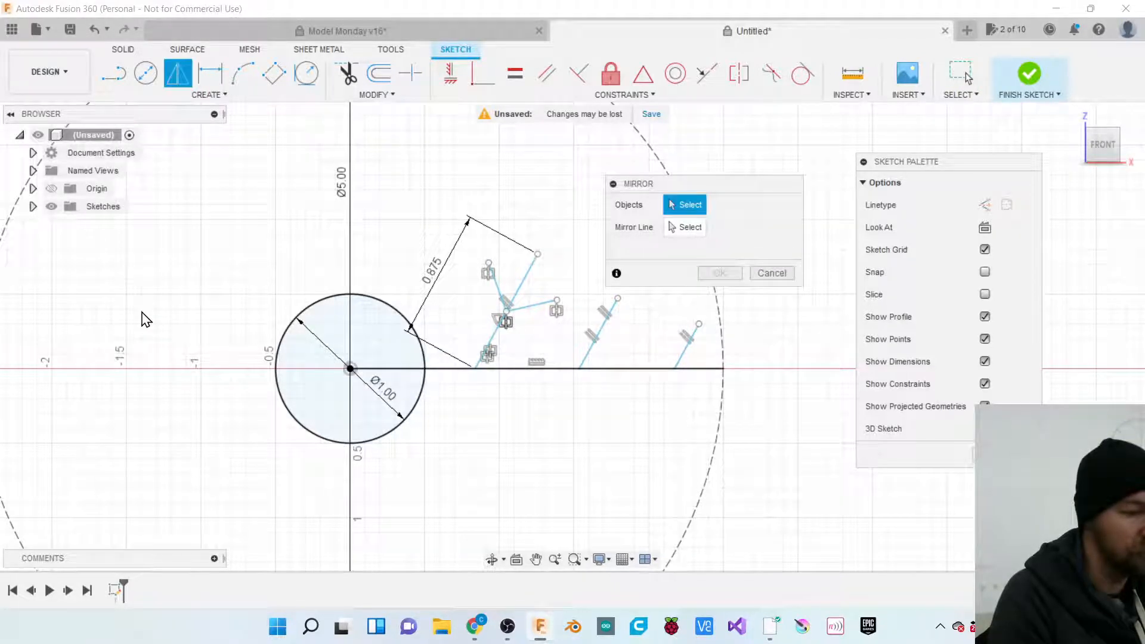
{"action": "left_click", "coordinate": [527, 280]}
{"action": "left_click", "coordinate": [531, 306]}
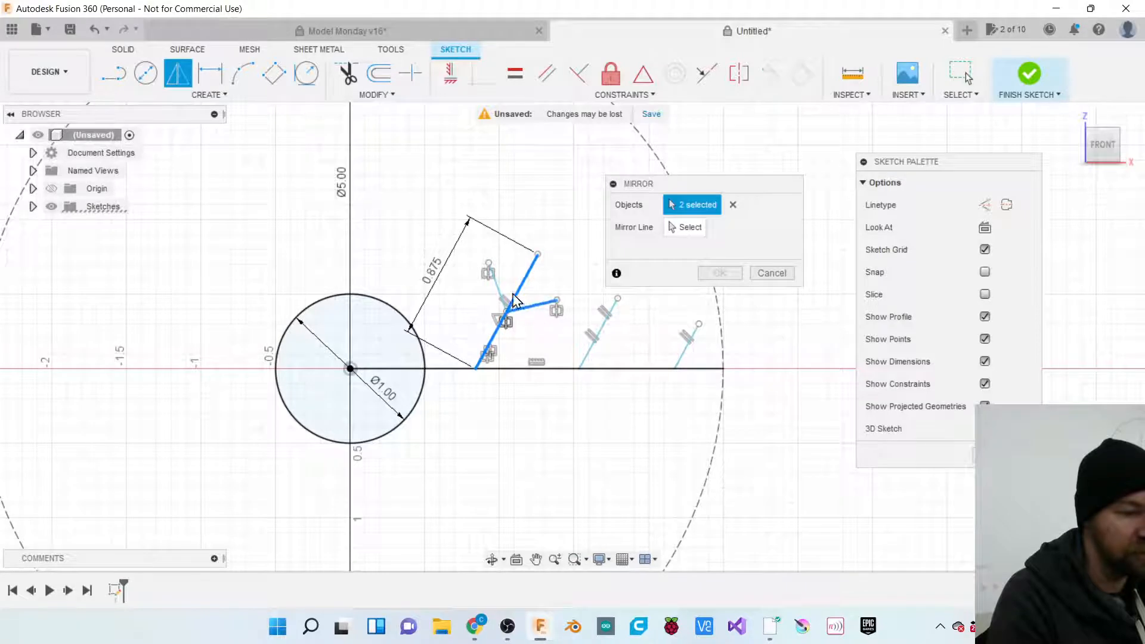
{"action": "left_click", "coordinate": [499, 287]}
{"action": "left_click", "coordinate": [598, 334]}
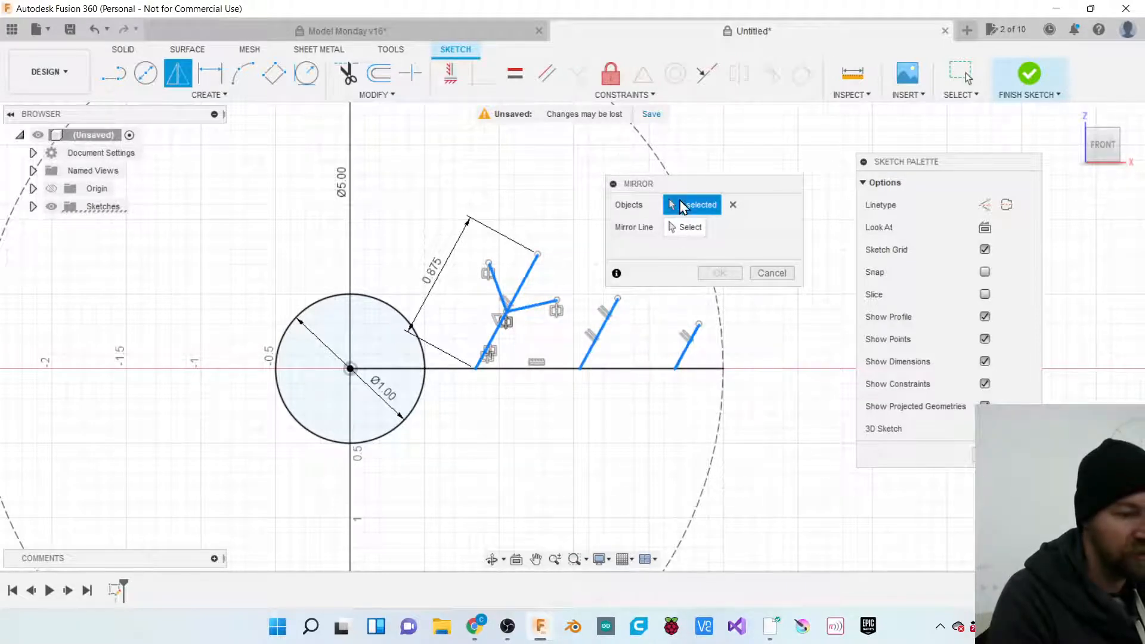
{"action": "left_click_drag", "start_coordinate": [677, 189], "coordinate": [709, 180]}
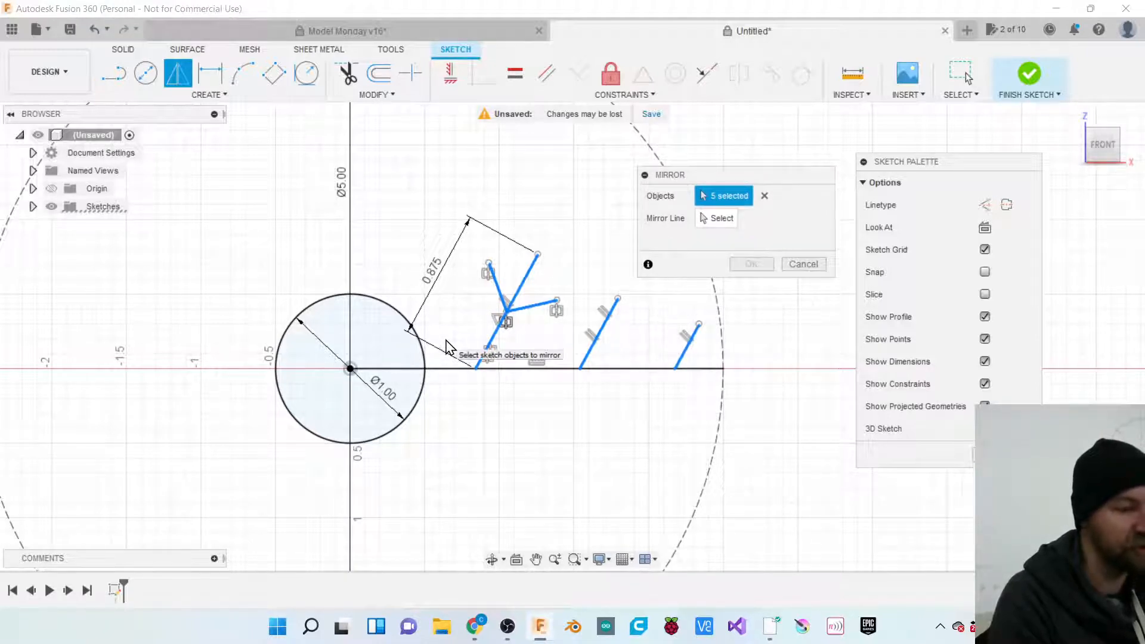
{"action": "left_click", "coordinate": [714, 218]}
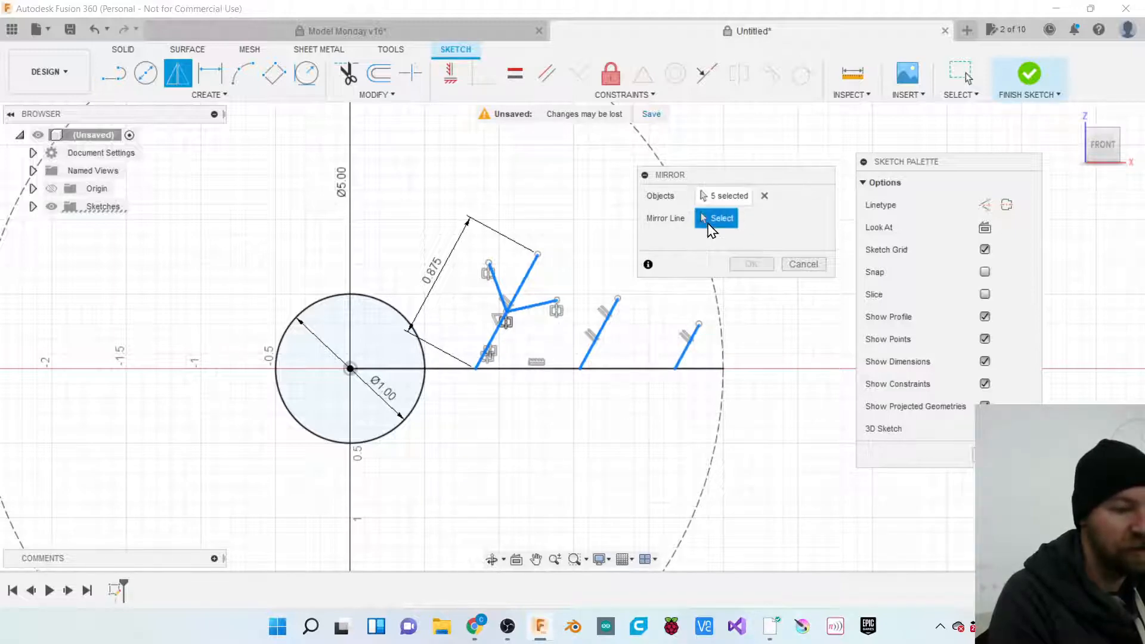
{"action": "left_click", "coordinate": [615, 369]}
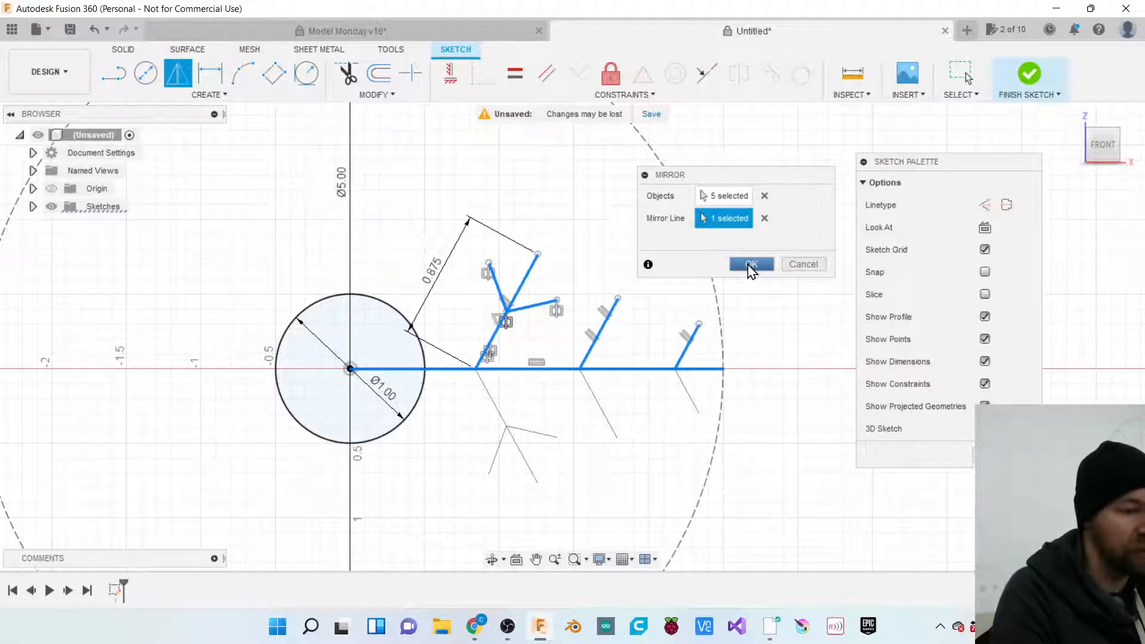
{"action": "left_click", "coordinate": [750, 265]}
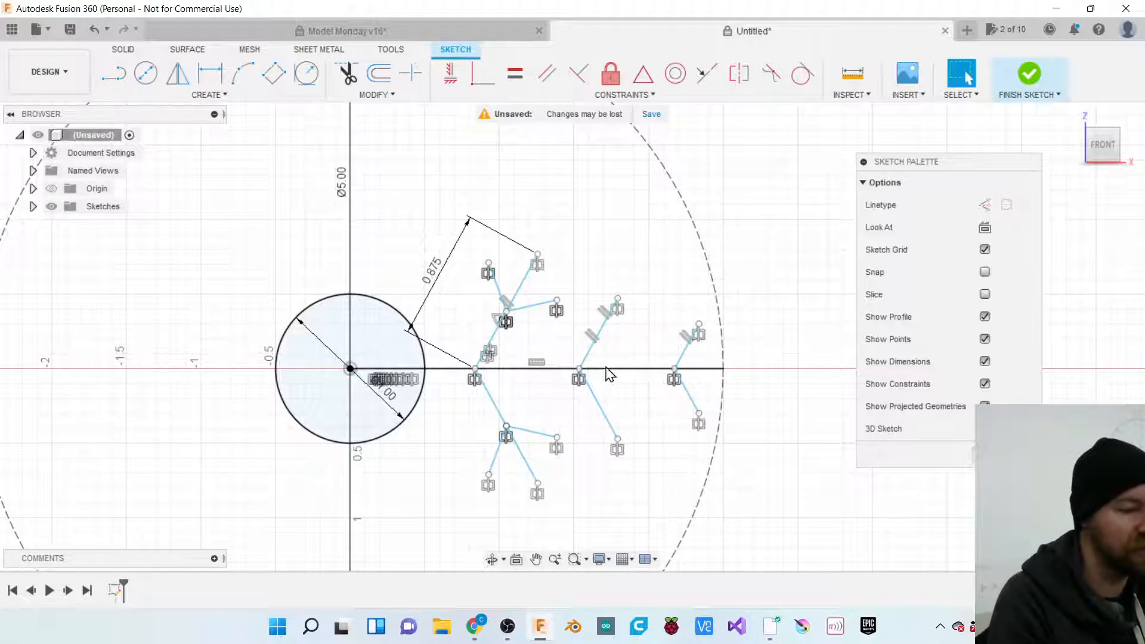
Offset the V-shaped chain of the 0.875 in branch and its mirrored copy by 1/16 in toward the outer circle.
{"action": "scroll", "coordinate": [491, 375], "scroll_direction": "up", "scroll_amount": 1}
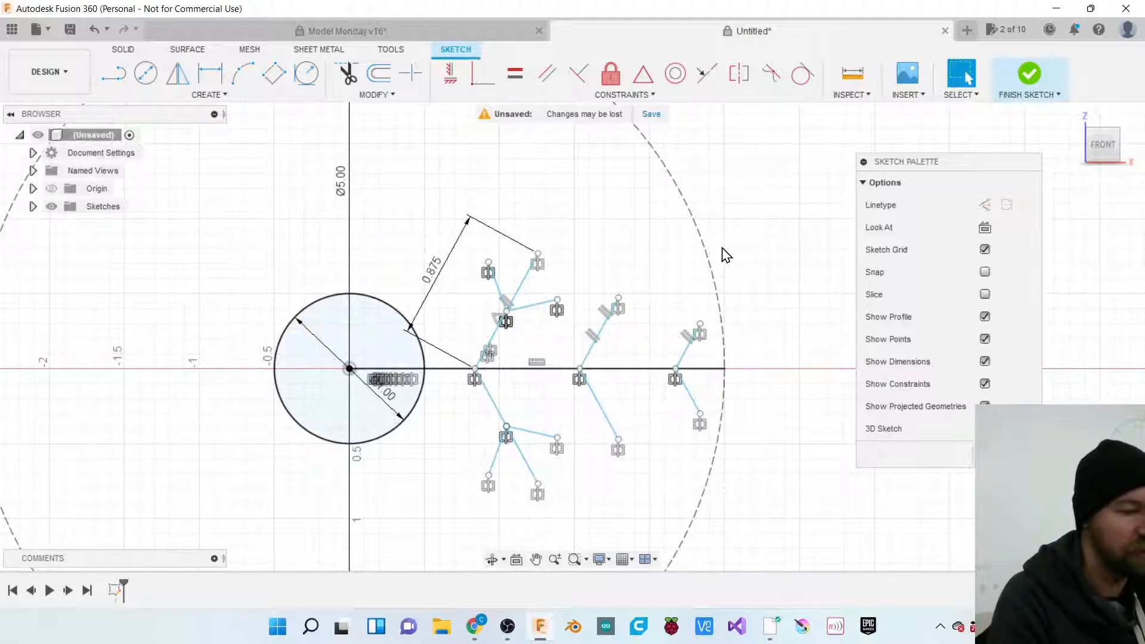
{"action": "scroll", "coordinate": [402, 456], "scroll_direction": "up", "scroll_amount": 1}
{"action": "scroll", "coordinate": [401, 456], "scroll_direction": "up", "scroll_amount": 1}
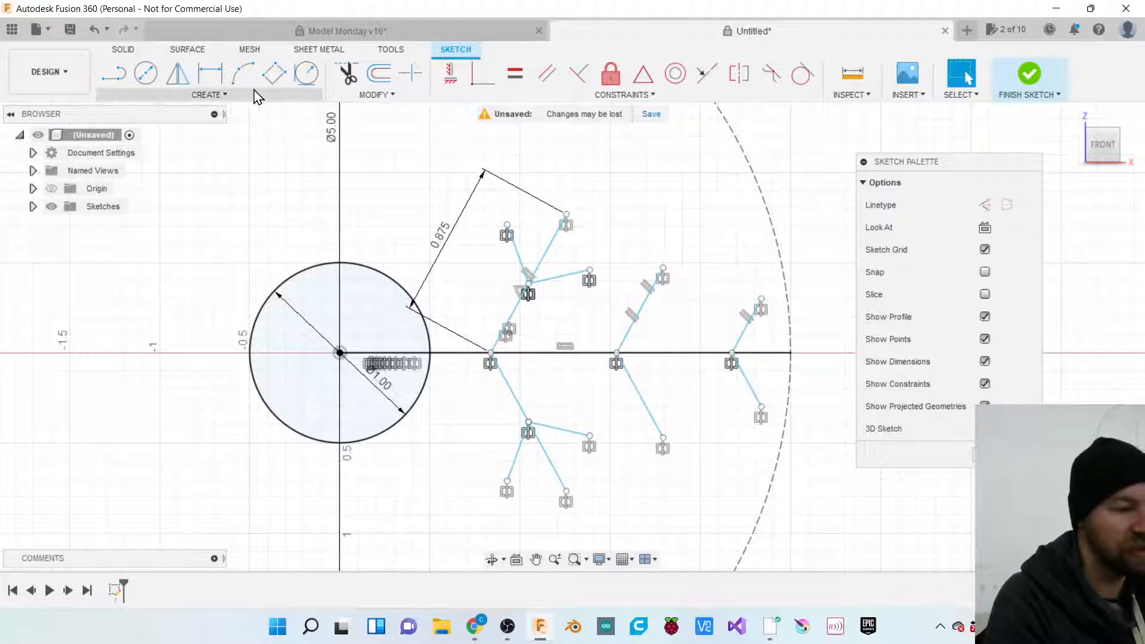
{"action": "left_click", "coordinate": [383, 96]}
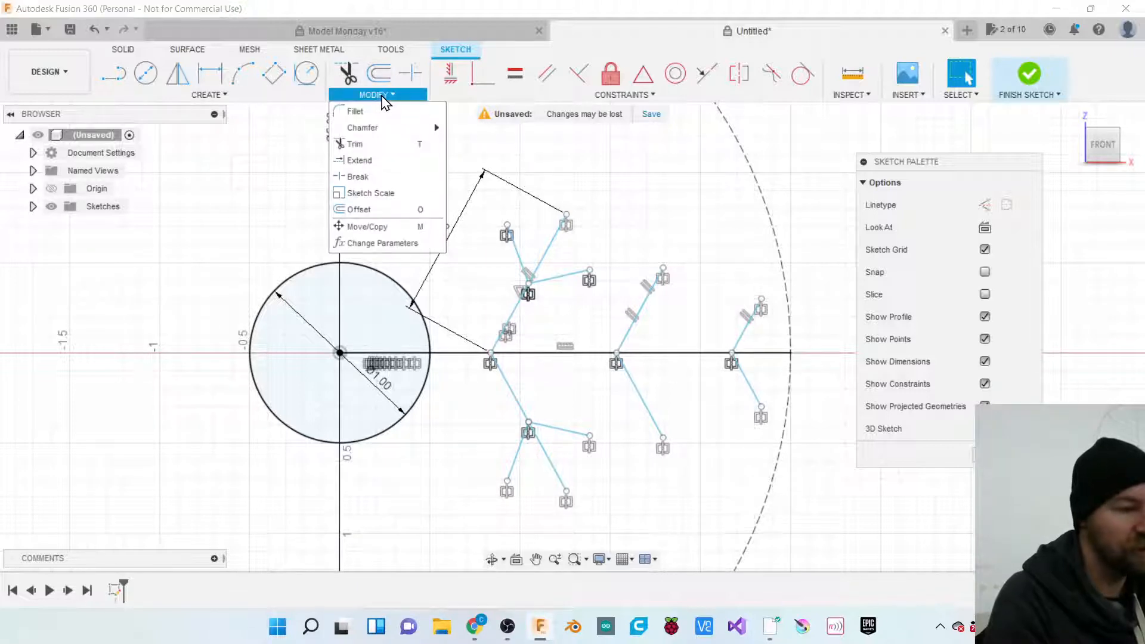
{"action": "left_click", "coordinate": [361, 211]}
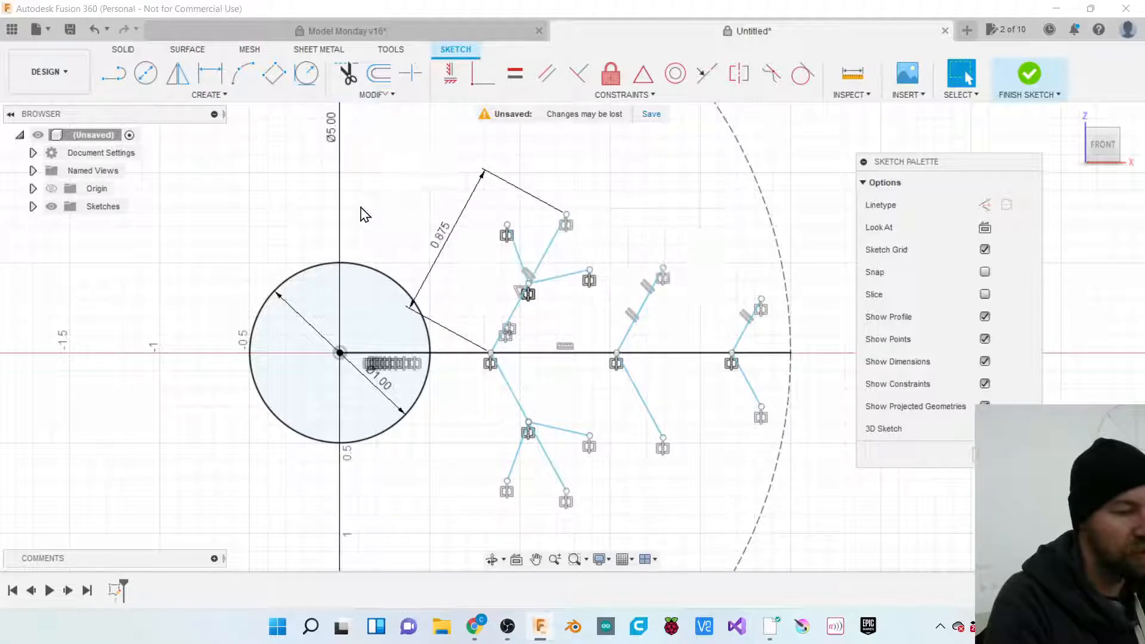
{"action": "left_click", "coordinate": [510, 314]}
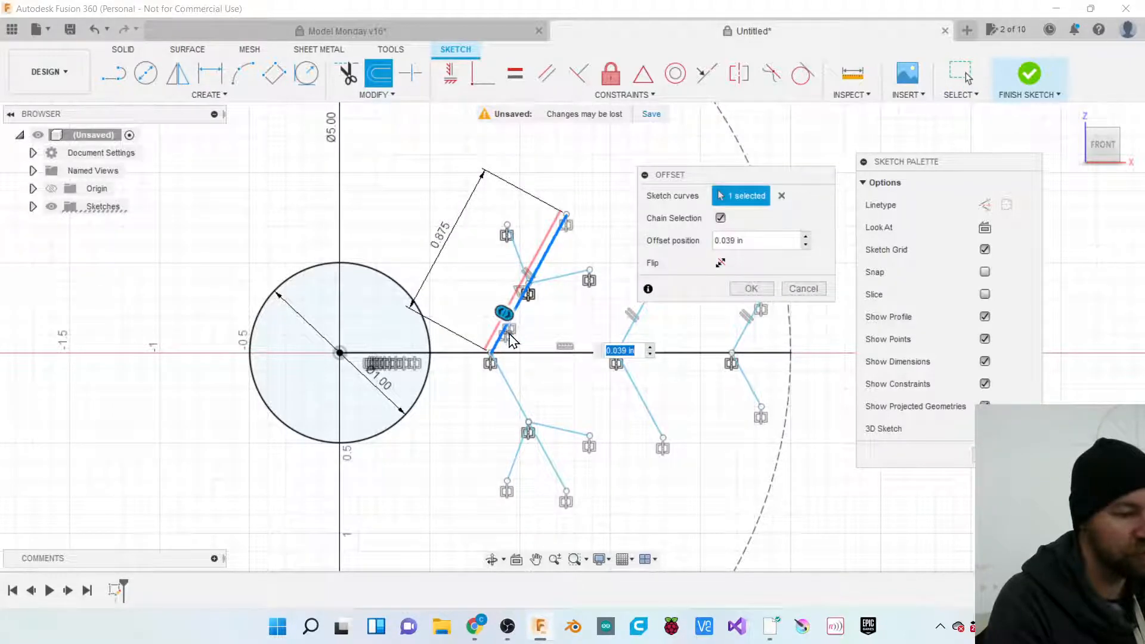
{"action": "left_click", "coordinate": [510, 384]}
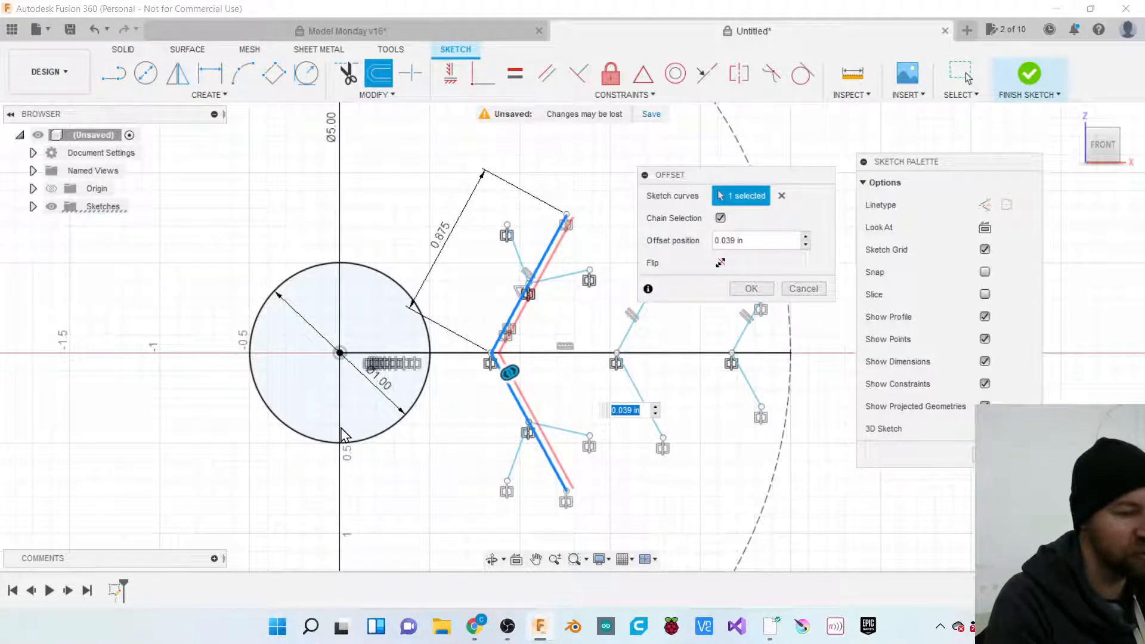
{"action": "scroll", "coordinate": [564, 388], "scroll_direction": "up", "scroll_amount": 2}
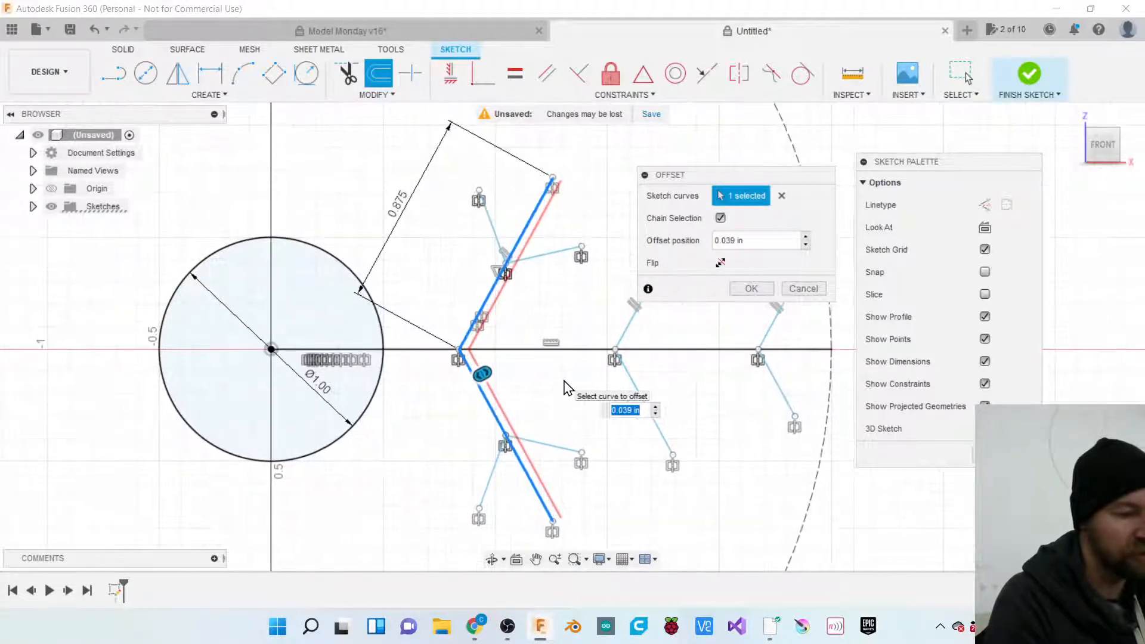
{"action": "scroll", "coordinate": [565, 388], "scroll_direction": "up", "scroll_amount": 1}
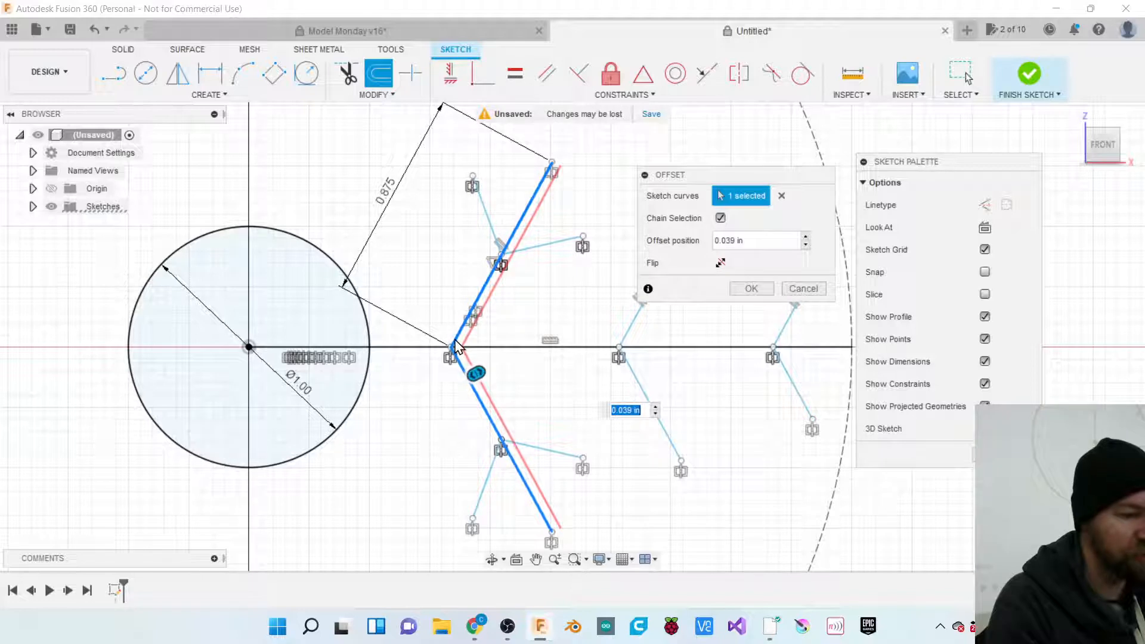
{"action": "left_click_drag", "start_coordinate": [476, 374], "coordinate": [477, 371]}
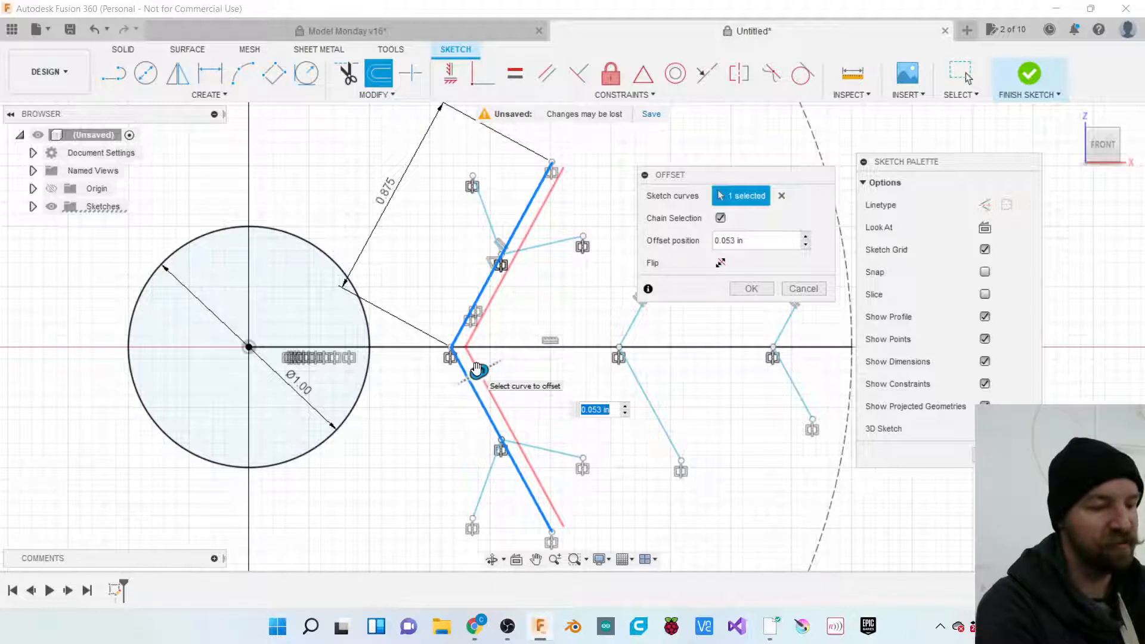
{"action": "type", "text": "1"}
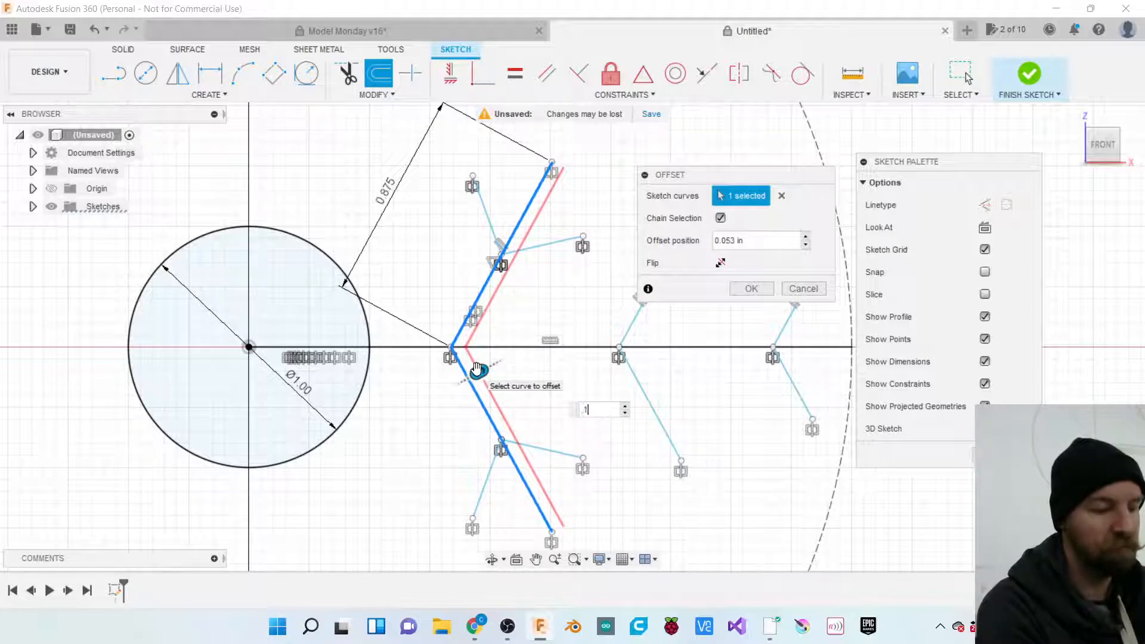
{"action": "type", "text": "25"}
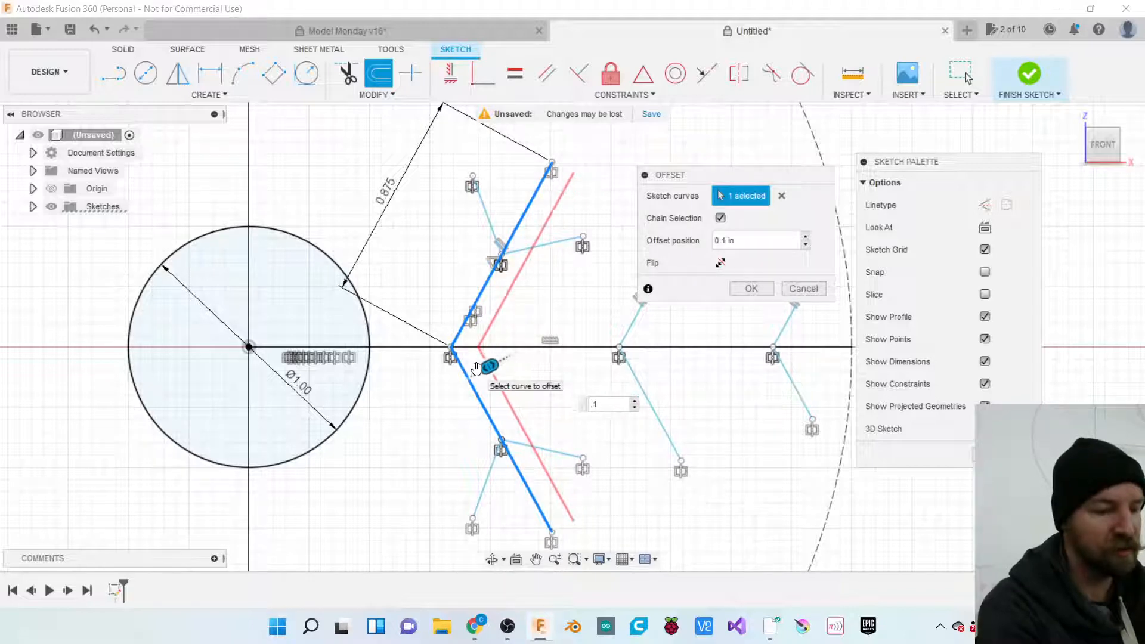
{"action": "key", "text": "BackSpace"}
{"action": "key", "text": "BackSpace"}
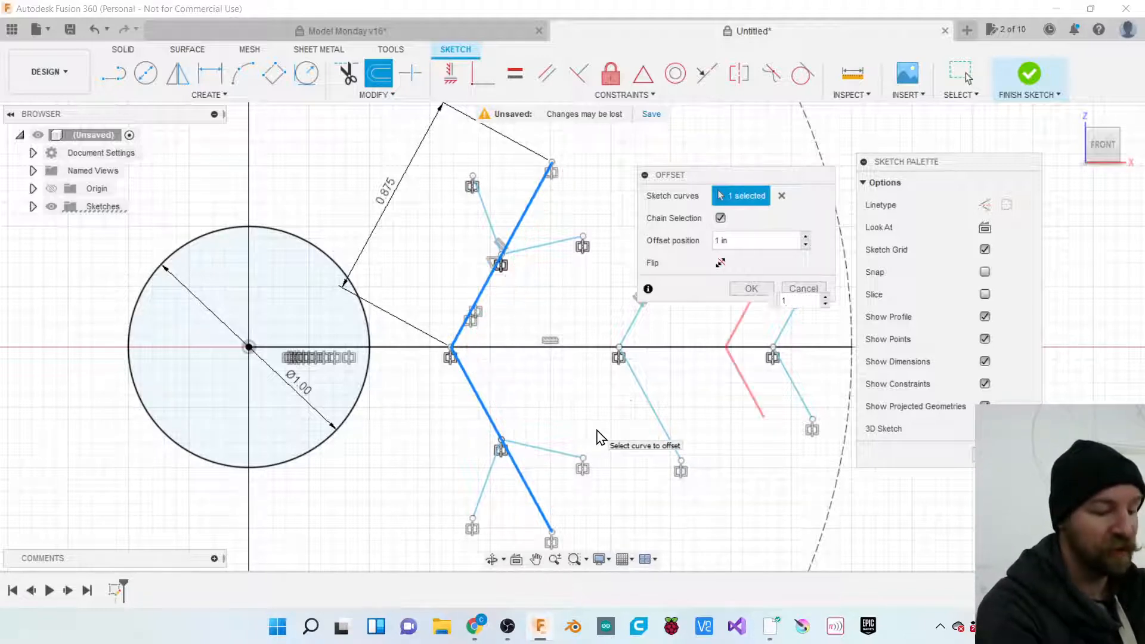
{"action": "type", "text": "16"}
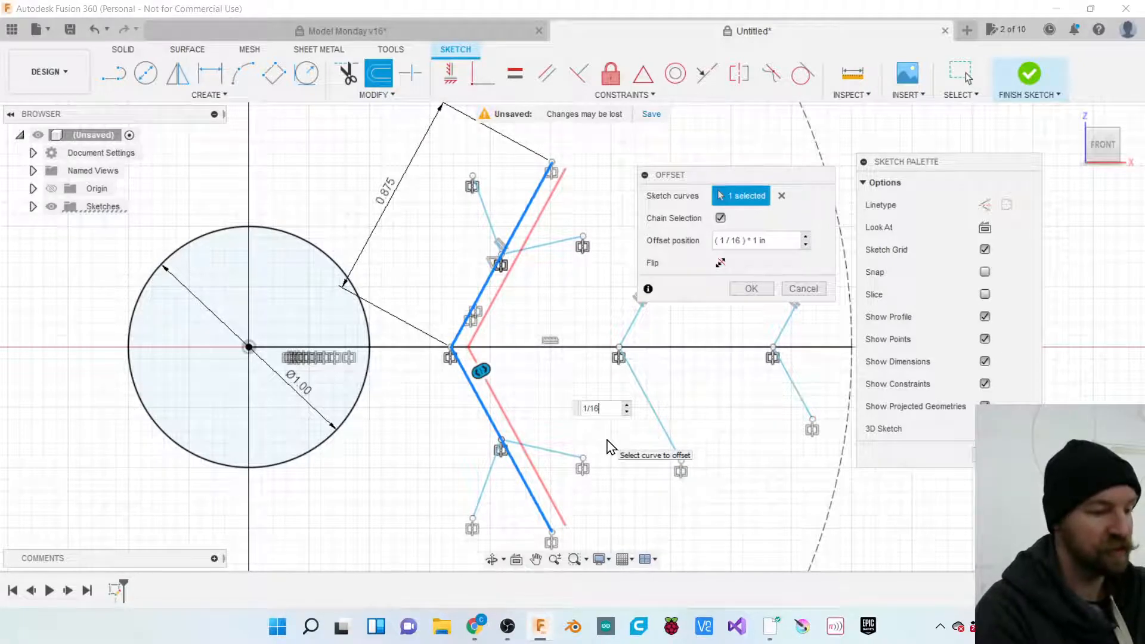
{"action": "key", "text": "Return"}
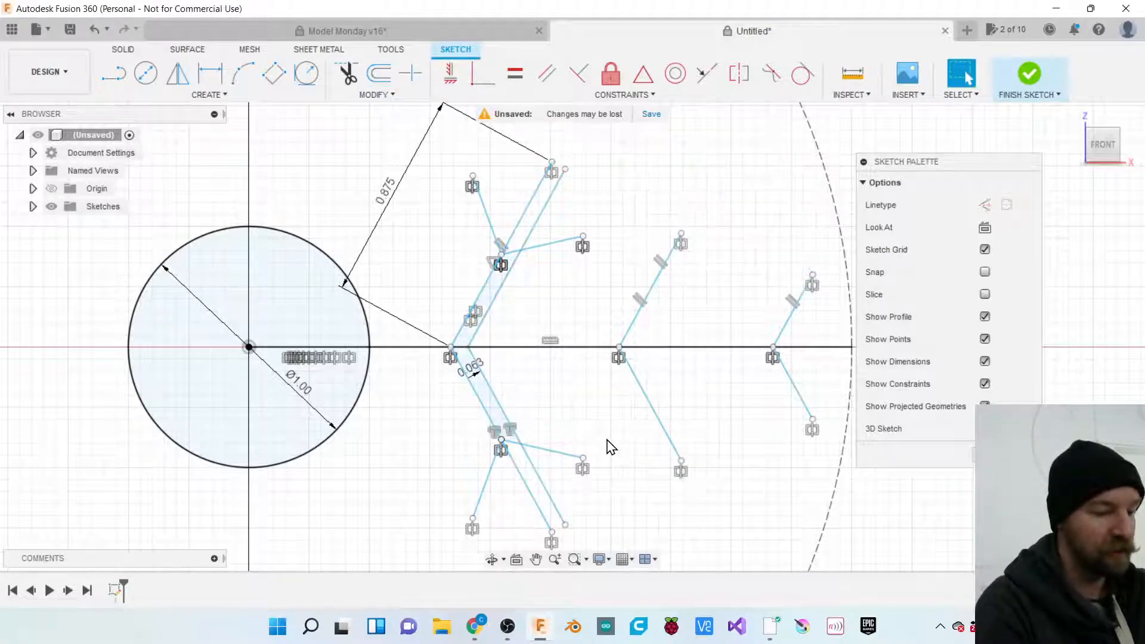
Expand the document settings to check the units of the design.
{"action": "left_click", "coordinate": [473, 377]}
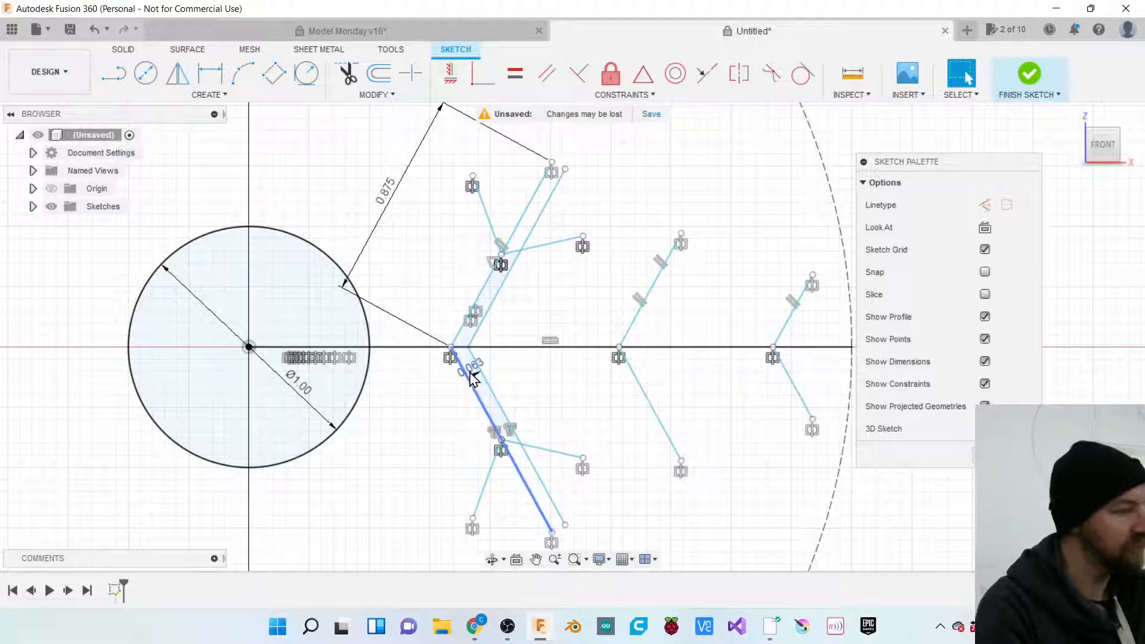
{"action": "left_click", "coordinate": [33, 151]}
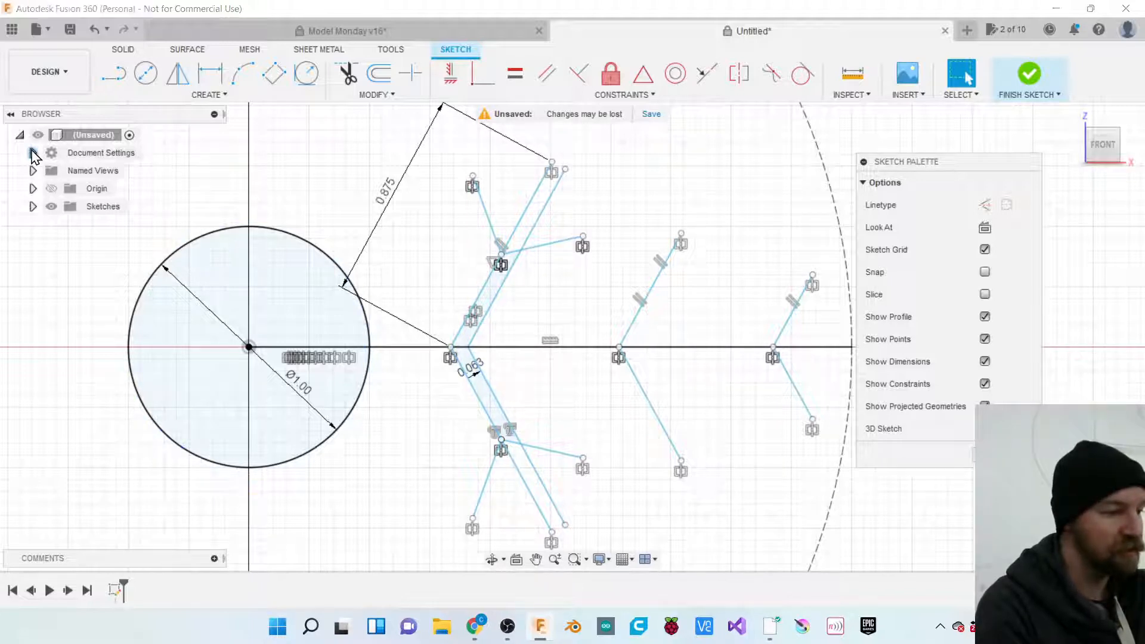
{"action": "left_click", "coordinate": [33, 153]}
{"action": "mouse_move", "coordinate": [83, 174]}
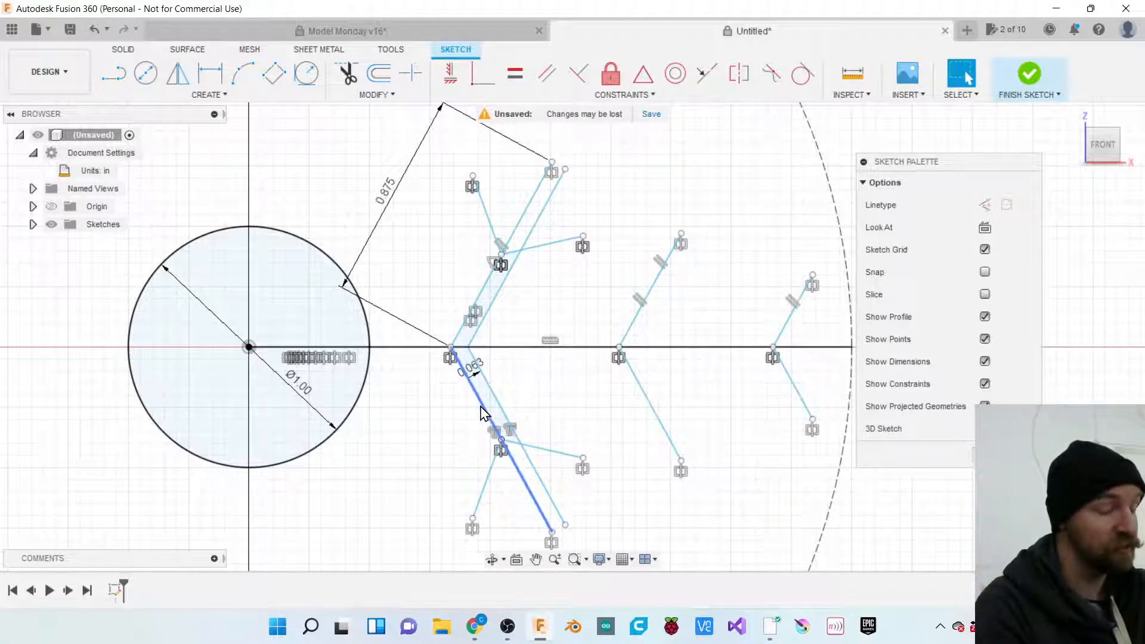
Offset the V-shaped chain of the 0.875 in branch and its mirrored copy by -1/16 in toward the center circle.
{"action": "left_click", "coordinate": [462, 329]}
{"action": "left_click", "coordinate": [470, 381]}
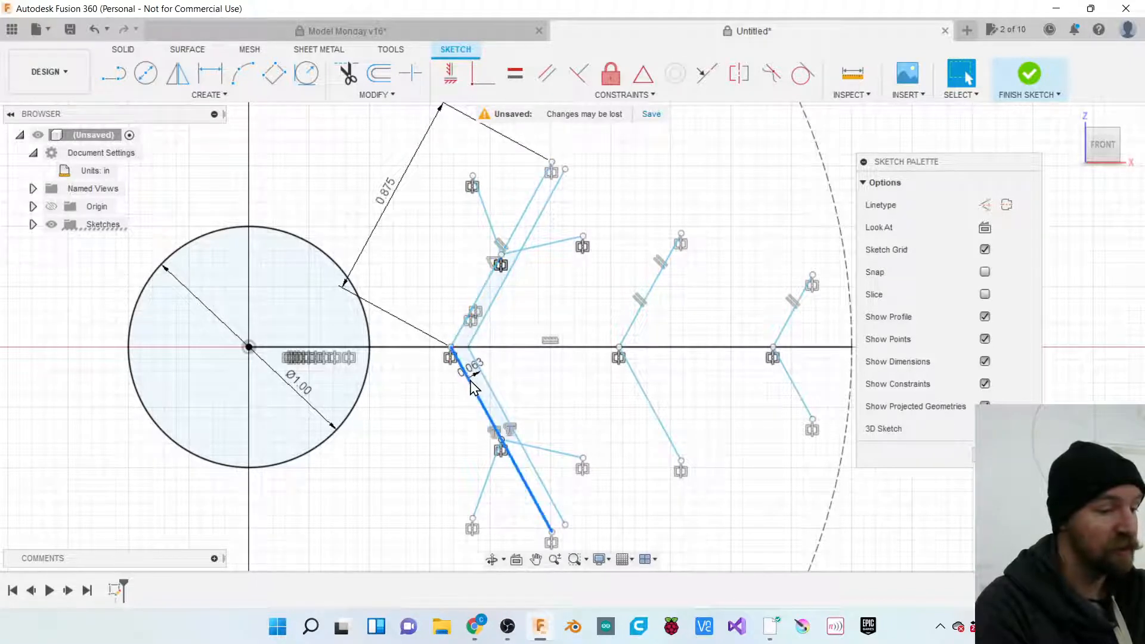
{"action": "left_click", "coordinate": [463, 338]}
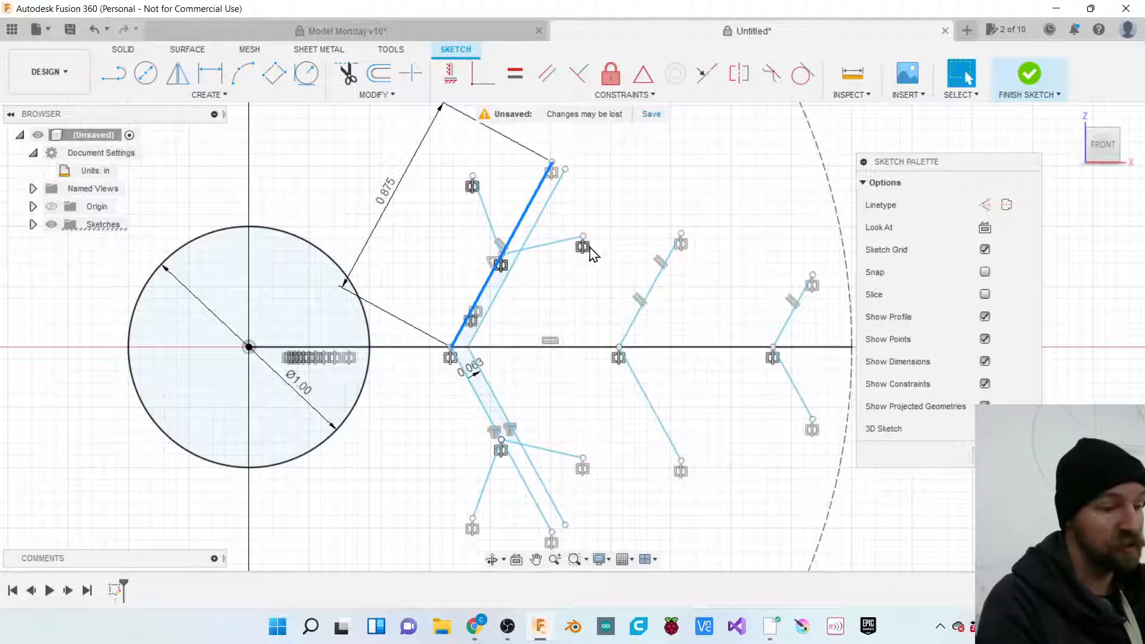
{"action": "left_click", "coordinate": [617, 184]}
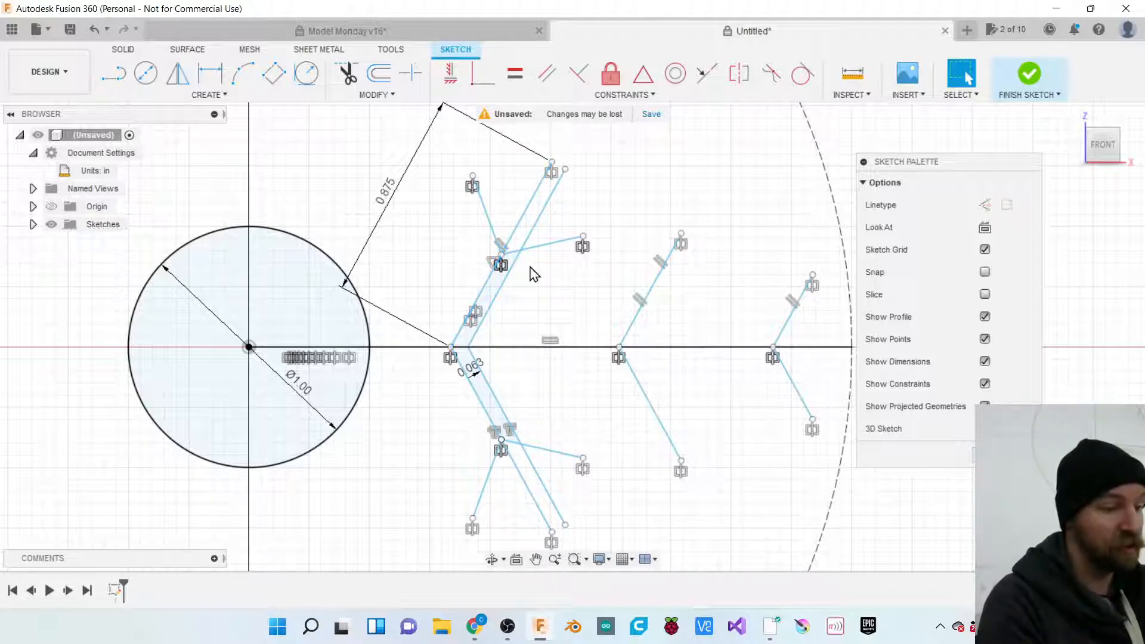
{"action": "key", "text": "o"}
{"action": "left_click", "coordinate": [477, 310]}
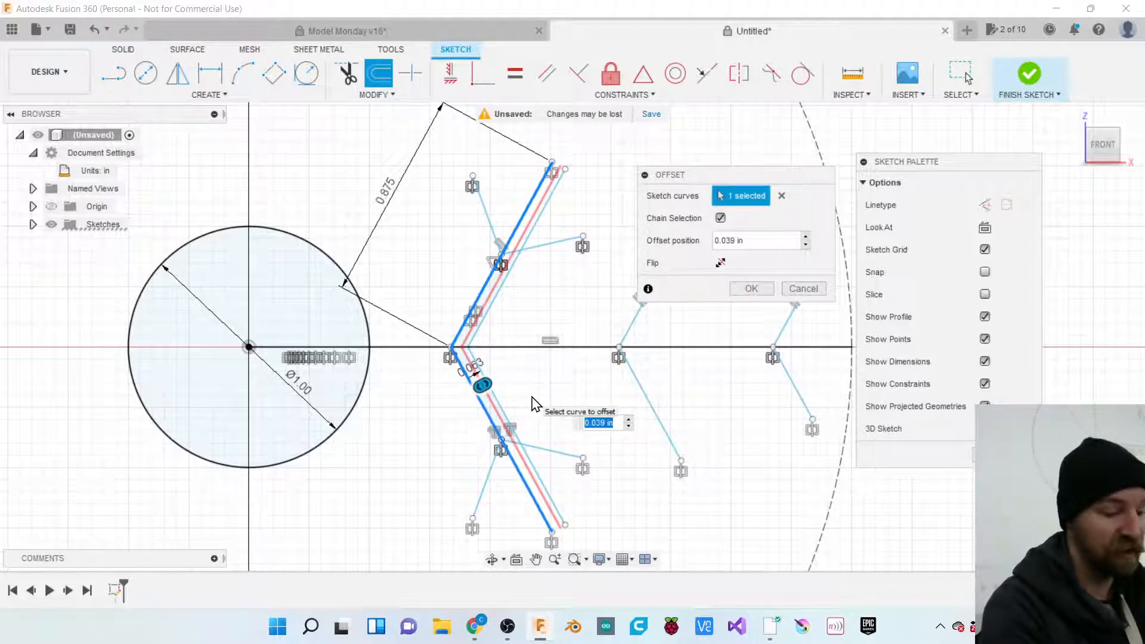
{"action": "type", "text": "-1/1"}
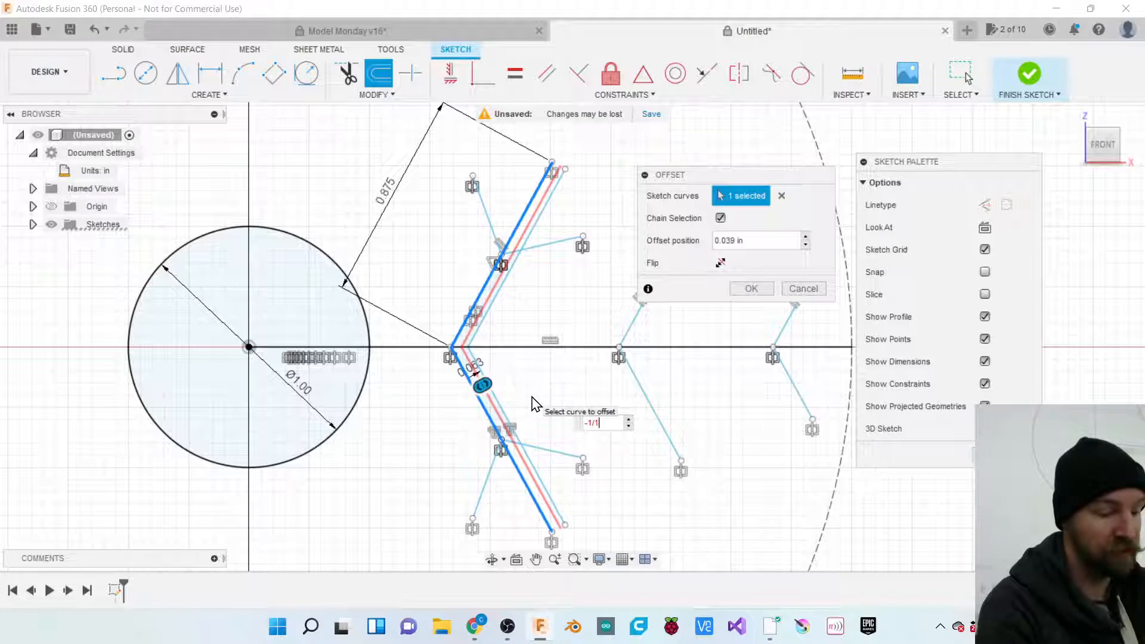
{"action": "type", "text": "6"}
{"action": "key", "text": "Return"}
{"action": "key", "text": "Return"}
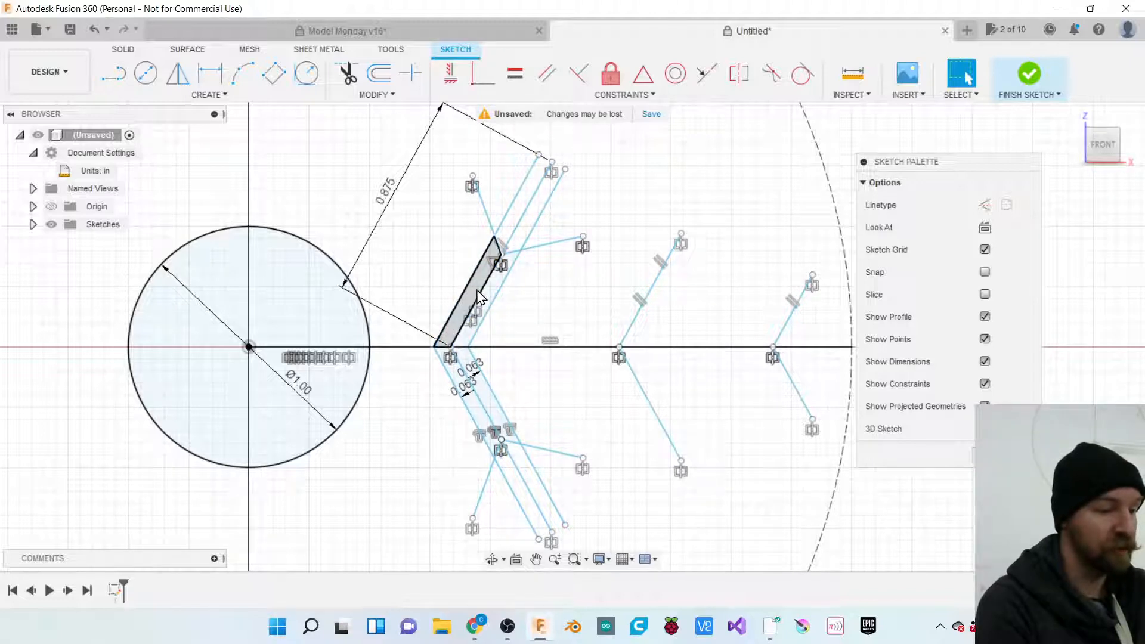
Try to close the open end of the thickened upper branch with a straight line between the two offset endpoints.
{"action": "left_click", "coordinate": [500, 255]}
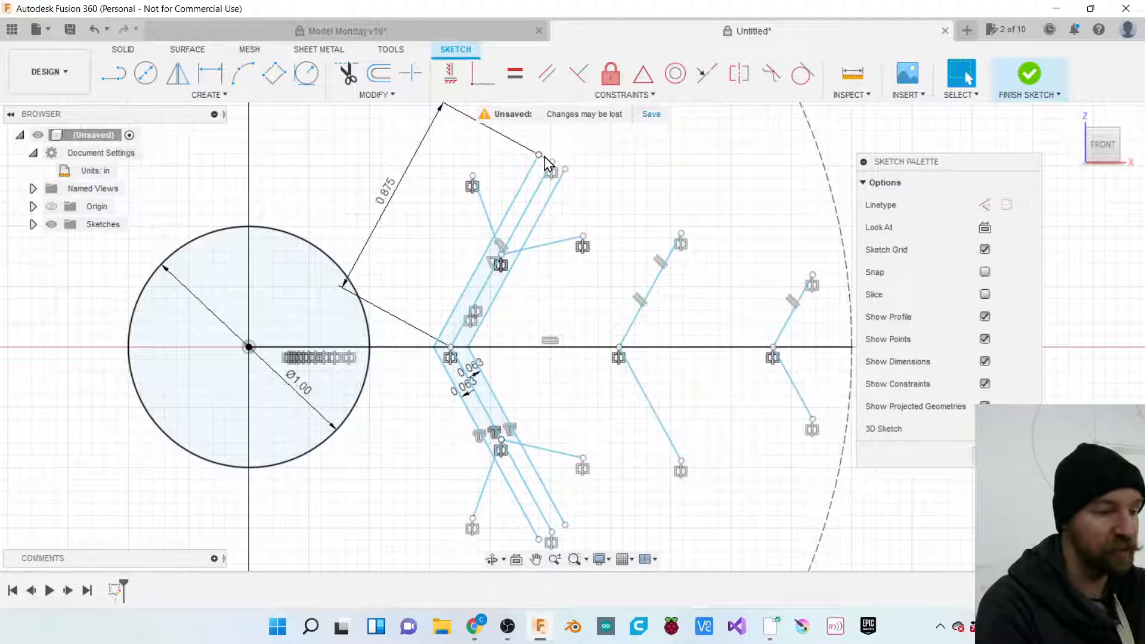
{"action": "scroll", "coordinate": [523, 173], "scroll_direction": "down", "scroll_amount": 2}
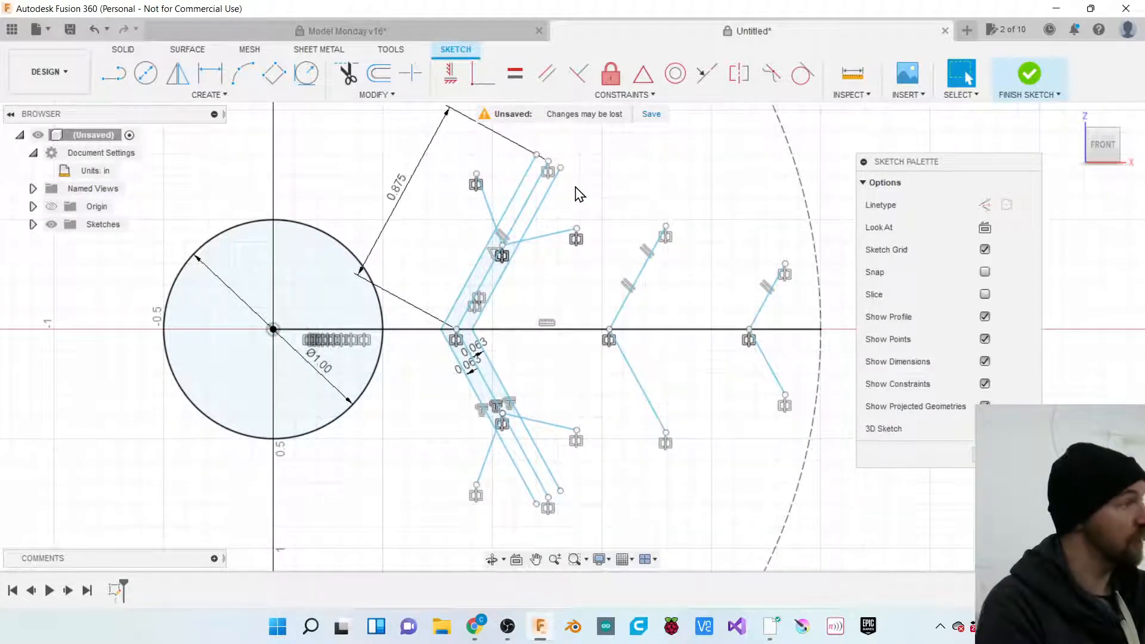
{"action": "key", "text": "l"}
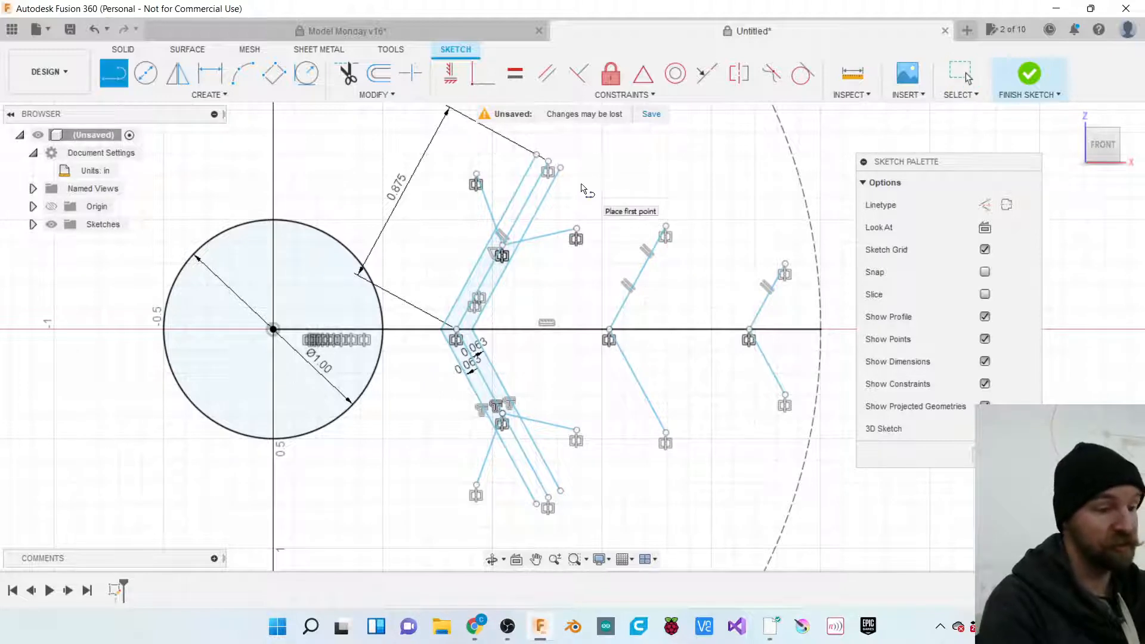
{"action": "left_click", "coordinate": [536, 156]}
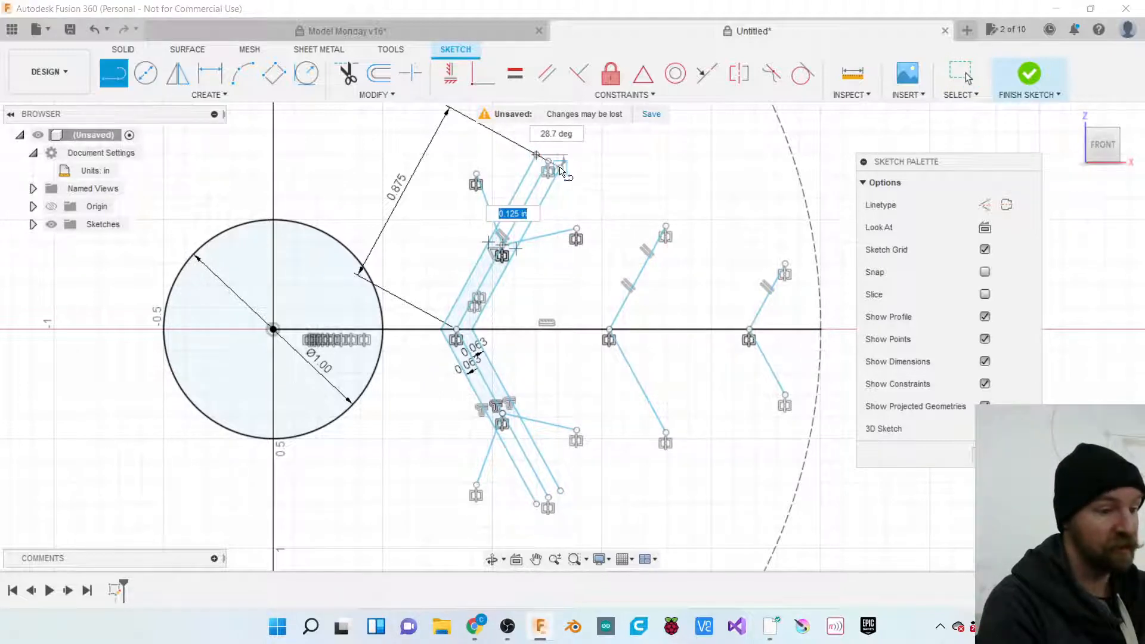
{"action": "left_click", "coordinate": [560, 170]}
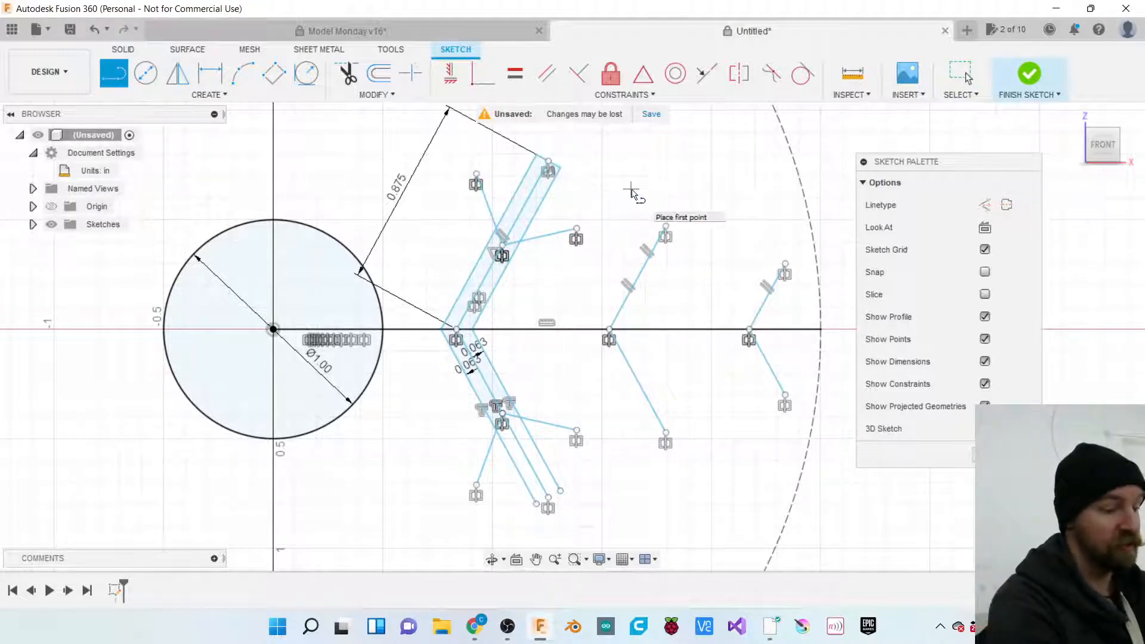
{"action": "key", "text": "Escape"}
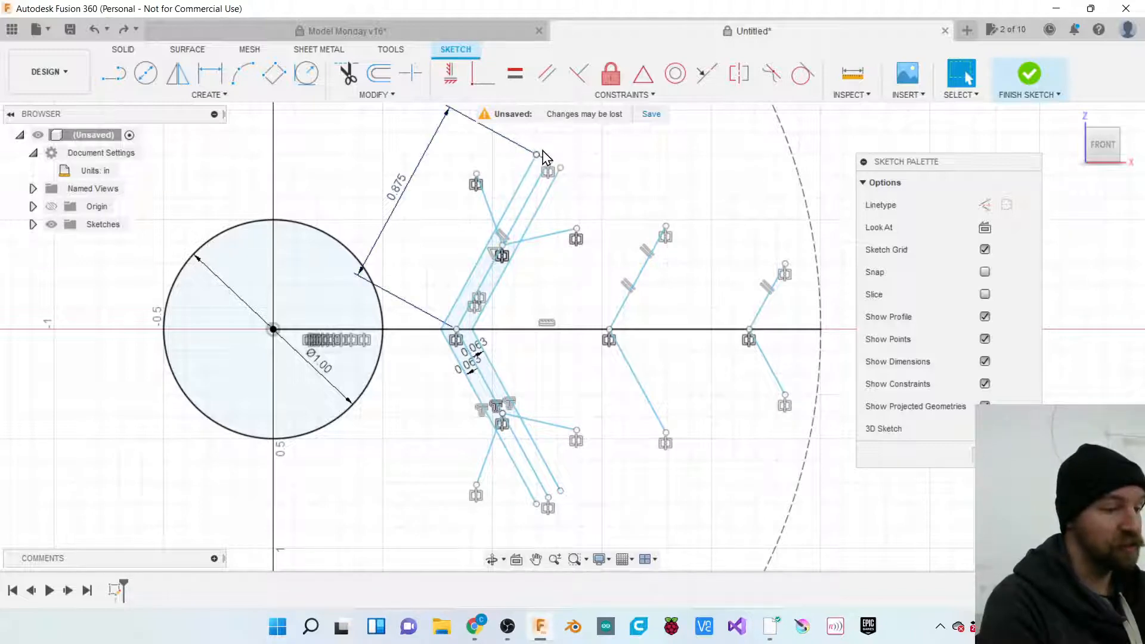
Draw a 2-point circle across the two offset endpoints at the tip of the thickened upper branch.
{"action": "left_click", "coordinate": [219, 95]}
{"action": "mouse_move", "coordinate": [180, 150]}
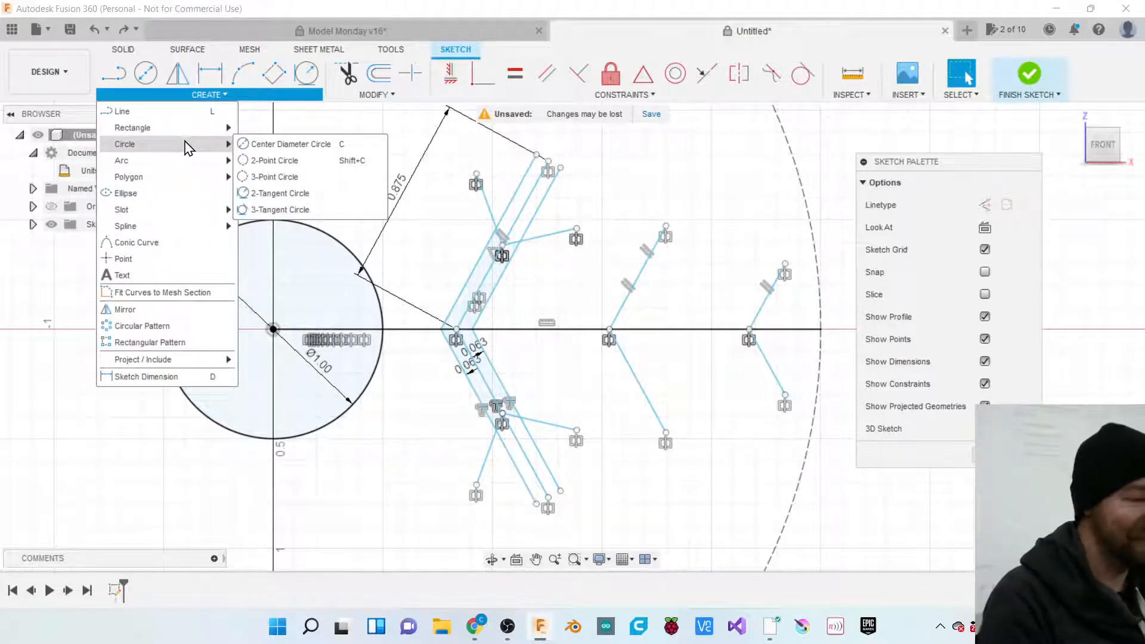
{"action": "left_click", "coordinate": [287, 163]}
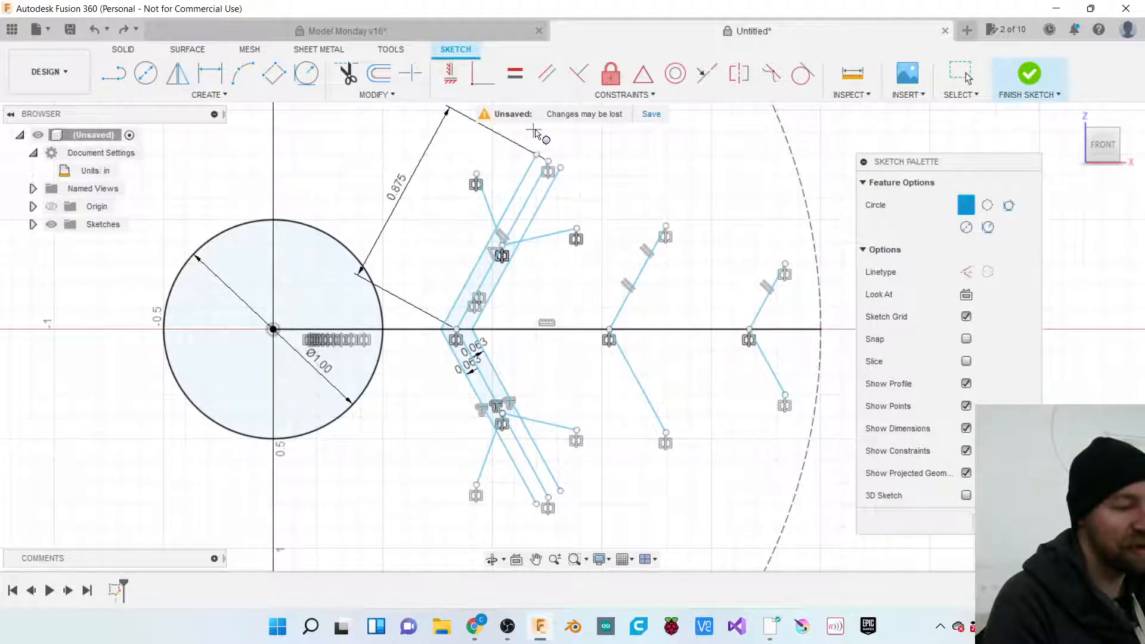
{"action": "scroll", "coordinate": [540, 149], "scroll_direction": "up", "scroll_amount": 6}
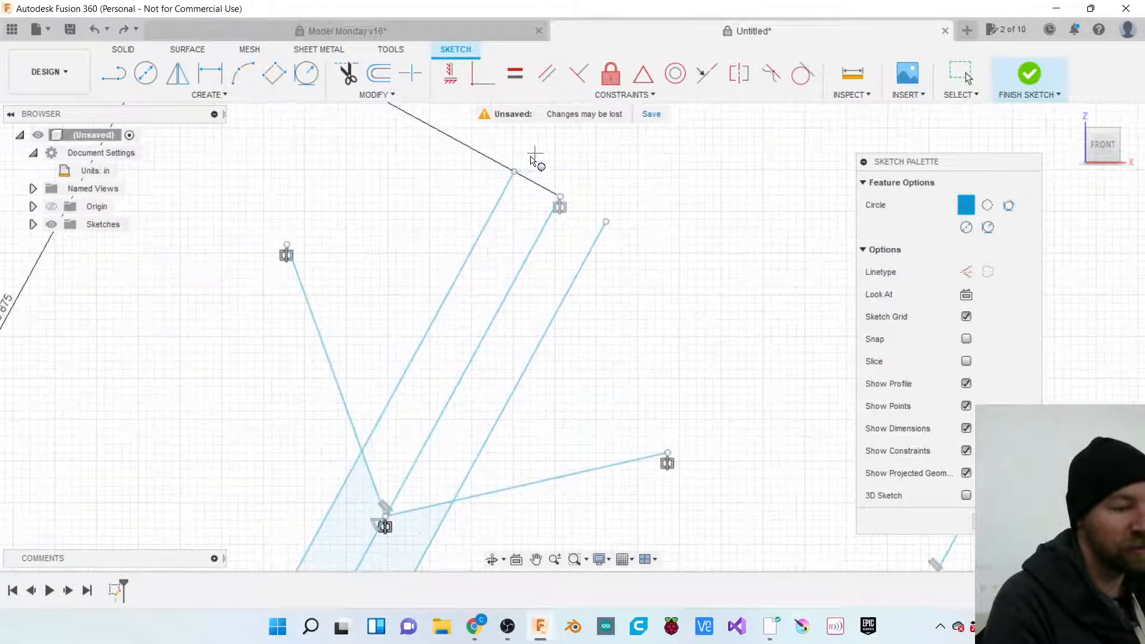
{"action": "left_click", "coordinate": [514, 173]}
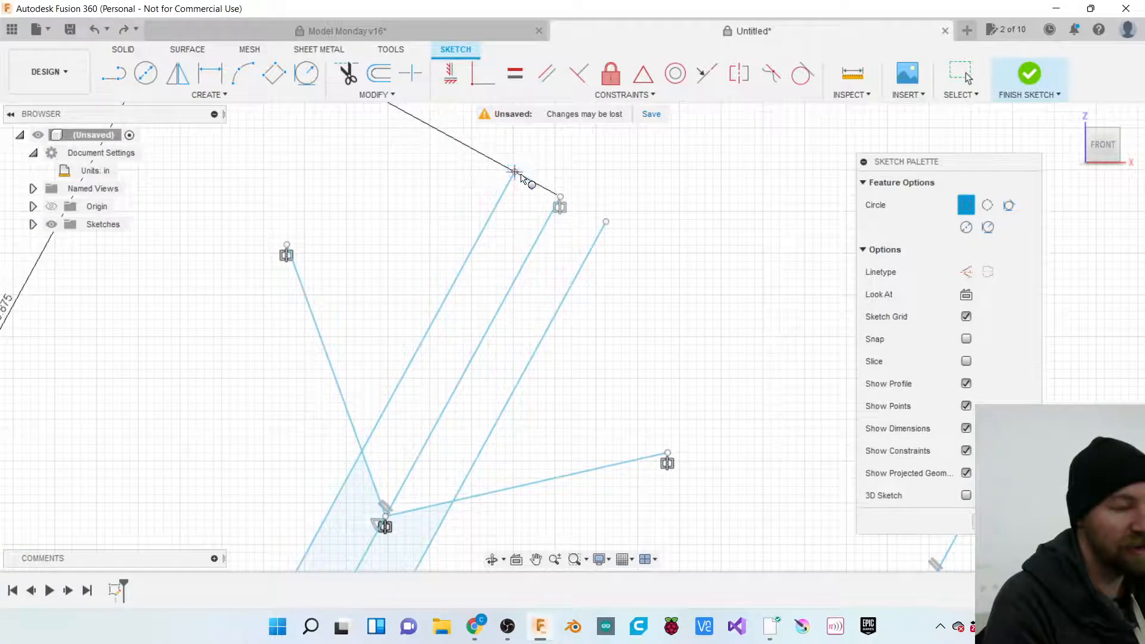
{"action": "left_click", "coordinate": [606, 227]}
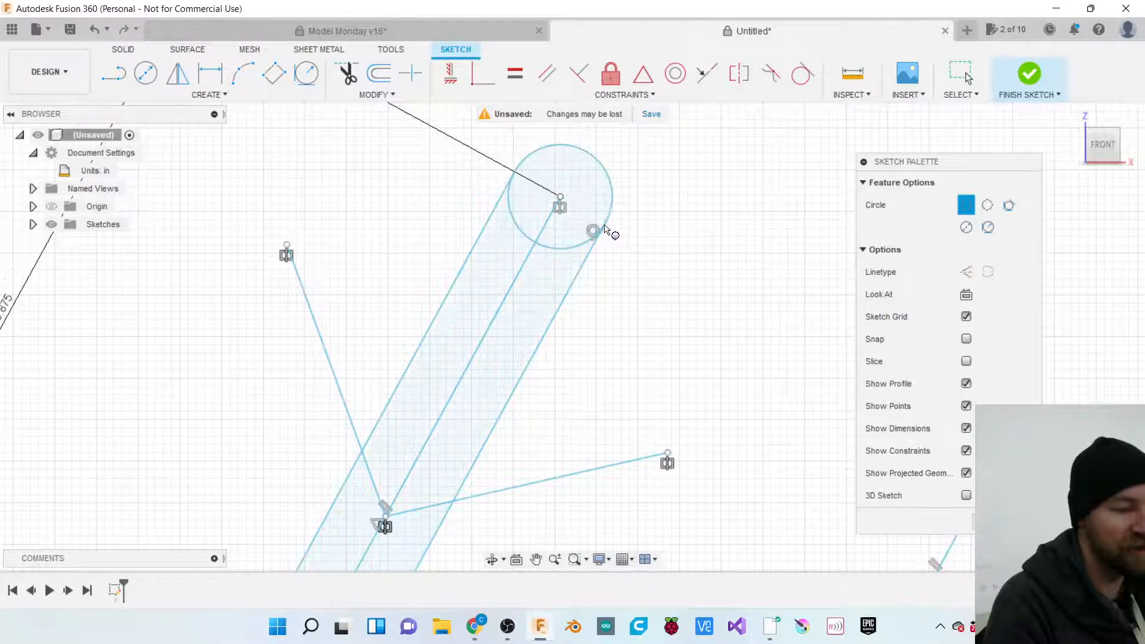
Draw a matching 2-point circle across the offset endpoints at the tip of the mirrored lower branch.
{"action": "scroll", "coordinate": [540, 182], "scroll_direction": "down", "scroll_amount": 5}
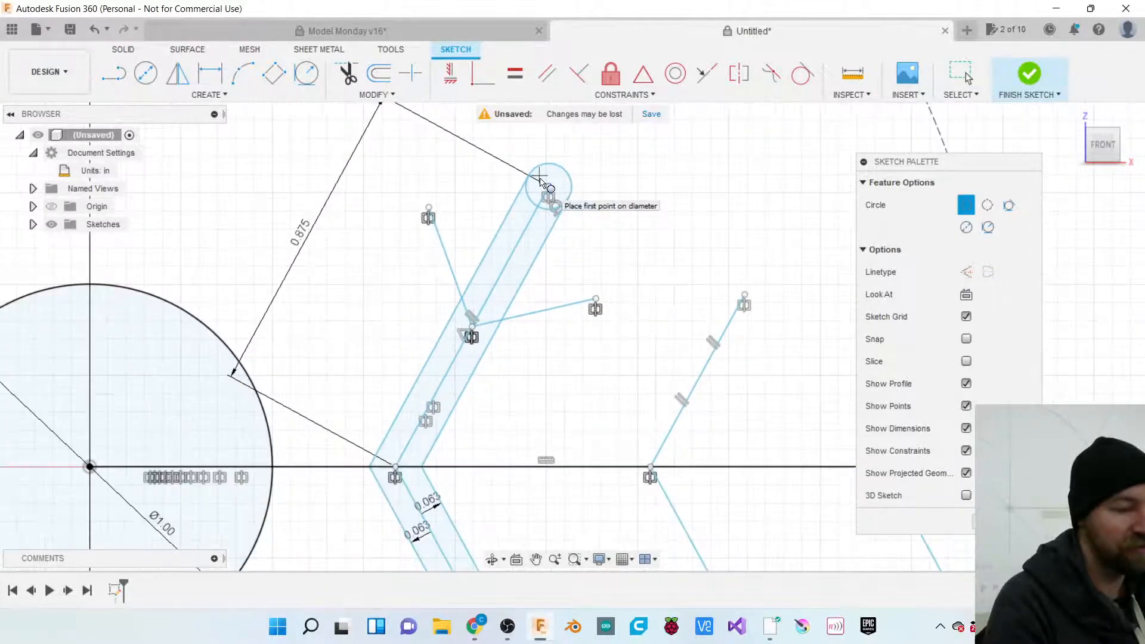
{"action": "scroll", "coordinate": [539, 182], "scroll_direction": "down", "scroll_amount": 1}
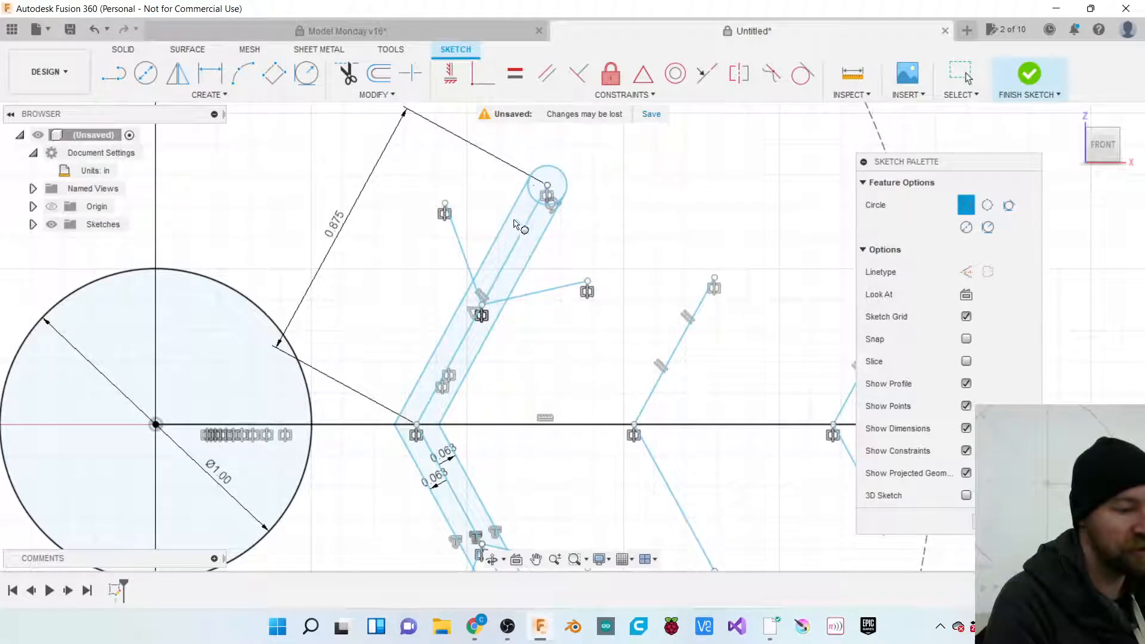
{"action": "scroll", "coordinate": [506, 175], "scroll_direction": "down", "scroll_amount": 4}
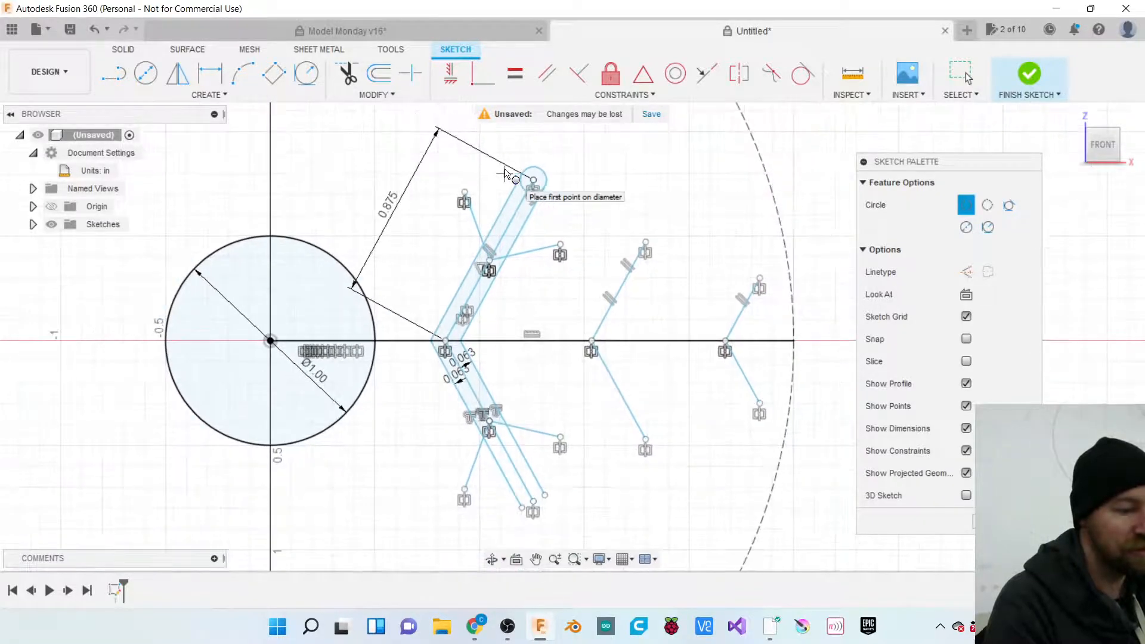
{"action": "scroll", "coordinate": [505, 174], "scroll_direction": "down", "scroll_amount": 1}
{"action": "scroll", "coordinate": [533, 482], "scroll_direction": "up", "scroll_amount": 2}
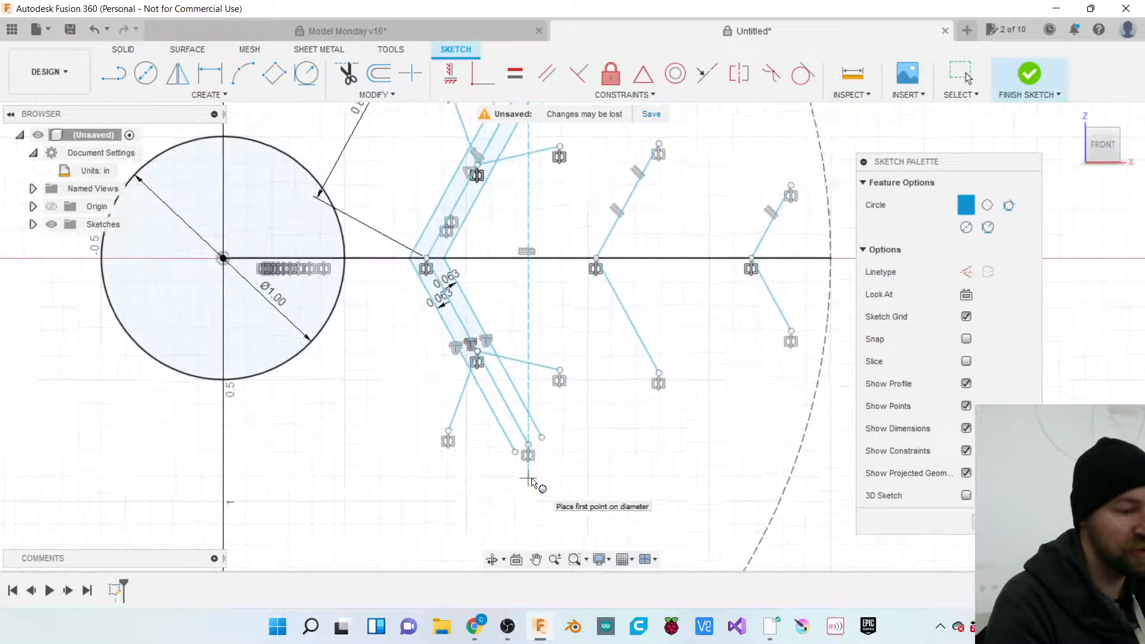
{"action": "scroll", "coordinate": [533, 482], "scroll_direction": "up", "scroll_amount": 1}
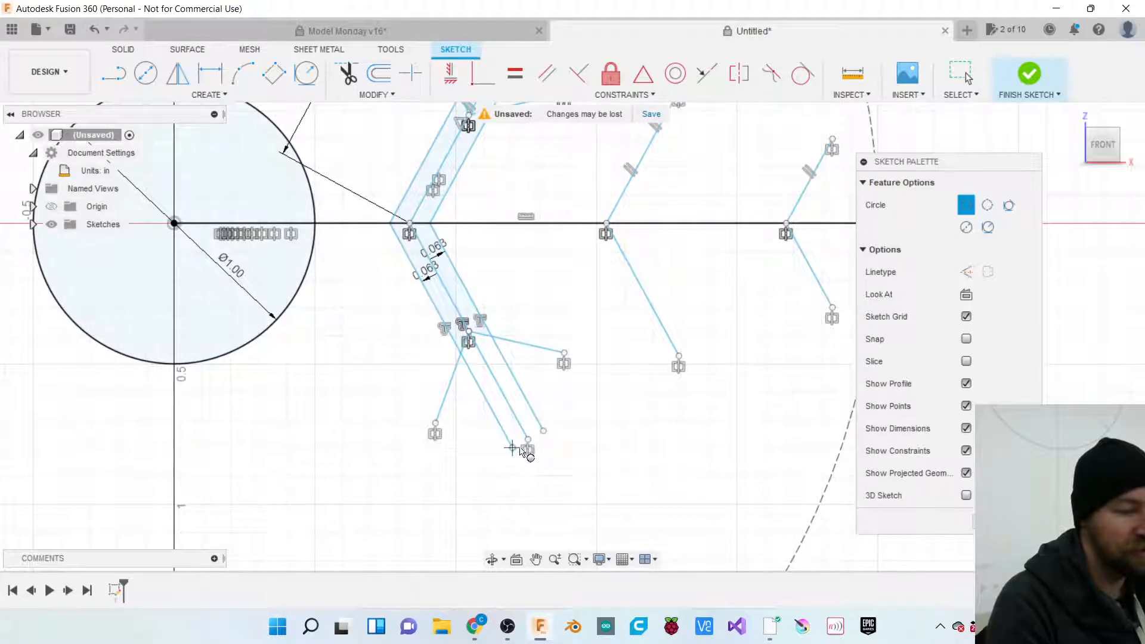
{"action": "left_click", "coordinate": [512, 447]}
{"action": "left_click", "coordinate": [543, 433]}
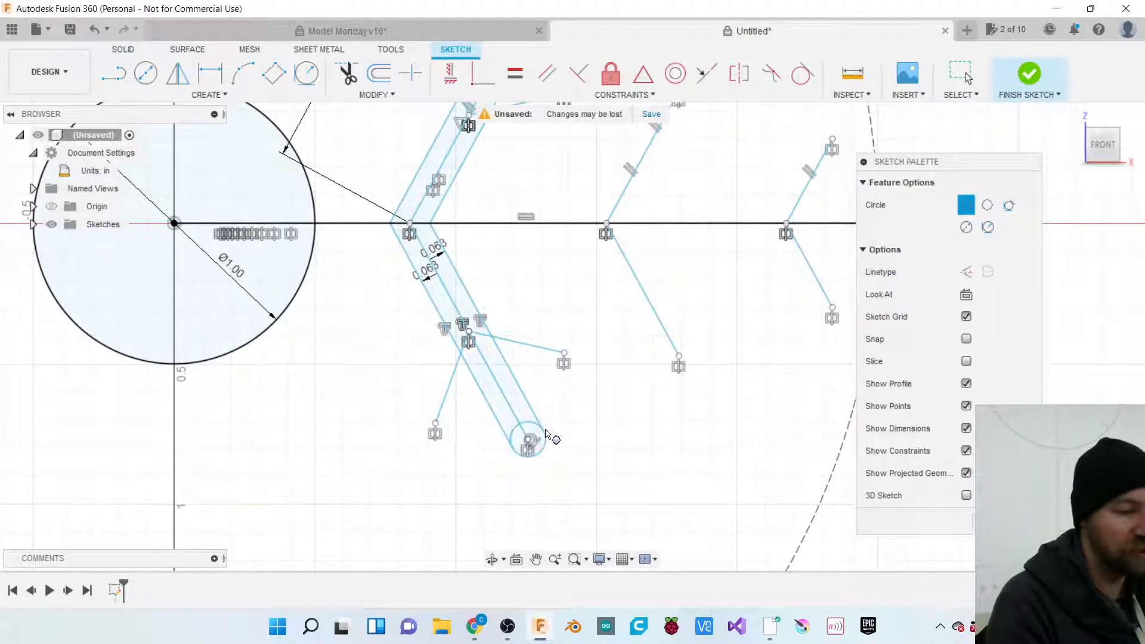
{"action": "scroll", "coordinate": [484, 466], "scroll_direction": "down", "scroll_amount": 1}
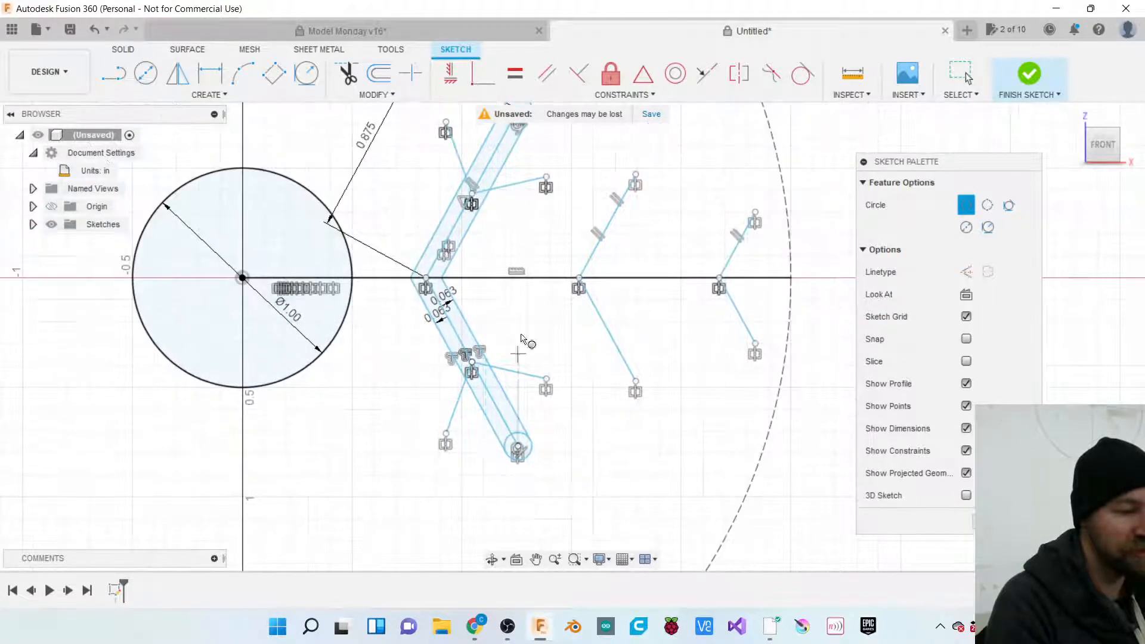
{"action": "scroll", "coordinate": [436, 420], "scroll_direction": "down", "scroll_amount": 2}
{"action": "scroll", "coordinate": [505, 260], "scroll_direction": "up", "scroll_amount": 1}
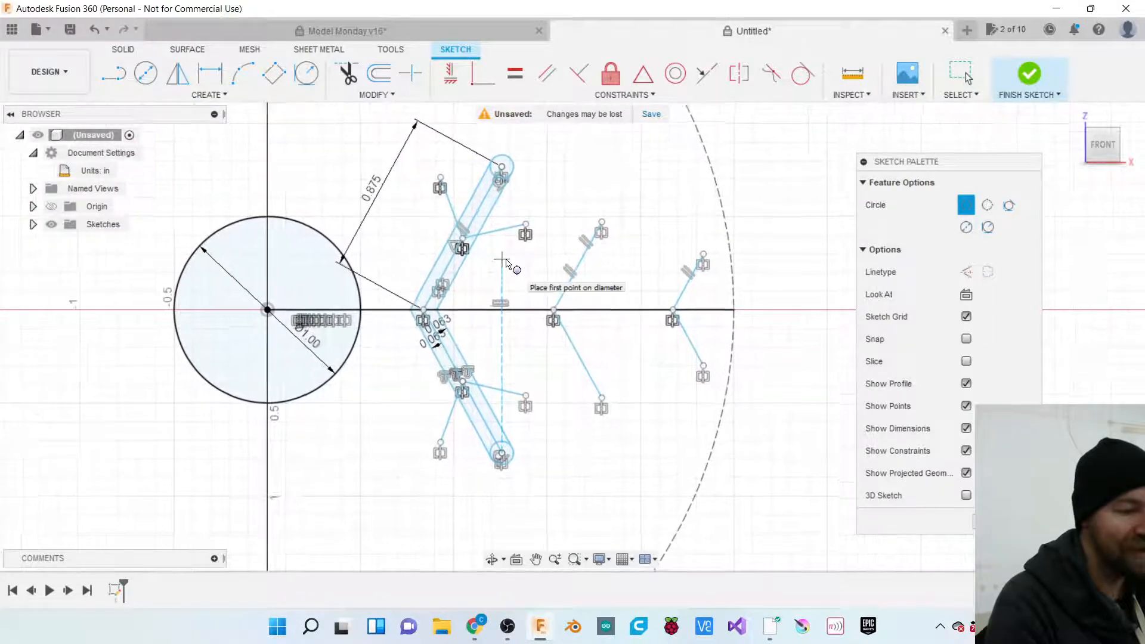
{"action": "scroll", "coordinate": [505, 262], "scroll_direction": "up", "scroll_amount": 1}
{"action": "scroll", "coordinate": [544, 396], "scroll_direction": "up", "scroll_amount": 1}
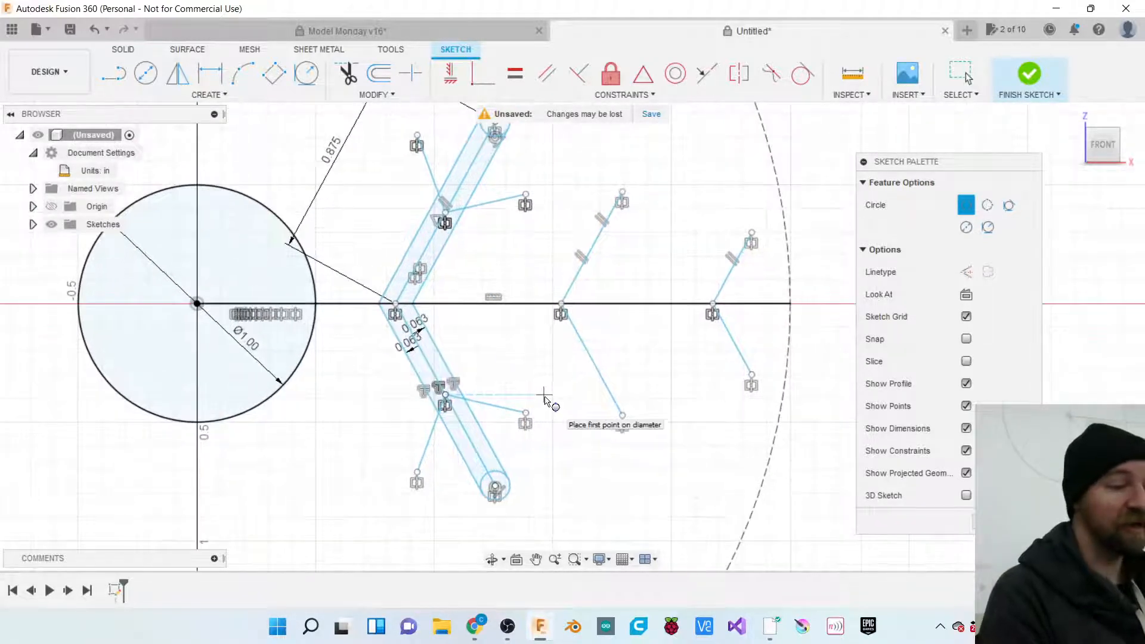
{"action": "scroll", "coordinate": [544, 396], "scroll_direction": "down", "scroll_amount": 3}
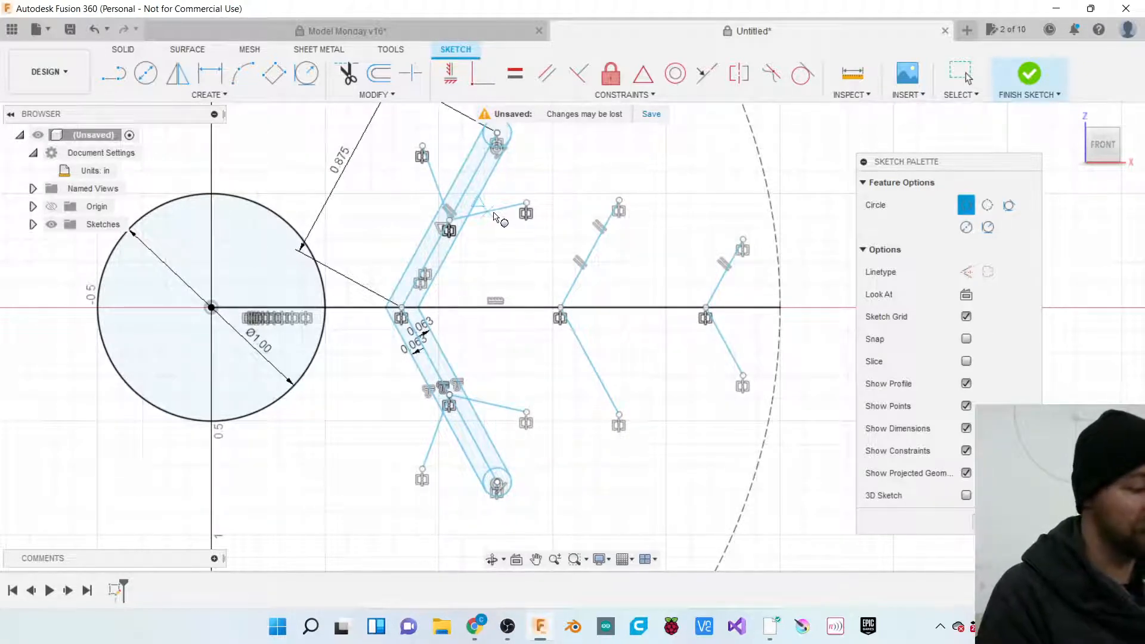
{"action": "key", "text": "Escape"}
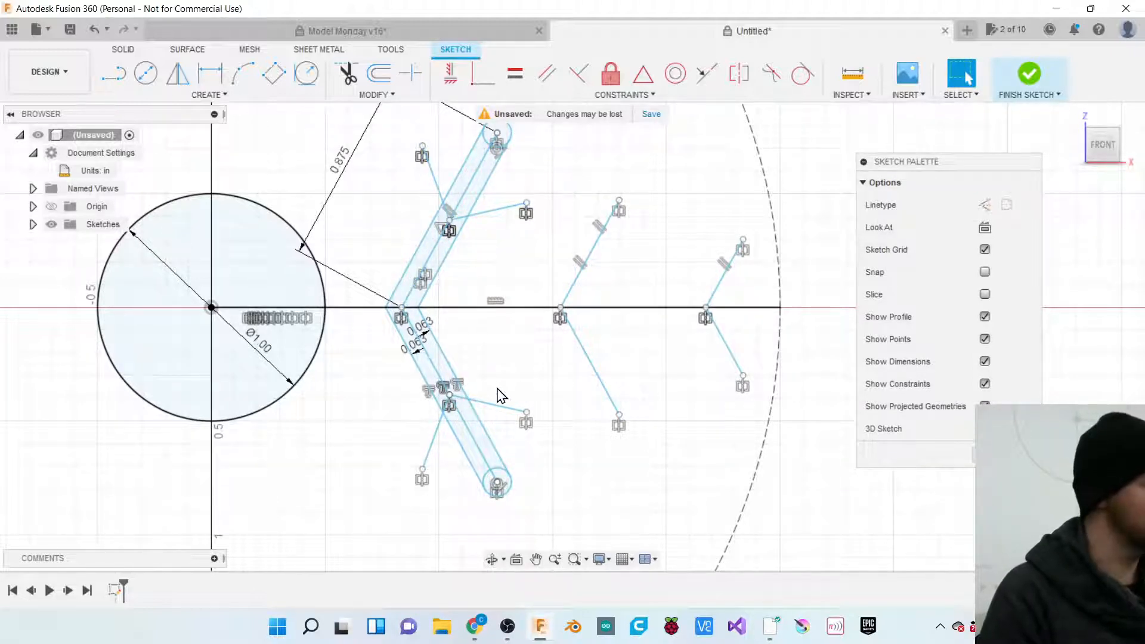
{"action": "scroll", "coordinate": [516, 440], "scroll_direction": "down", "scroll_amount": 1}
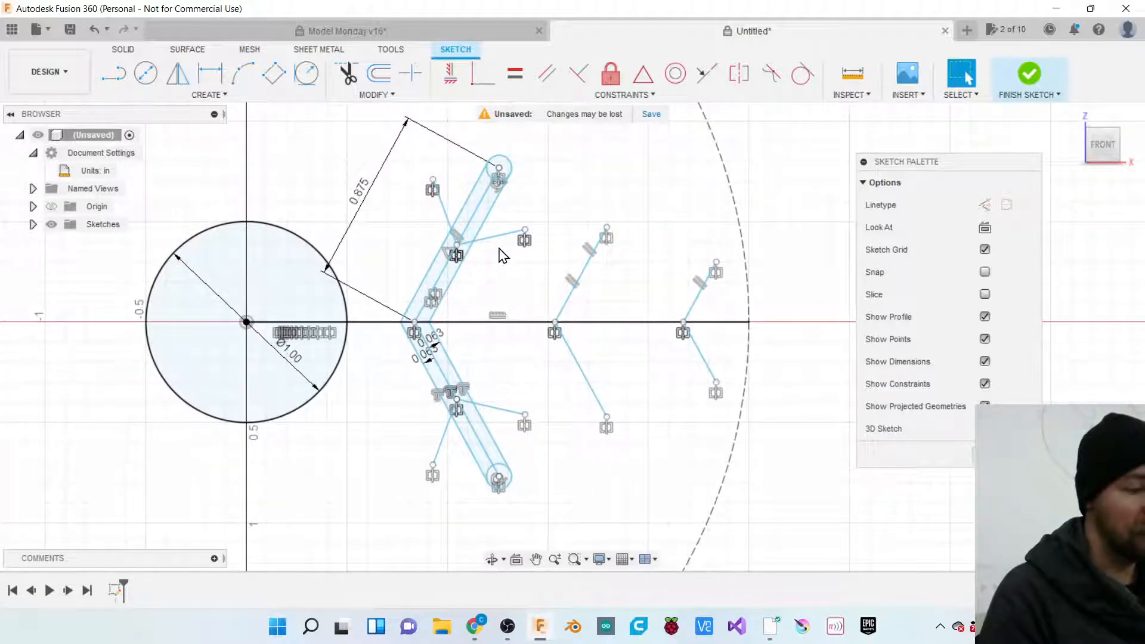
{"action": "scroll", "coordinate": [494, 238], "scroll_direction": "up", "scroll_amount": 2}
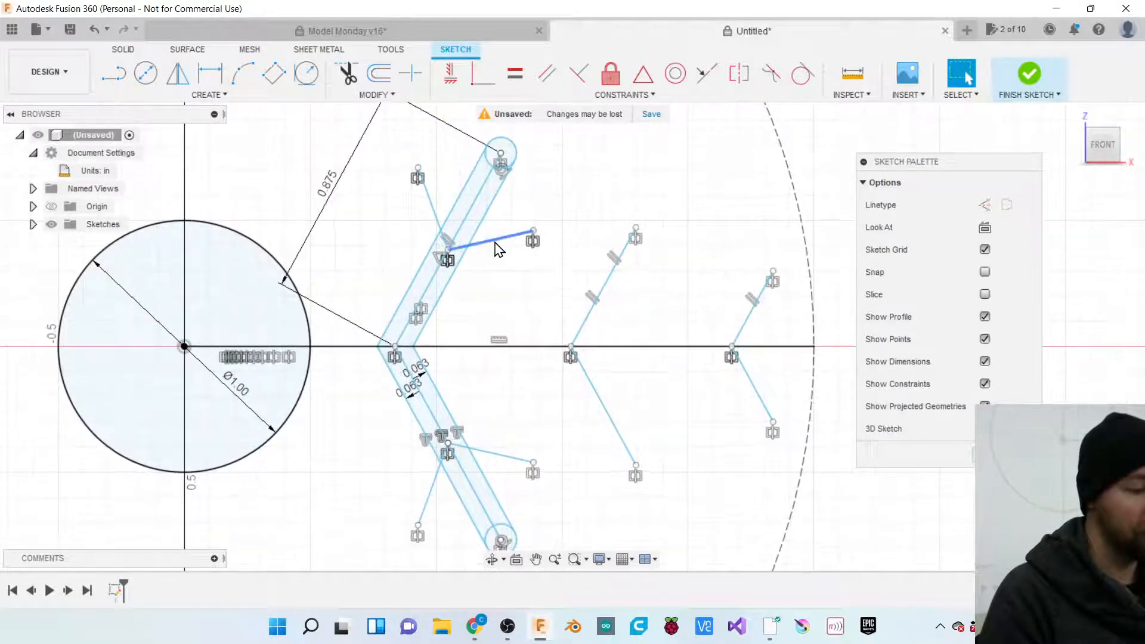
{"action": "left_click", "coordinate": [499, 249]}
{"action": "left_click", "coordinate": [437, 209]}
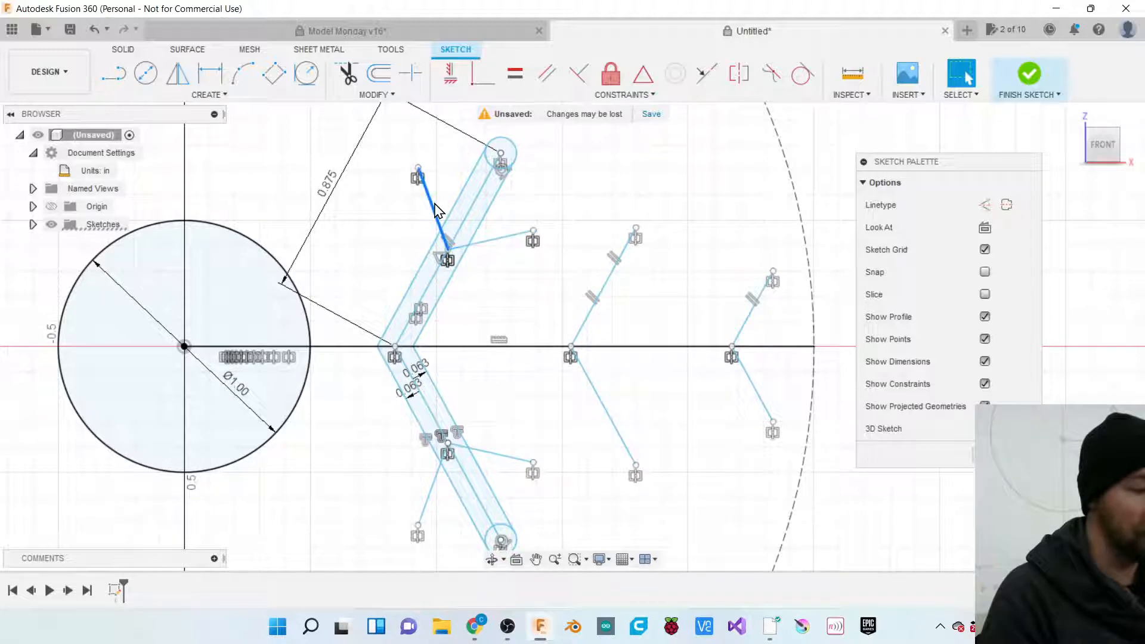
{"action": "left_click", "coordinate": [490, 240]}
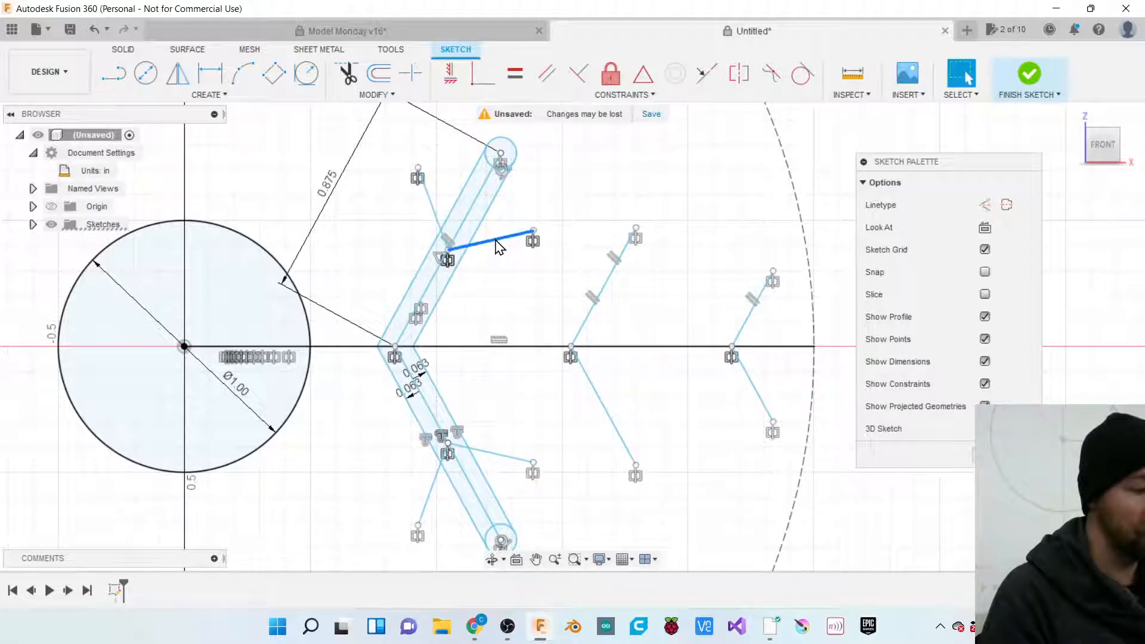
{"action": "left_click", "coordinate": [434, 210]}
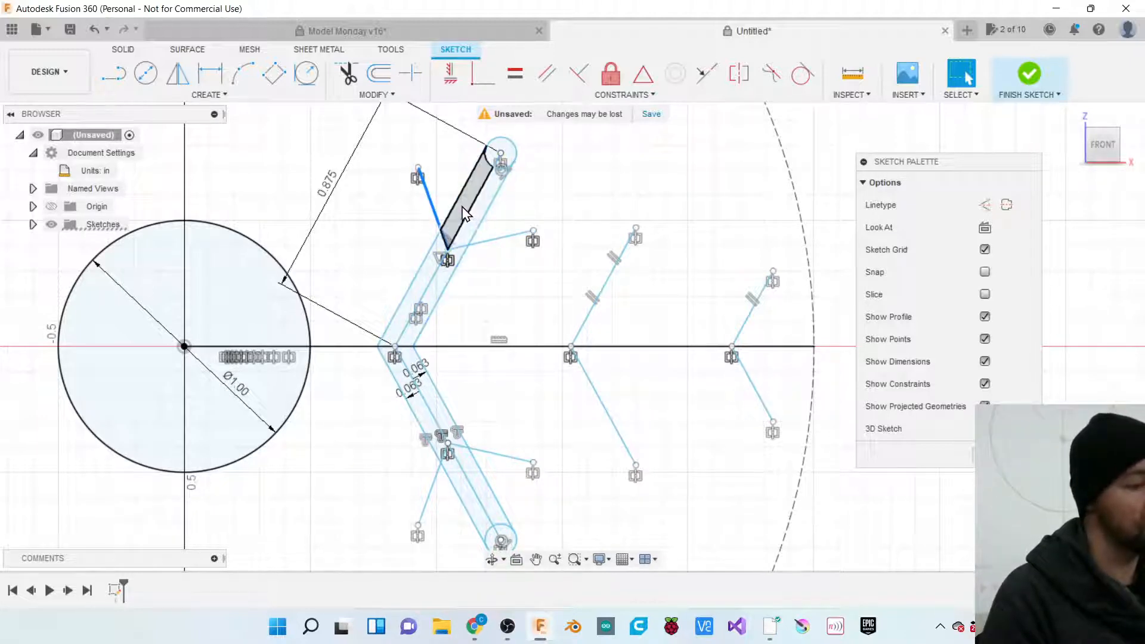
{"action": "left_click", "coordinate": [503, 240], "text": "shift"}
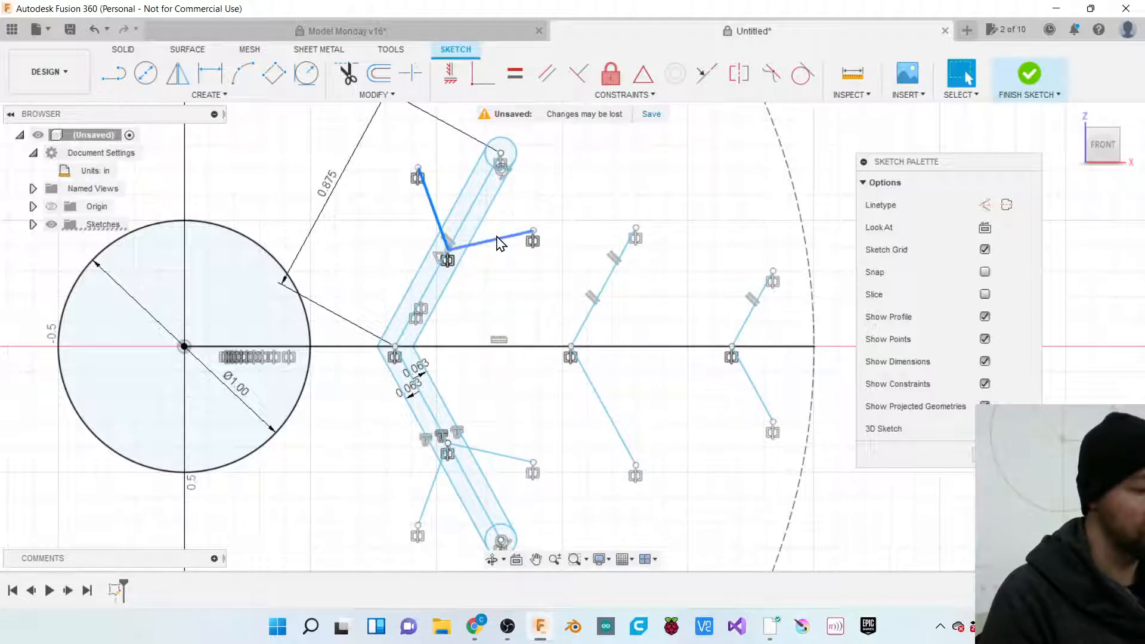
{"action": "key", "text": "Escape"}
Offset the V-shaped pair of twigs on the upper first branch by 1/16 in toward the branch's base.
{"action": "key", "text": "c"}
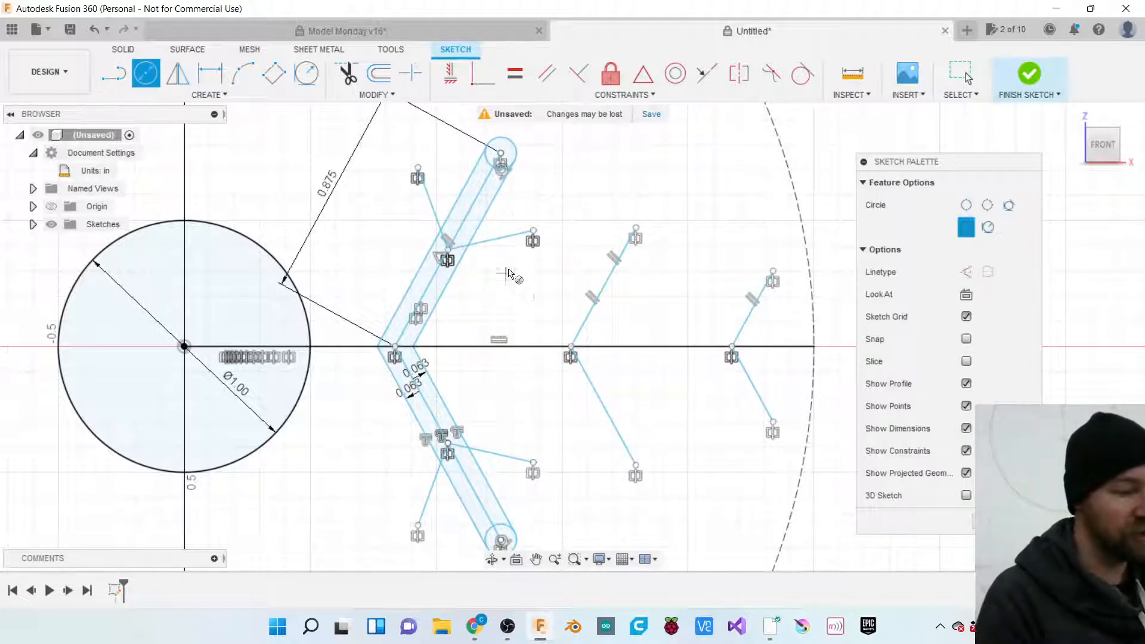
{"action": "key", "text": "o"}
{"action": "left_click", "coordinate": [492, 241]}
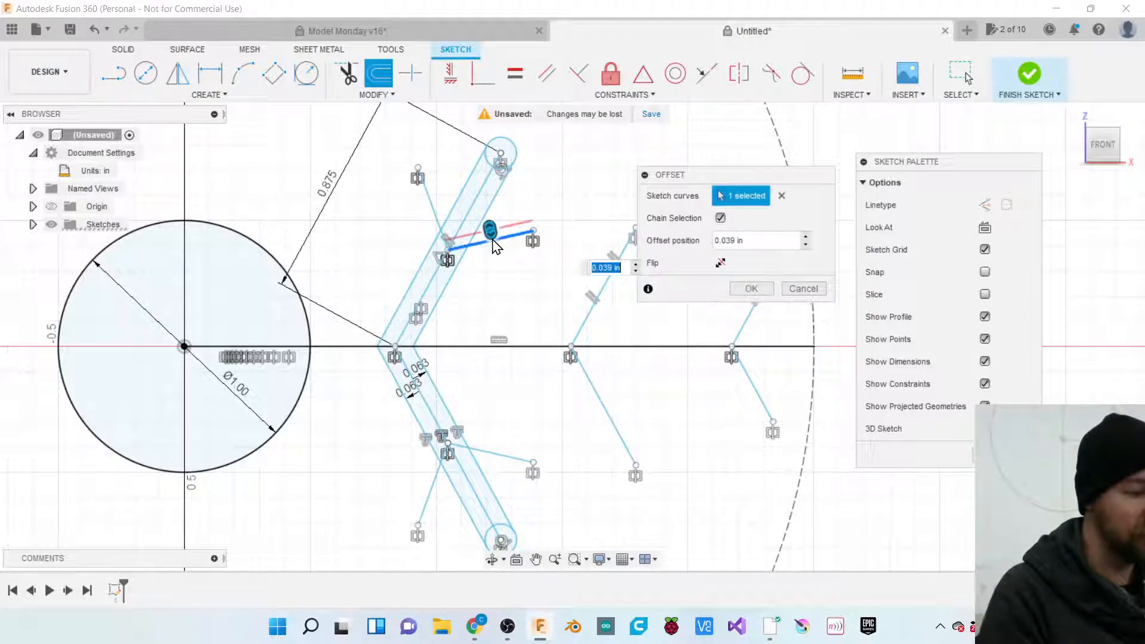
{"action": "left_click", "coordinate": [434, 211]}
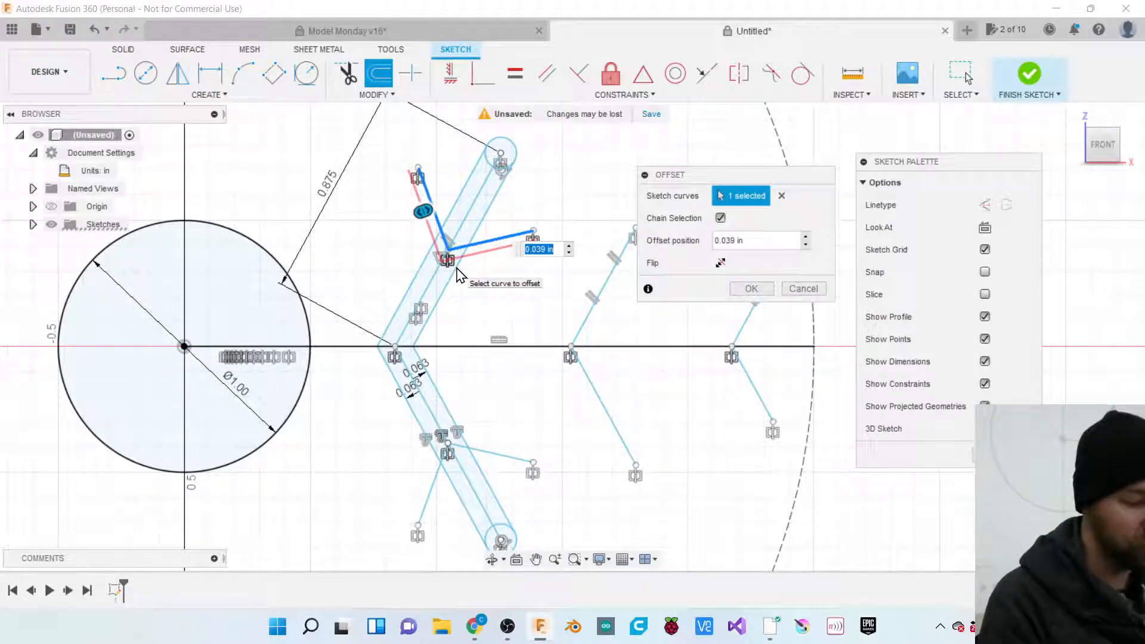
{"action": "type", "text": "1/16"}
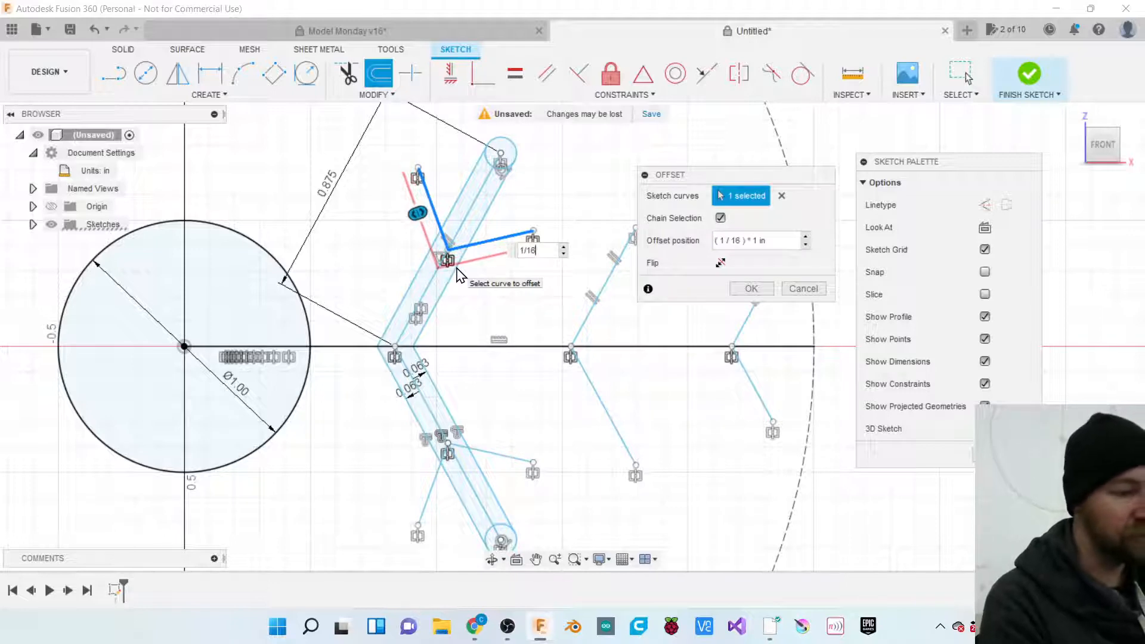
{"action": "key", "text": "Return"}
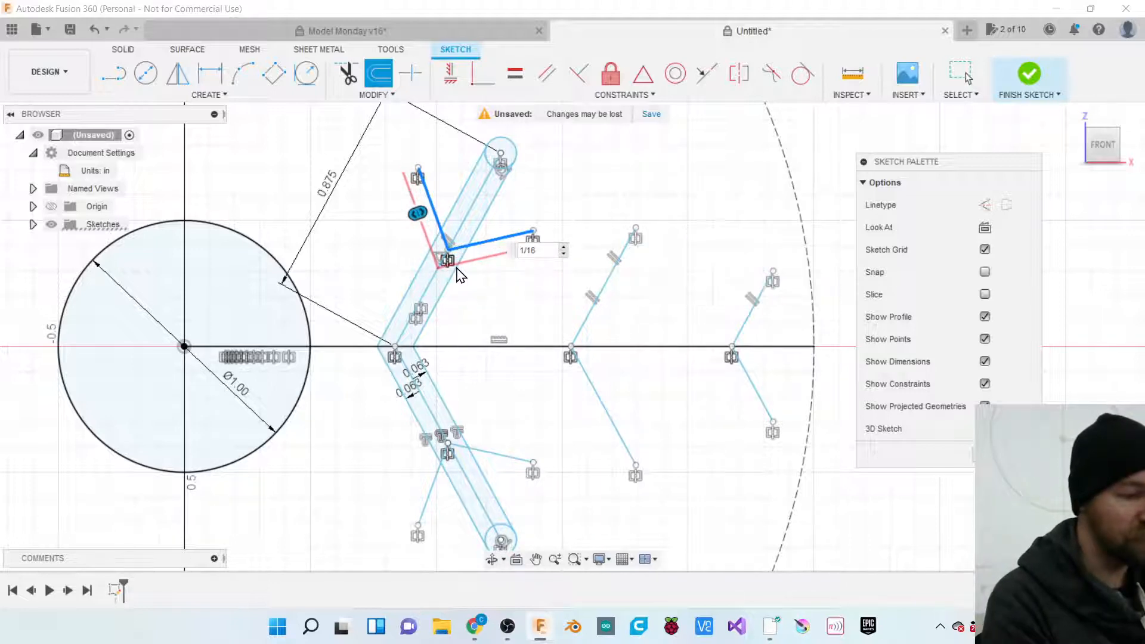
Offset the same upper twig pair by -1/16 in on its other side, toward the branch tip.
{"action": "left_click", "coordinate": [505, 256]}
{"action": "key", "text": "o"}
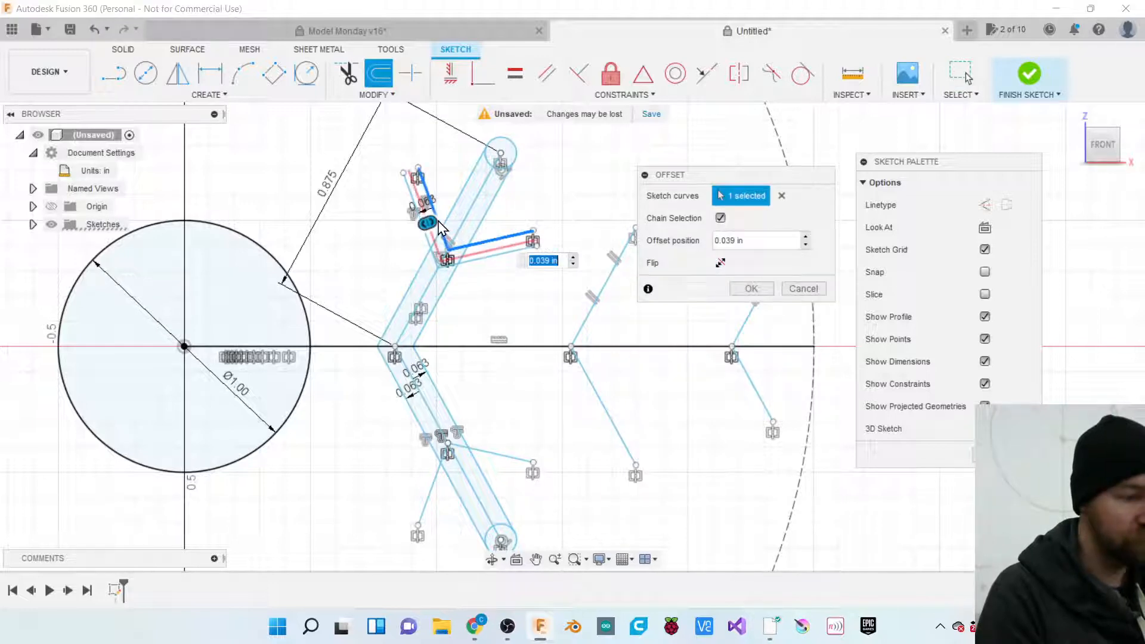
{"action": "key", "text": "BackSpace"}
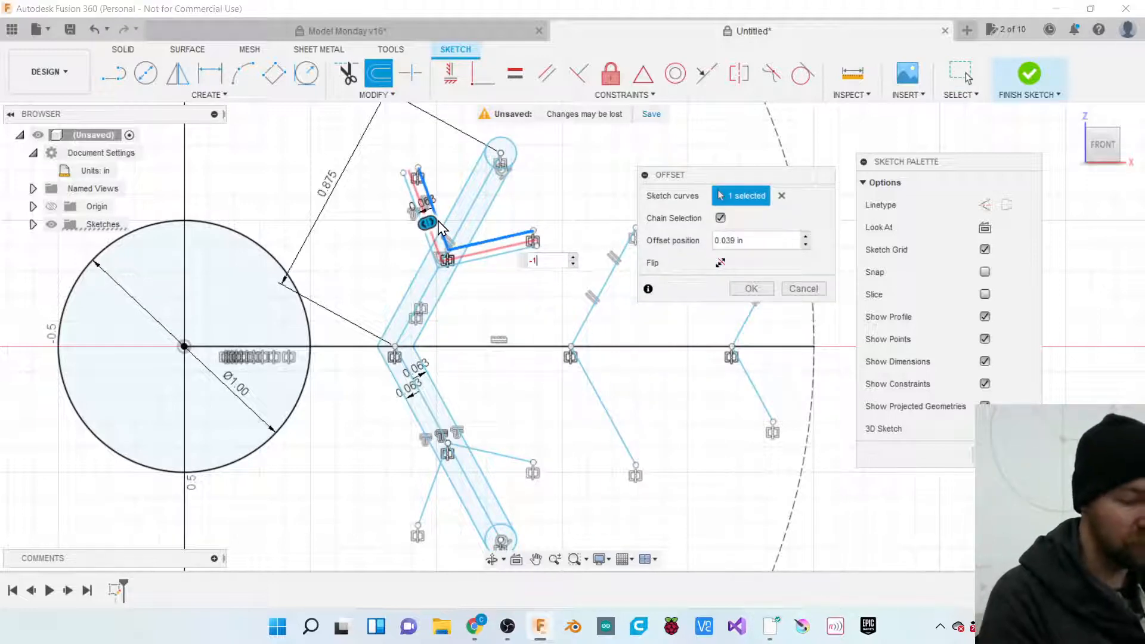
{"action": "type", "text": "-1/16"}
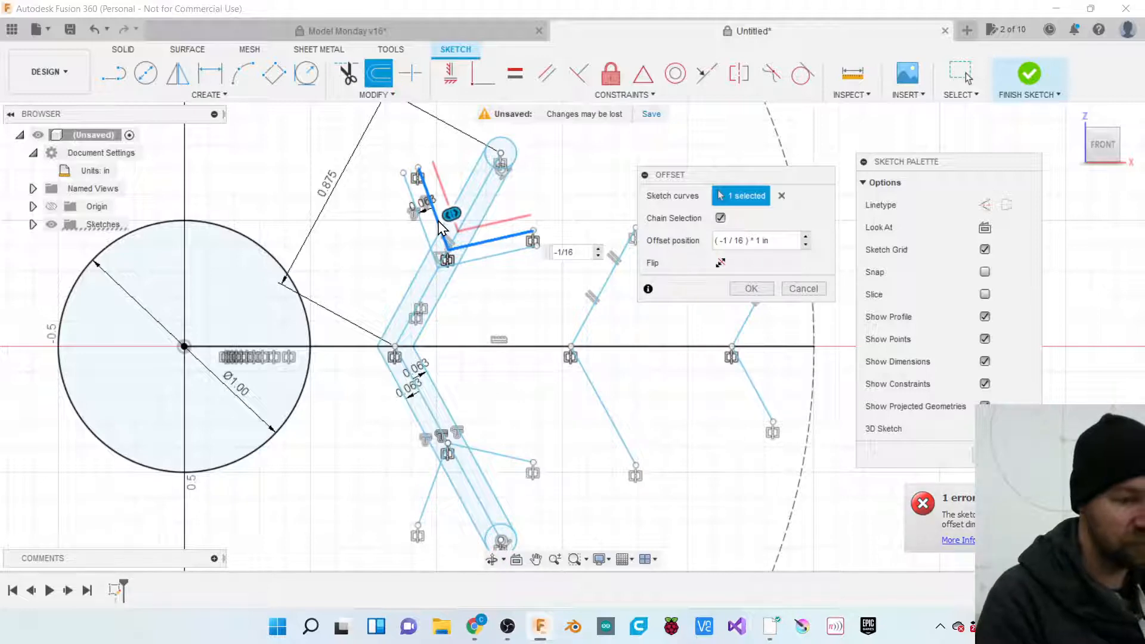
{"action": "key", "text": "Return"}
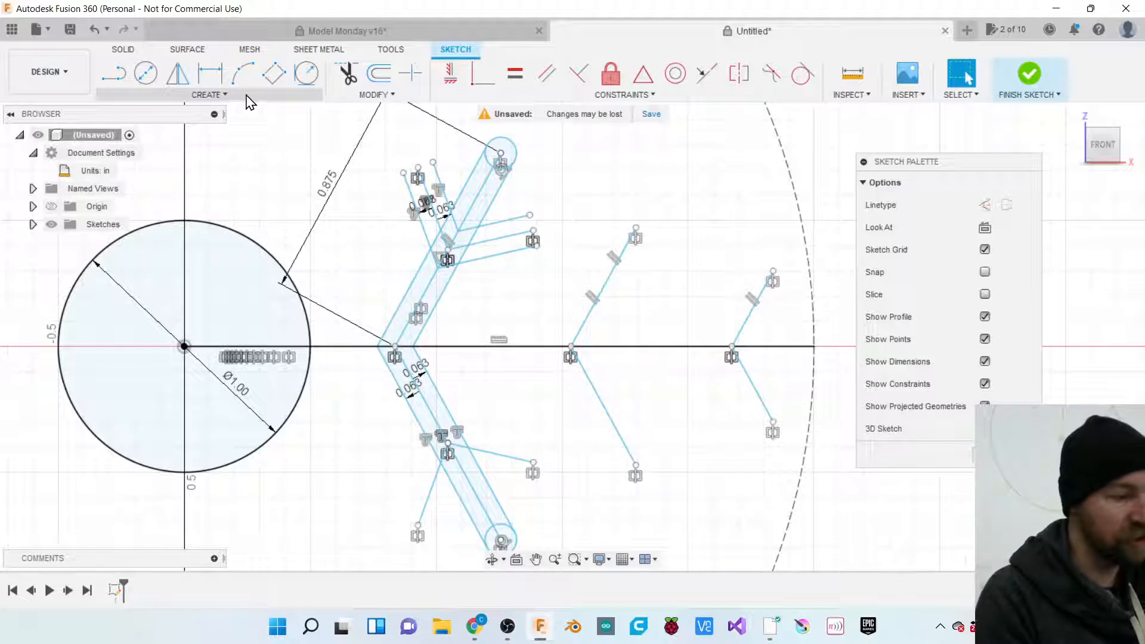
Pin the 2-Point Circle command to the toolbar.
{"action": "left_click", "coordinate": [213, 97]}
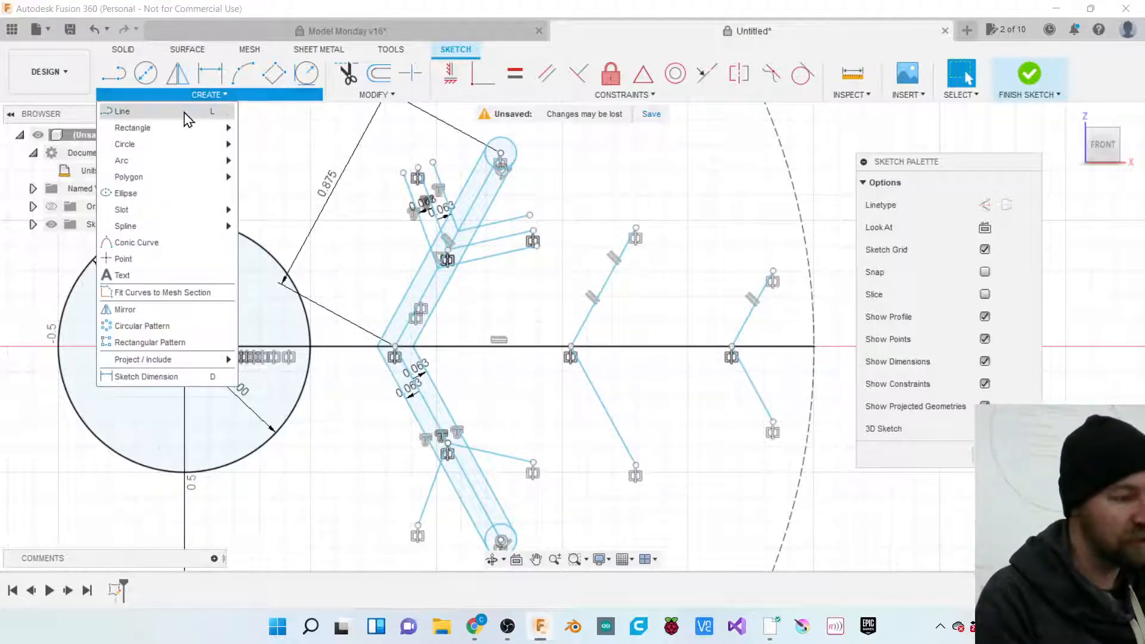
{"action": "mouse_move", "coordinate": [164, 145]}
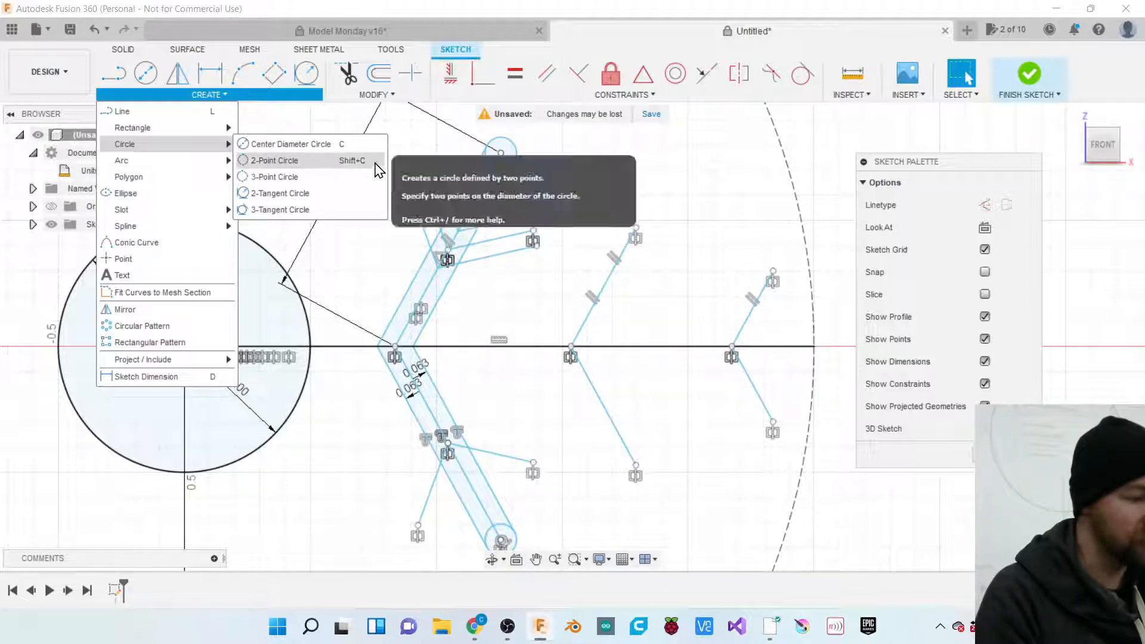
{"action": "left_click", "coordinate": [376, 161]}
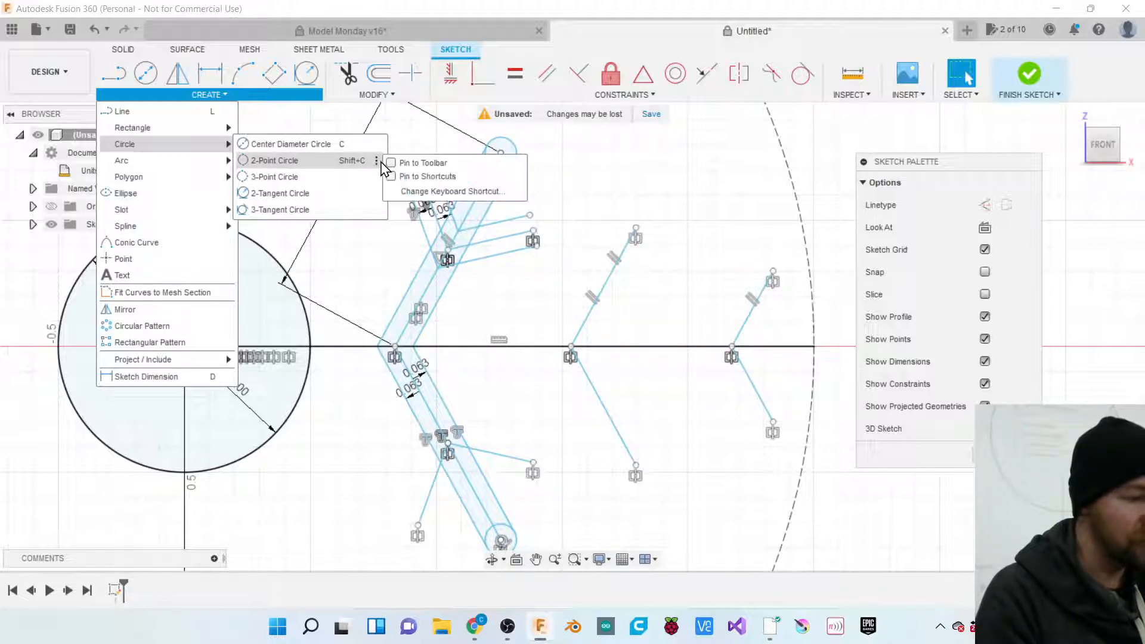
{"action": "left_click", "coordinate": [391, 164]}
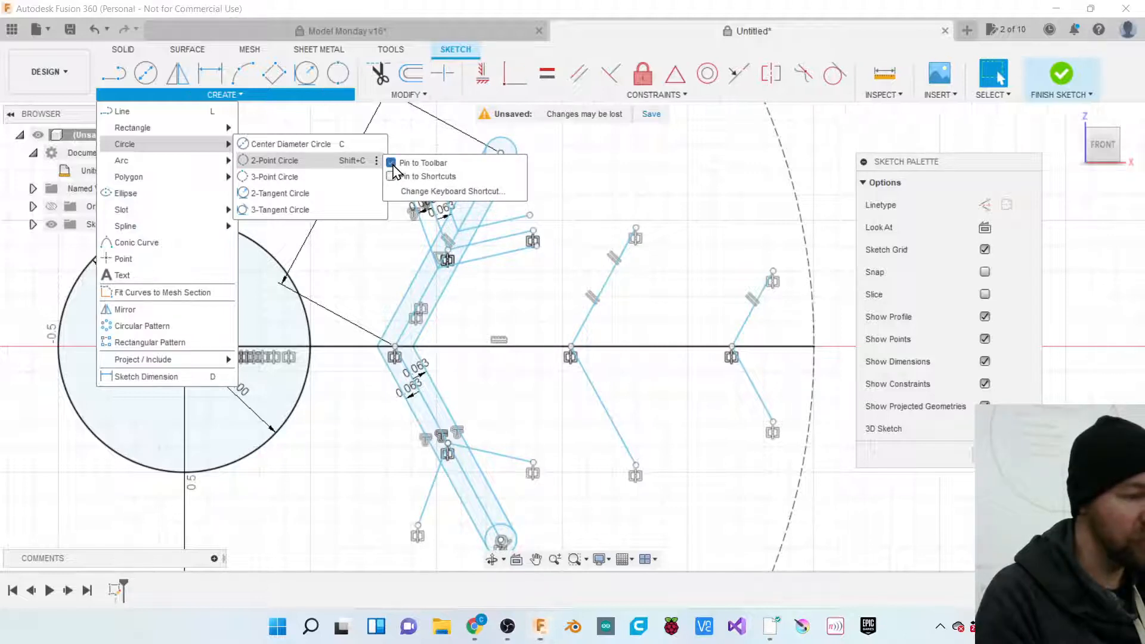
Draw 2-point circles across the offset endpoints at the tips of both thickened twigs on the upper first branch.
{"action": "left_click", "coordinate": [337, 73]}
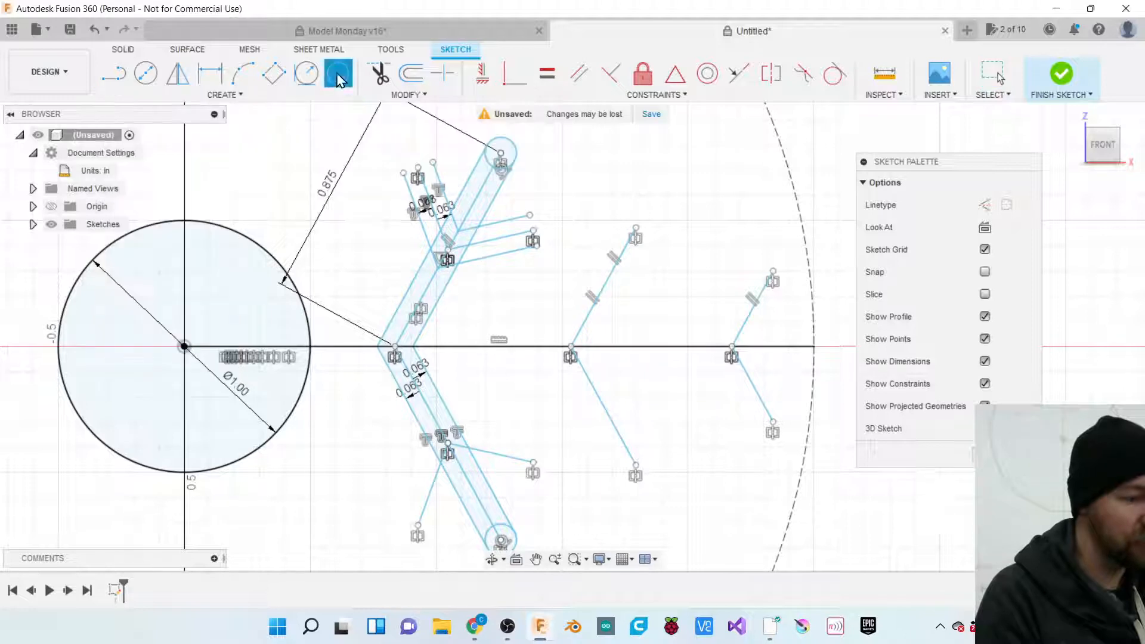
{"action": "left_click", "coordinate": [533, 230]}
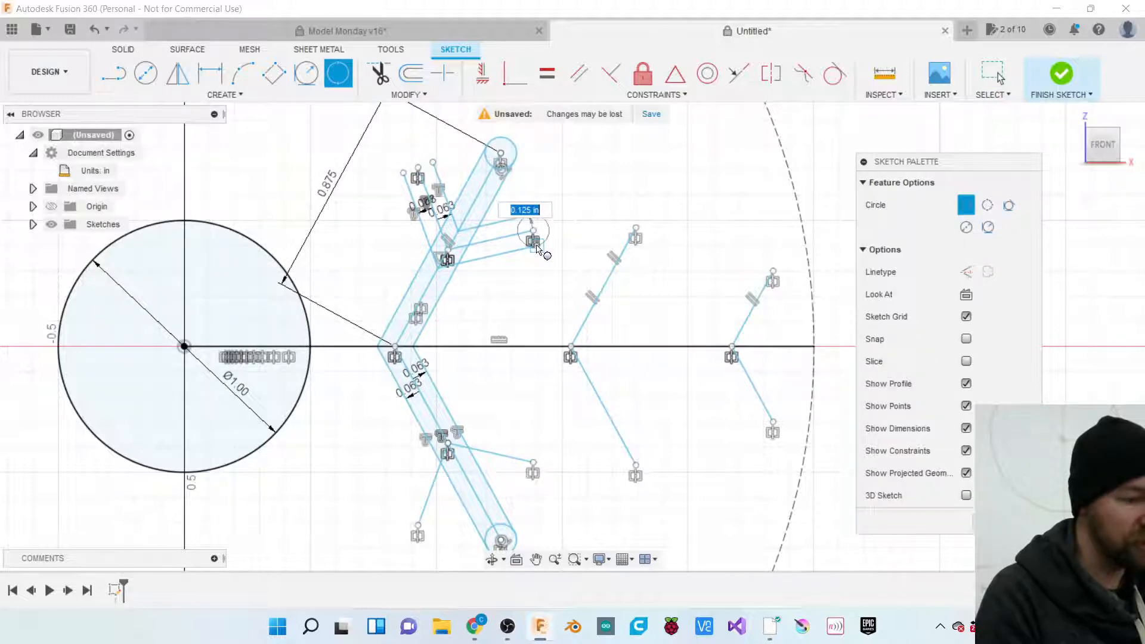
{"action": "left_click", "coordinate": [536, 246]}
{"action": "left_click", "coordinate": [418, 169]}
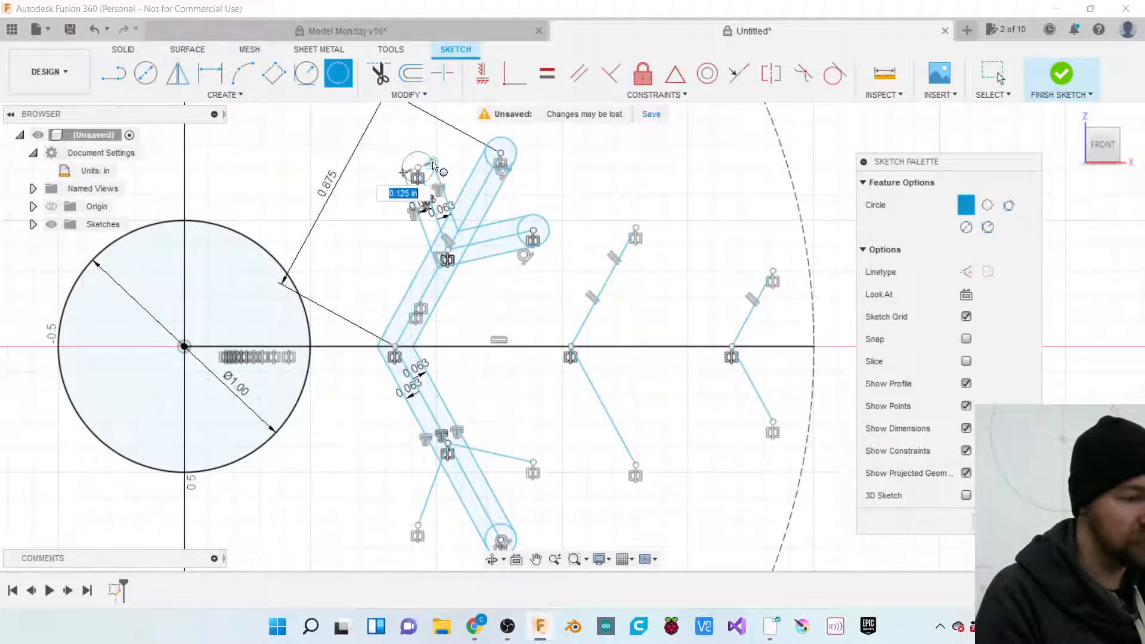
{"action": "left_click", "coordinate": [433, 163]}
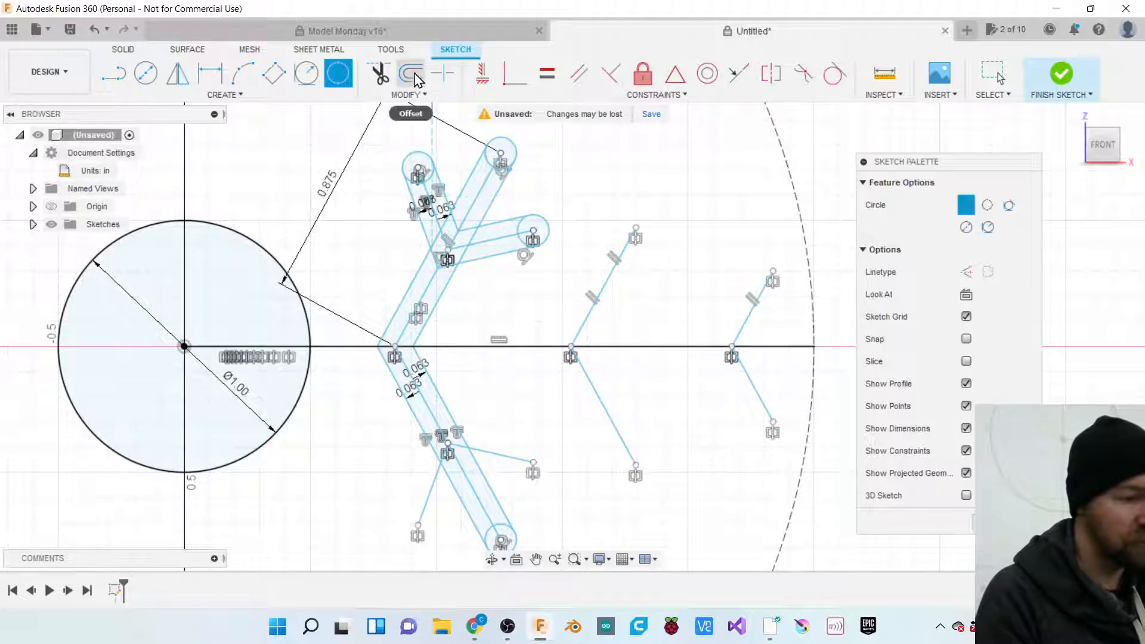
Offset the mirrored twig pair on the lower first branch by 1/16 in toward the branch tip.
{"action": "left_click", "coordinate": [411, 73]}
{"action": "left_click", "coordinate": [495, 461]}
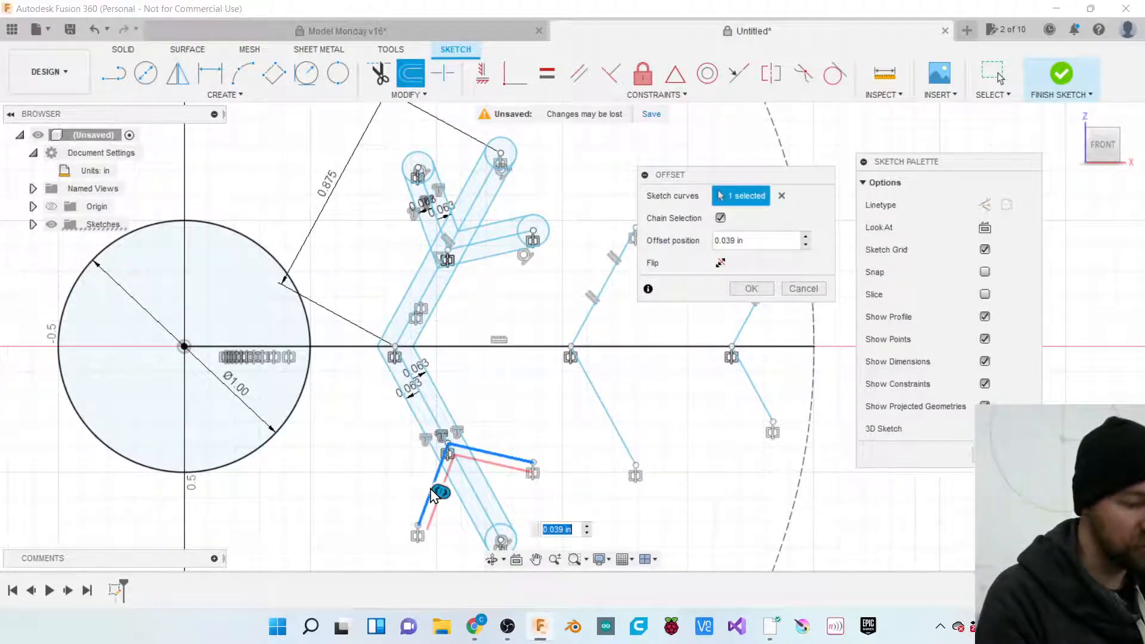
{"action": "type", "text": "1/16"}
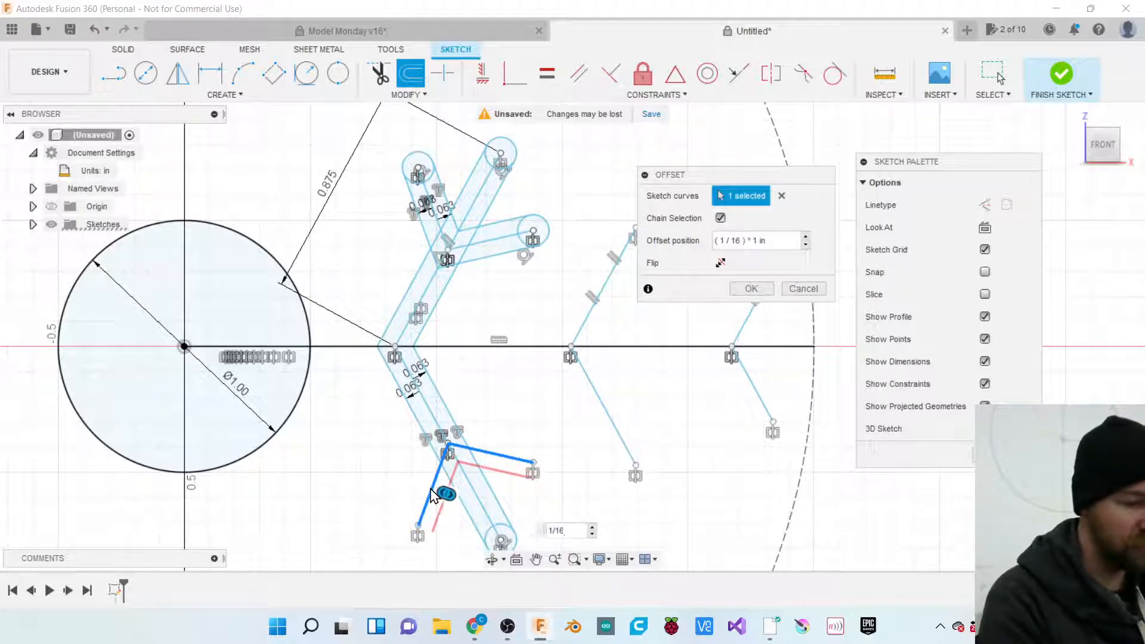
{"action": "key", "text": "Return"}
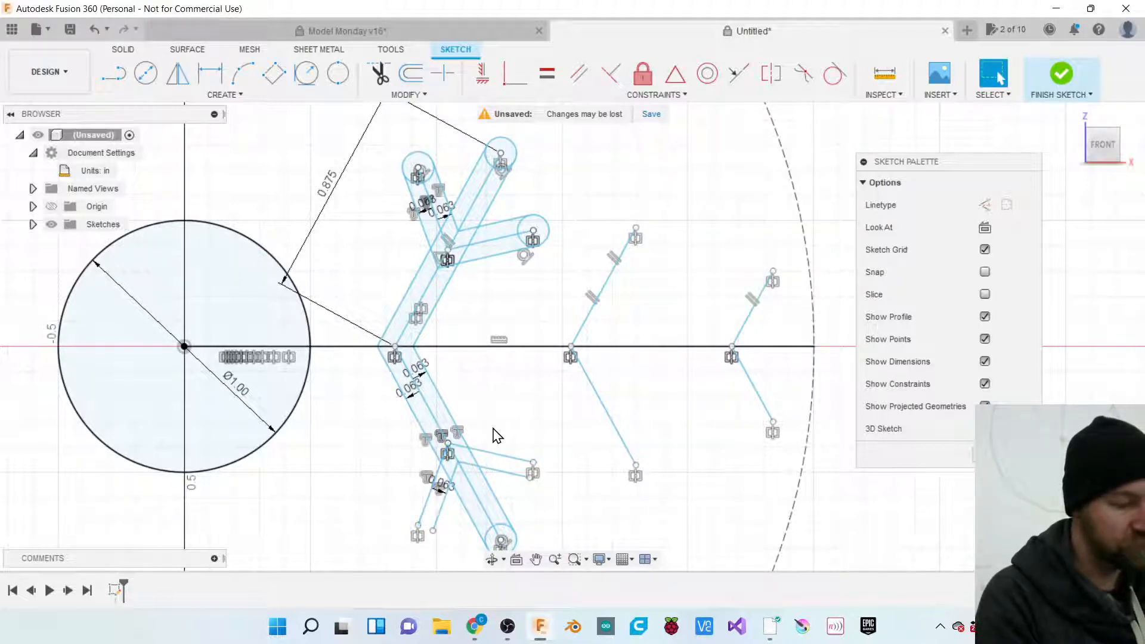
Offset the same lower twig pair by -1/16 in on its other side, toward the branch's base.
{"action": "key", "text": "o"}
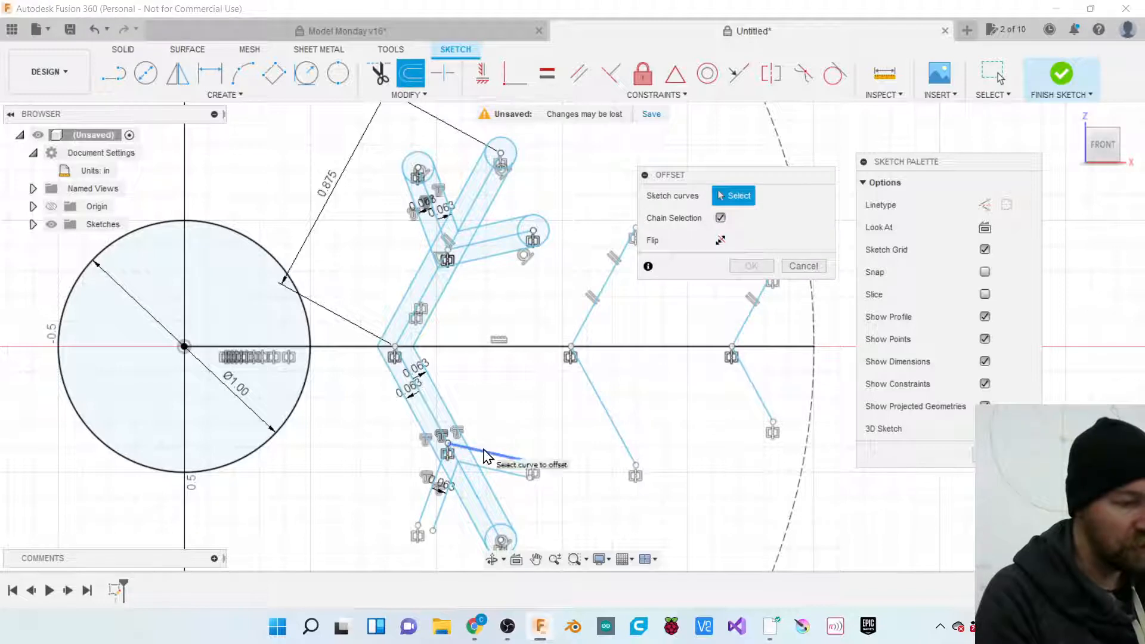
{"action": "left_click", "coordinate": [488, 456]}
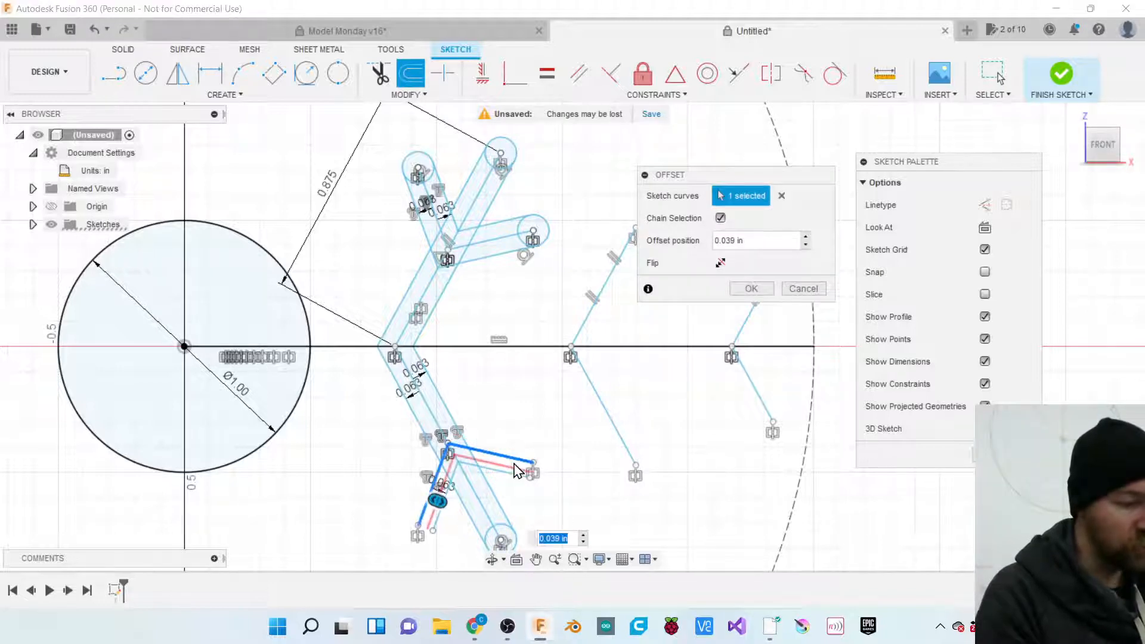
{"action": "type", "text": "-1/16"}
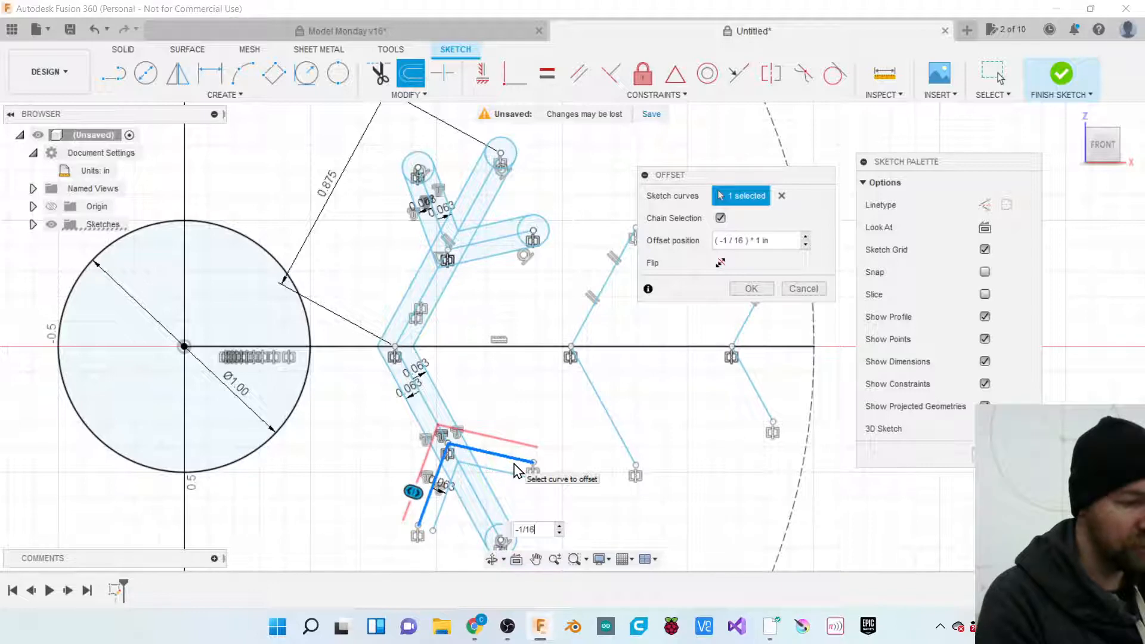
{"action": "key", "text": "Return"}
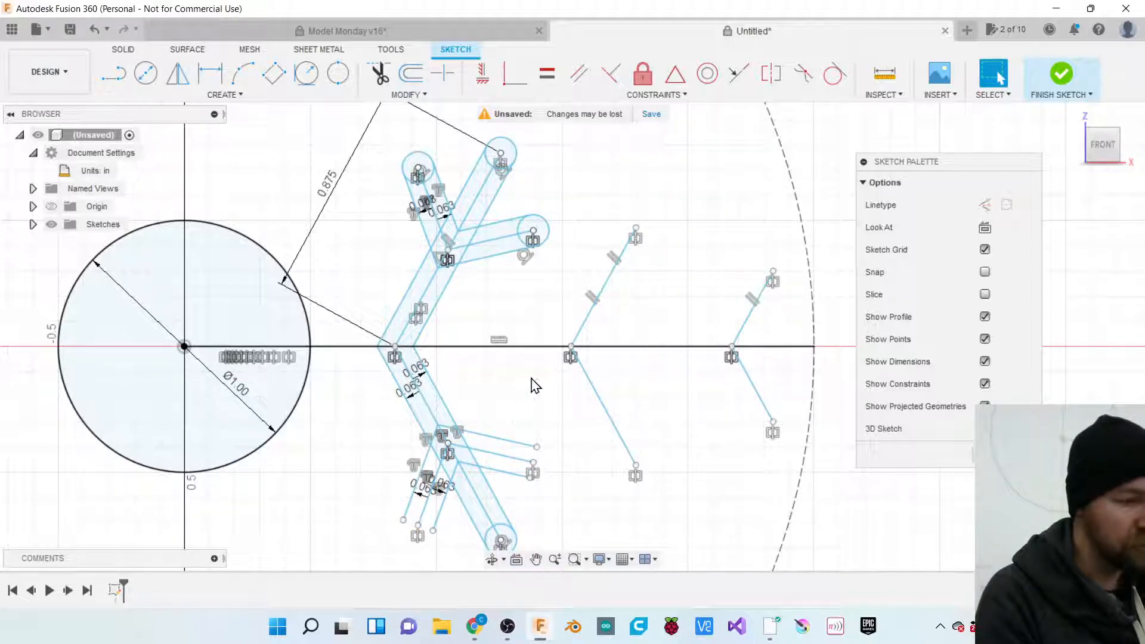
Round both thickened twigs on the lower first branch with 2-point circles across their offset endpoints.
{"action": "left_click", "coordinate": [338, 73]}
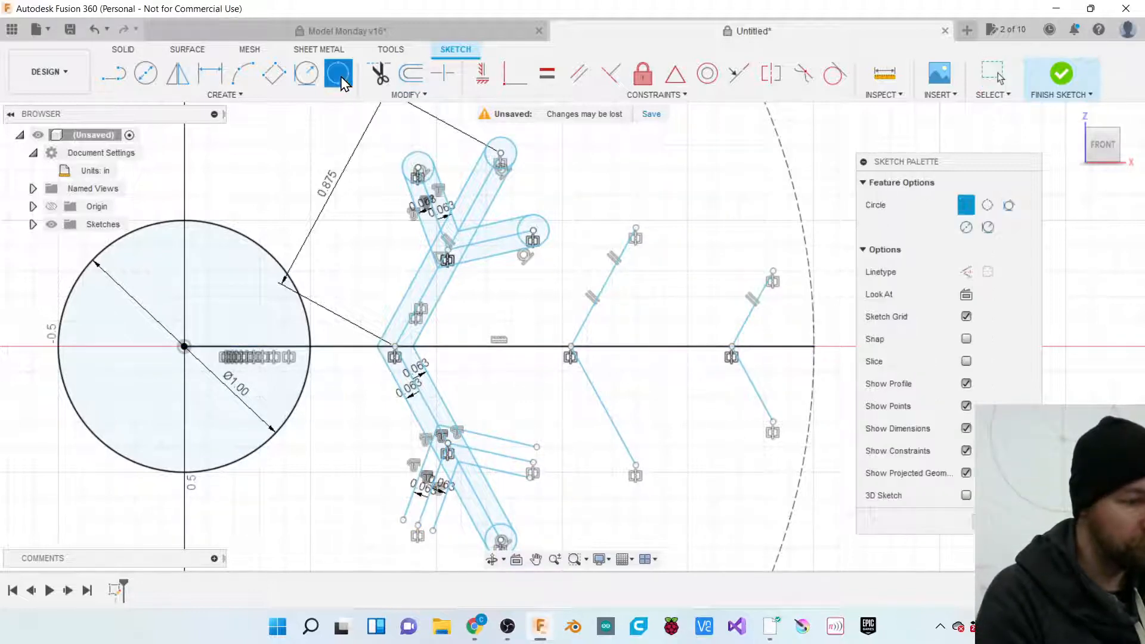
{"action": "left_click", "coordinate": [533, 462]}
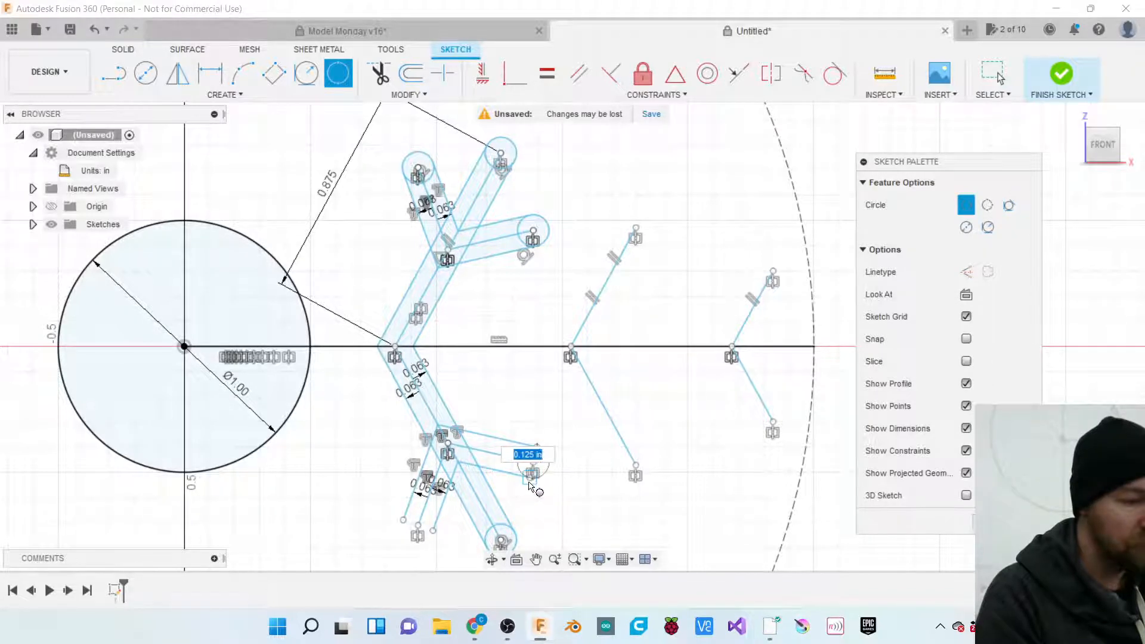
{"action": "left_click", "coordinate": [530, 477]}
{"action": "left_click", "coordinate": [417, 525]}
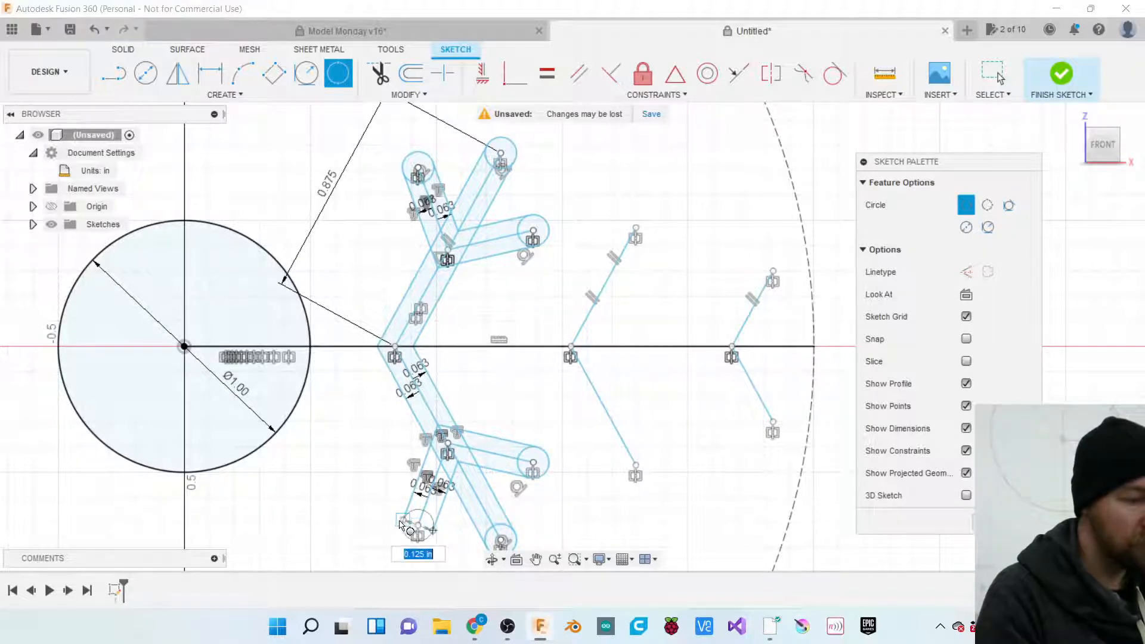
{"action": "left_click", "coordinate": [403, 520]}
Offset the middle V-shaped branch chain by 1/16 in toward the center circle.
{"action": "scroll", "coordinate": [361, 413], "scroll_direction": "down", "scroll_amount": 1}
{"action": "scroll", "coordinate": [361, 413], "scroll_direction": "down", "scroll_amount": 1}
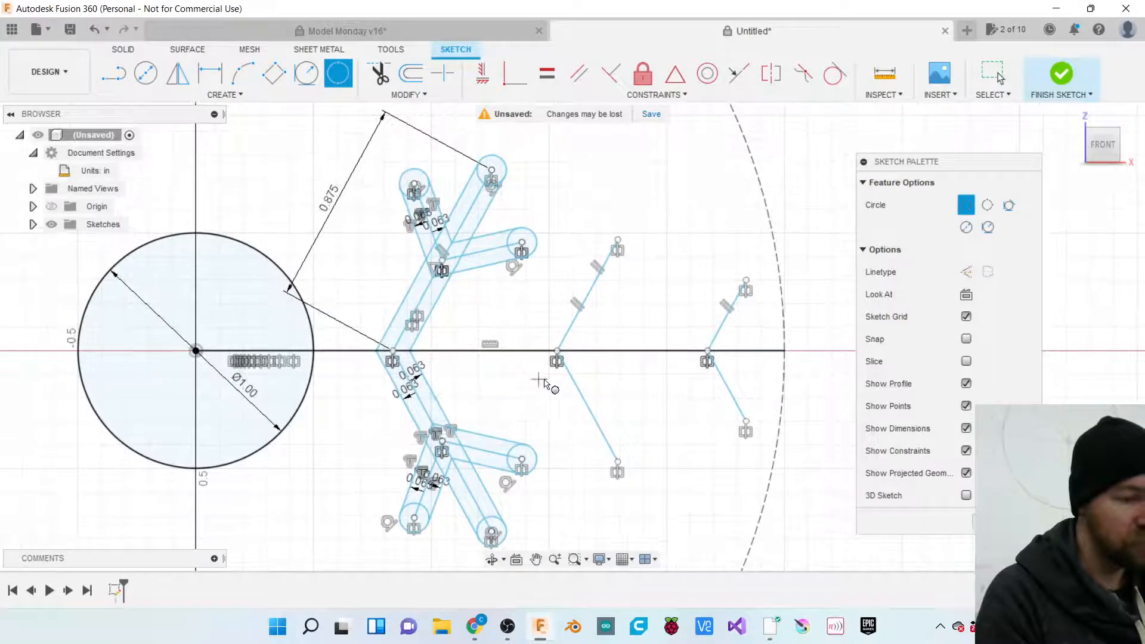
{"action": "key", "text": "o"}
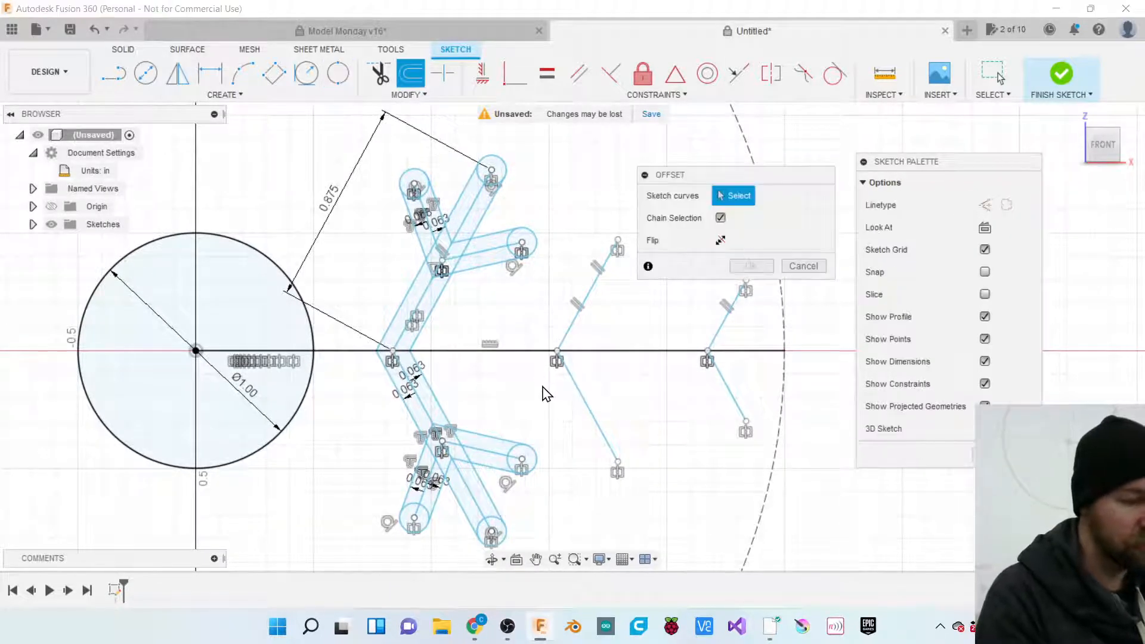
{"action": "left_click", "coordinate": [585, 395]}
{"action": "left_click", "coordinate": [568, 332]}
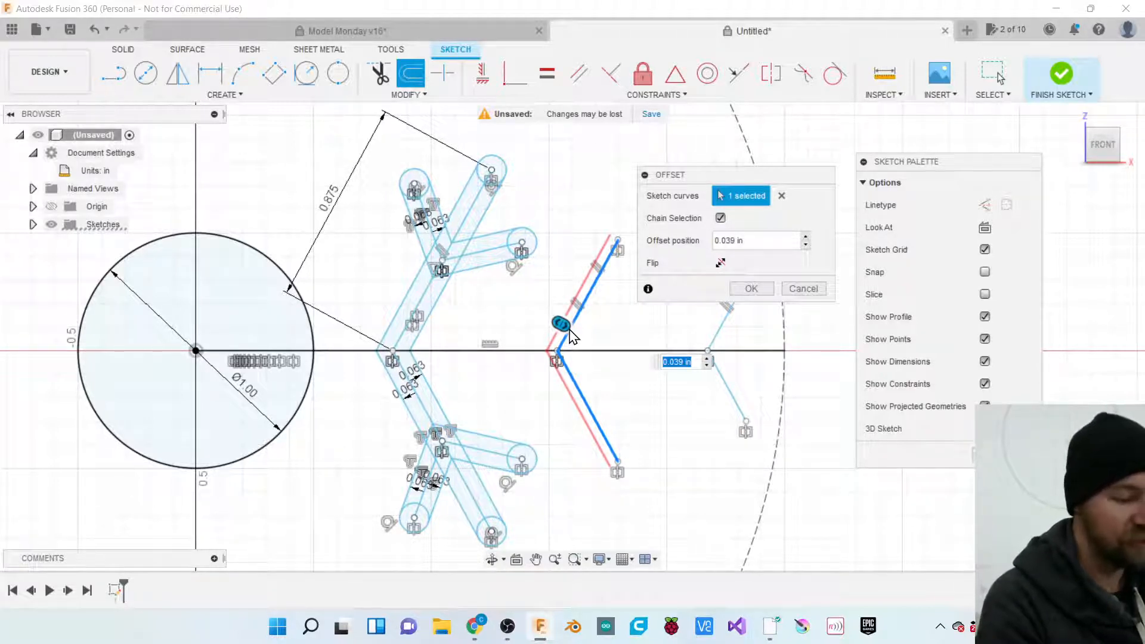
{"action": "type", "text": "1/16"}
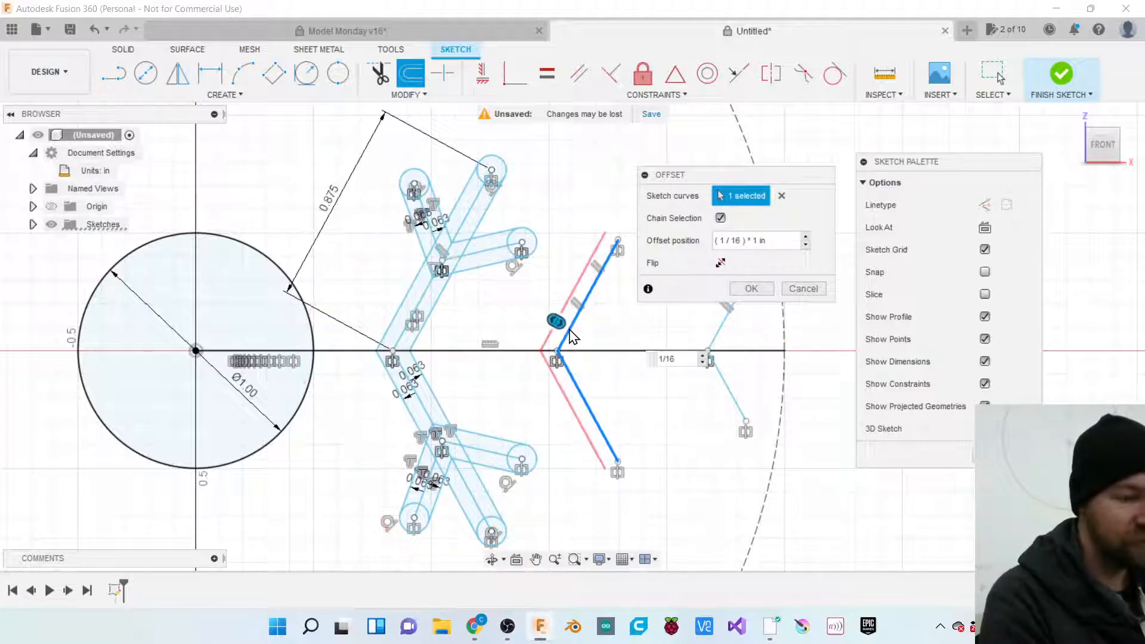
{"action": "key", "text": "Return"}
Offset the middle V-shaped branch chain by 1/16 in on its outer side, away from the center circle.
{"action": "key", "text": "o"}
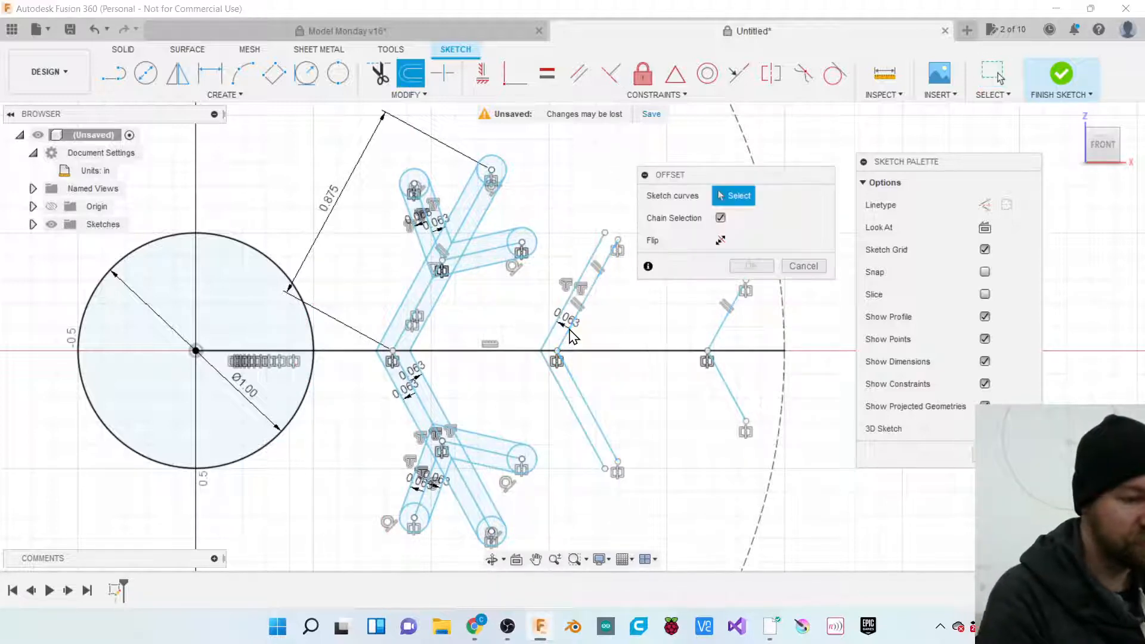
{"action": "left_click", "coordinate": [579, 387]}
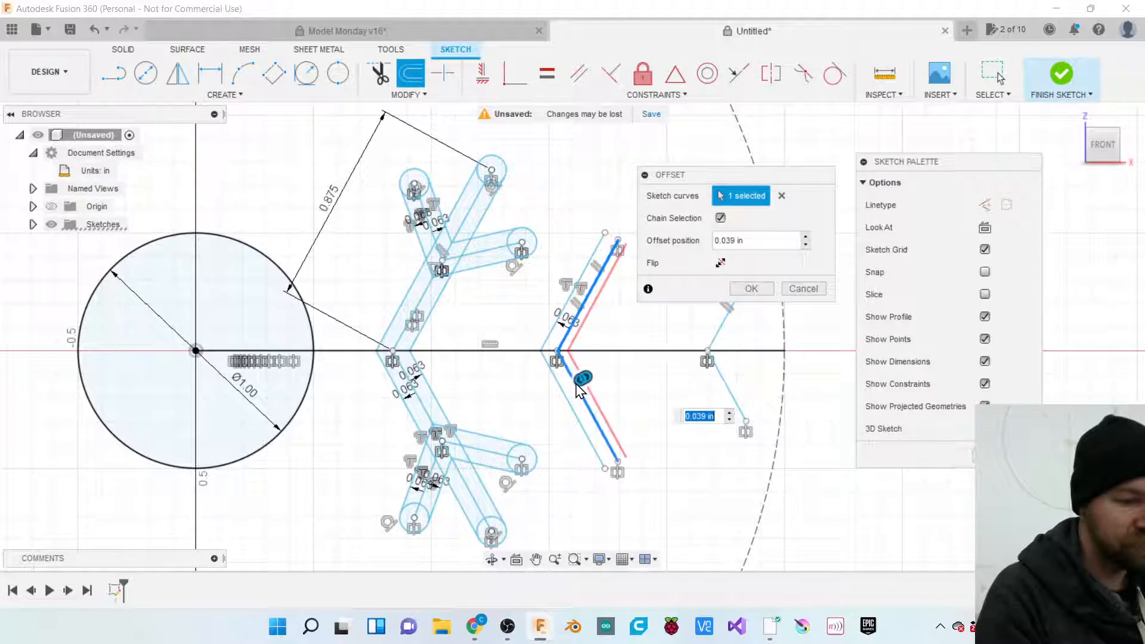
{"action": "type", "text": "-1/16"}
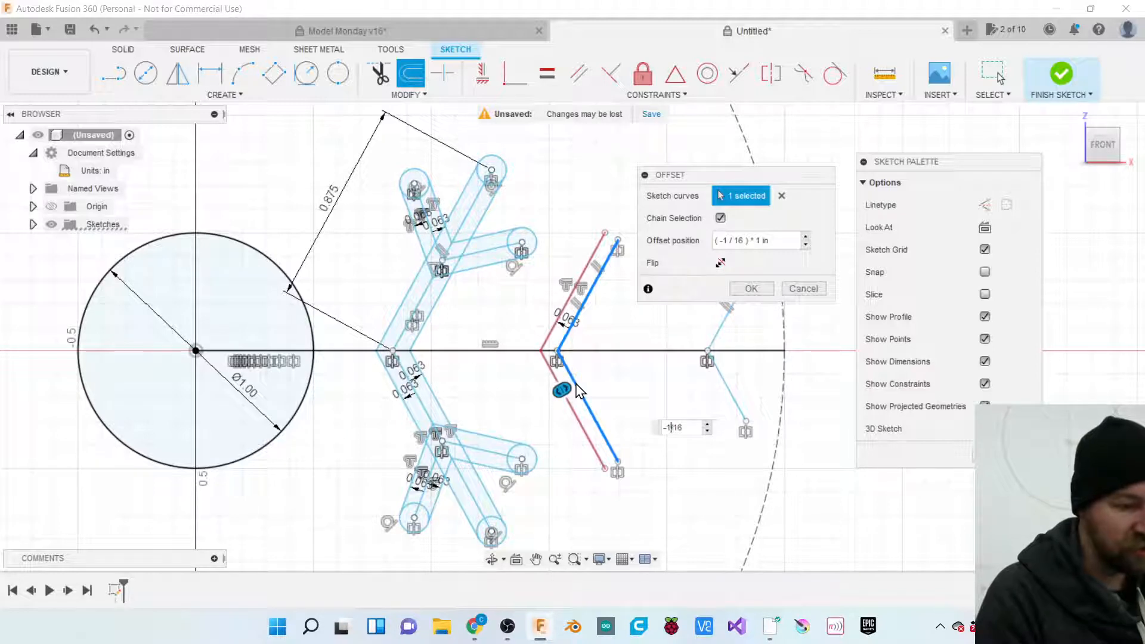
{"action": "key", "text": "BackSpace"}
{"action": "key", "text": "Return"}
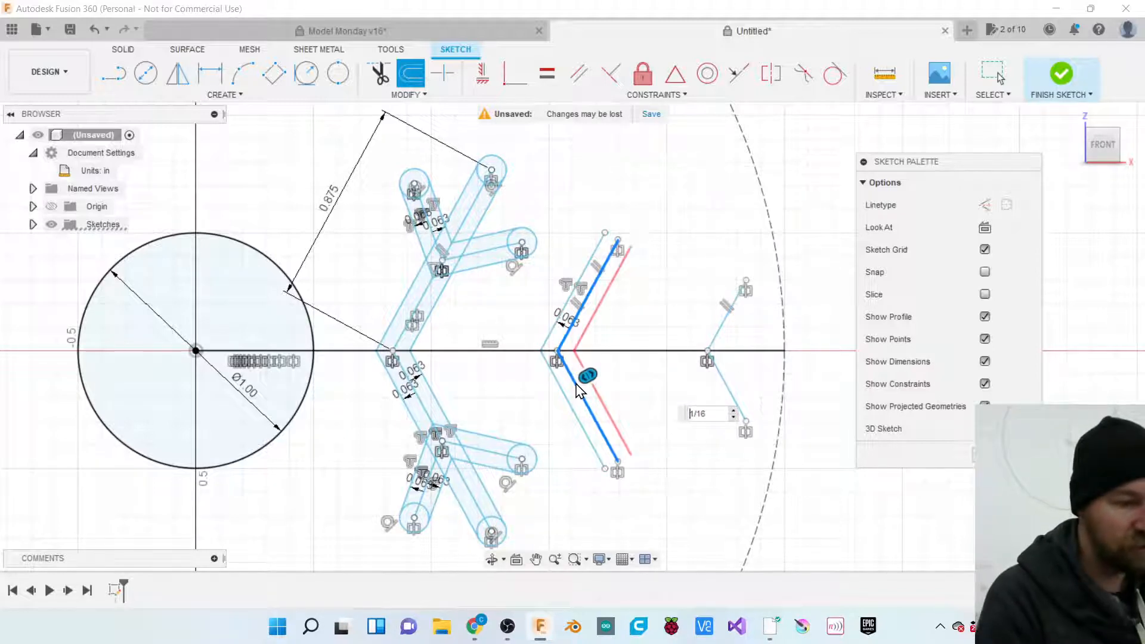
Round both tips of the middle V-shaped branch with 0.125 in 2-point circles spanning its offset endpoints.
{"action": "left_click", "coordinate": [338, 75]}
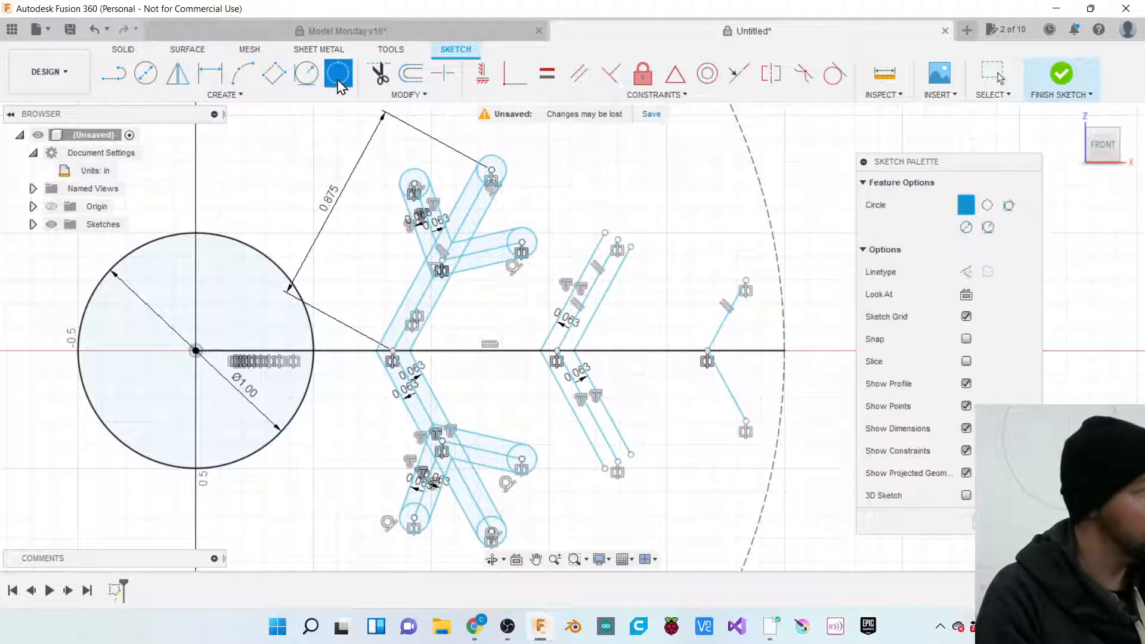
{"action": "left_click", "coordinate": [607, 233]}
{"action": "left_click", "coordinate": [632, 248]}
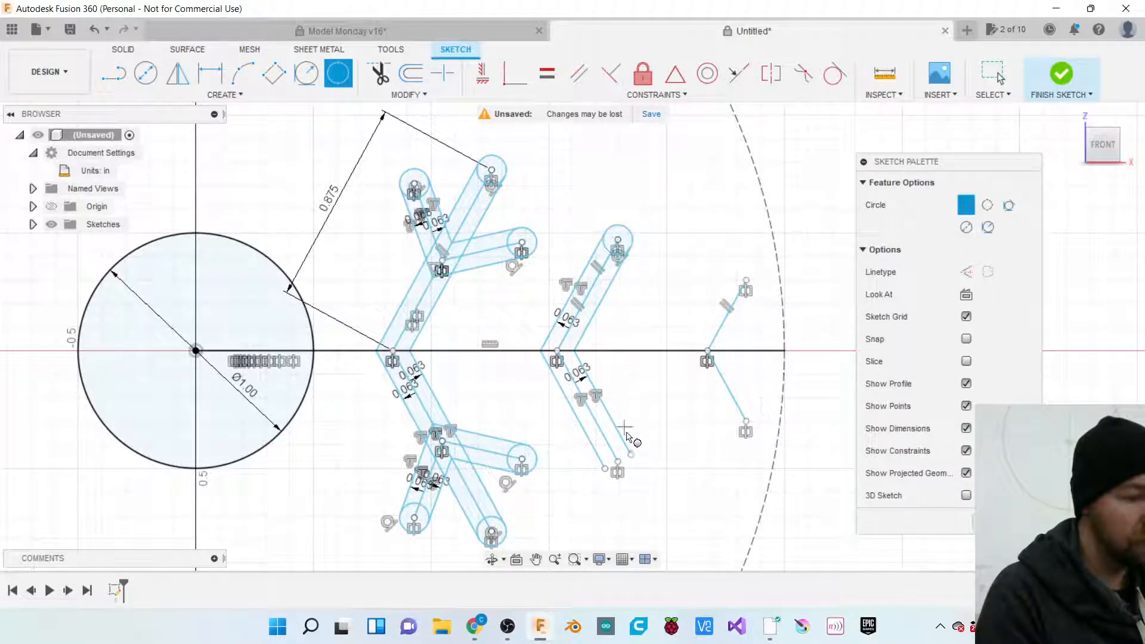
{"action": "left_click", "coordinate": [603, 469]}
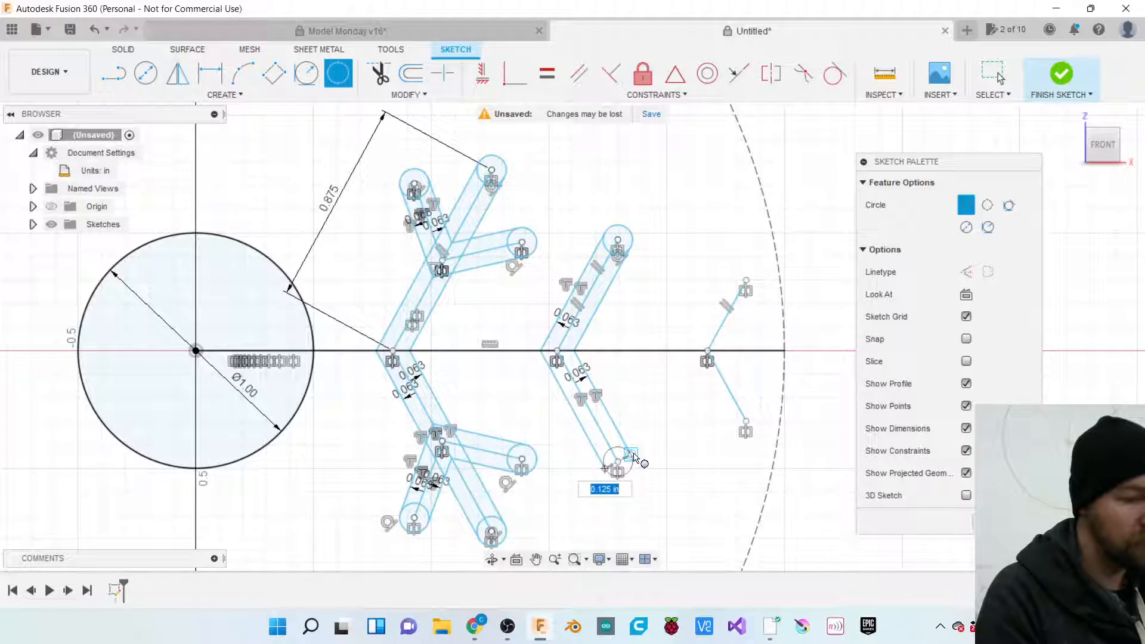
{"action": "left_click", "coordinate": [631, 454]}
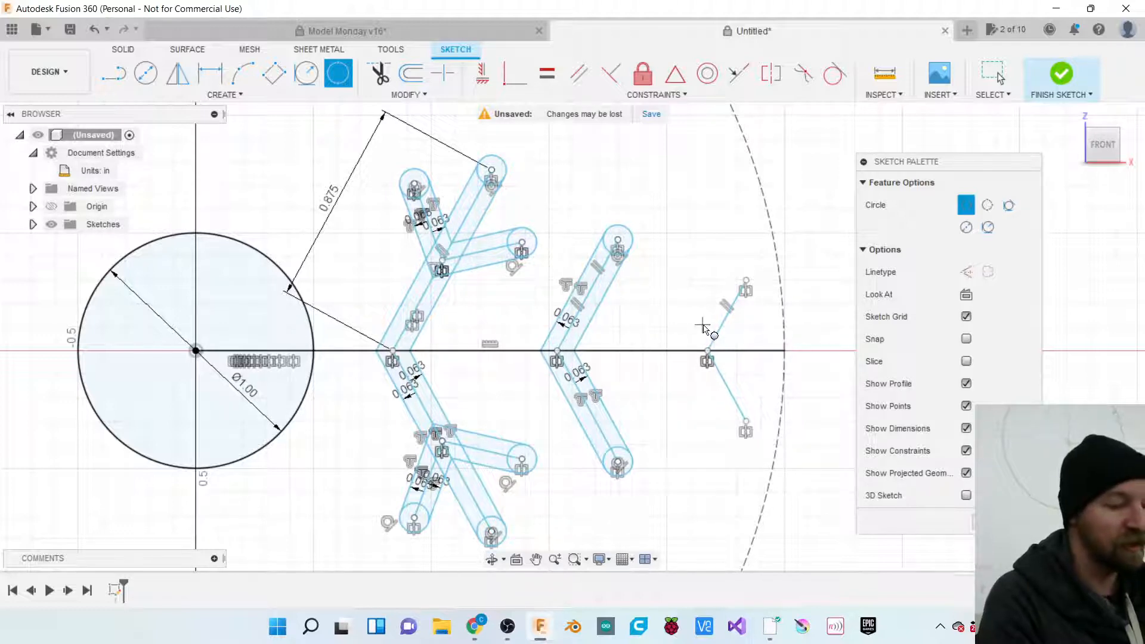
{"action": "key", "text": "Escape"}
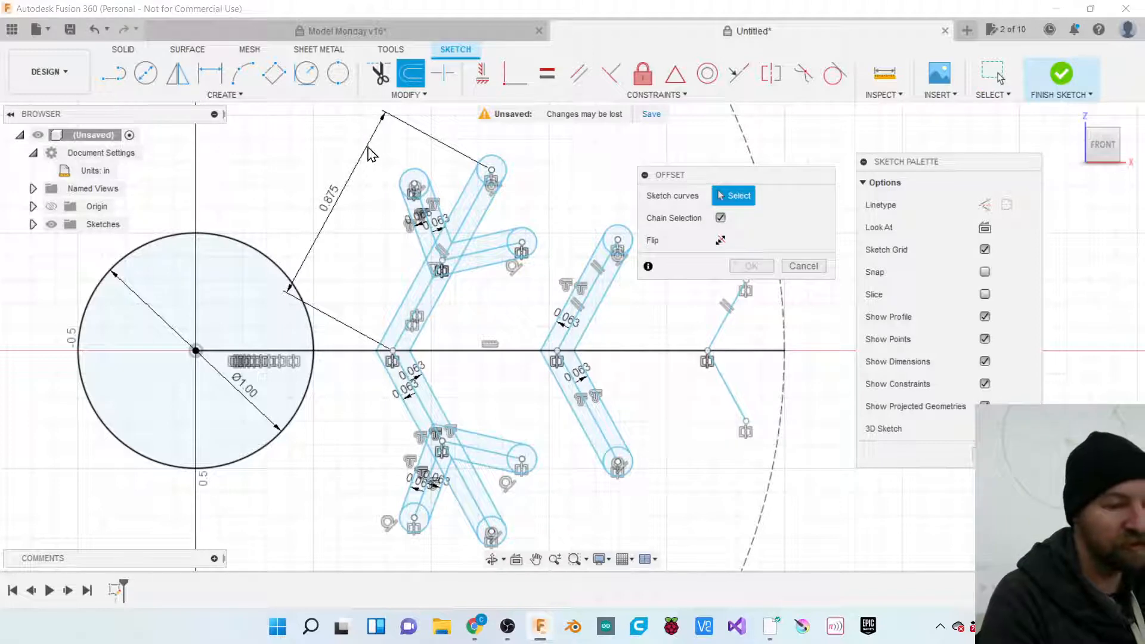
Offset the outermost V-shaped branch chain by 1/16 in on its outer side, away from the center circle.
{"action": "left_click", "coordinate": [720, 327]}
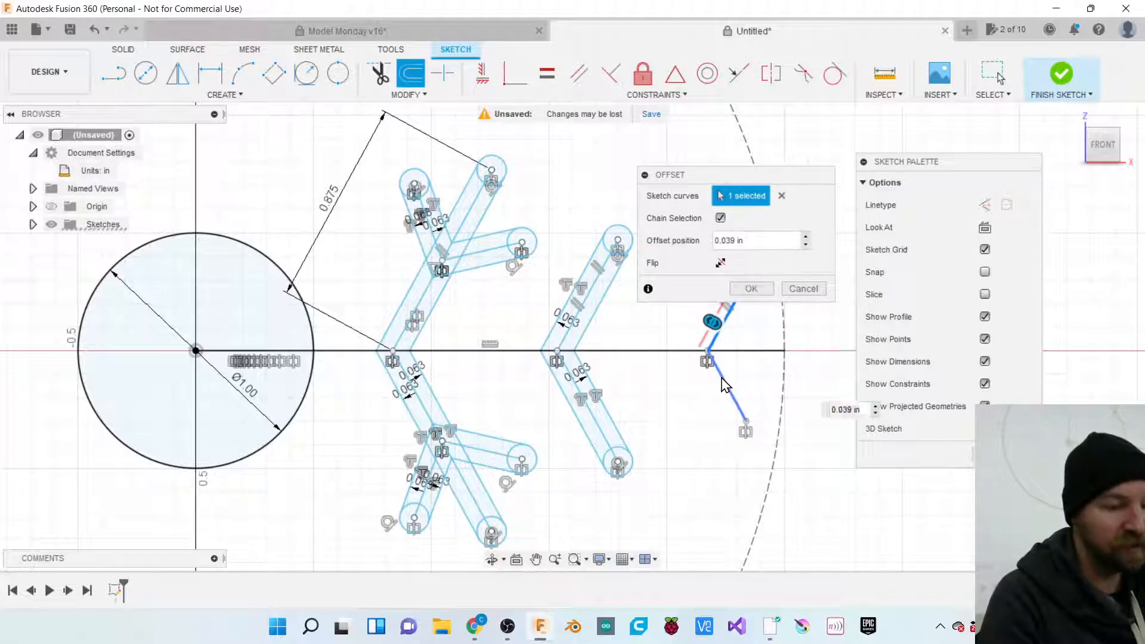
{"action": "scroll", "coordinate": [608, 411], "scroll_direction": "down", "scroll_amount": 1}
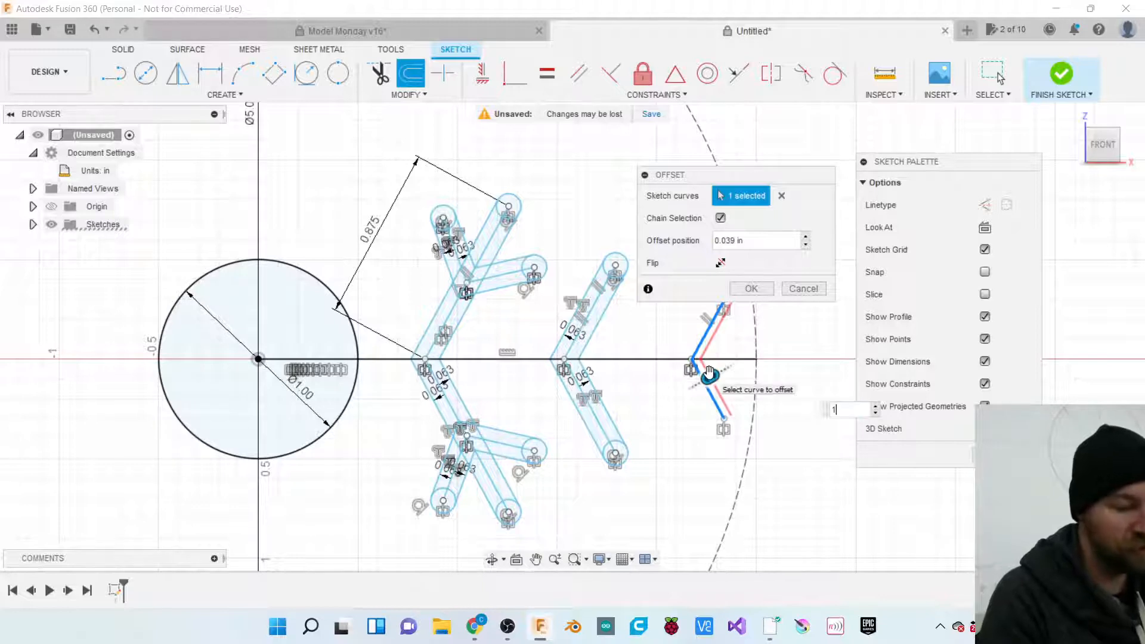
{"action": "type", "text": "6"}
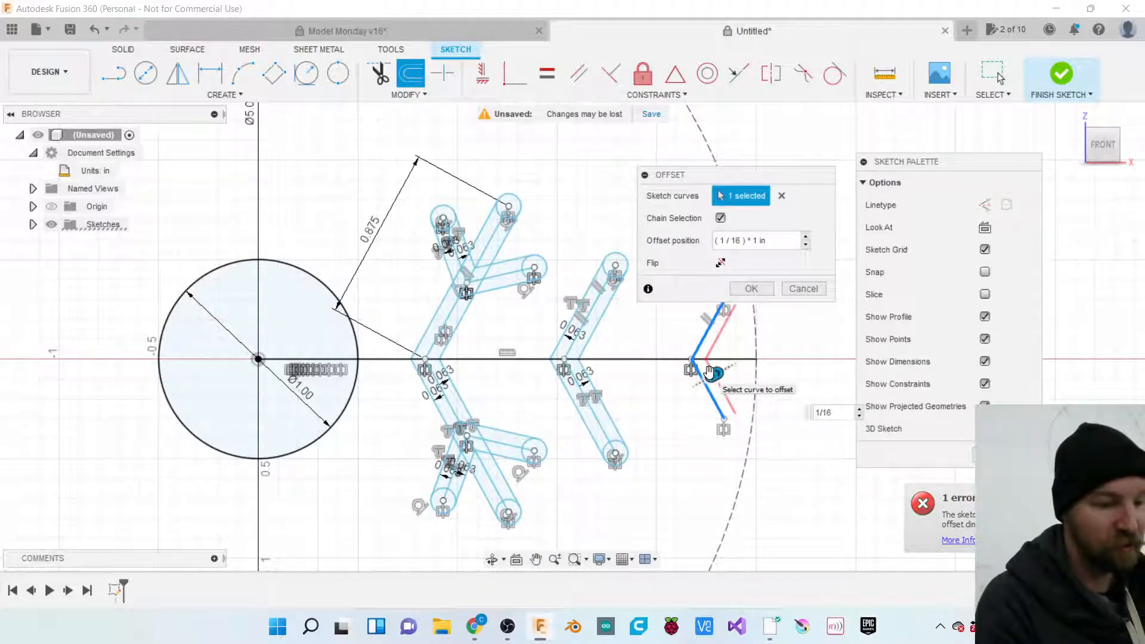
{"action": "key", "text": "Return"}
Offset the original outermost V-shaped chain by -1/16 in on its inner side, toward the center circle.
{"action": "key", "text": "o"}
{"action": "left_click", "coordinate": [701, 345]}
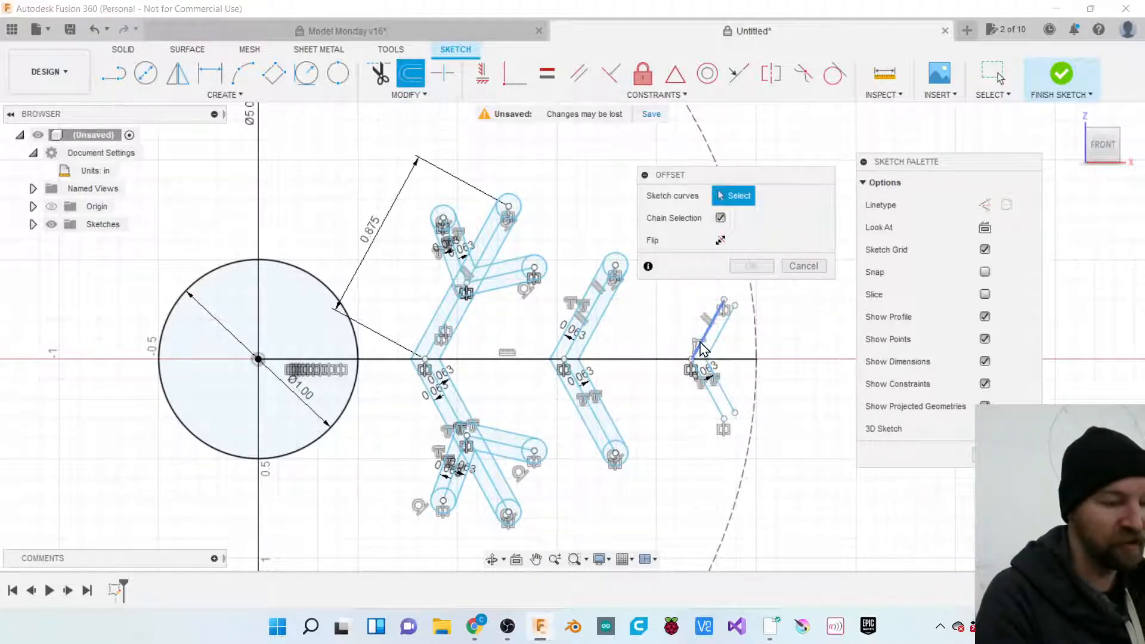
{"action": "left_click", "coordinate": [713, 382]}
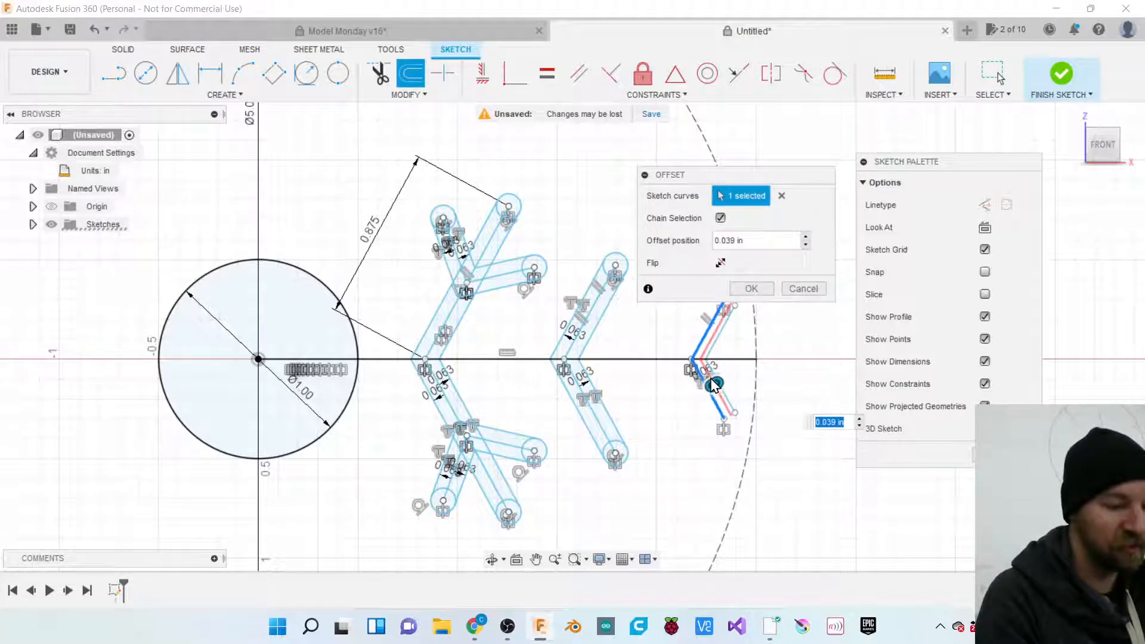
{"action": "key", "text": "BackSpace"}
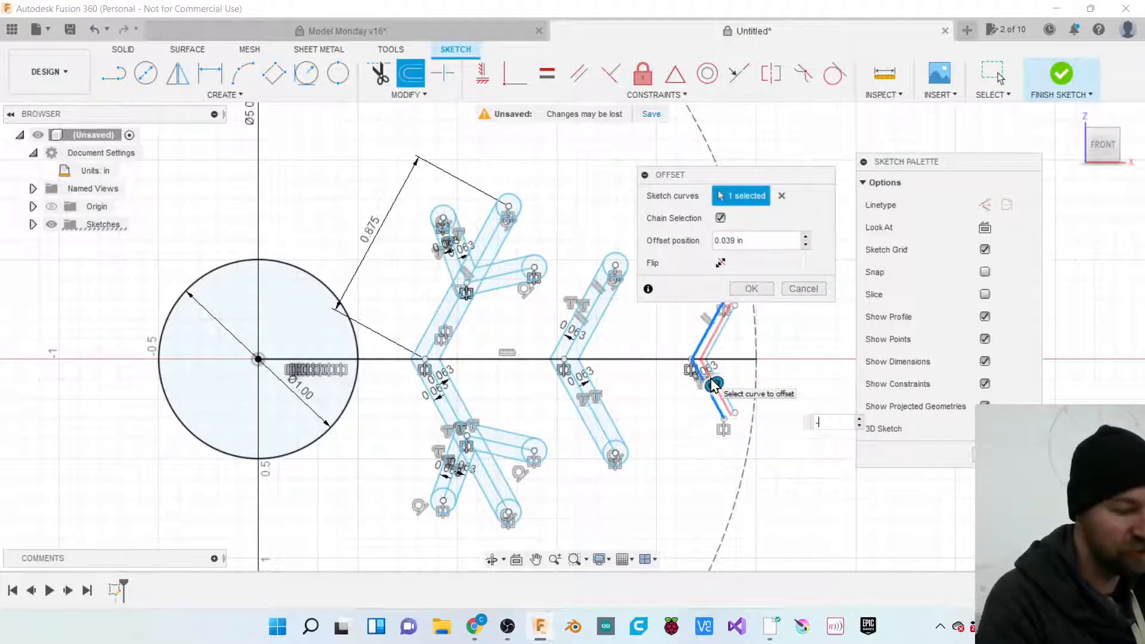
{"action": "type", "text": "-1/16"}
{"action": "key", "text": "Return"}
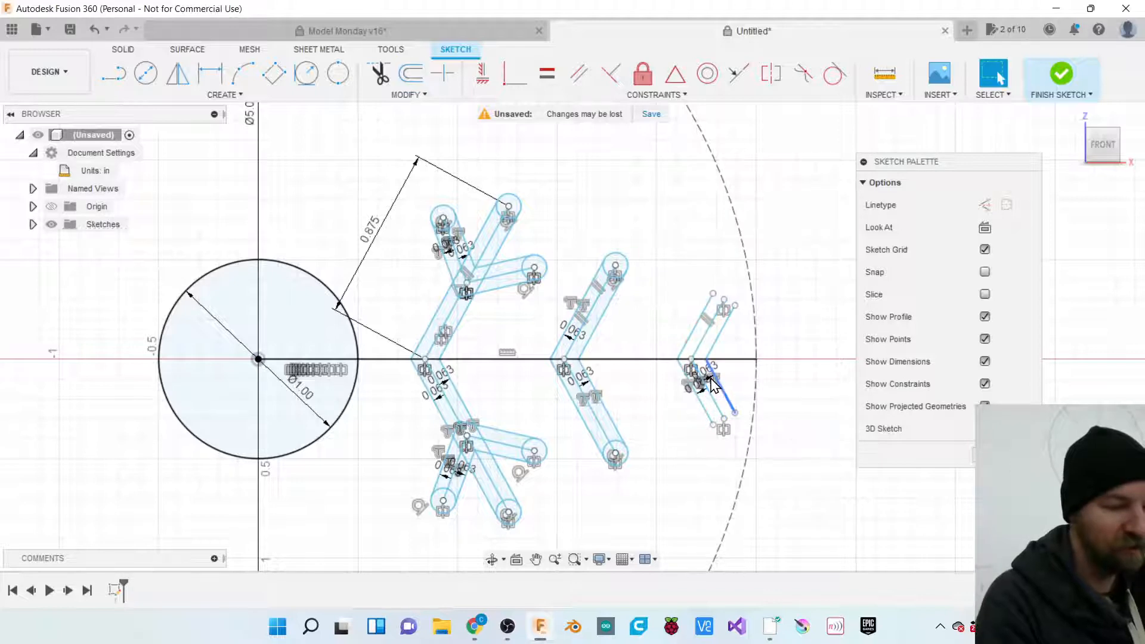
Round both tips of the outermost V-shaped branch with 0.125 in 2-point circles across its offset endpoints.
{"action": "left_click", "coordinate": [338, 73]}
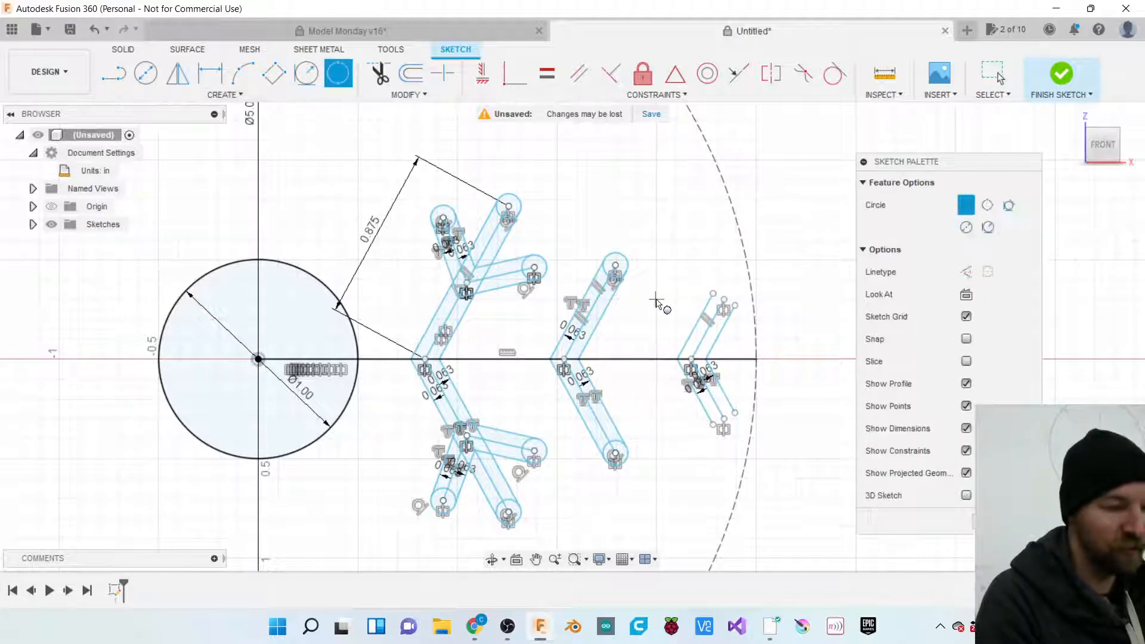
{"action": "left_click", "coordinate": [723, 300]}
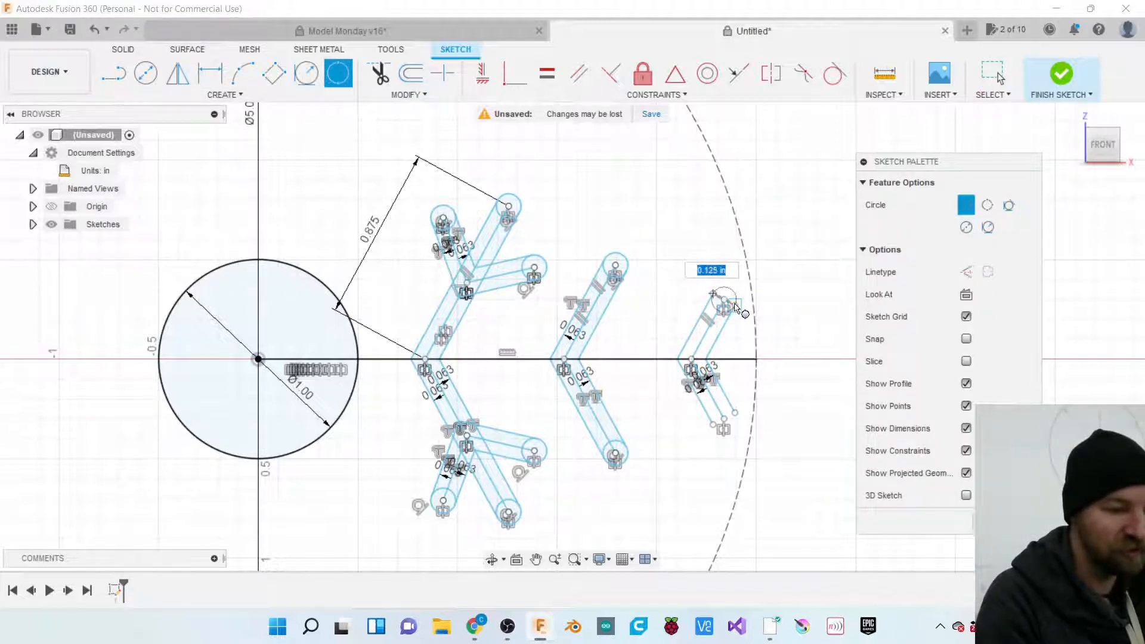
{"action": "left_click", "coordinate": [735, 305]}
{"action": "left_click", "coordinate": [724, 418]}
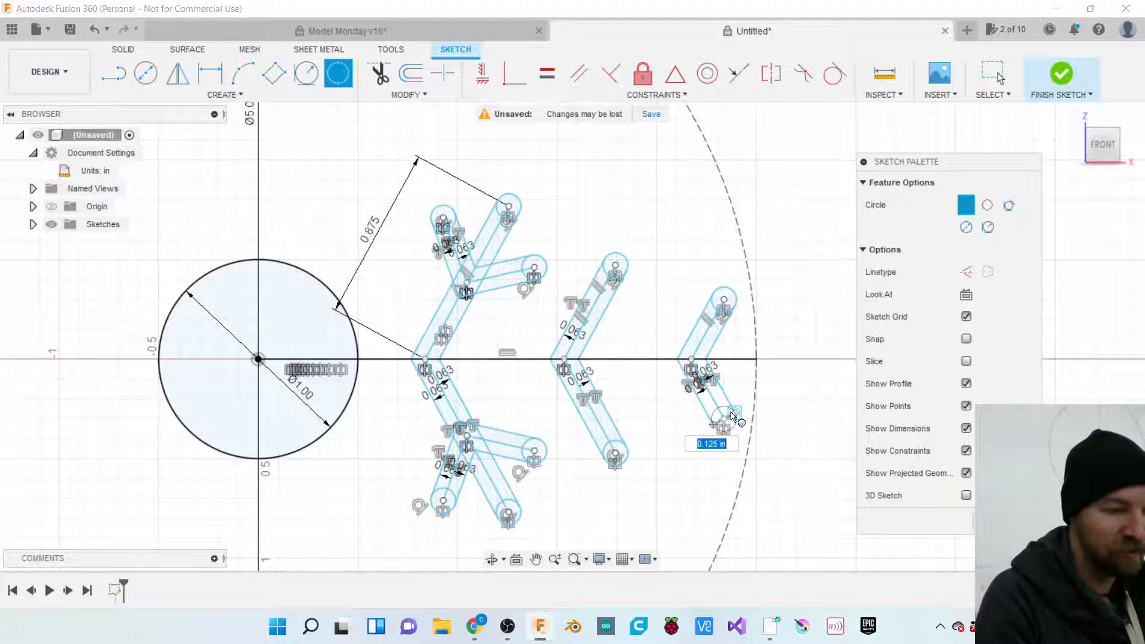
{"action": "left_click", "coordinate": [735, 416]}
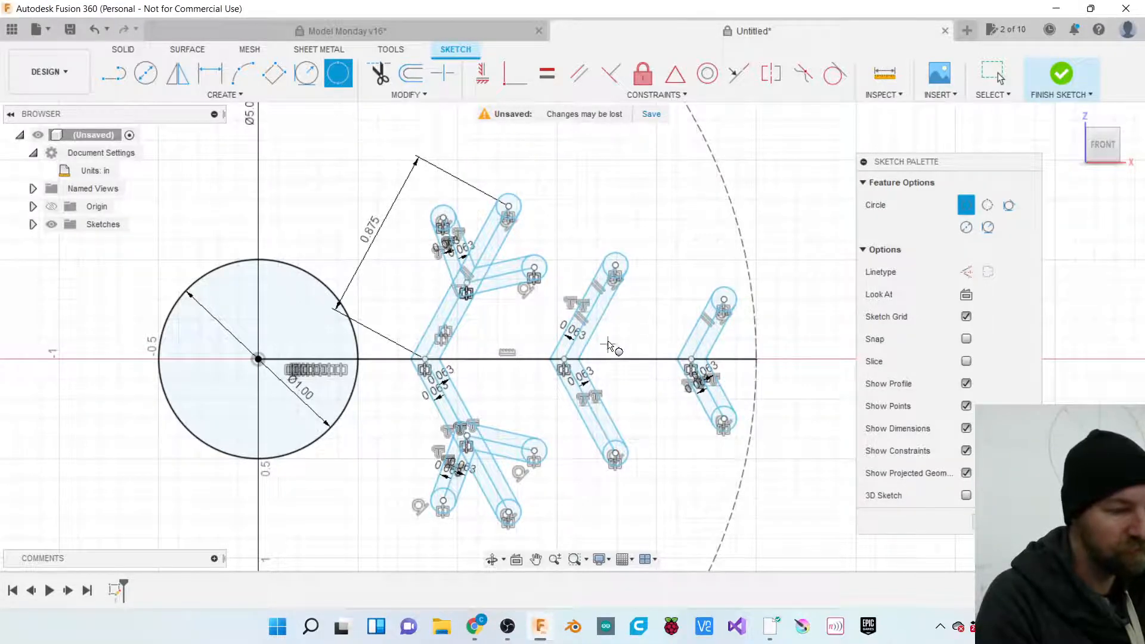
{"action": "scroll", "coordinate": [608, 339], "scroll_direction": "up", "scroll_amount": 1}
{"action": "scroll", "coordinate": [376, 360], "scroll_direction": "down", "scroll_amount": 1}
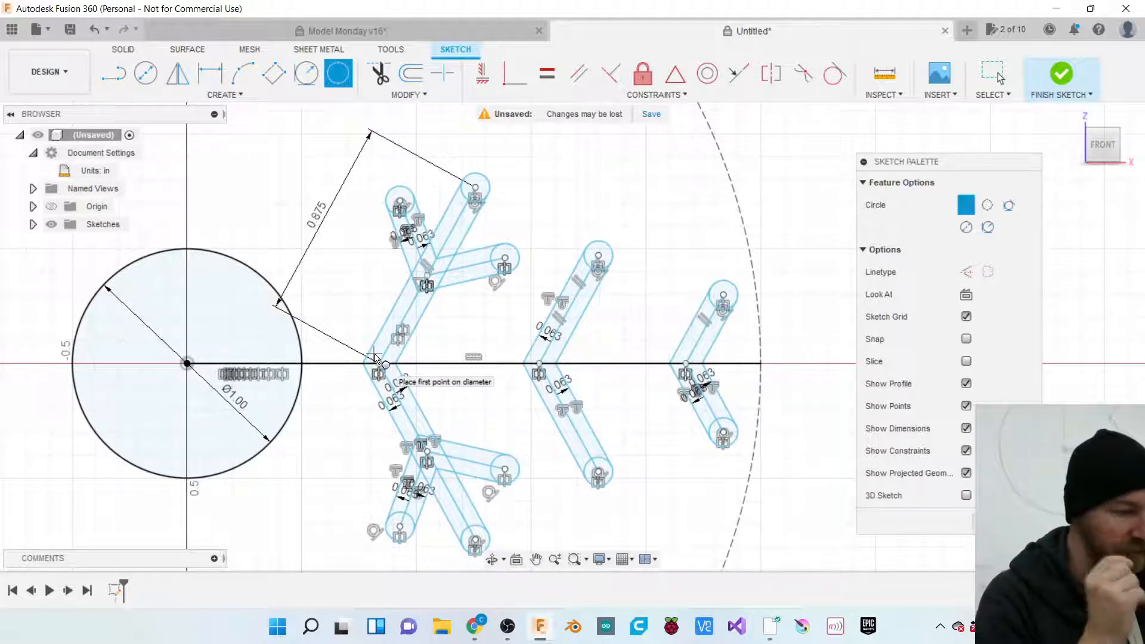
{"action": "key", "text": "Escape"}
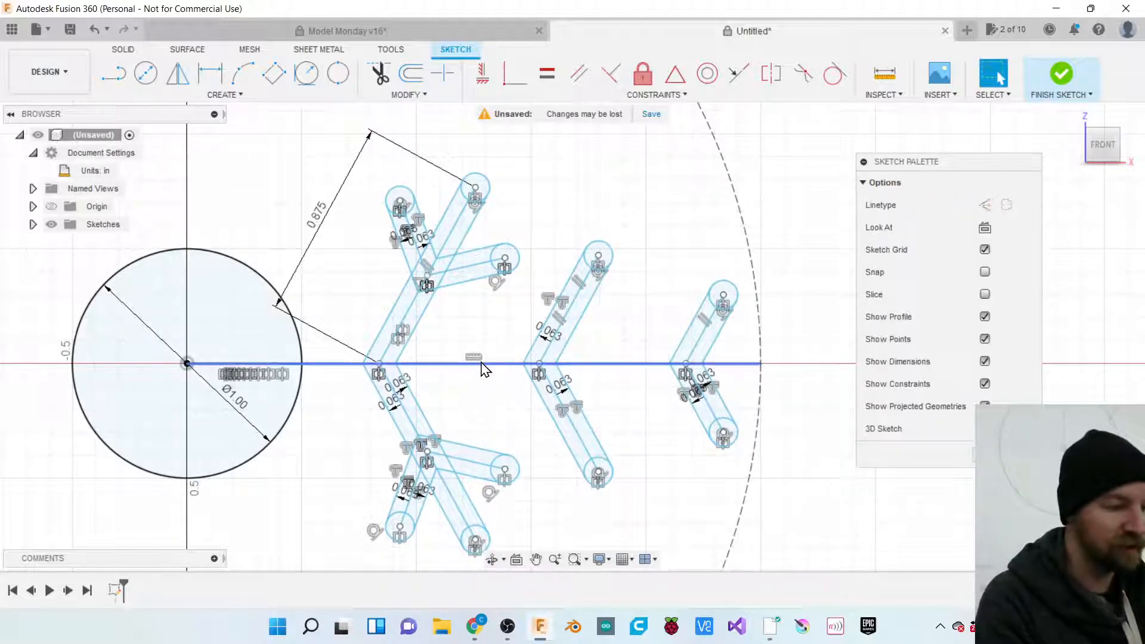
Offset the arm's horizontal center line by 1/16 in on its upper side.
{"action": "left_click", "coordinate": [482, 365]}
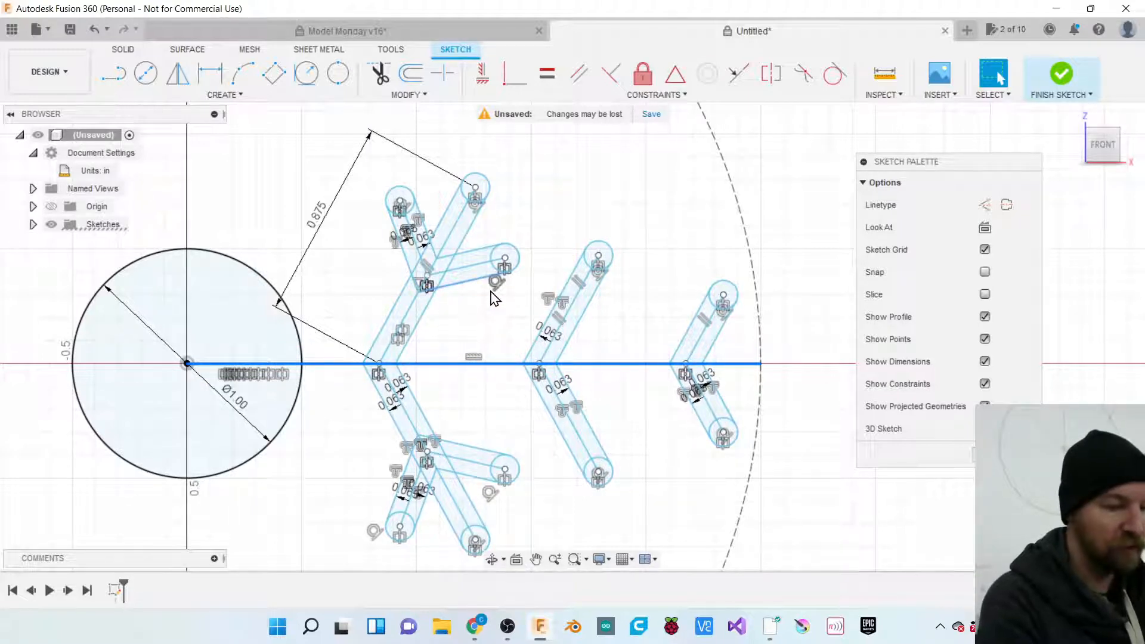
{"action": "type", "text": "o1/16"}
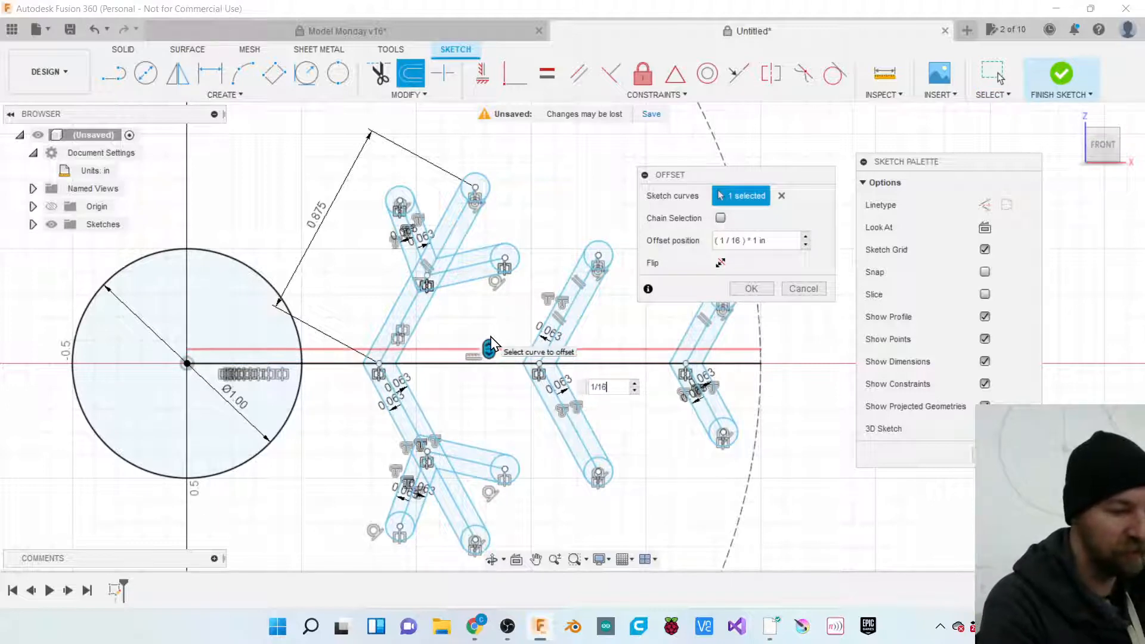
{"action": "key", "text": "Return"}
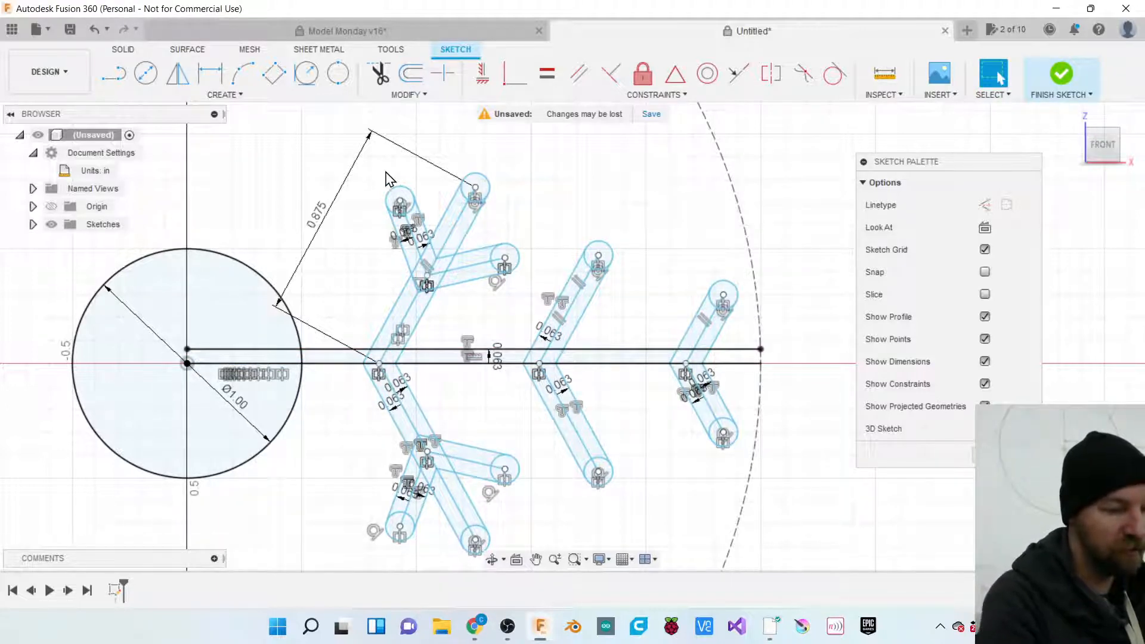
Offset the arm's horizontal center line by -1/16 in on its lower side.
{"action": "key", "text": "o"}
{"action": "left_click", "coordinate": [432, 363]}
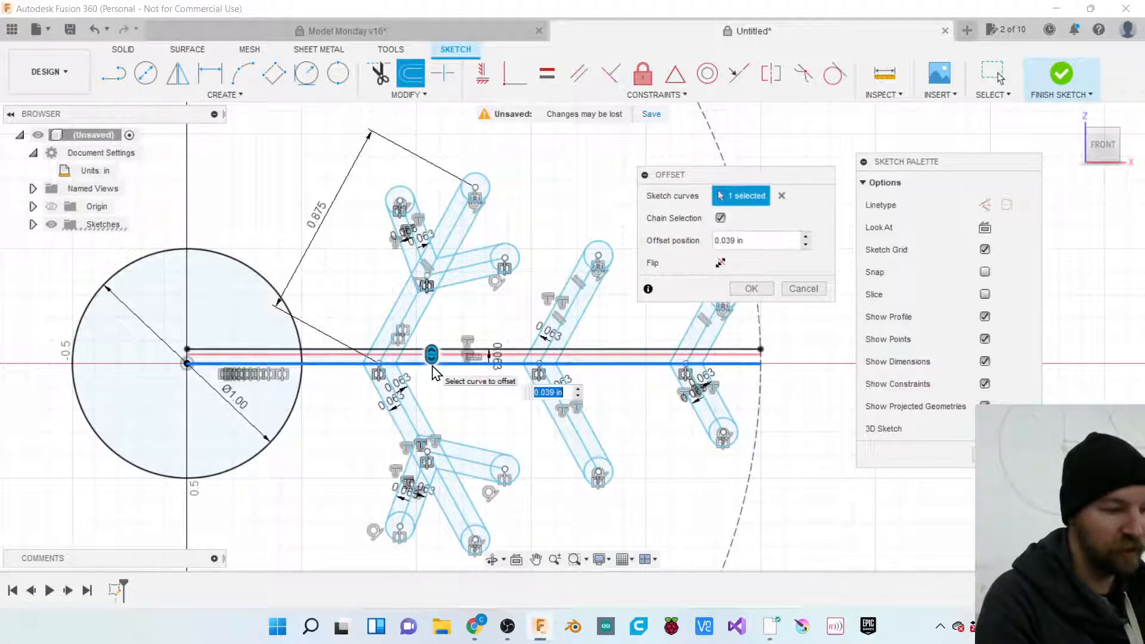
{"action": "key", "text": "BackSpace"}
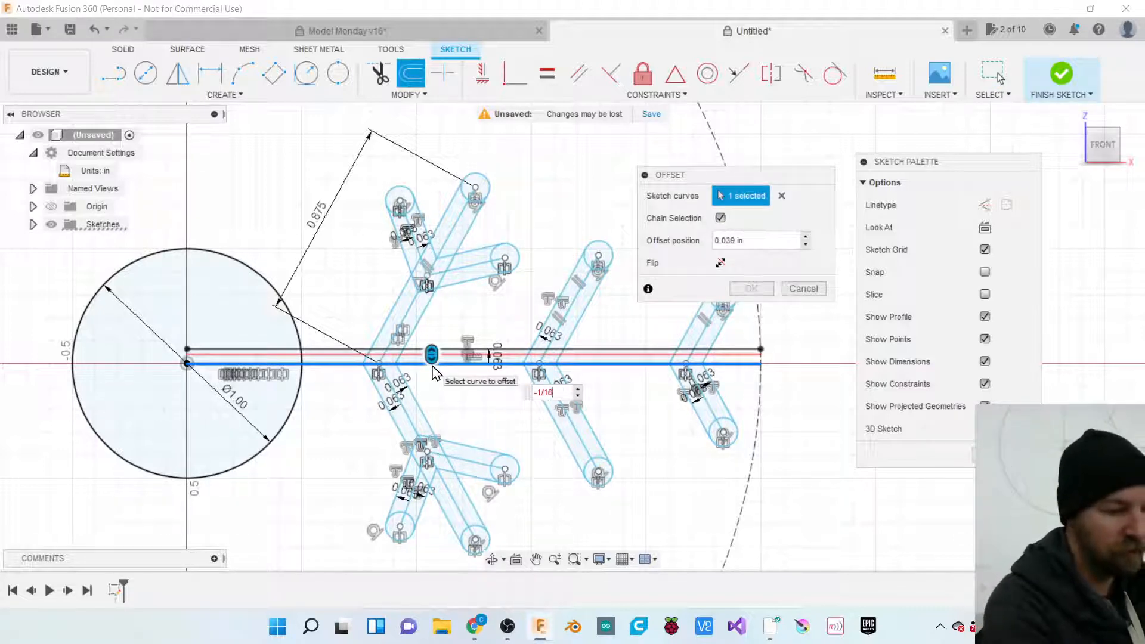
{"action": "key", "text": "Return"}
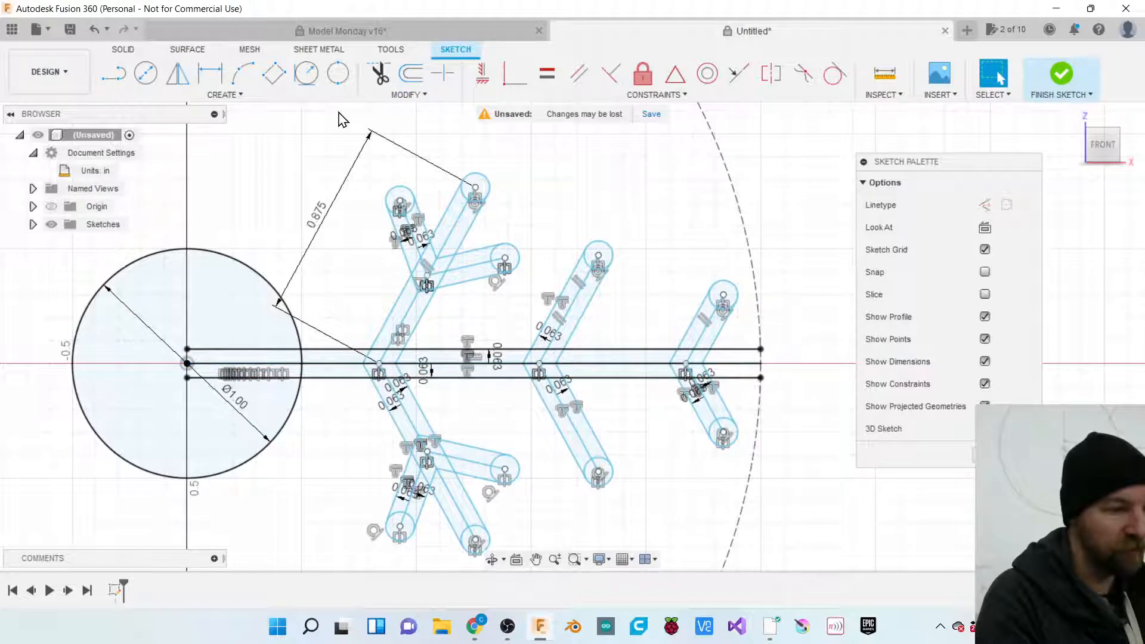
Round the outer end of the thickened center arm with a 2-point circle across its two offset endpoints.
{"action": "left_click", "coordinate": [338, 72]}
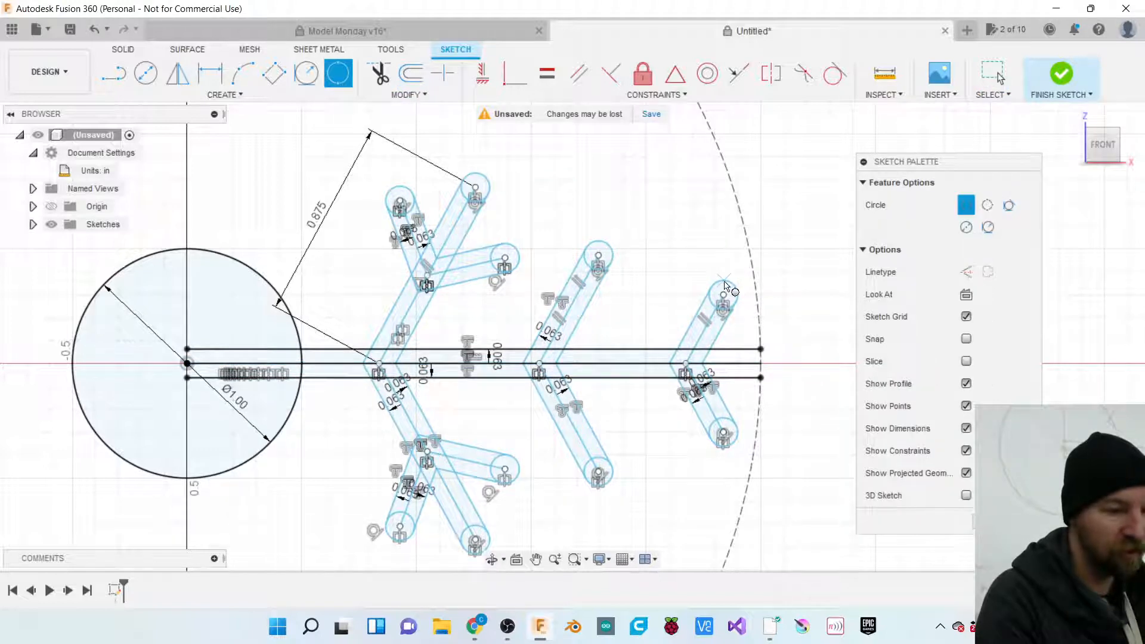
{"action": "left_click", "coordinate": [761, 349]}
{"action": "left_click", "coordinate": [761, 378]}
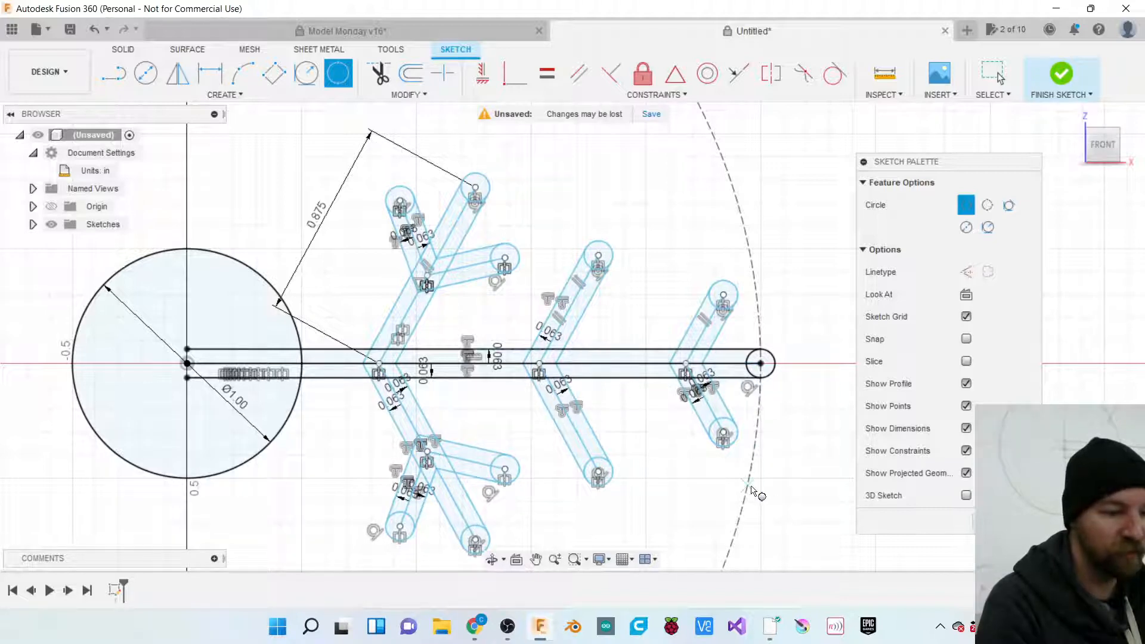
{"action": "key", "text": "Escape"}
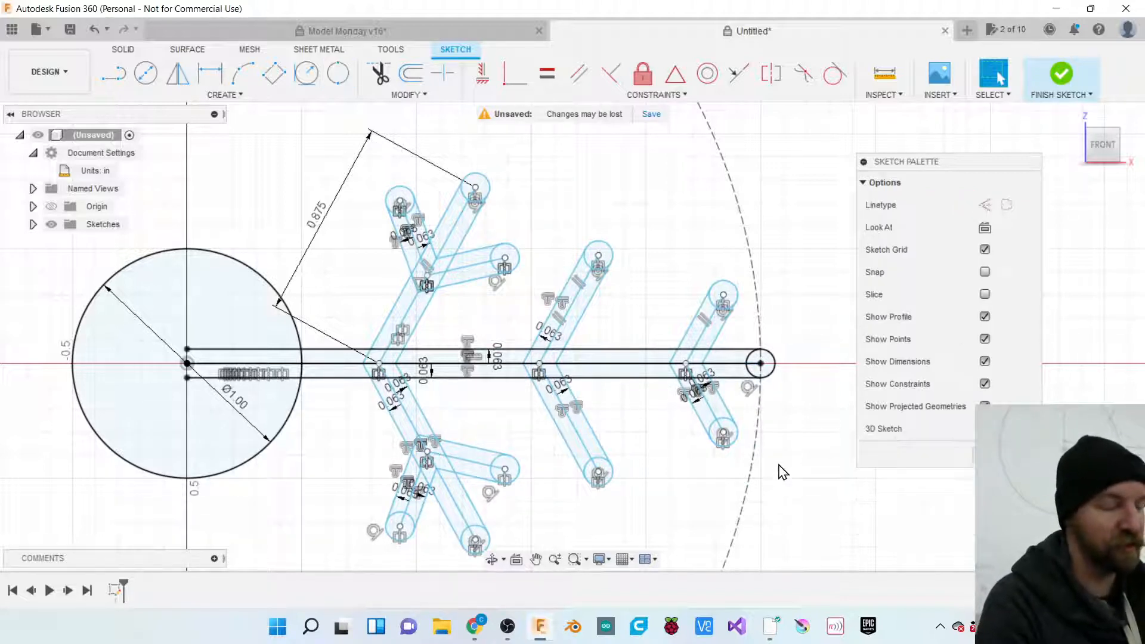
{"action": "scroll", "coordinate": [799, 471], "scroll_direction": "down", "scroll_amount": 1}
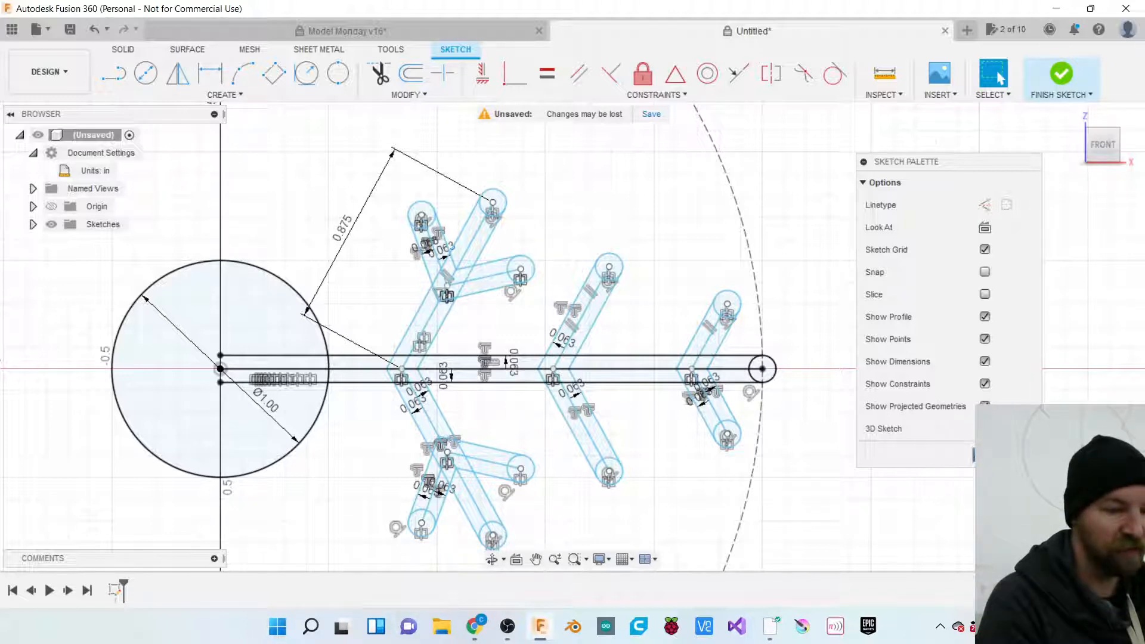
Create a new design and start a sketch on the horizontal top-view plane.
{"action": "left_click", "coordinate": [967, 31]}
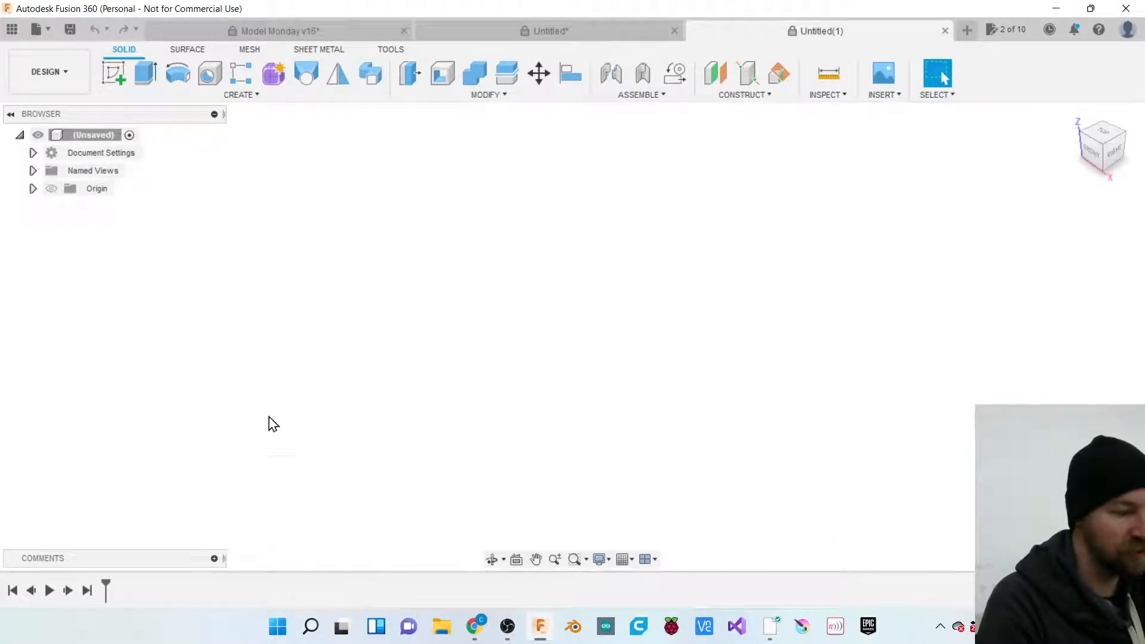
{"action": "left_click", "coordinate": [113, 72]}
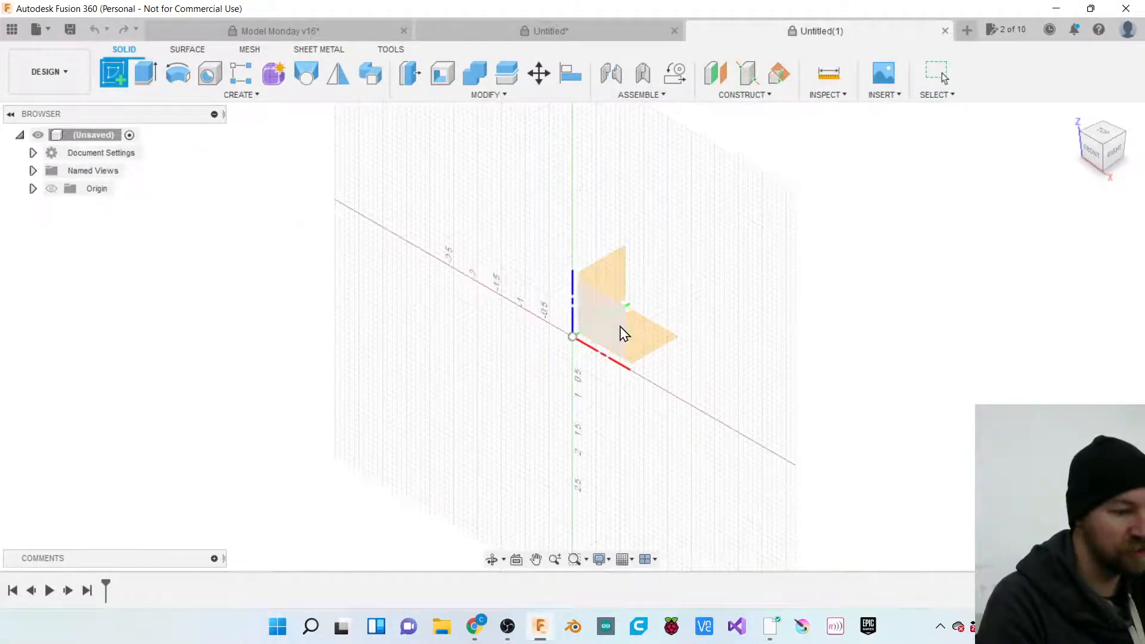
{"action": "left_click", "coordinate": [639, 338]}
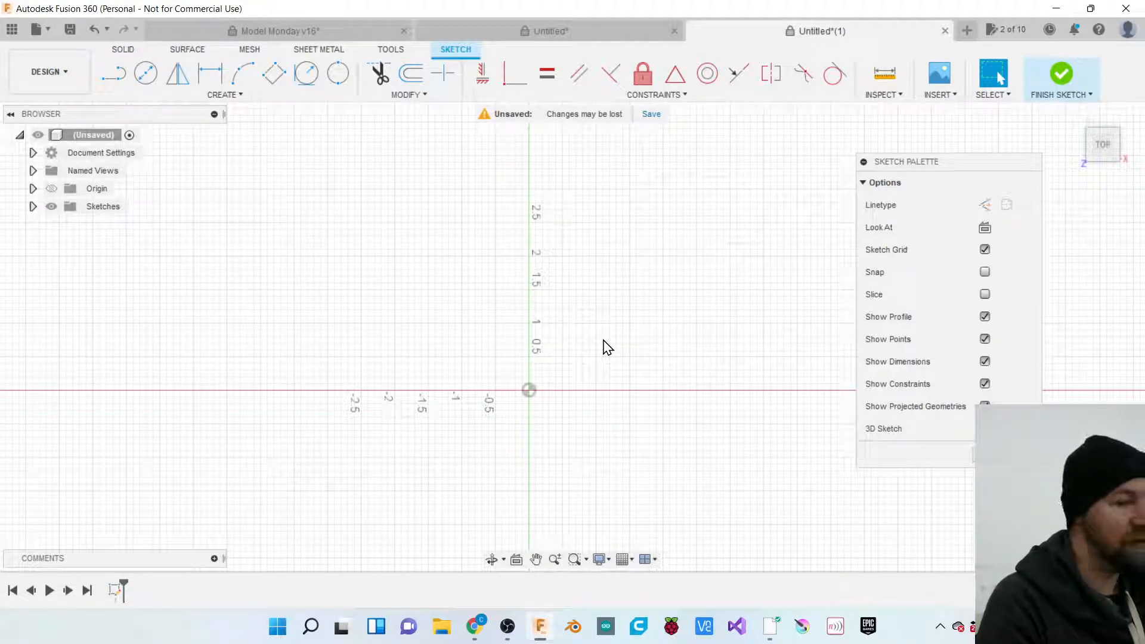
Sketch a horizontal line from the origin along the positive X axis, plus one angled branch line rising outward from it.
{"action": "key", "text": "l"}
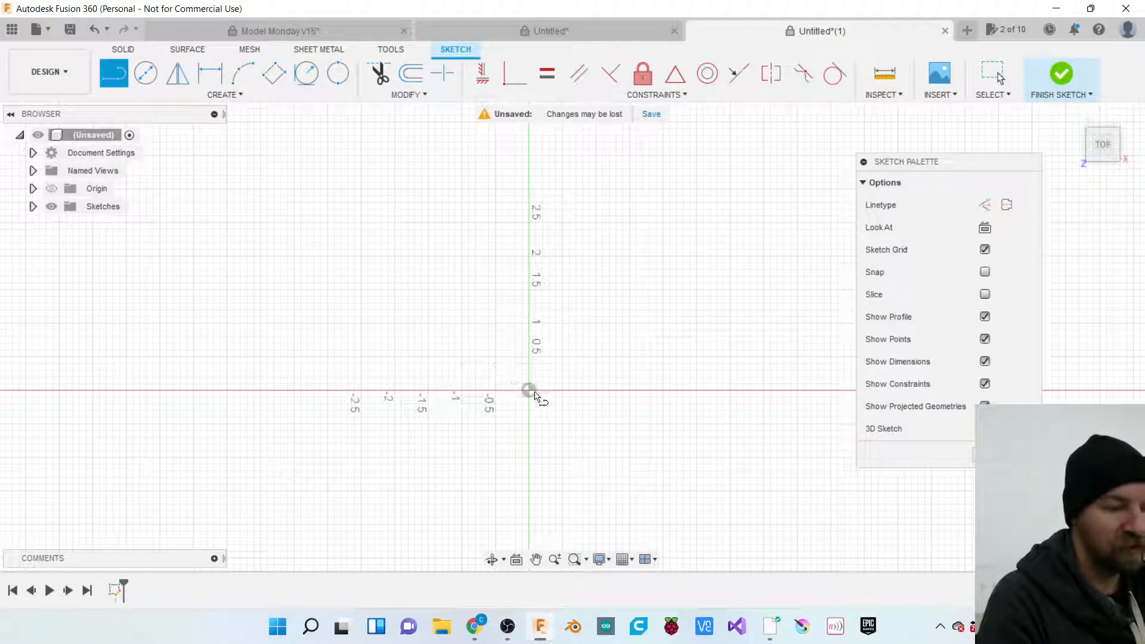
{"action": "left_click", "coordinate": [529, 390]}
{"action": "left_click", "coordinate": [723, 390]}
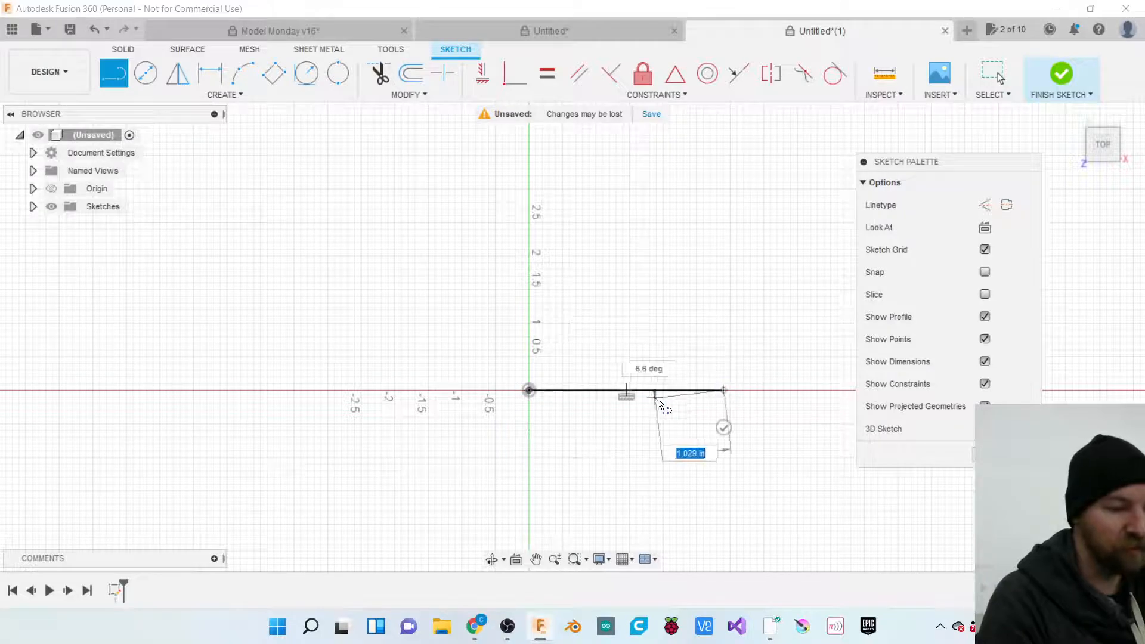
{"action": "key", "text": "Escape"}
{"action": "left_click", "coordinate": [584, 391]}
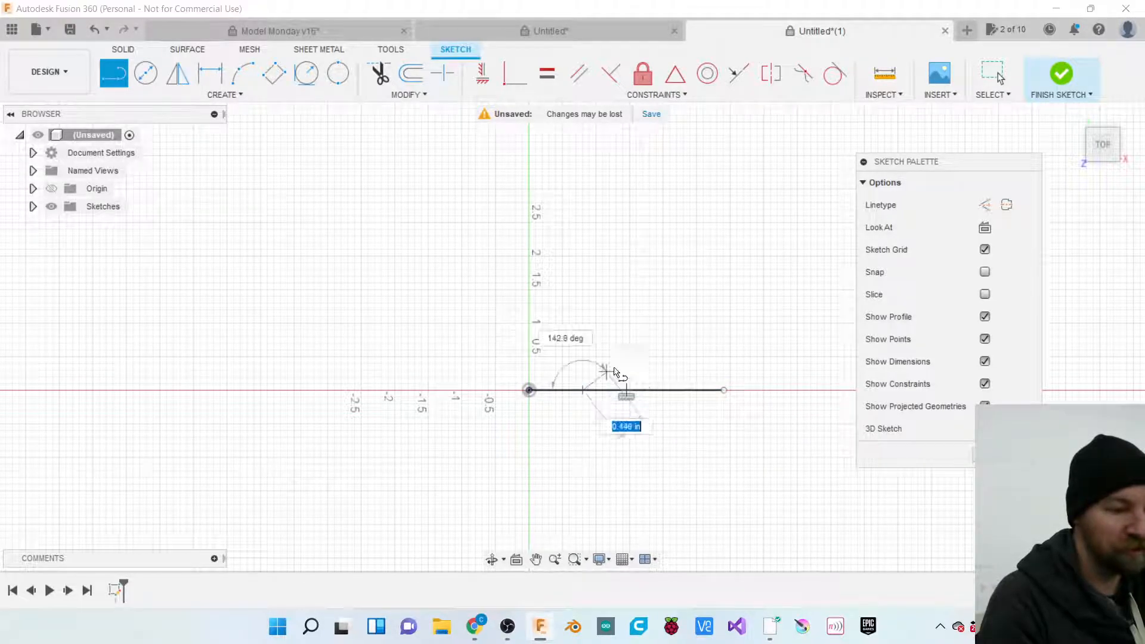
{"action": "left_click", "coordinate": [642, 340]}
{"action": "key", "text": "Escape"}
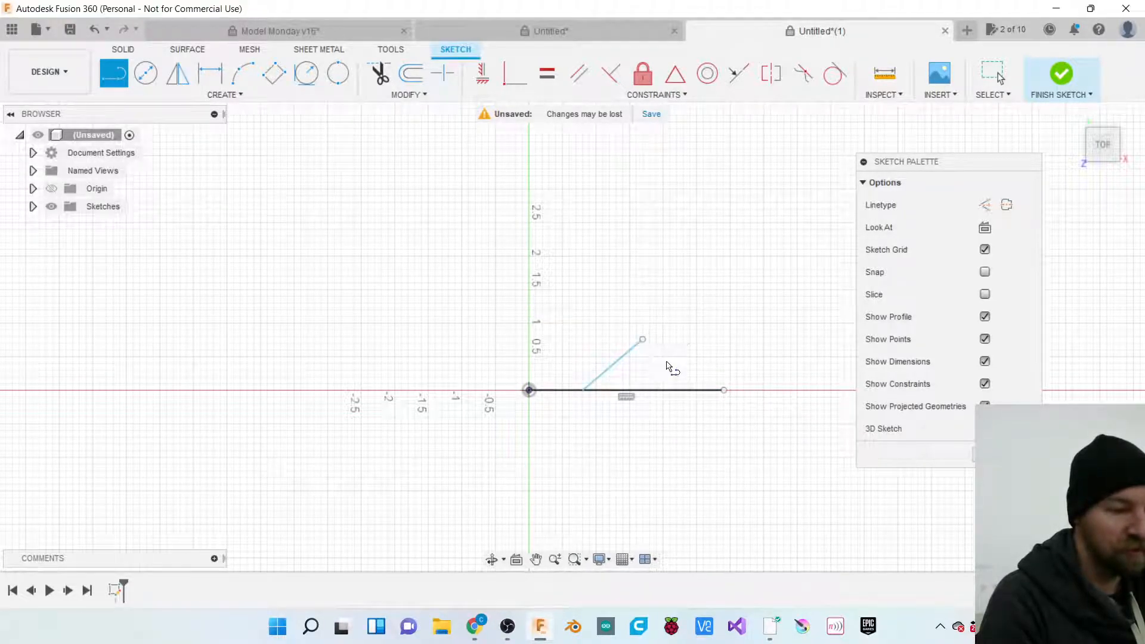
Mirror the angled branch line about the horizontal center line.
{"action": "left_click", "coordinate": [179, 75]}
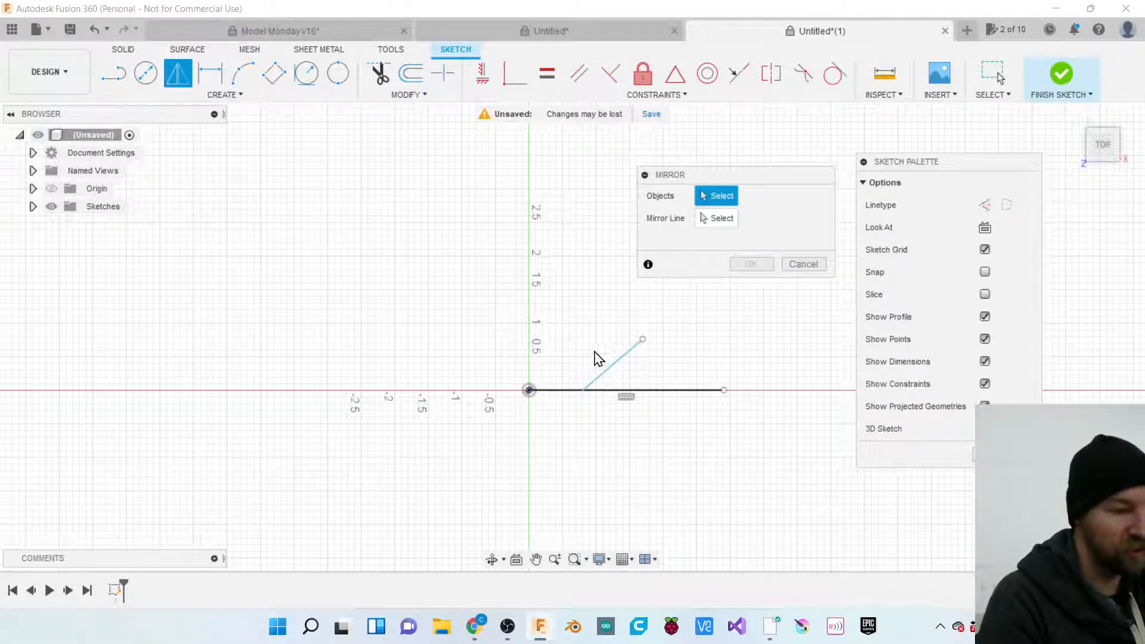
{"action": "left_click", "coordinate": [611, 367]}
{"action": "left_click", "coordinate": [717, 220]}
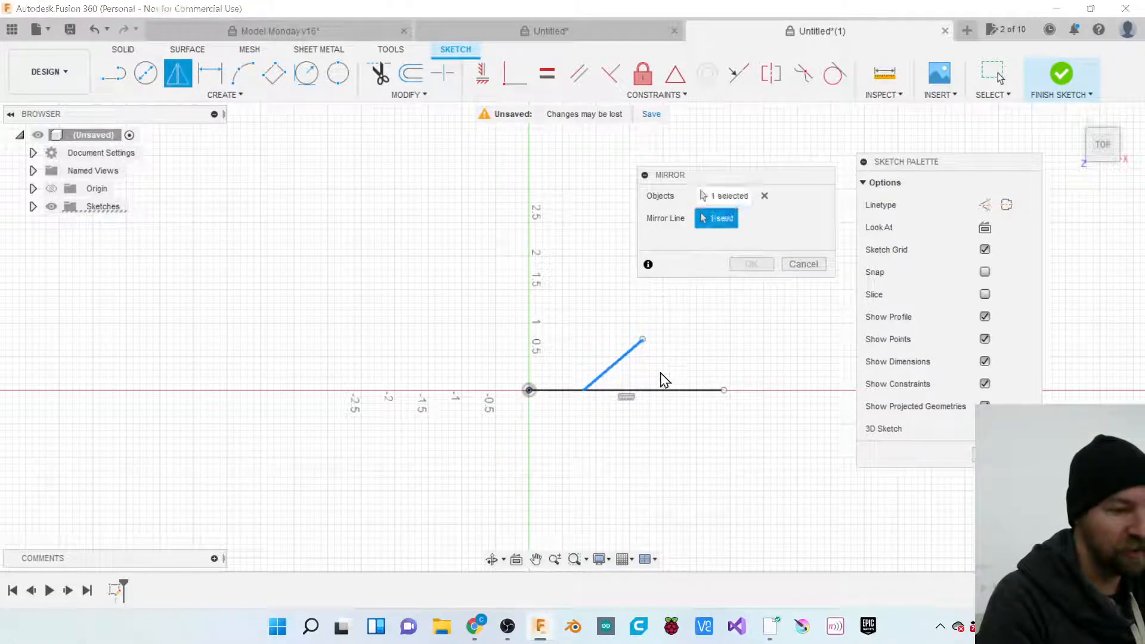
{"action": "left_click", "coordinate": [666, 391]}
{"action": "left_click", "coordinate": [750, 264]}
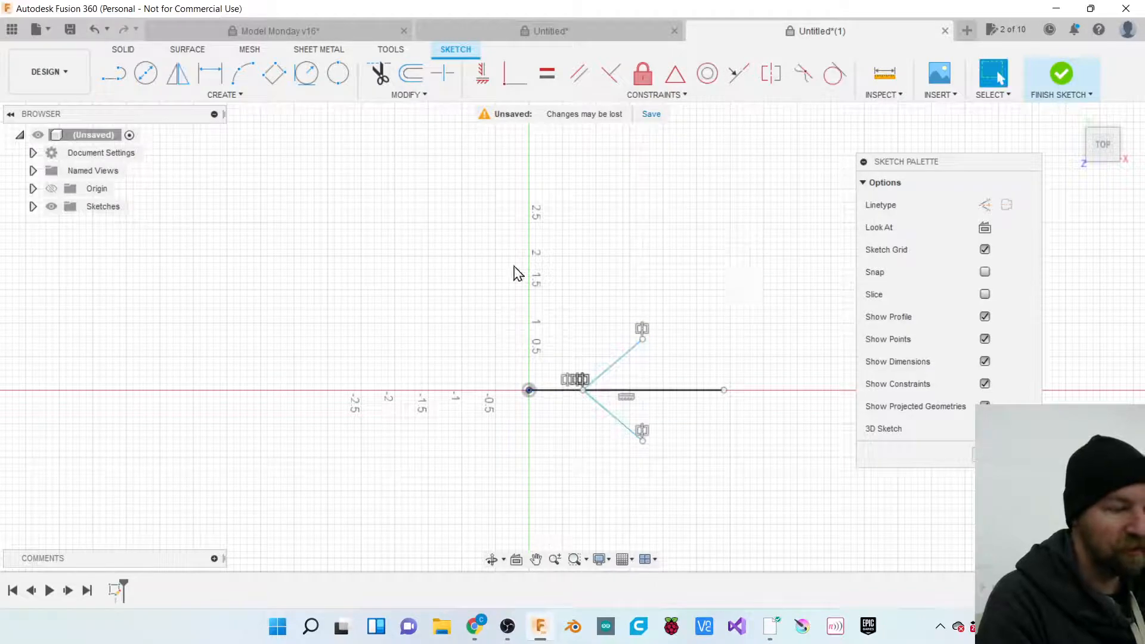
Extrude the center line and both branch lines as surfaces 0.25 in to one side as new bodies.
{"action": "left_click", "coordinate": [187, 49]}
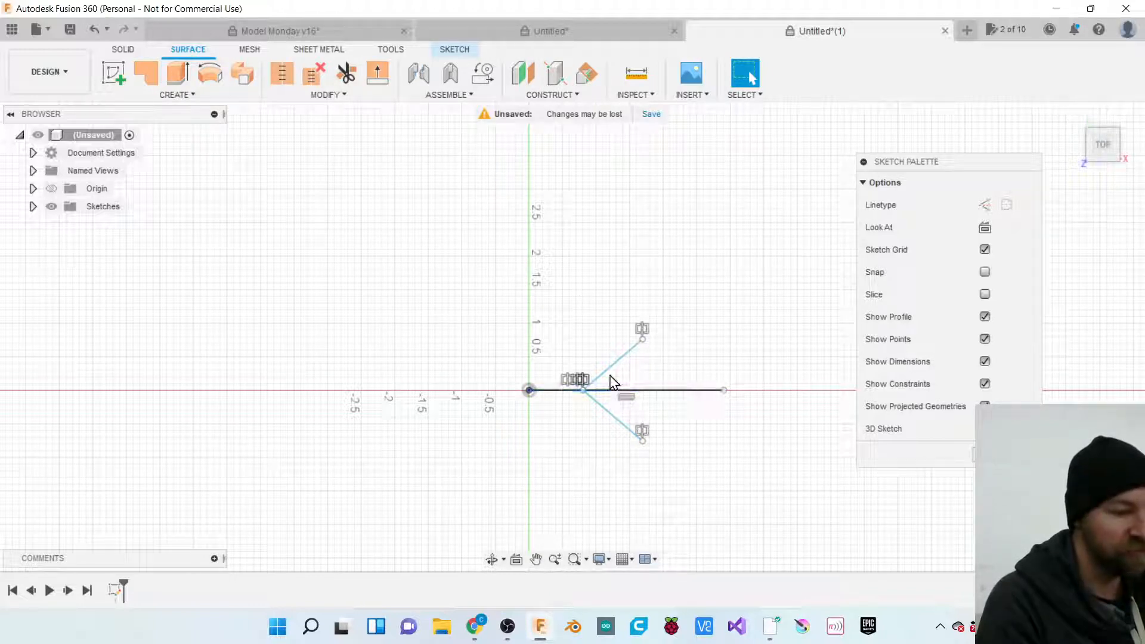
{"action": "left_click", "coordinate": [179, 75]}
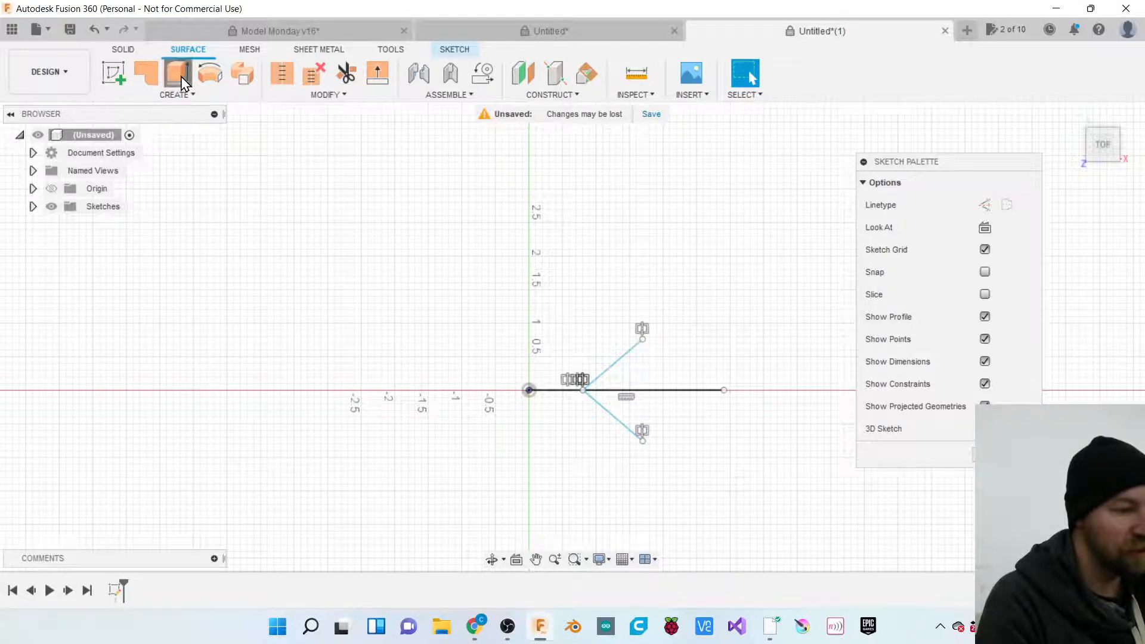
{"action": "left_click", "coordinate": [614, 383]}
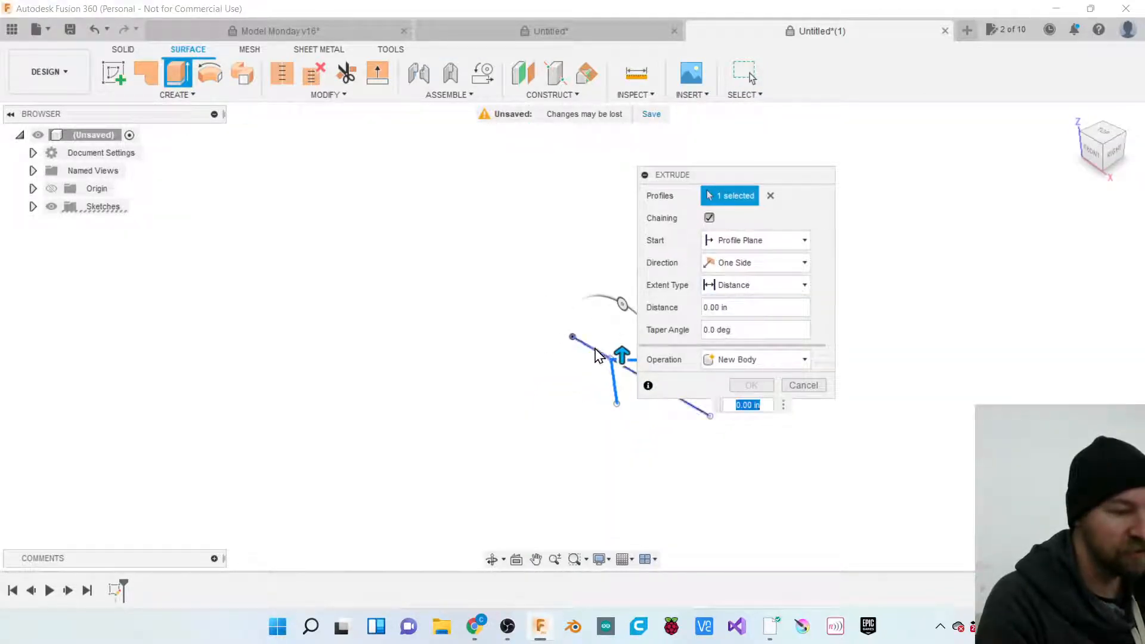
{"action": "left_click", "coordinate": [597, 350]}
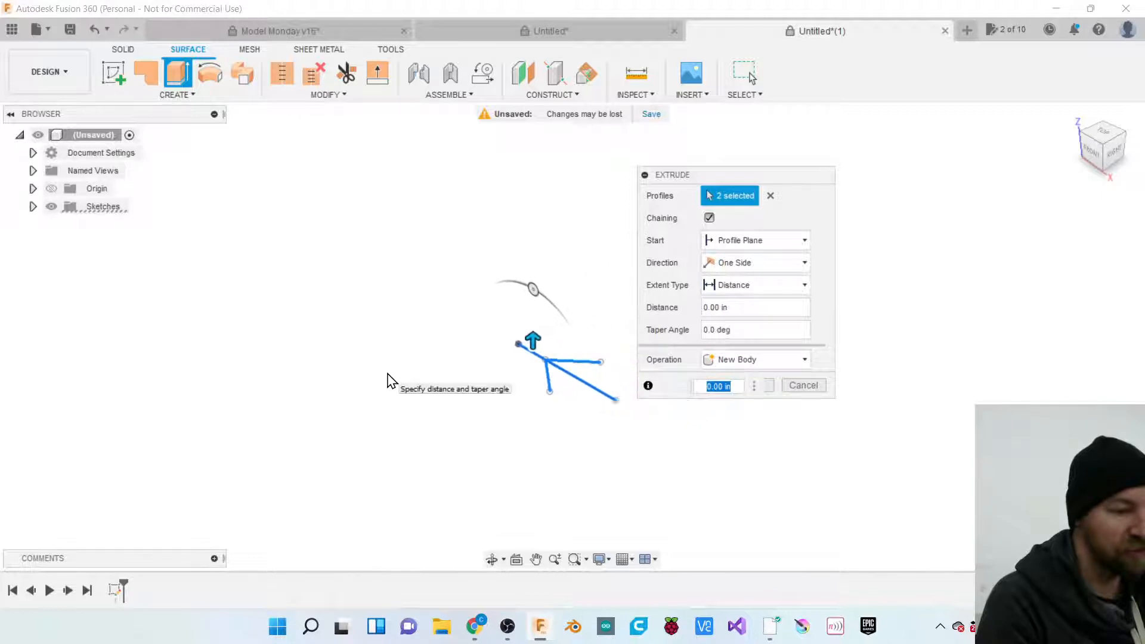
{"action": "scroll", "coordinate": [570, 366], "scroll_direction": "up", "scroll_amount": 3}
{"action": "scroll", "coordinate": [567, 366], "scroll_direction": "up", "scroll_amount": 3}
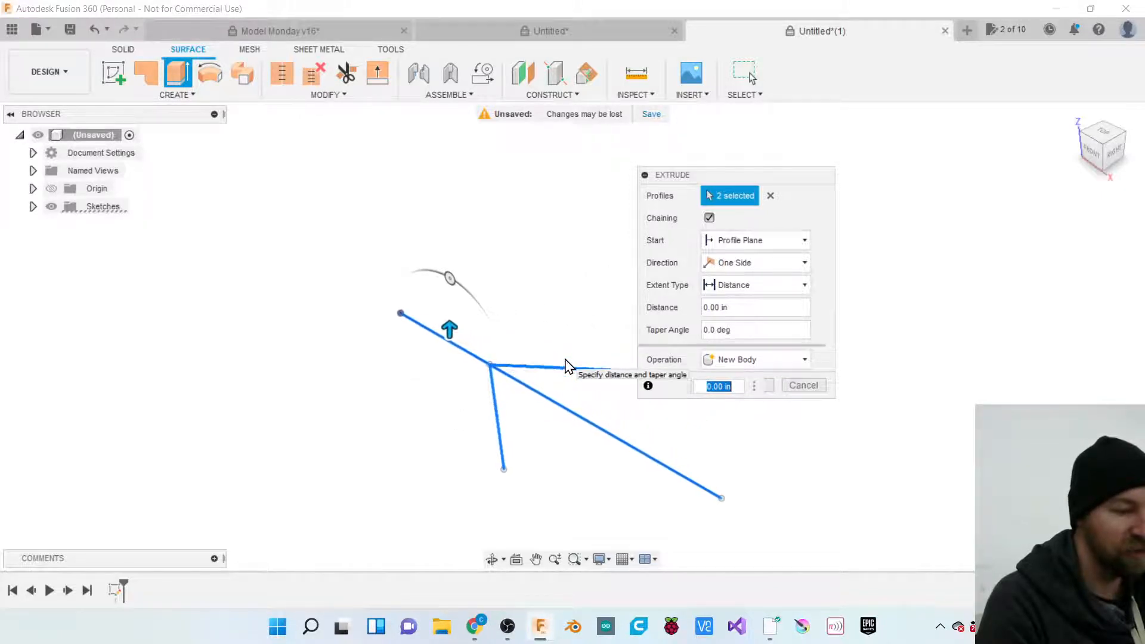
{"action": "left_click_drag", "start_coordinate": [695, 173], "coordinate": [920, 213]}
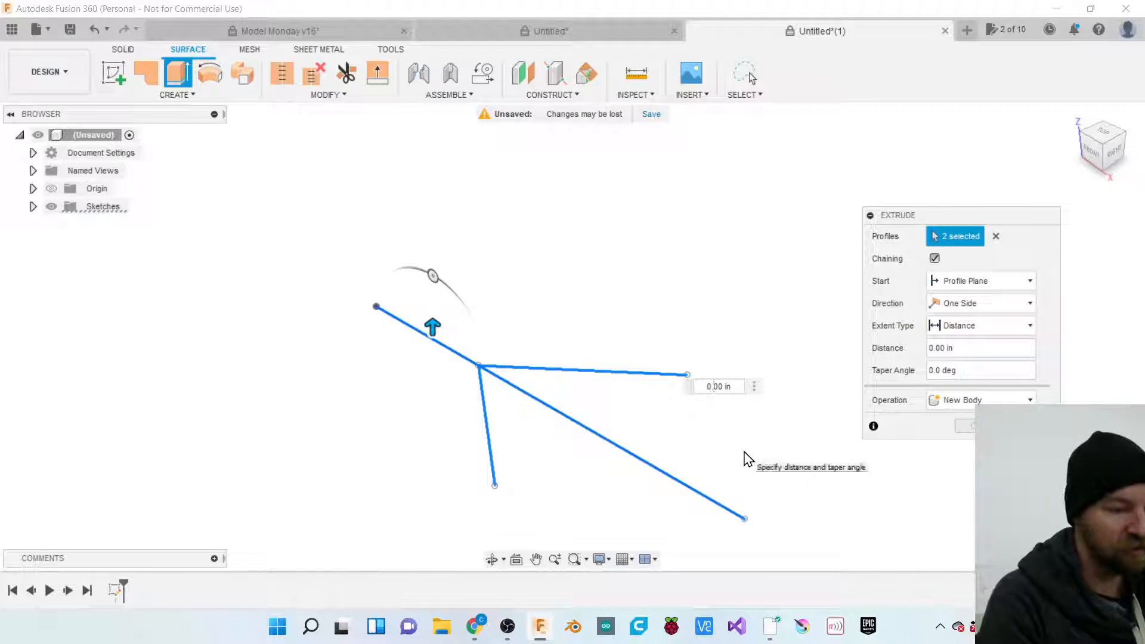
{"action": "key", "text": "Return"}
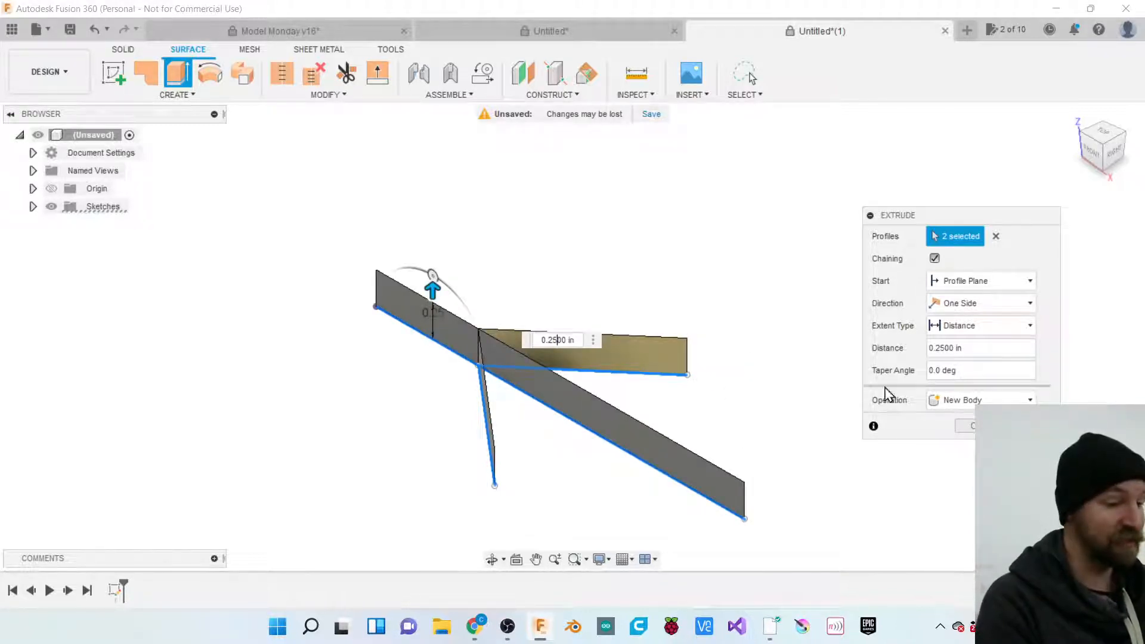
{"action": "key", "text": "Return"}
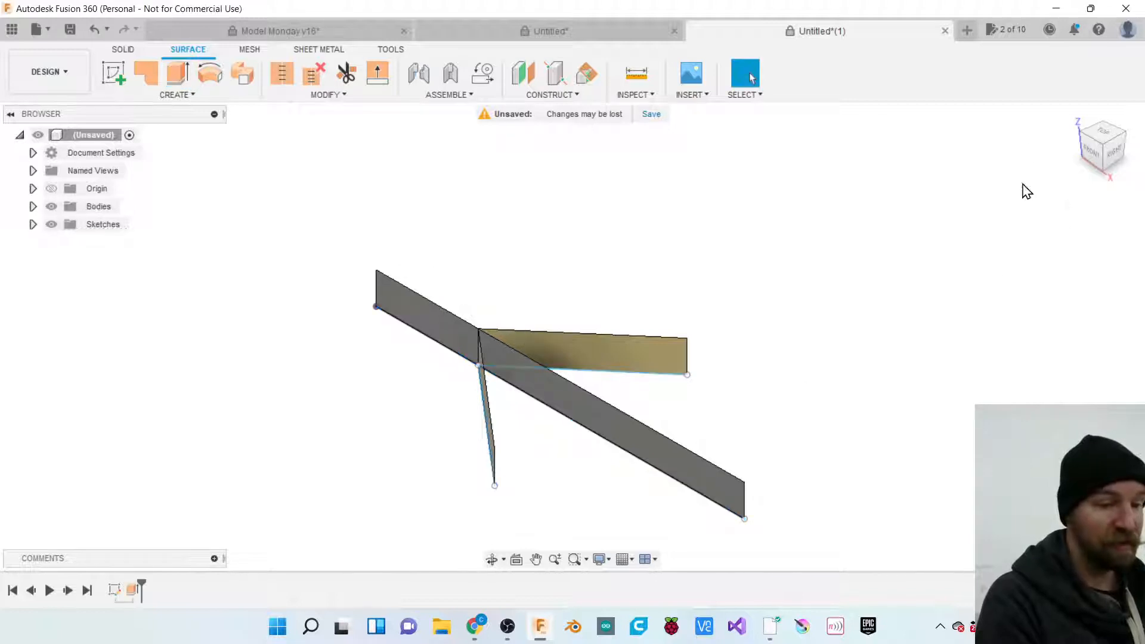
Thicken the center surface and both branch surfaces symmetrically by 0.0625 in as a new body.
{"action": "mouse_move", "coordinate": [1104, 156]}
{"action": "left_mouse_down"}
{"action": "mouse_move", "coordinate": [1127, 164]}
{"action": "mouse_move", "coordinate": [1108, 151]}
{"action": "left_mouse_up"}
{"action": "mouse_move", "coordinate": [572, 337]}
{"action": "middle_mouse_down", "text": "shift"}
{"action": "mouse_move", "coordinate": [561, 397]}
{"action": "mouse_move", "coordinate": [596, 443]}
{"action": "mouse_move", "coordinate": [546, 385]}
{"action": "middle_mouse_up", "text": "shift"}
{"action": "mouse_move", "coordinate": [1118, 159]}
{"action": "left_mouse_down"}
{"action": "mouse_move", "coordinate": [1091, 138]}
{"action": "mouse_move", "coordinate": [1099, 149]}
{"action": "left_mouse_up"}
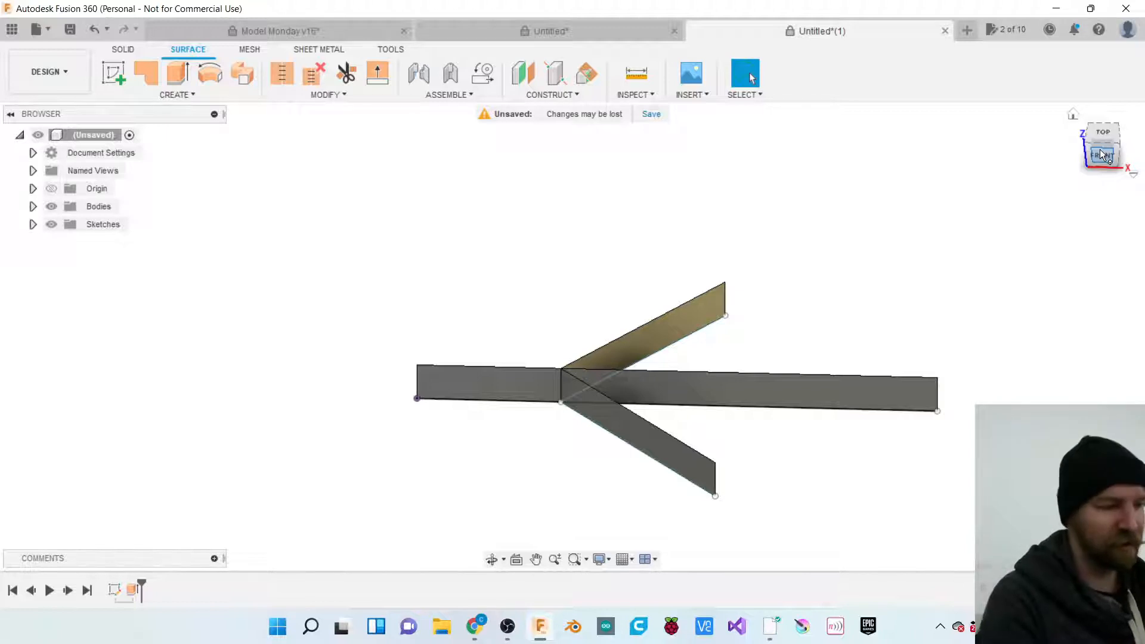
{"action": "left_click", "coordinate": [174, 94]}
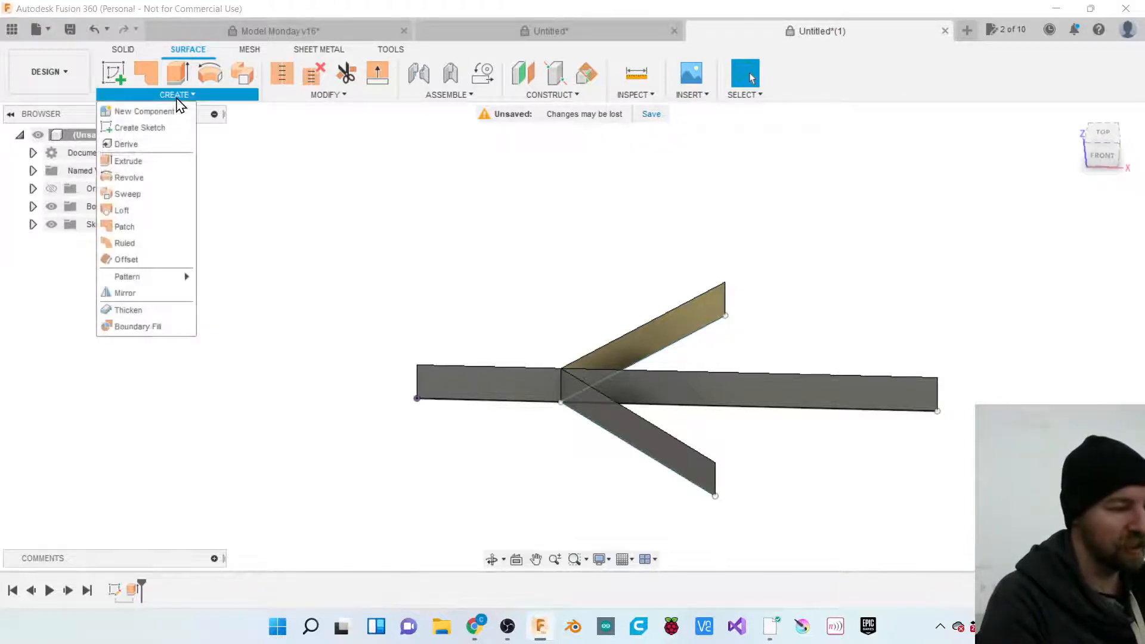
{"action": "left_click", "coordinate": [136, 310]}
{"action": "left_click", "coordinate": [509, 396]}
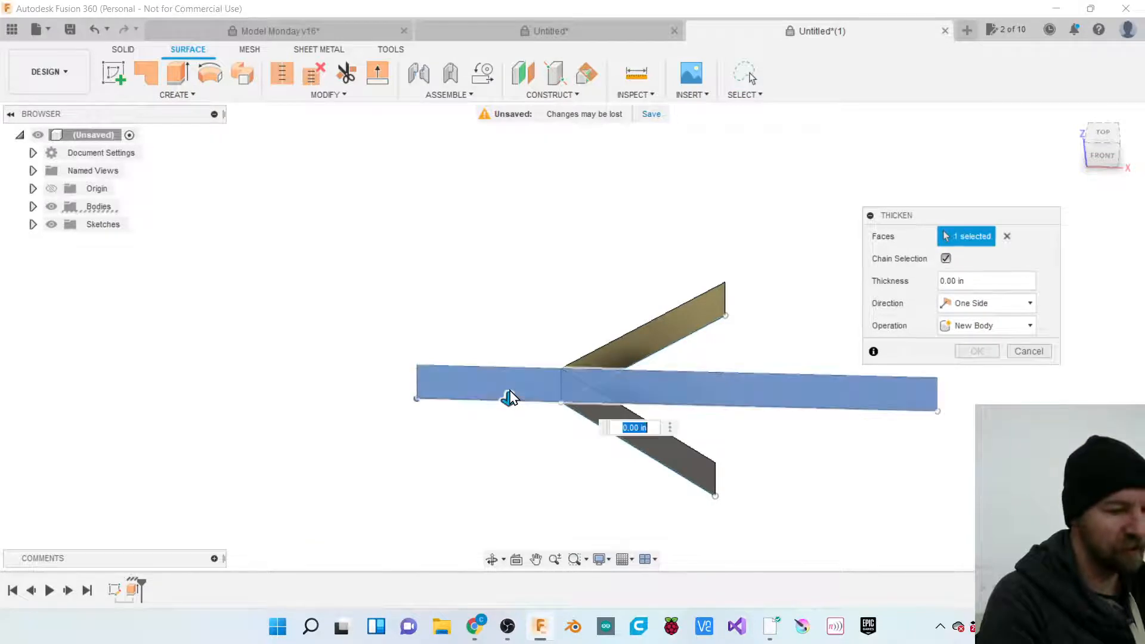
{"action": "left_click", "coordinate": [639, 352]}
{"action": "left_click", "coordinate": [652, 437]}
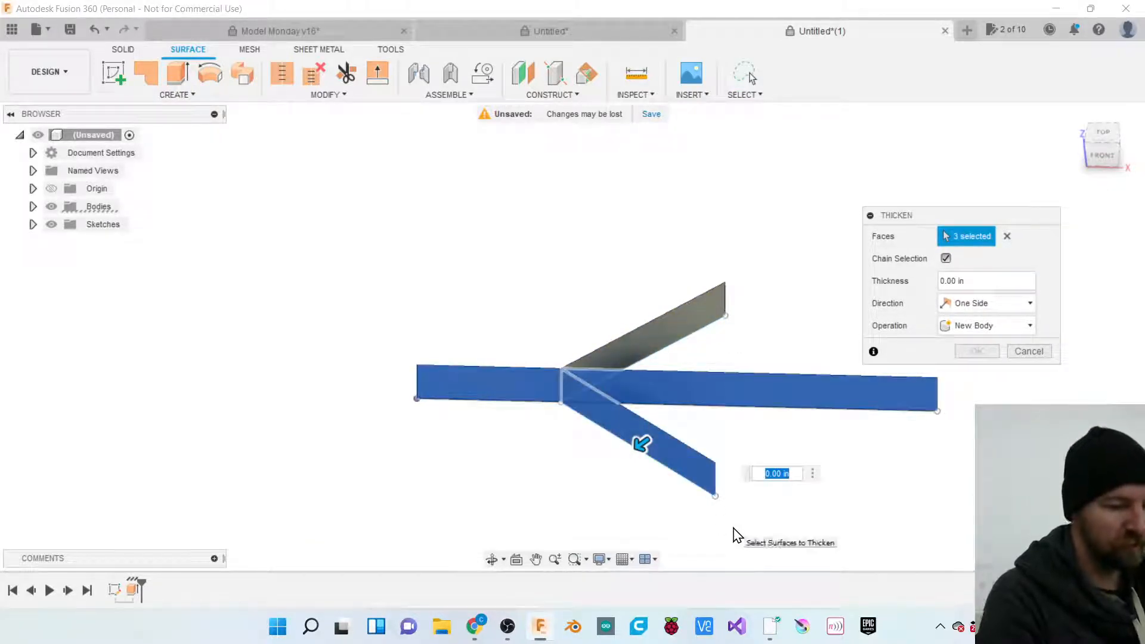
{"action": "left_click", "coordinate": [978, 303]}
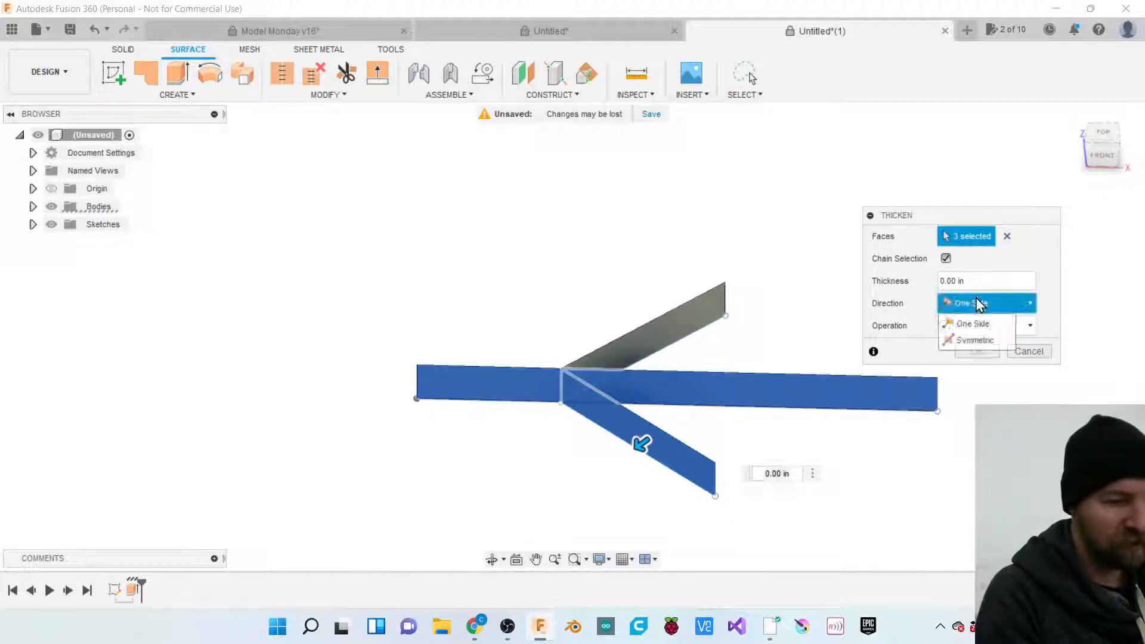
{"action": "left_click", "coordinate": [975, 341]}
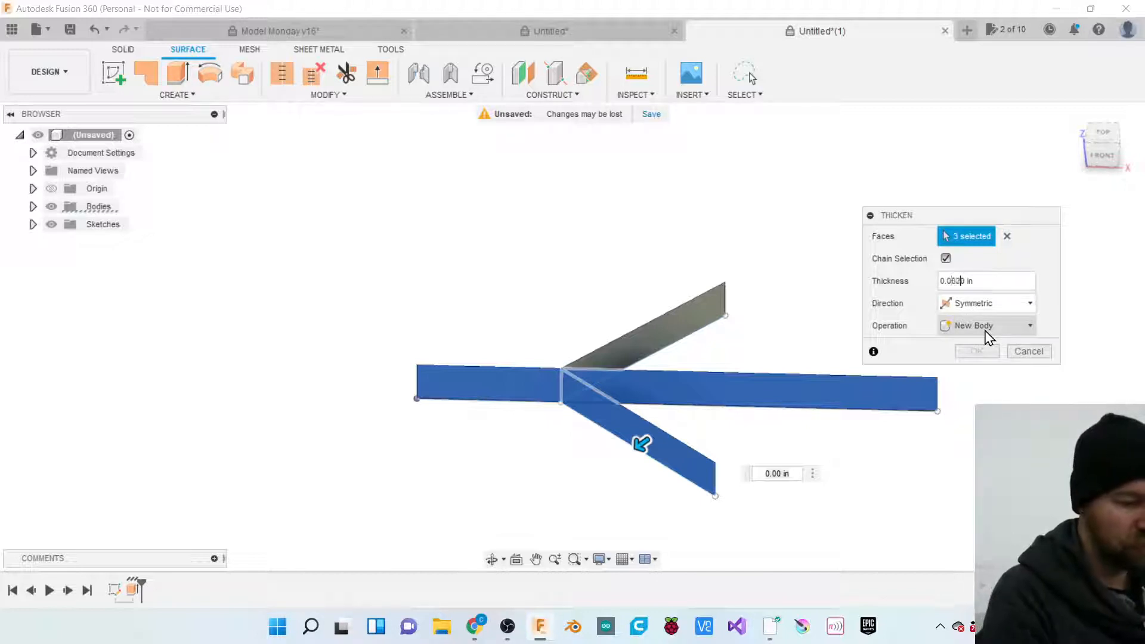
{"action": "type", "text": "5"}
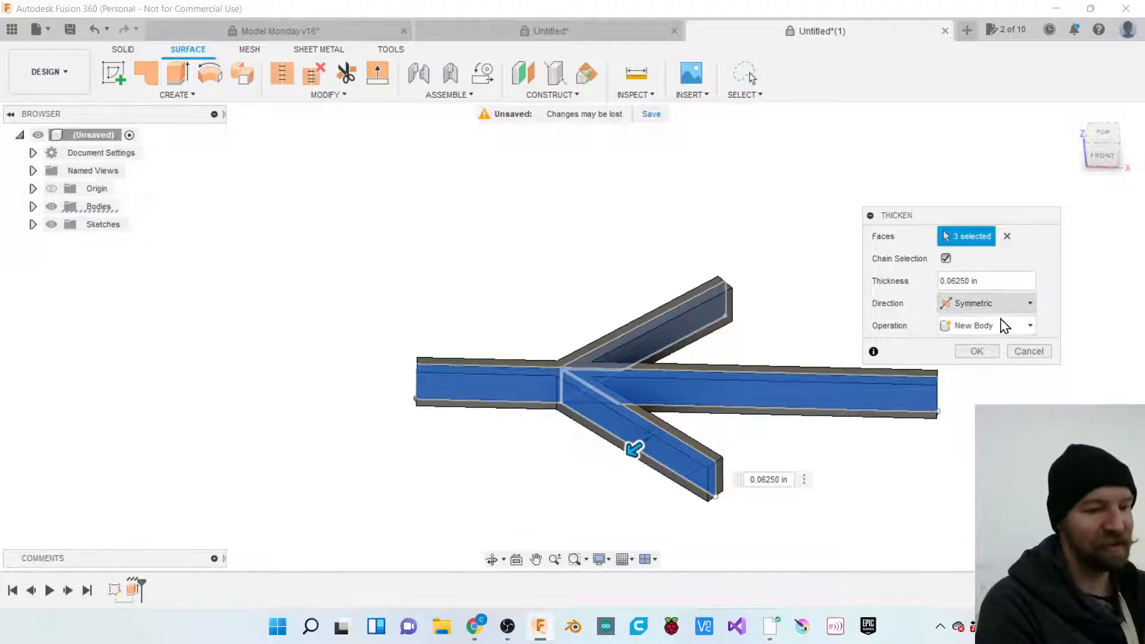
{"action": "left_click", "coordinate": [981, 353]}
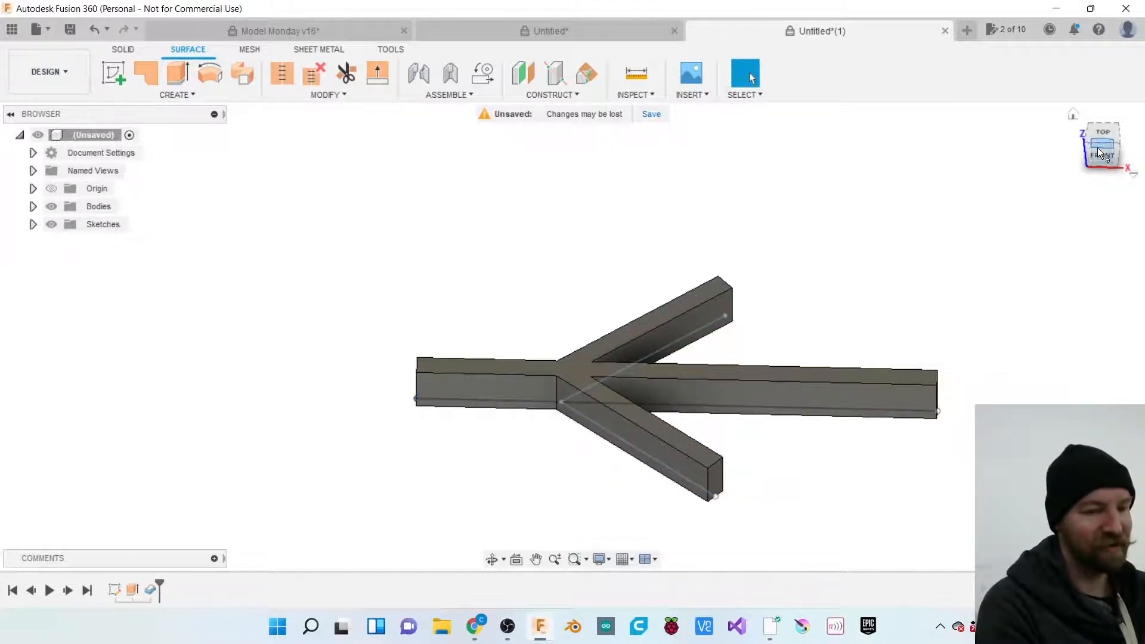
Roll the timeline back to before the Thicken feature and show both surface bodies, examining them from the top and at an angle.
{"action": "mouse_move", "coordinate": [1097, 149]}
{"action": "left_mouse_down"}
{"action": "mouse_move", "coordinate": [1056, 152]}
{"action": "mouse_move", "coordinate": [1100, 150]}
{"action": "left_mouse_up"}
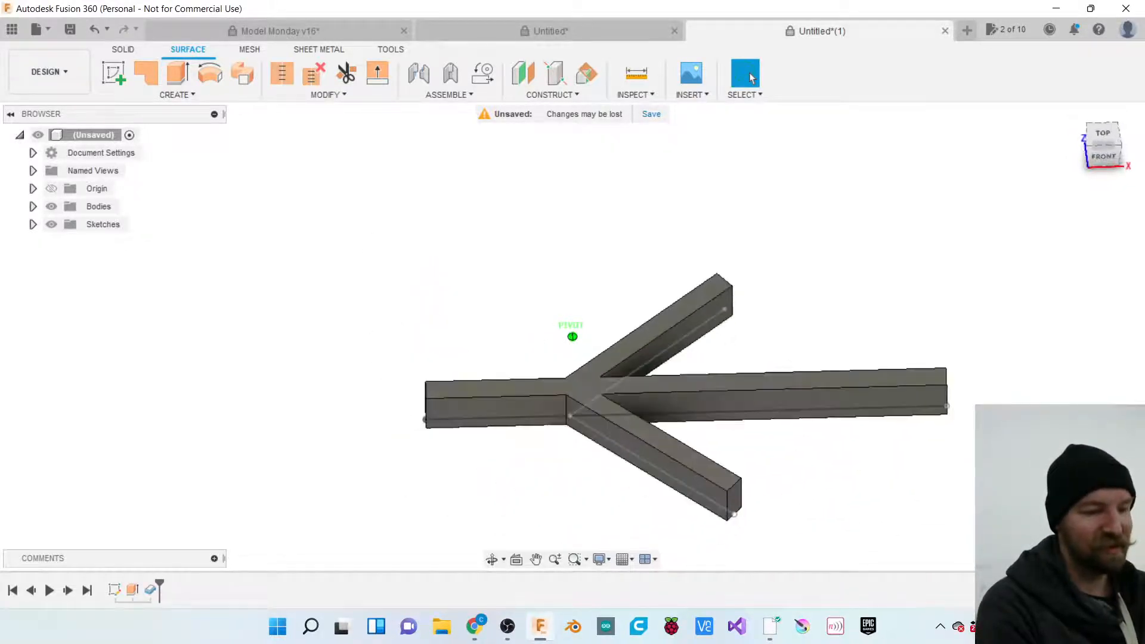
{"action": "mouse_move", "coordinate": [826, 352]}
{"action": "middle_mouse_down", "text": "shift"}
{"action": "mouse_move", "coordinate": [827, 316]}
{"action": "mouse_move", "coordinate": [837, 379]}
{"action": "mouse_move", "coordinate": [875, 365]}
{"action": "middle_mouse_up", "text": "shift"}
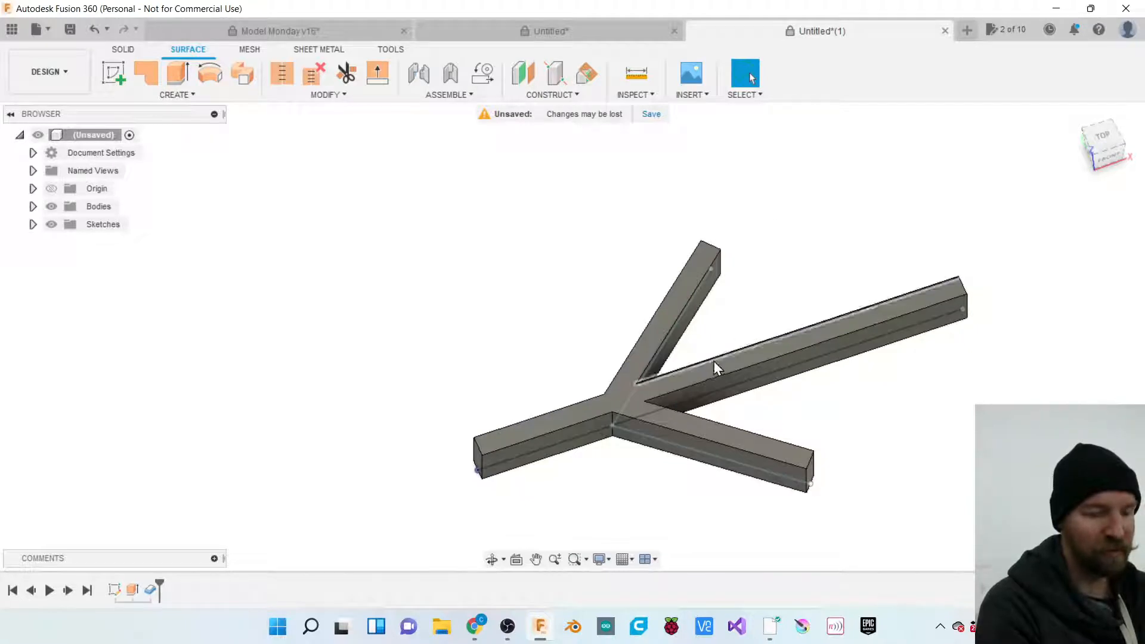
{"action": "scroll", "coordinate": [820, 414], "scroll_direction": "up", "scroll_amount": 3}
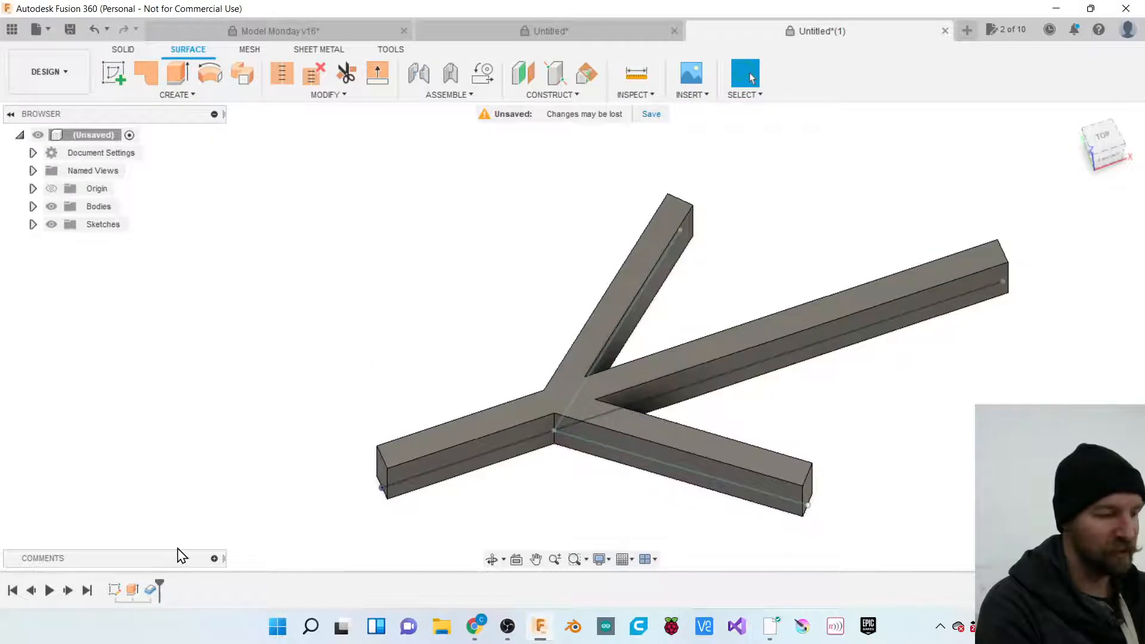
{"action": "left_click_drag", "start_coordinate": [160, 585], "coordinate": [141, 585]}
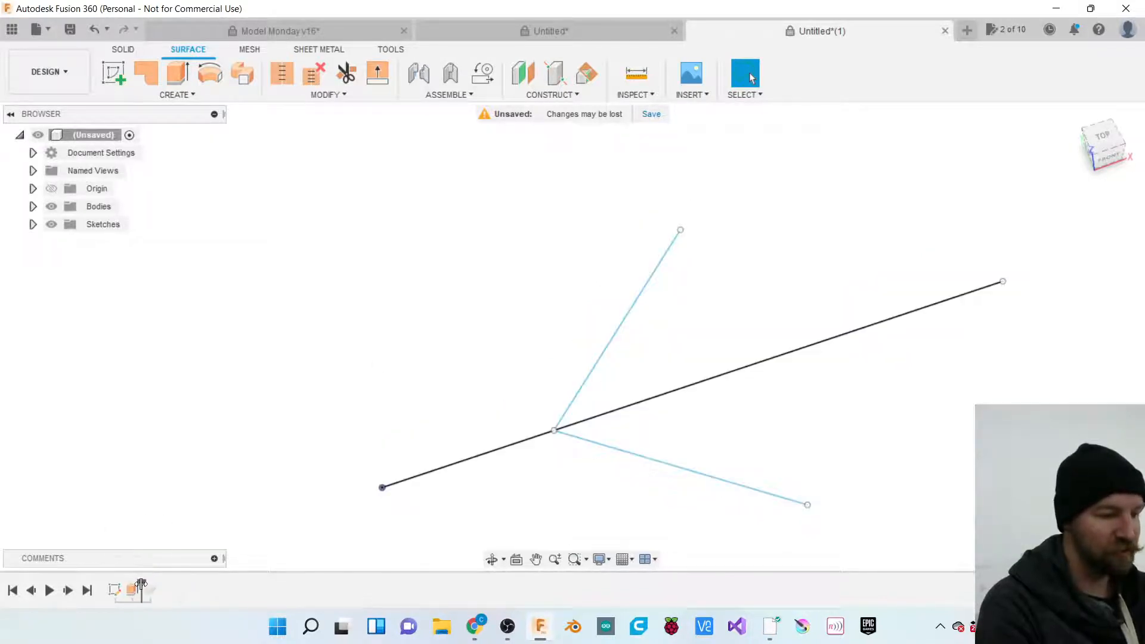
{"action": "left_click", "coordinate": [33, 206]}
{"action": "left_click", "coordinate": [64, 225]}
{"action": "left_click", "coordinate": [65, 242]}
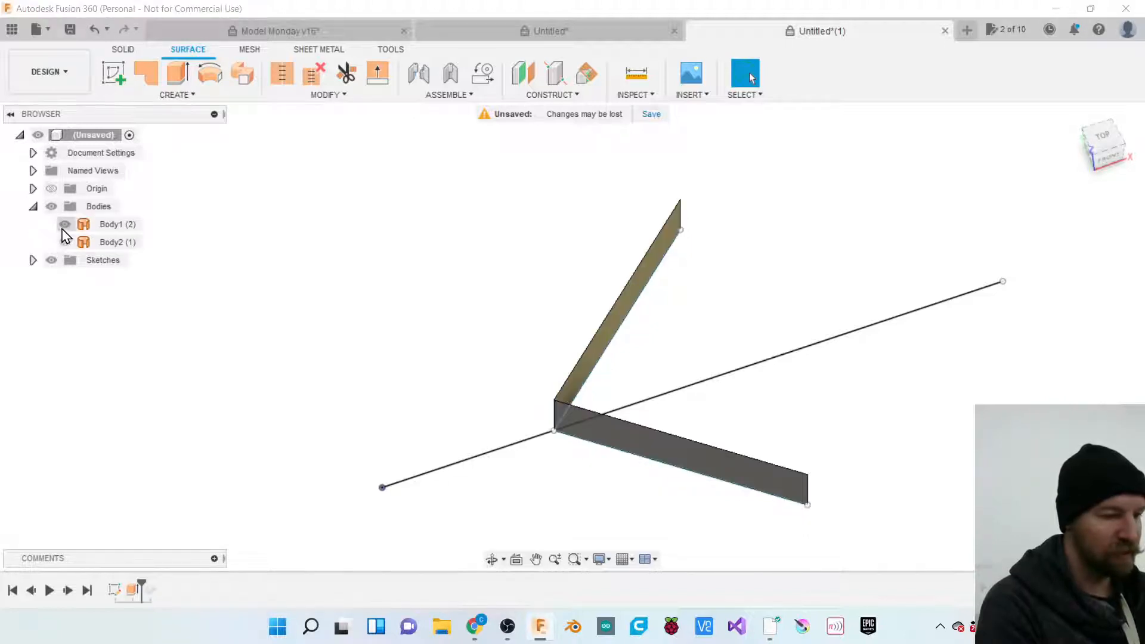
{"action": "left_click", "coordinate": [64, 242]}
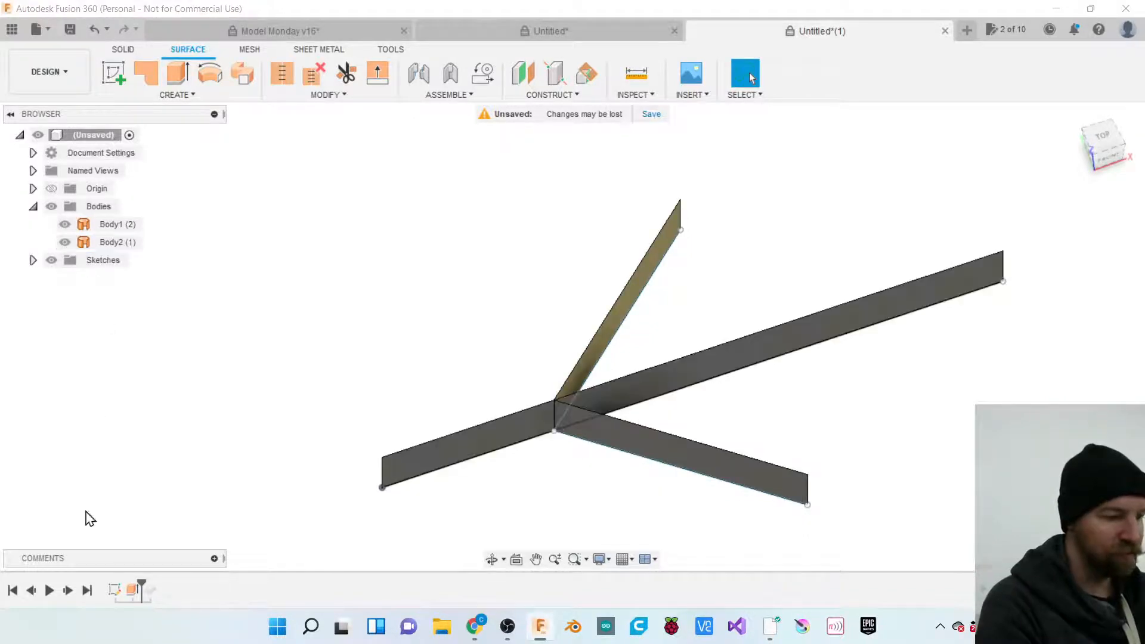
{"action": "left_click", "coordinate": [1103, 137]}
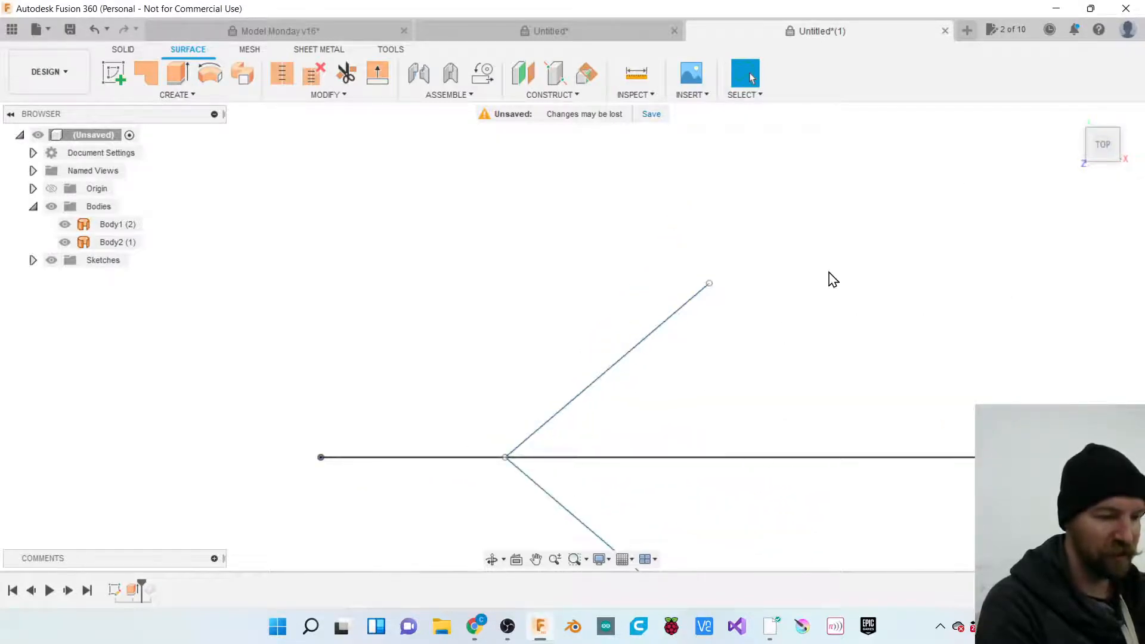
{"action": "left_click", "coordinate": [1099, 150]}
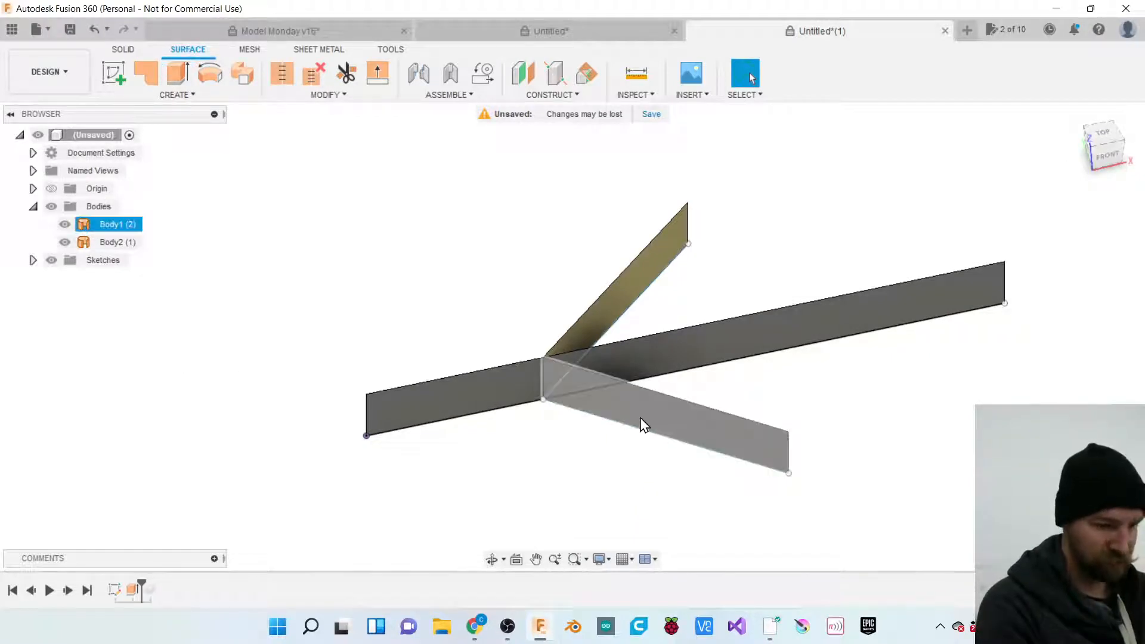
{"action": "left_click", "coordinate": [502, 391]}
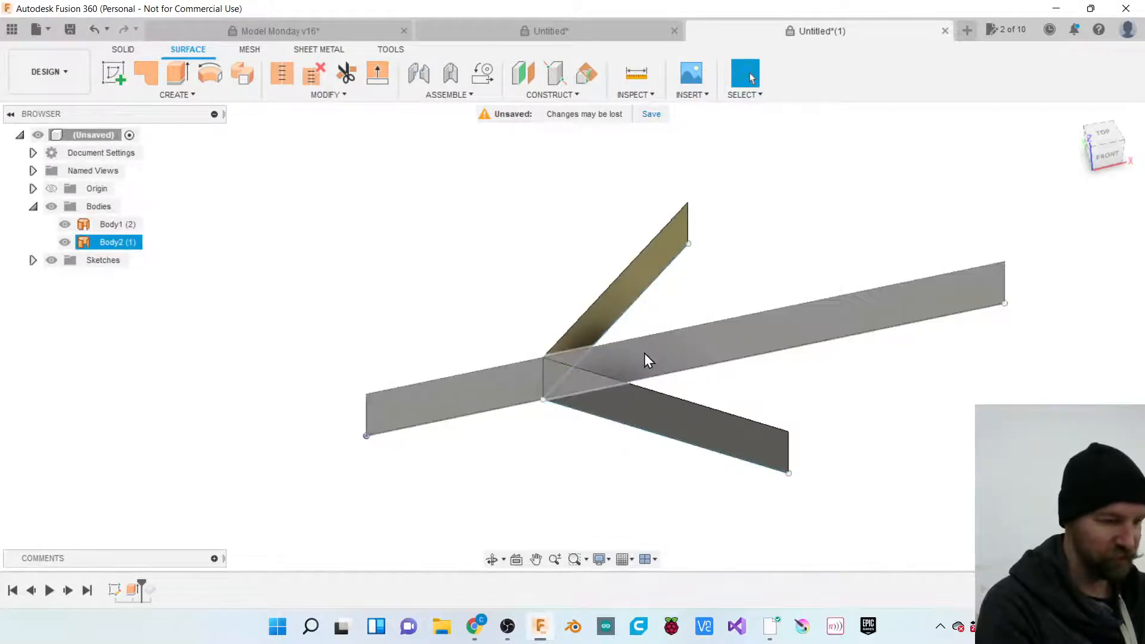
{"action": "left_click", "coordinate": [632, 325]}
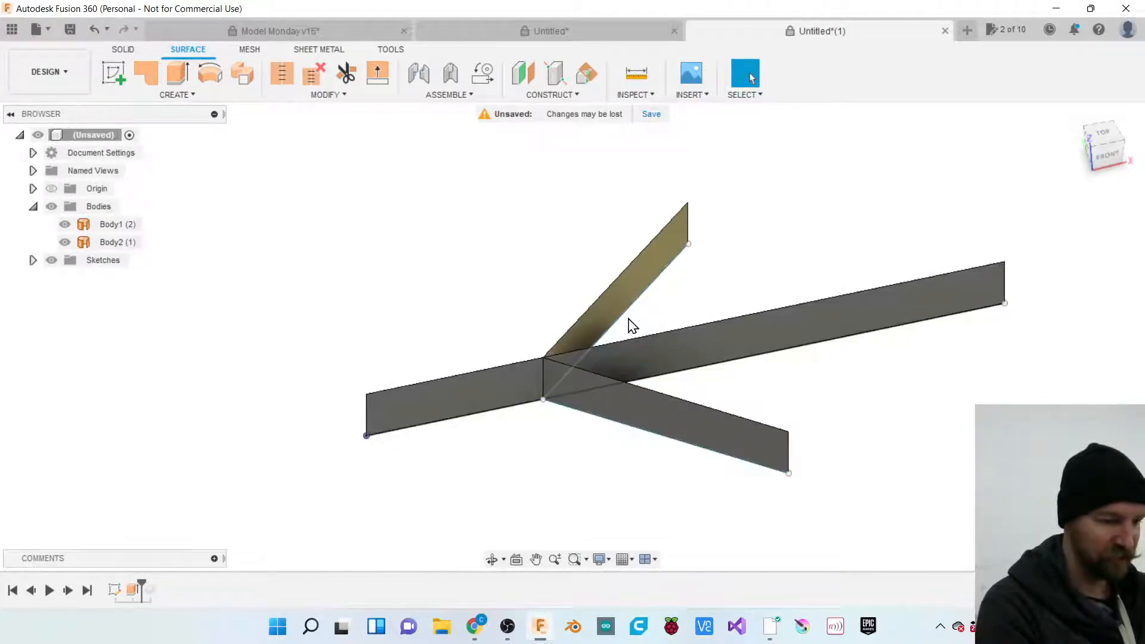
Roll the timeline forward past the Thicken feature and review its settings in edit mode, accepting them as they are.
{"action": "left_click_drag", "start_coordinate": [140, 579], "coordinate": [159, 580]}
{"action": "left_click", "coordinate": [151, 591]}
{"action": "right_click", "coordinate": [151, 590]}
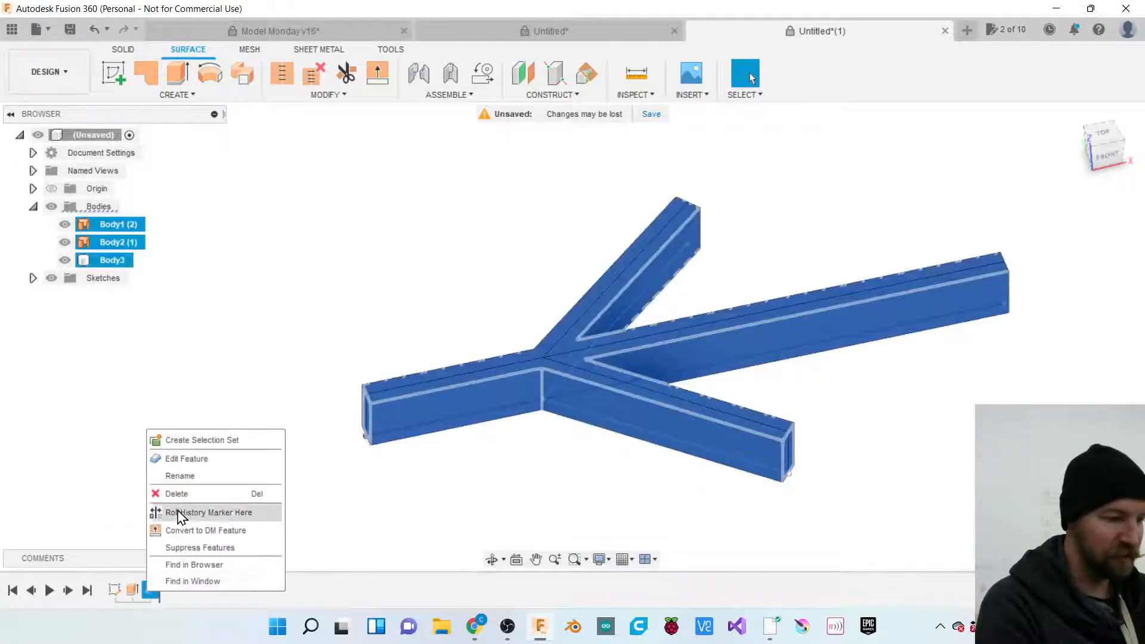
{"action": "left_click", "coordinate": [189, 459]}
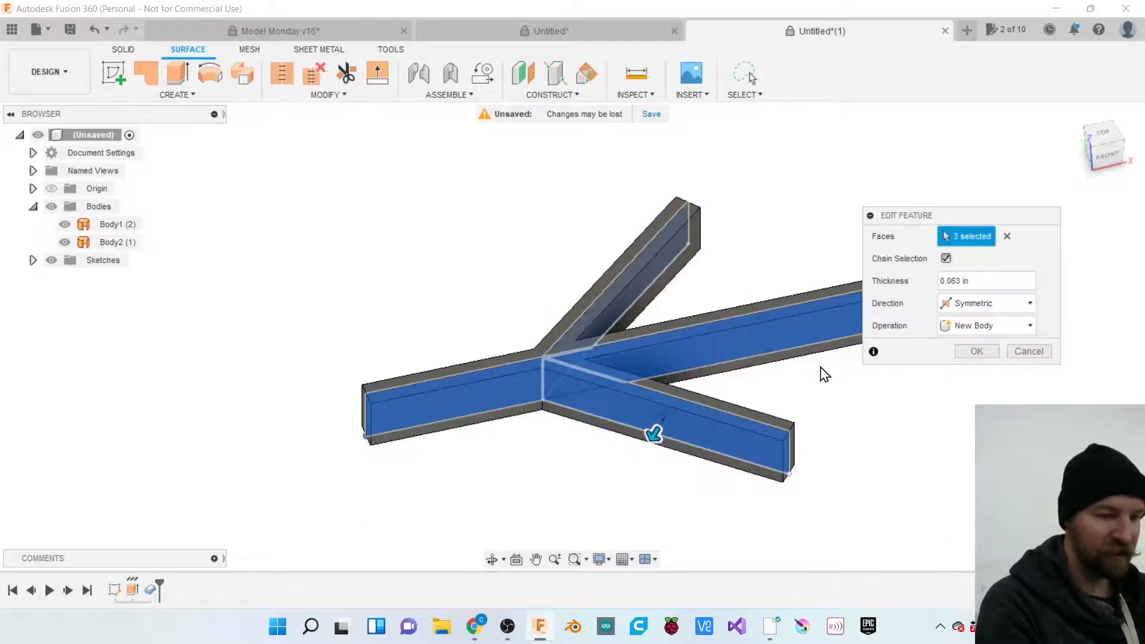
{"action": "left_click_drag", "start_coordinate": [932, 216], "coordinate": [1000, 263]}
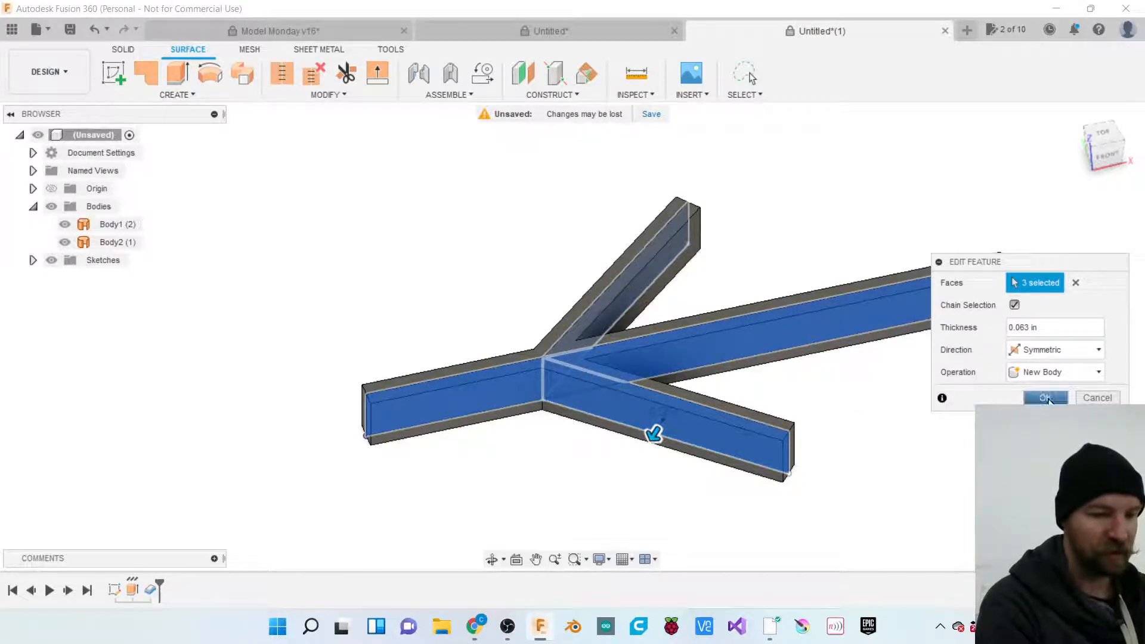
{"action": "left_click", "coordinate": [1044, 397]}
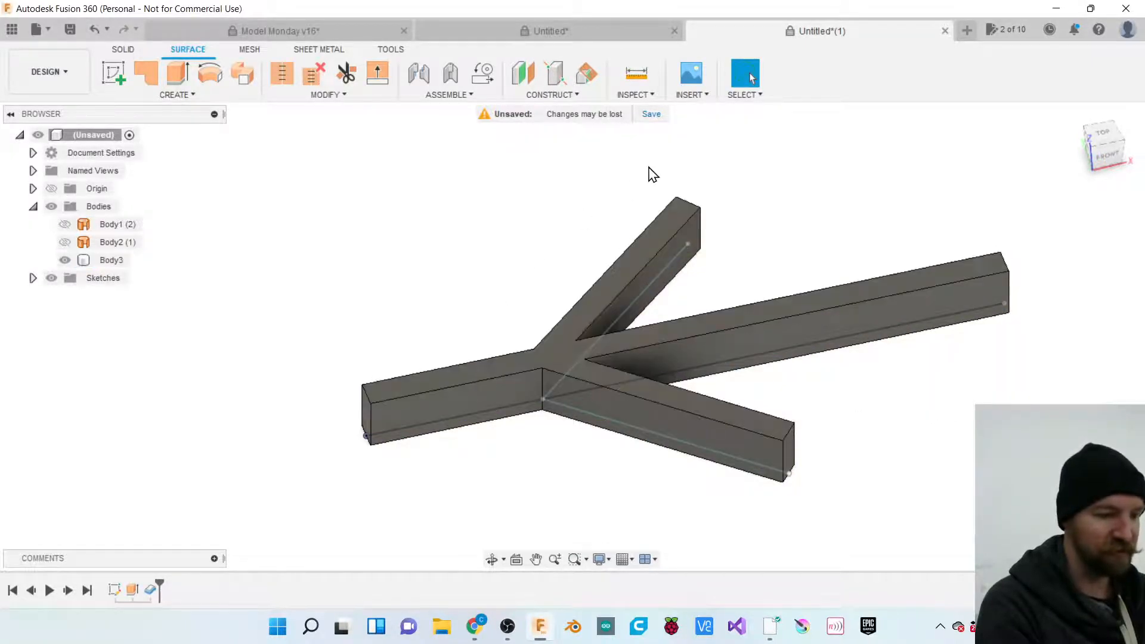
Switch back to the untitled ornament design with the full snowflake arm sketch.
{"action": "left_click", "coordinate": [553, 35]}
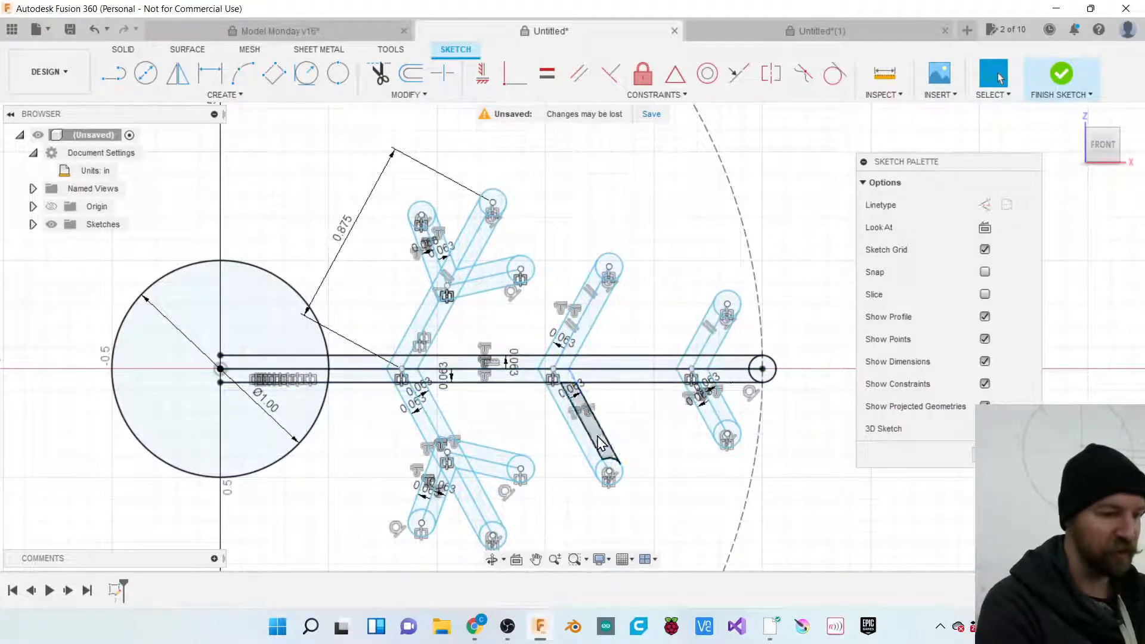
{"action": "scroll", "coordinate": [677, 448], "scroll_direction": "down", "scroll_amount": 2}
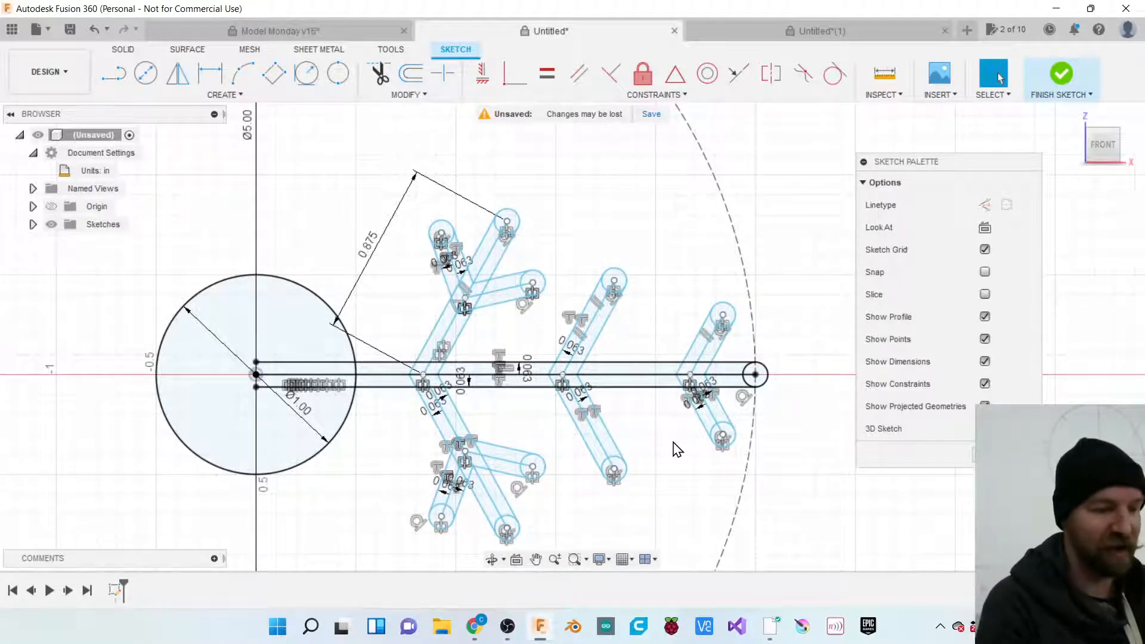
Examine the full snowflake arm sketch and its branch outlines, both as a whole and close up at the first branches.
{"action": "scroll", "coordinate": [814, 413], "scroll_direction": "down", "scroll_amount": 4}
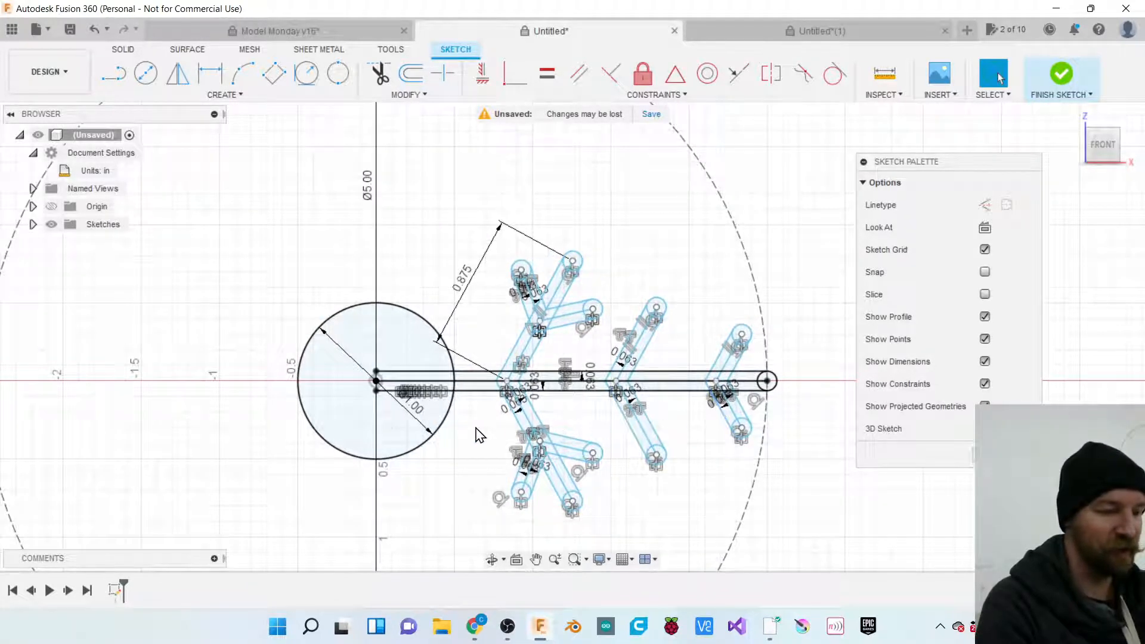
{"action": "scroll", "coordinate": [477, 436], "scroll_direction": "up", "scroll_amount": 1}
{"action": "scroll", "coordinate": [477, 436], "scroll_direction": "up", "scroll_amount": 1}
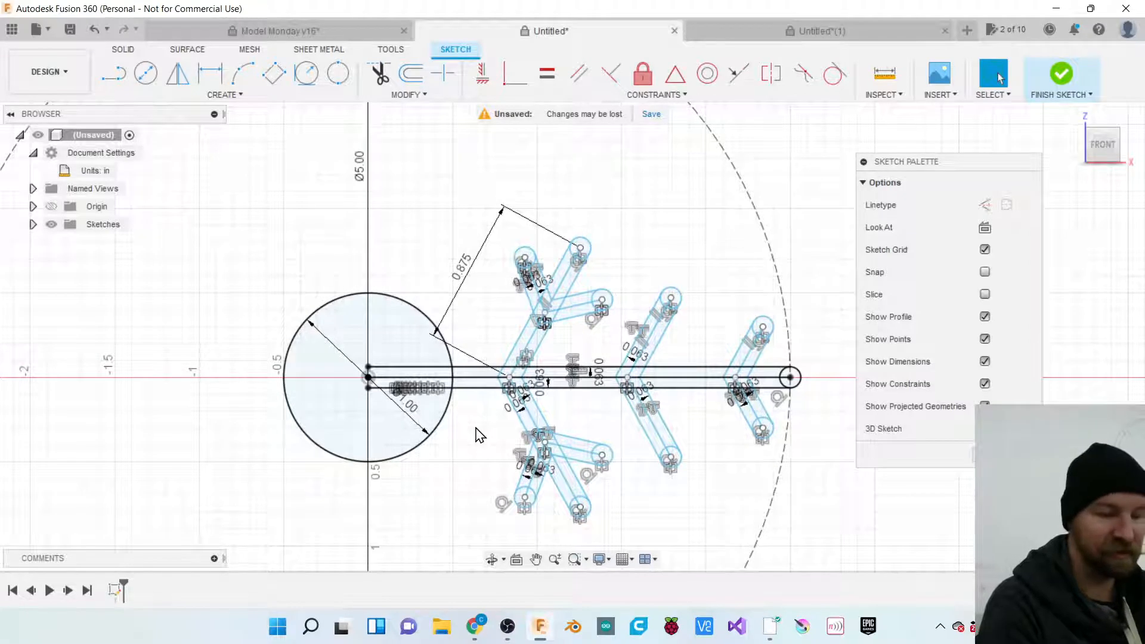
{"action": "scroll", "coordinate": [682, 429], "scroll_direction": "up", "scroll_amount": 1}
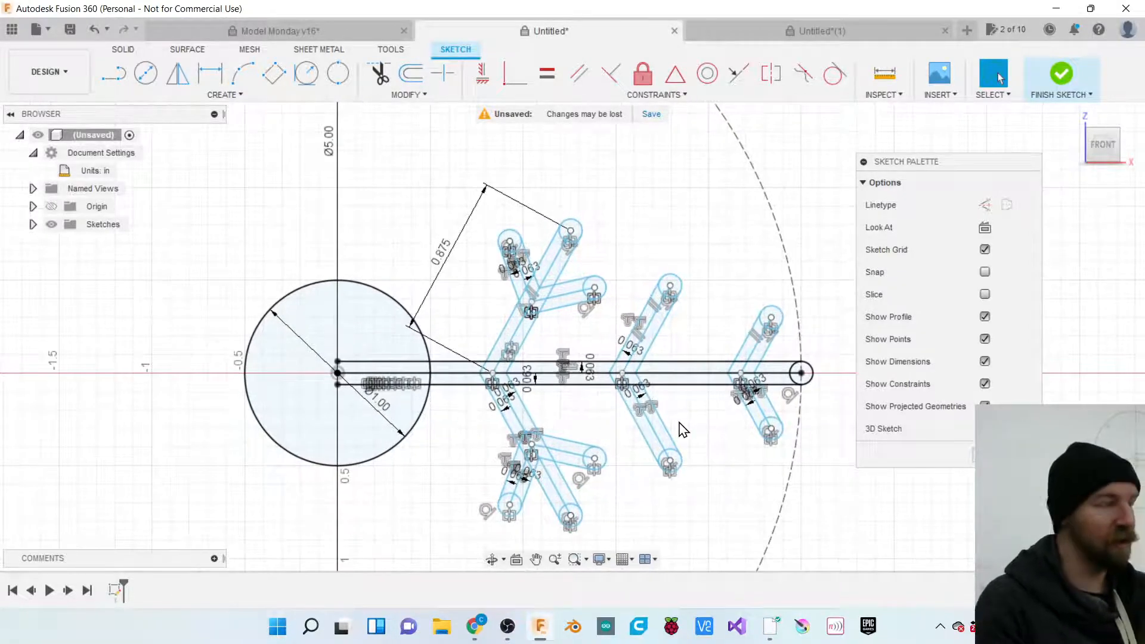
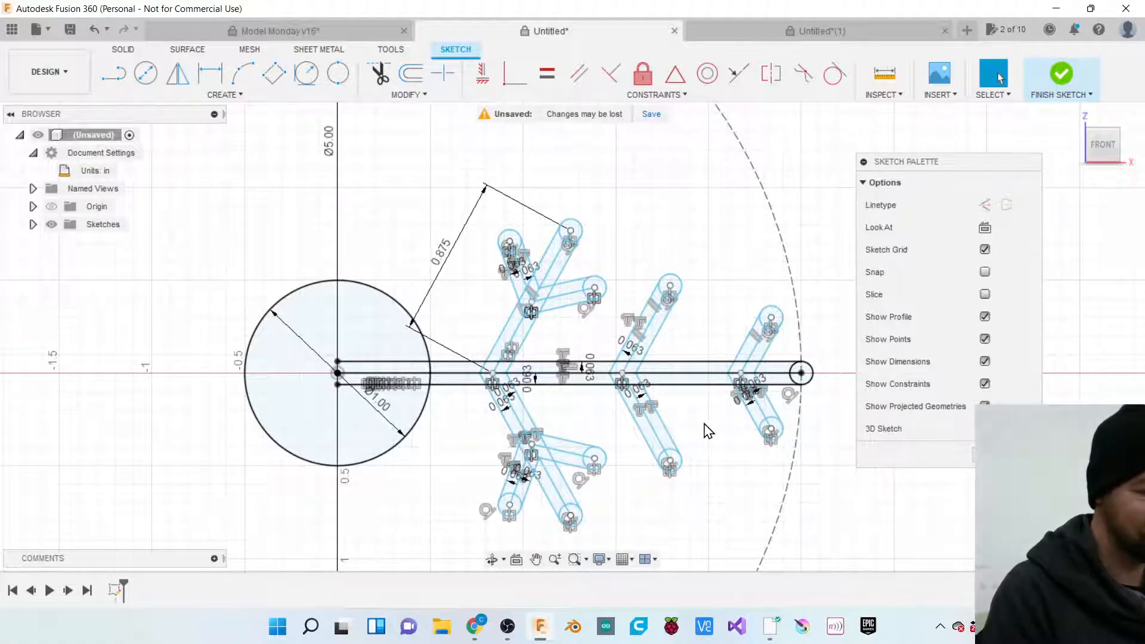
{"action": "scroll", "coordinate": [706, 428], "scroll_direction": "down", "scroll_amount": 3}
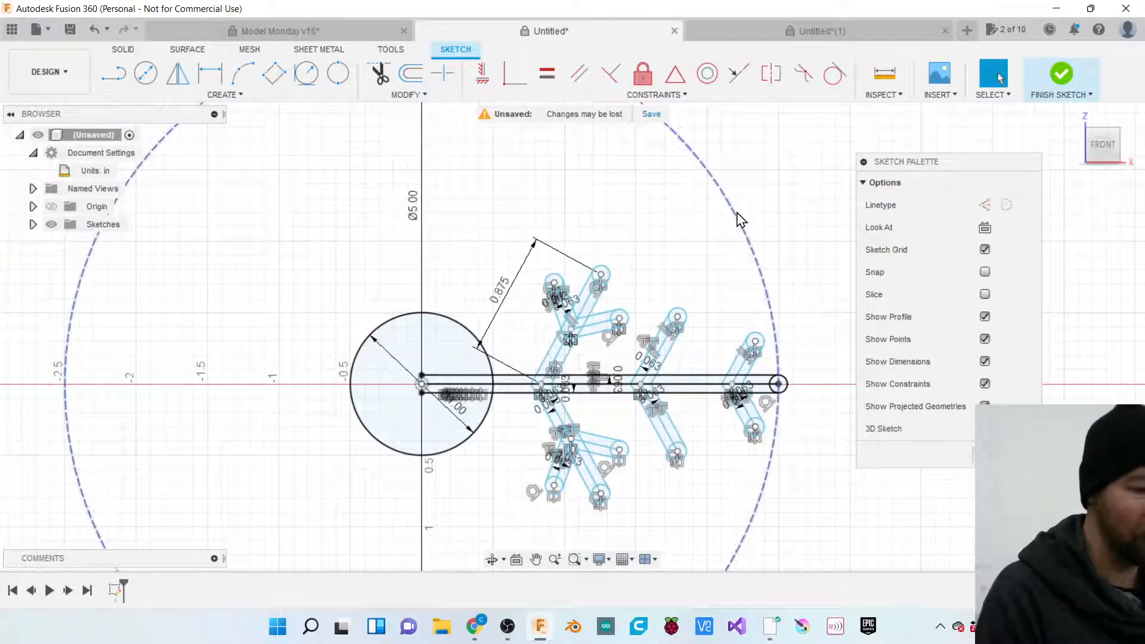
{"action": "scroll", "coordinate": [747, 214], "scroll_direction": "down", "scroll_amount": 1}
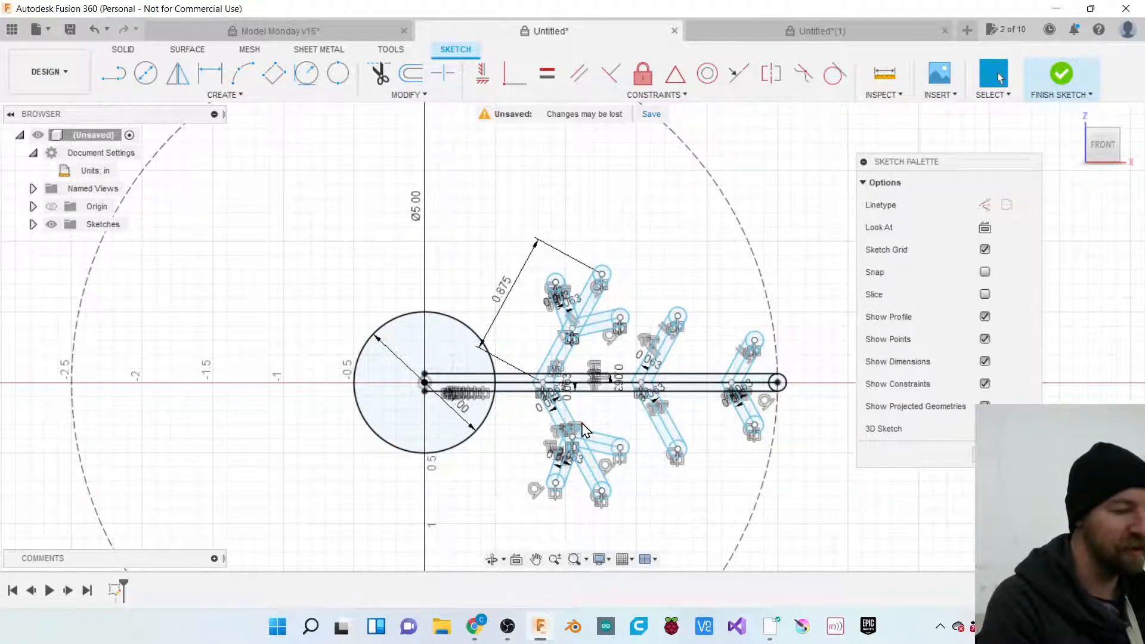
{"action": "scroll", "coordinate": [583, 430], "scroll_direction": "up", "scroll_amount": 1}
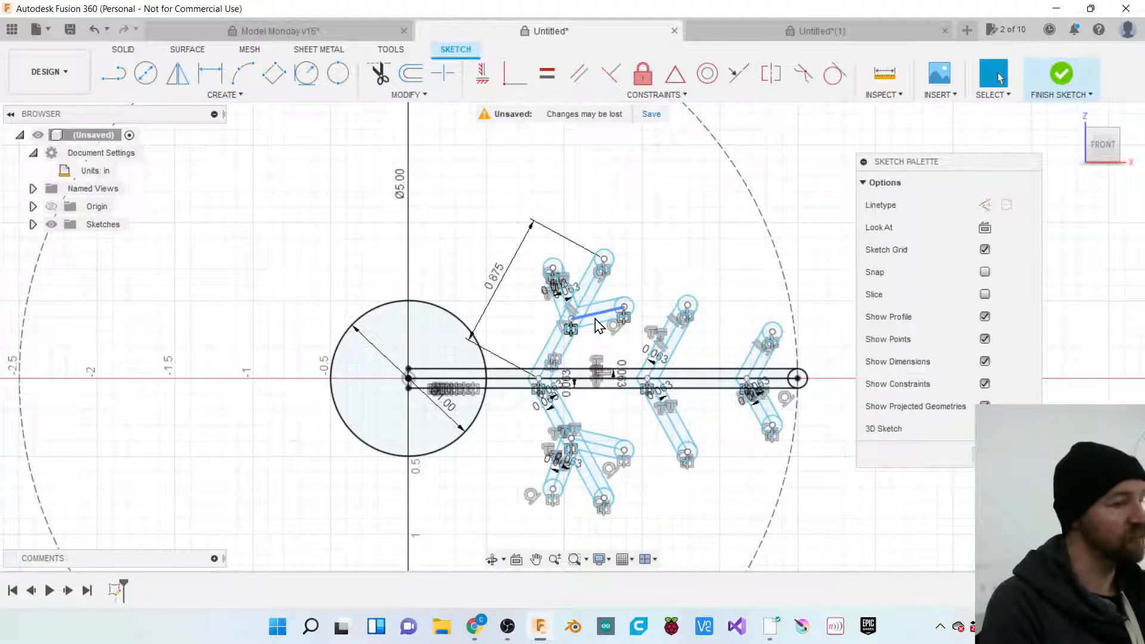
{"action": "scroll", "coordinate": [596, 325], "scroll_direction": "up", "scroll_amount": 5}
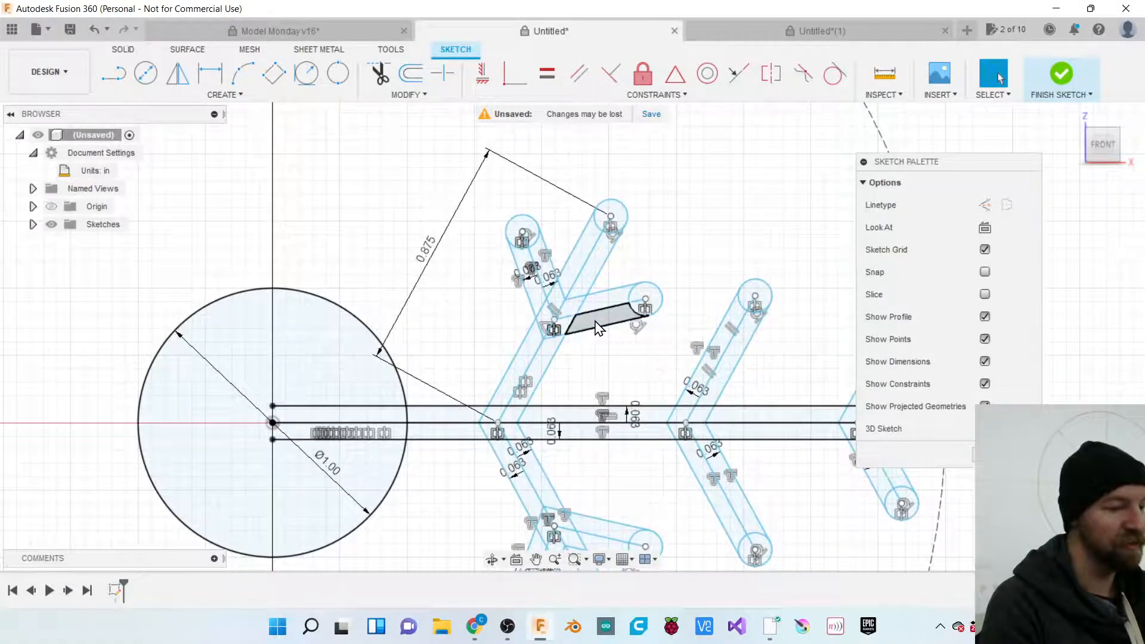
{"action": "scroll", "coordinate": [484, 296], "scroll_direction": "down", "scroll_amount": 5}
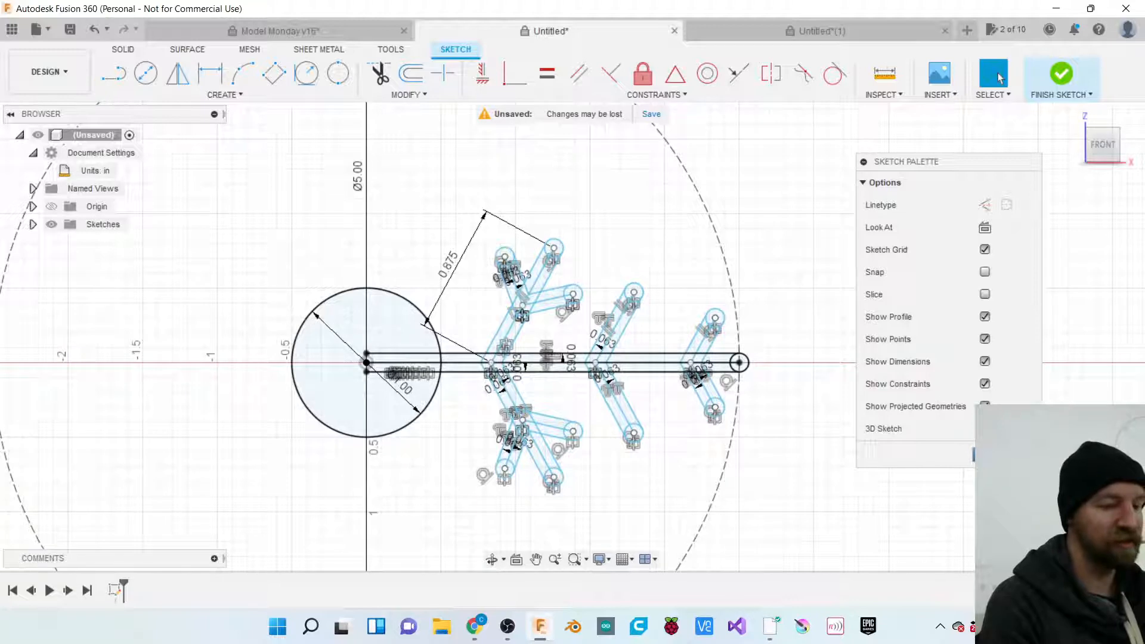
Finish the sketch and rename it Snowflake Arm.
{"action": "left_click", "coordinate": [1004, 454]}
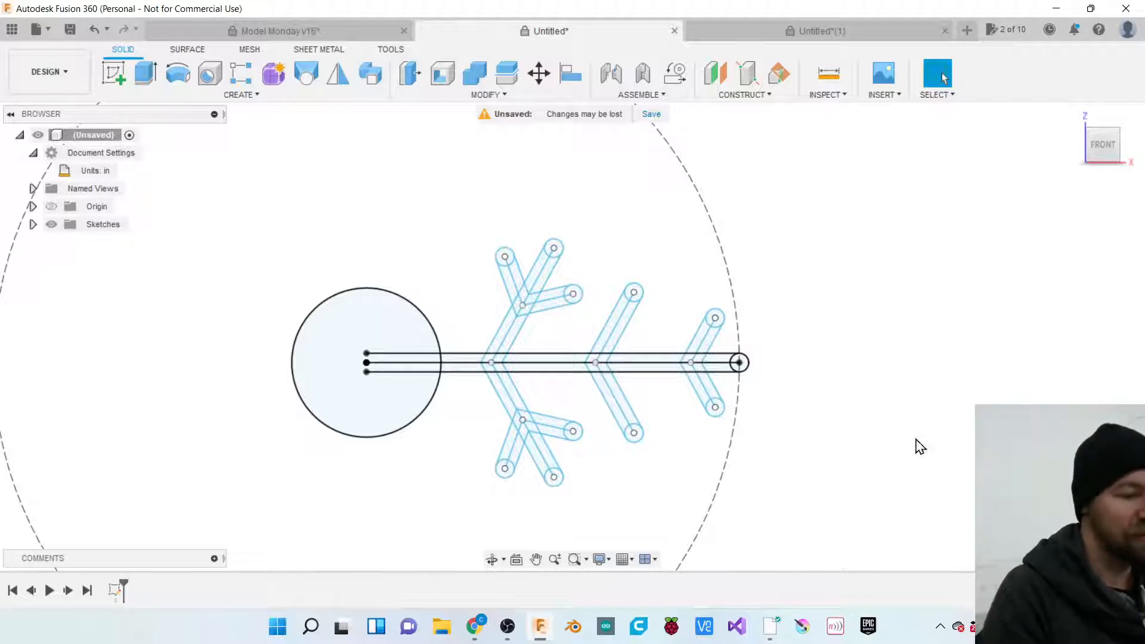
{"action": "scroll", "coordinate": [877, 384], "scroll_direction": "down", "scroll_amount": 2}
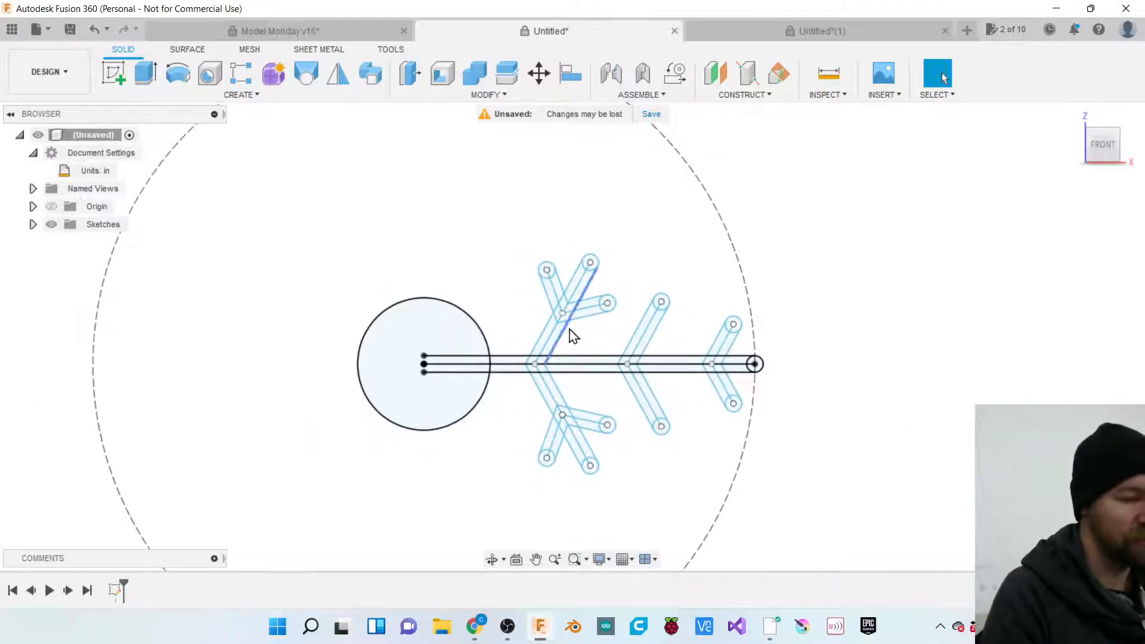
{"action": "left_click", "coordinate": [33, 224]}
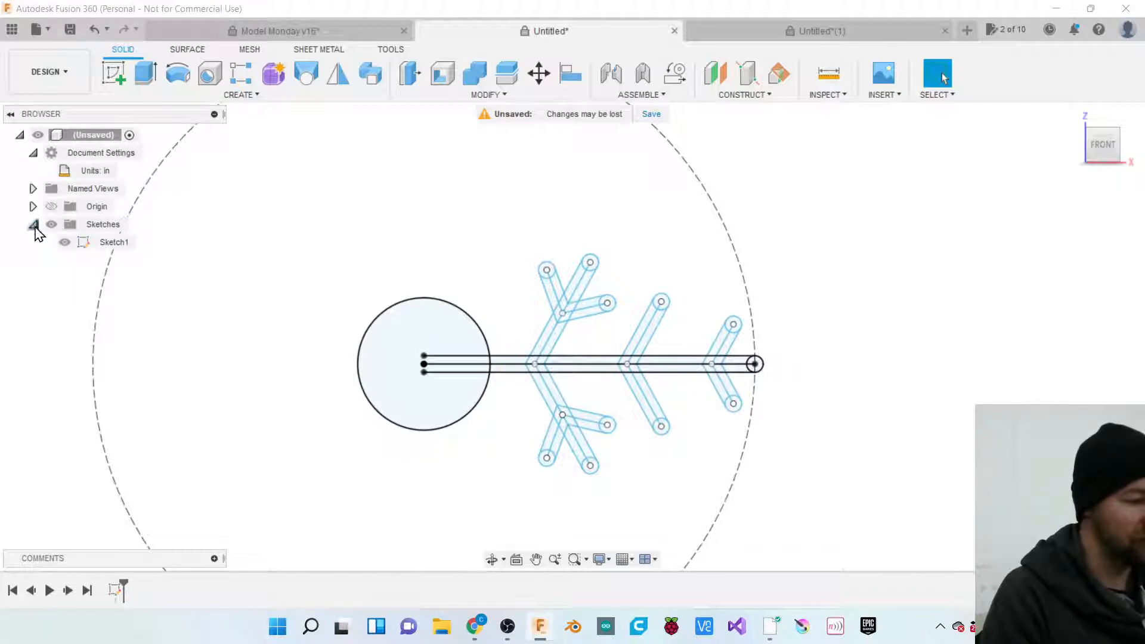
{"action": "double_click", "coordinate": [109, 243]}
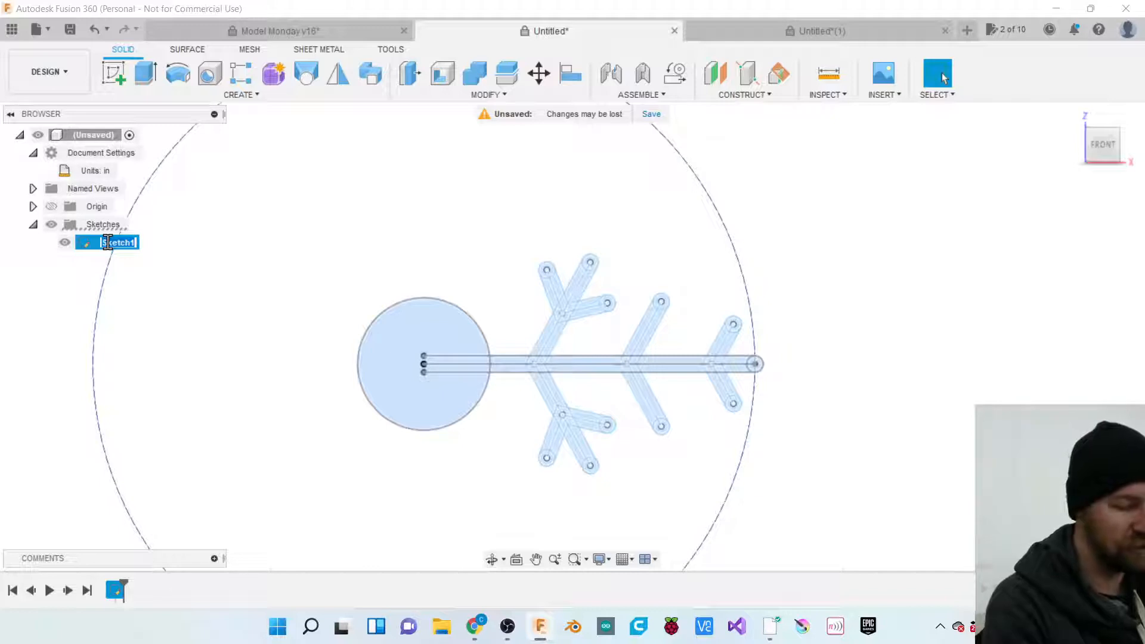
{"action": "type", "text": "Snowflake Ar"}
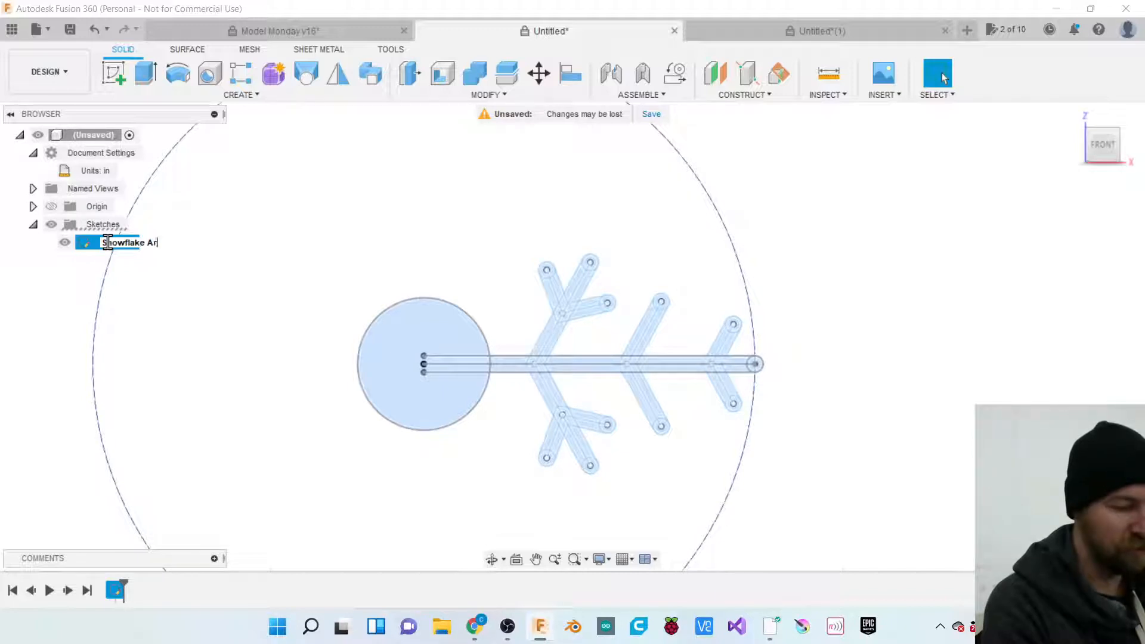
{"action": "type", "text": "m"}
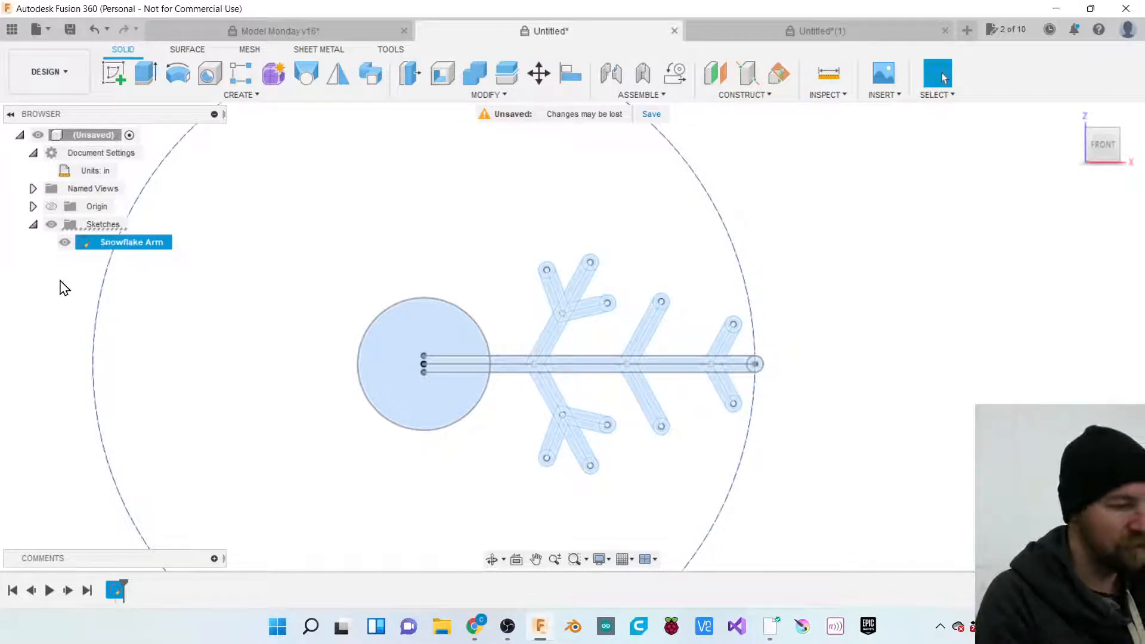
{"action": "left_click", "coordinate": [61, 280]}
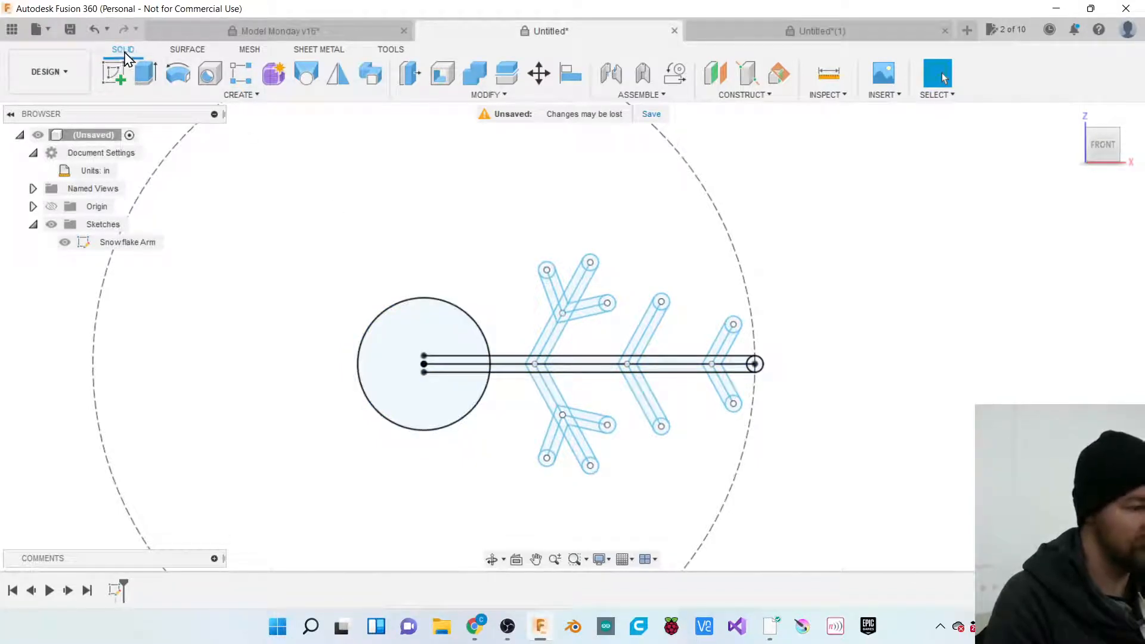
Try to pick the arm's profiles one by one around the first branch for a solid Extrude, and clear the selection.
{"action": "left_click", "coordinate": [238, 95]}
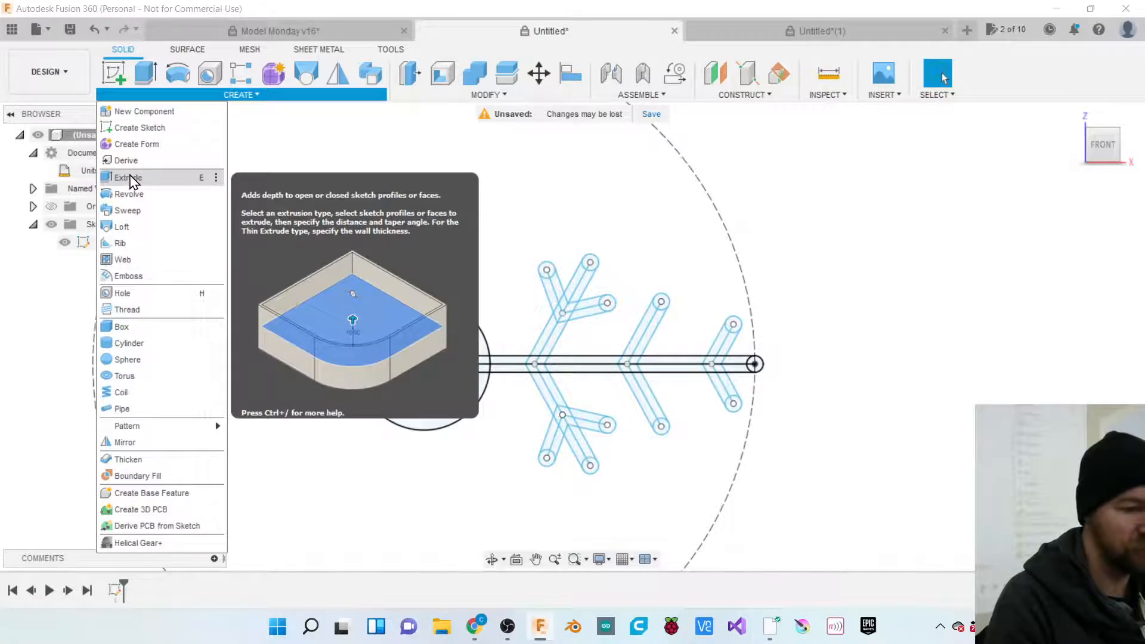
{"action": "left_click", "coordinate": [128, 177]}
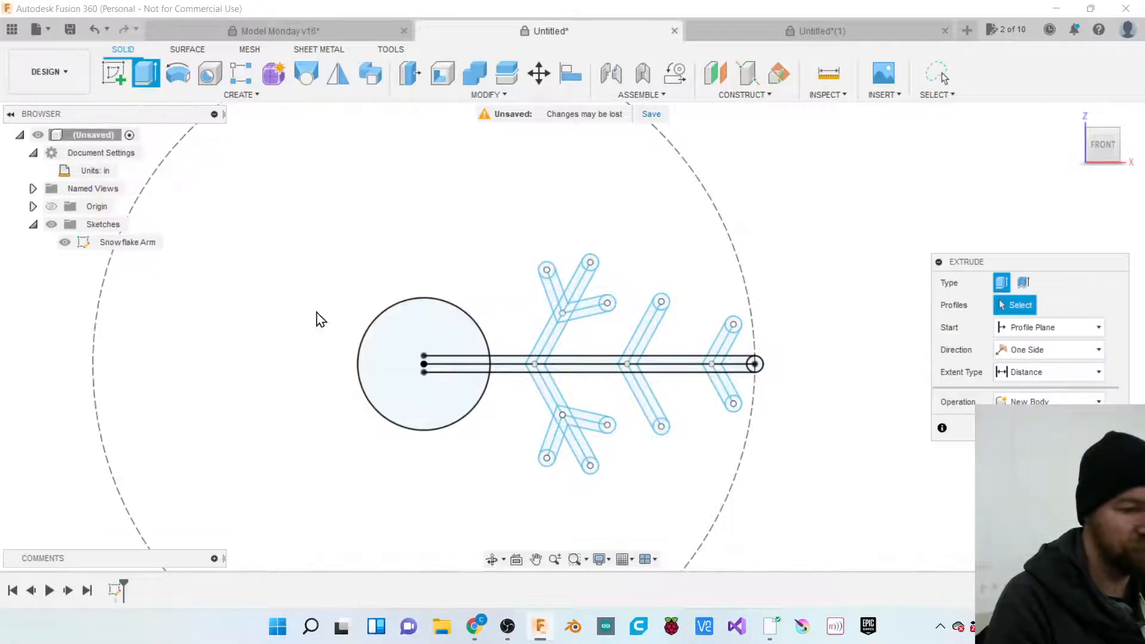
{"action": "left_click", "coordinate": [511, 374]}
{"action": "left_click", "coordinate": [511, 361]}
{"action": "scroll", "coordinate": [544, 378], "scroll_direction": "up", "scroll_amount": 2}
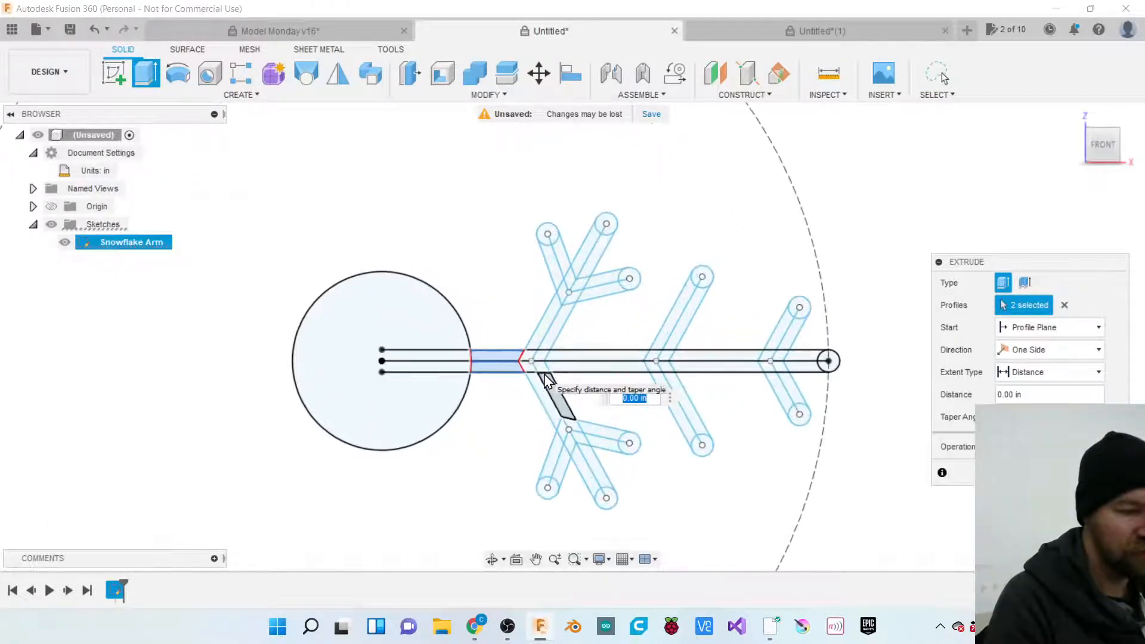
{"action": "scroll", "coordinate": [544, 378], "scroll_direction": "up", "scroll_amount": 3}
{"action": "left_click", "coordinate": [527, 378]}
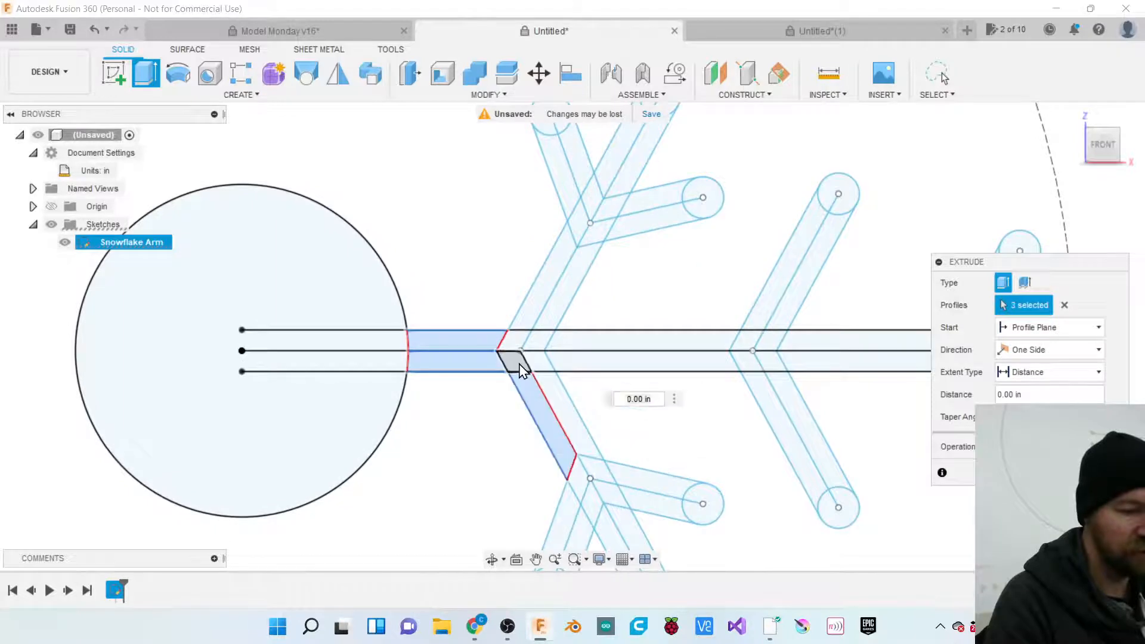
{"action": "left_click", "coordinate": [520, 369]}
{"action": "left_click", "coordinate": [518, 340]}
{"action": "scroll", "coordinate": [458, 389], "scroll_direction": "down", "scroll_amount": 5}
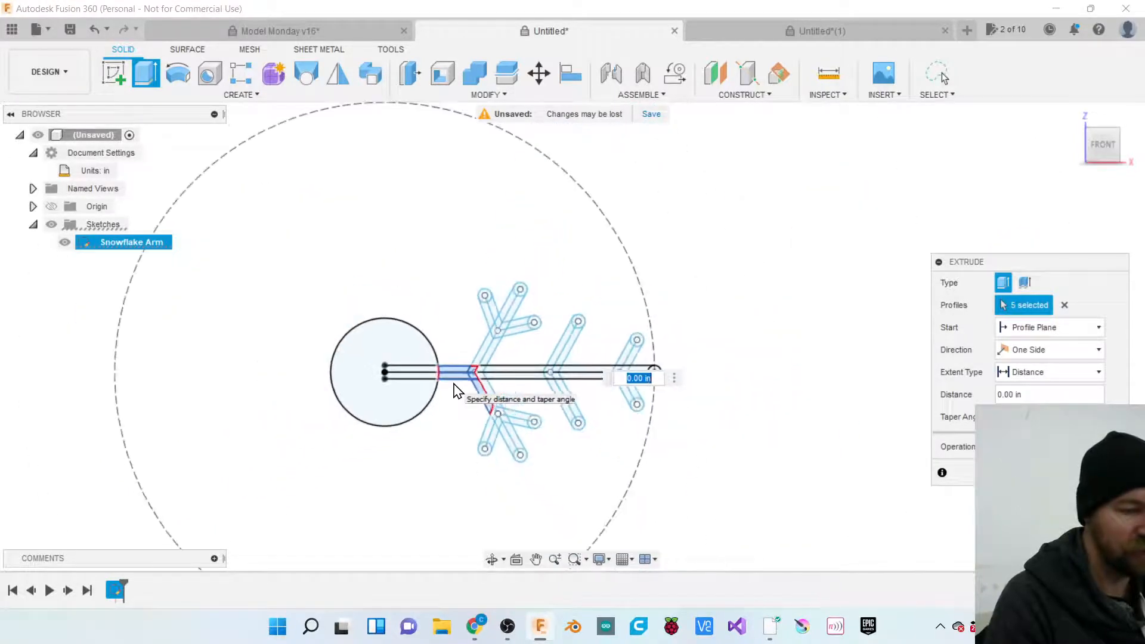
{"action": "left_click", "coordinate": [1064, 304]}
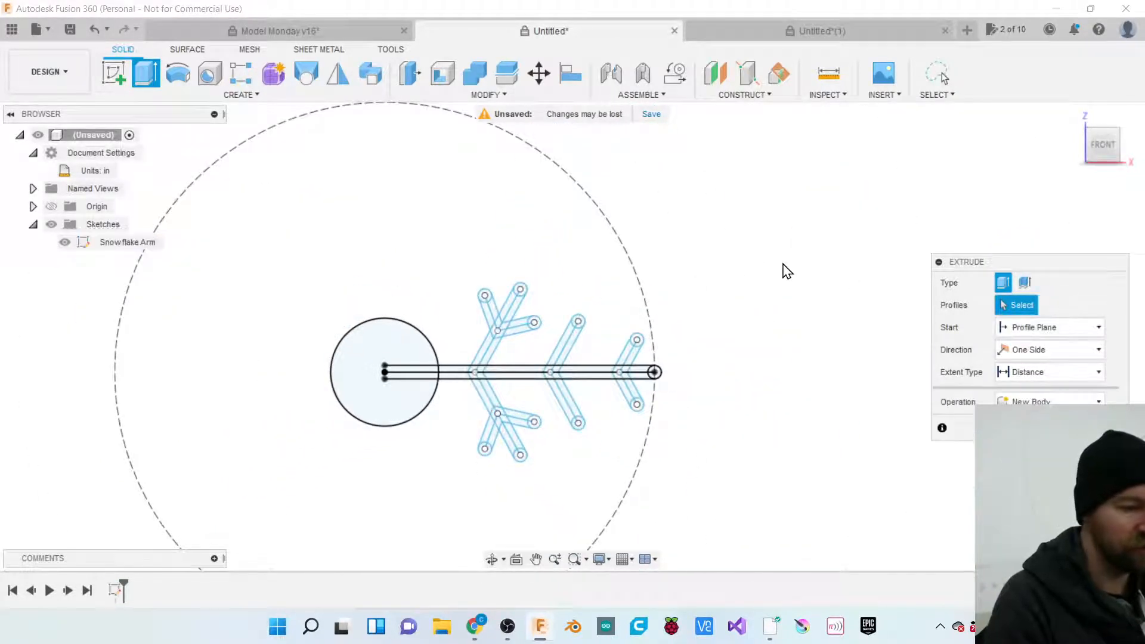
Try to box-select the arm's profiles with the default selection mode, clearing the picked profile and moving the Extrude dialog closer to the sketch.
{"action": "scroll", "coordinate": [787, 268], "scroll_direction": "down", "scroll_amount": 1}
{"action": "mouse_move", "coordinate": [329, 225]}
{"action": "left_mouse_down"}
{"action": "mouse_move", "coordinate": [576, 388]}
{"action": "mouse_move", "coordinate": [592, 434]}
{"action": "left_mouse_up"}
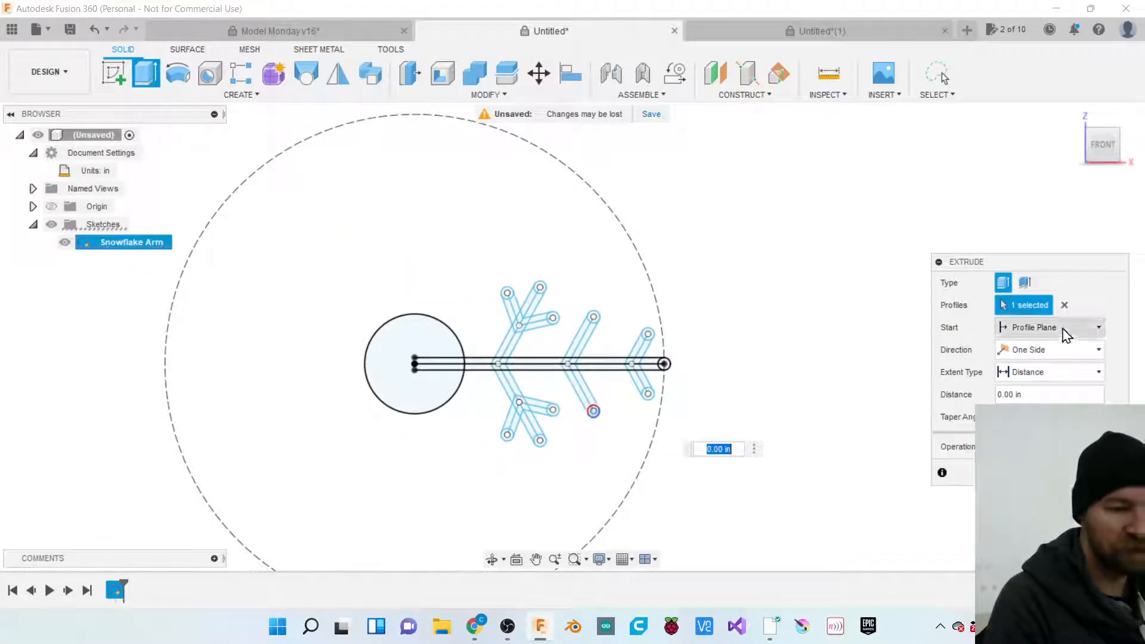
{"action": "left_click", "coordinate": [1064, 304]}
{"action": "left_click_drag", "start_coordinate": [1038, 268], "coordinate": [809, 288]}
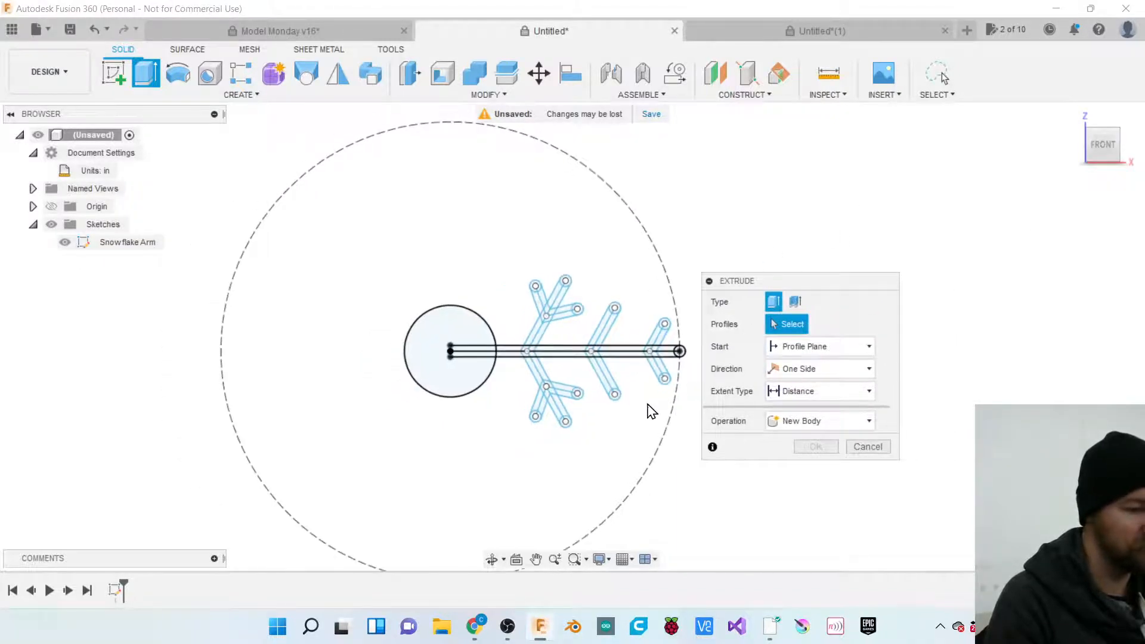
{"action": "scroll", "coordinate": [650, 410], "scroll_direction": "up", "scroll_amount": 2}
{"action": "left_click_drag", "start_coordinate": [778, 285], "coordinate": [834, 275]}
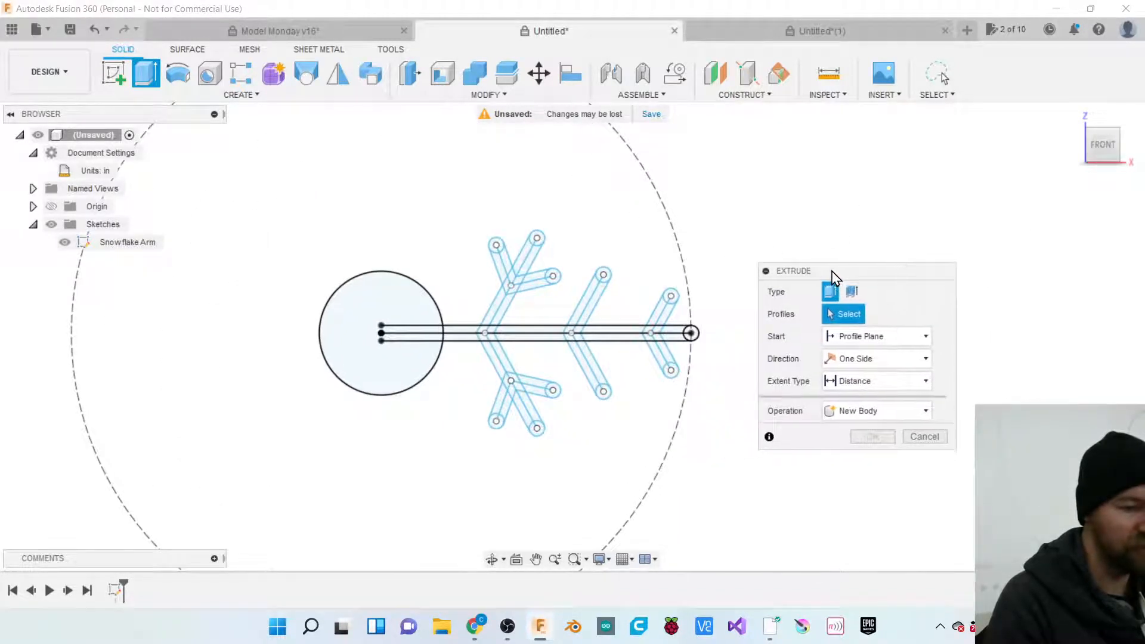
{"action": "mouse_move", "coordinate": [726, 183]}
{"action": "left_mouse_down"}
{"action": "mouse_move", "coordinate": [806, 181]}
{"action": "mouse_move", "coordinate": [731, 208]}
{"action": "mouse_move", "coordinate": [770, 149]}
{"action": "mouse_move", "coordinate": [708, 172]}
{"action": "mouse_move", "coordinate": [806, 231]}
{"action": "mouse_move", "coordinate": [740, 195]}
{"action": "mouse_move", "coordinate": [899, 167]}
{"action": "mouse_move", "coordinate": [857, 242]}
{"action": "mouse_move", "coordinate": [892, 206]}
{"action": "mouse_move", "coordinate": [812, 208]}
{"action": "mouse_move", "coordinate": [775, 223]}
{"action": "left_mouse_up"}
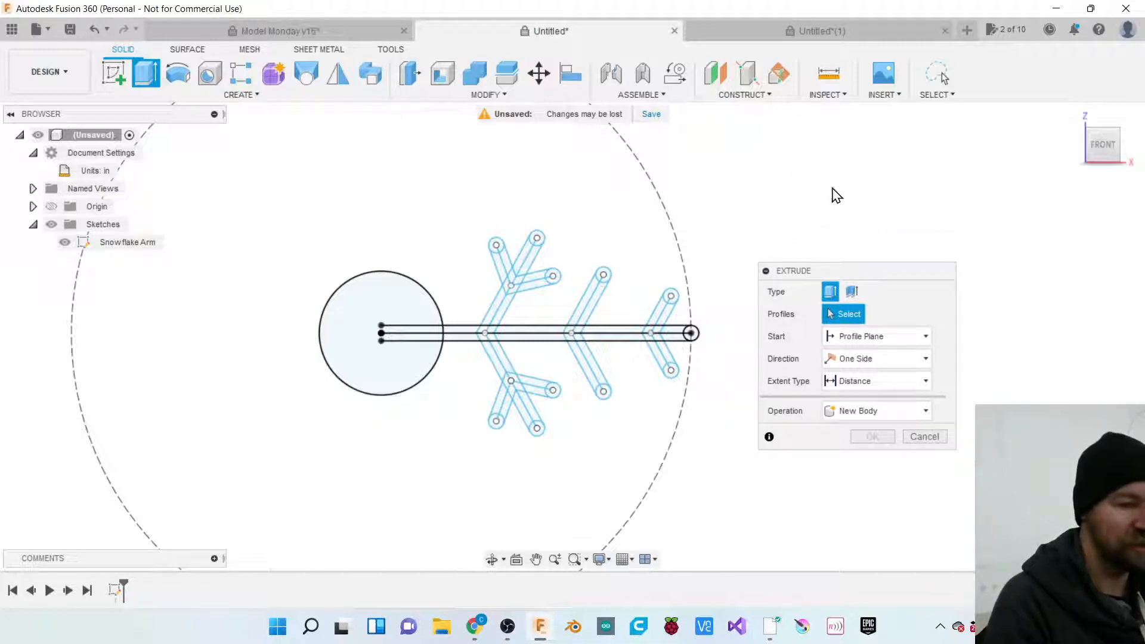
Use Window Selection to choose all the sketch profiles for the extrusion, and deselect the center circle so only the branched arm remains.
{"action": "left_click", "coordinate": [946, 97]}
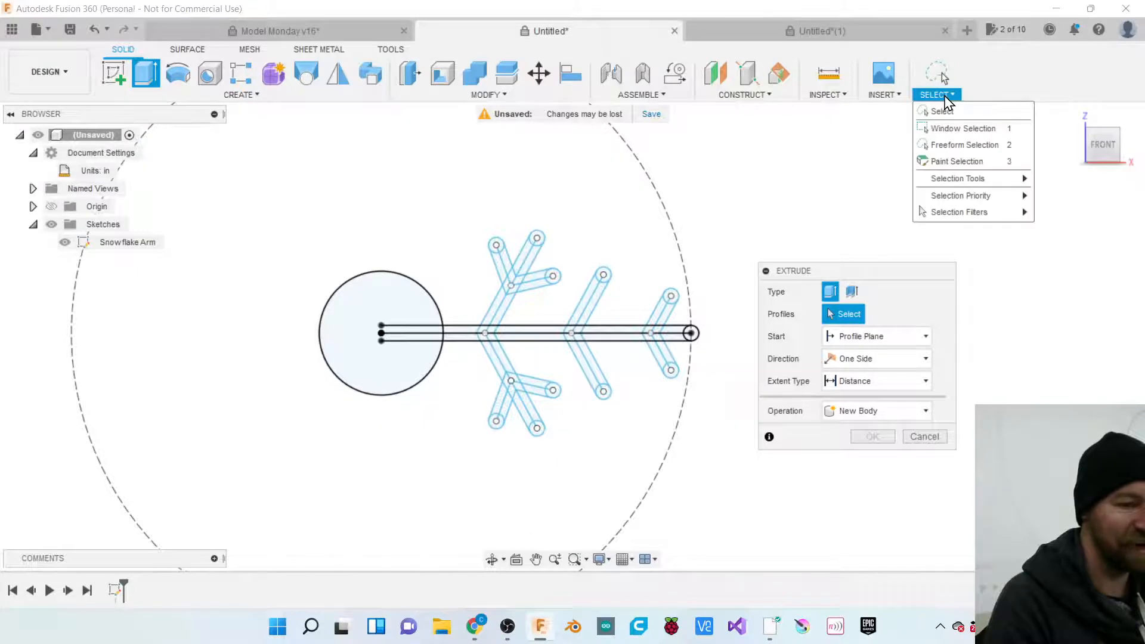
{"action": "left_click", "coordinate": [954, 129]}
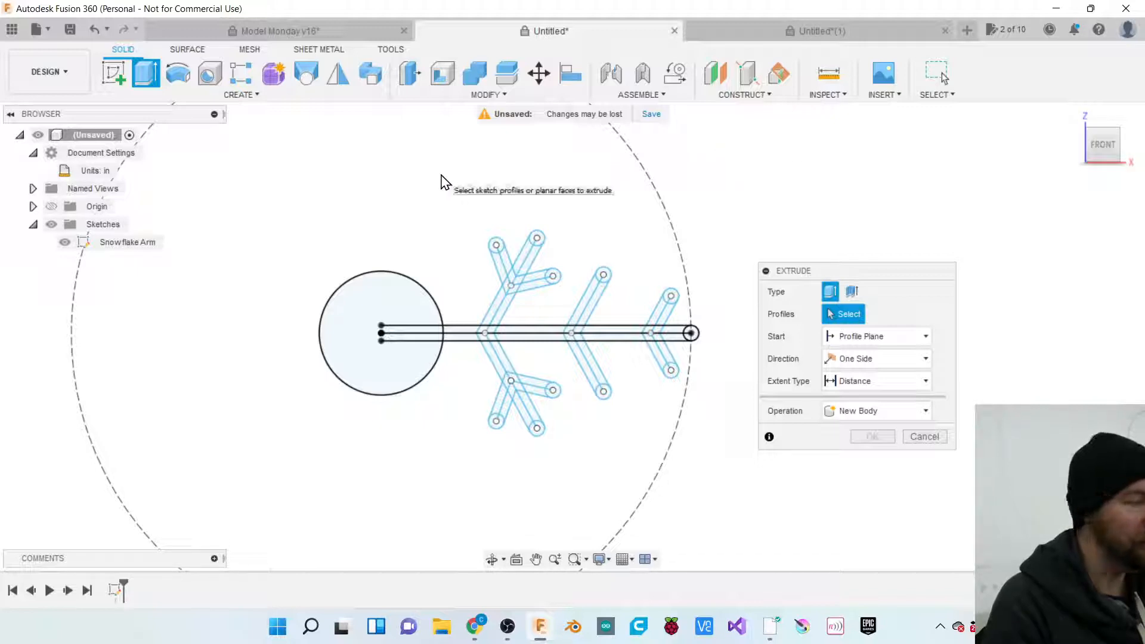
{"action": "mouse_move", "coordinate": [440, 174]}
{"action": "left_mouse_down"}
{"action": "mouse_move", "coordinate": [615, 316]}
{"action": "mouse_move", "coordinate": [744, 461]}
{"action": "left_mouse_up"}
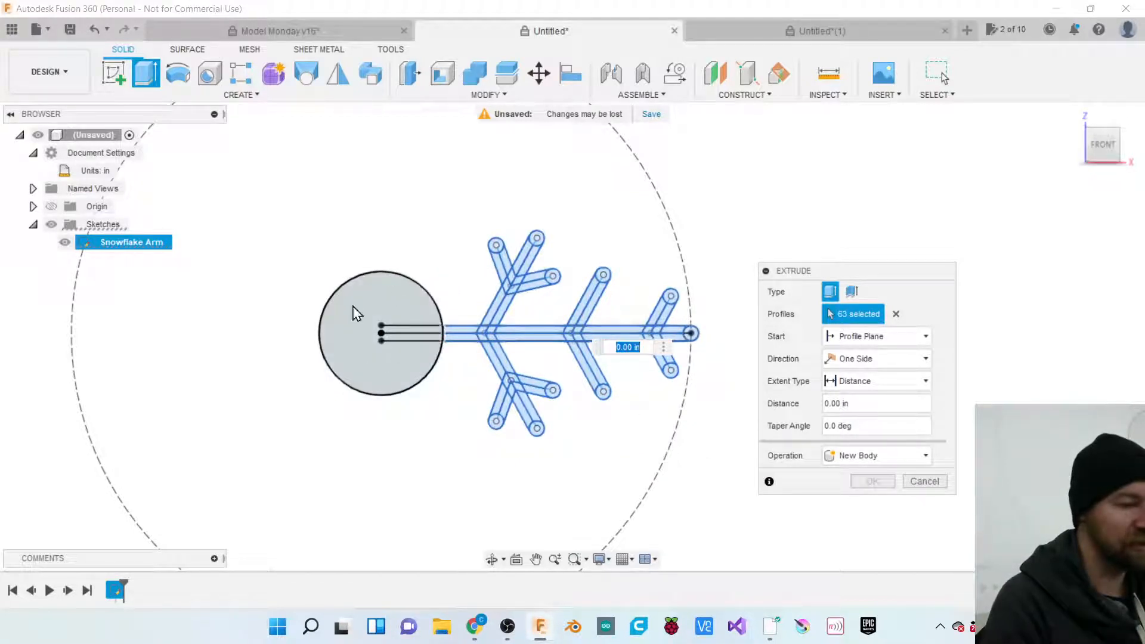
{"action": "left_click", "coordinate": [388, 306]}
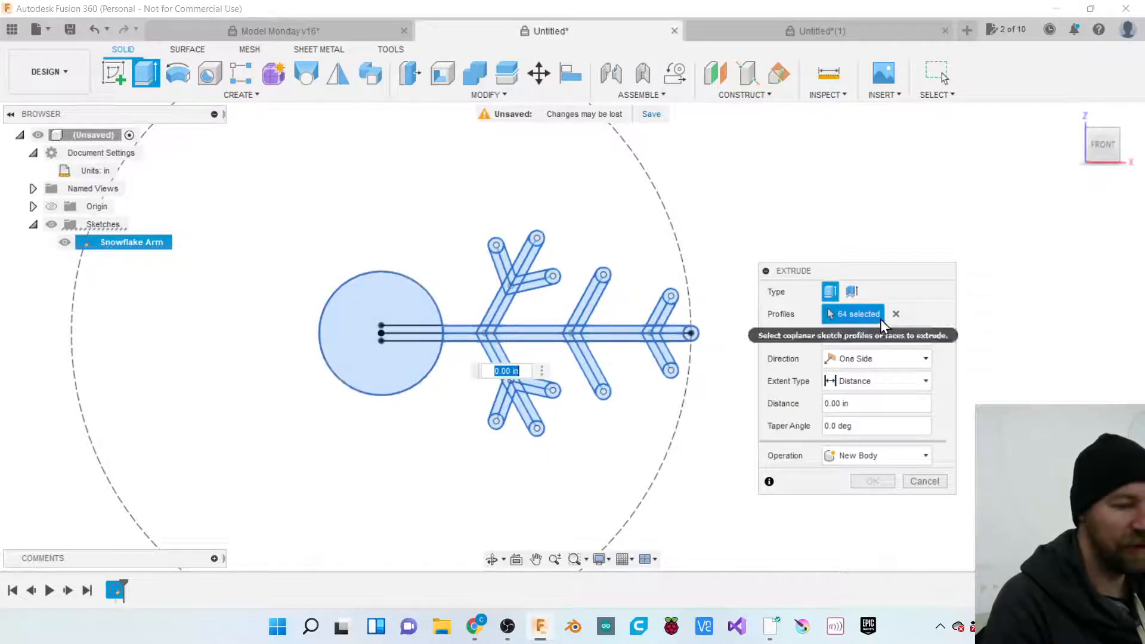
{"action": "left_click", "coordinate": [895, 316]}
{"action": "left_click_drag", "start_coordinate": [293, 172], "coordinate": [718, 472]}
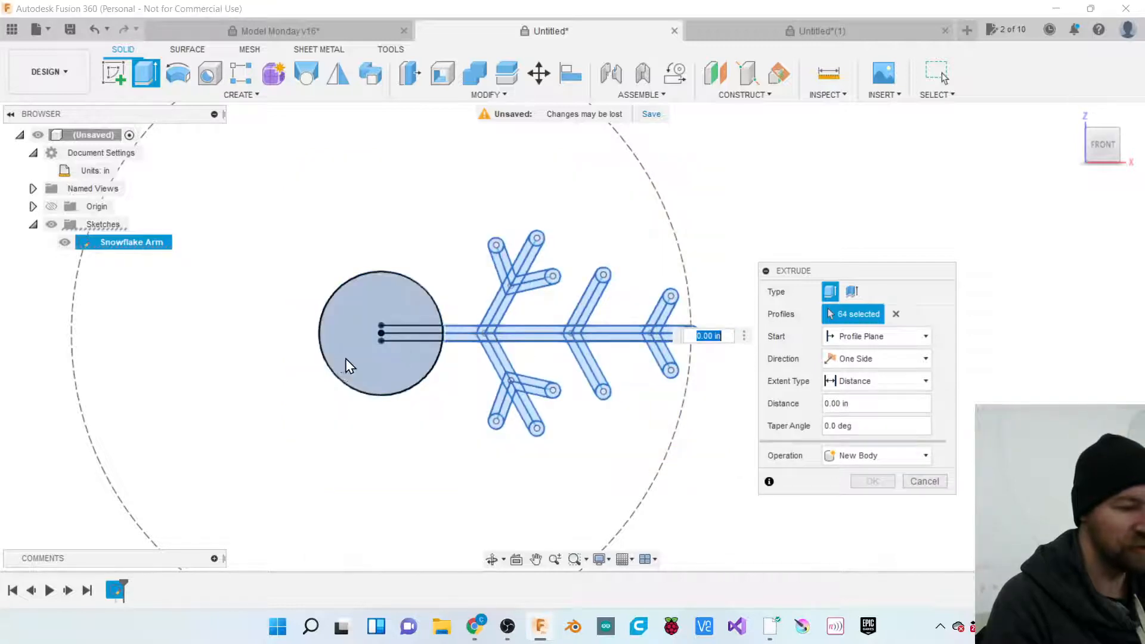
{"action": "left_click", "coordinate": [356, 368]}
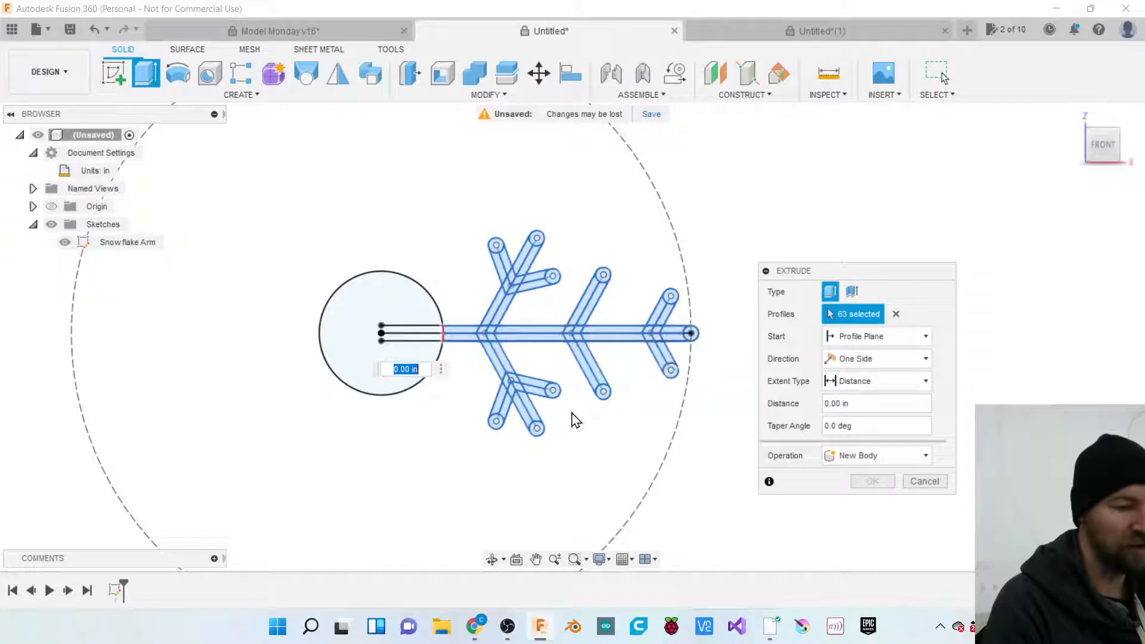
Extrude the selected arm profiles one-sided by 1/8 in as a new body.
{"action": "left_click", "coordinate": [1104, 150]}
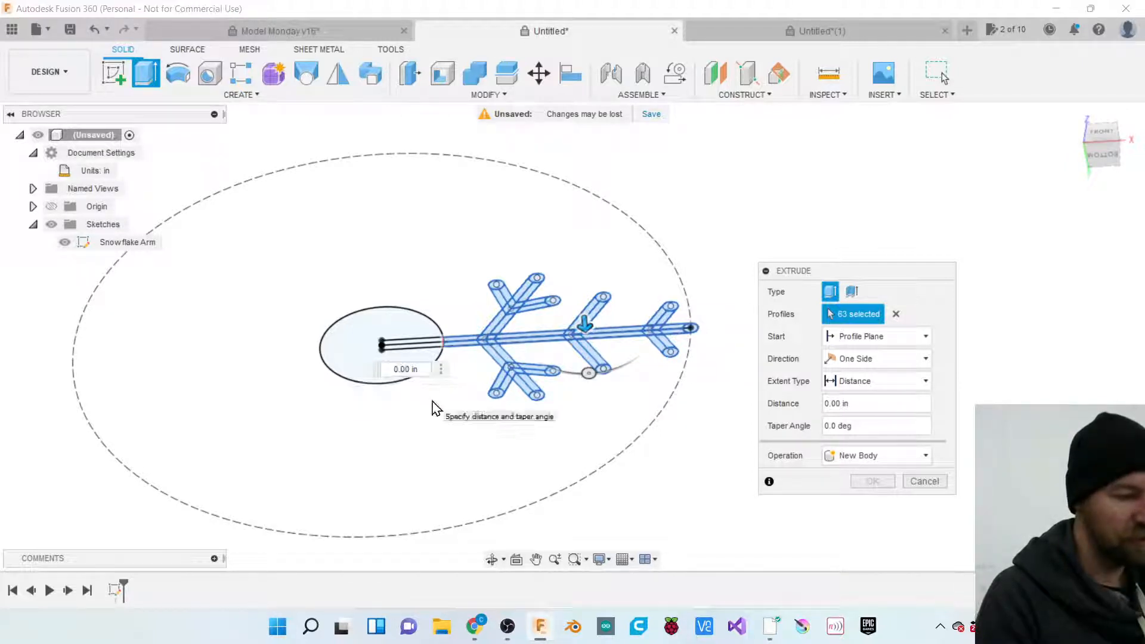
{"action": "key", "text": "Return"}
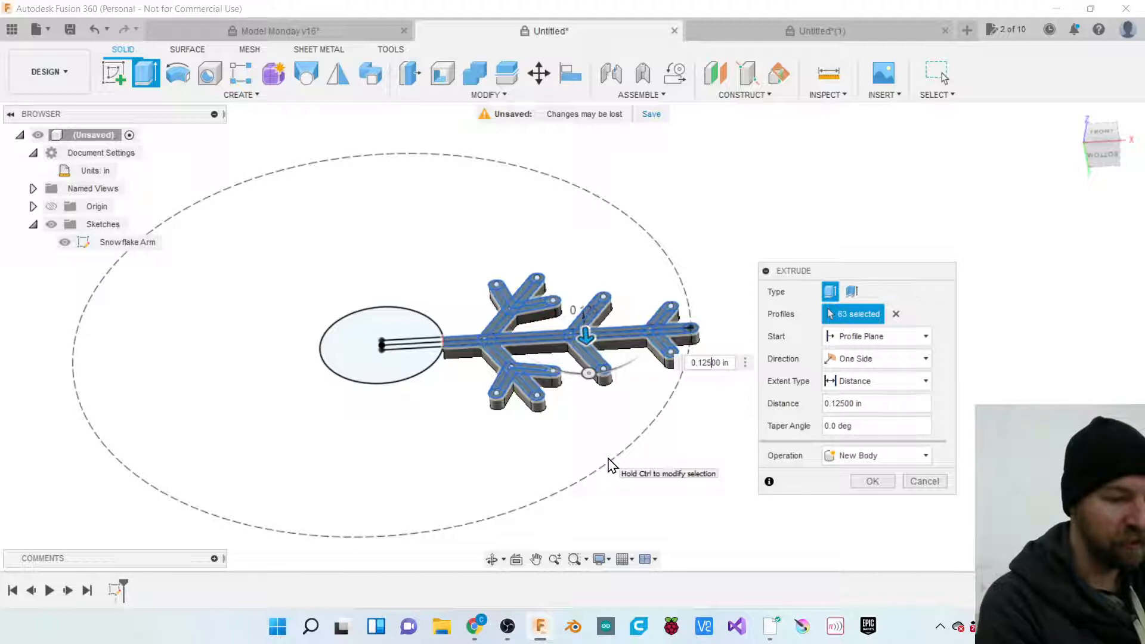
{"action": "key", "text": "BackSpace"}
{"action": "key", "text": "BackSpace"}
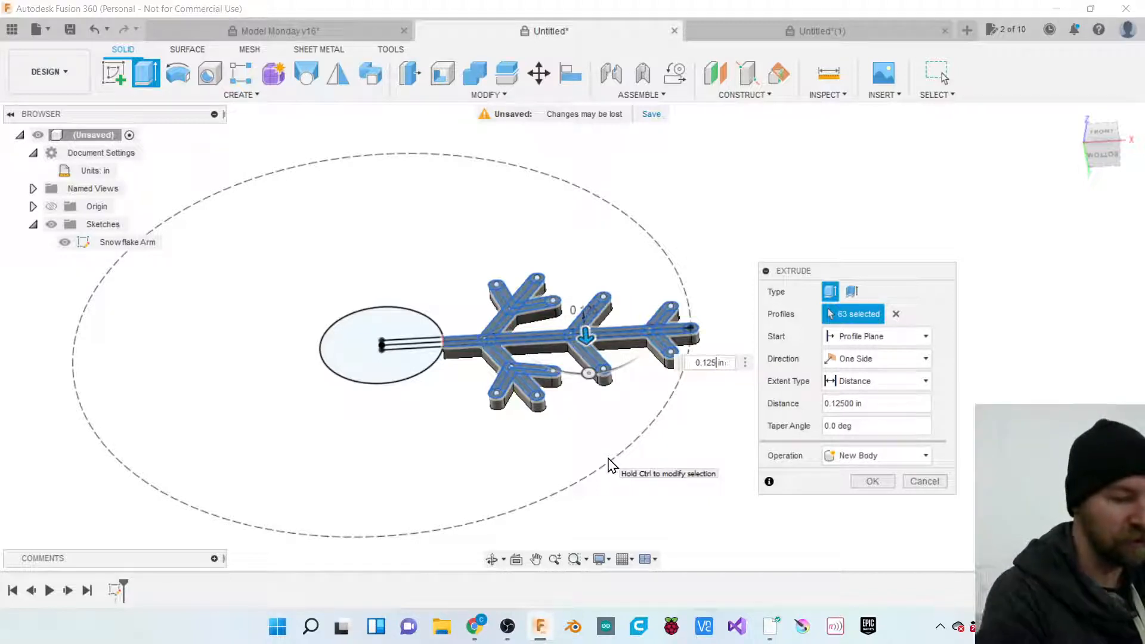
{"action": "key", "text": "BackSpace"}
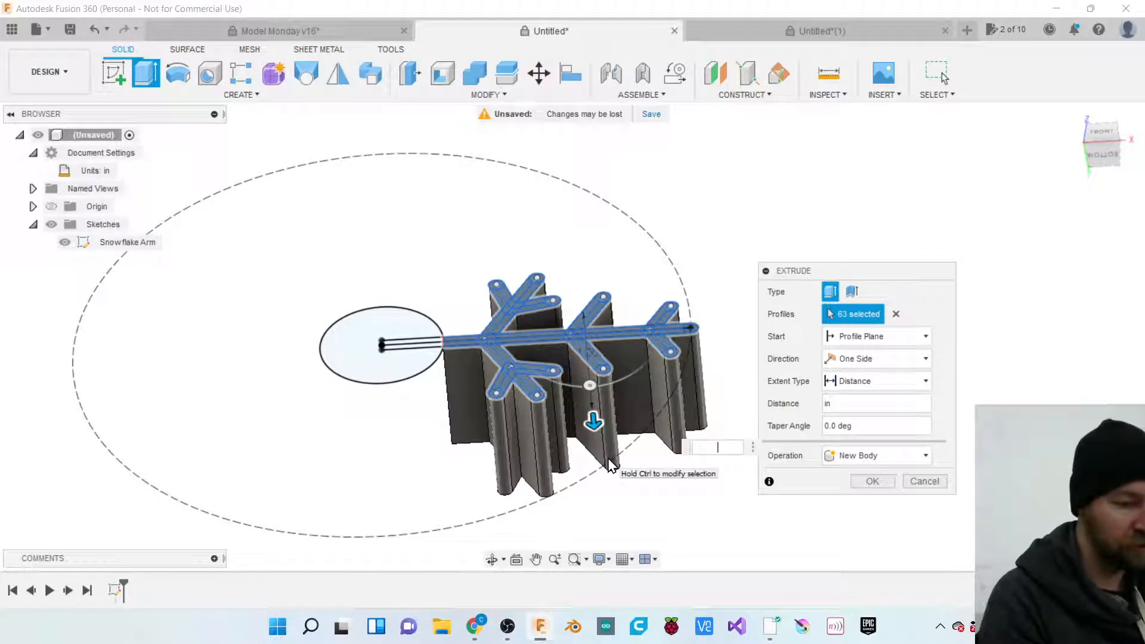
{"action": "type", "text": "1/8"}
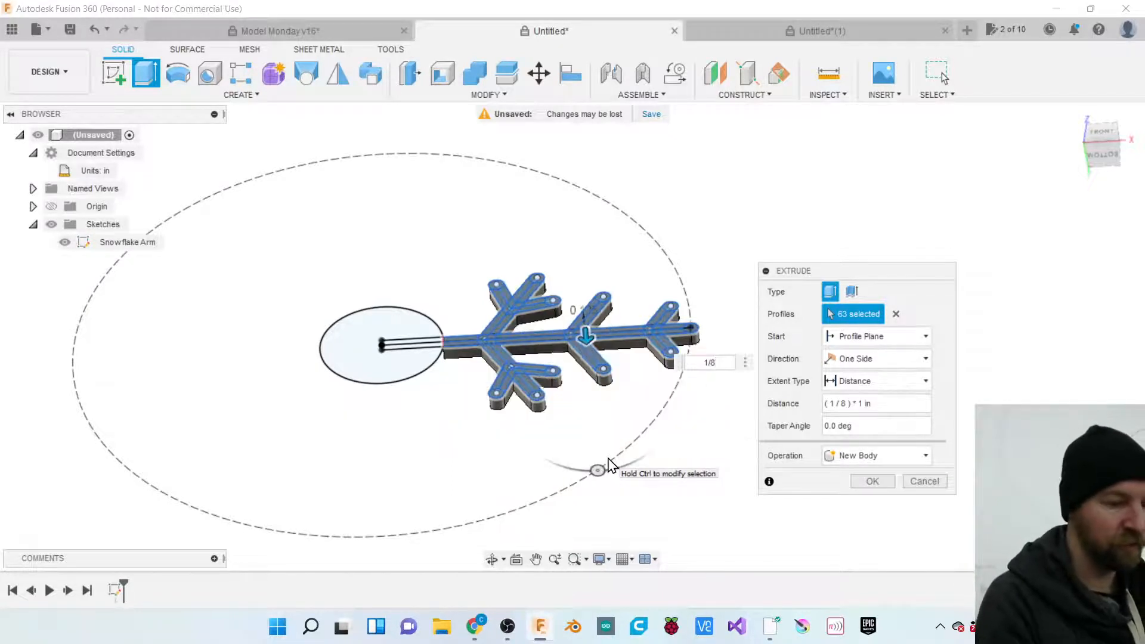
{"action": "key", "text": "Return"}
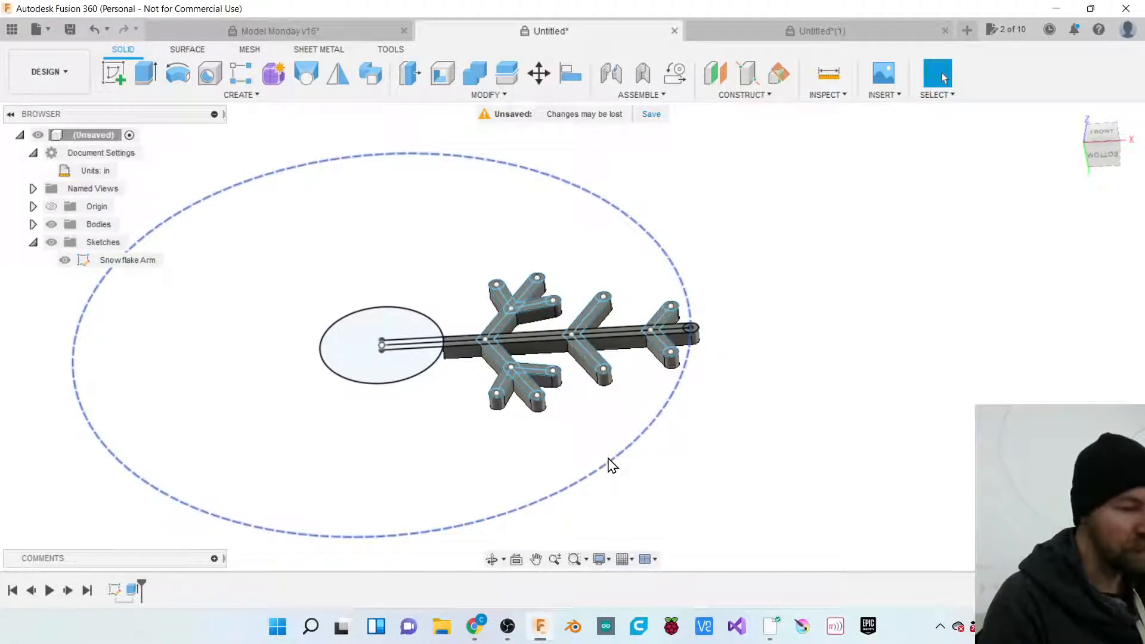
Start a Circular Pattern of type Bodies with the extruded snowflake arm as the object.
{"action": "scroll", "coordinate": [809, 394], "scroll_direction": "down", "scroll_amount": 2}
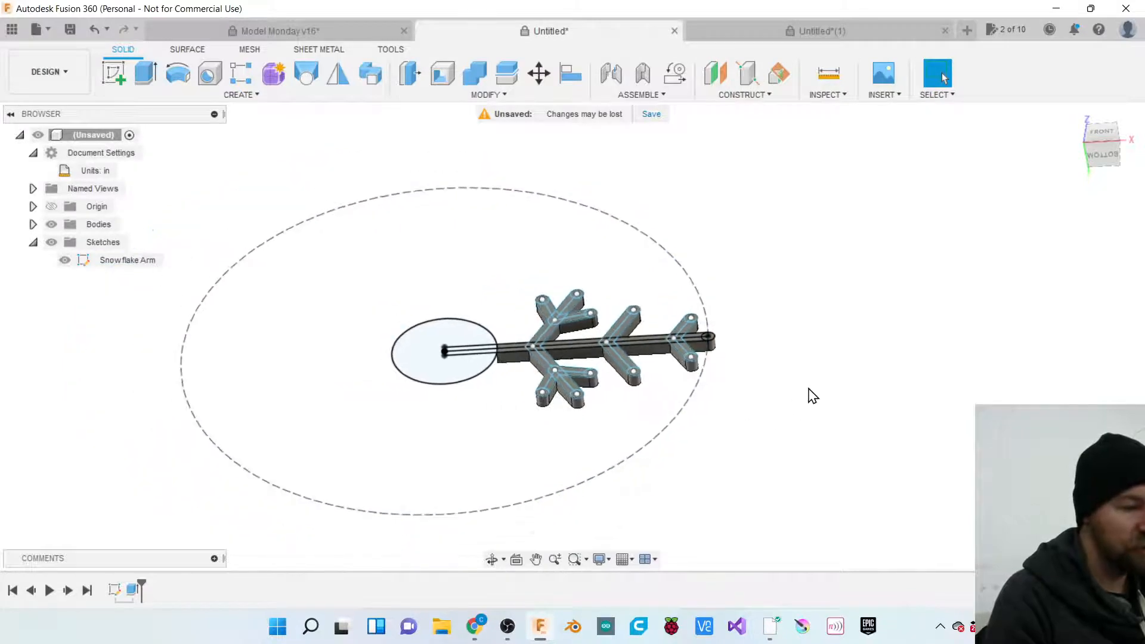
{"action": "scroll", "coordinate": [416, 396], "scroll_direction": "up", "scroll_amount": 2}
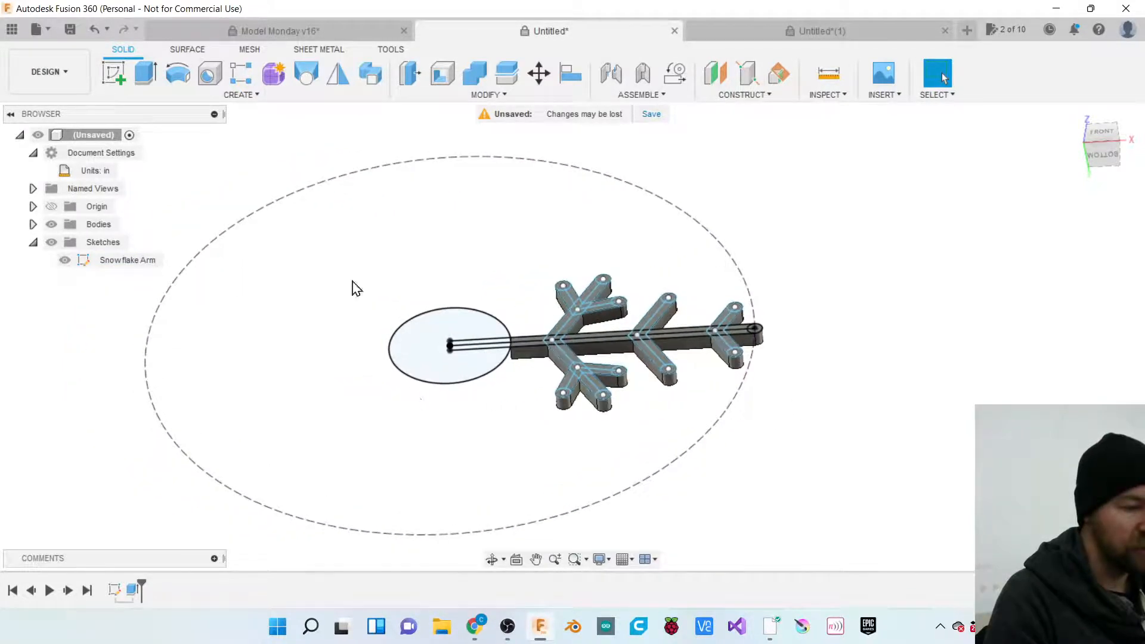
{"action": "left_click", "coordinate": [33, 224]}
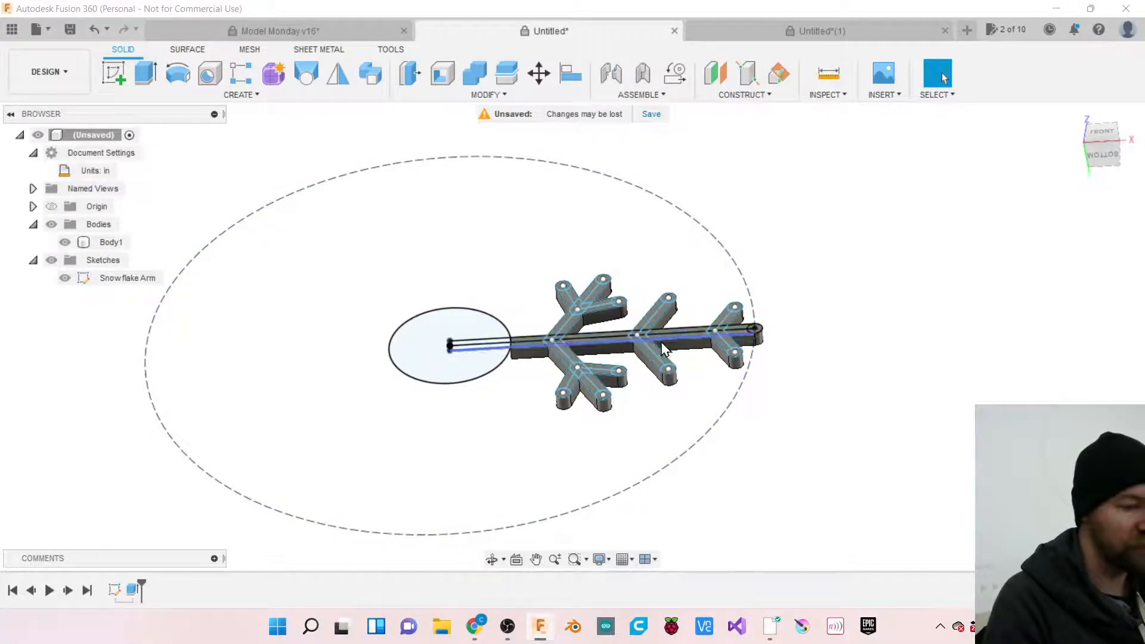
{"action": "left_click", "coordinate": [624, 358]}
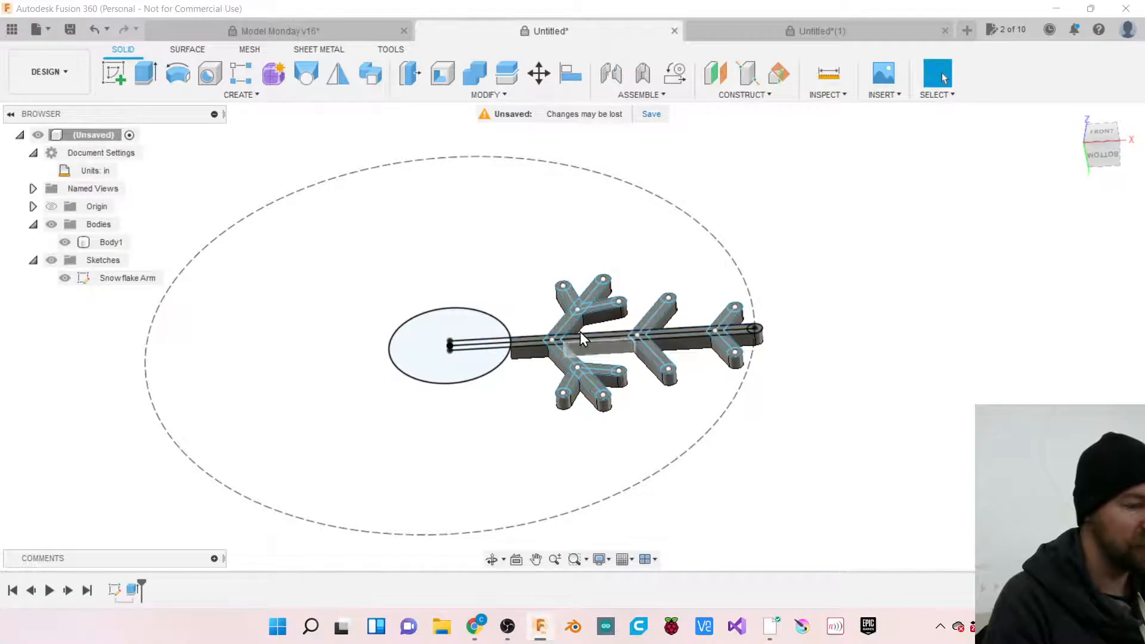
{"action": "left_click", "coordinate": [250, 96]}
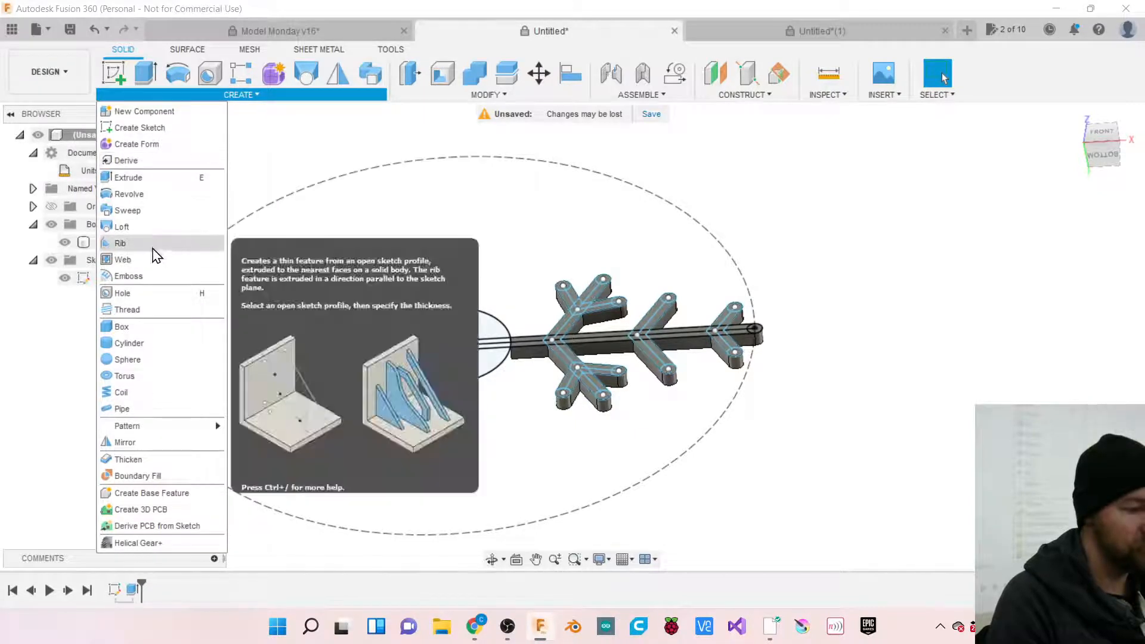
{"action": "mouse_move", "coordinate": [154, 430]}
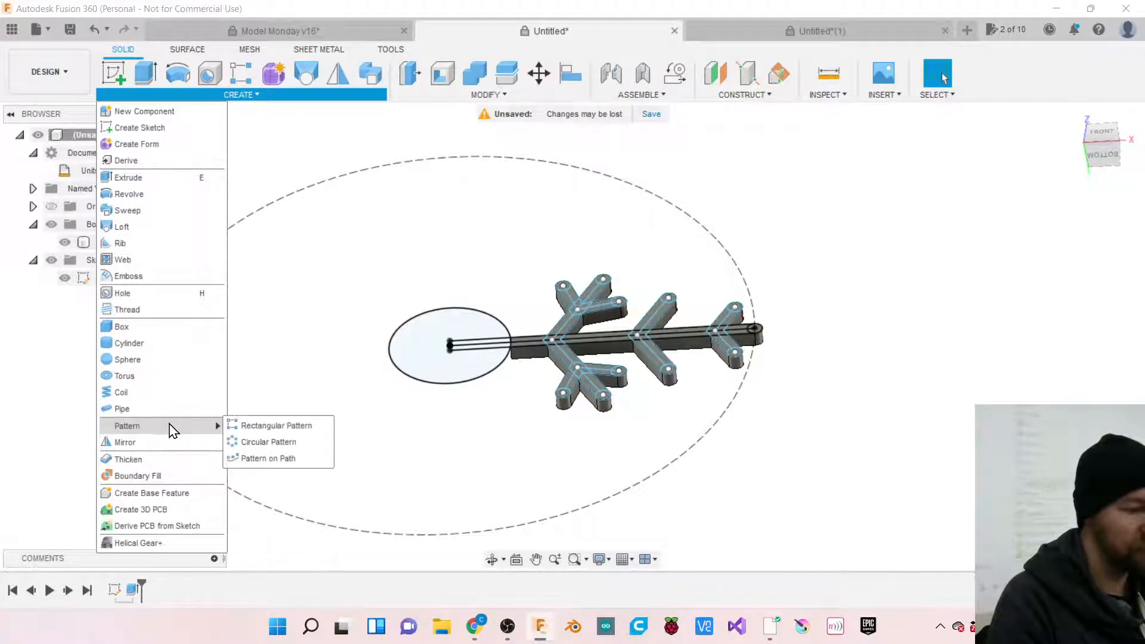
{"action": "left_click", "coordinate": [268, 441]}
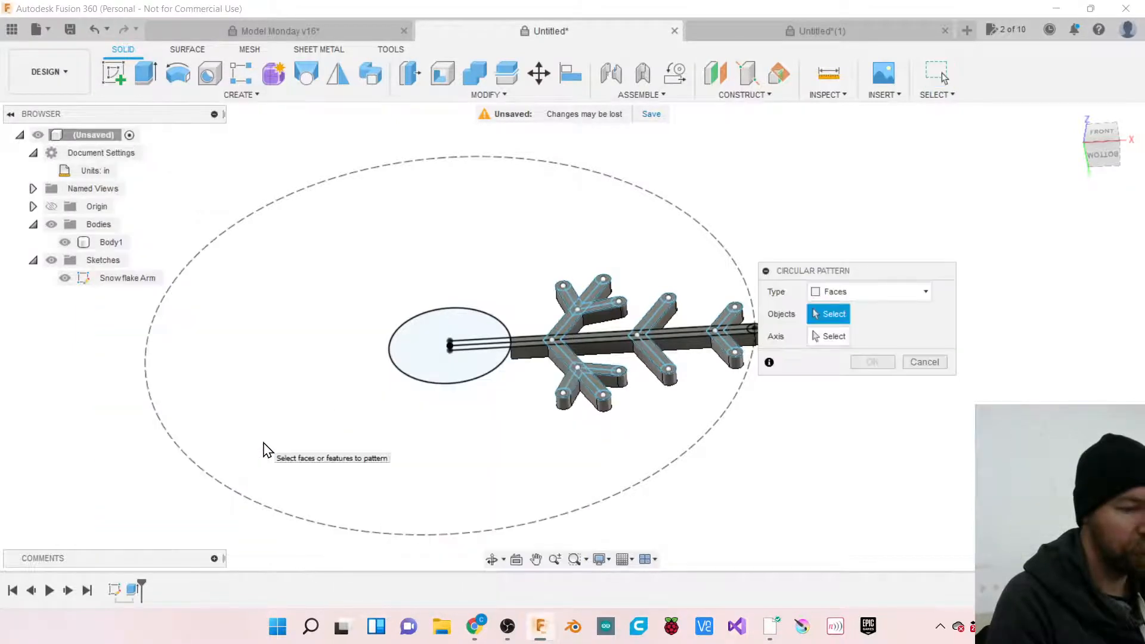
{"action": "left_click_drag", "start_coordinate": [806, 274], "coordinate": [652, 158]}
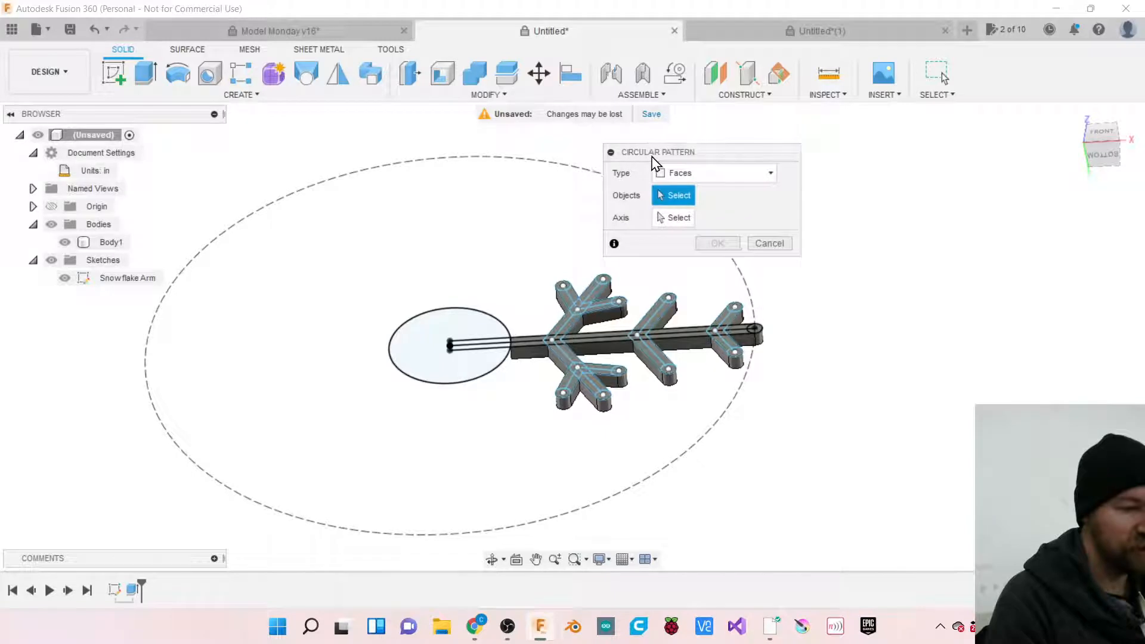
{"action": "left_click", "coordinate": [711, 177]}
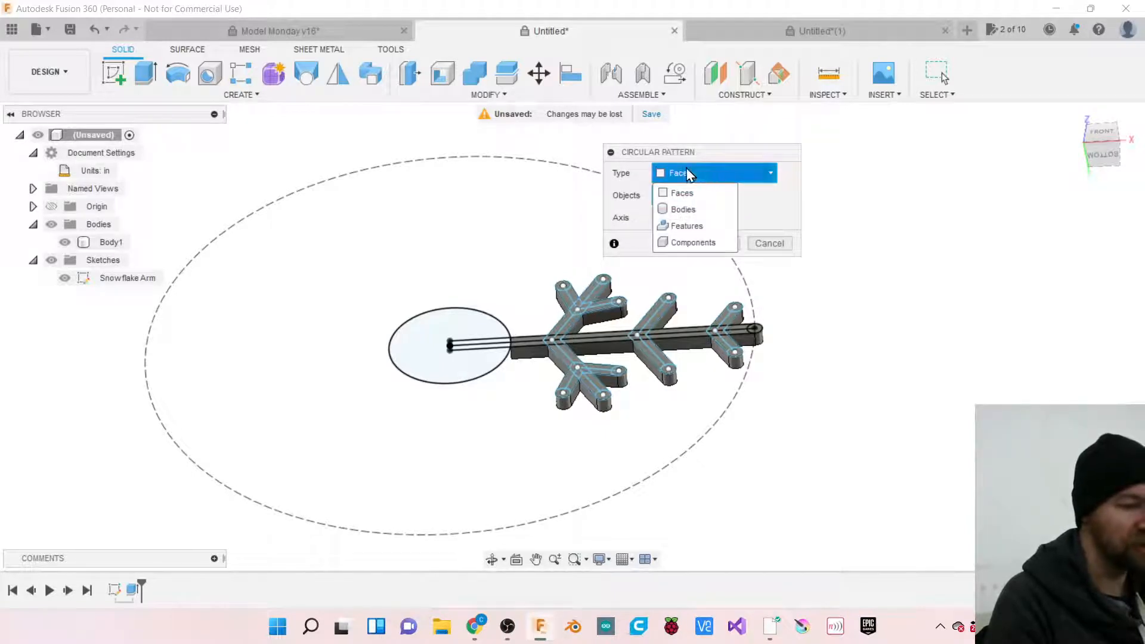
{"action": "left_click", "coordinate": [684, 211]}
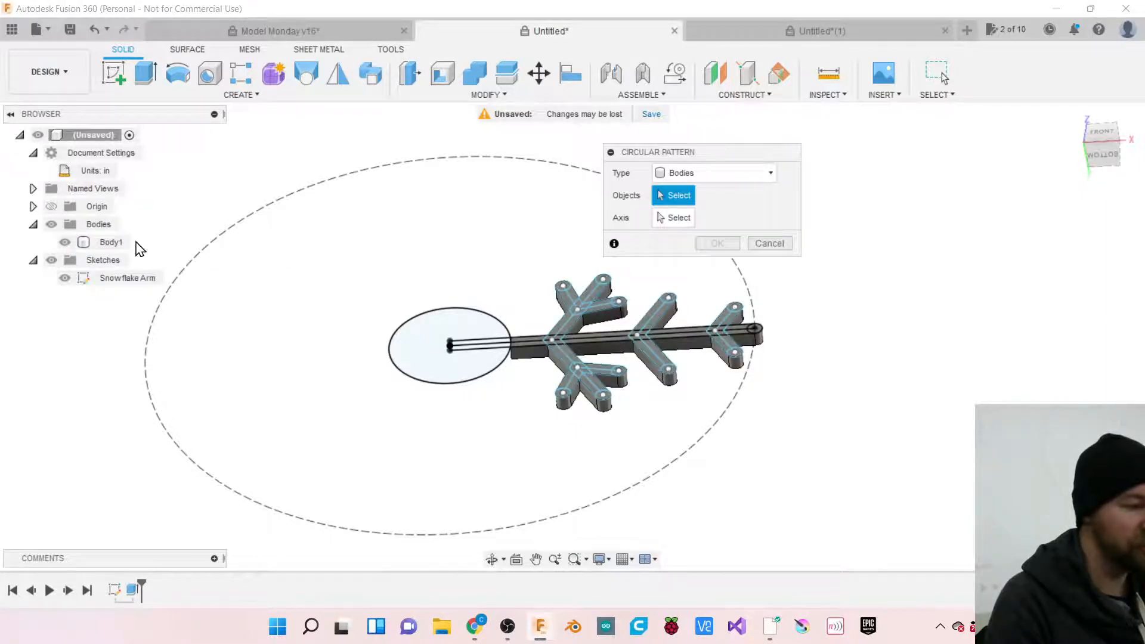
{"action": "left_click", "coordinate": [114, 247]}
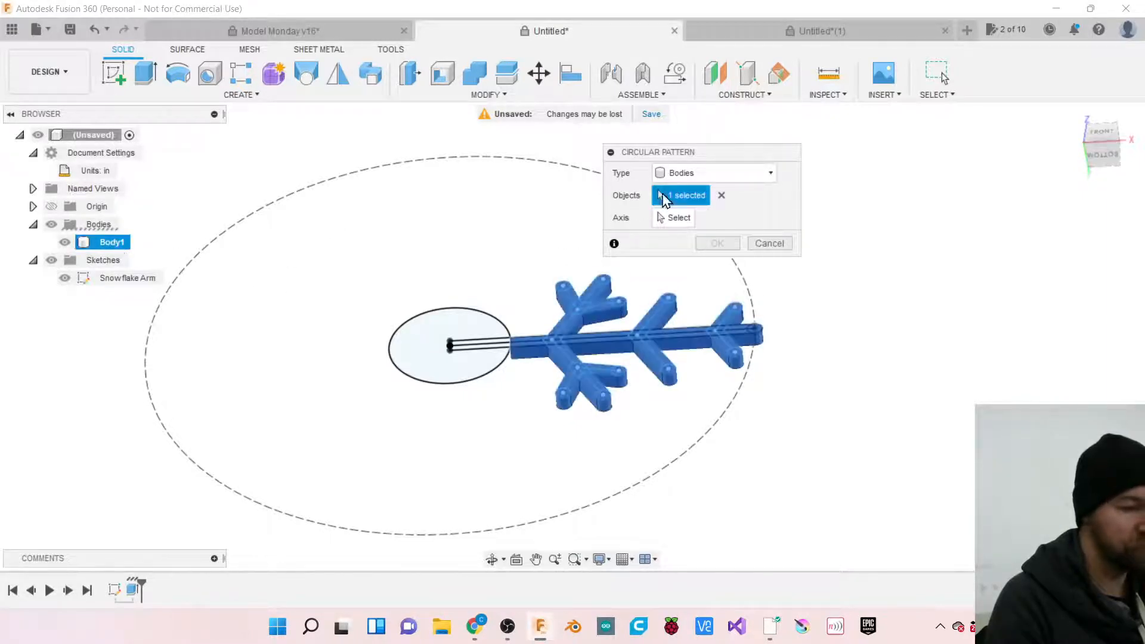
Pattern the arm body around the center circle's axis with full angular spacing and a quantity of 6.
{"action": "mouse_move", "coordinate": [686, 159]}
{"action": "left_mouse_down"}
{"action": "mouse_move", "coordinate": [840, 173]}
{"action": "mouse_move", "coordinate": [802, 177]}
{"action": "left_mouse_up"}
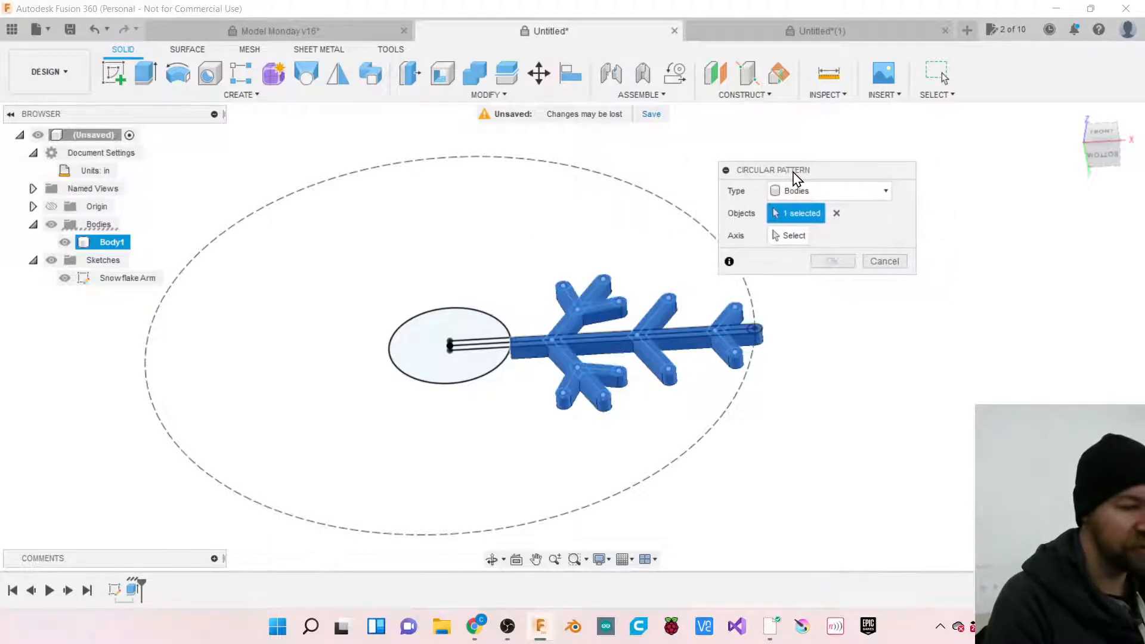
{"action": "left_click", "coordinate": [787, 239]}
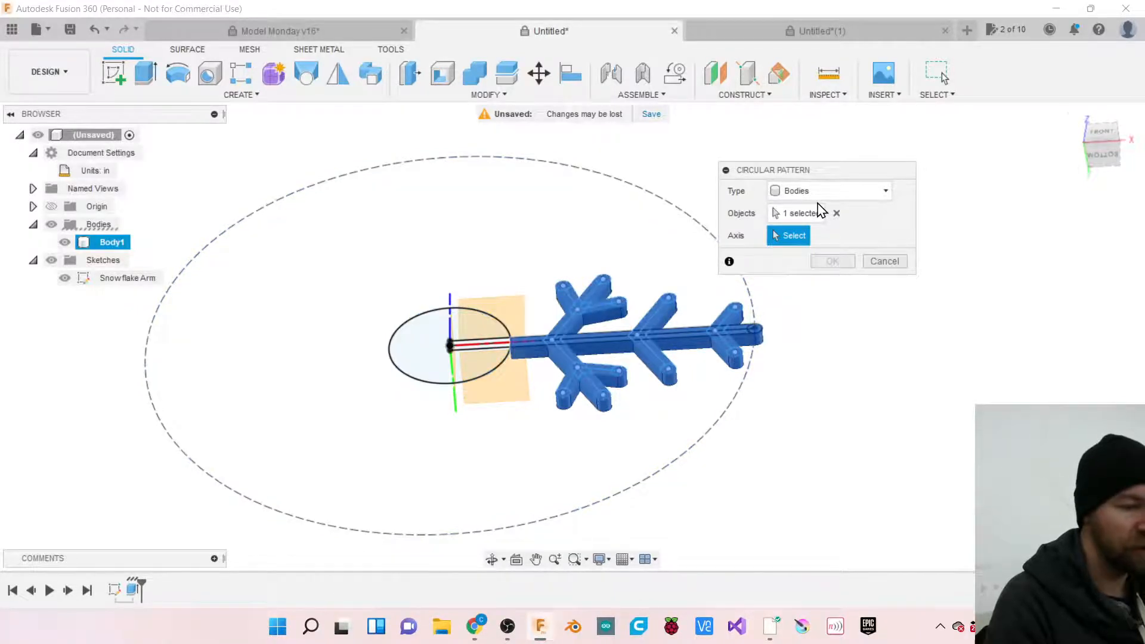
{"action": "mouse_move", "coordinate": [1109, 146]}
{"action": "left_mouse_down"}
{"action": "mouse_move", "coordinate": [1140, 142]}
{"action": "mouse_move", "coordinate": [1144, 157]}
{"action": "mouse_move", "coordinate": [1144, 122]}
{"action": "mouse_move", "coordinate": [1119, 156]}
{"action": "mouse_move", "coordinate": [1084, 115]}
{"action": "mouse_move", "coordinate": [1060, 115]}
{"action": "left_mouse_up"}
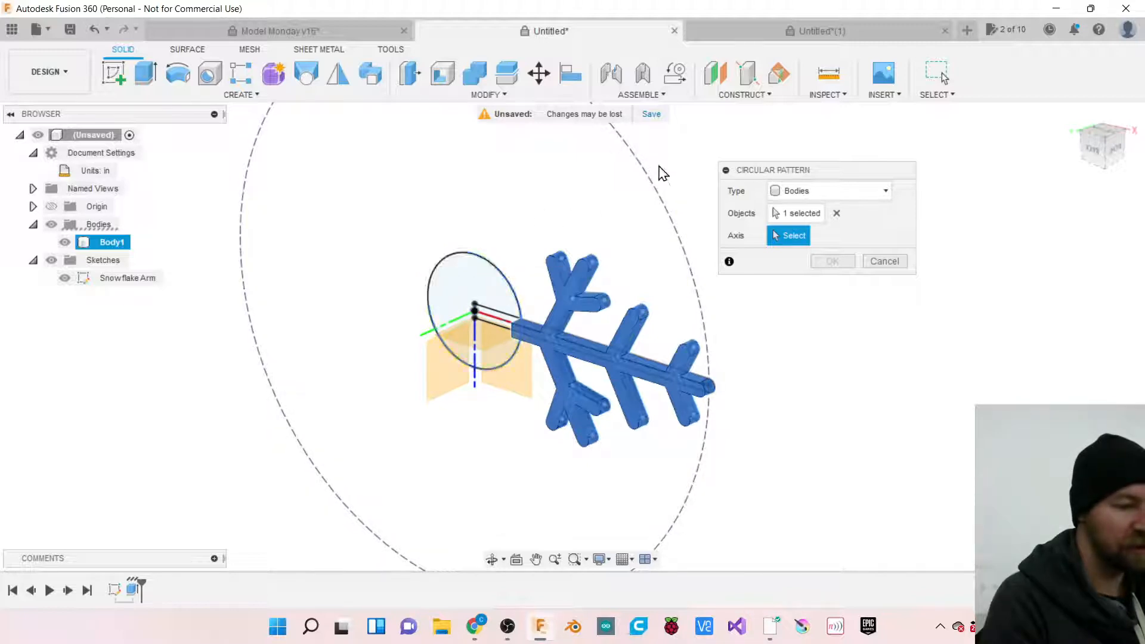
{"action": "left_click", "coordinate": [503, 274]}
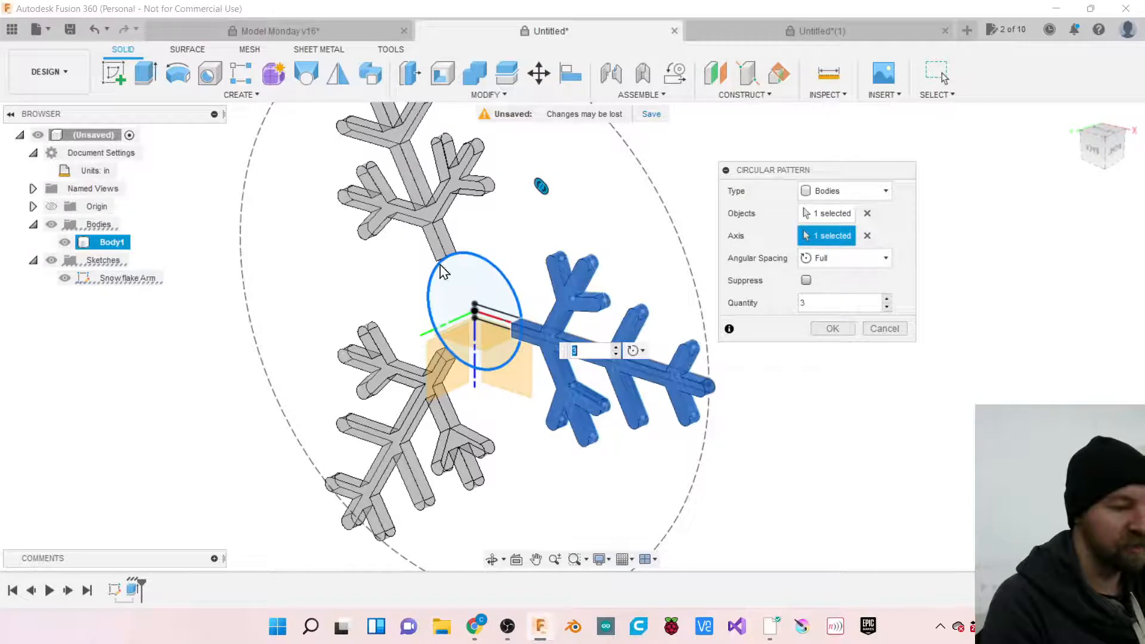
{"action": "type", "text": "6"}
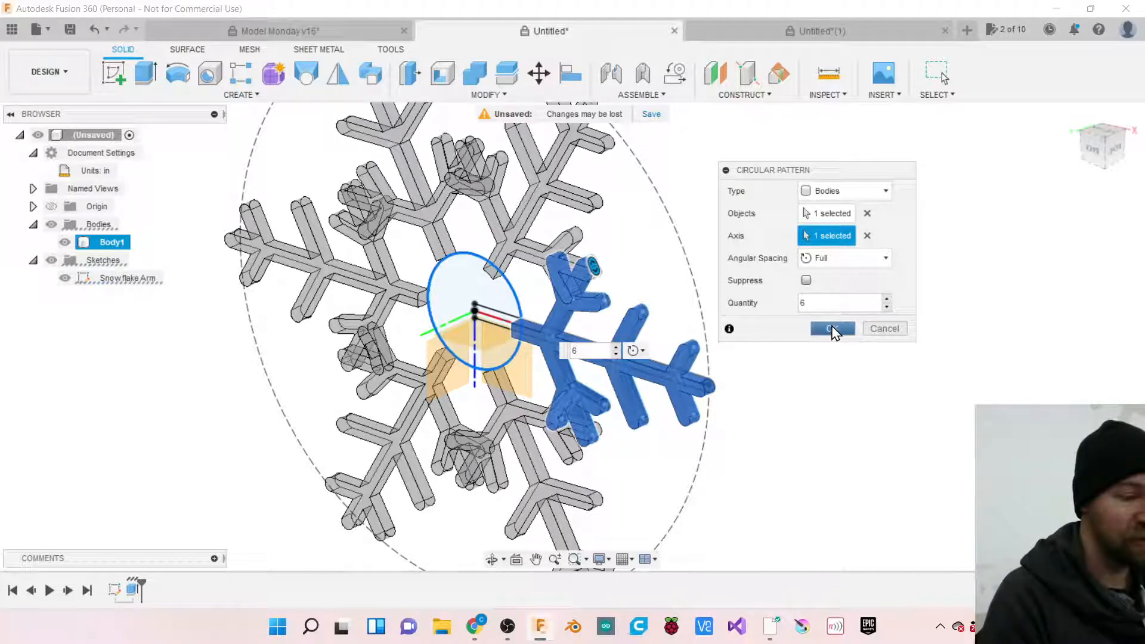
{"action": "left_click_drag", "start_coordinate": [766, 174], "coordinate": [910, 192]}
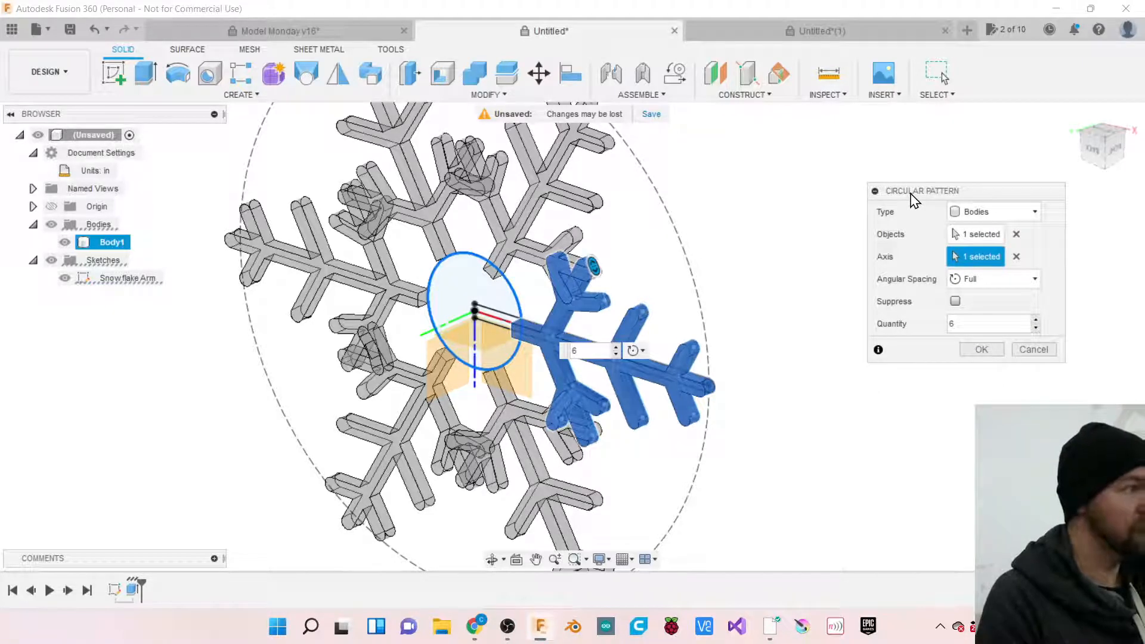
{"action": "left_click_drag", "start_coordinate": [914, 198], "coordinate": [914, 195]}
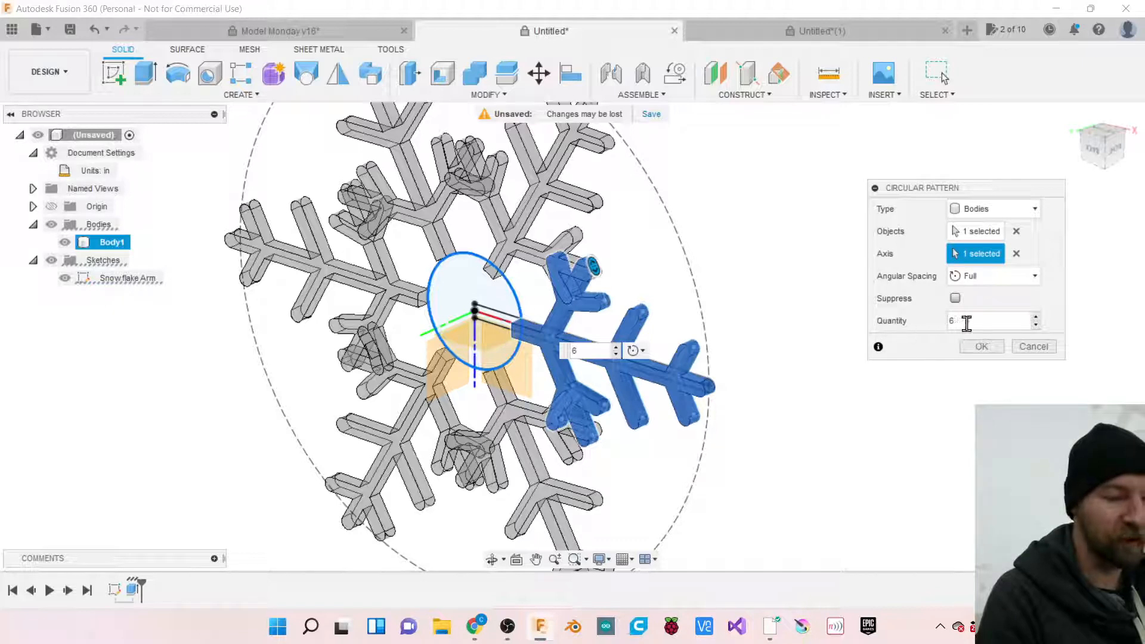
{"action": "left_click", "coordinate": [981, 347]}
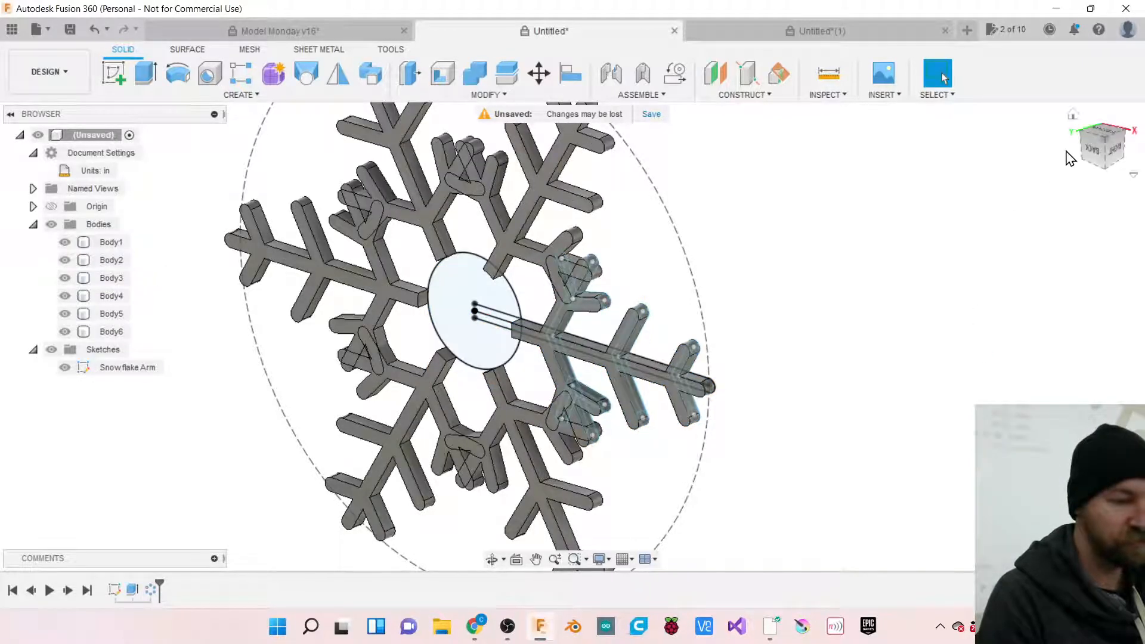
Examine from the back how the inner side branches of neighbouring snowflake arms meet.
{"action": "left_click", "coordinate": [1099, 147]}
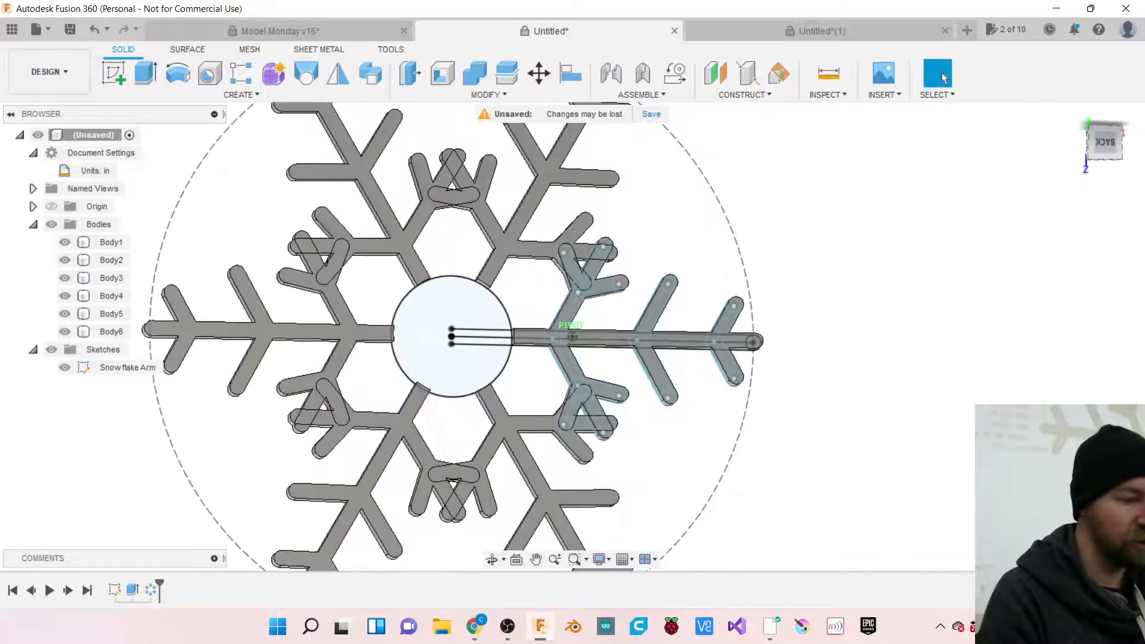
{"action": "left_click_drag", "start_coordinate": [1100, 148], "coordinate": [1094, 149]}
{"action": "scroll", "coordinate": [396, 289], "scroll_direction": "up", "scroll_amount": 2}
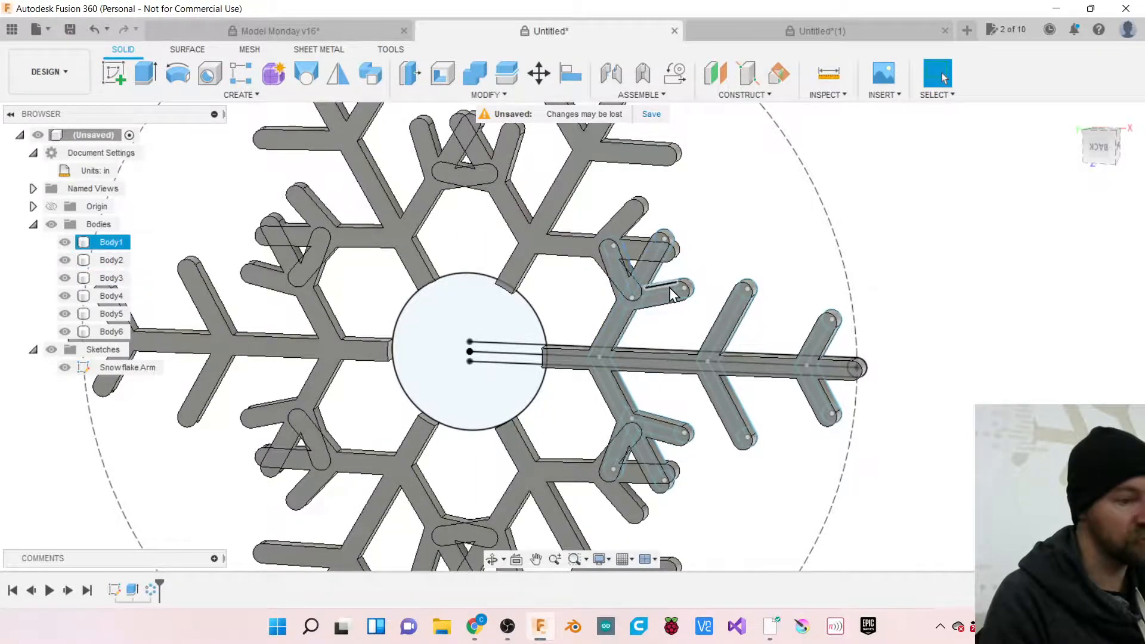
{"action": "scroll", "coordinate": [671, 292], "scroll_direction": "down", "scroll_amount": 4}
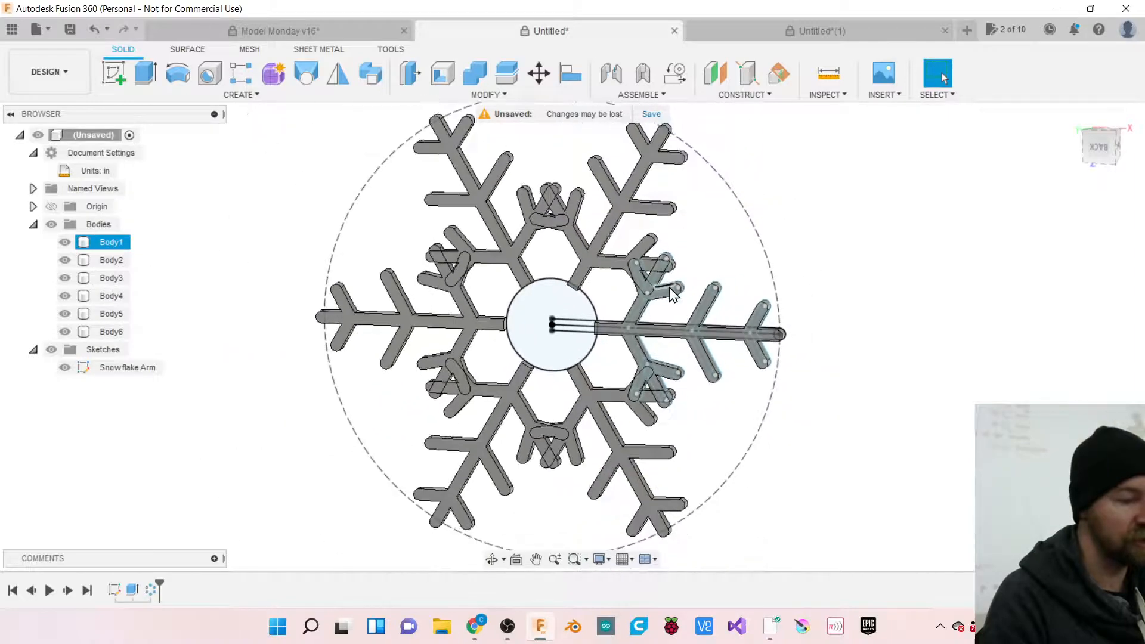
{"action": "scroll", "coordinate": [671, 292], "scroll_direction": "up", "scroll_amount": 4}
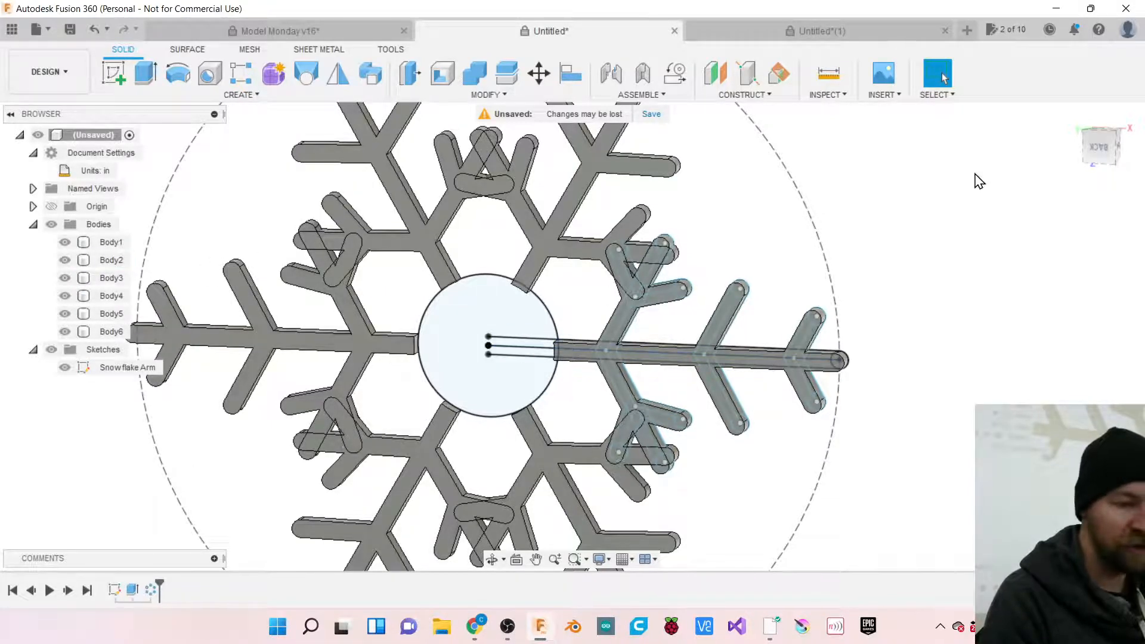
{"action": "left_click", "coordinate": [1100, 149]}
{"action": "scroll", "coordinate": [665, 257], "scroll_direction": "up", "scroll_amount": 5}
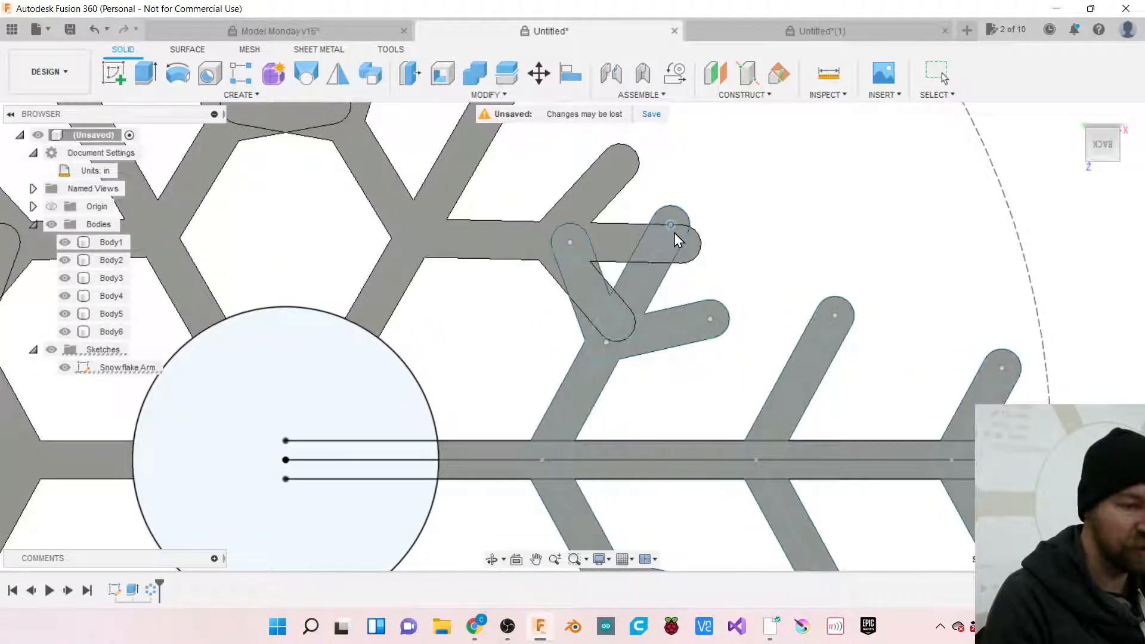
{"action": "left_click_drag", "start_coordinate": [677, 256], "coordinate": [674, 233]}
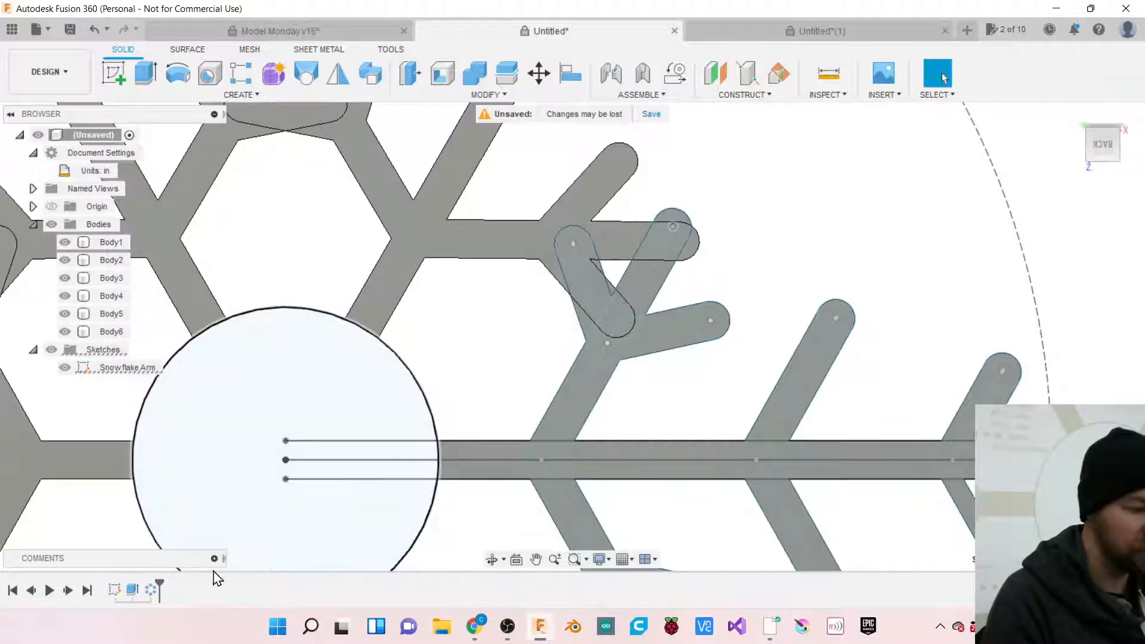
Reopen the Snowflake Arm sketch for editing and focus on the arm's branches.
{"action": "right_click", "coordinate": [117, 592]}
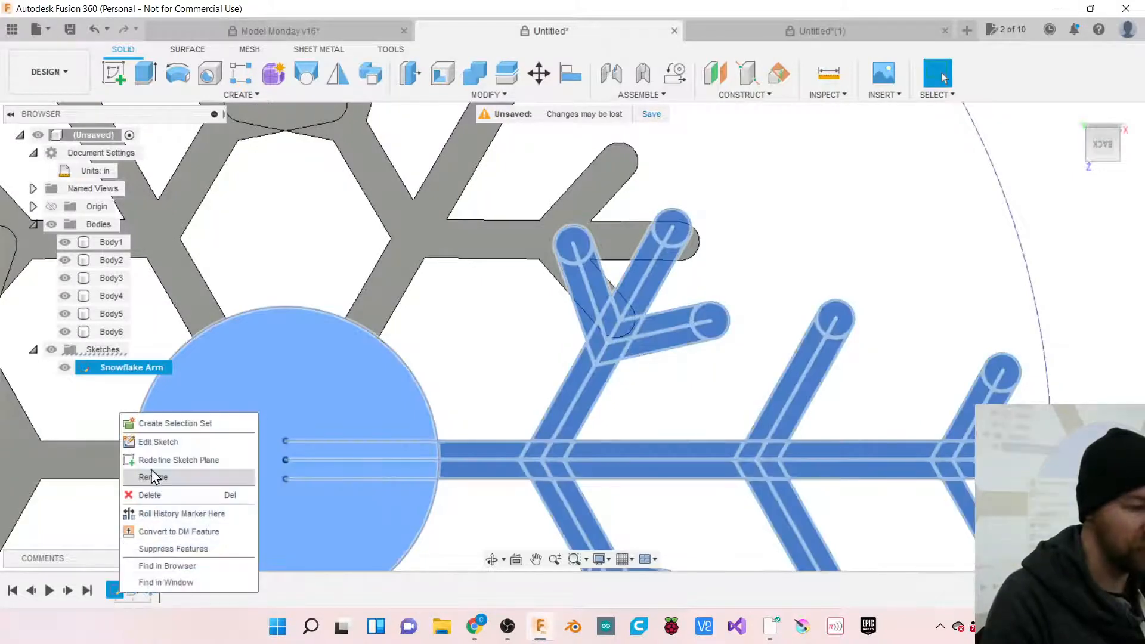
{"action": "left_click", "coordinate": [158, 442]}
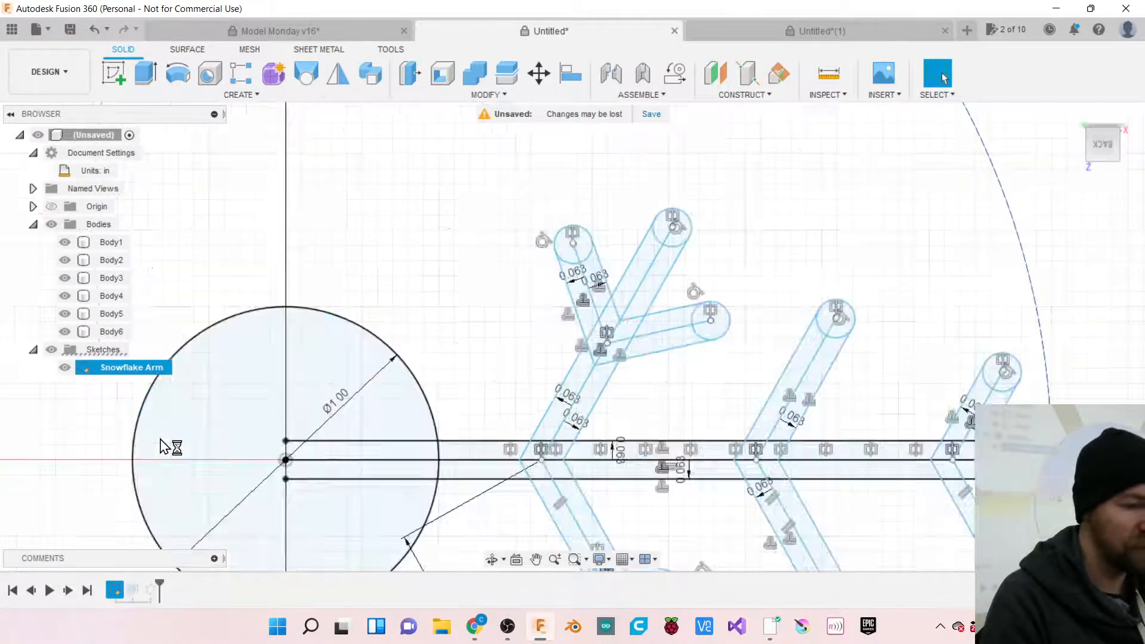
{"action": "scroll", "coordinate": [709, 436], "scroll_direction": "down", "scroll_amount": 2}
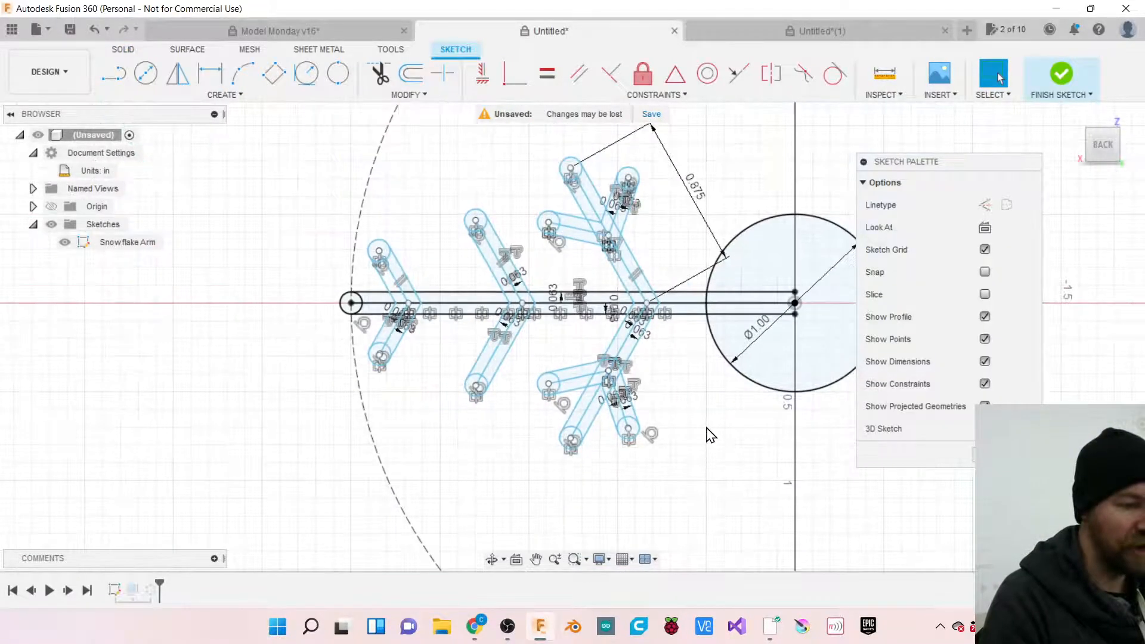
{"action": "scroll", "coordinate": [614, 412], "scroll_direction": "up", "scroll_amount": 3}
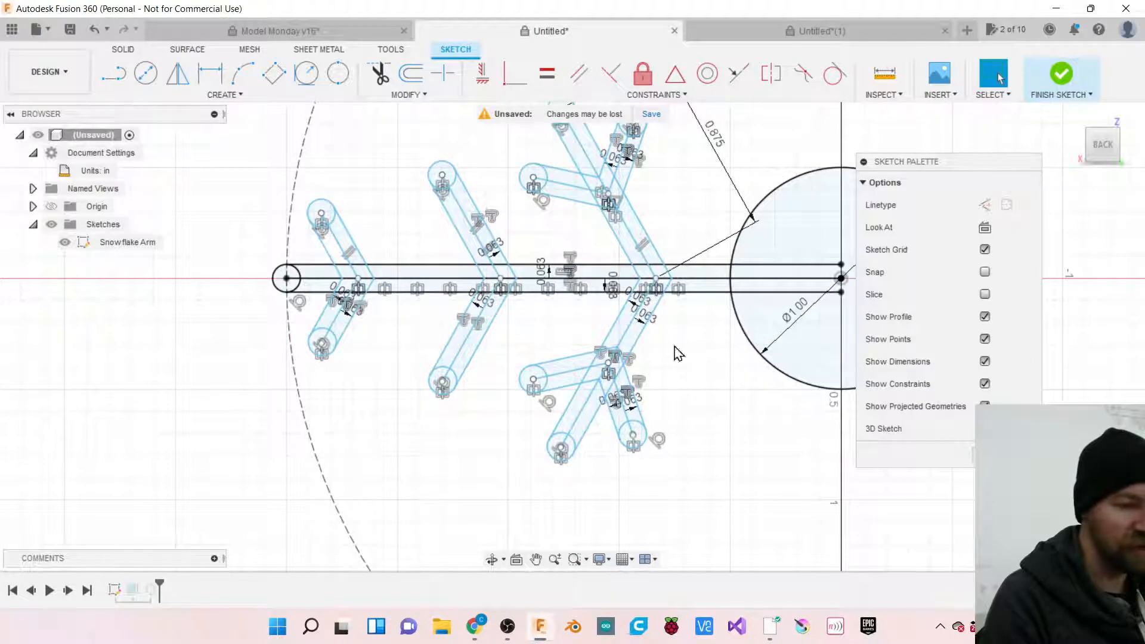
Try to reposition the tip of the upper innermost branch in the front view, and undo the move.
{"action": "left_click", "coordinate": [1114, 144]}
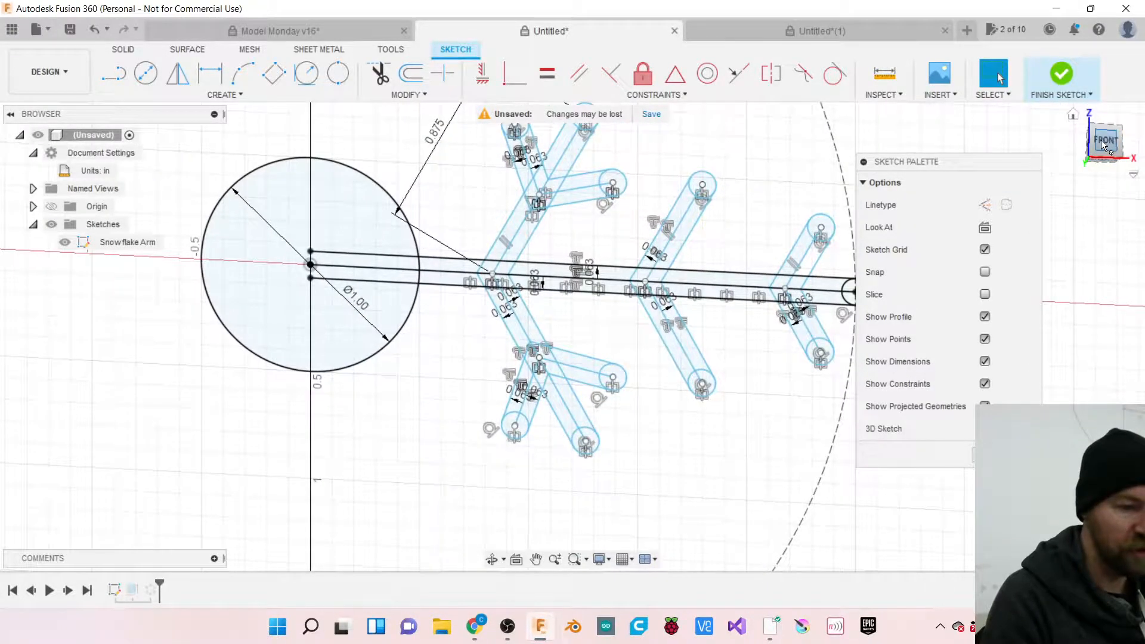
{"action": "scroll", "coordinate": [480, 164], "scroll_direction": "up", "scroll_amount": 4}
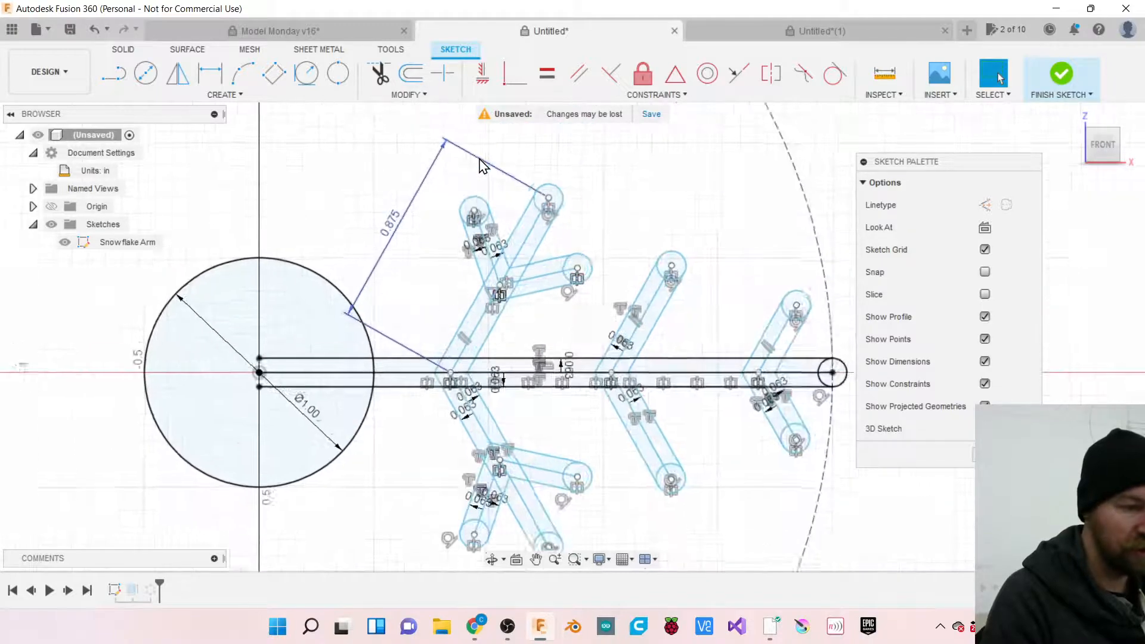
{"action": "mouse_move", "coordinate": [576, 220]}
{"action": "left_mouse_down"}
{"action": "mouse_move", "coordinate": [566, 269]}
{"action": "mouse_move", "coordinate": [578, 250]}
{"action": "left_mouse_up"}
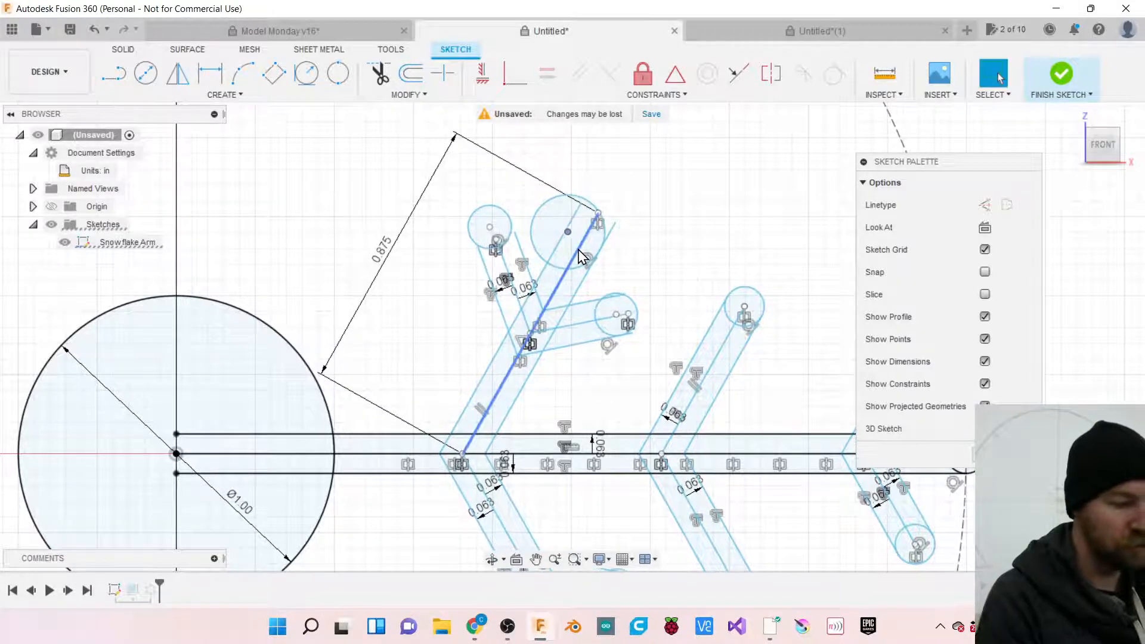
{"action": "key", "text": "ctrl+z"}
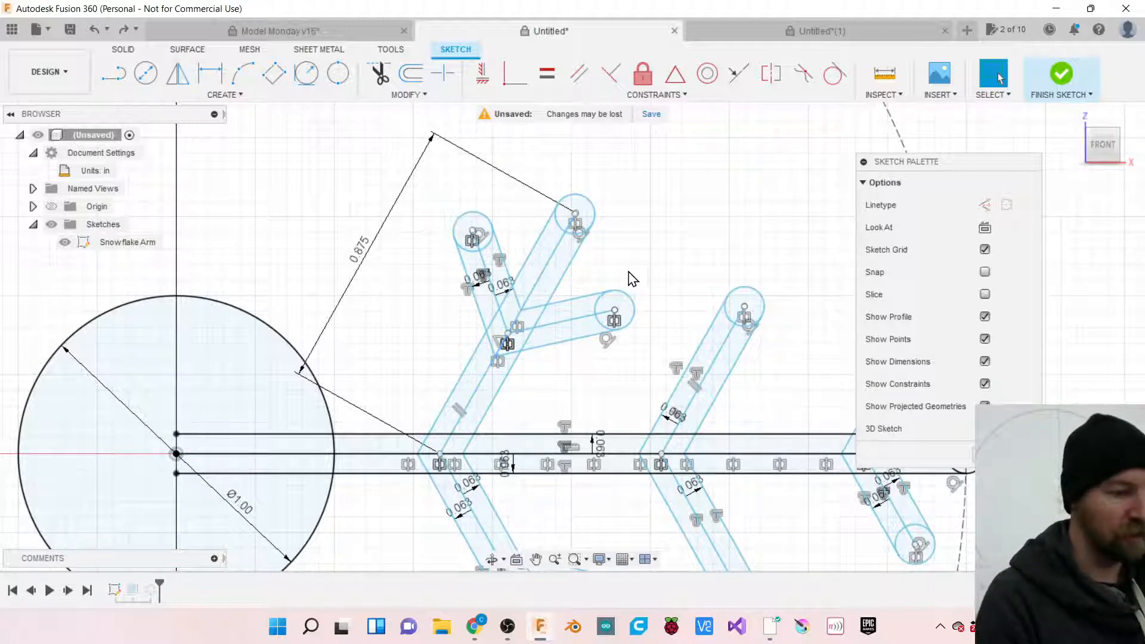
Delete the 0.875 length dimension of the upper innermost branch.
{"action": "double_click", "coordinate": [365, 252]}
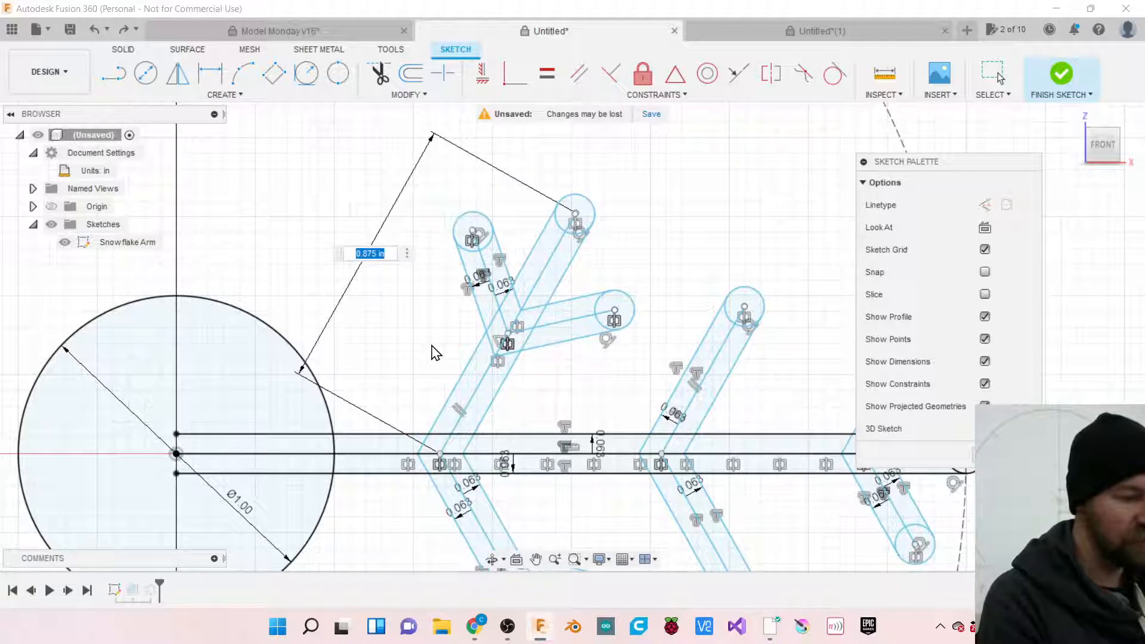
{"action": "key", "text": "Return"}
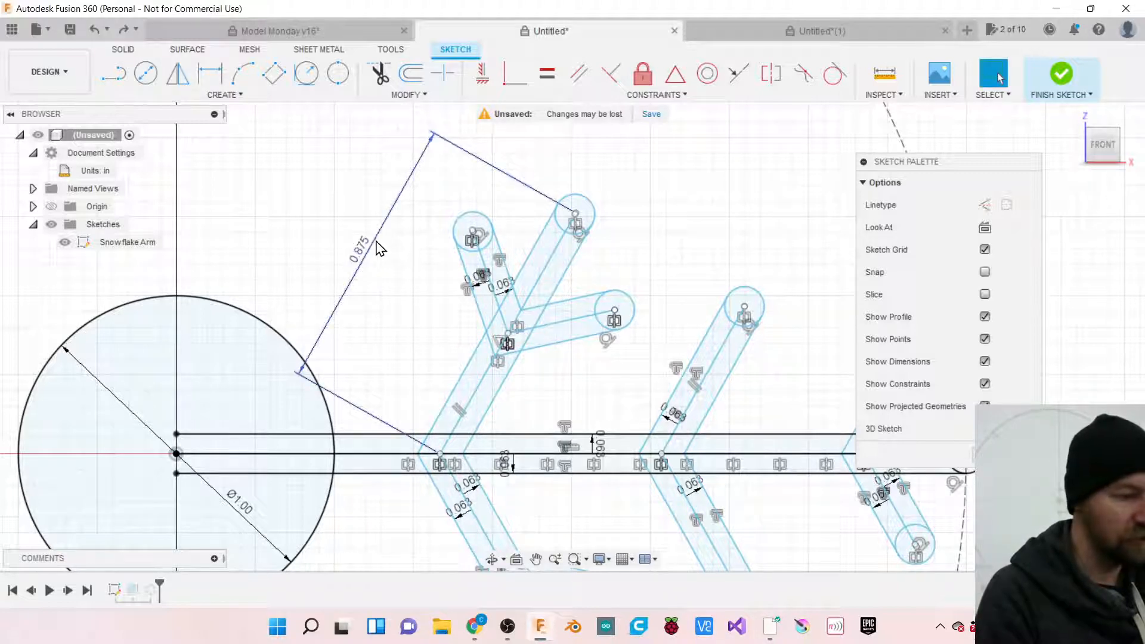
{"action": "scroll", "coordinate": [380, 266], "scroll_direction": "down", "scroll_amount": 2}
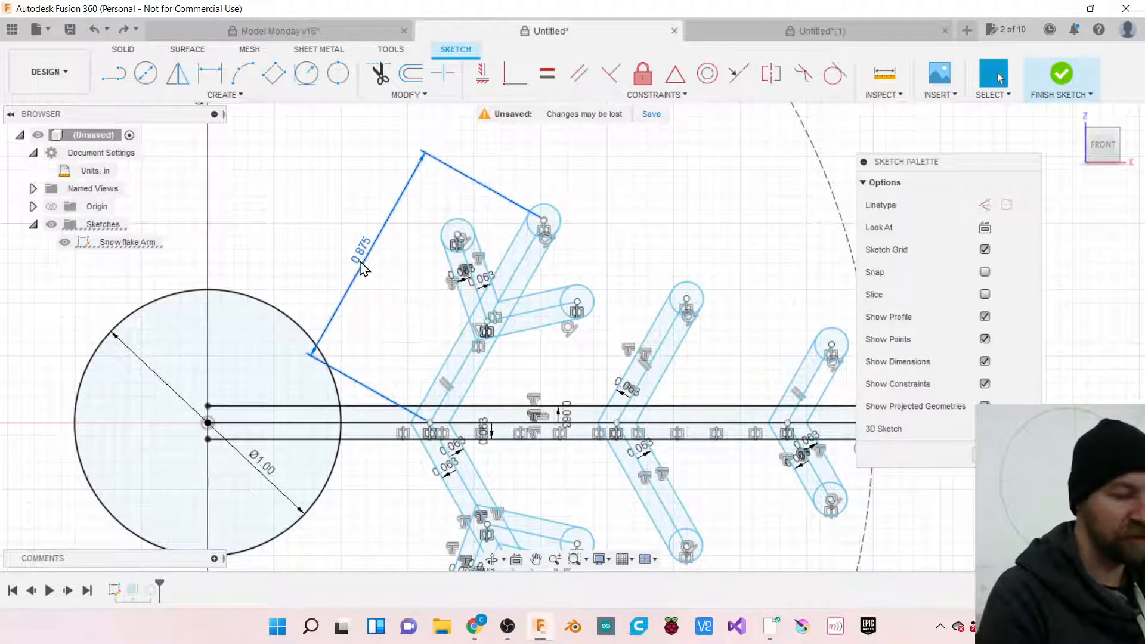
{"action": "key", "text": "Delete"}
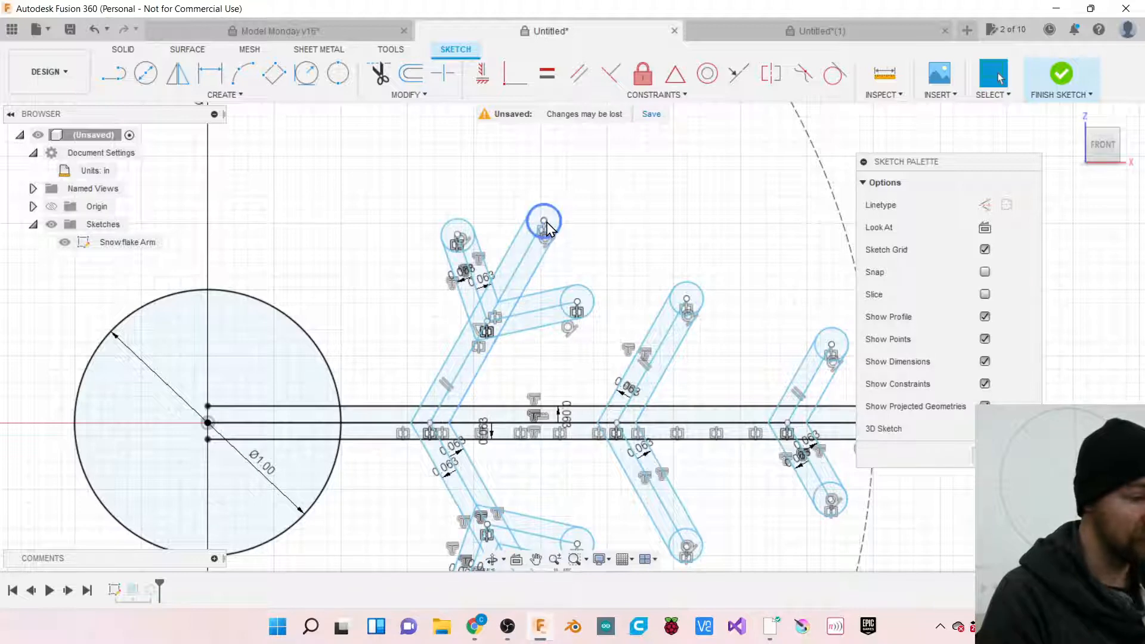
Try to adjust the undimensioned upper innermost branch by moving its tip and checking its side line's endpoint.
{"action": "left_click_drag", "start_coordinate": [547, 229], "coordinate": [537, 249]}
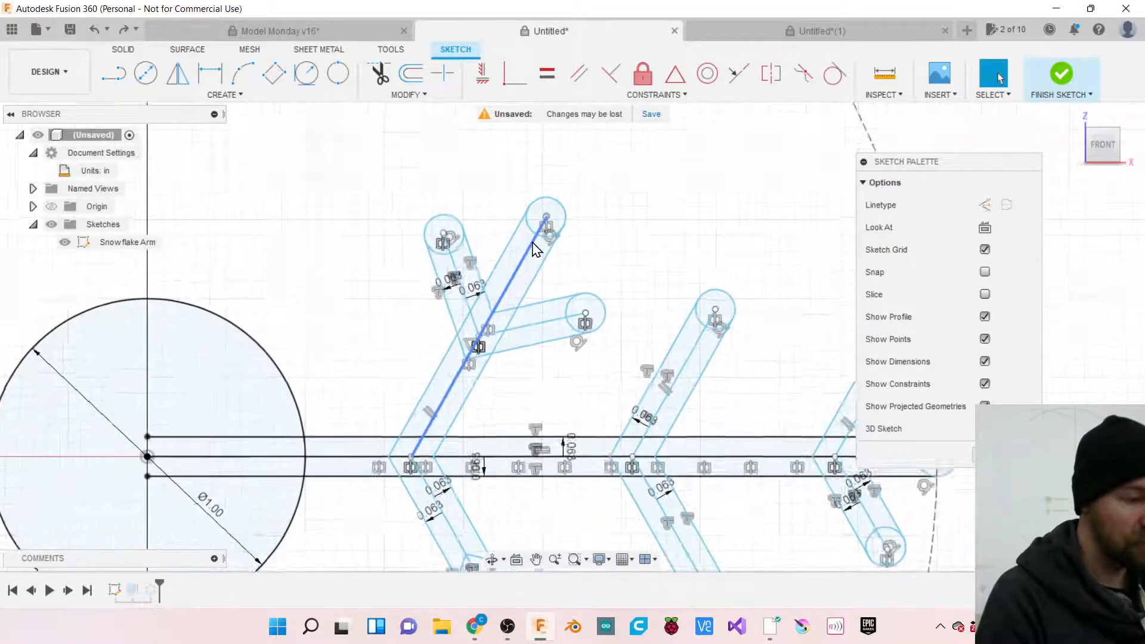
{"action": "scroll", "coordinate": [536, 249], "scroll_direction": "up", "scroll_amount": 3}
{"action": "left_click", "coordinate": [518, 228]}
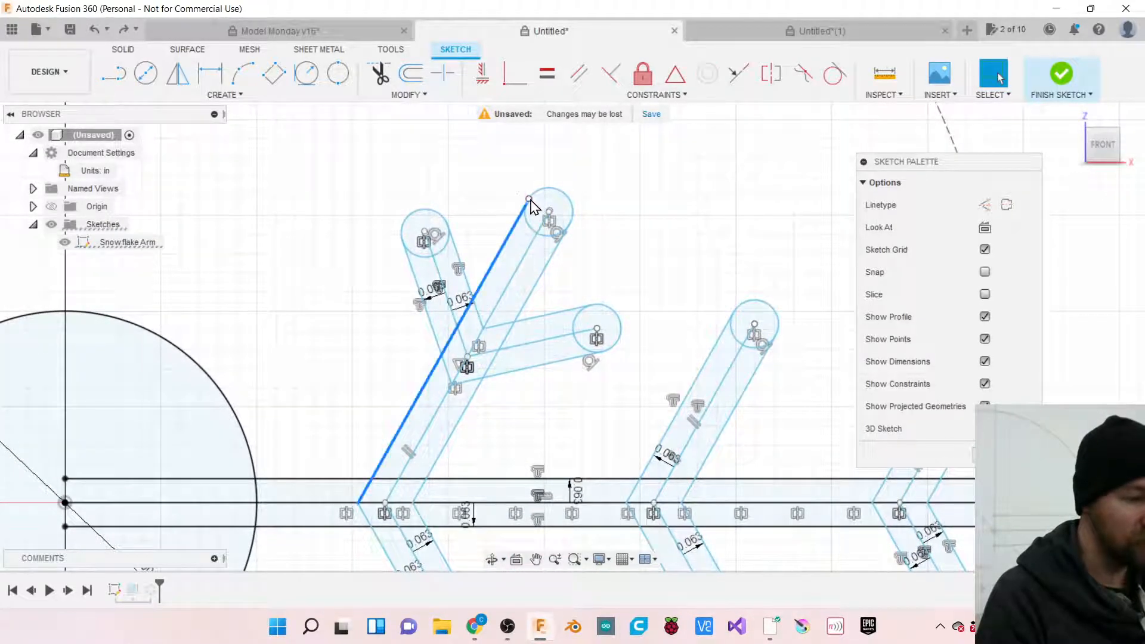
{"action": "left_click", "coordinate": [529, 199]}
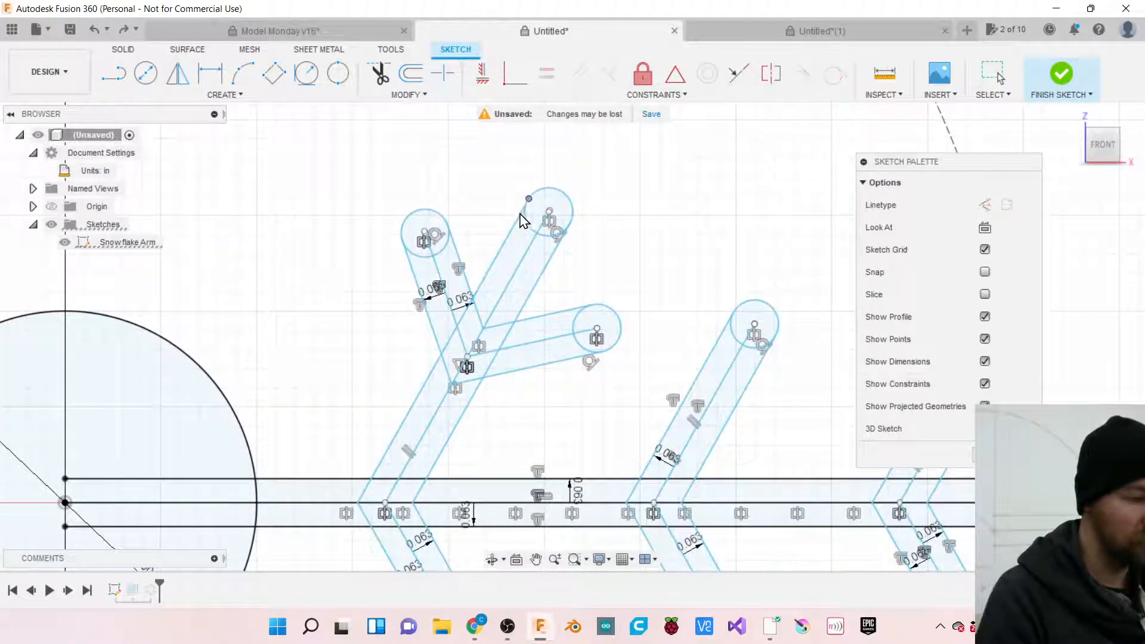
{"action": "left_click", "coordinate": [507, 242]}
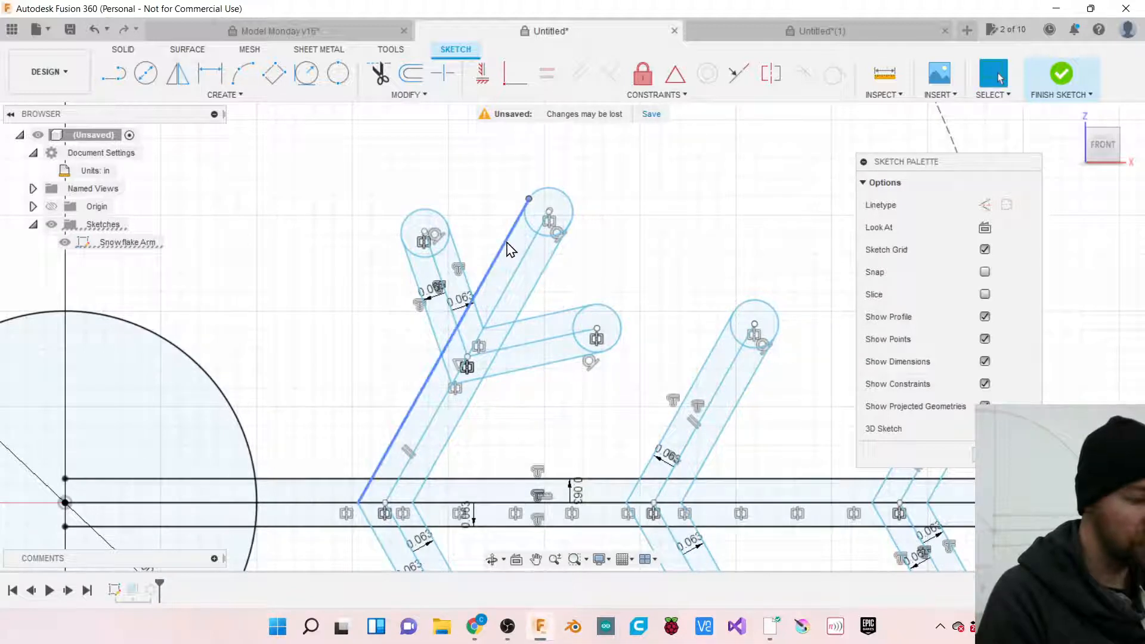
{"action": "key", "text": "Escape"}
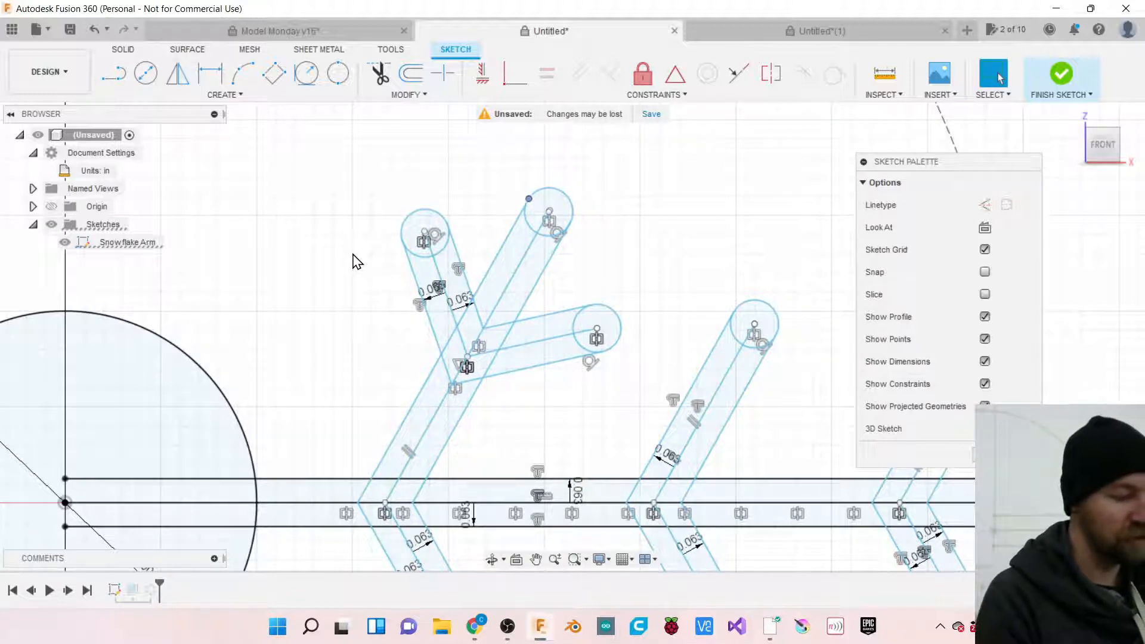
{"action": "key", "text": "d"}
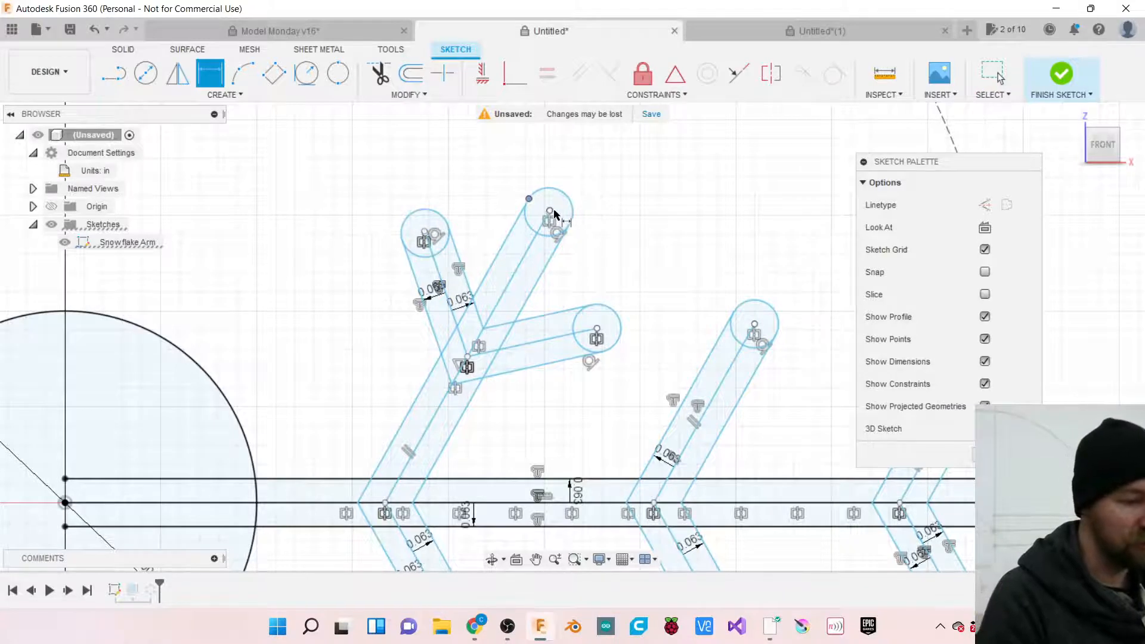
{"action": "scroll", "coordinate": [553, 212], "scroll_direction": "up", "scroll_amount": 6}
{"action": "scroll", "coordinate": [554, 213], "scroll_direction": "up", "scroll_amount": 1}
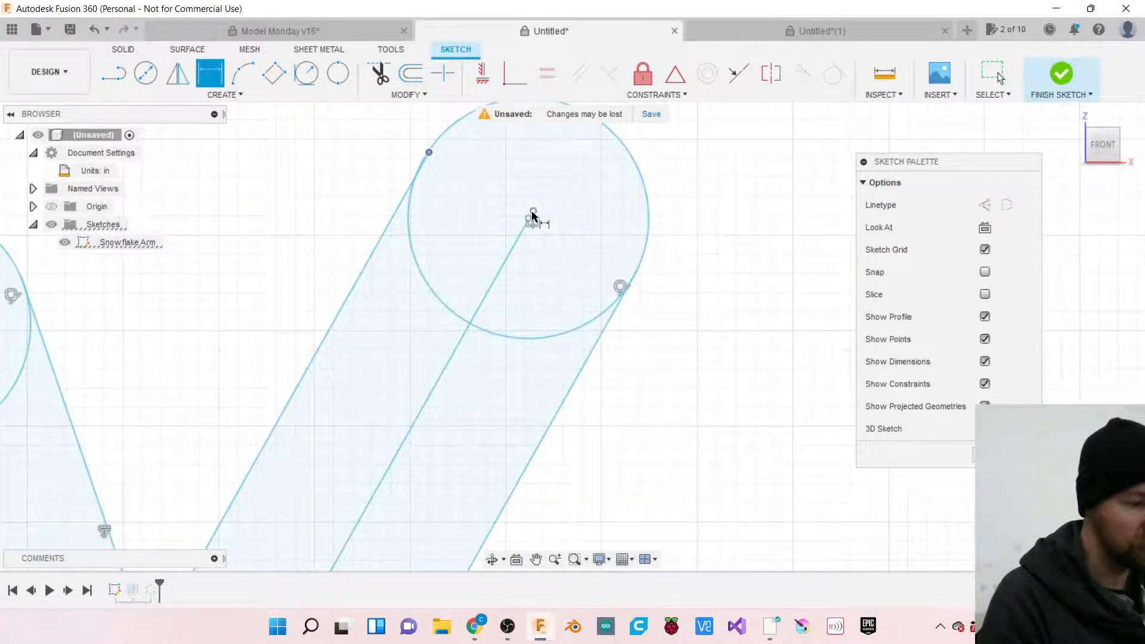
{"action": "key", "text": "Escape"}
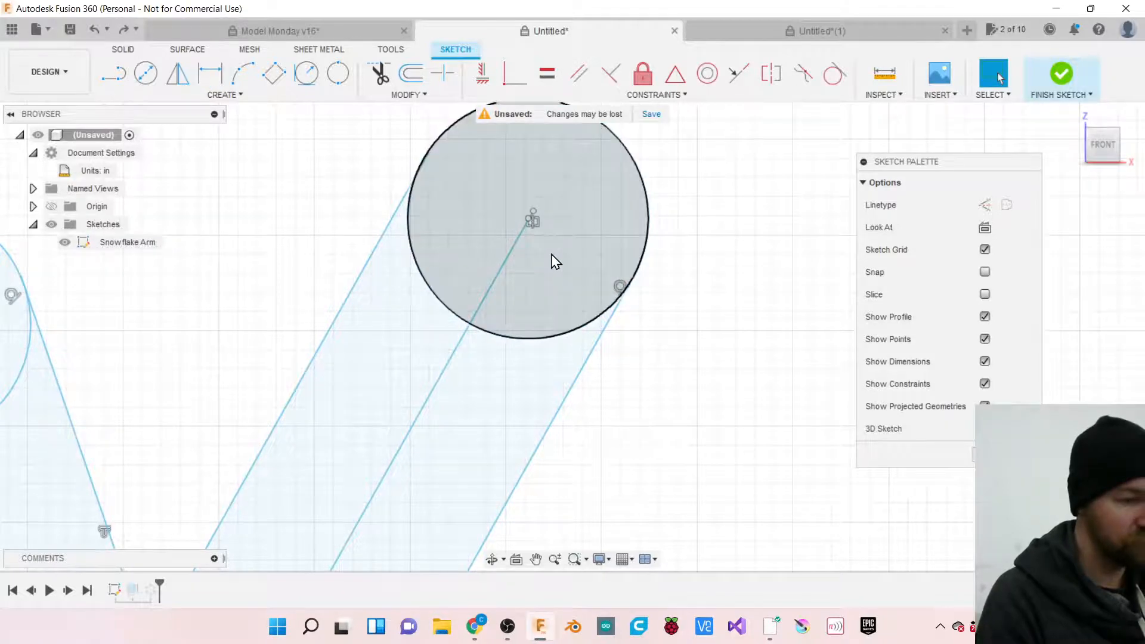
Undo the branch changes, including the dimension deletion, and reopen the Snowflake Arm sketch for editing.
{"action": "key", "text": "ctrl+z"}
{"action": "key", "text": "ctrl+z"}
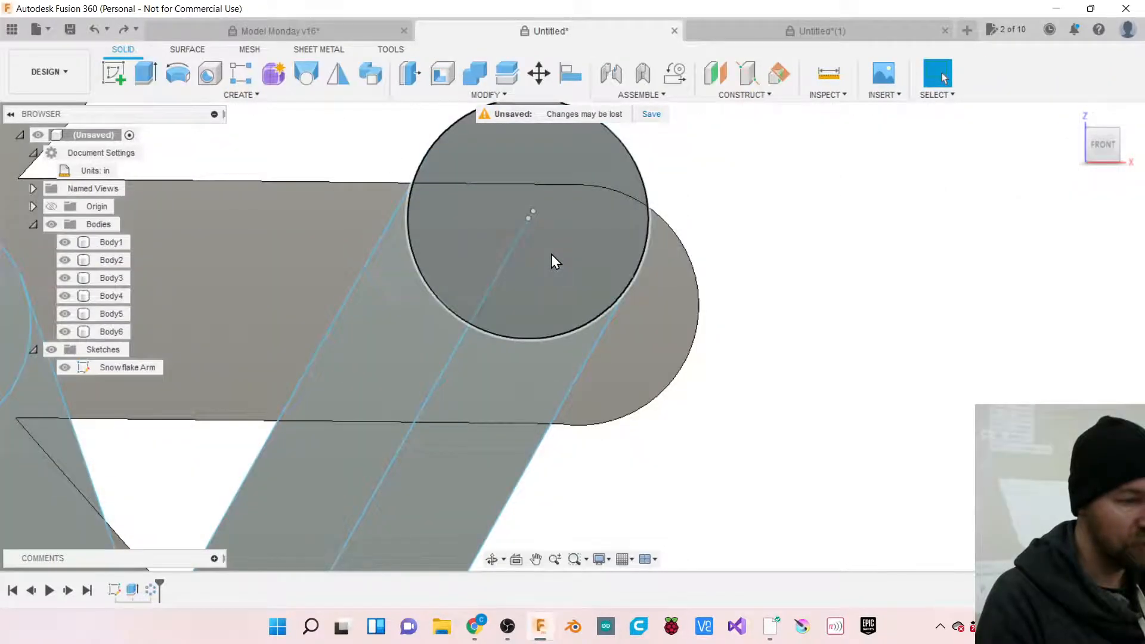
{"action": "key", "text": "ctrl+z"}
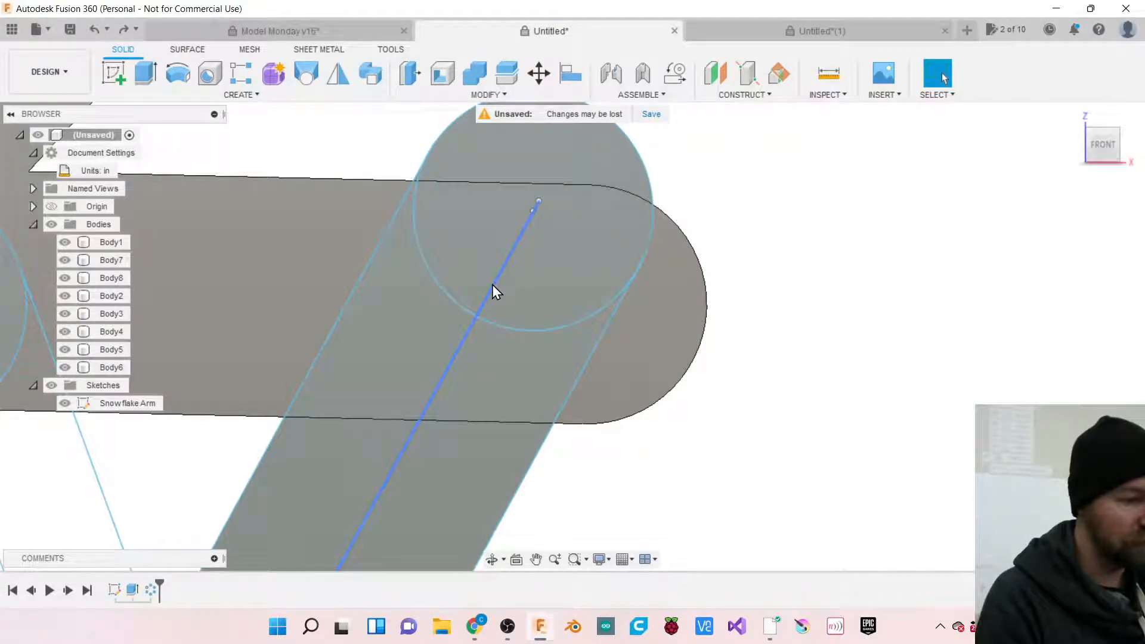
{"action": "right_click", "coordinate": [116, 589]}
{"action": "left_click", "coordinate": [153, 435]}
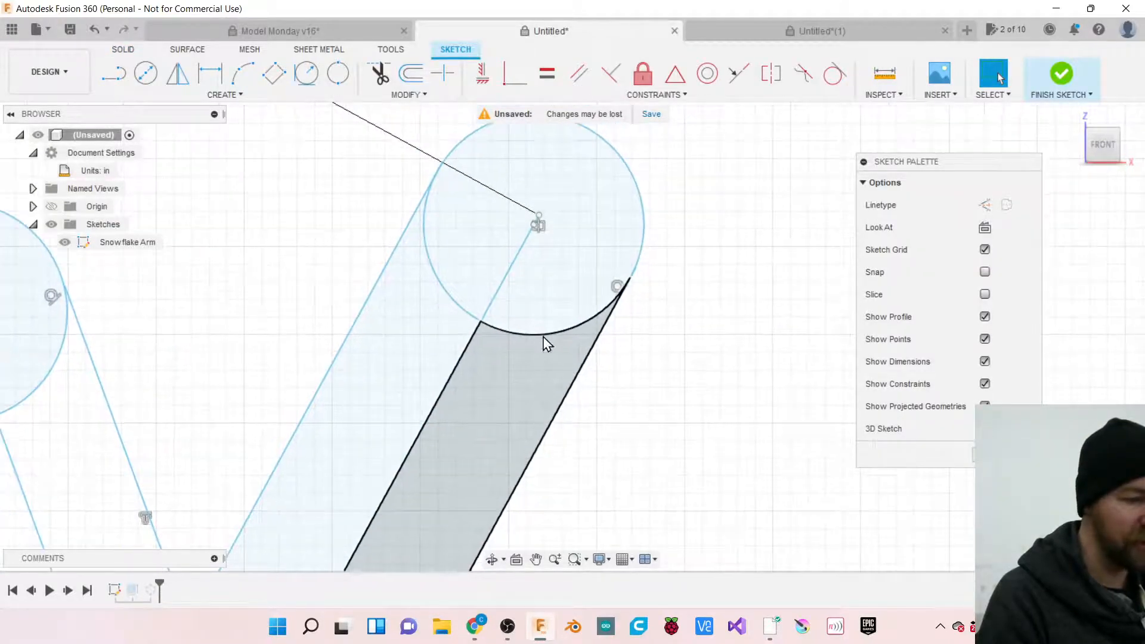
Try to make the tip circle's center coincident with the centerline endpoint of the upper innermost branch.
{"action": "scroll", "coordinate": [535, 185], "scroll_direction": "up", "scroll_amount": 4}
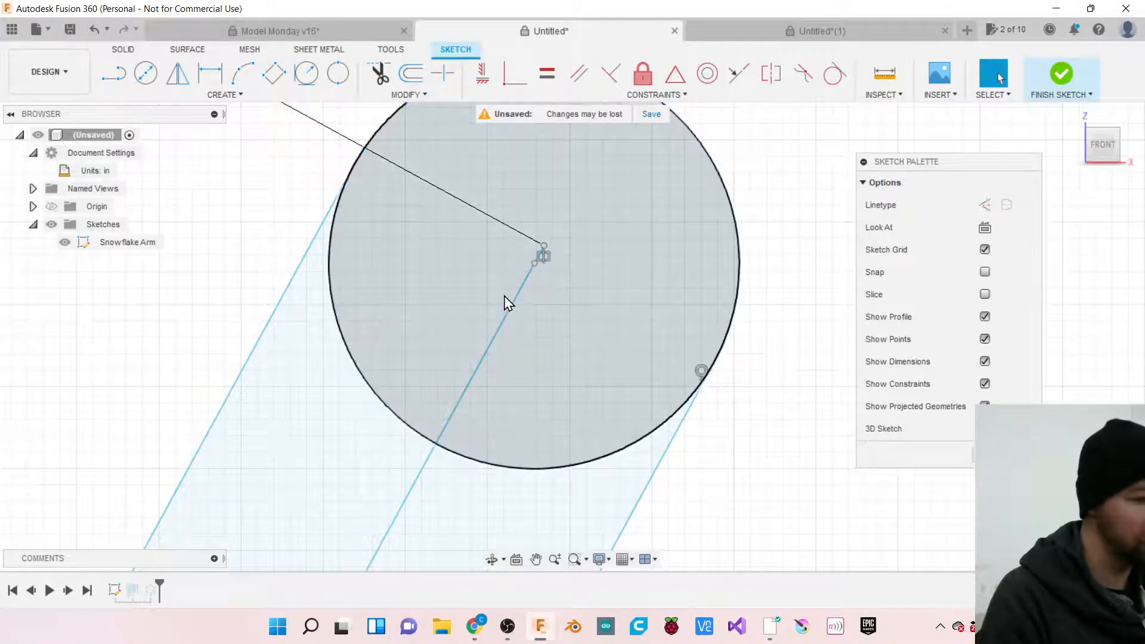
{"action": "left_click", "coordinate": [511, 305]}
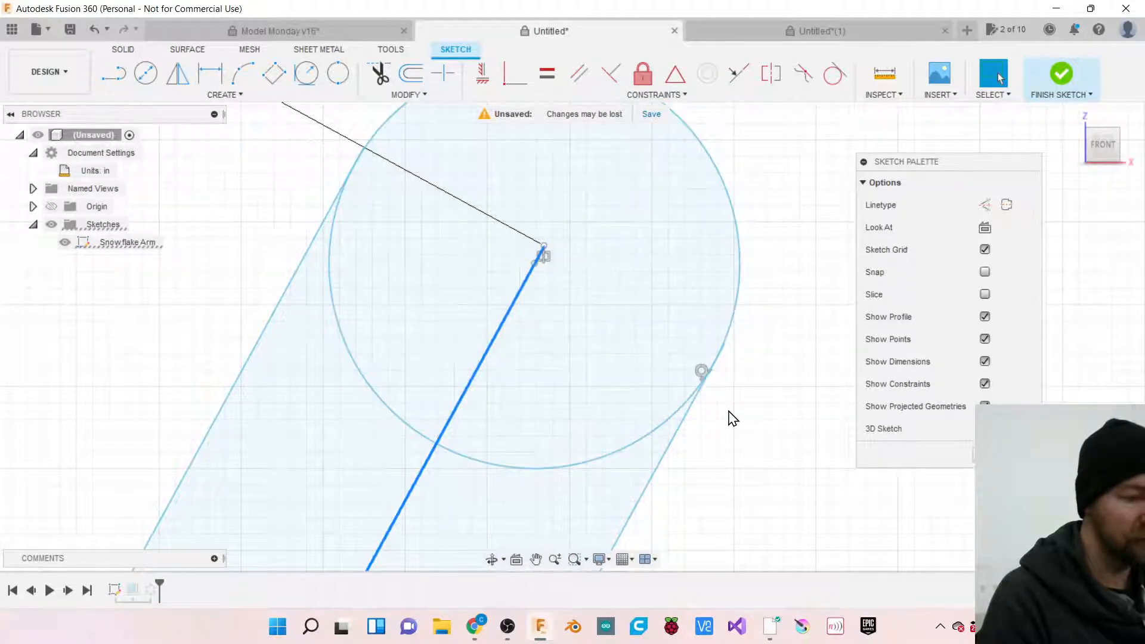
{"action": "left_click", "coordinate": [706, 419]}
{"action": "scroll", "coordinate": [703, 451], "scroll_direction": "down", "scroll_amount": 3}
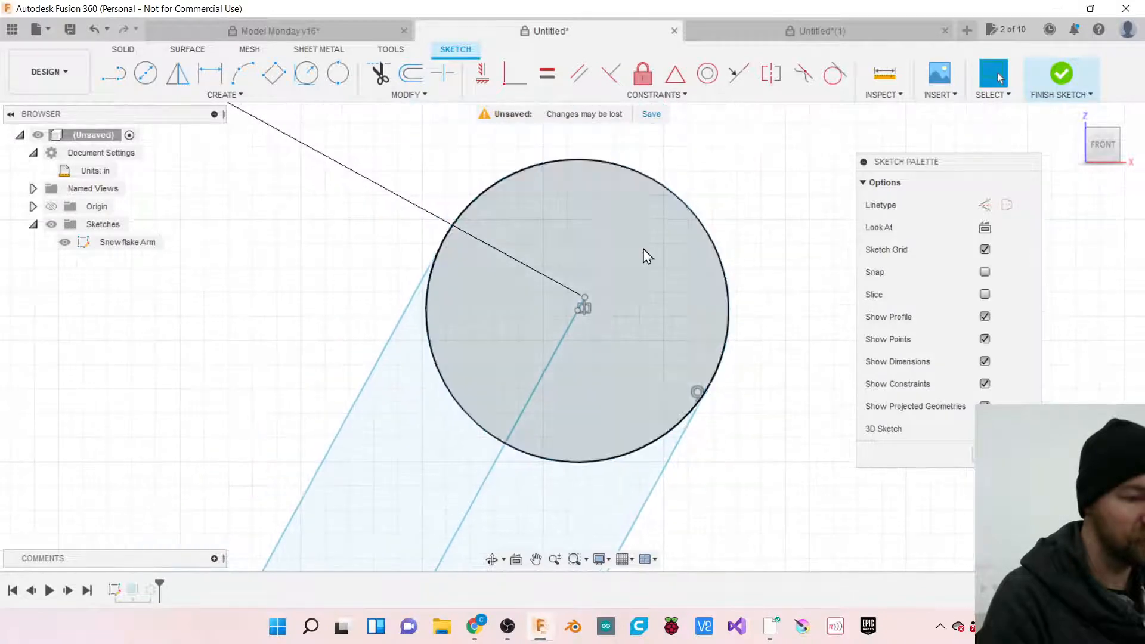
{"action": "left_click", "coordinate": [573, 95]}
{"action": "left_click", "coordinate": [539, 127]}
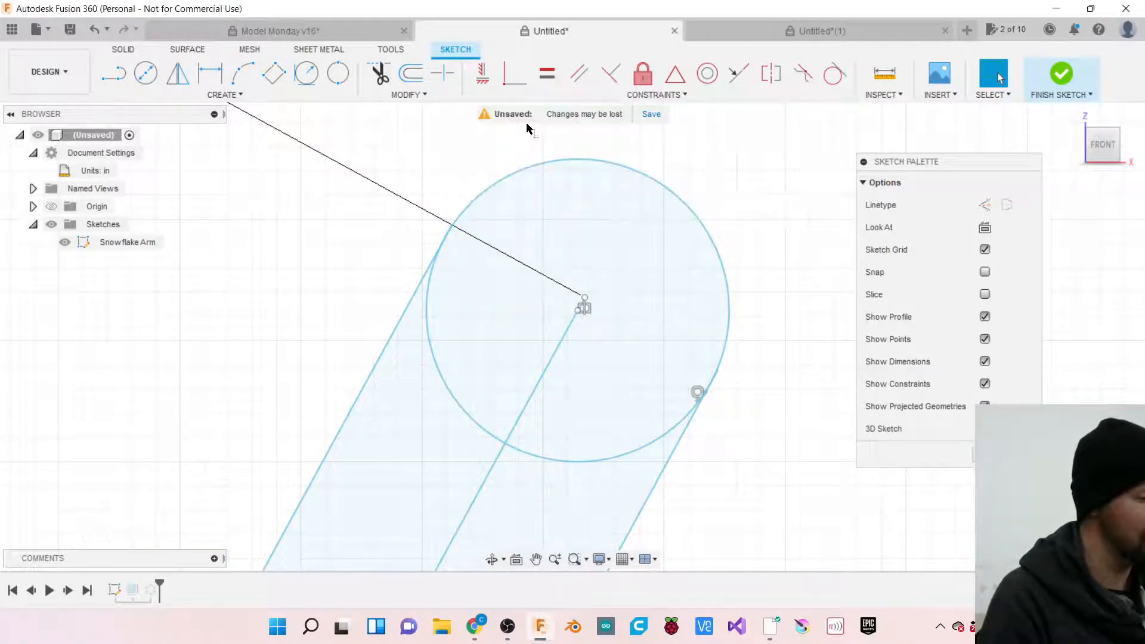
{"action": "left_click", "coordinate": [584, 299]}
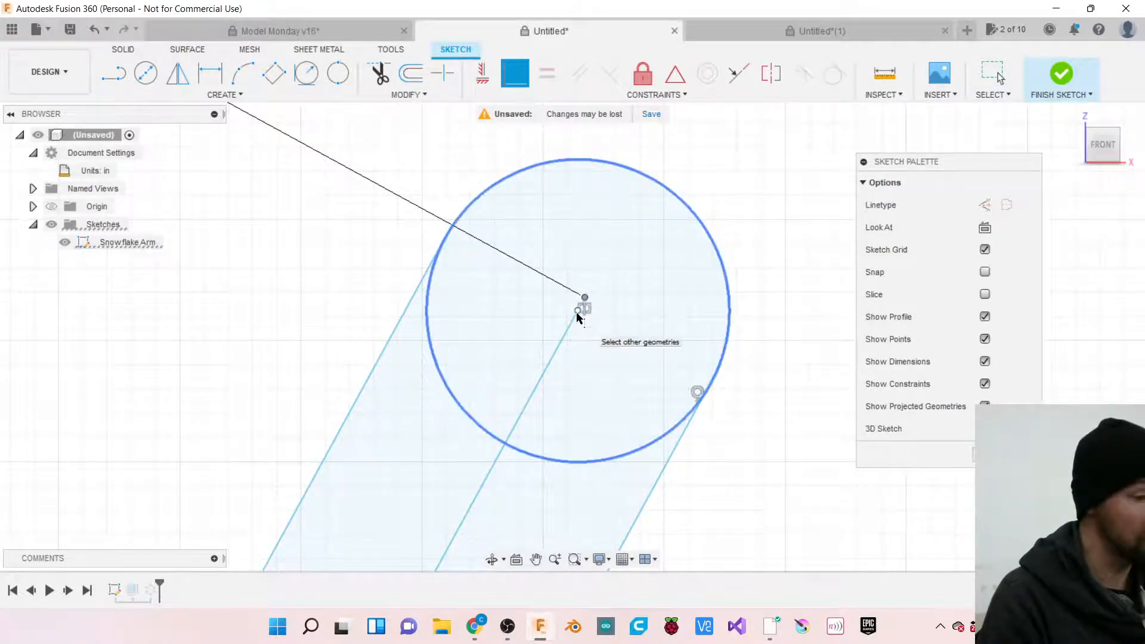
{"action": "left_click", "coordinate": [577, 315]}
{"action": "left_click", "coordinate": [578, 310]}
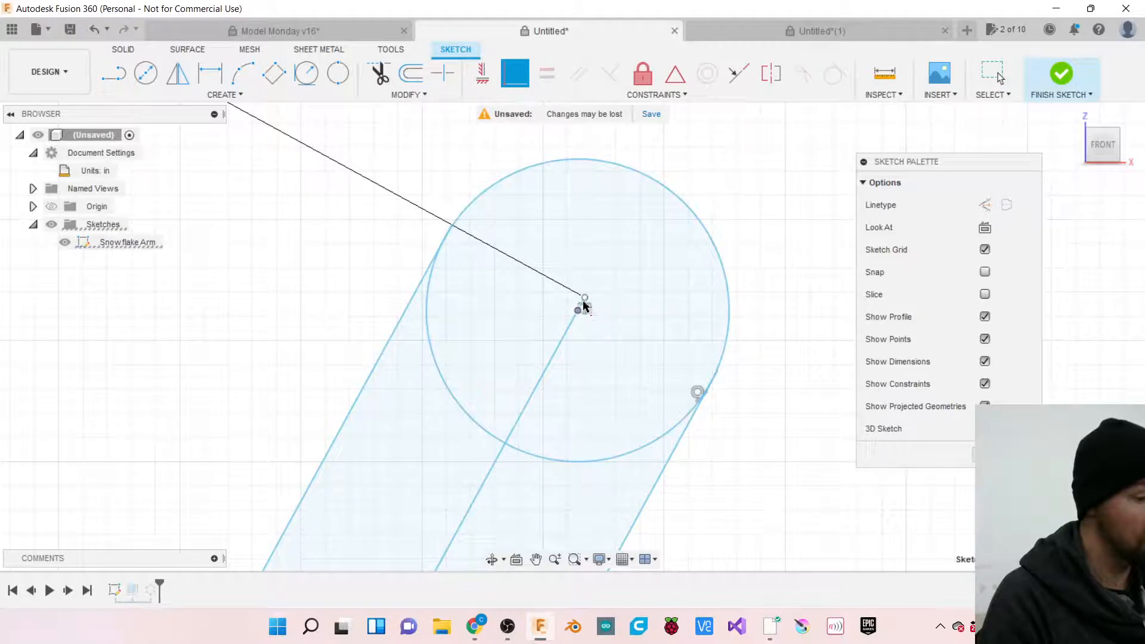
{"action": "left_click", "coordinate": [584, 300]}
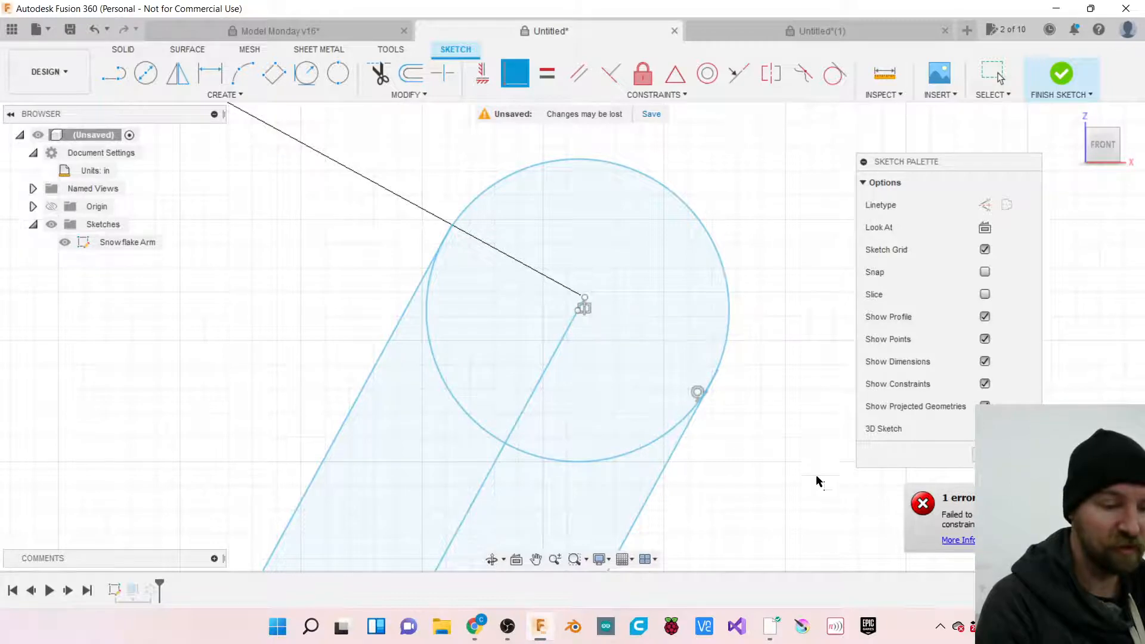
{"action": "key", "text": "Escape"}
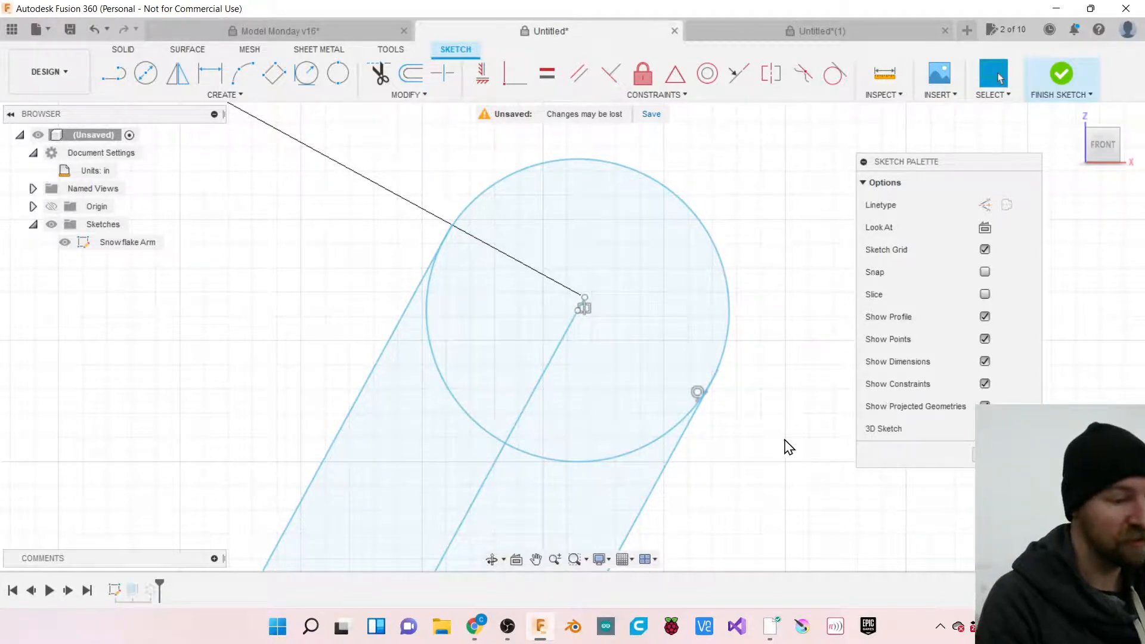
Undo out of the current sketch edit and reopen the Snowflake Arm sketch at the upper innermost branch.
{"action": "scroll", "coordinate": [785, 440], "scroll_direction": "down", "scroll_amount": 3}
{"action": "scroll", "coordinate": [626, 263], "scroll_direction": "down", "scroll_amount": 3}
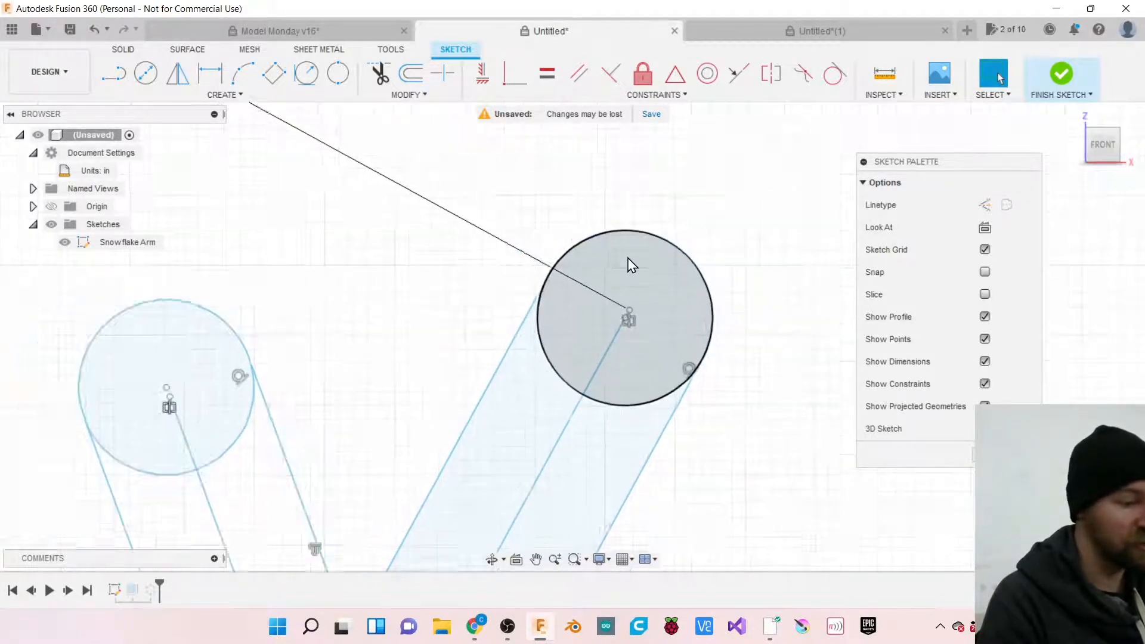
{"action": "scroll", "coordinate": [509, 184], "scroll_direction": "down", "scroll_amount": 3}
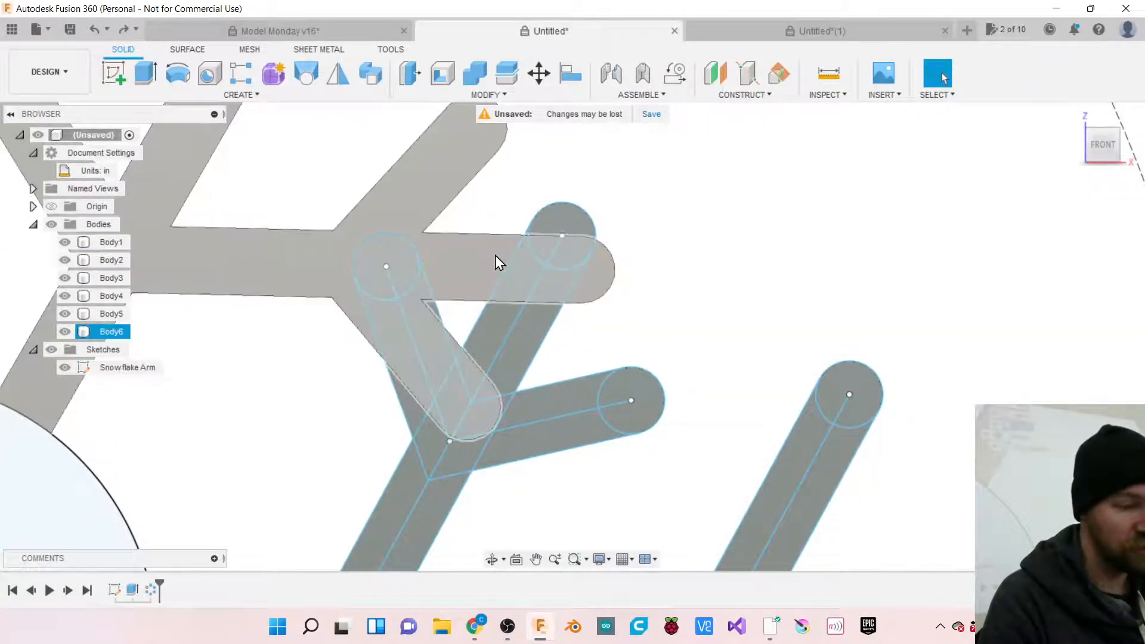
{"action": "key", "text": "ctrl+z"}
{"action": "right_click", "coordinate": [114, 590]}
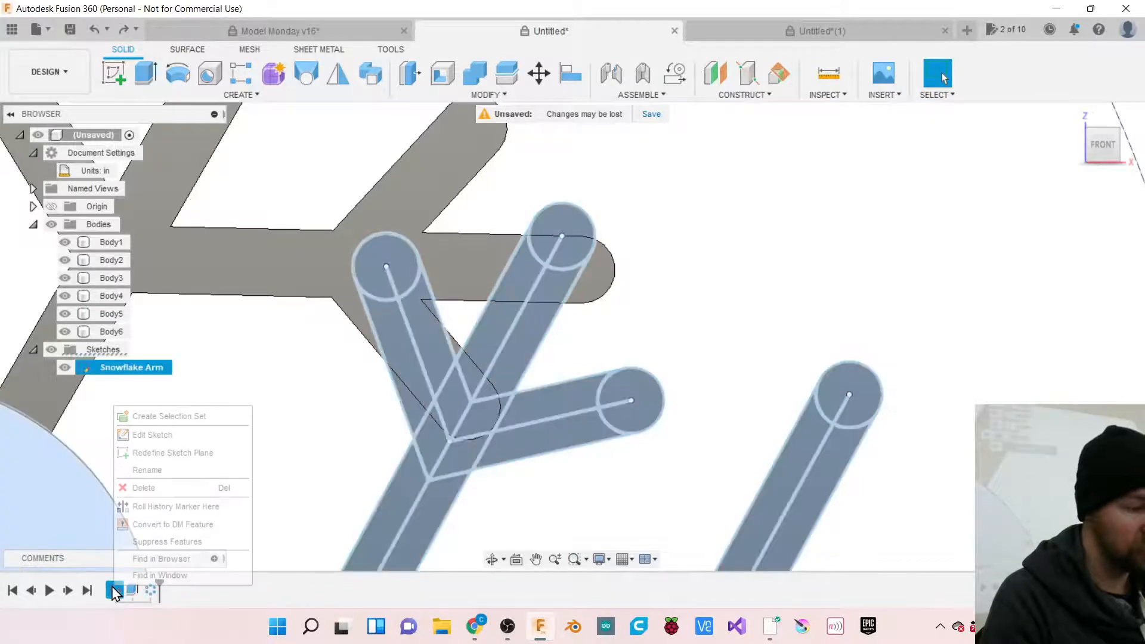
{"action": "left_click", "coordinate": [142, 436]}
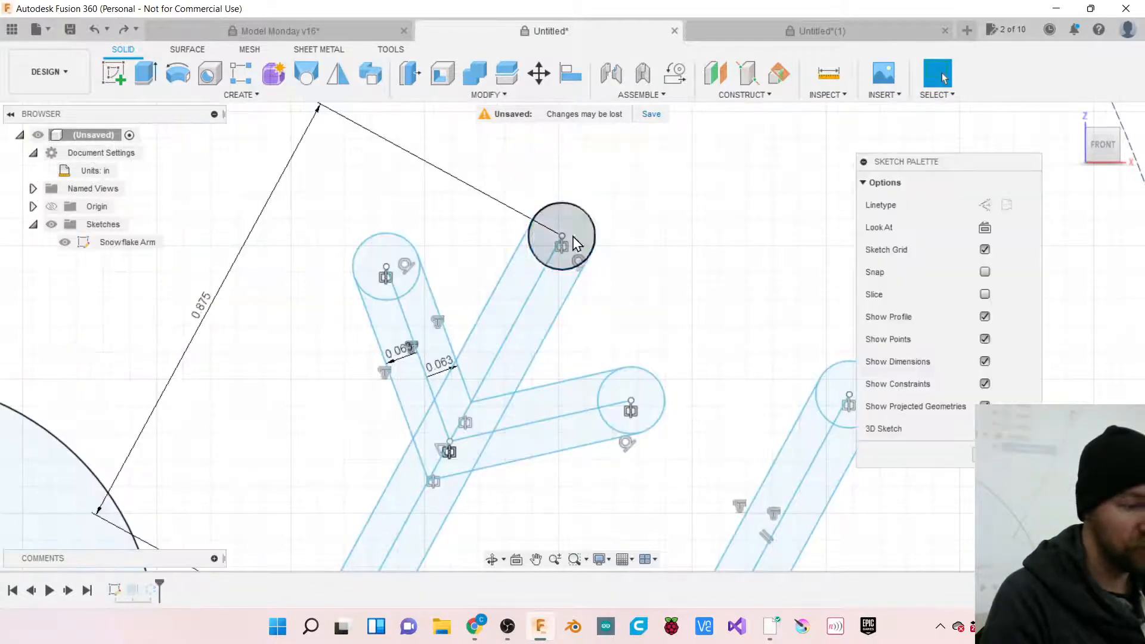
{"action": "scroll", "coordinate": [601, 228], "scroll_direction": "down", "scroll_amount": 3}
{"action": "left_click", "coordinate": [536, 343]}
{"action": "scroll", "coordinate": [536, 343], "scroll_direction": "up", "scroll_amount": 2}
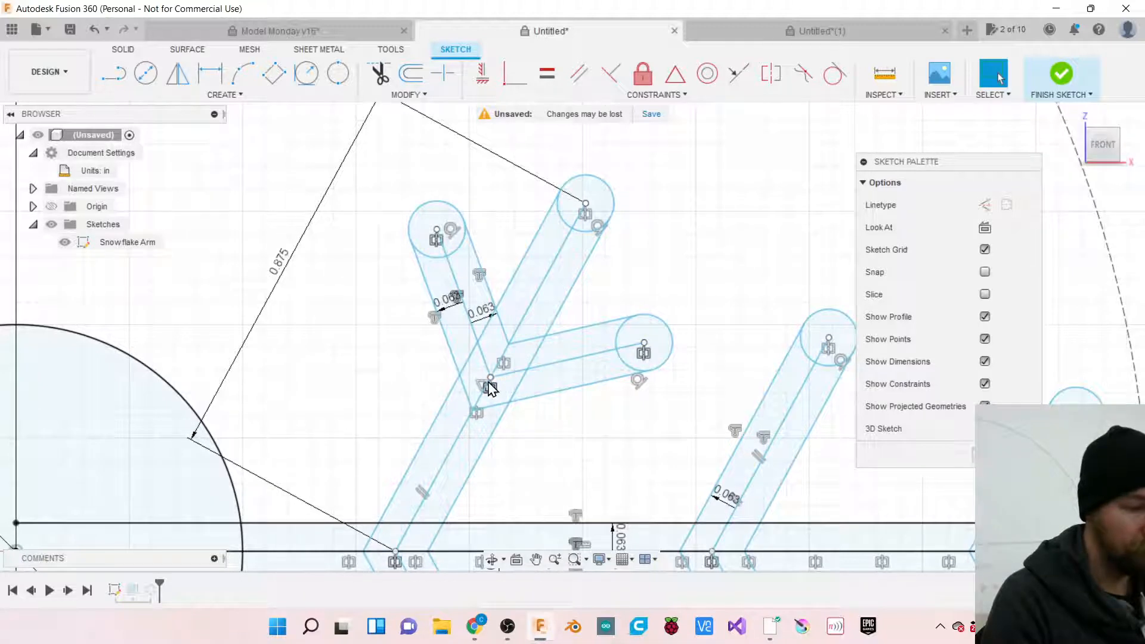
Reposition the fork point of the inner upper branch and delete the circle on its steeper side twig.
{"action": "mouse_move", "coordinate": [484, 400]}
{"action": "left_mouse_down"}
{"action": "mouse_move", "coordinate": [478, 412]}
{"action": "mouse_move", "coordinate": [490, 393]}
{"action": "left_mouse_up"}
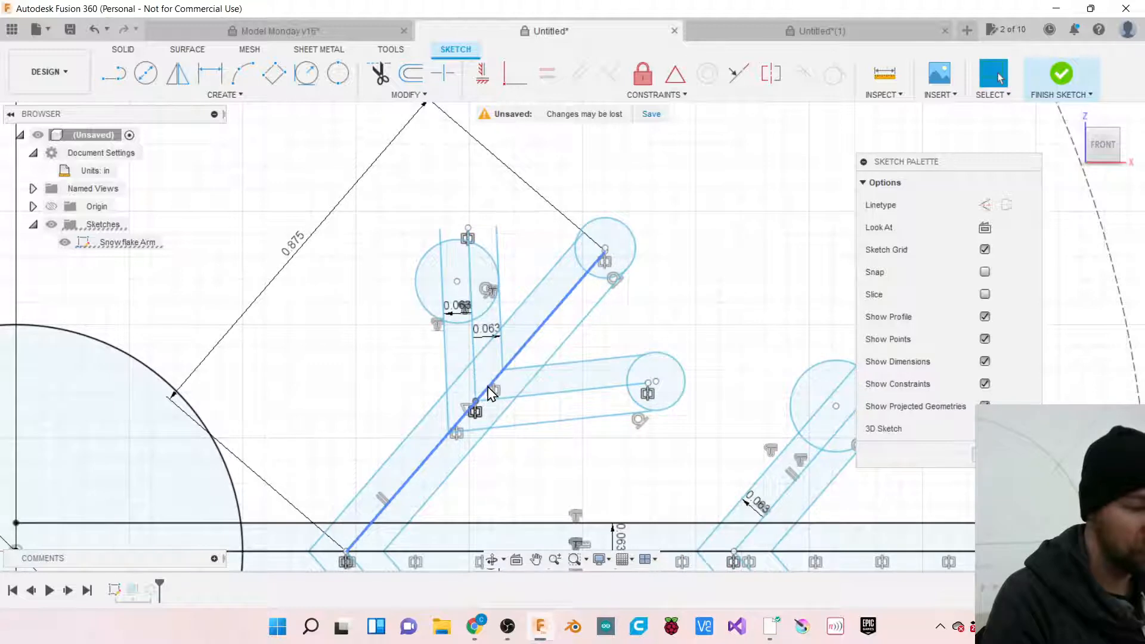
{"action": "left_click", "coordinate": [485, 311]}
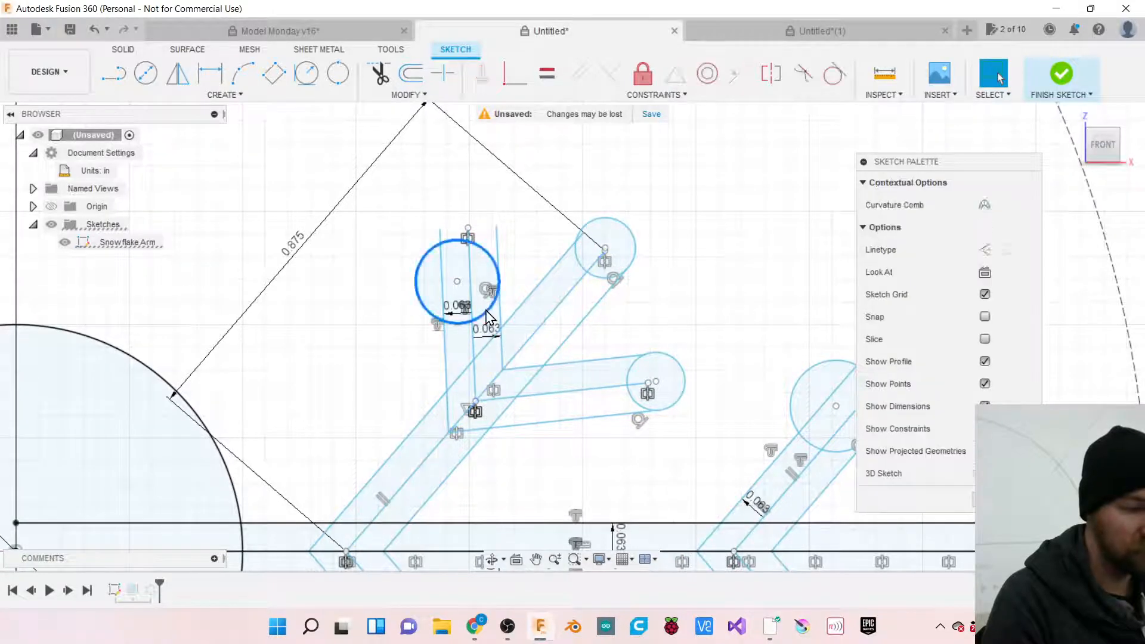
{"action": "scroll", "coordinate": [438, 271], "scroll_direction": "down", "scroll_amount": 5}
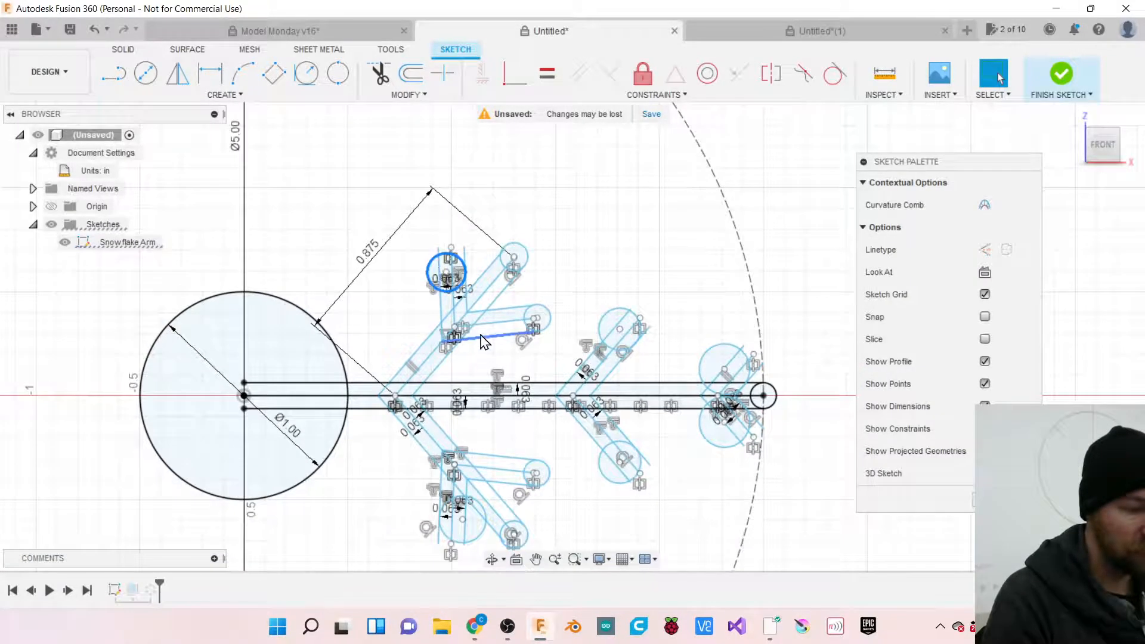
{"action": "scroll", "coordinate": [513, 346], "scroll_direction": "up", "scroll_amount": 3}
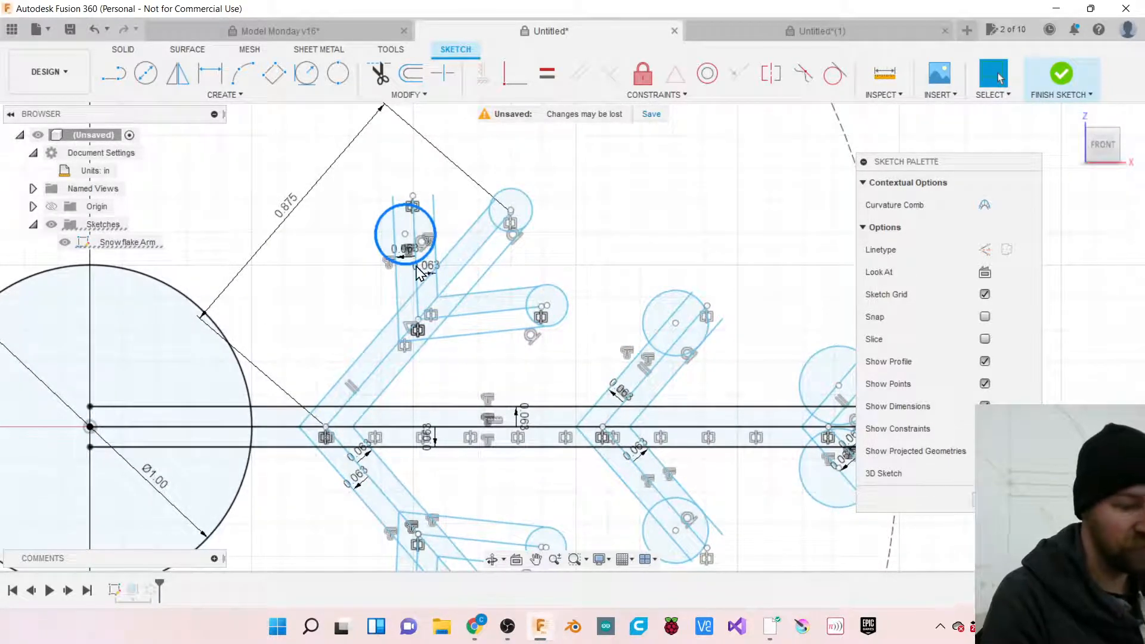
{"action": "key", "text": "Delete"}
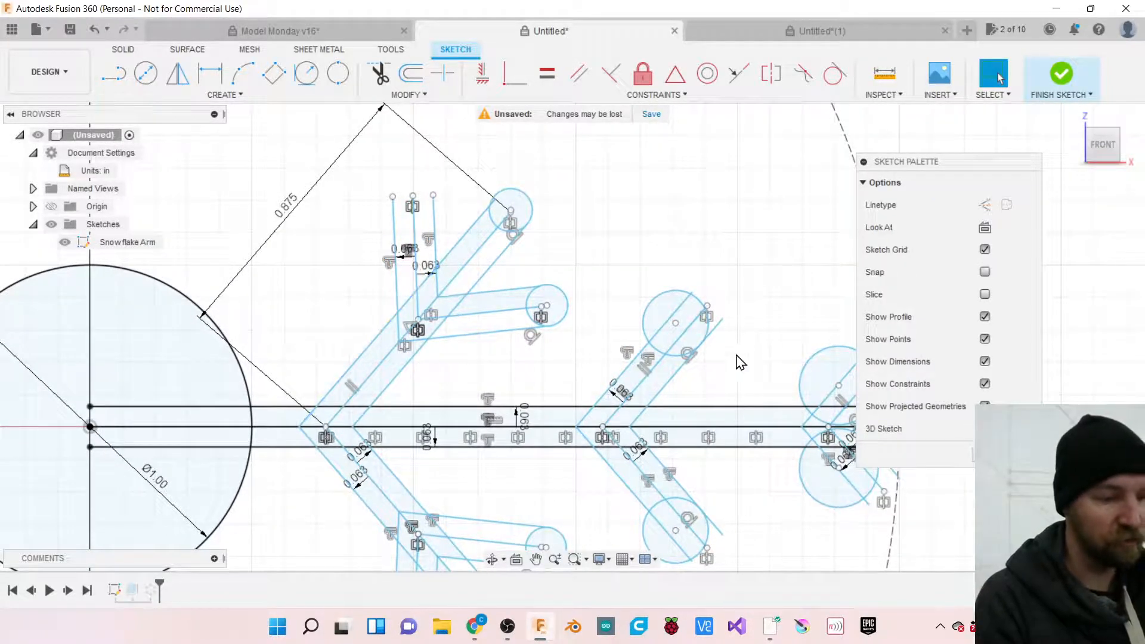
Delete the four end circles from the upper and lower branches of the middle and outermost pairs.
{"action": "left_click", "coordinate": [642, 326]}
{"action": "key", "text": "Delete"}
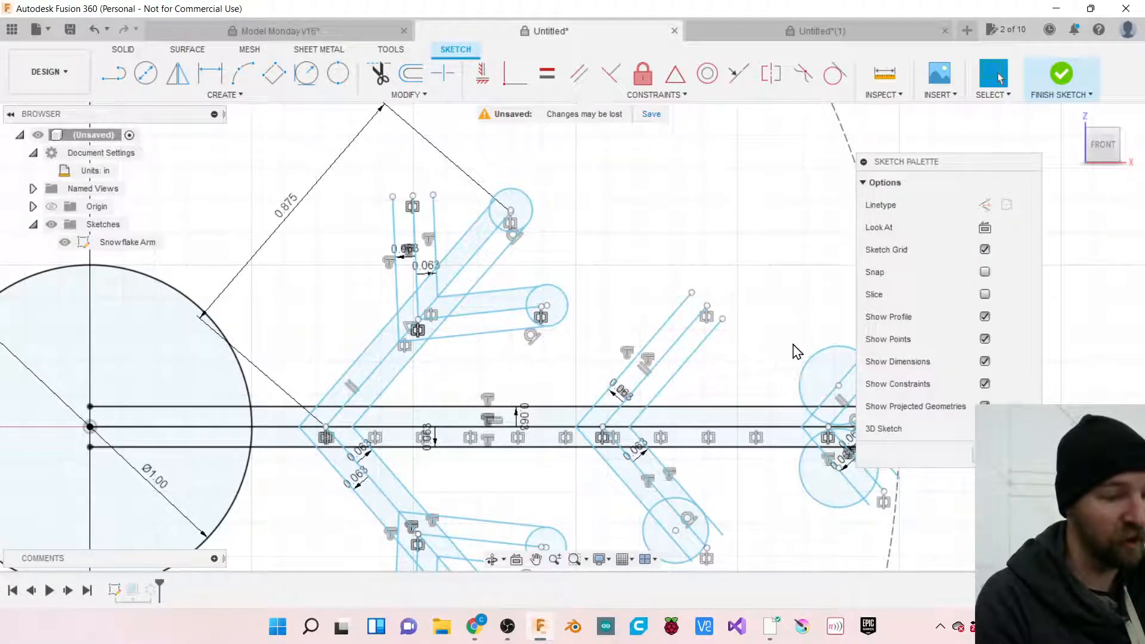
{"action": "left_click", "coordinate": [800, 381]}
{"action": "key", "text": "Delete"}
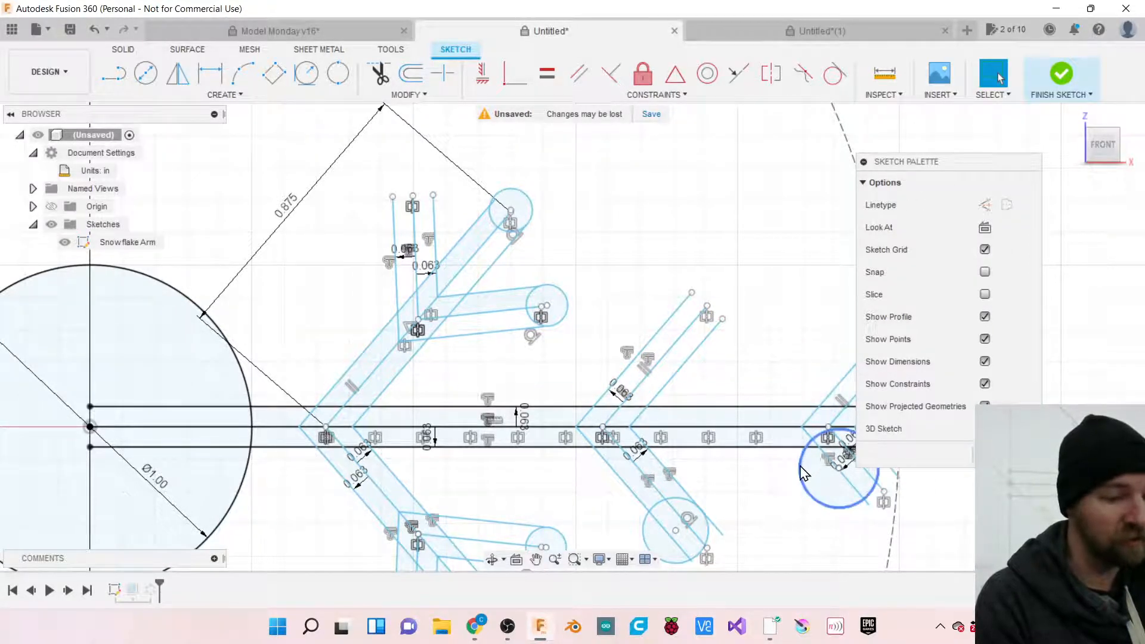
{"action": "left_click", "coordinate": [800, 474]}
{"action": "key", "text": "Delete"}
{"action": "left_click", "coordinate": [647, 522]}
{"action": "key", "text": "Delete"}
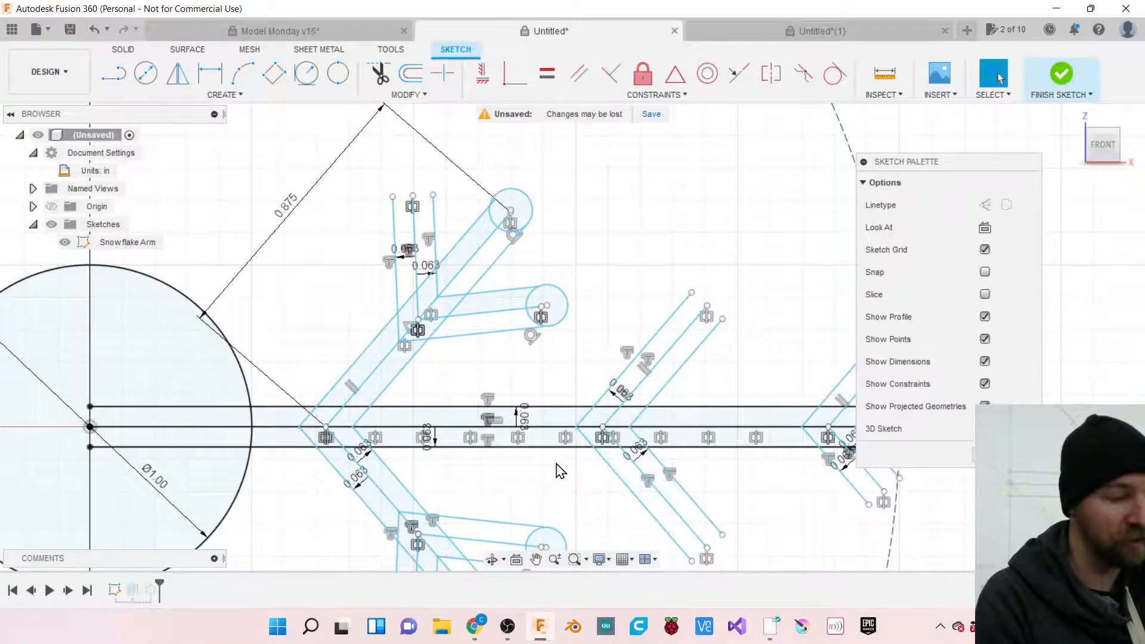
Delete the circle on the steeper side twig of the inner lower branch.
{"action": "scroll", "coordinate": [557, 465], "scroll_direction": "down", "scroll_amount": 6}
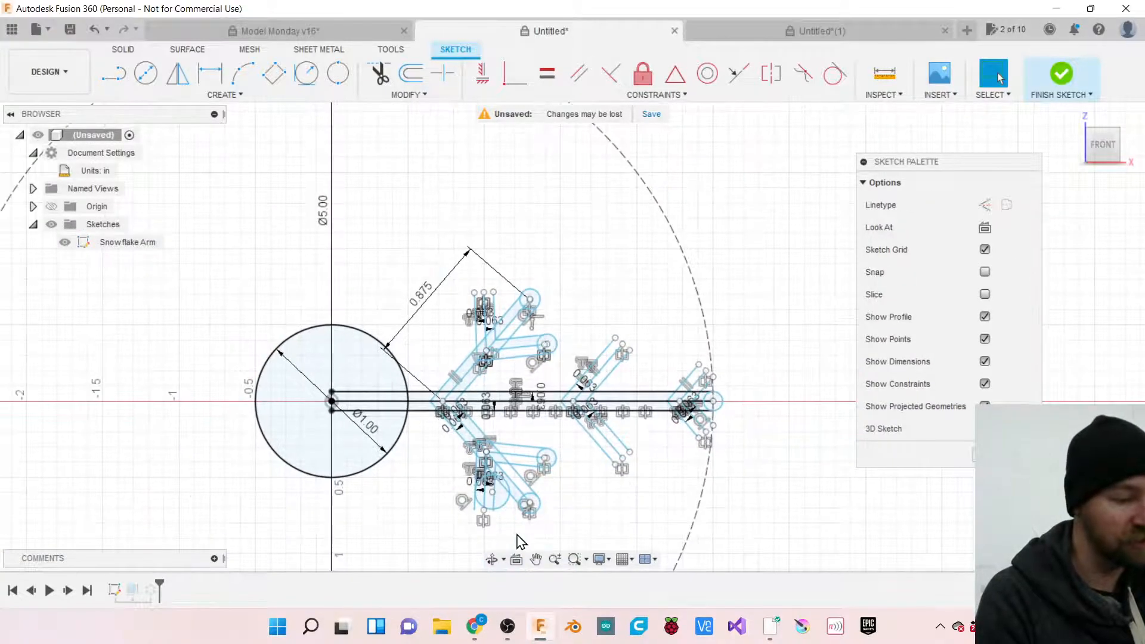
{"action": "scroll", "coordinate": [518, 540], "scroll_direction": "up", "scroll_amount": 5}
{"action": "left_click", "coordinate": [502, 508]}
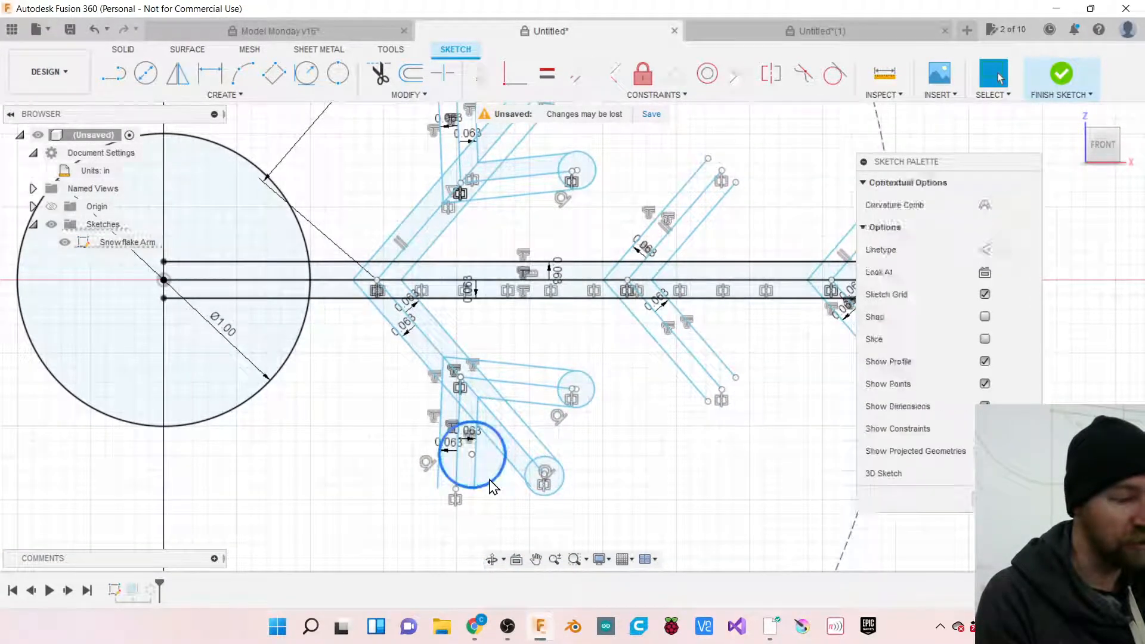
{"action": "key", "text": "Delete"}
{"action": "scroll", "coordinate": [399, 475], "scroll_direction": "down", "scroll_amount": 3}
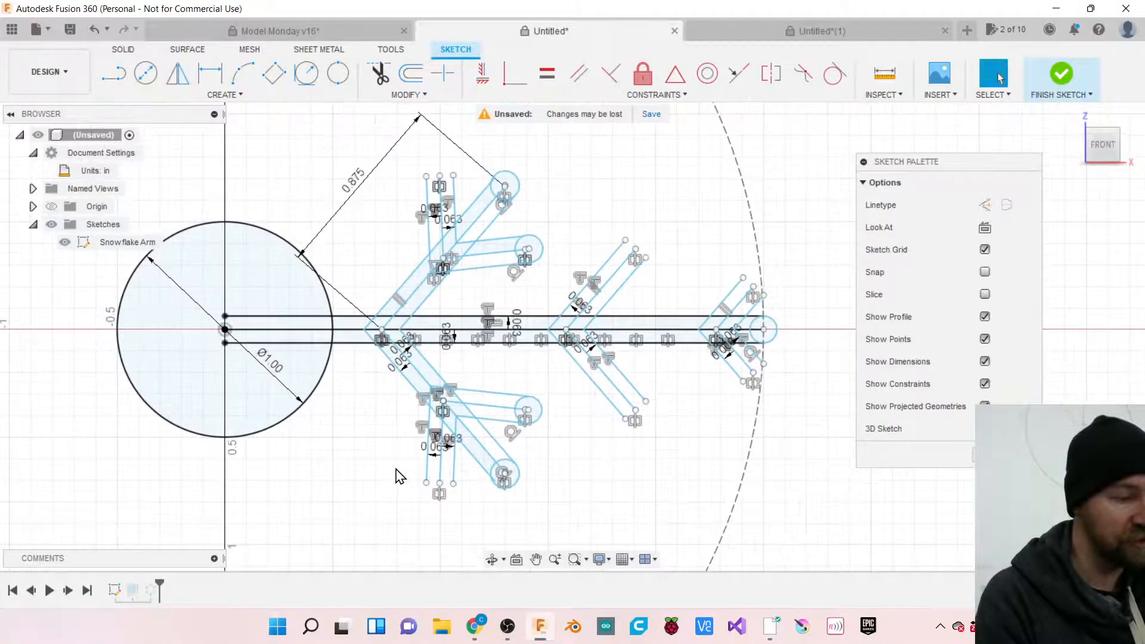
Delete the remaining circles at both inner branch tips and on the ends of their shallower side twigs.
{"action": "scroll", "coordinate": [420, 243], "scroll_direction": "up", "scroll_amount": 1}
{"action": "scroll", "coordinate": [421, 242], "scroll_direction": "up", "scroll_amount": 2}
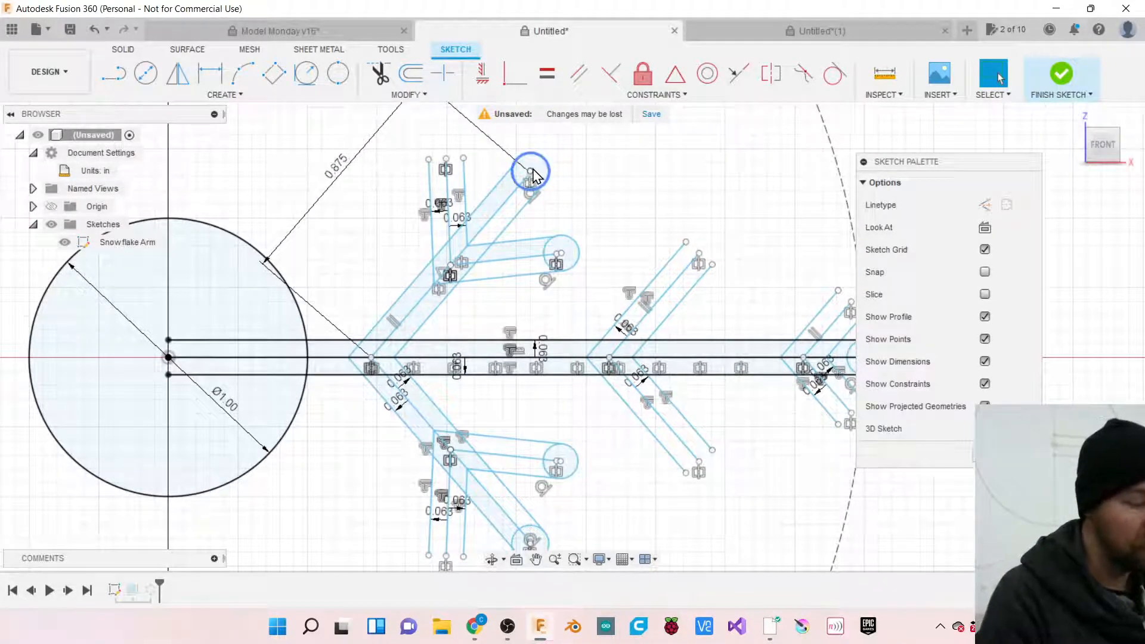
{"action": "left_click", "coordinate": [543, 204]}
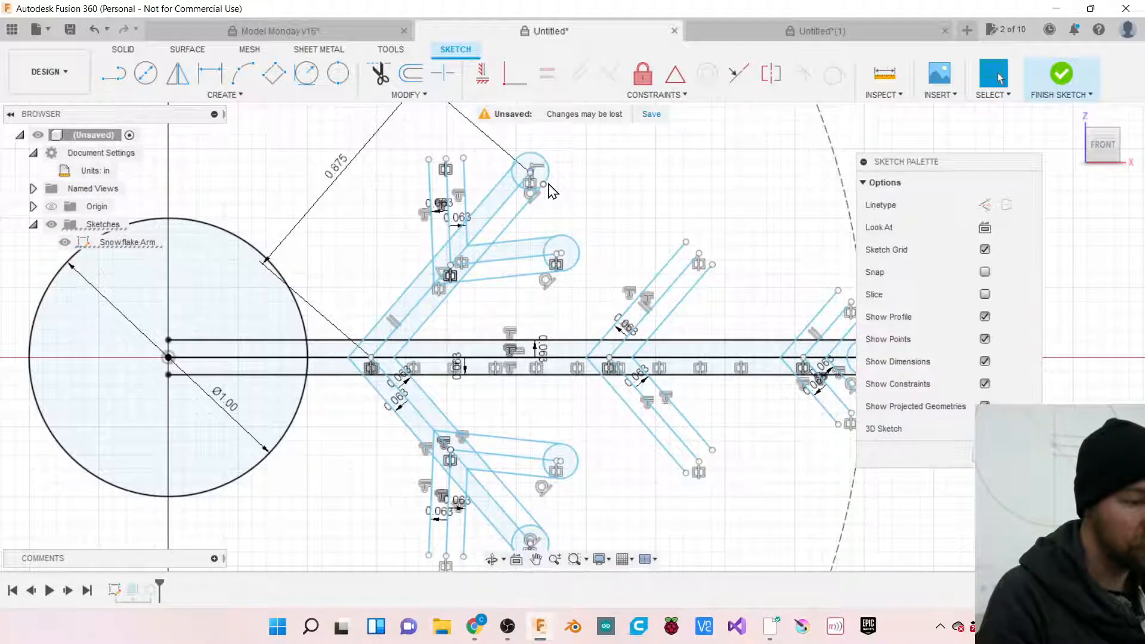
{"action": "left_click", "coordinate": [547, 174]}
{"action": "key", "text": "Delete"}
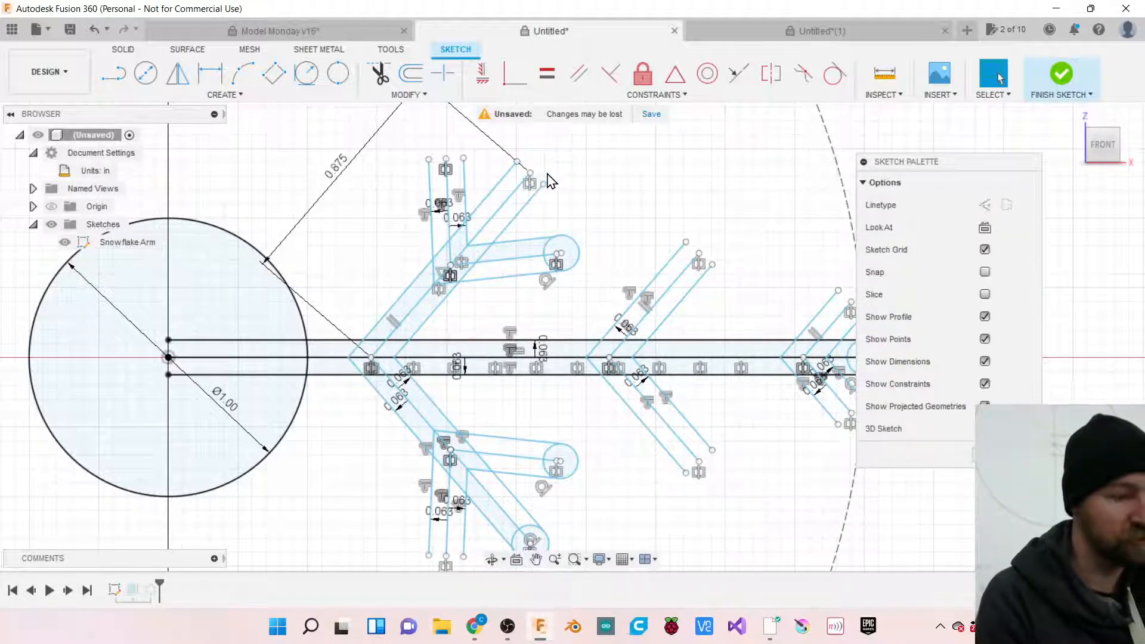
{"action": "left_click", "coordinate": [570, 244]}
{"action": "key", "text": "Delete"}
{"action": "left_click", "coordinate": [573, 457]}
{"action": "key", "text": "Delete"}
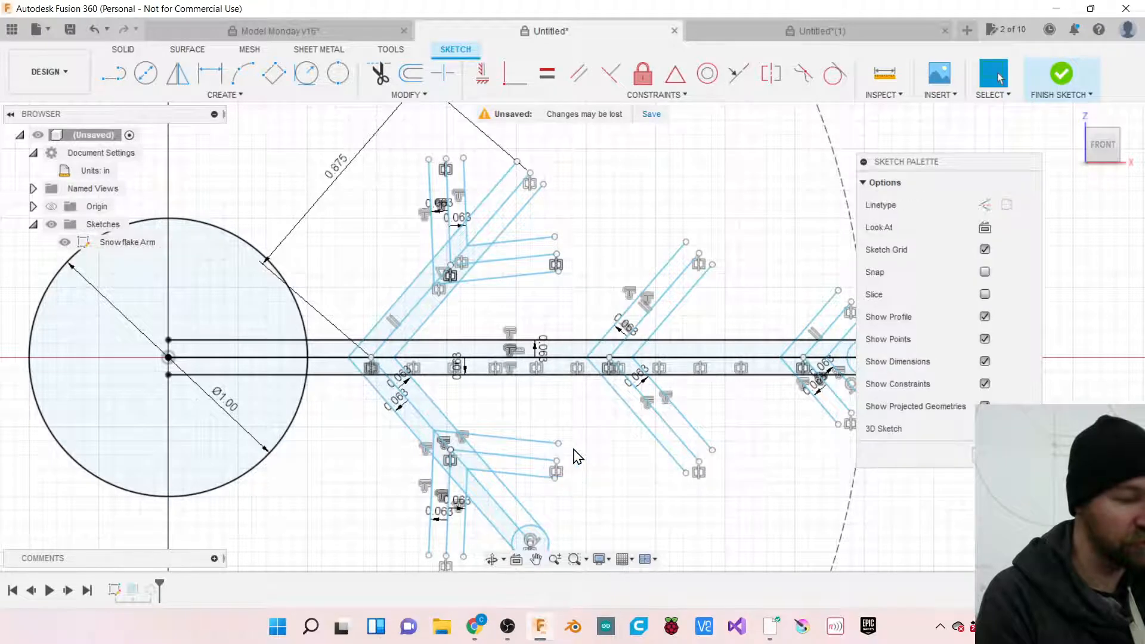
{"action": "left_click", "coordinate": [530, 540]}
{"action": "key", "text": "Delete"}
Delete the small circle at the outer end of the central stem.
{"action": "scroll", "coordinate": [549, 549], "scroll_direction": "down", "scroll_amount": 2}
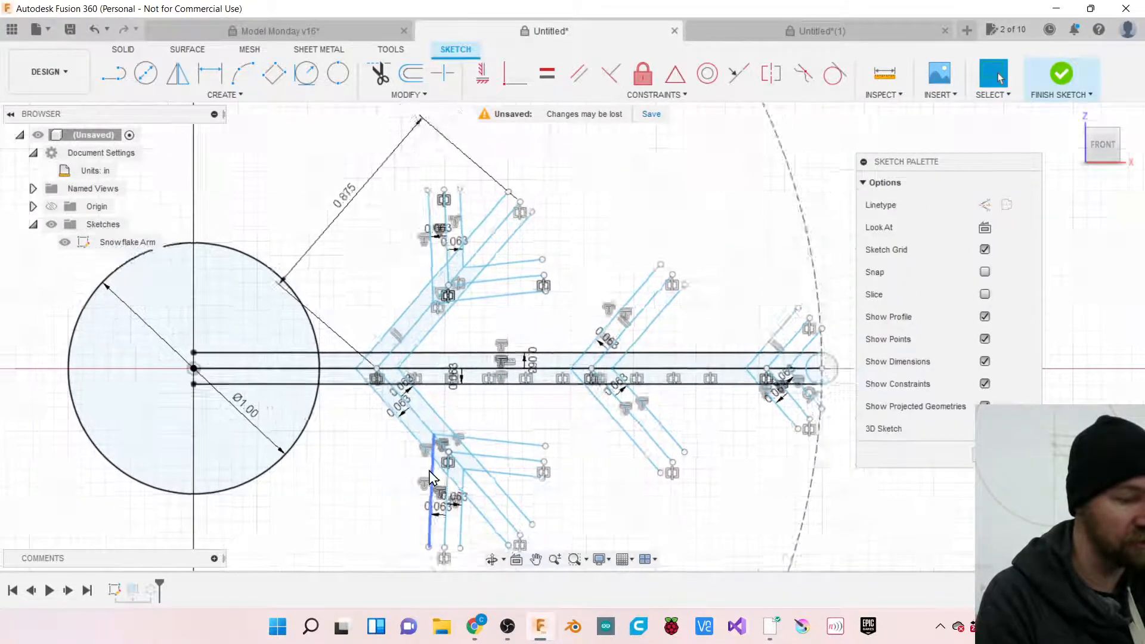
{"action": "left_click", "coordinate": [778, 400]}
{"action": "key", "text": "Delete"}
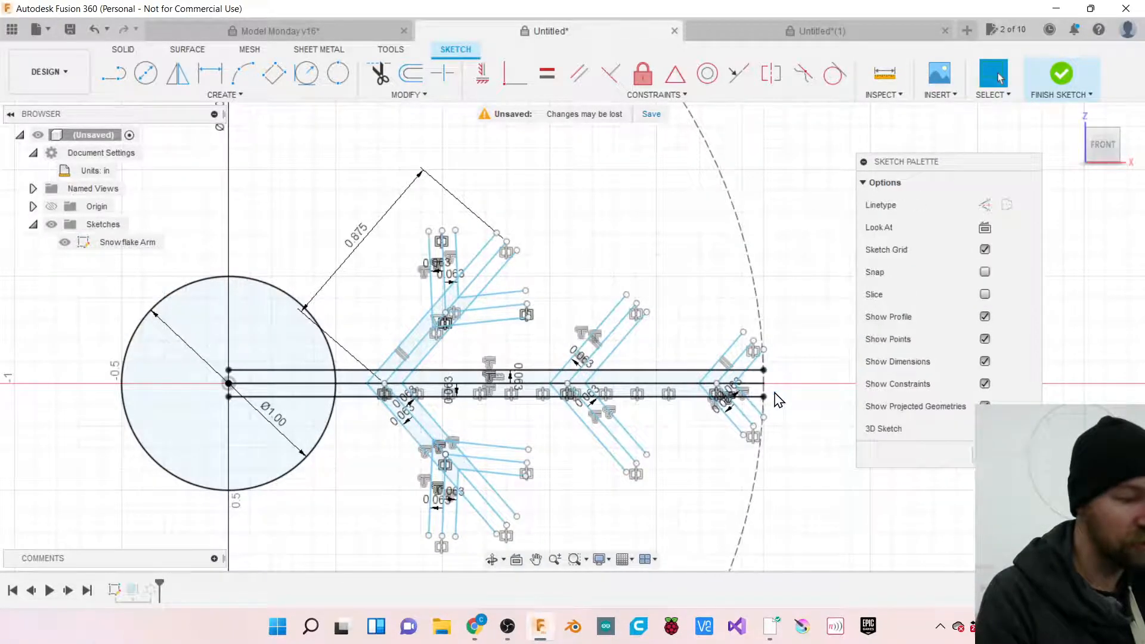
Reshape the inner branch pair freehand: flatten its angle, shorten the side twigs and shift its base outward along the stem.
{"action": "scroll", "coordinate": [554, 376], "scroll_direction": "up", "scroll_amount": 4}
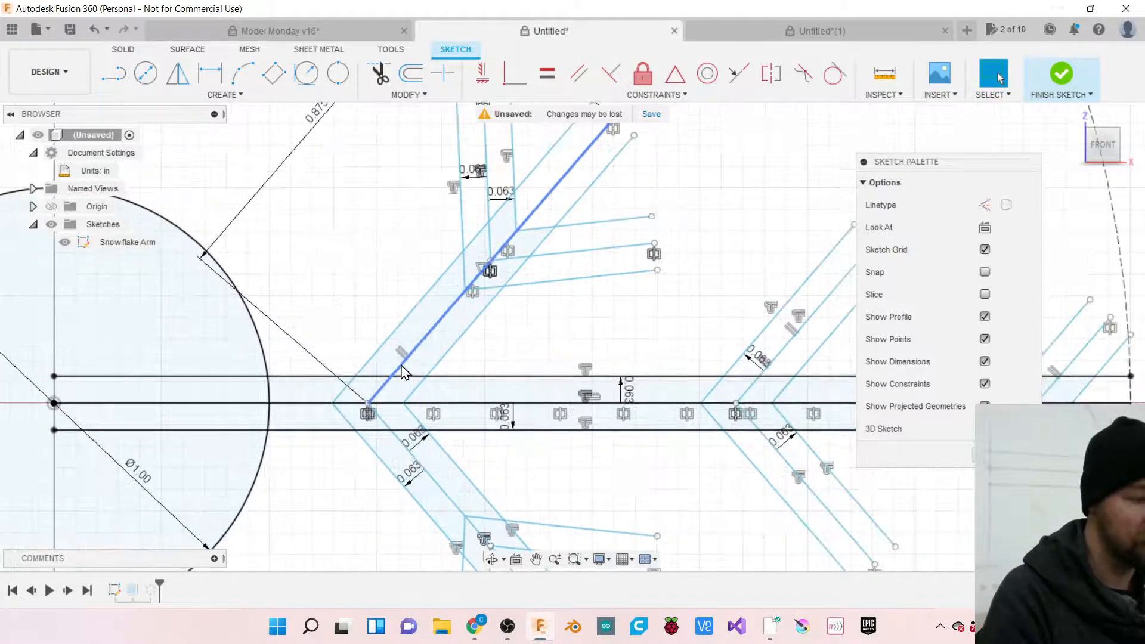
{"action": "scroll", "coordinate": [535, 357], "scroll_direction": "down", "scroll_amount": 2}
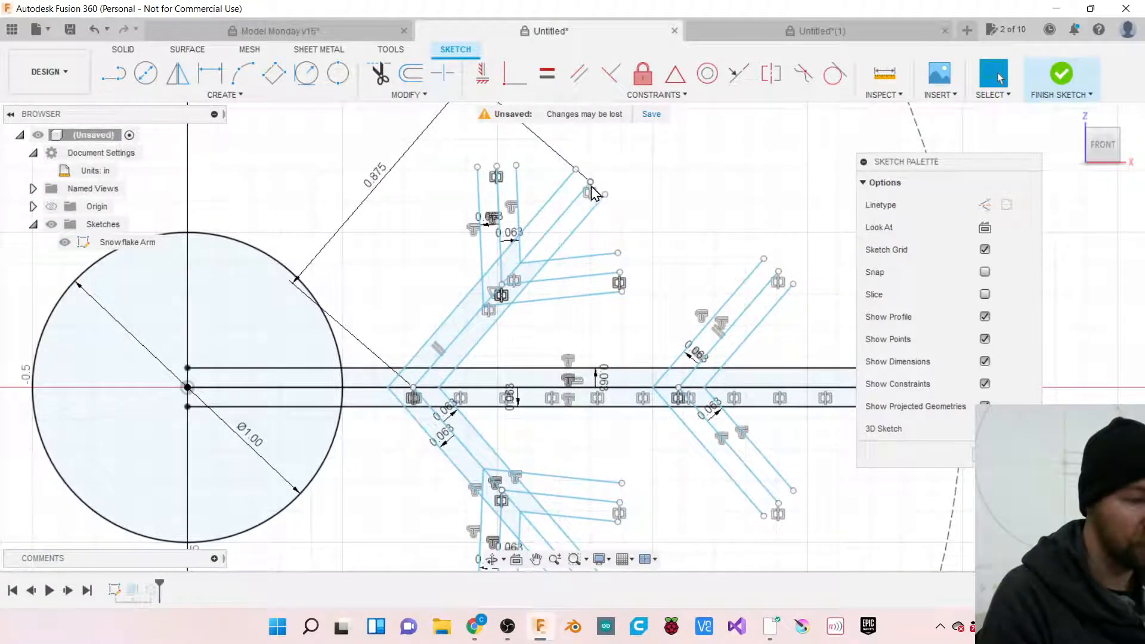
{"action": "mouse_move", "coordinate": [590, 186]}
{"action": "left_mouse_down"}
{"action": "mouse_move", "coordinate": [586, 244]}
{"action": "mouse_move", "coordinate": [598, 189]}
{"action": "mouse_move", "coordinate": [567, 179]}
{"action": "mouse_move", "coordinate": [548, 190]}
{"action": "left_mouse_up"}
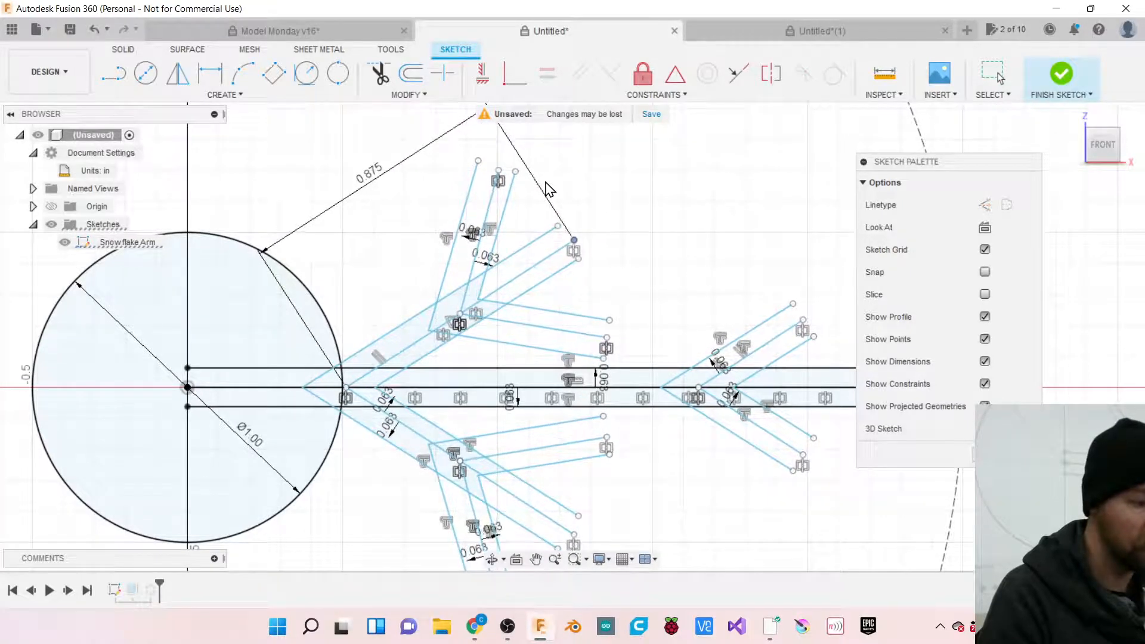
{"action": "left_click_drag", "start_coordinate": [536, 128], "coordinate": [534, 131]}
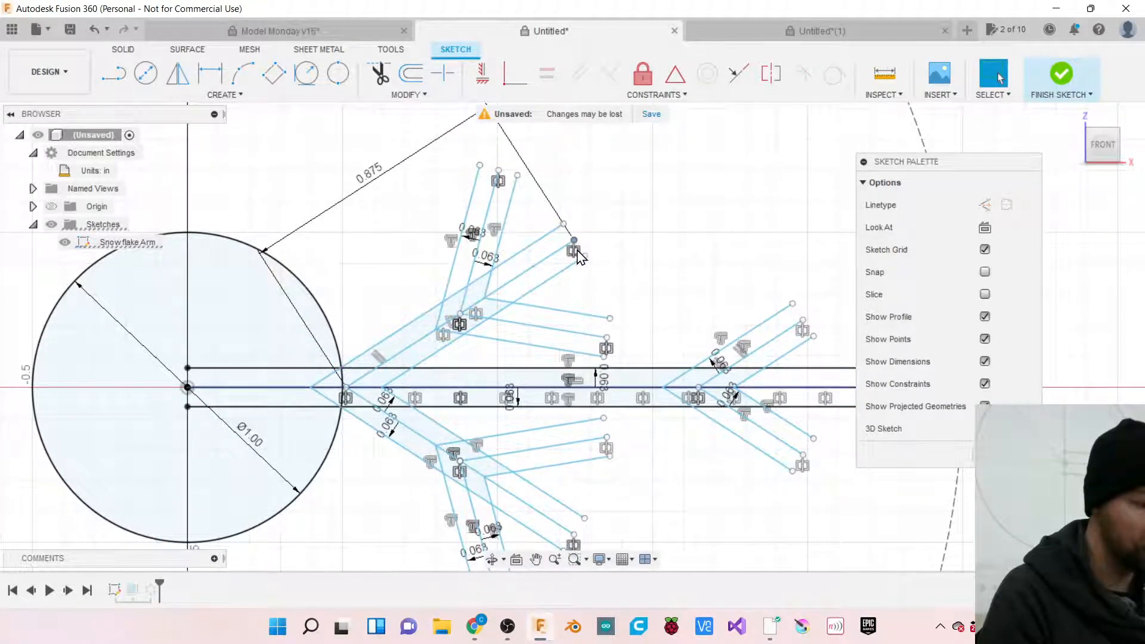
{"action": "left_click_drag", "start_coordinate": [499, 171], "coordinate": [494, 224]}
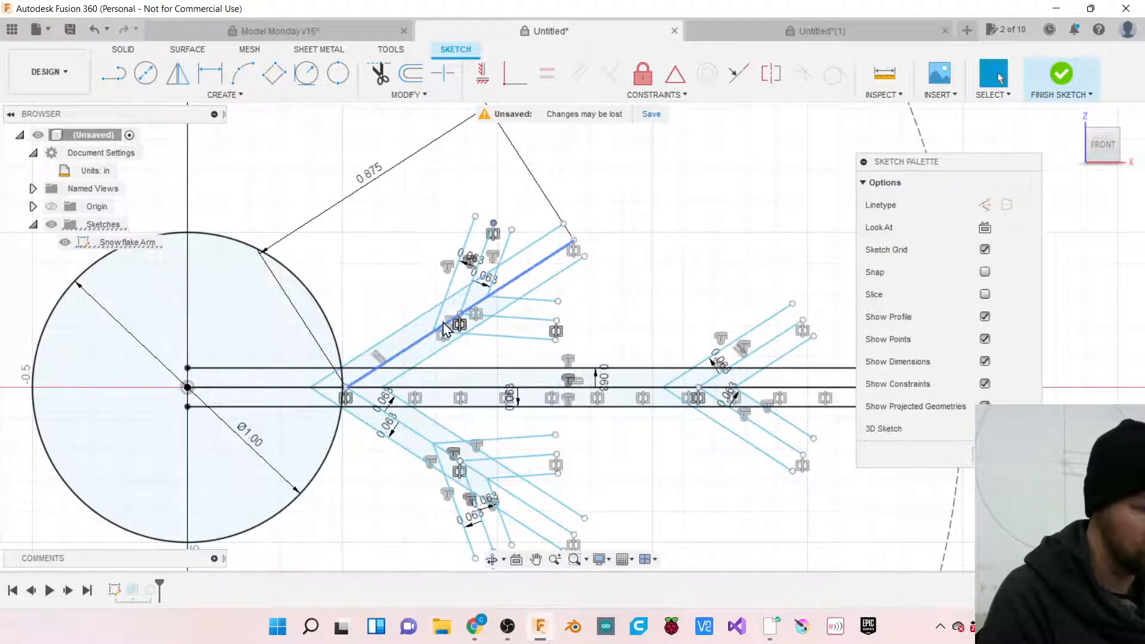
{"action": "left_click_drag", "start_coordinate": [347, 394], "coordinate": [383, 391]}
Delete the two leftover offset lines of the outermost branch pair near the stem's end.
{"action": "scroll", "coordinate": [445, 249], "scroll_direction": "down", "scroll_amount": 3}
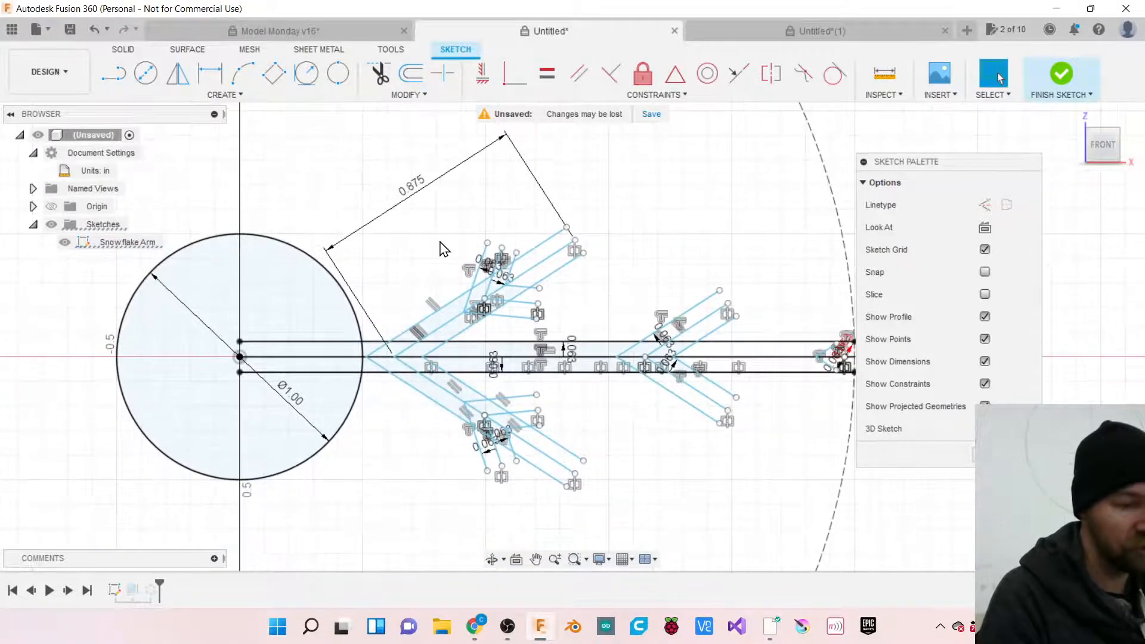
{"action": "scroll", "coordinate": [788, 326], "scroll_direction": "up", "scroll_amount": 2}
{"action": "scroll", "coordinate": [785, 326], "scroll_direction": "up", "scroll_amount": 4}
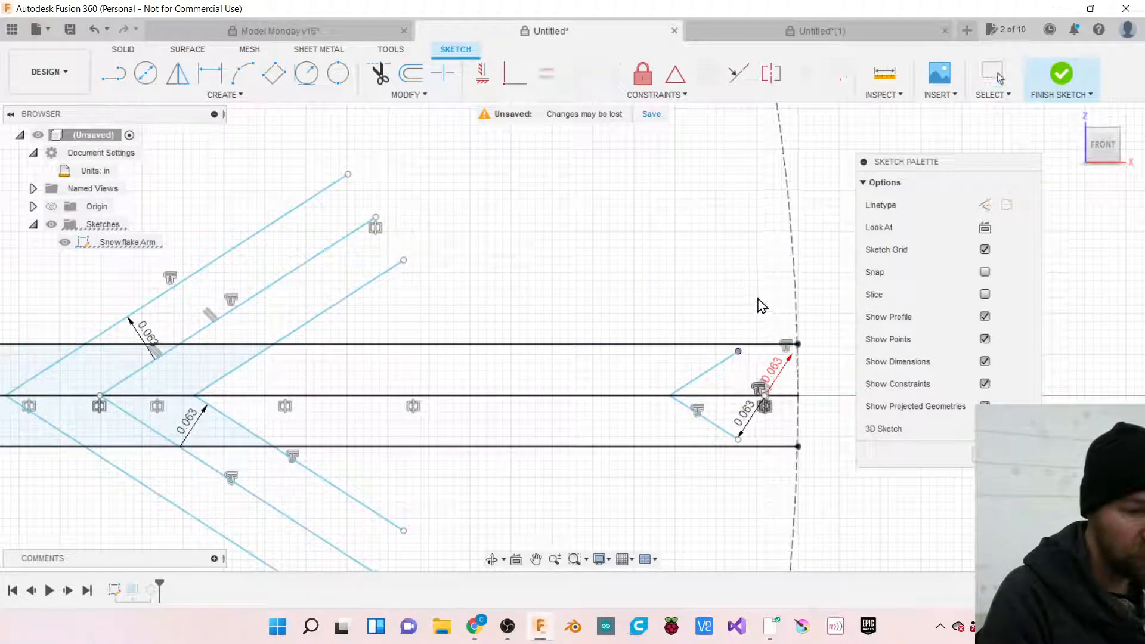
{"action": "left_click", "coordinate": [716, 365]}
{"action": "key", "text": "Delete"}
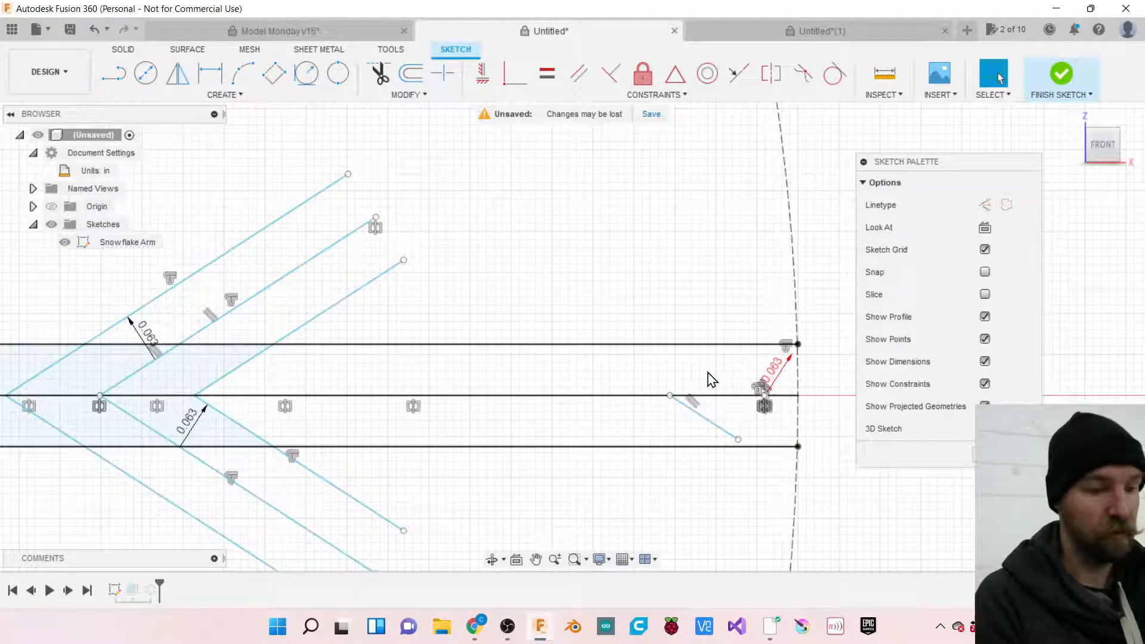
{"action": "left_click", "coordinate": [696, 415]}
{"action": "key", "text": "Delete"}
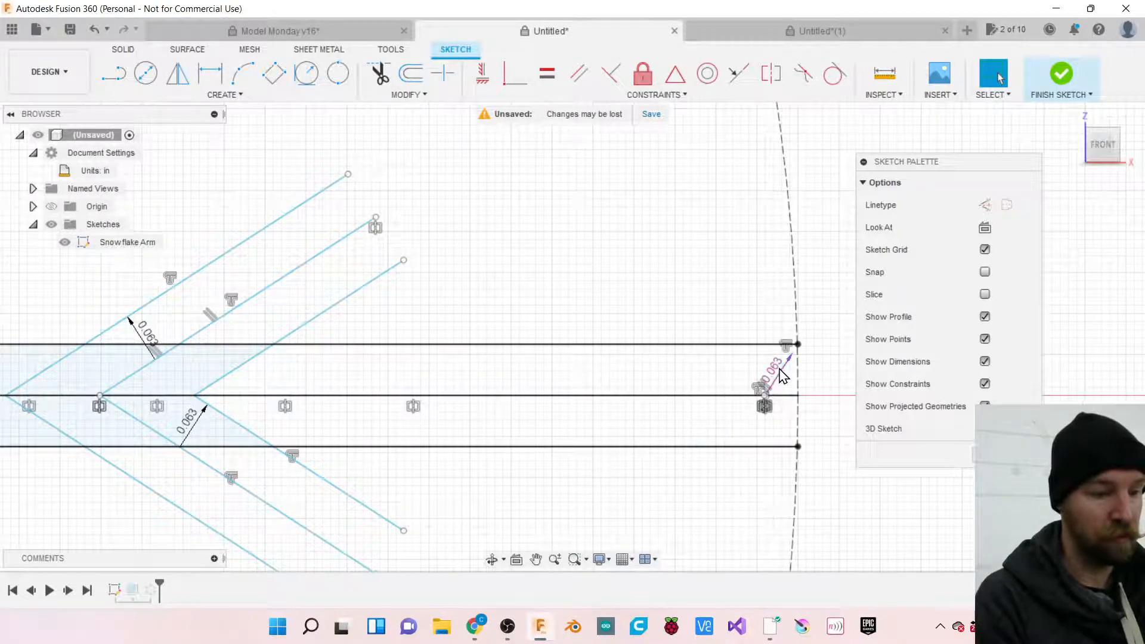
Delete the red 0.063 offset dimension left at the outer end of the stem.
{"action": "double_click", "coordinate": [780, 373]}
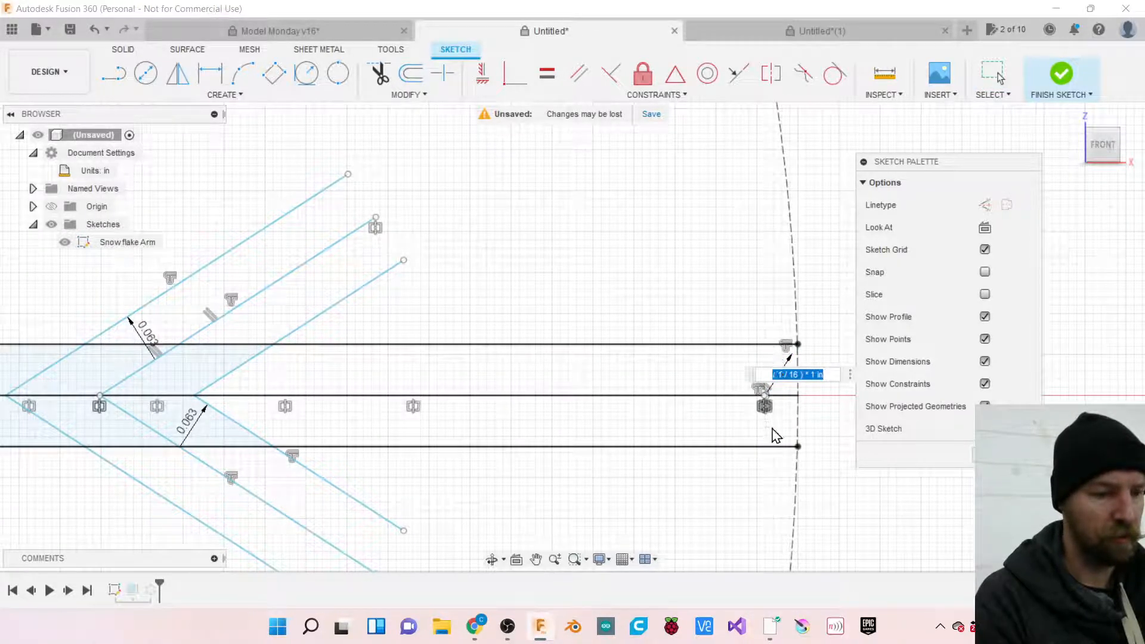
{"action": "key", "text": "Return"}
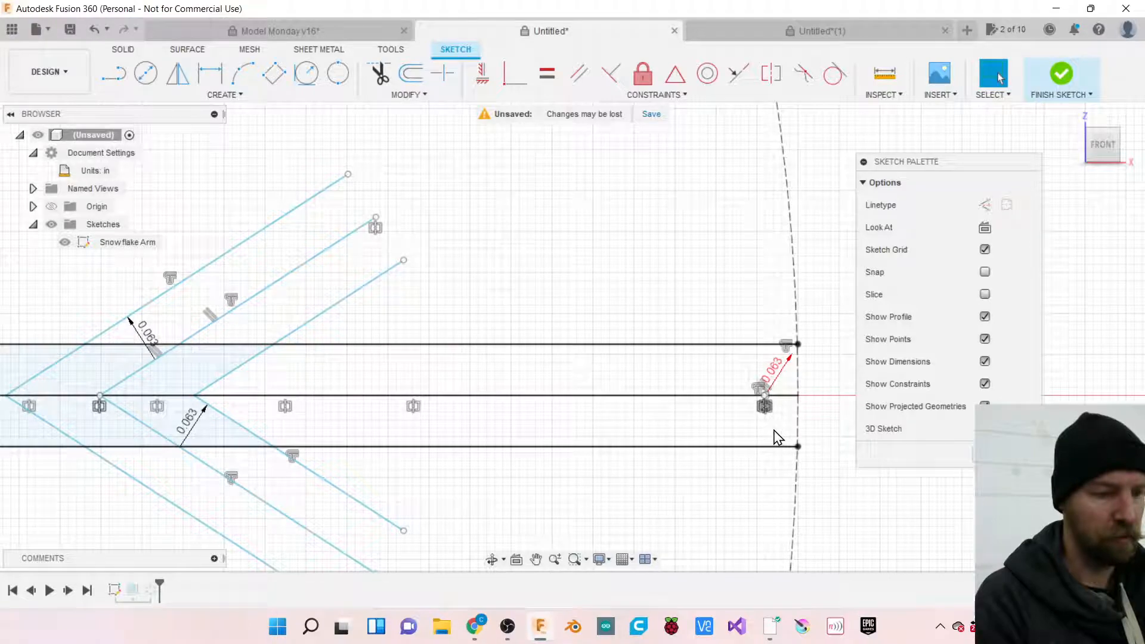
{"action": "left_click", "coordinate": [776, 369]}
{"action": "key", "text": "Delete"}
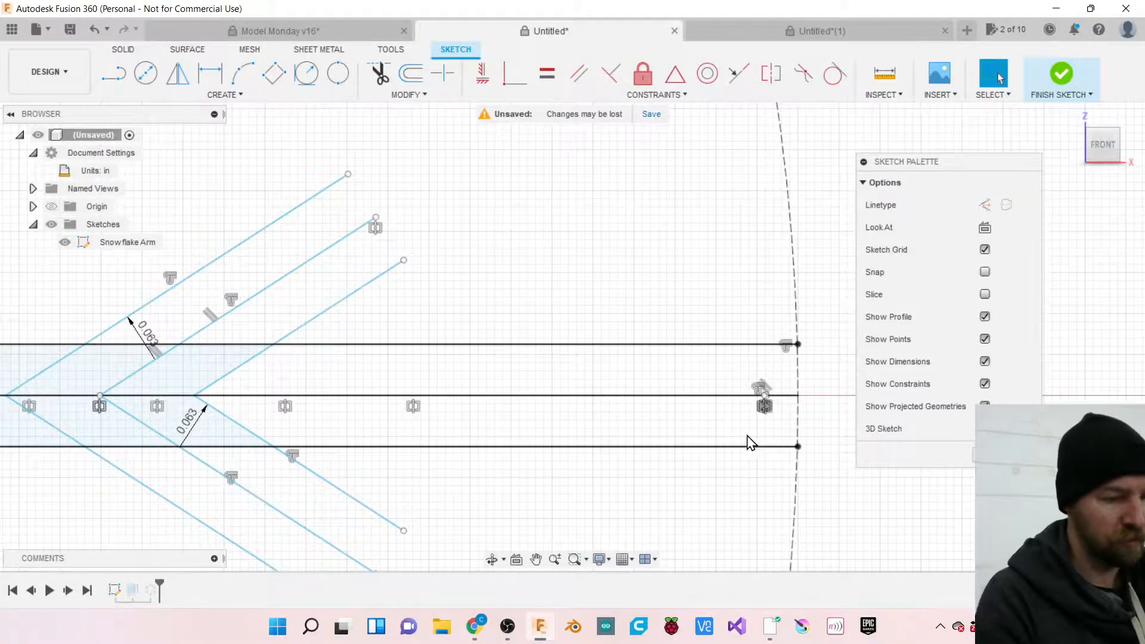
Draw 0.125 in center-diameter circles at the three tips of the upper inner branch, snapping each to an edge-line endpoint.
{"action": "scroll", "coordinate": [758, 450], "scroll_direction": "down", "scroll_amount": 5}
{"action": "scroll", "coordinate": [743, 382], "scroll_direction": "down", "scroll_amount": 5}
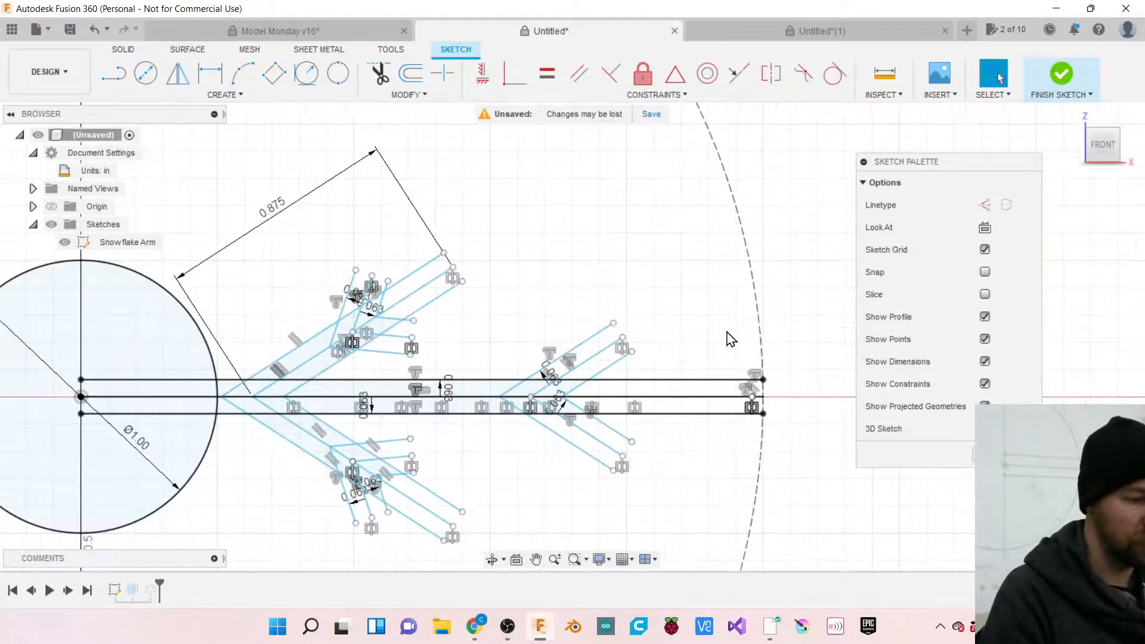
{"action": "scroll", "coordinate": [366, 461], "scroll_direction": "up", "scroll_amount": 5}
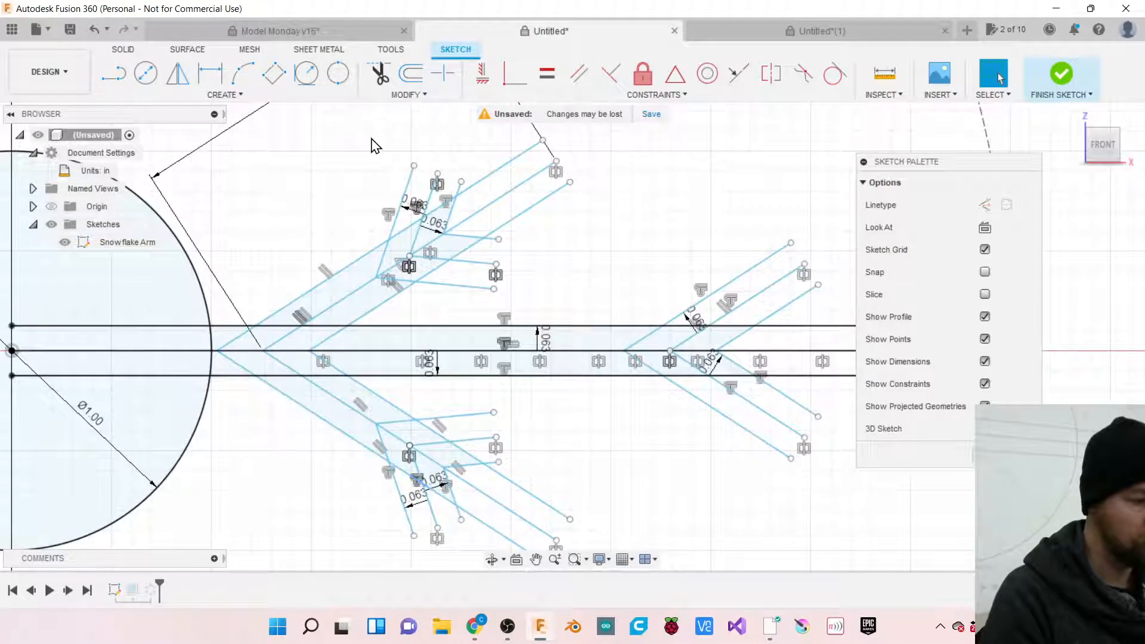
{"action": "left_click", "coordinate": [338, 71]}
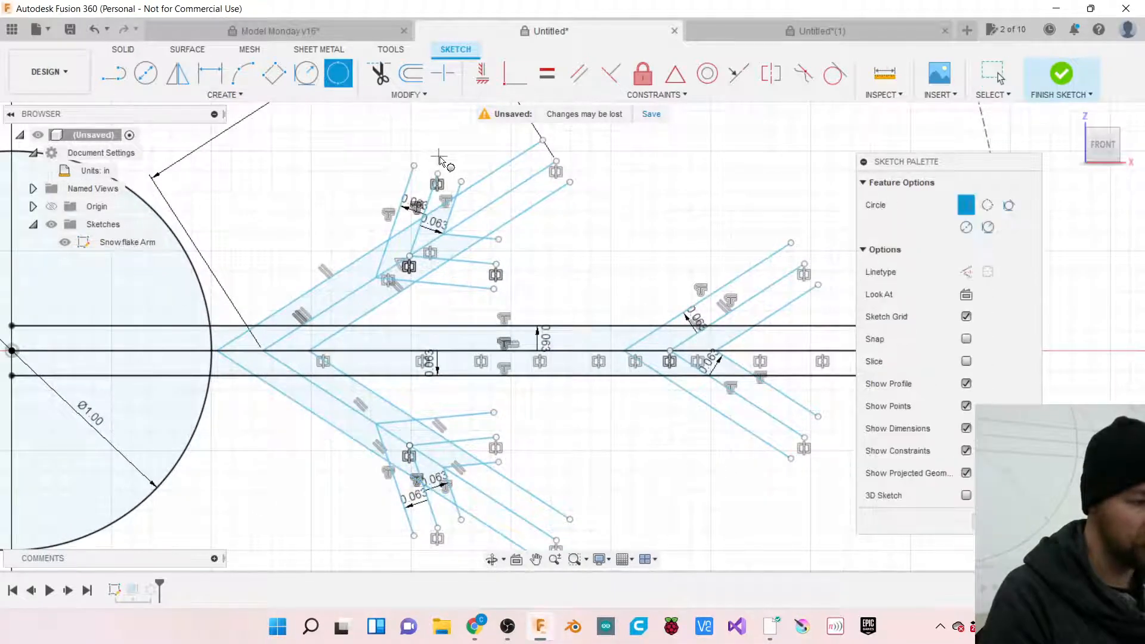
{"action": "scroll", "coordinate": [440, 160], "scroll_direction": "up", "scroll_amount": 2}
{"action": "left_click", "coordinate": [237, 98]}
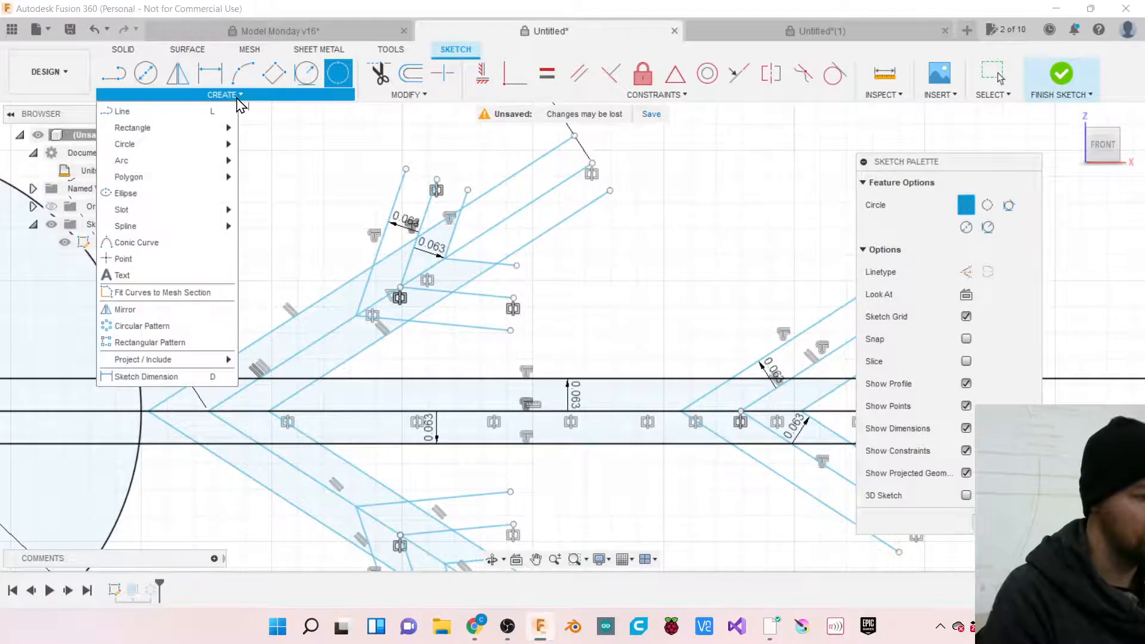
{"action": "mouse_move", "coordinate": [182, 149]}
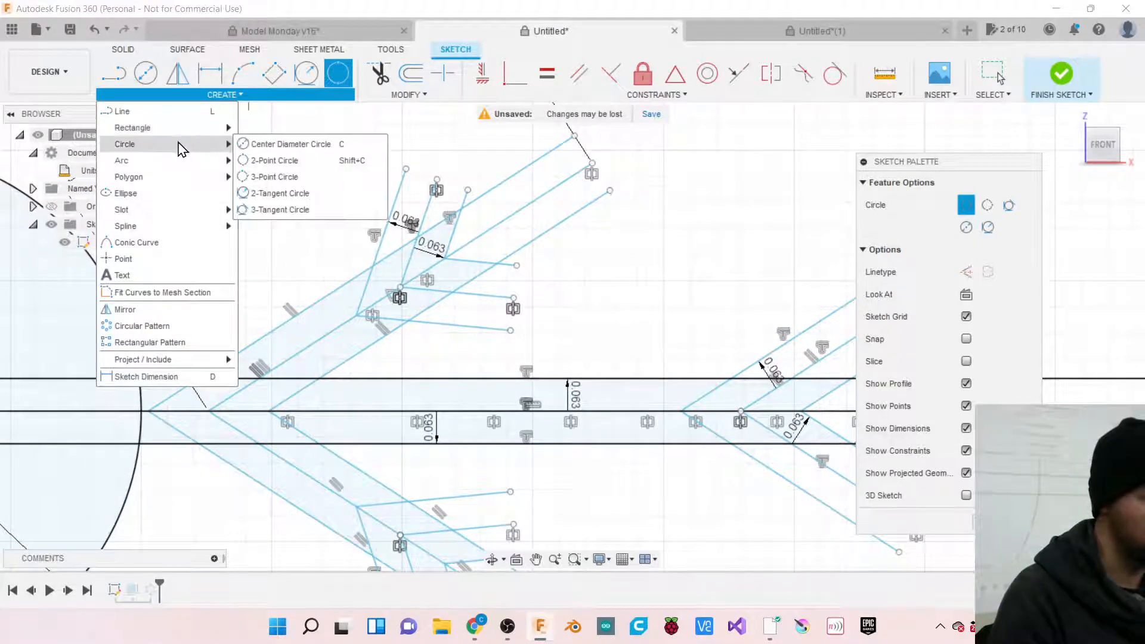
{"action": "left_click", "coordinate": [279, 160]}
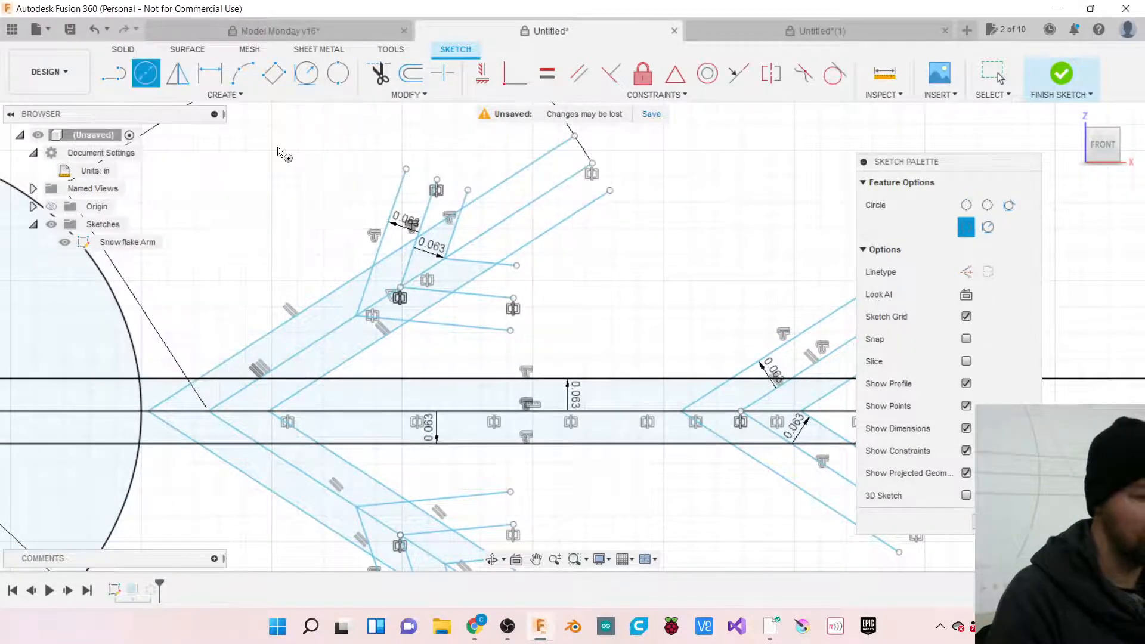
{"action": "left_click", "coordinate": [406, 169]}
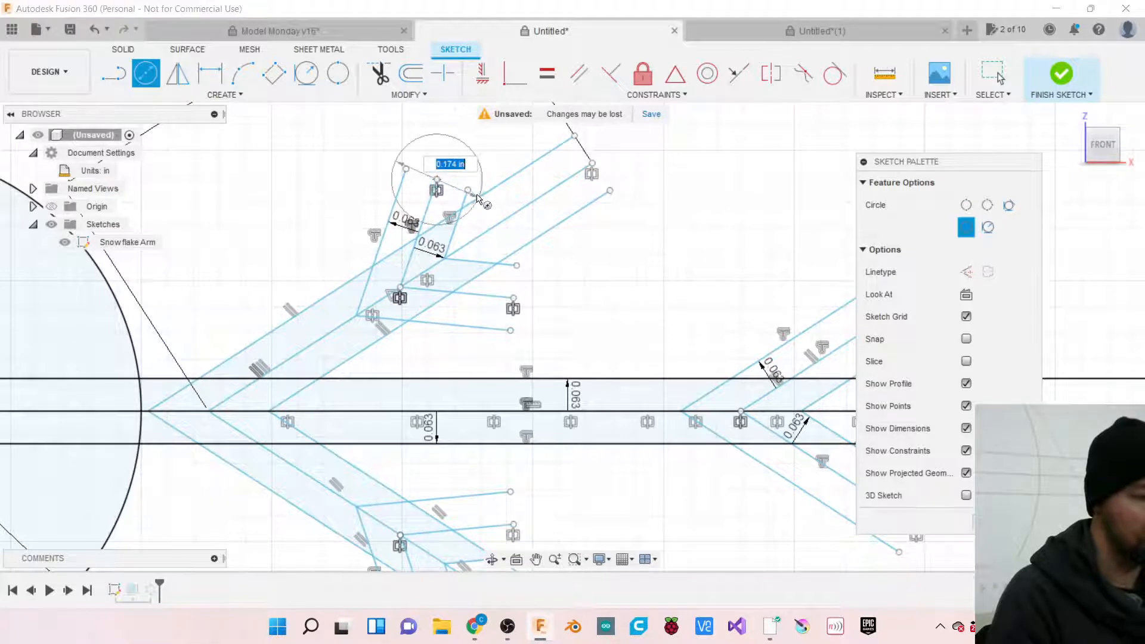
{"action": "left_click", "coordinate": [469, 191]}
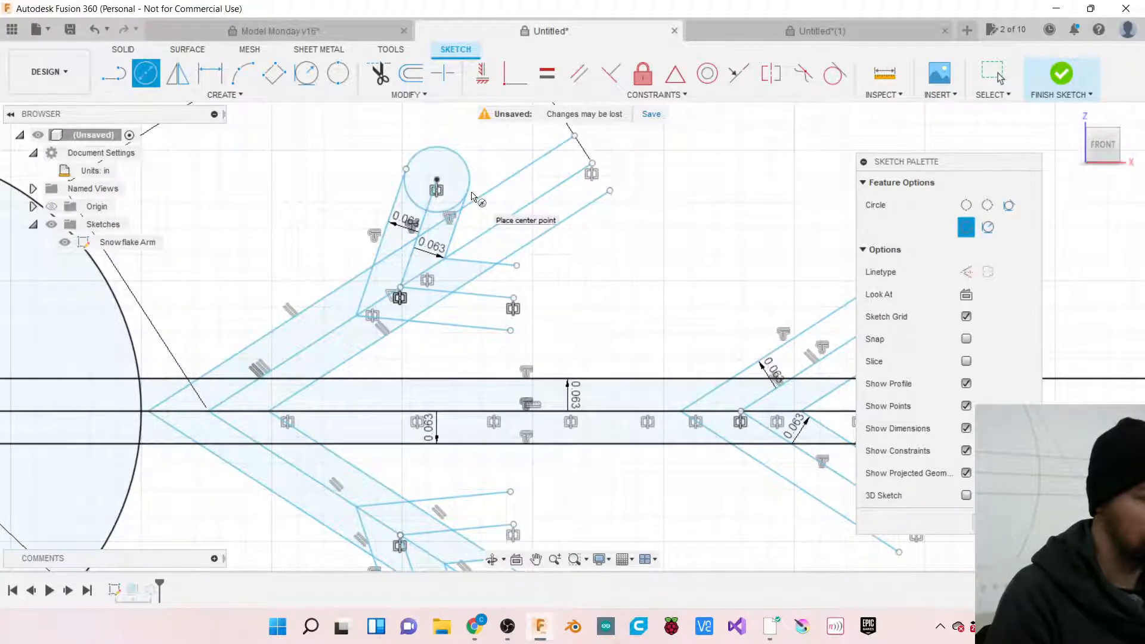
{"action": "left_click", "coordinate": [575, 136]}
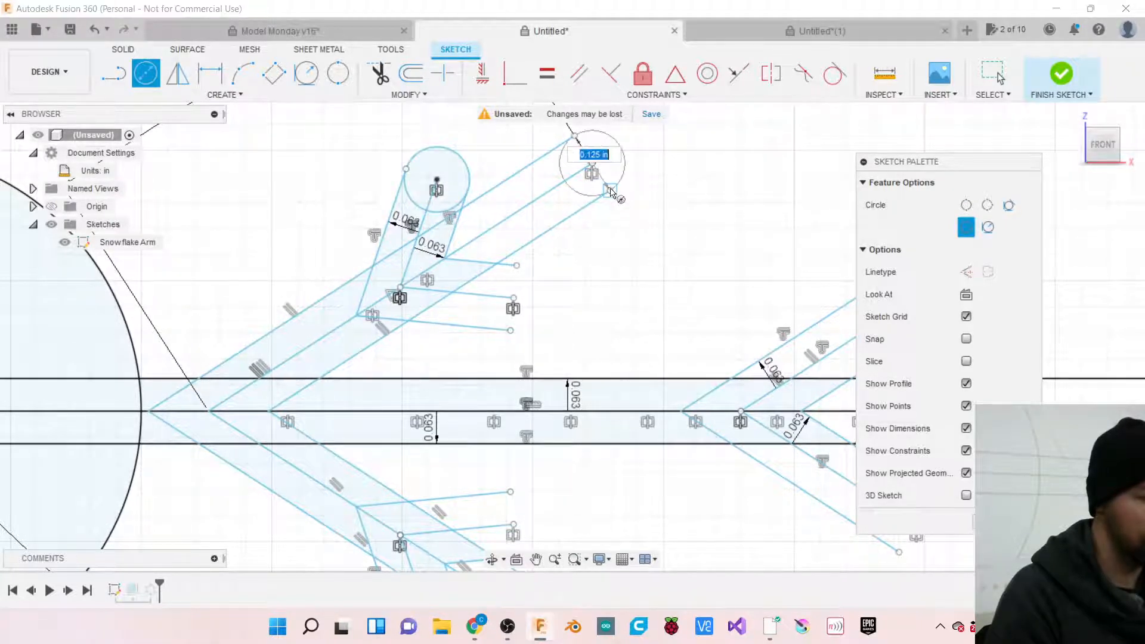
{"action": "left_click", "coordinate": [609, 191]}
{"action": "left_click", "coordinate": [513, 298]}
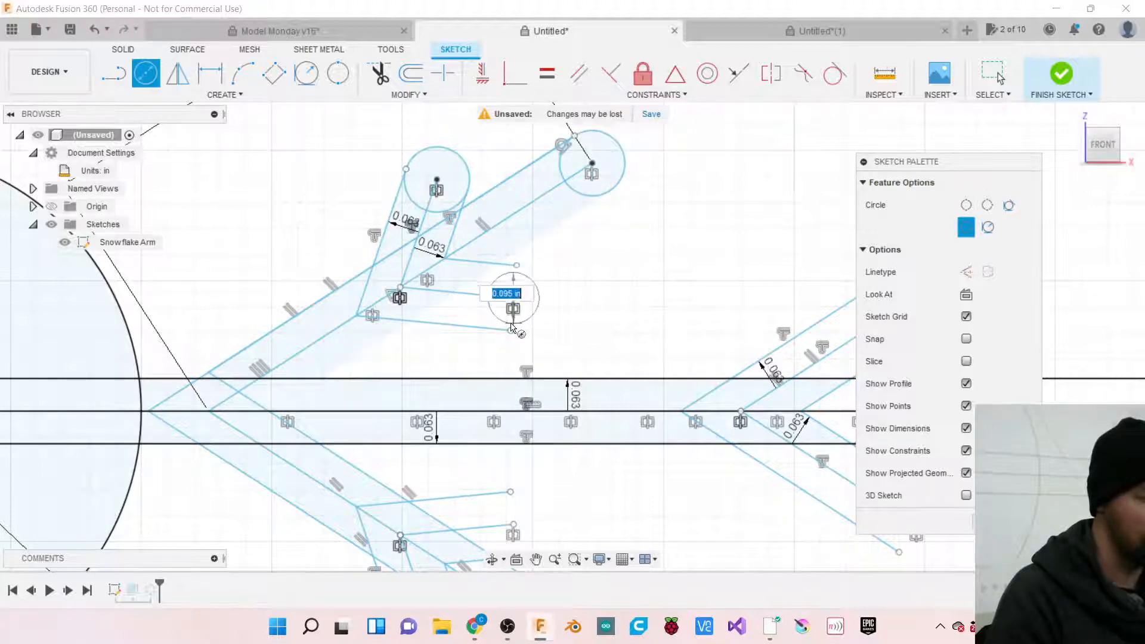
{"action": "left_click", "coordinate": [511, 330]}
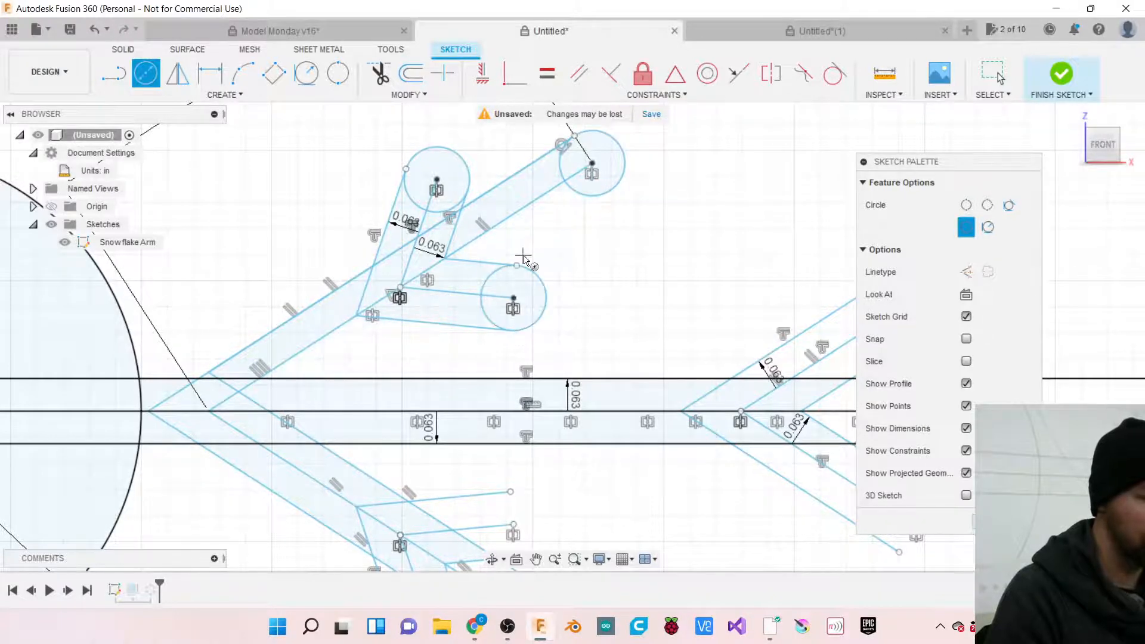
Draw matching 0.125 in center-diameter circles at the three tips of the lower inner branch, snapped to the edge-line endpoints.
{"action": "scroll", "coordinate": [524, 260], "scroll_direction": "down", "scroll_amount": 3}
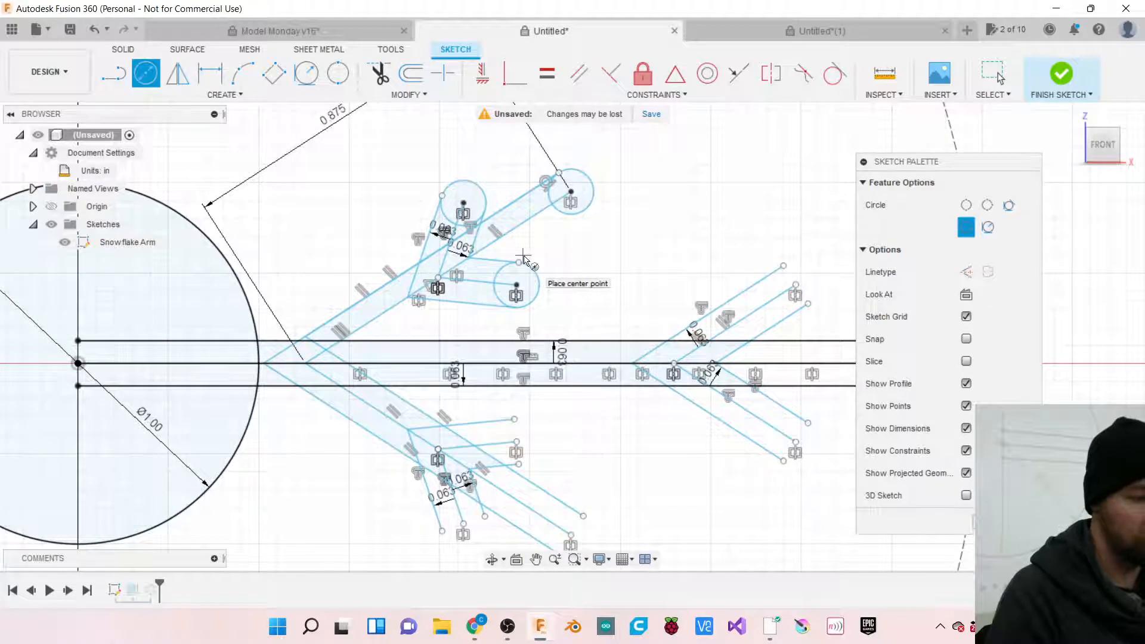
{"action": "scroll", "coordinate": [571, 237], "scroll_direction": "down", "scroll_amount": 2}
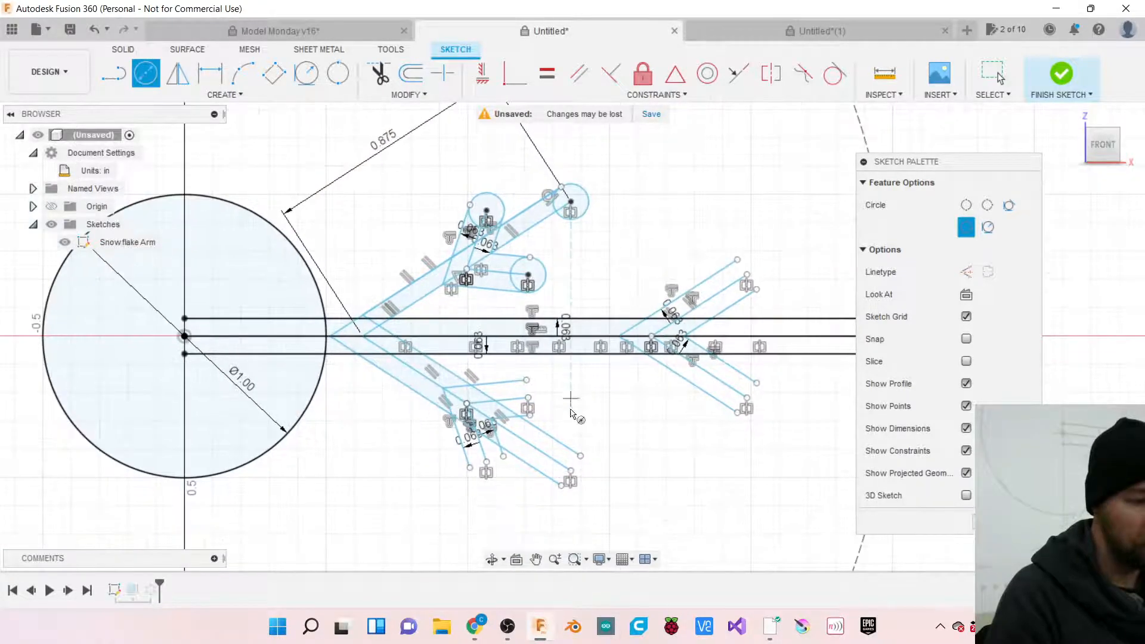
{"action": "left_click", "coordinate": [572, 471]}
{"action": "left_click", "coordinate": [581, 457]}
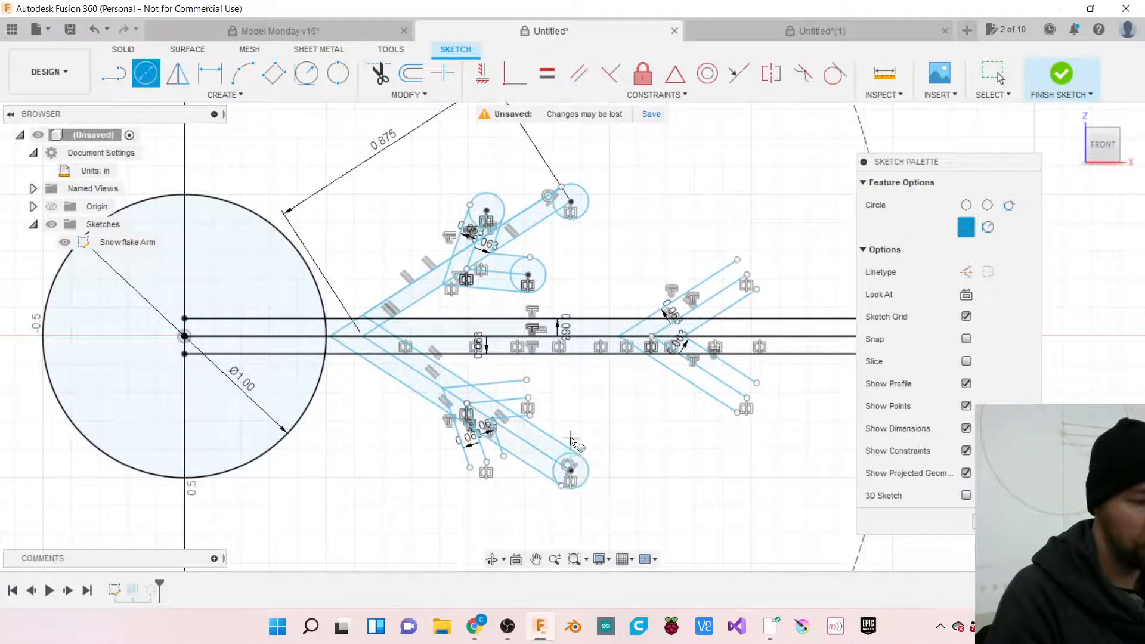
{"action": "left_click", "coordinate": [528, 397]}
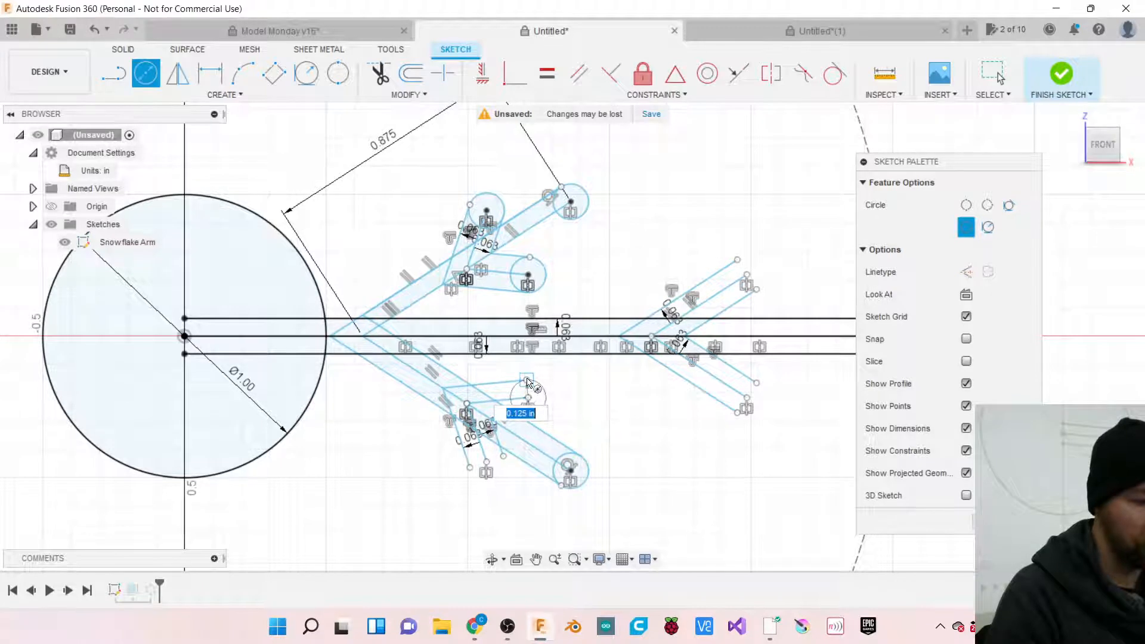
{"action": "left_click", "coordinate": [527, 380]}
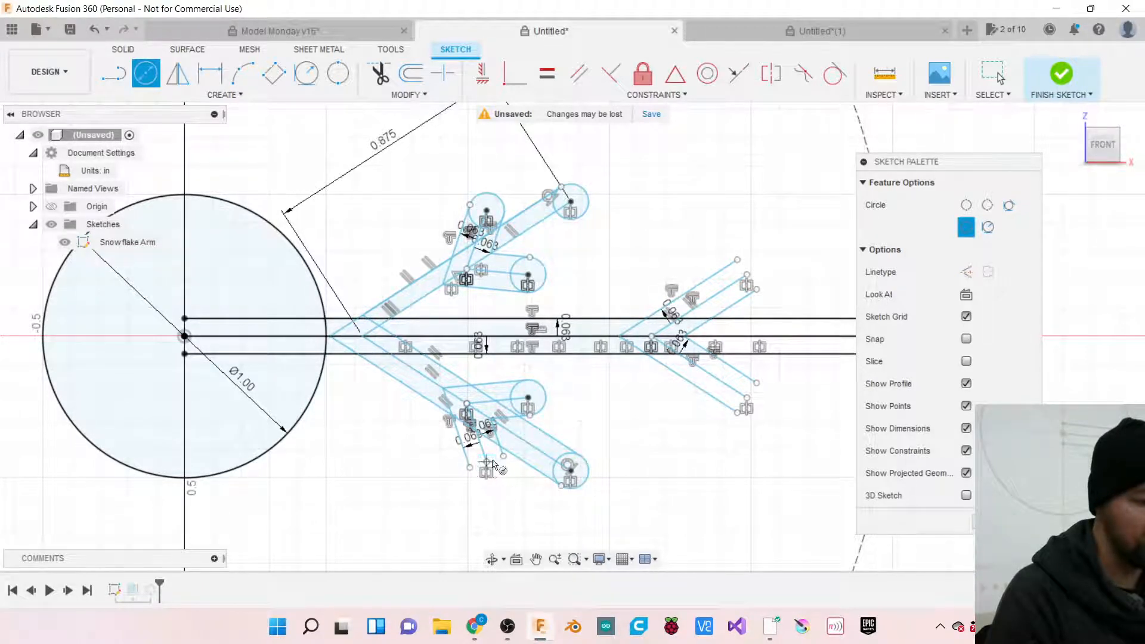
{"action": "left_click", "coordinate": [486, 462]}
{"action": "left_click", "coordinate": [503, 456]}
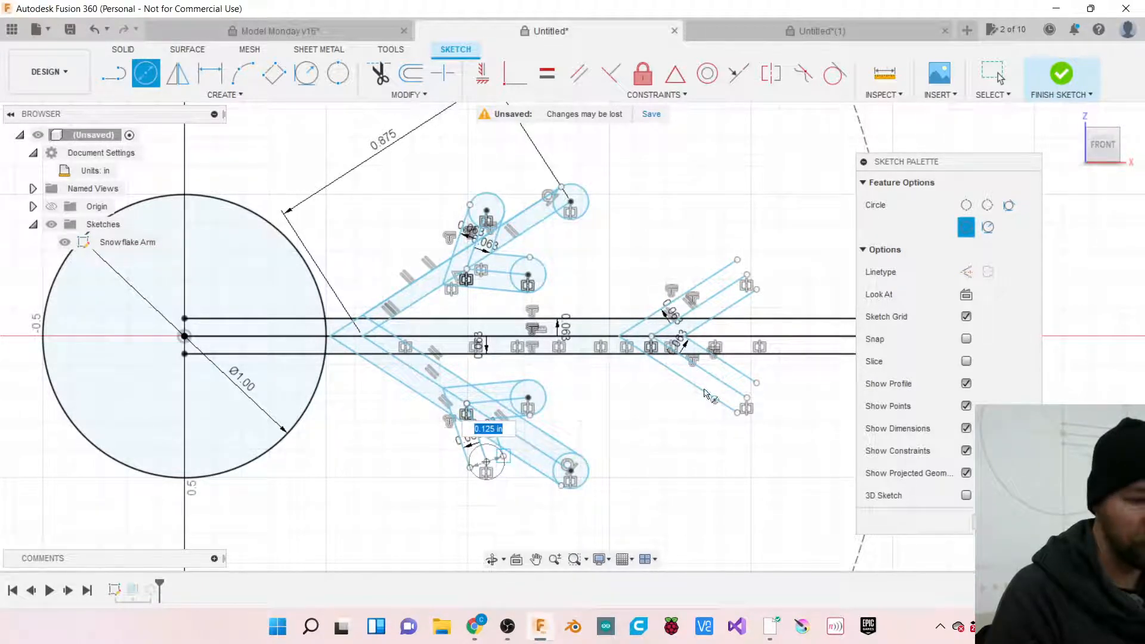
Add 0.125 in center-diameter circles at both tips of the outer branch pair, snapped to the edge-line endpoints.
{"action": "left_click", "coordinate": [748, 398]}
{"action": "left_click", "coordinate": [756, 383]}
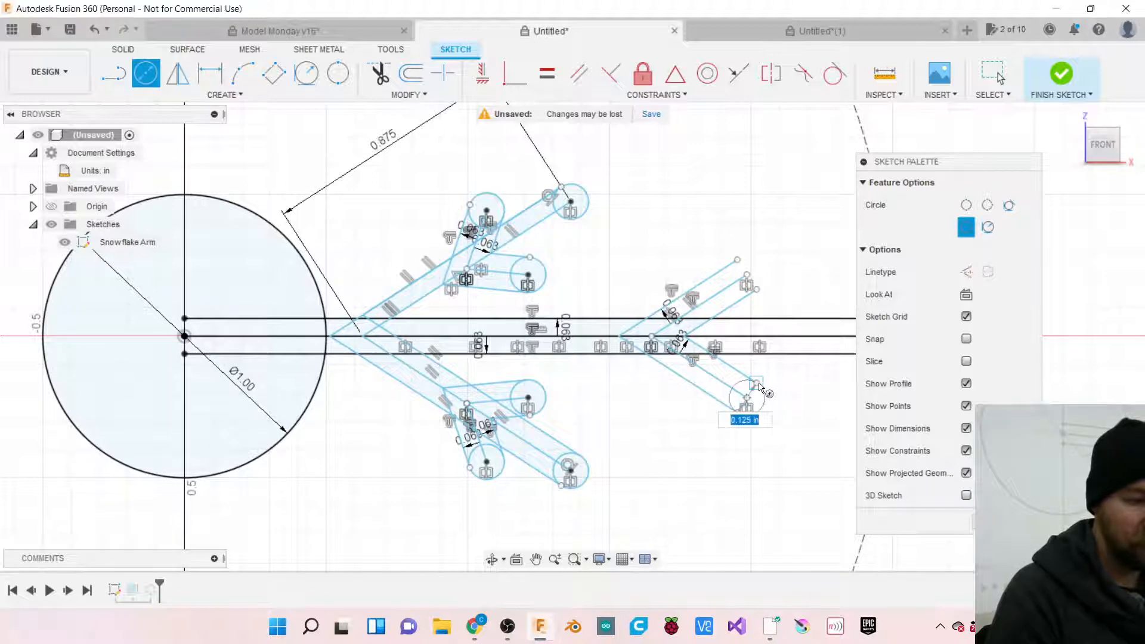
{"action": "left_click", "coordinate": [747, 274]}
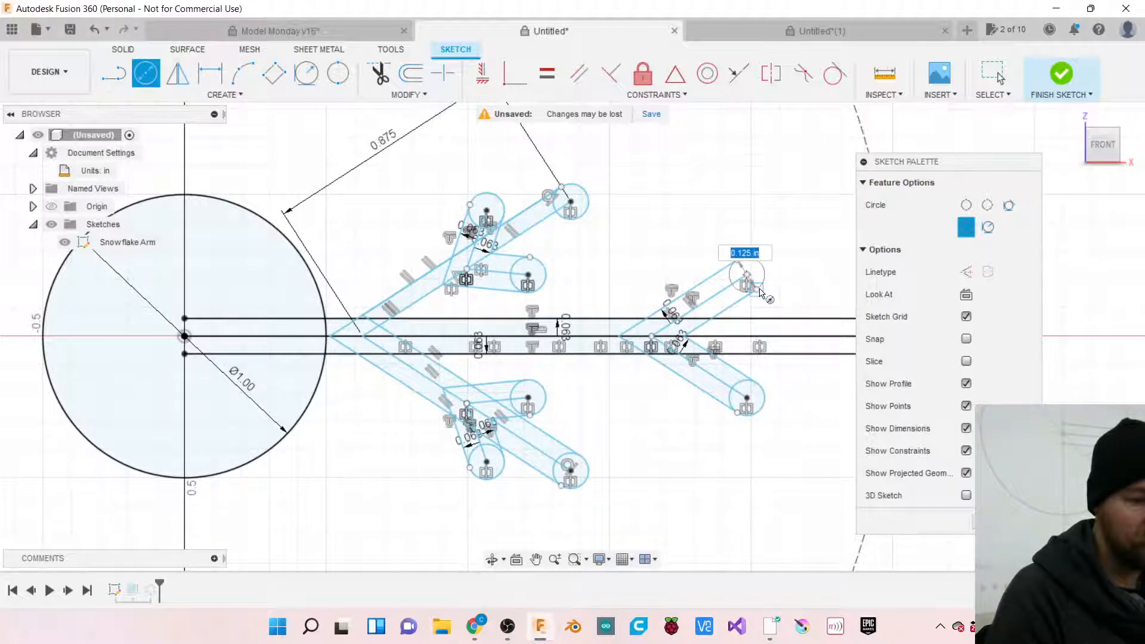
{"action": "left_click", "coordinate": [759, 291]}
Draw a center-diameter circle at the outer end of the central stem, sized to the endpoint of the stem's edge line.
{"action": "scroll", "coordinate": [382, 399], "scroll_direction": "down", "scroll_amount": 1}
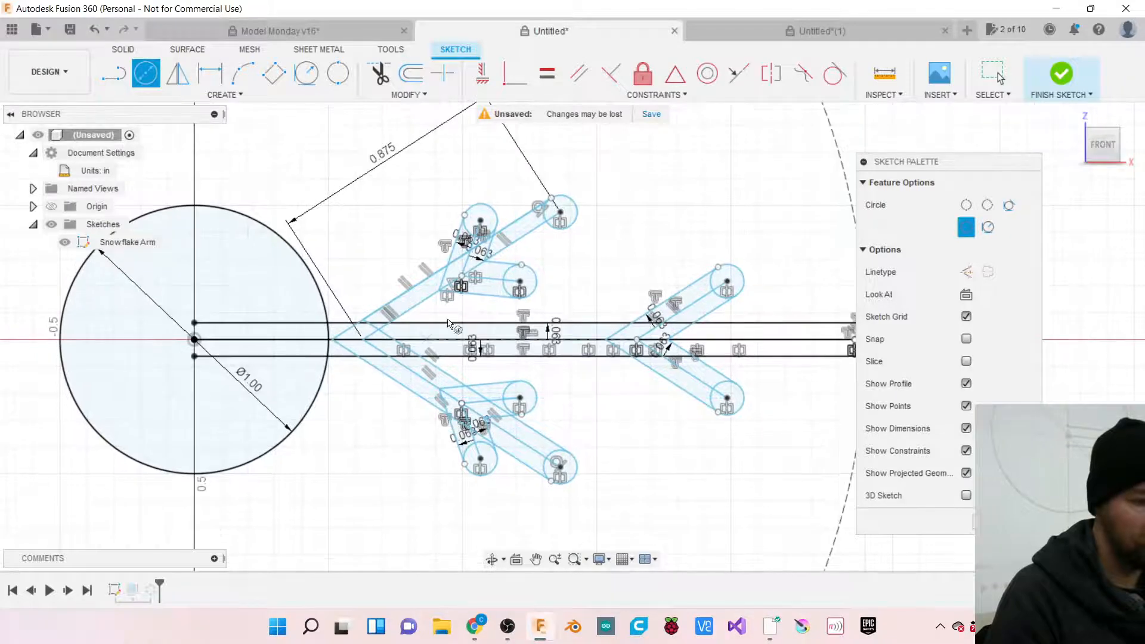
{"action": "scroll", "coordinate": [369, 357], "scroll_direction": "down", "scroll_amount": 1}
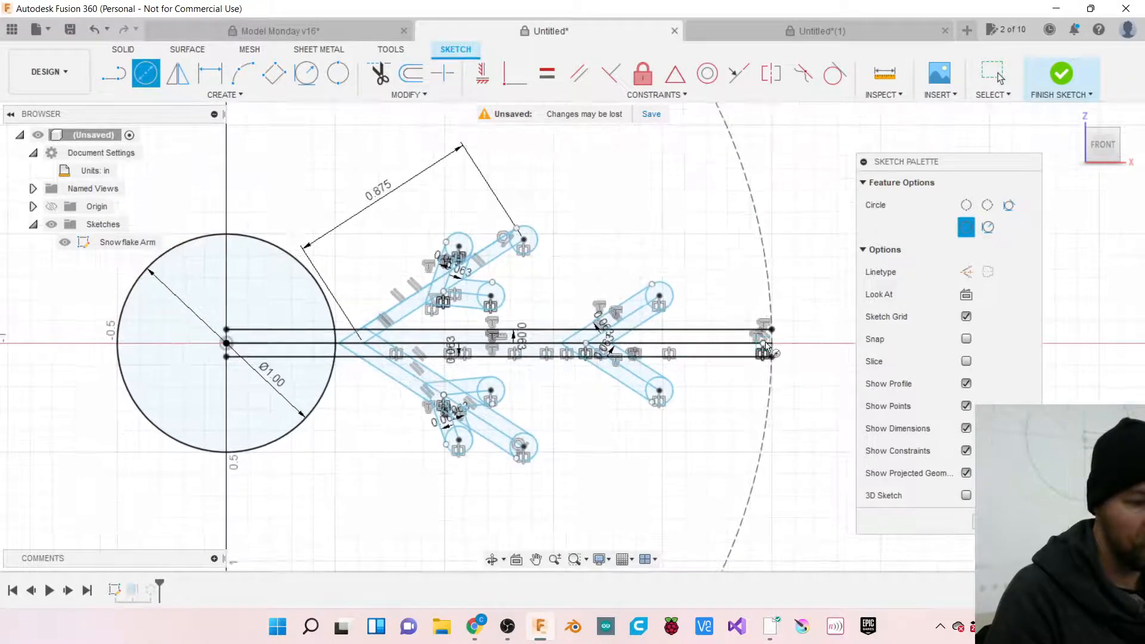
{"action": "scroll", "coordinate": [770, 347], "scroll_direction": "up", "scroll_amount": 5}
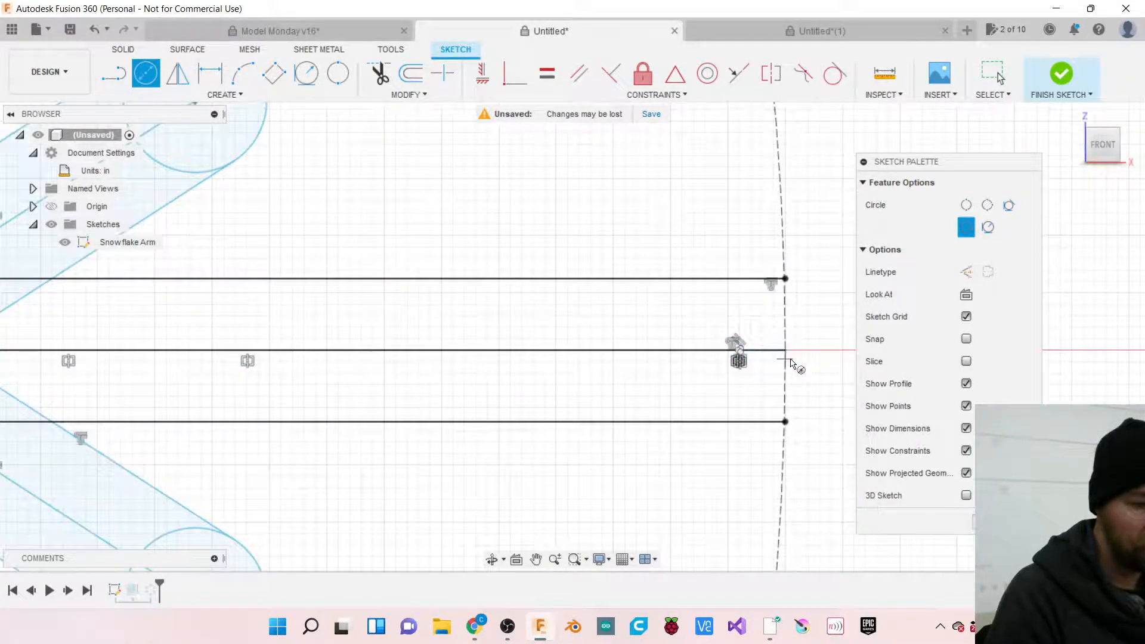
{"action": "left_click", "coordinate": [785, 351]}
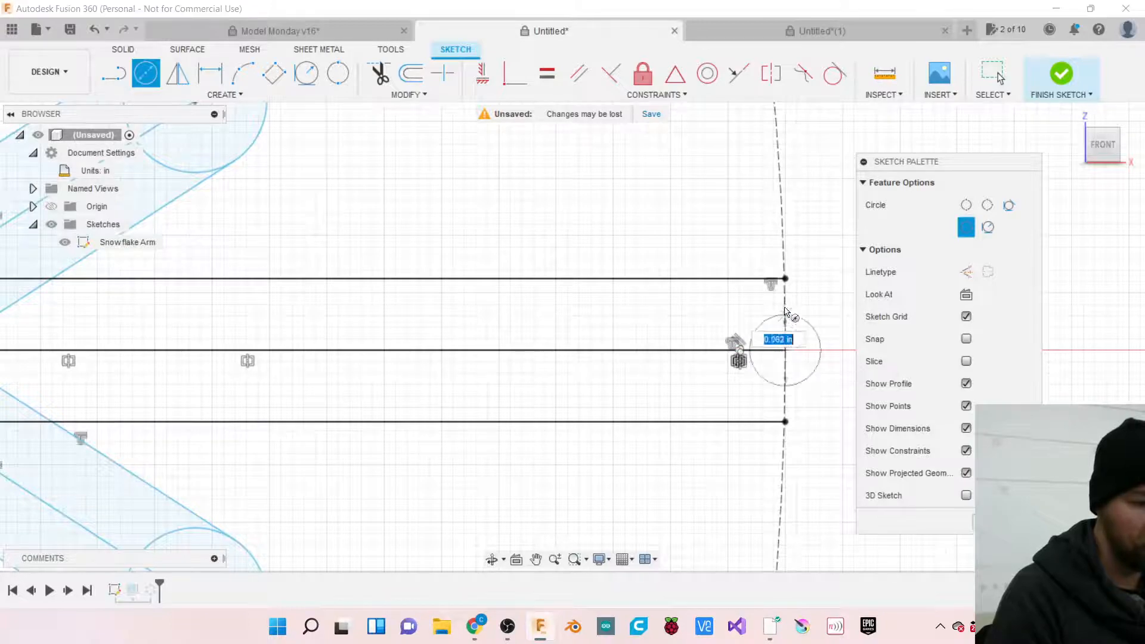
{"action": "left_click", "coordinate": [784, 278]}
{"action": "scroll", "coordinate": [791, 455], "scroll_direction": "down", "scroll_amount": 5}
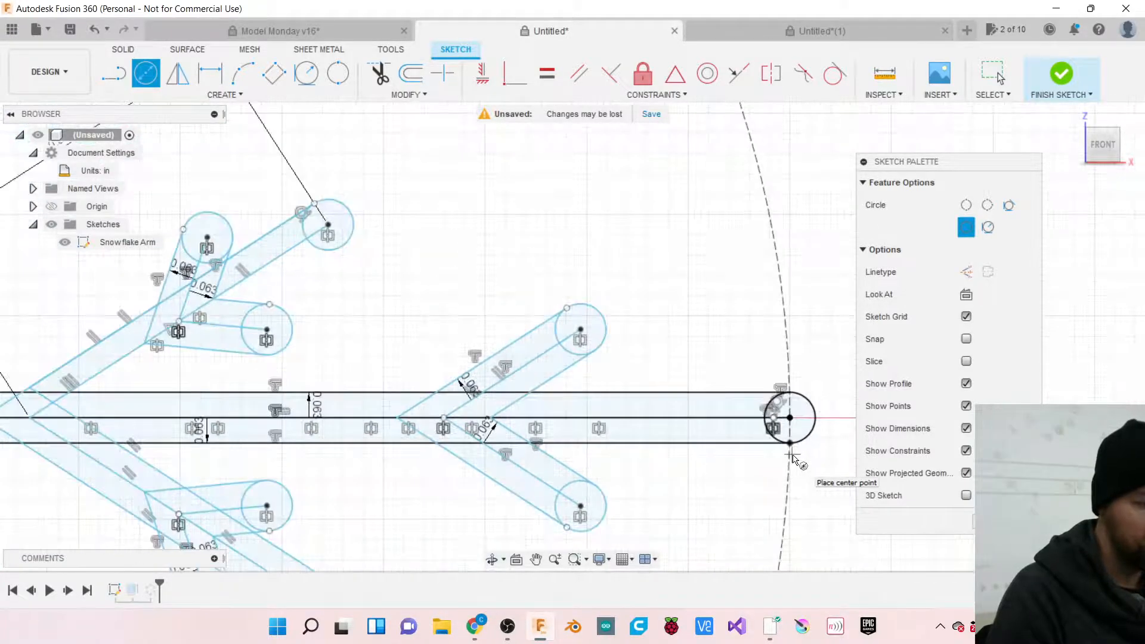
Offset the inner branch pair's centerlines by -1/16 in toward the outer end of the stem to restore the missing edge line.
{"action": "scroll", "coordinate": [279, 396], "scroll_direction": "up", "scroll_amount": 3}
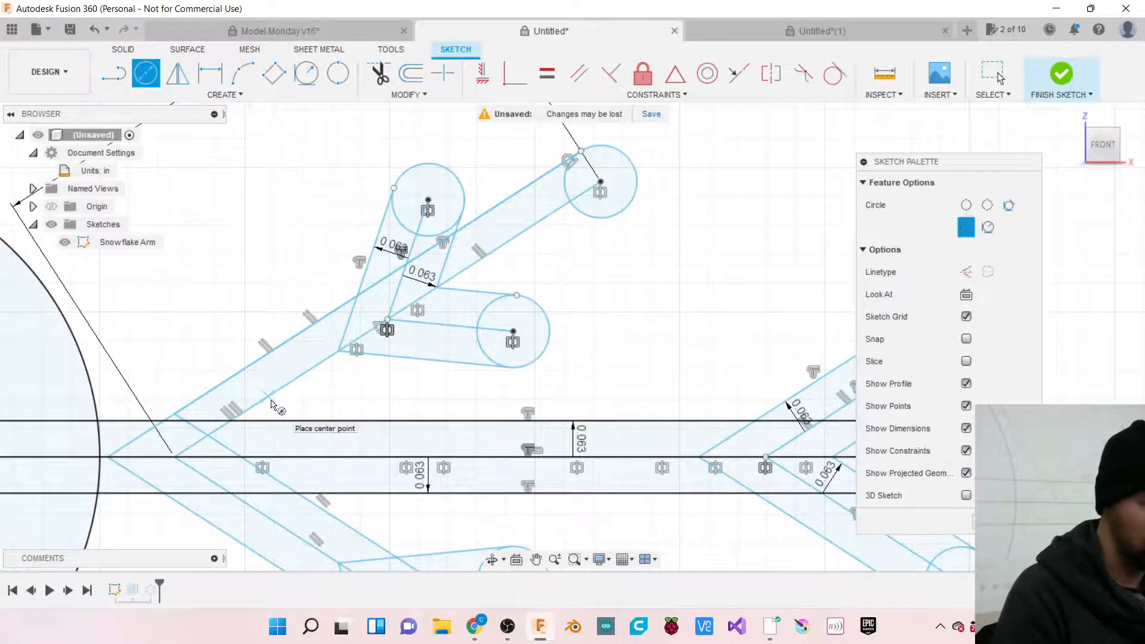
{"action": "key", "text": "Escape"}
{"action": "key", "text": "o"}
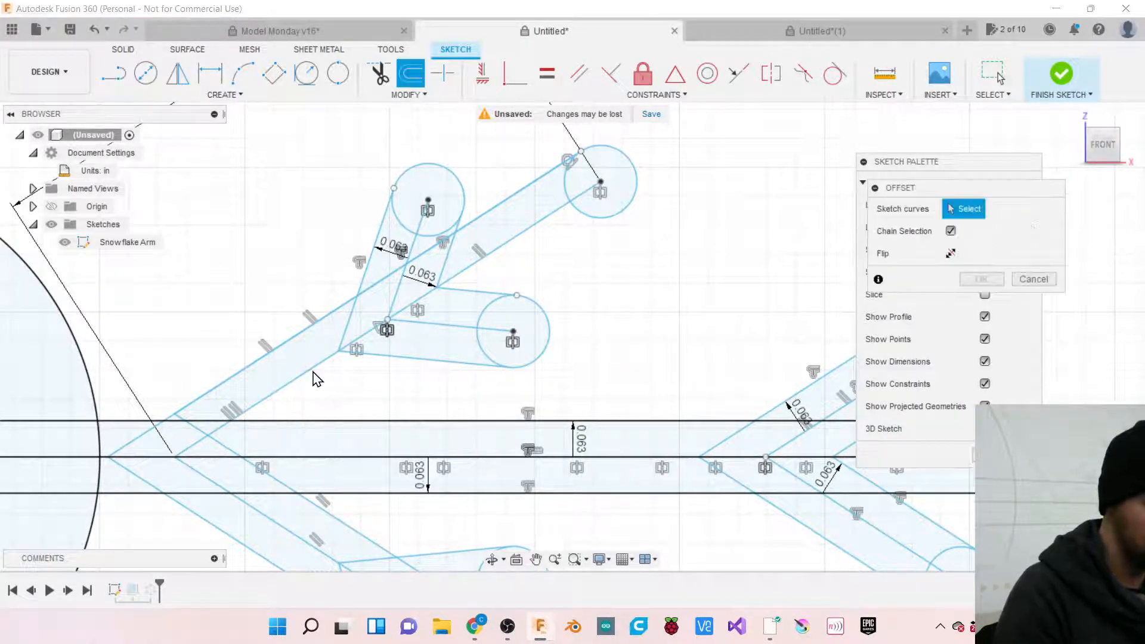
{"action": "left_click", "coordinate": [313, 378]}
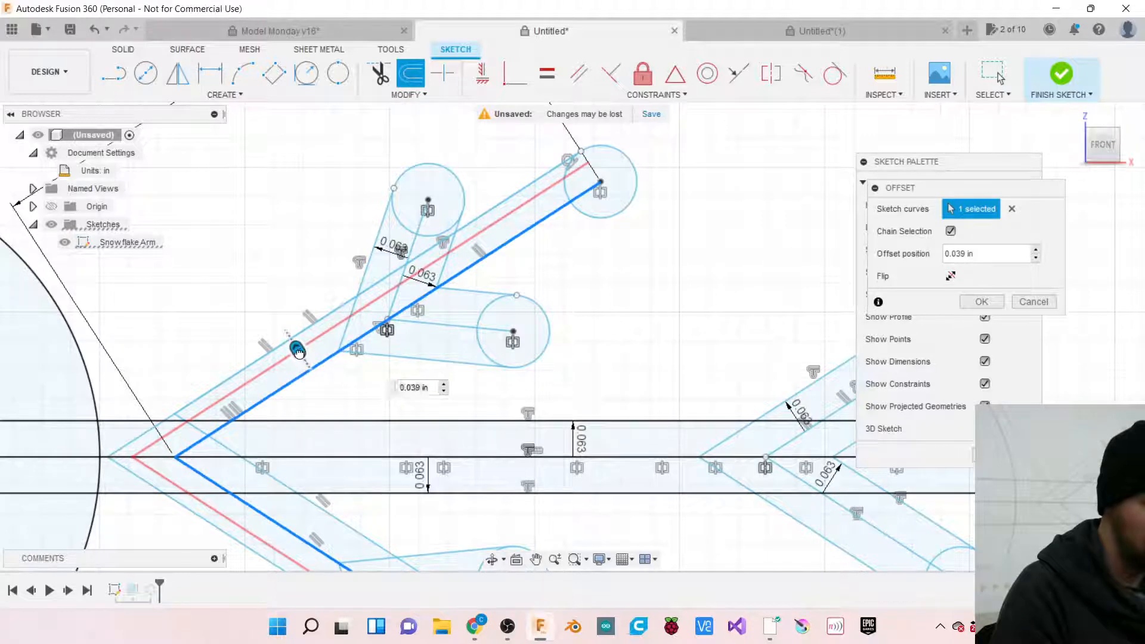
{"action": "left_click_drag", "start_coordinate": [330, 384], "coordinate": [344, 388]}
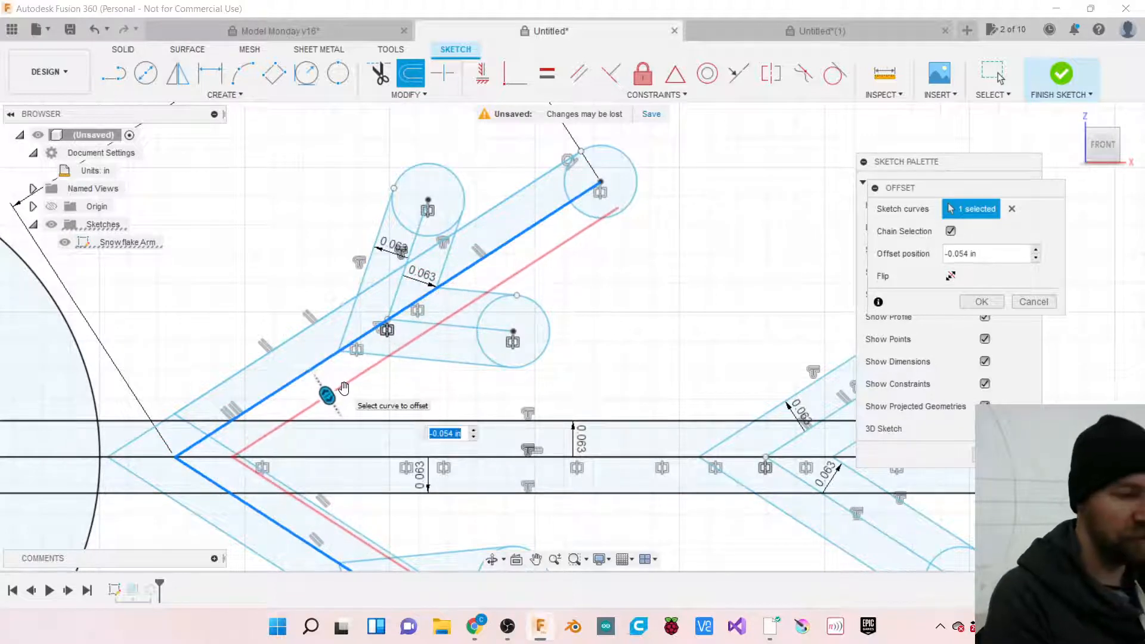
{"action": "type", "text": "-1/16"}
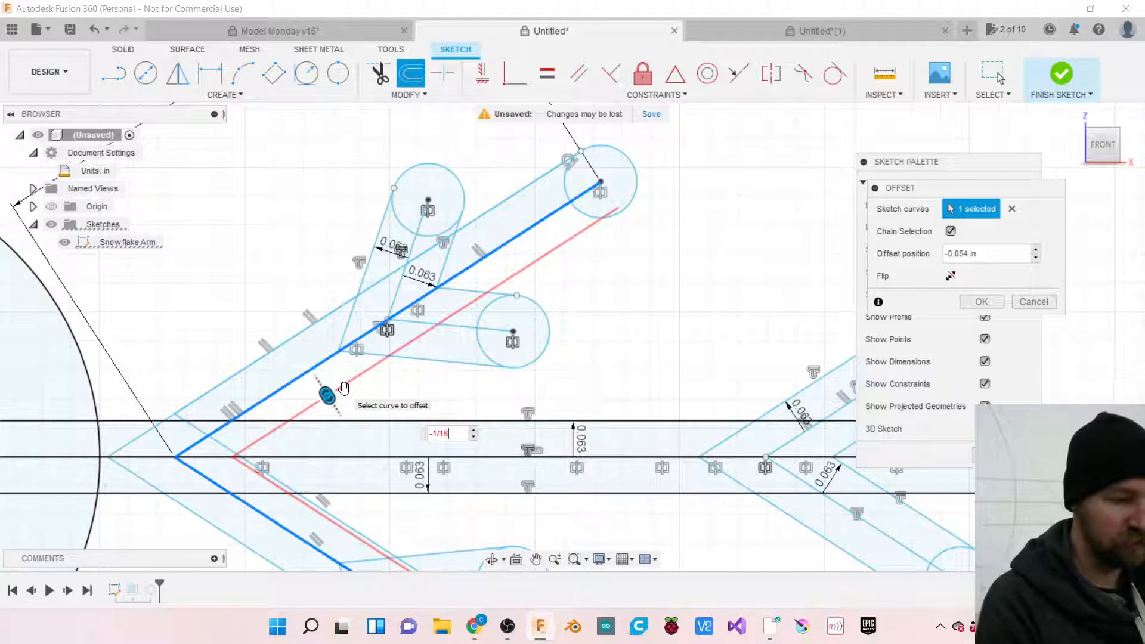
{"action": "key", "text": "Return"}
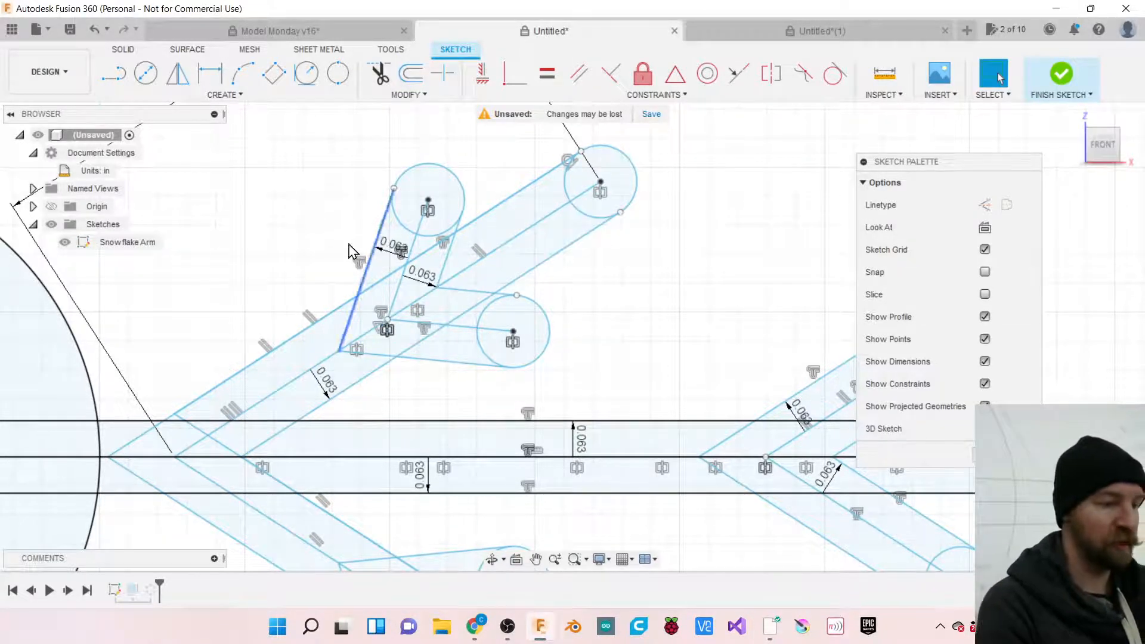
Finish editing the Snowflake Arm sketch.
{"action": "scroll", "coordinate": [316, 238], "scroll_direction": "down", "scroll_amount": 5}
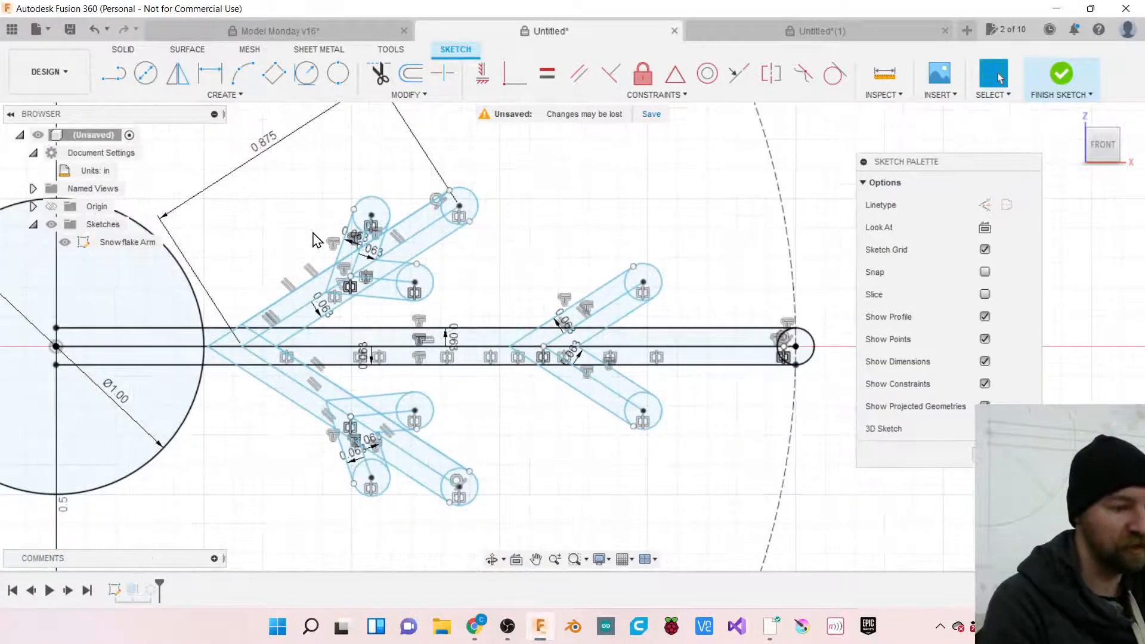
{"action": "scroll", "coordinate": [587, 385], "scroll_direction": "down", "scroll_amount": 2}
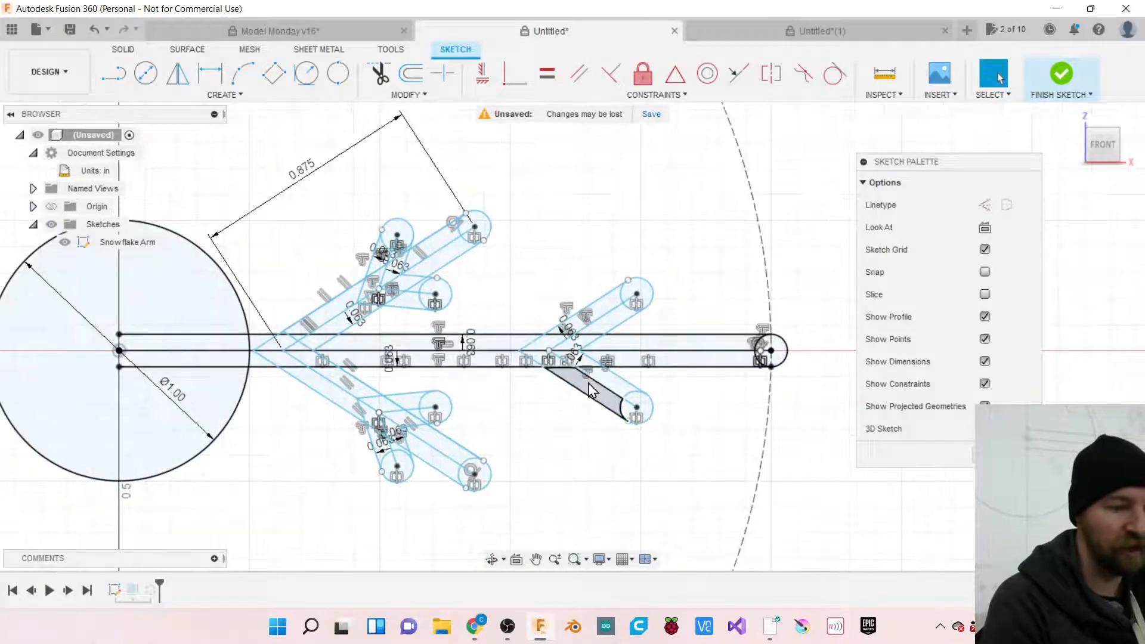
{"action": "left_click", "coordinate": [1070, 76]}
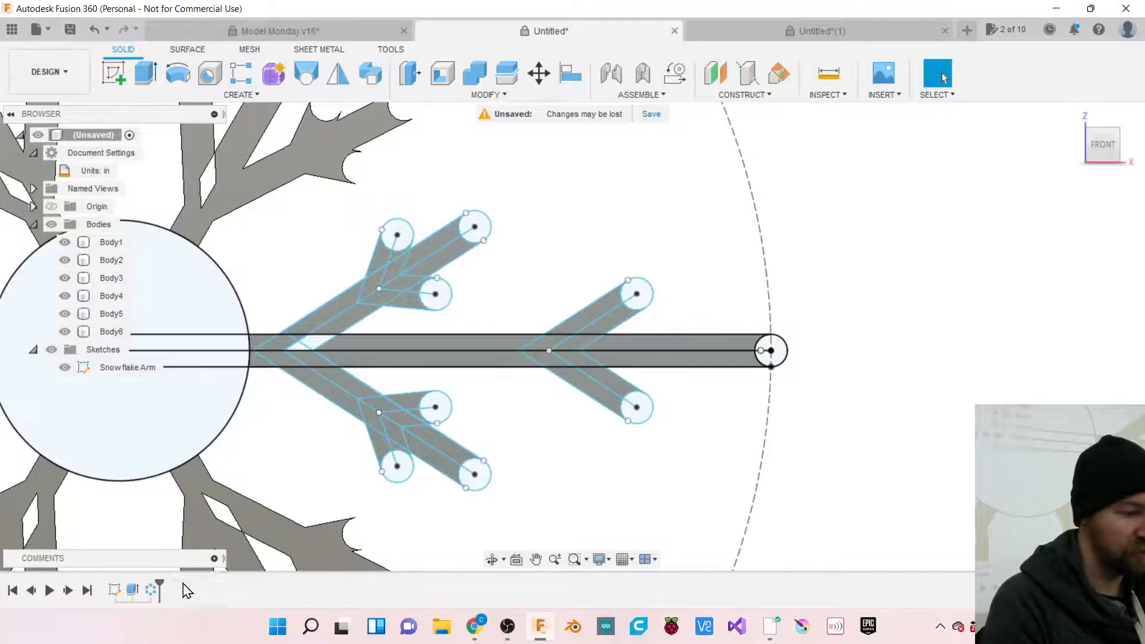
Edit the arm's extrusion and add the four upper branch tip circles and the unfilled parallelogram at the inner branch root to its profiles.
{"action": "right_click", "coordinate": [135, 593]}
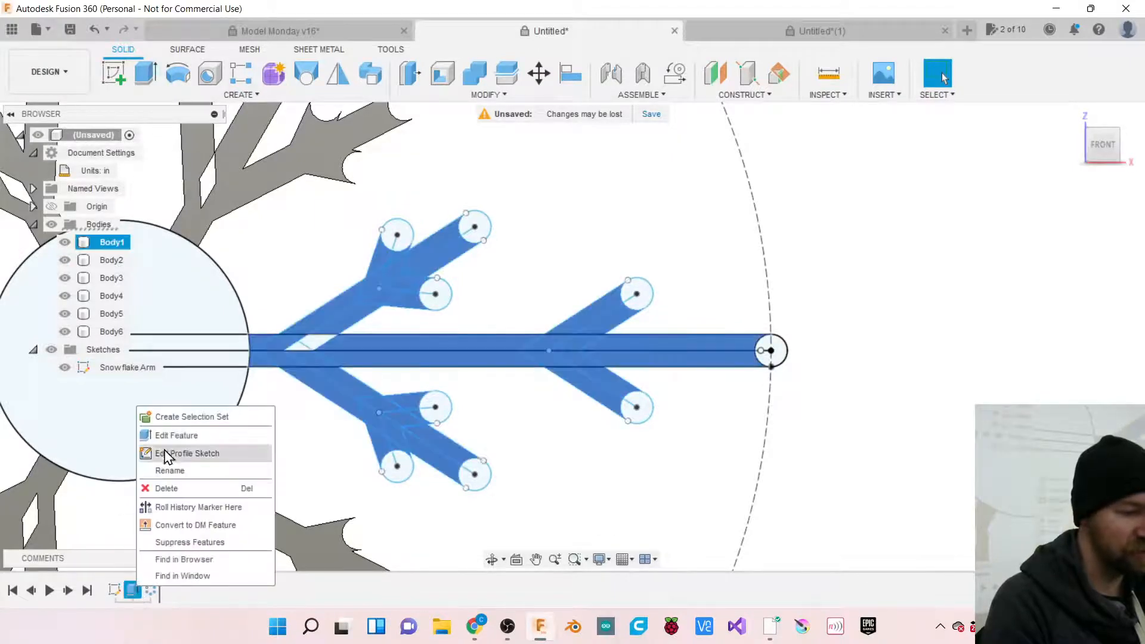
{"action": "left_click", "coordinate": [150, 437]}
{"action": "left_click", "coordinate": [400, 230]}
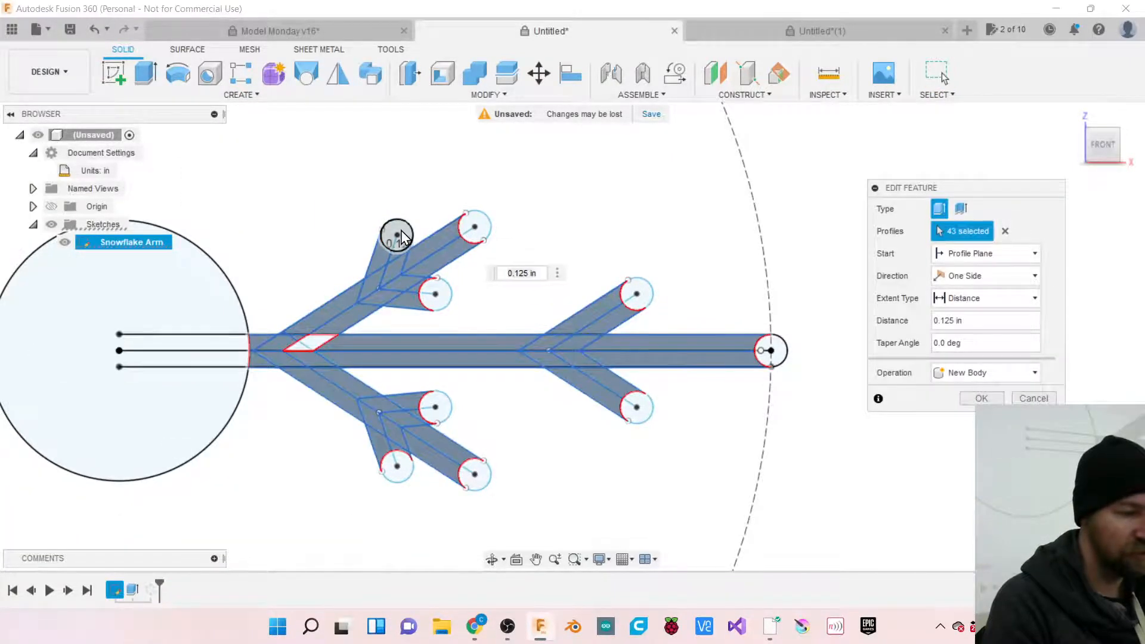
{"action": "left_click", "coordinate": [298, 346]}
{"action": "left_click", "coordinate": [435, 292]}
{"action": "left_click", "coordinate": [475, 227]}
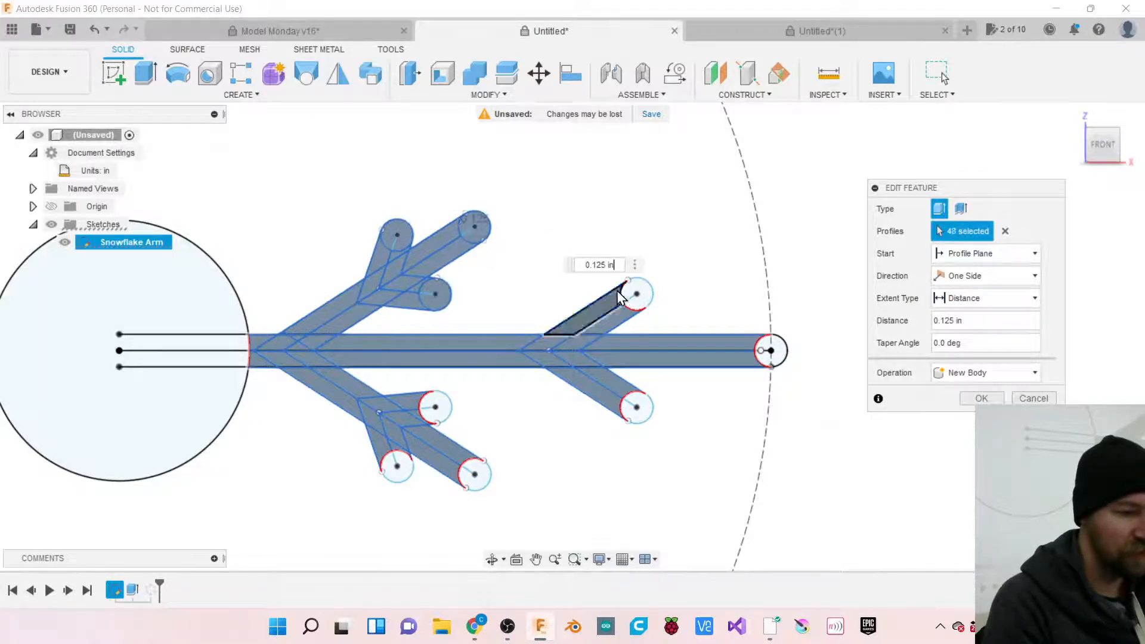
{"action": "left_click", "coordinate": [636, 294]}
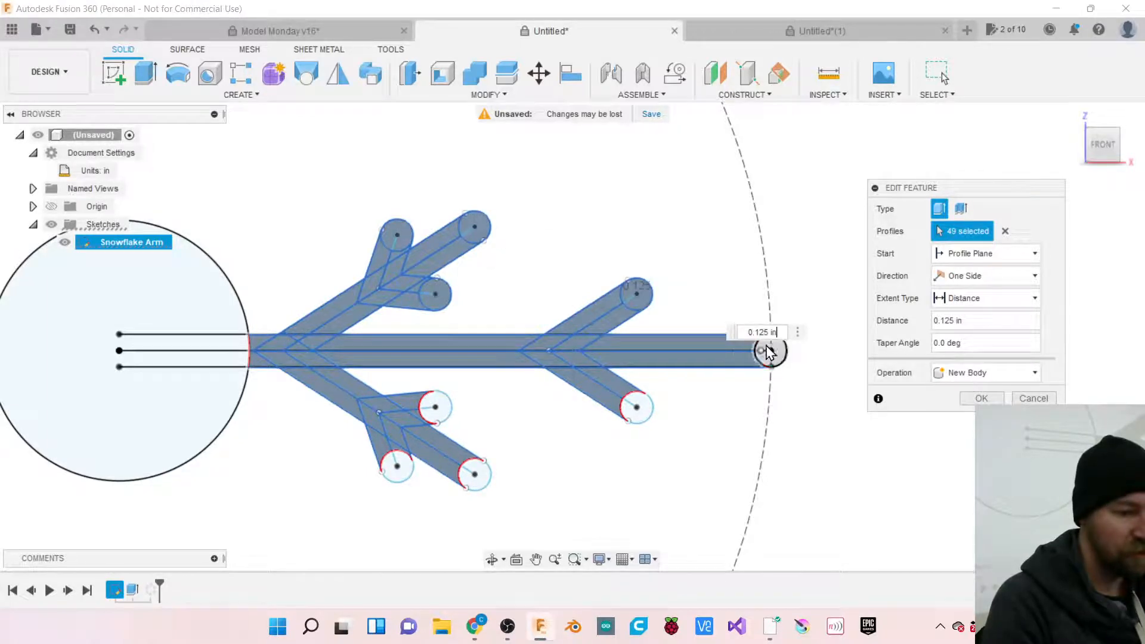
Add the central stem's tip circle and the four lower branch tip circles to the extrusion's profiles, and apply the edit.
{"action": "left_click", "coordinate": [635, 406]}
{"action": "left_click", "coordinate": [434, 405]}
{"action": "left_click", "coordinate": [475, 475]}
{"action": "left_click", "coordinate": [396, 465]}
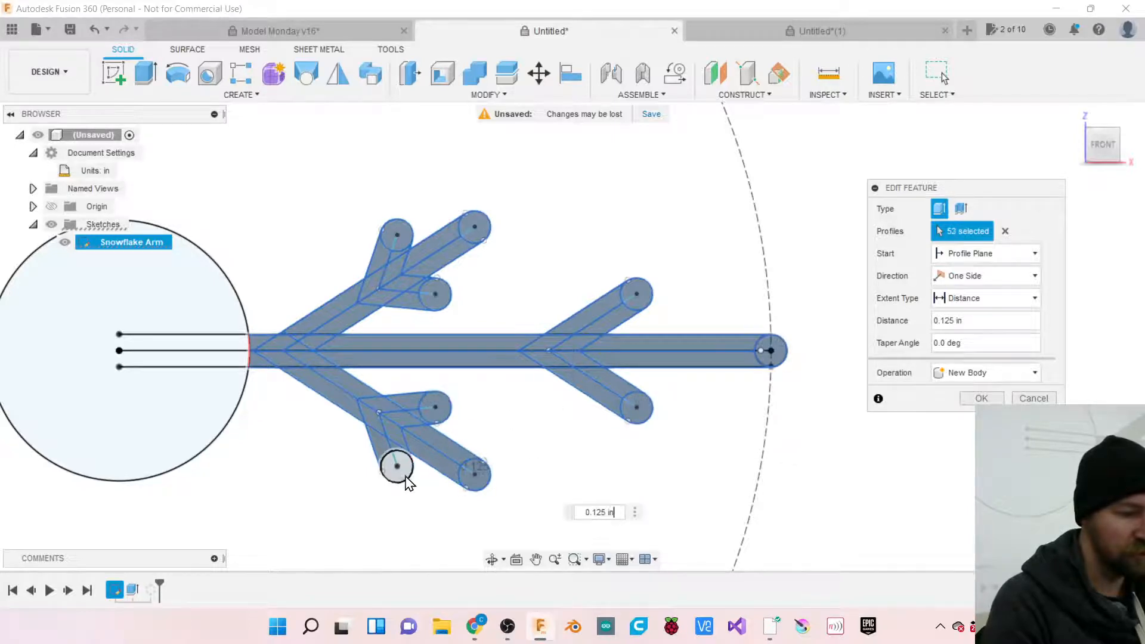
{"action": "left_click", "coordinate": [401, 467]}
{"action": "left_click", "coordinate": [981, 399]}
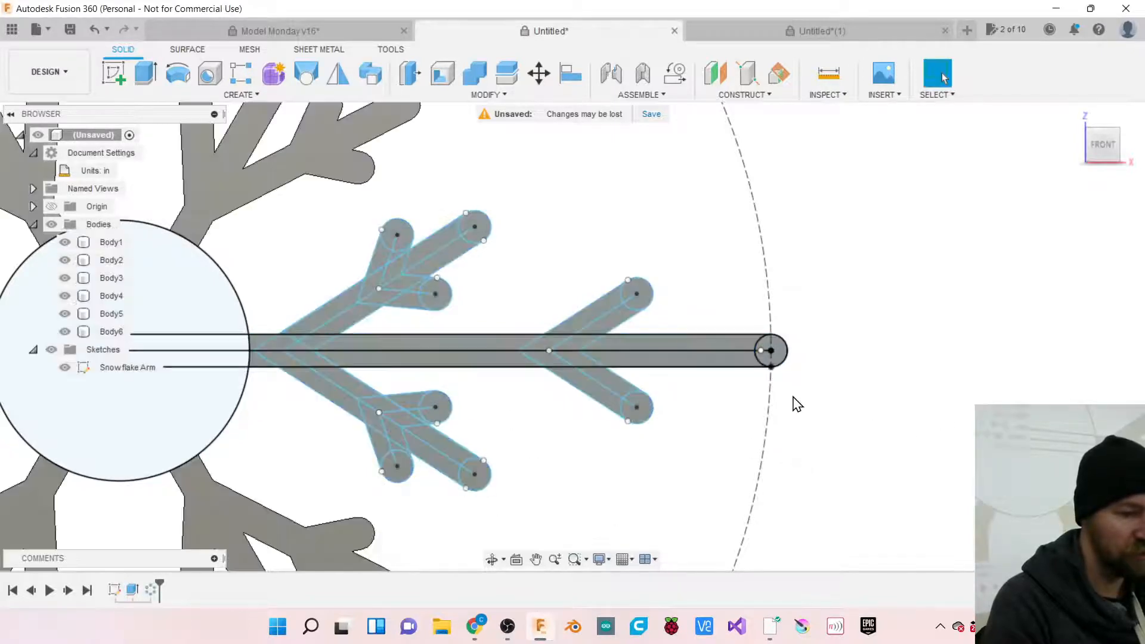
Extrude the central hub circle 0.125 in from the profile plane and join it to the six arms.
{"action": "scroll", "coordinate": [886, 366], "scroll_direction": "down", "scroll_amount": 4}
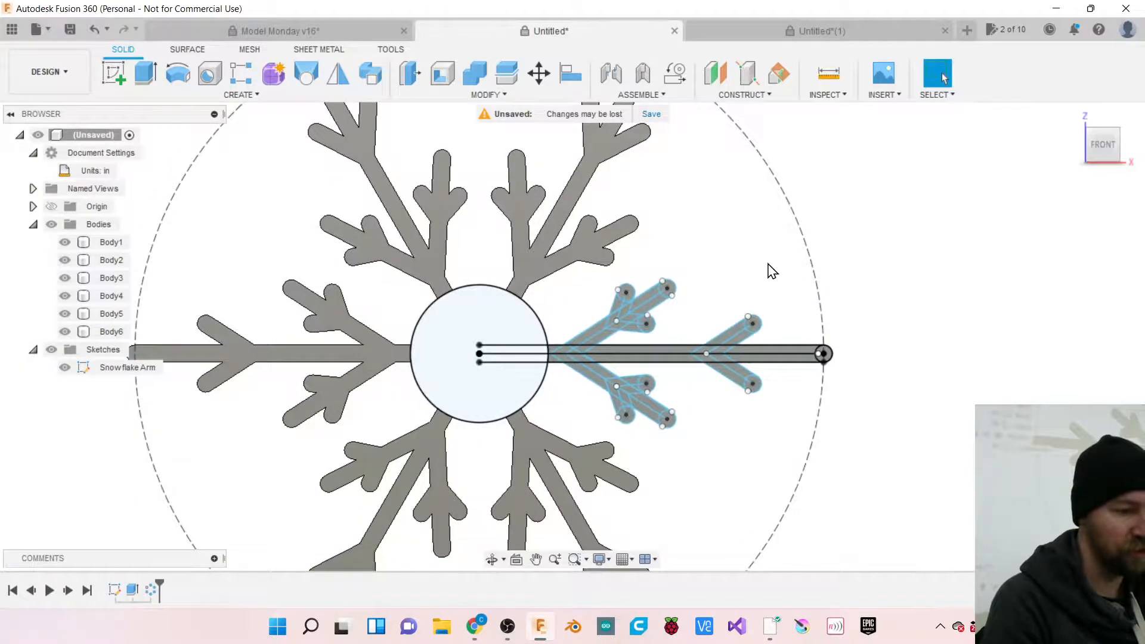
{"action": "scroll", "coordinate": [769, 269], "scroll_direction": "down", "scroll_amount": 1}
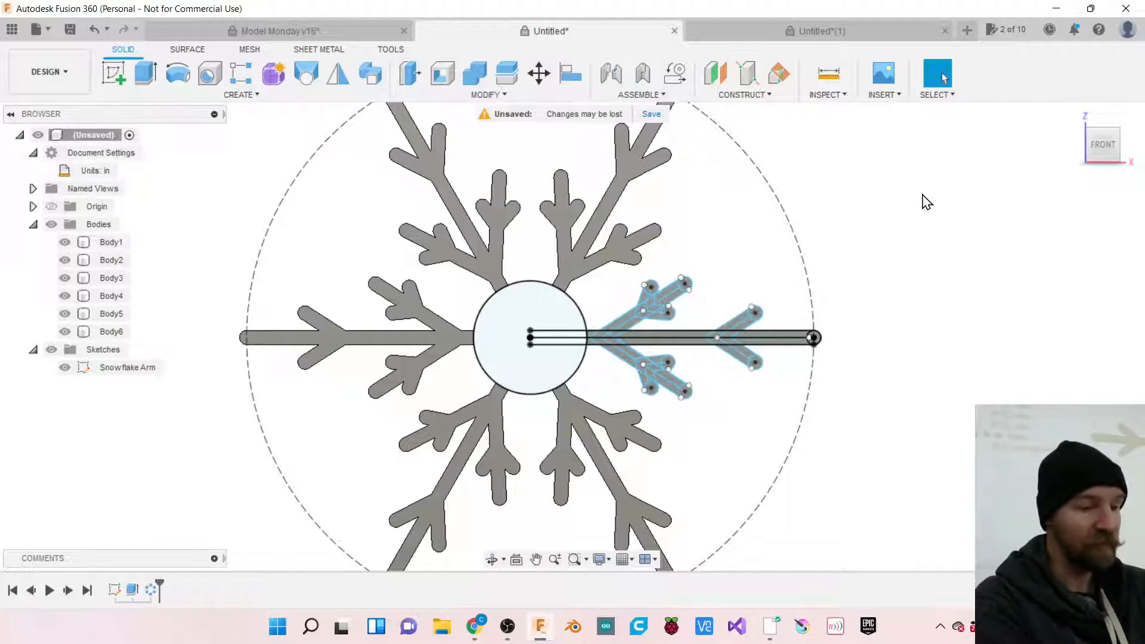
{"action": "mouse_move", "coordinate": [1090, 147]}
{"action": "left_mouse_down"}
{"action": "mouse_move", "coordinate": [1075, 128]}
{"action": "mouse_move", "coordinate": [1087, 119]}
{"action": "left_mouse_up"}
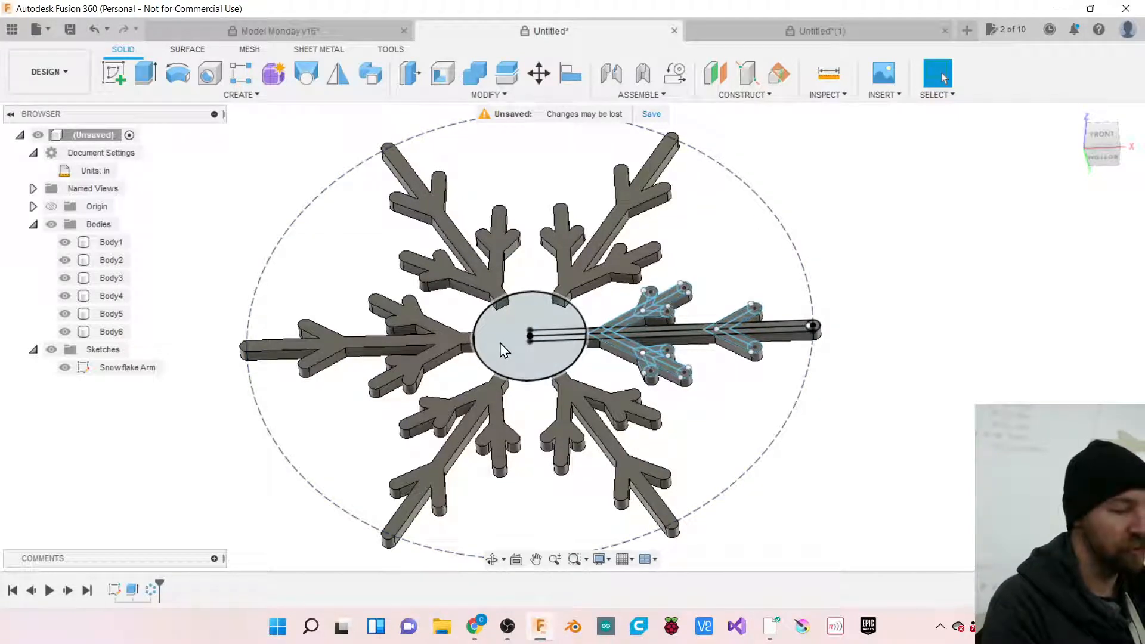
{"action": "left_click", "coordinate": [135, 69]}
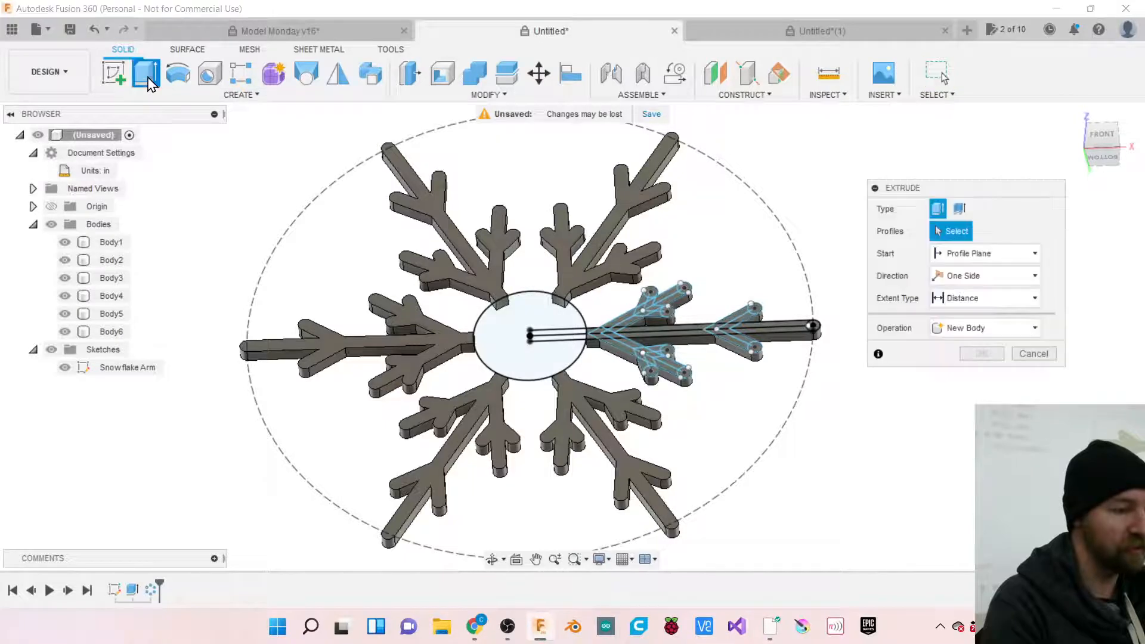
{"action": "left_click", "coordinate": [504, 345]}
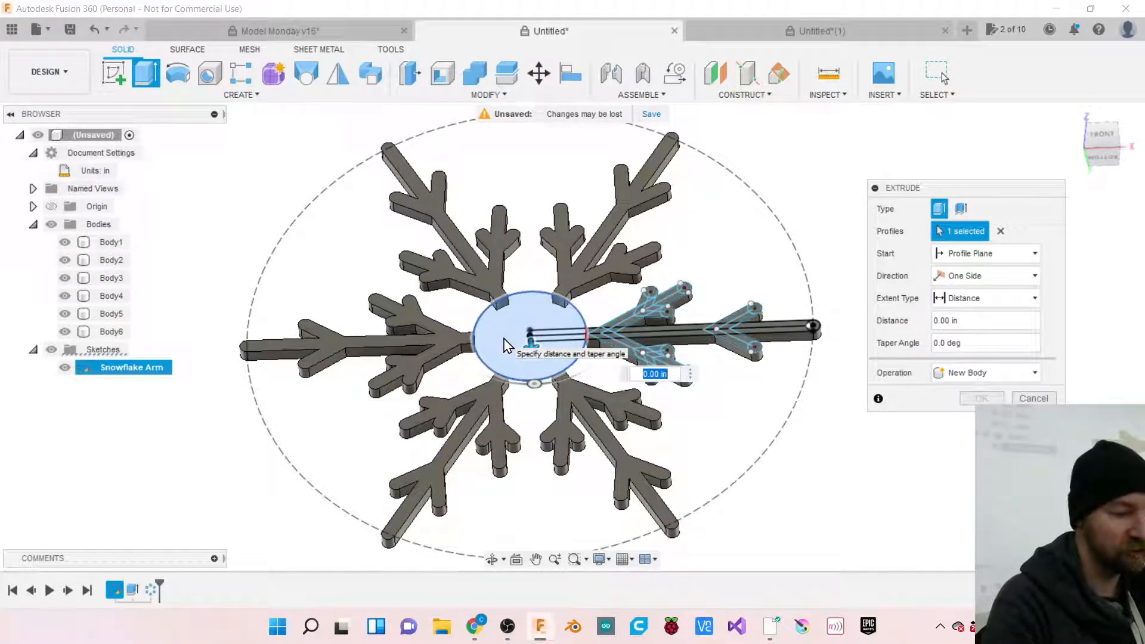
{"action": "type", "text": ".1"}
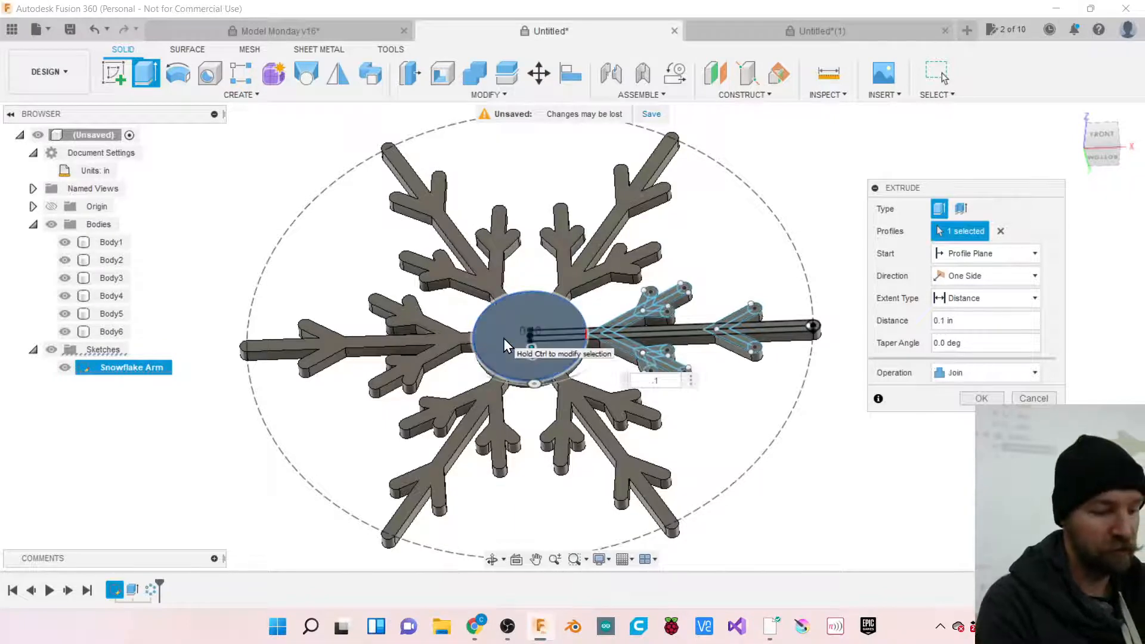
{"action": "type", "text": "25"}
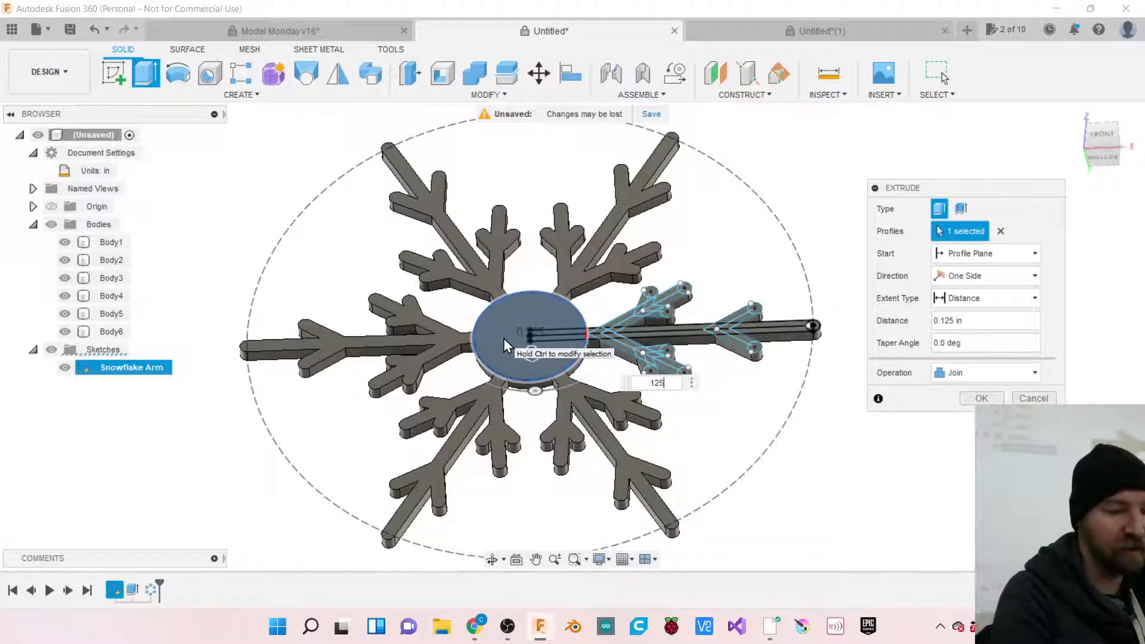
{"action": "left_click_drag", "start_coordinate": [914, 188], "coordinate": [837, 154]}
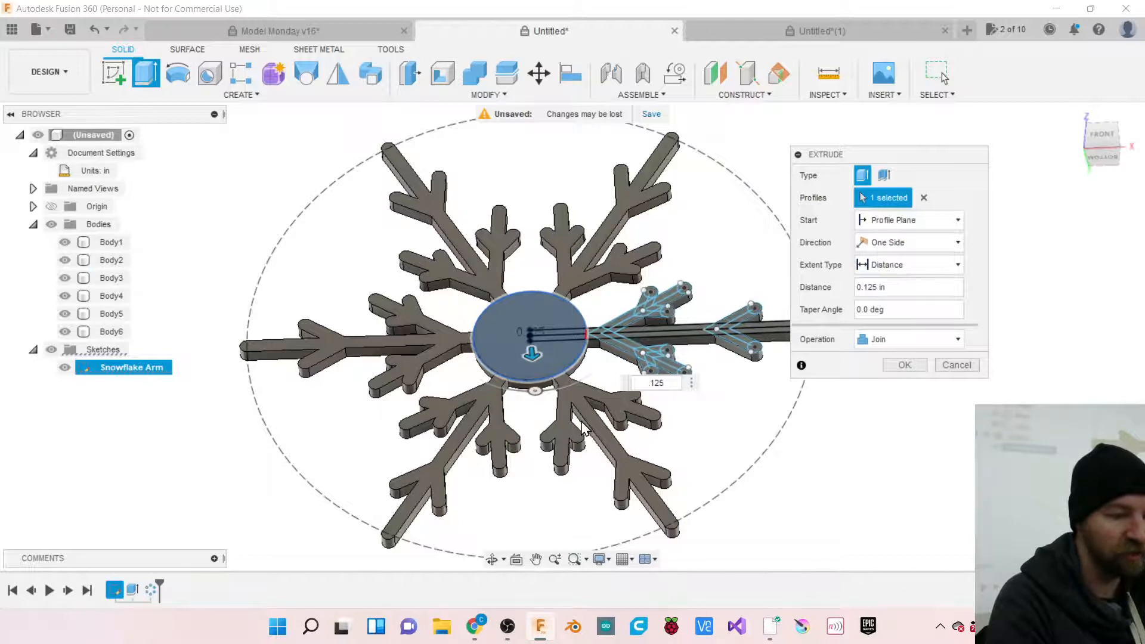
{"action": "left_click", "coordinate": [905, 365]}
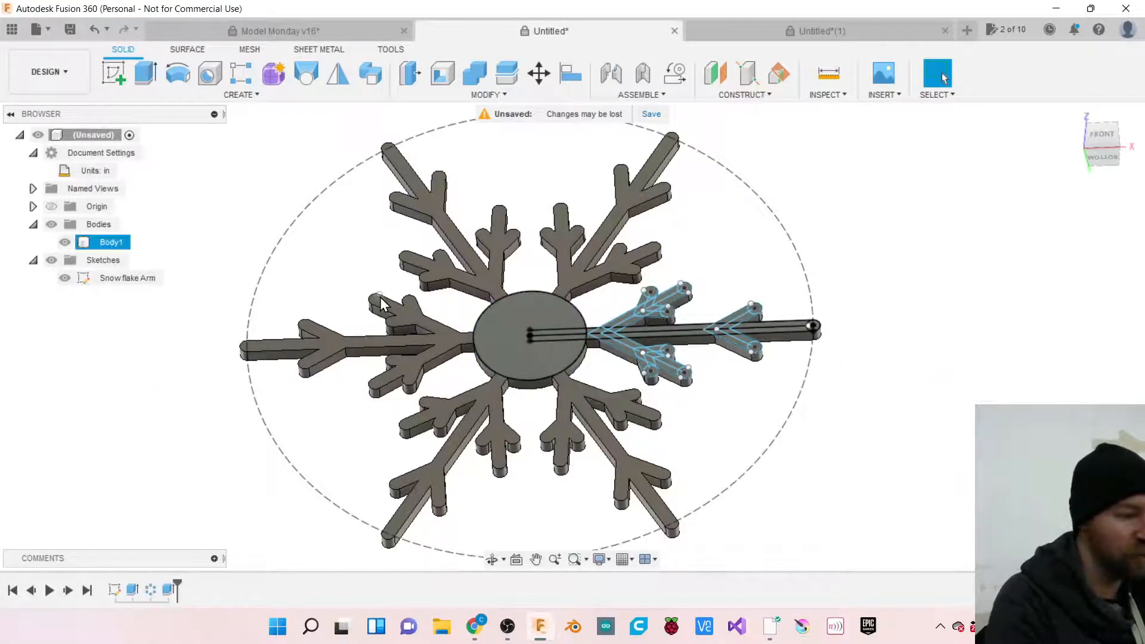
Hide the Snowflake Arm sketch and rename the joined body Snowflake.
{"action": "left_click", "coordinate": [65, 278]}
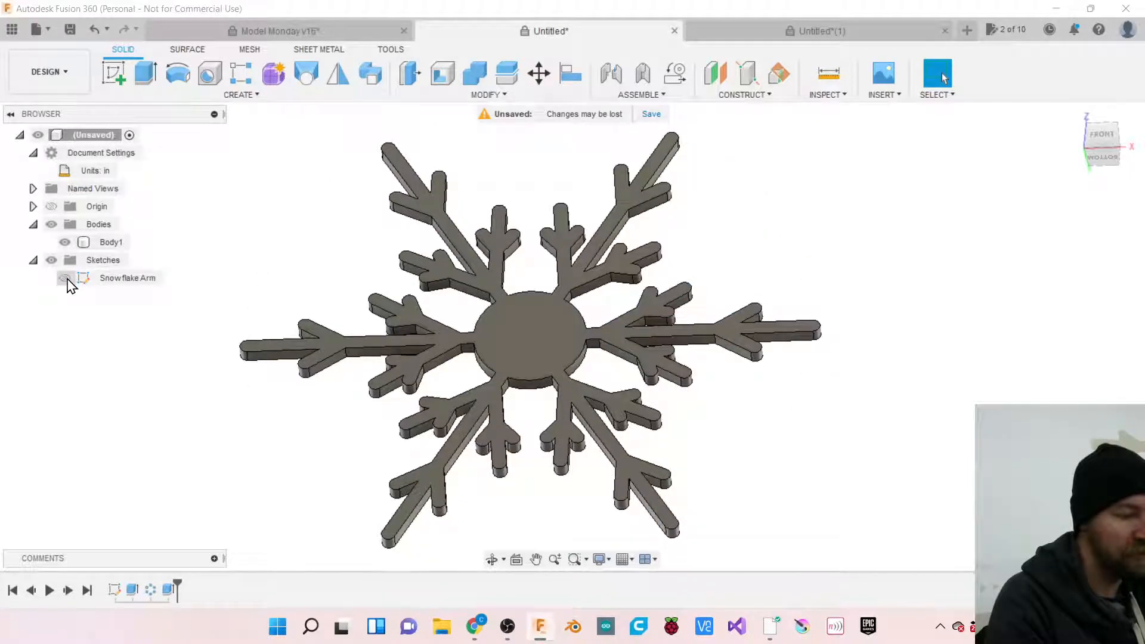
{"action": "double_click", "coordinate": [107, 244]}
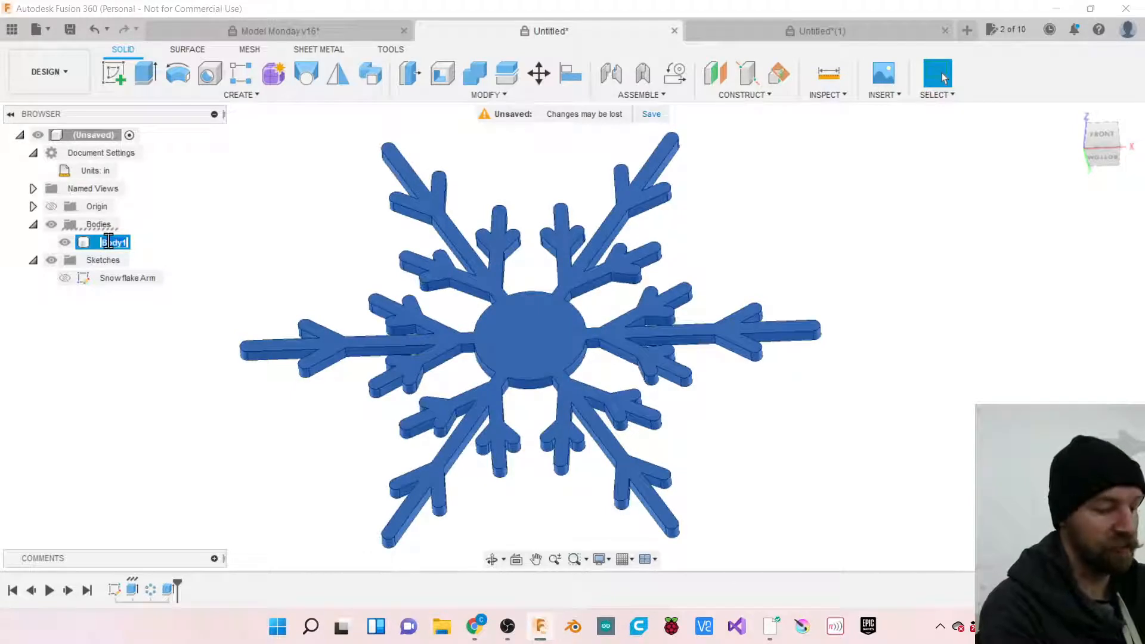
{"action": "type", "text": "Snowflake"}
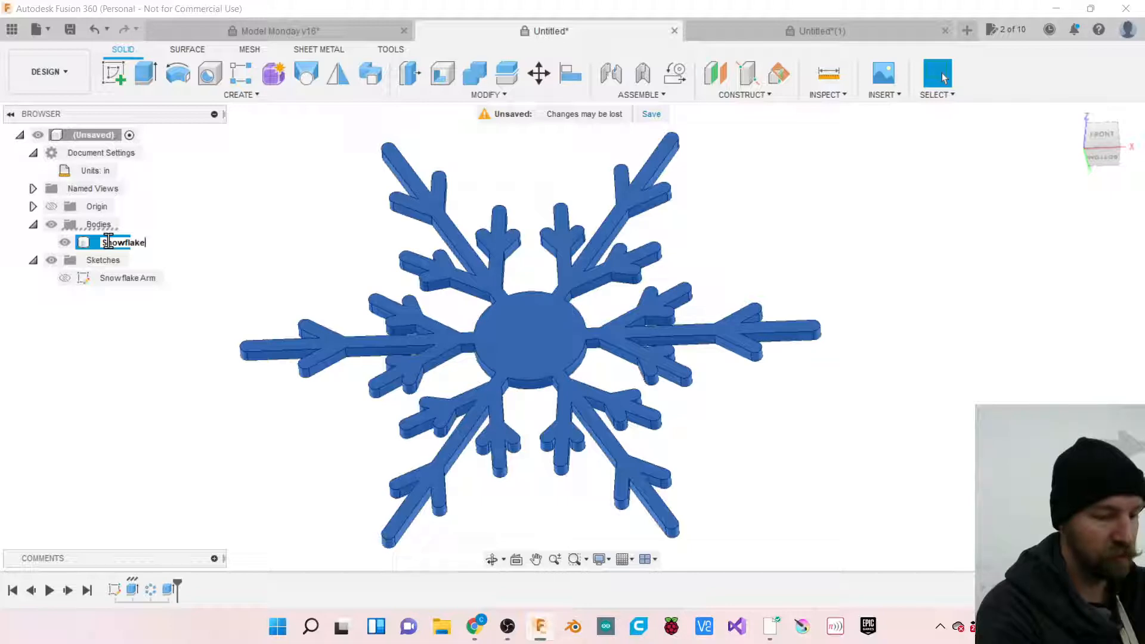
{"action": "key", "text": "Return"}
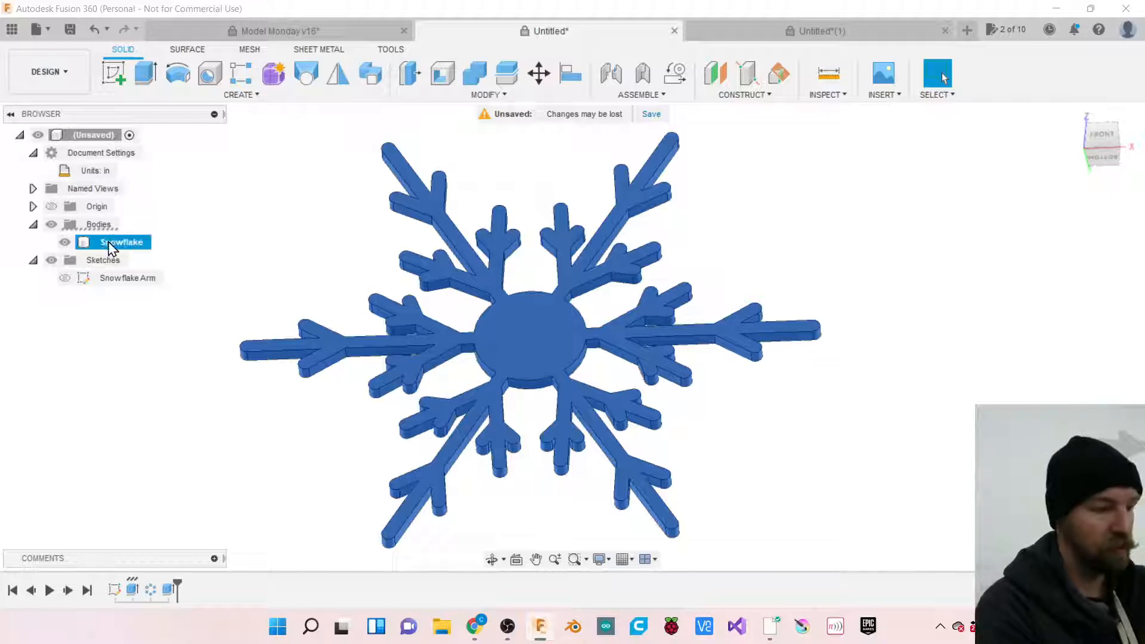
{"action": "left_click", "coordinate": [241, 241]}
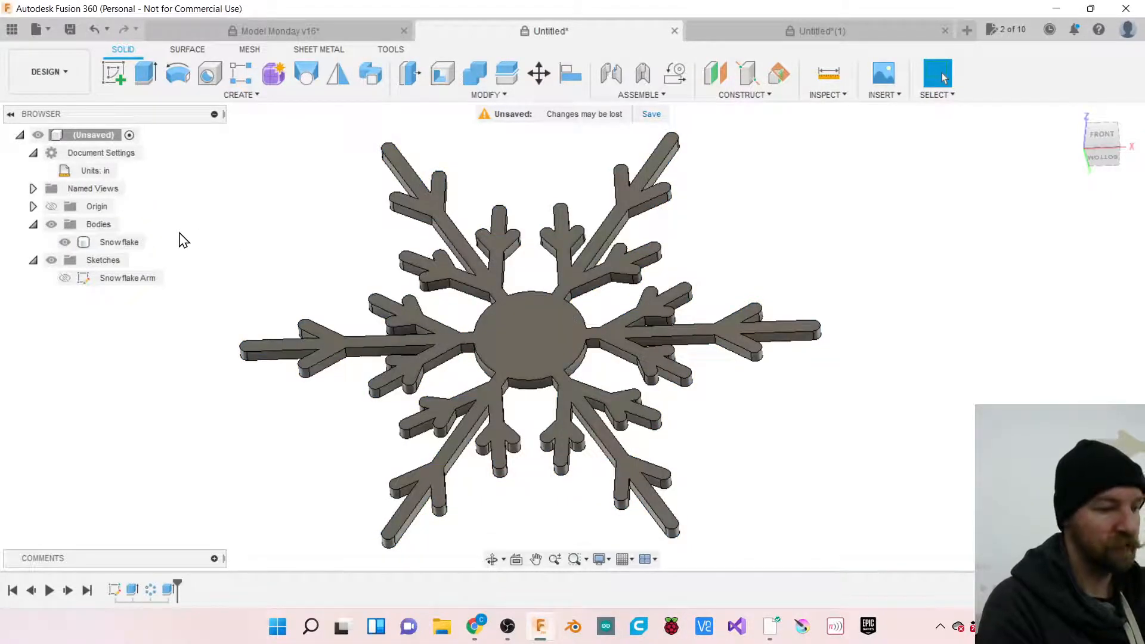
Save the design as CNC Snowflake in the Christmas Orinaments project.
{"action": "scroll", "coordinate": [775, 424], "scroll_direction": "down", "scroll_amount": 3}
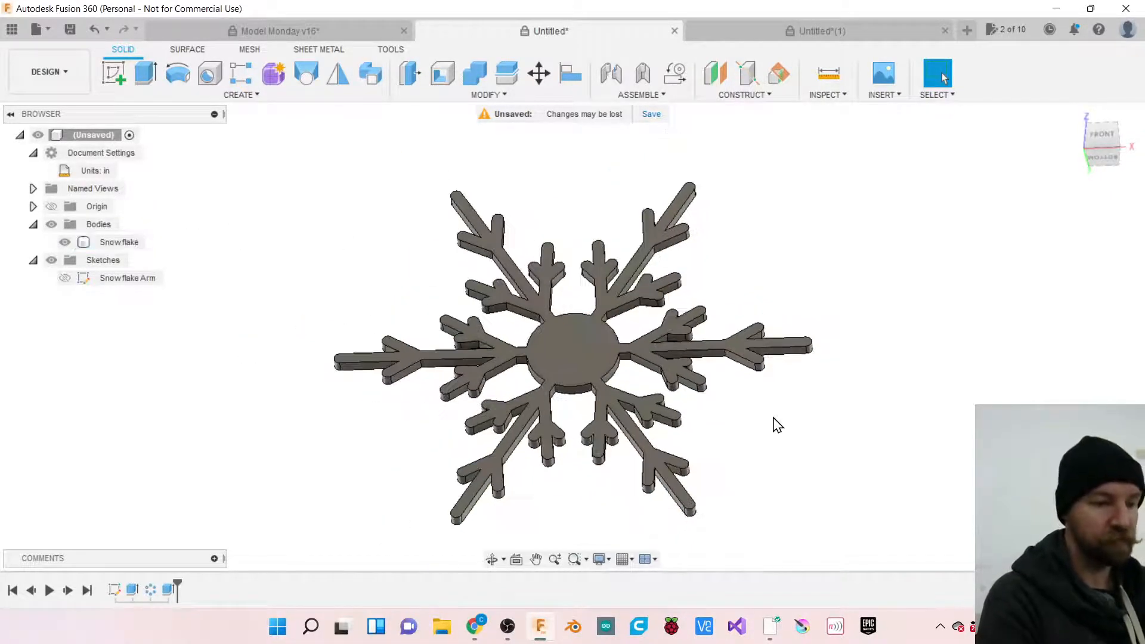
{"action": "scroll", "coordinate": [589, 472], "scroll_direction": "up", "scroll_amount": 2}
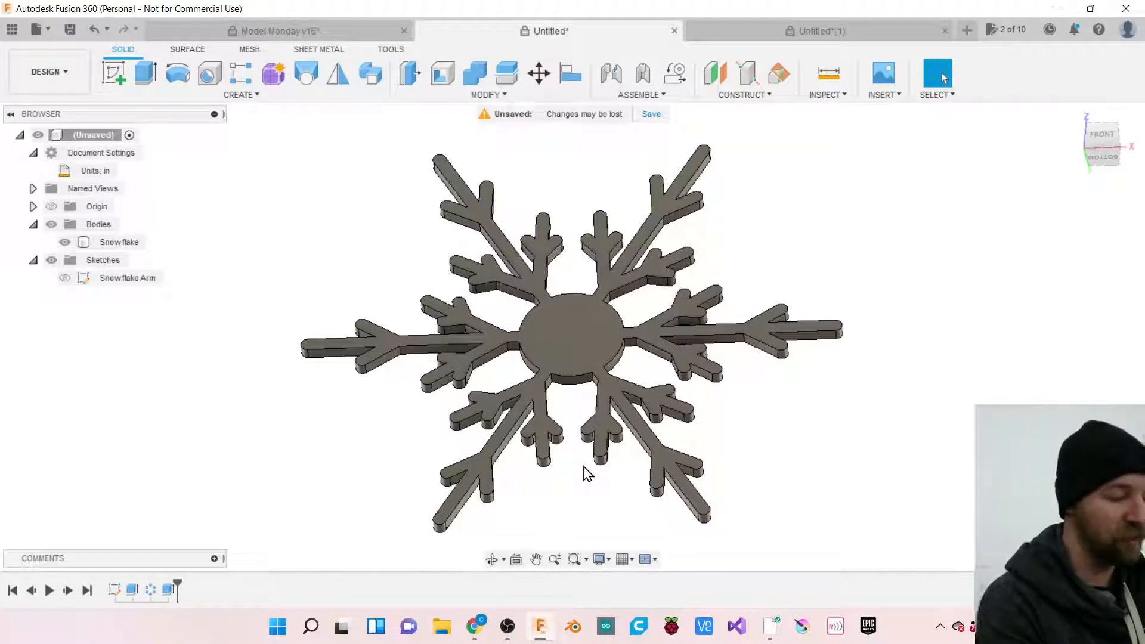
{"action": "key", "text": "ctrl+s"}
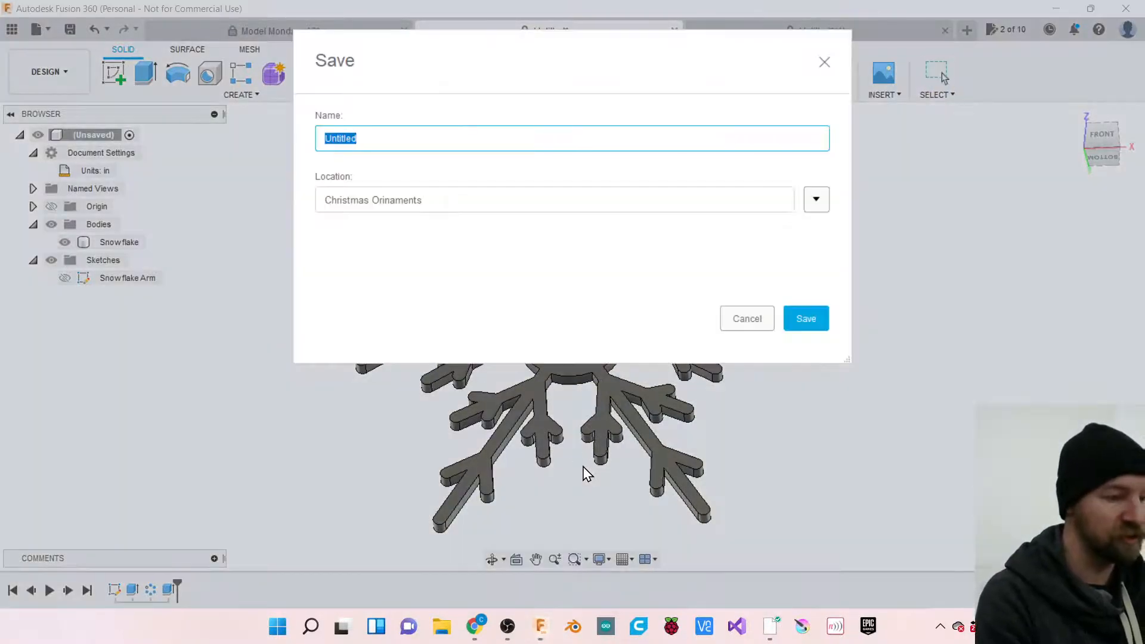
{"action": "type", "text": "CNC Snowflake"}
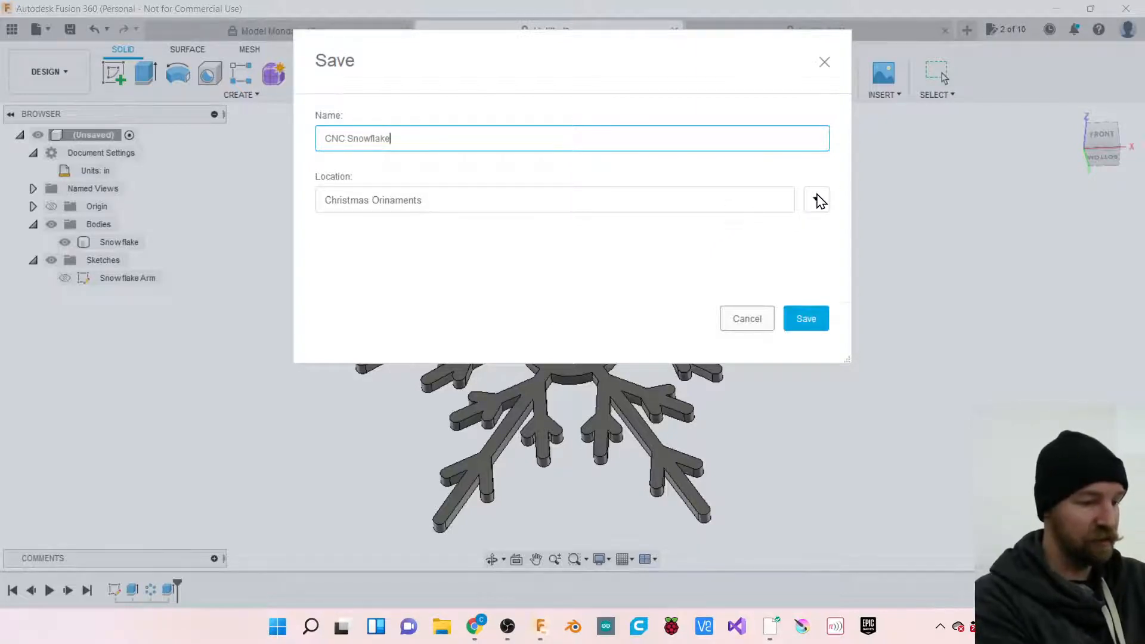
{"action": "left_click", "coordinate": [816, 200]}
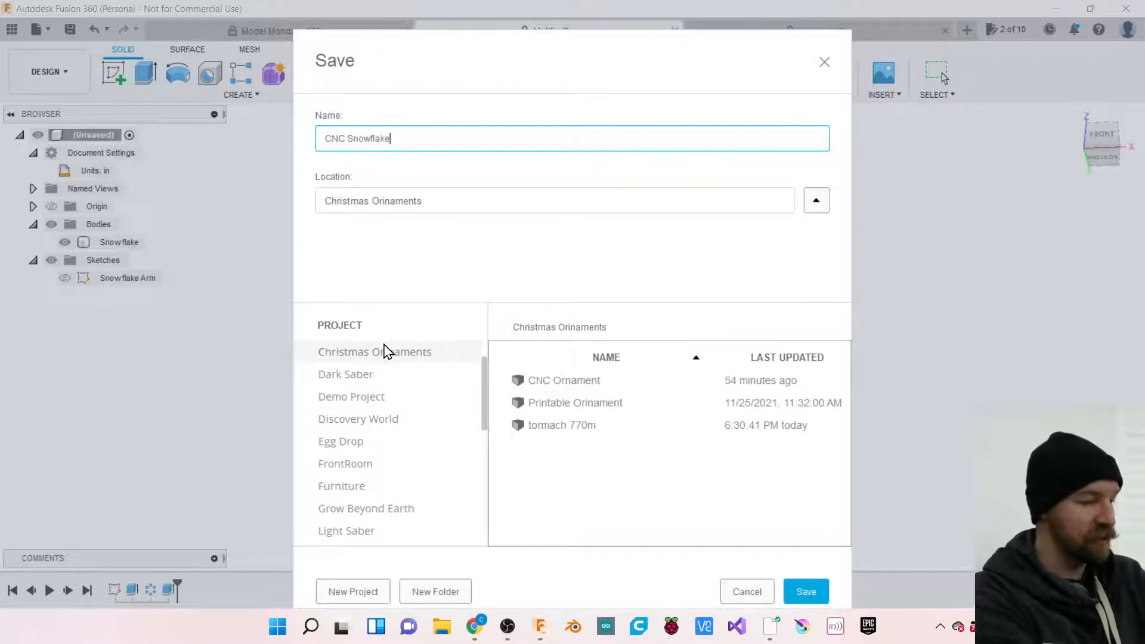
{"action": "left_click_drag", "start_coordinate": [444, 61], "coordinate": [426, 34]}
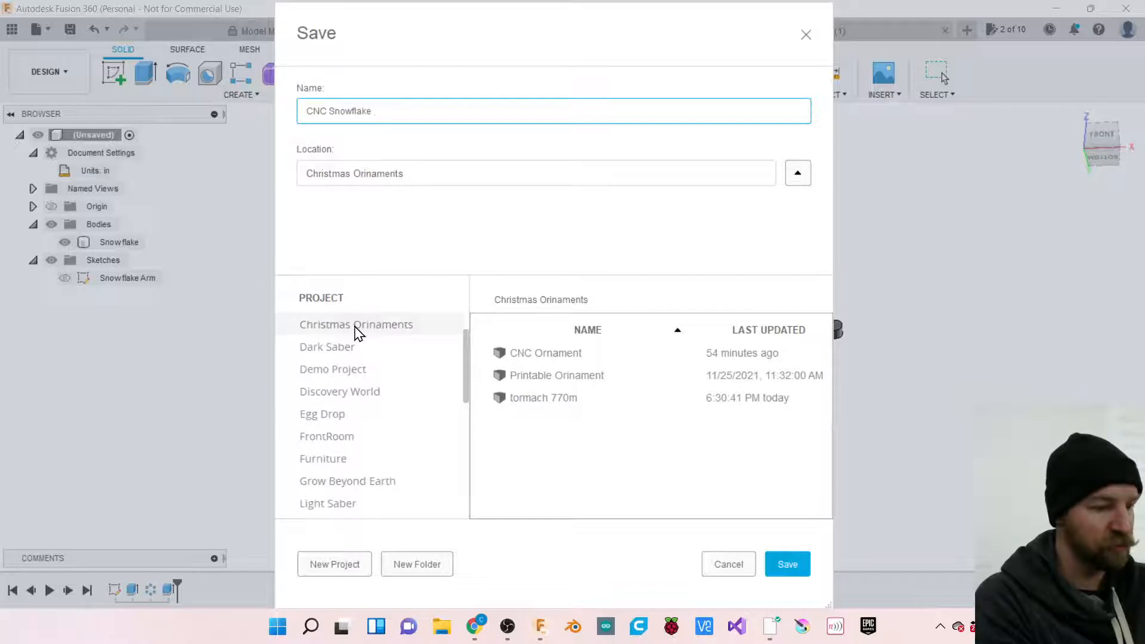
{"action": "left_click", "coordinate": [790, 565]}
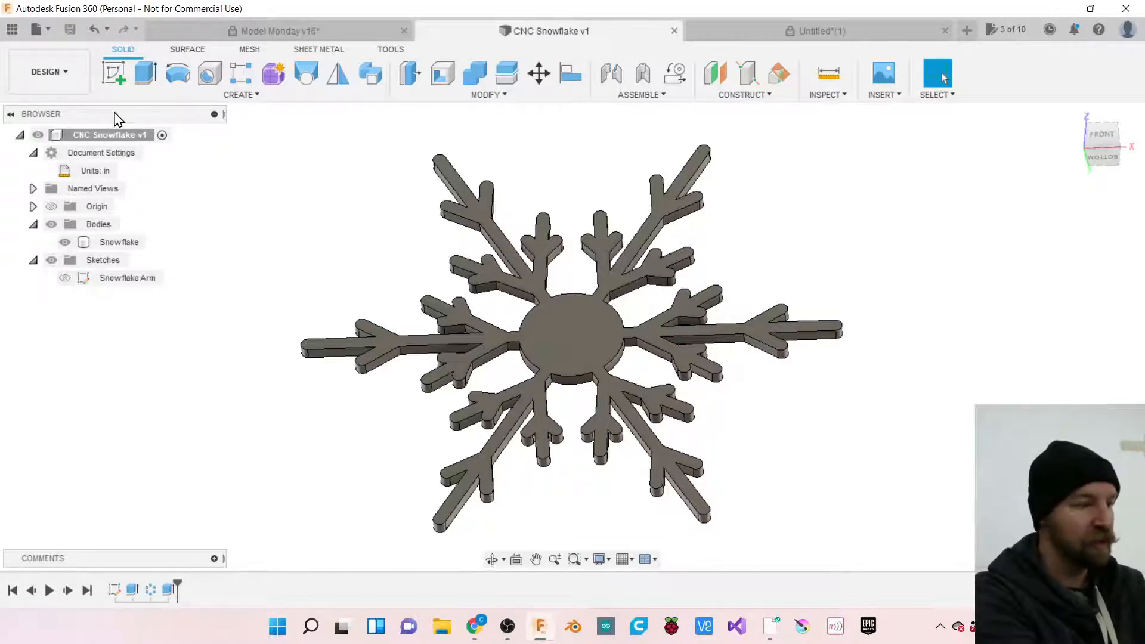
Switch to the Manufacture workspace and expand the CNC Snowflake model to show its bodies and sketches.
{"action": "left_click", "coordinate": [66, 80]}
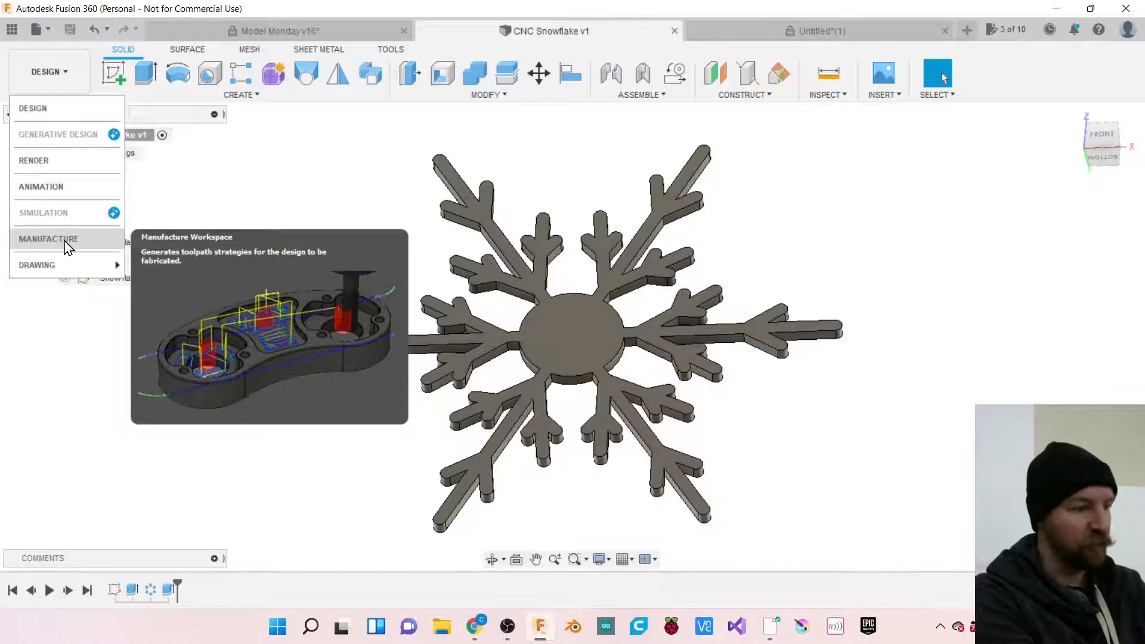
{"action": "left_click", "coordinate": [49, 239]}
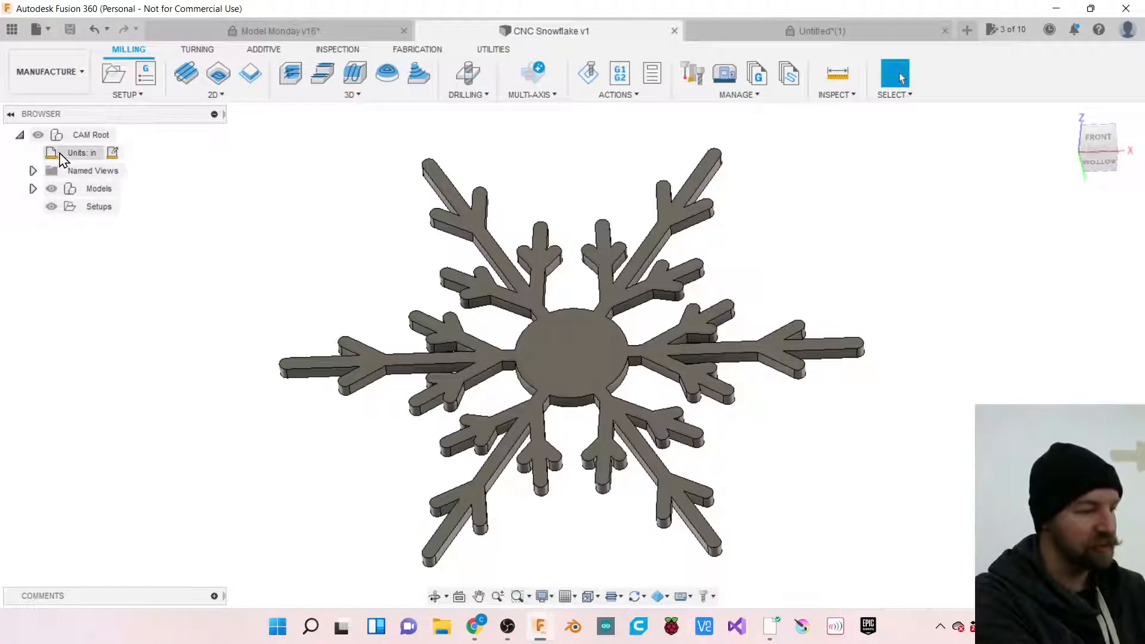
{"action": "left_click", "coordinate": [33, 188]}
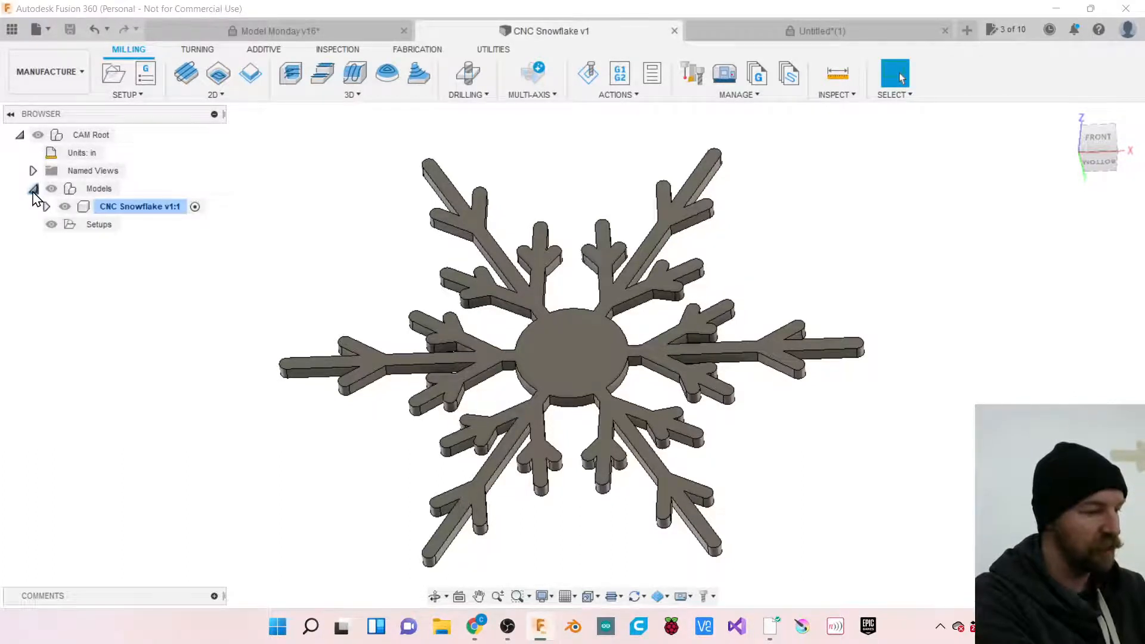
{"action": "left_click", "coordinate": [33, 189]}
{"action": "left_click", "coordinate": [32, 188]}
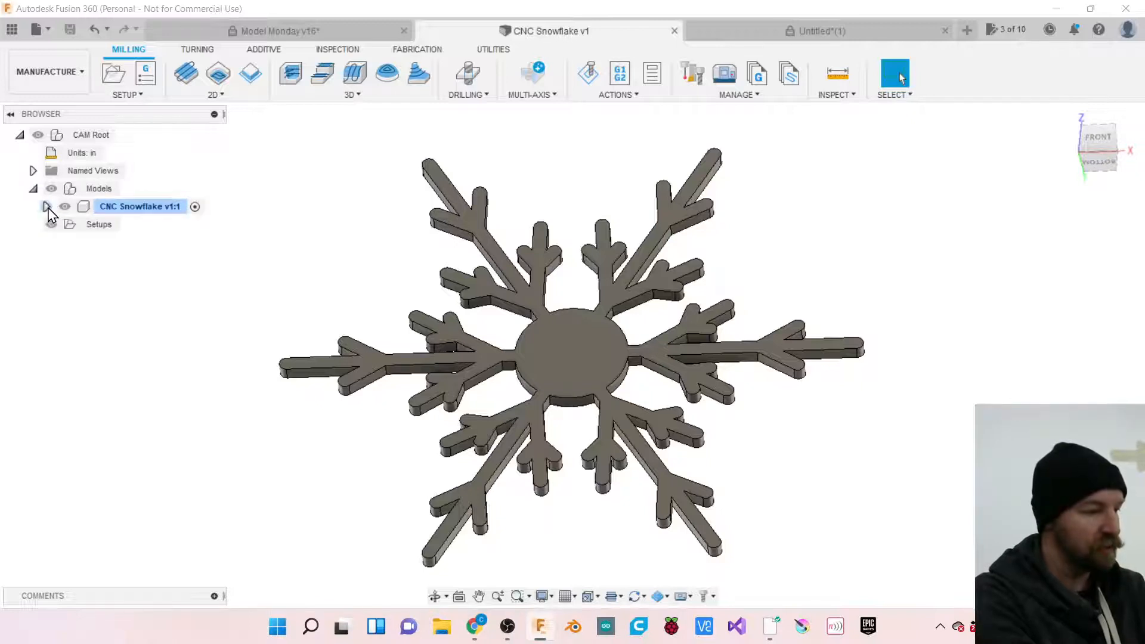
{"action": "left_click", "coordinate": [47, 206]}
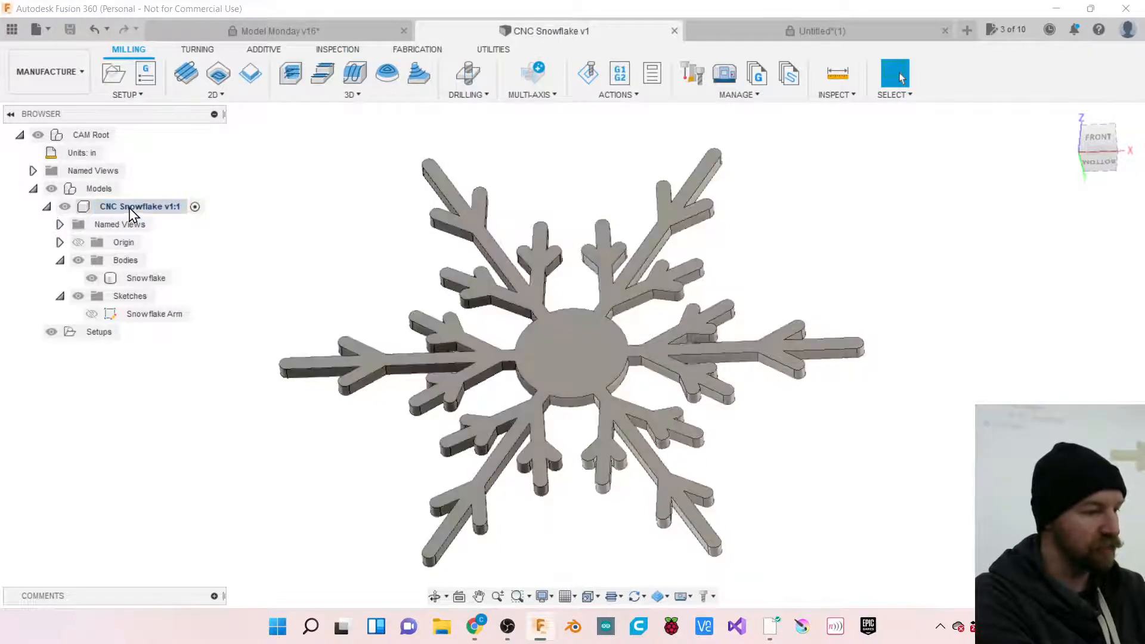
Collapse the CNC Snowflake component and the Models folder in the browser tree.
{"action": "left_click", "coordinate": [46, 206]}
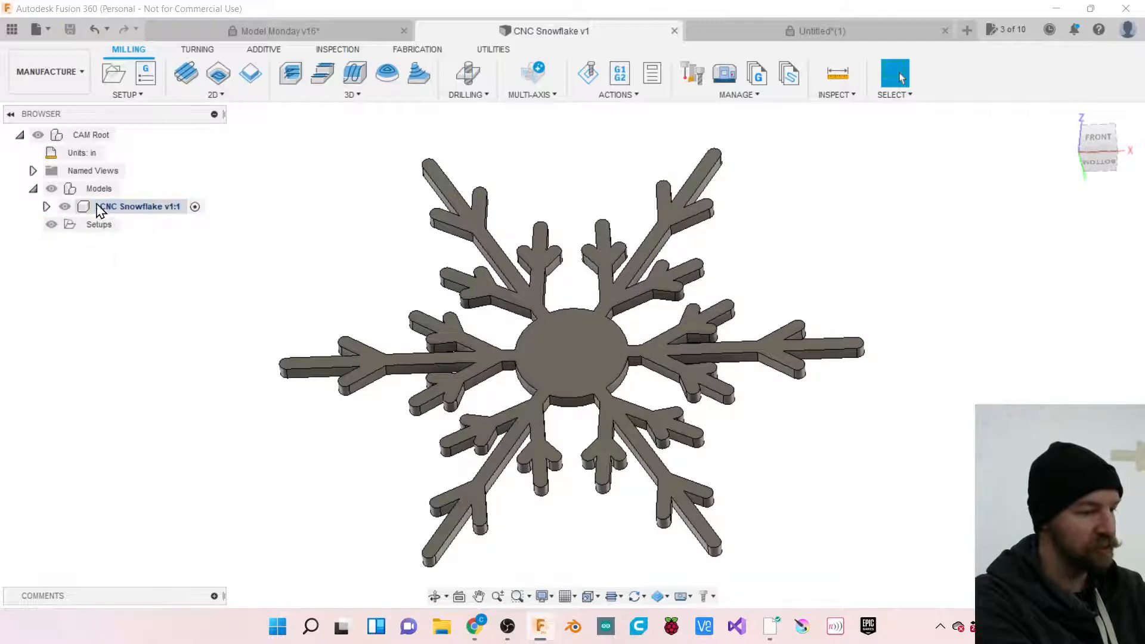
{"action": "left_click", "coordinate": [123, 210]}
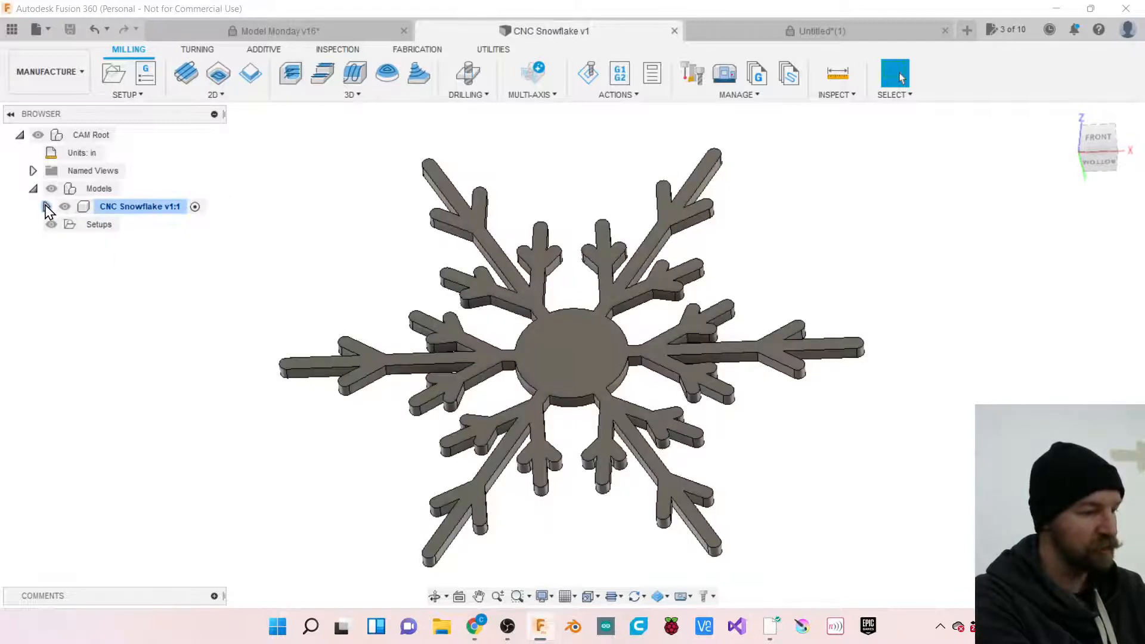
{"action": "left_click", "coordinate": [46, 206]}
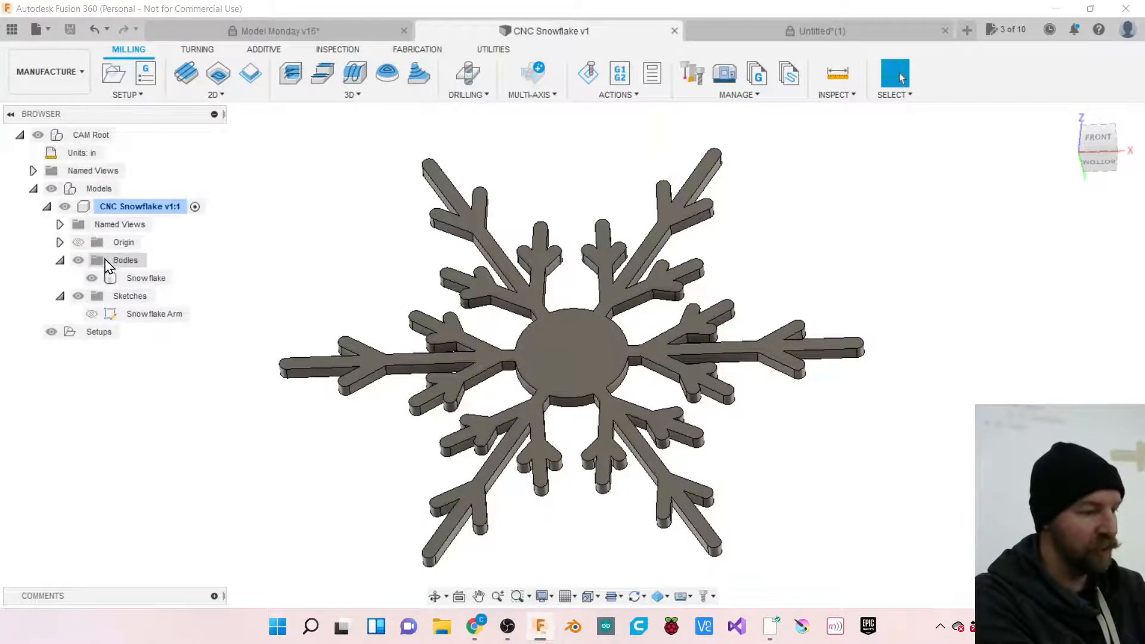
{"action": "left_click", "coordinate": [46, 206]}
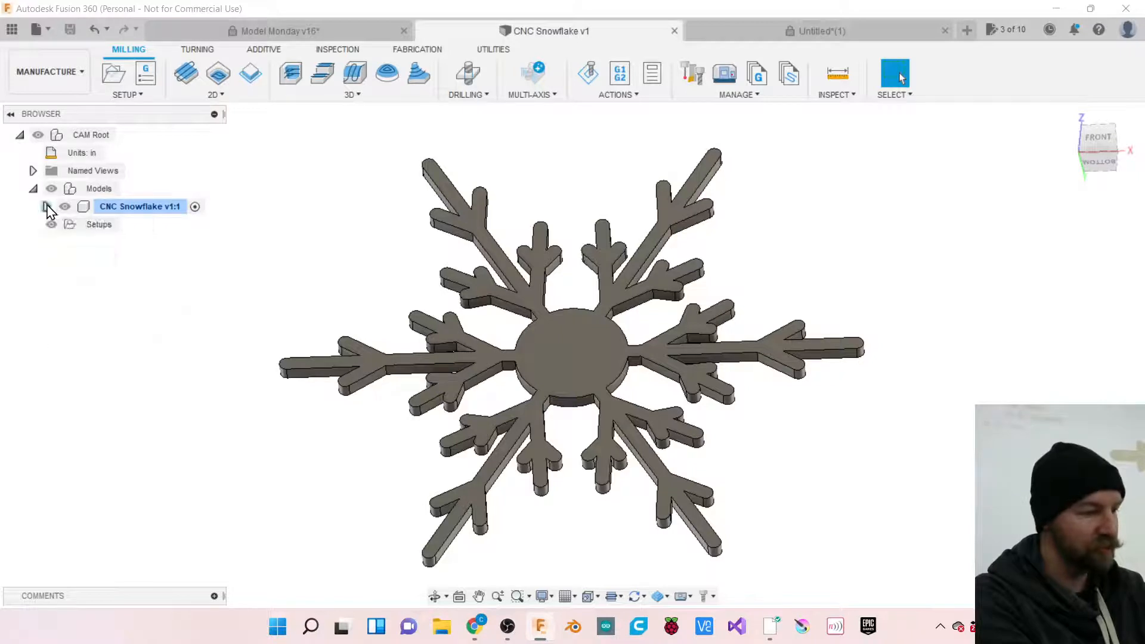
{"action": "left_click", "coordinate": [33, 189]}
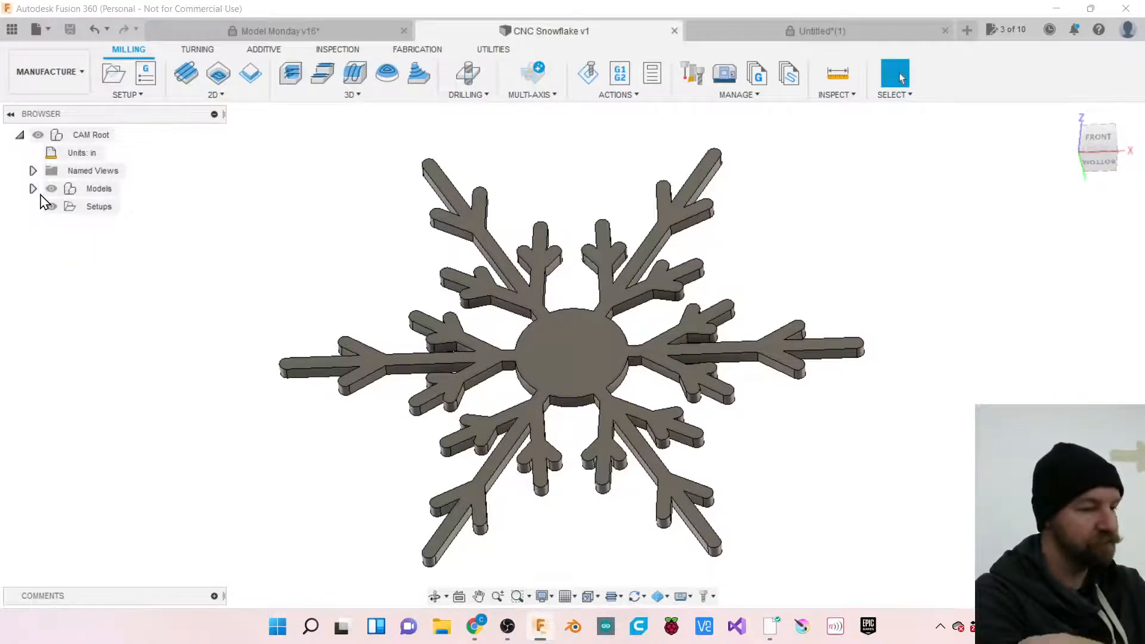
{"action": "left_click", "coordinate": [50, 205]}
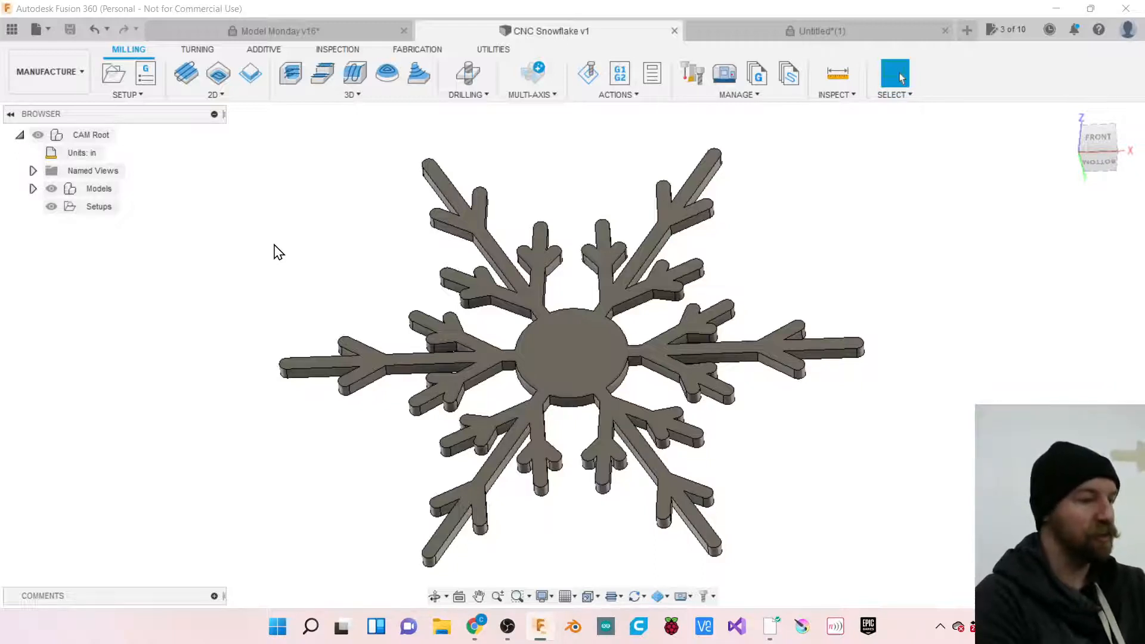
Start a new milling setup for the snowflake model.
{"action": "left_click", "coordinate": [140, 95]}
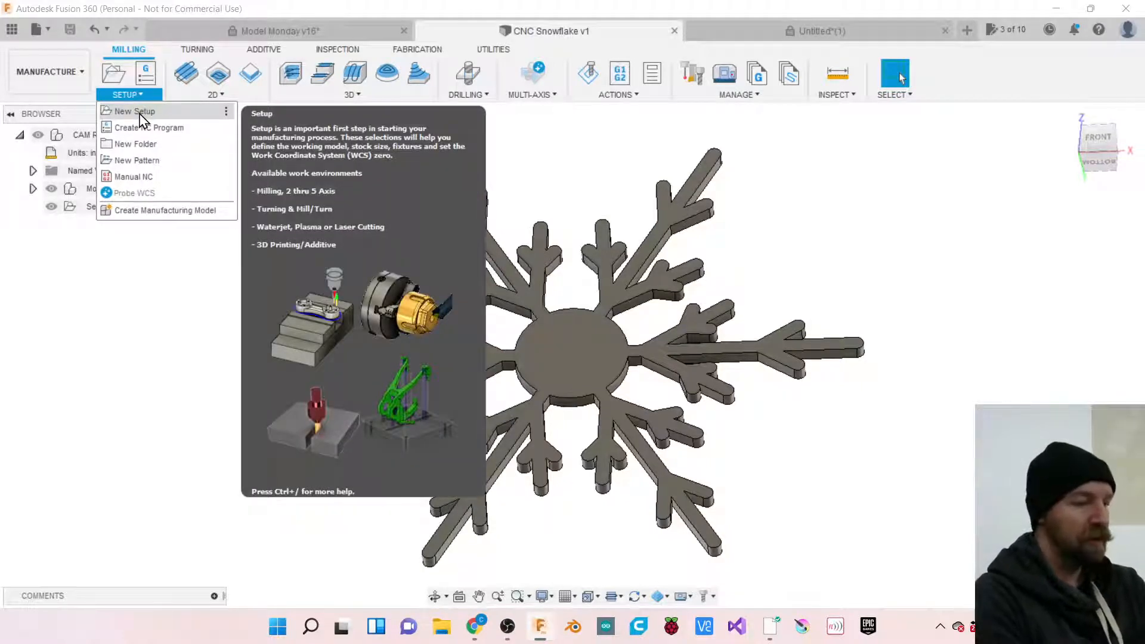
{"action": "left_click", "coordinate": [141, 112]}
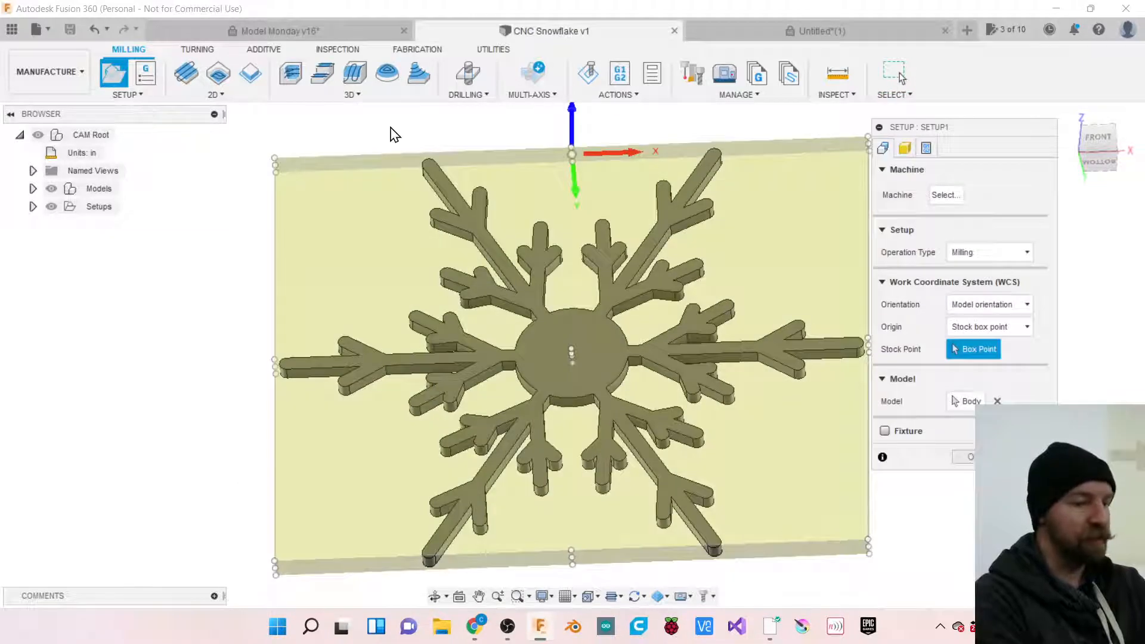
{"action": "scroll", "coordinate": [211, 327], "scroll_direction": "down", "scroll_amount": 2}
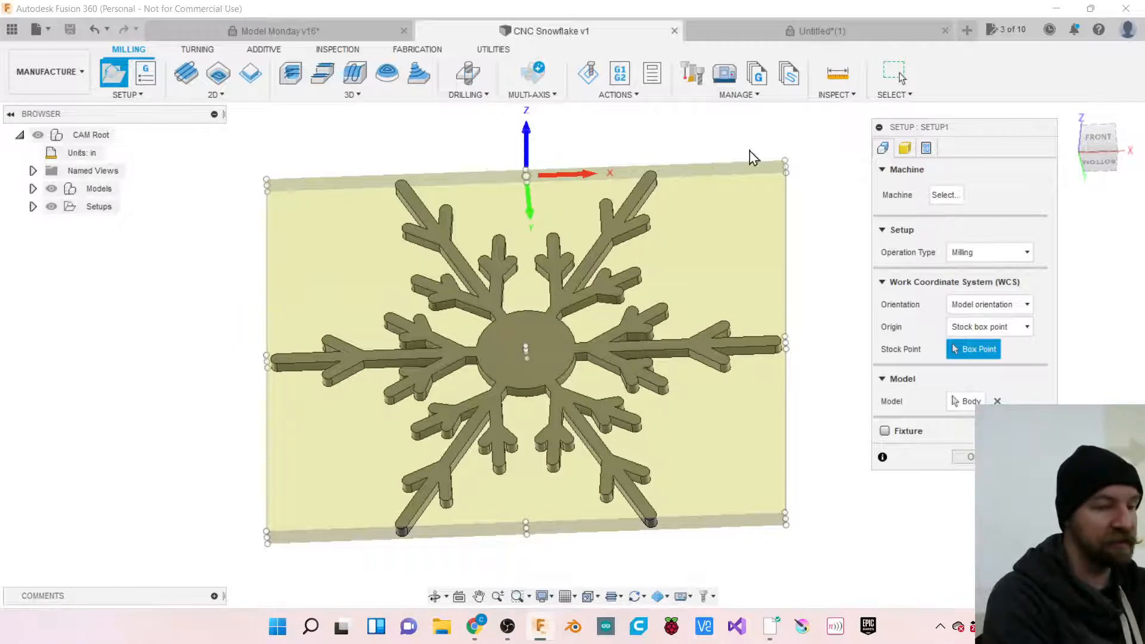
{"action": "mouse_move", "coordinate": [1077, 138]}
{"action": "left_mouse_down"}
{"action": "mouse_move", "coordinate": [1043, 136]}
{"action": "mouse_move", "coordinate": [1051, 164]}
{"action": "mouse_move", "coordinate": [1054, 154]}
{"action": "left_mouse_up"}
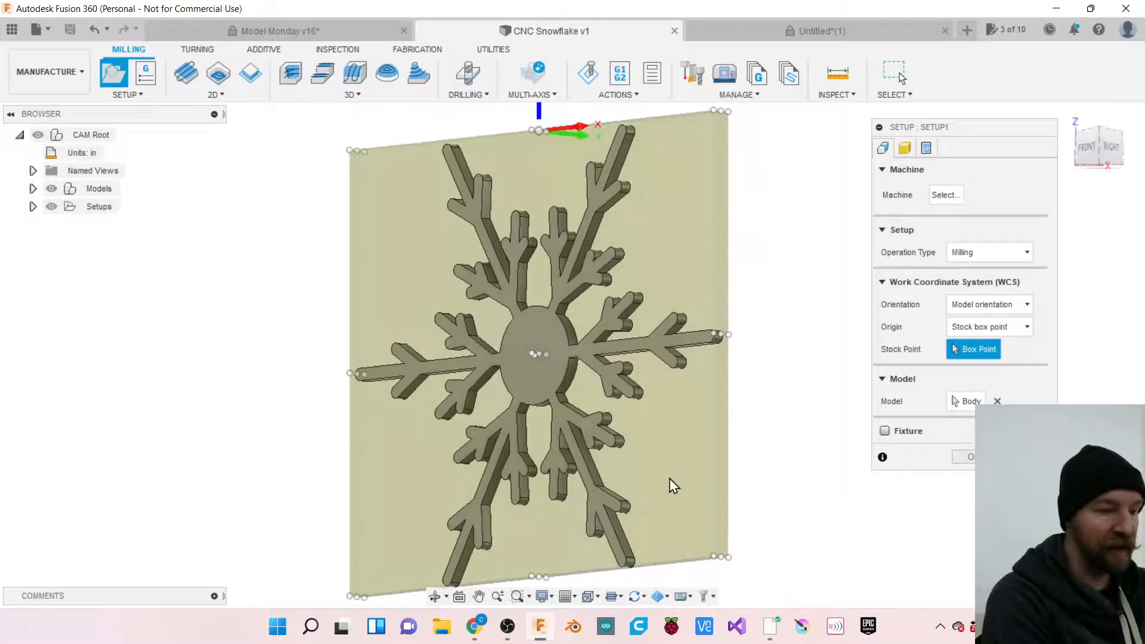
{"action": "scroll", "coordinate": [669, 478], "scroll_direction": "down", "scroll_amount": 2}
{"action": "scroll", "coordinate": [614, 175], "scroll_direction": "up", "scroll_amount": 3}
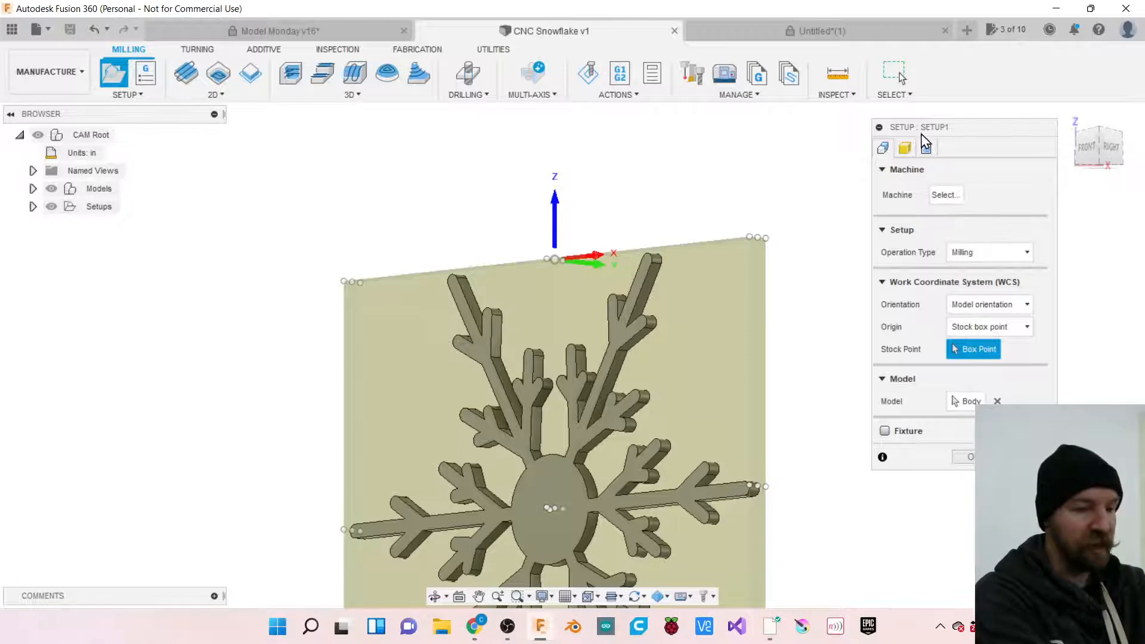
{"action": "left_click_drag", "start_coordinate": [926, 127], "coordinate": [848, 160]}
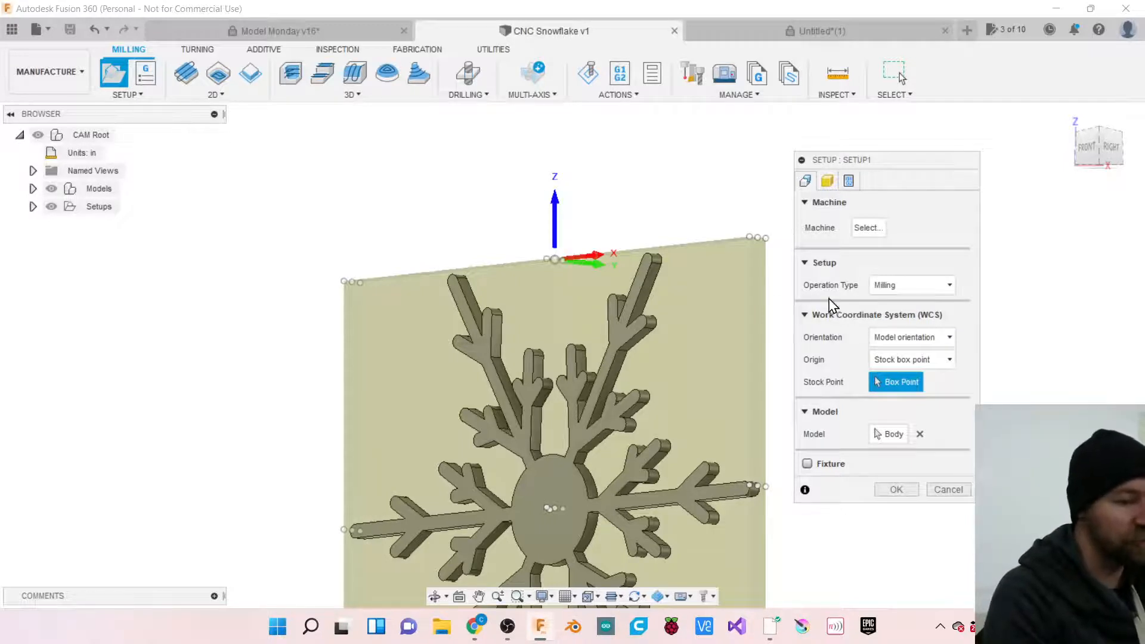
Orient the setup's work coordinate system by Z axis/plane & X axis, using the snowflake's front face as the Z axis.
{"action": "left_click", "coordinate": [906, 343]}
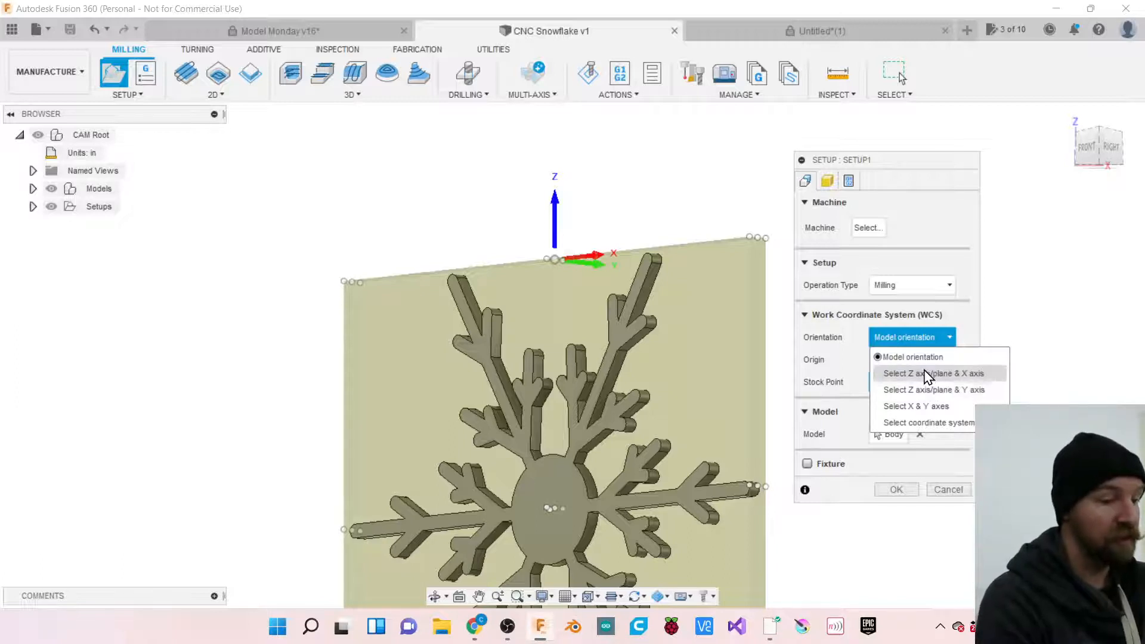
{"action": "left_click", "coordinate": [926, 375]}
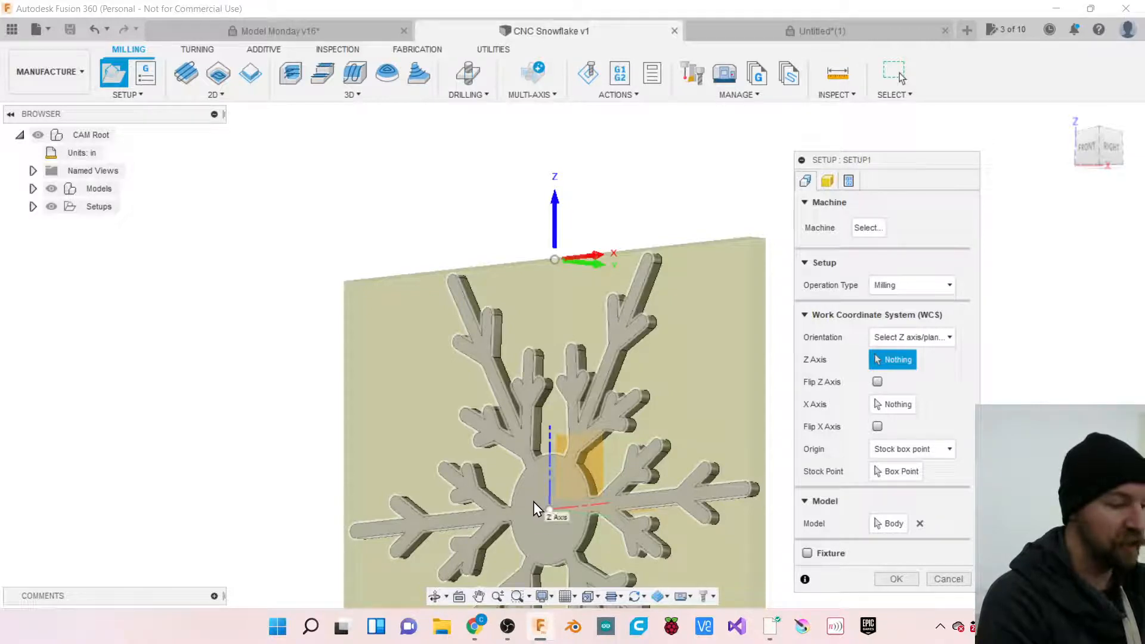
{"action": "left_click", "coordinate": [533, 502]}
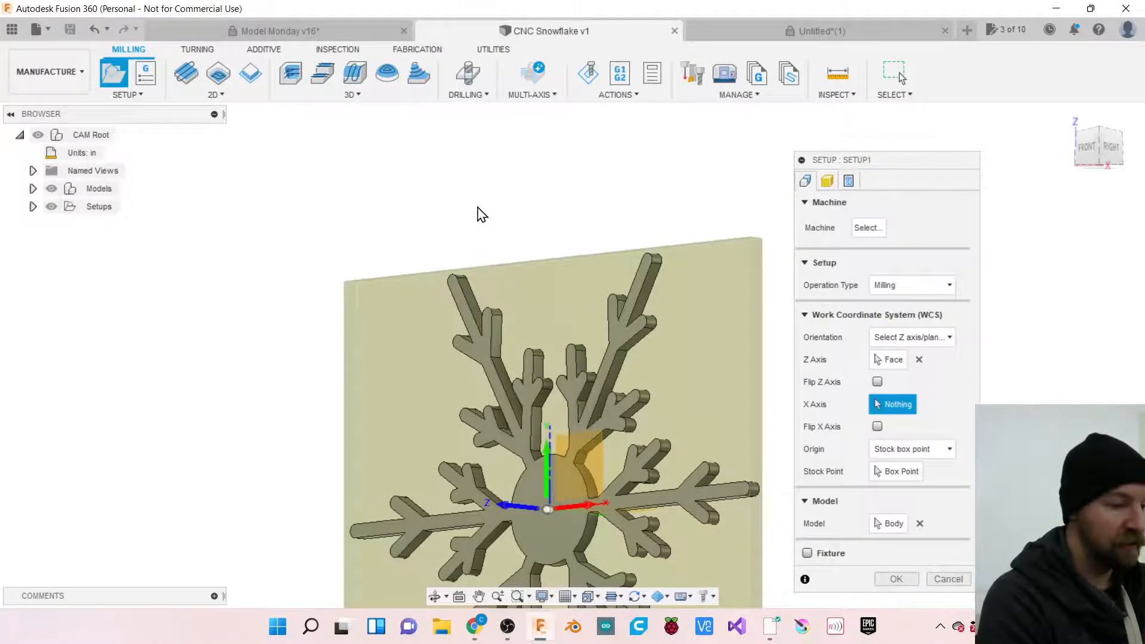
{"action": "scroll", "coordinate": [475, 215], "scroll_direction": "down", "scroll_amount": 4}
{"action": "scroll", "coordinate": [478, 454], "scroll_direction": "up", "scroll_amount": 4}
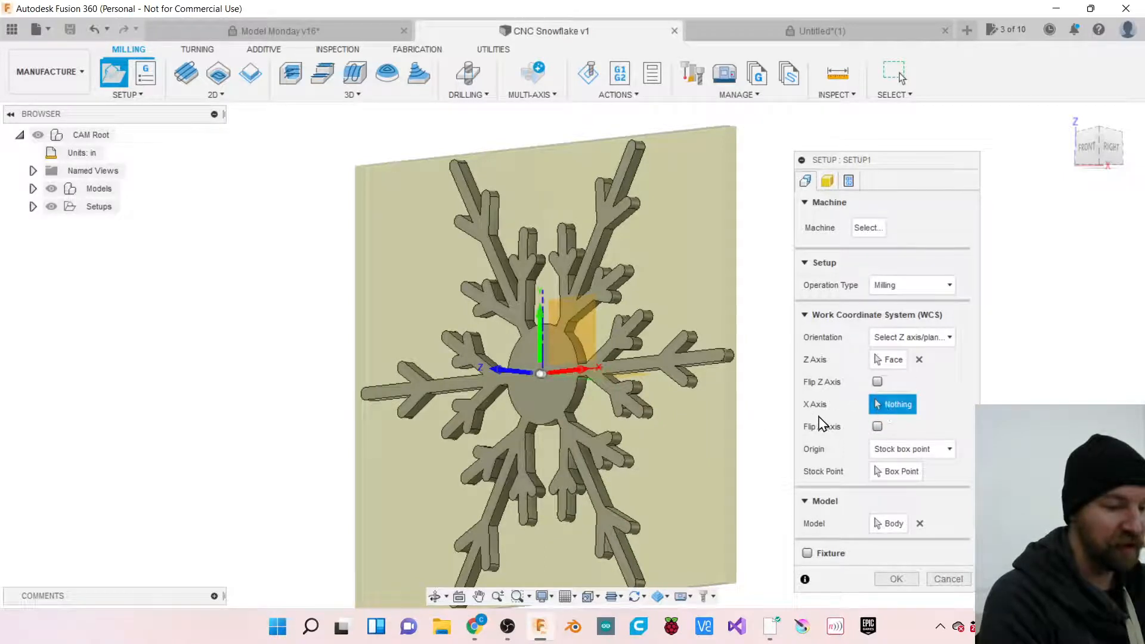
{"action": "left_click", "coordinate": [907, 337]}
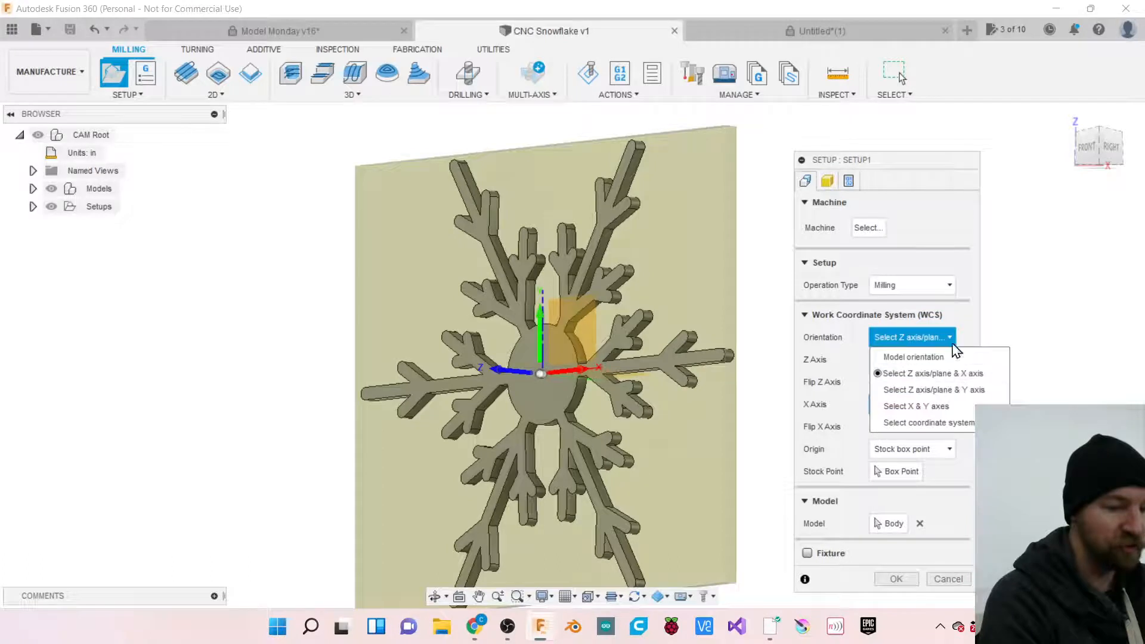
{"action": "left_click", "coordinate": [967, 329]}
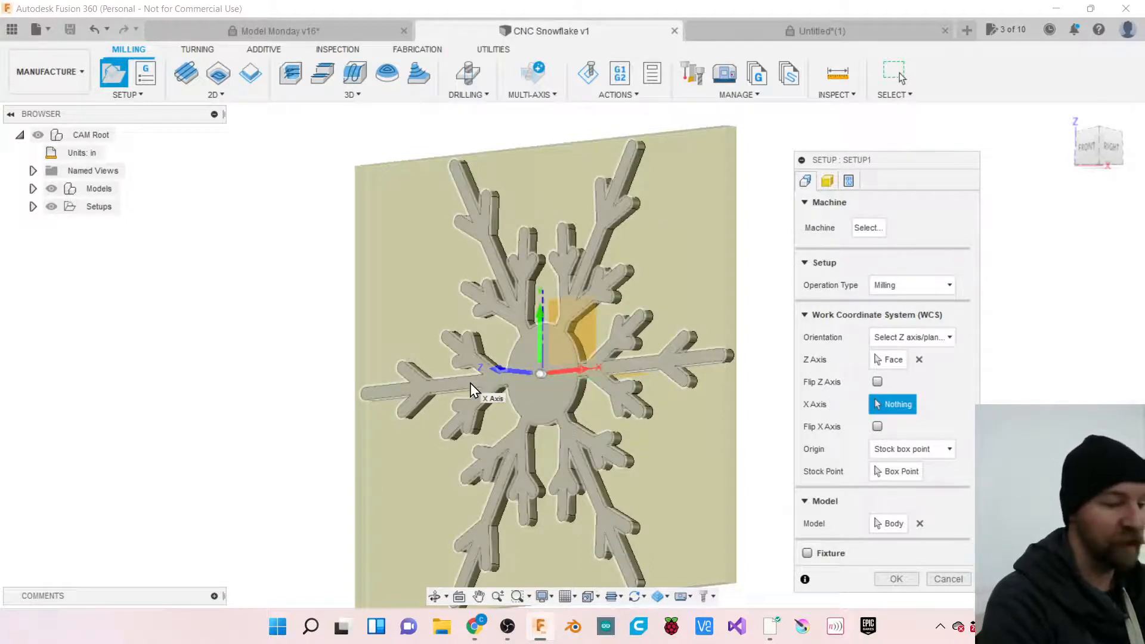
{"action": "scroll", "coordinate": [310, 397], "scroll_direction": "down", "scroll_amount": 1}
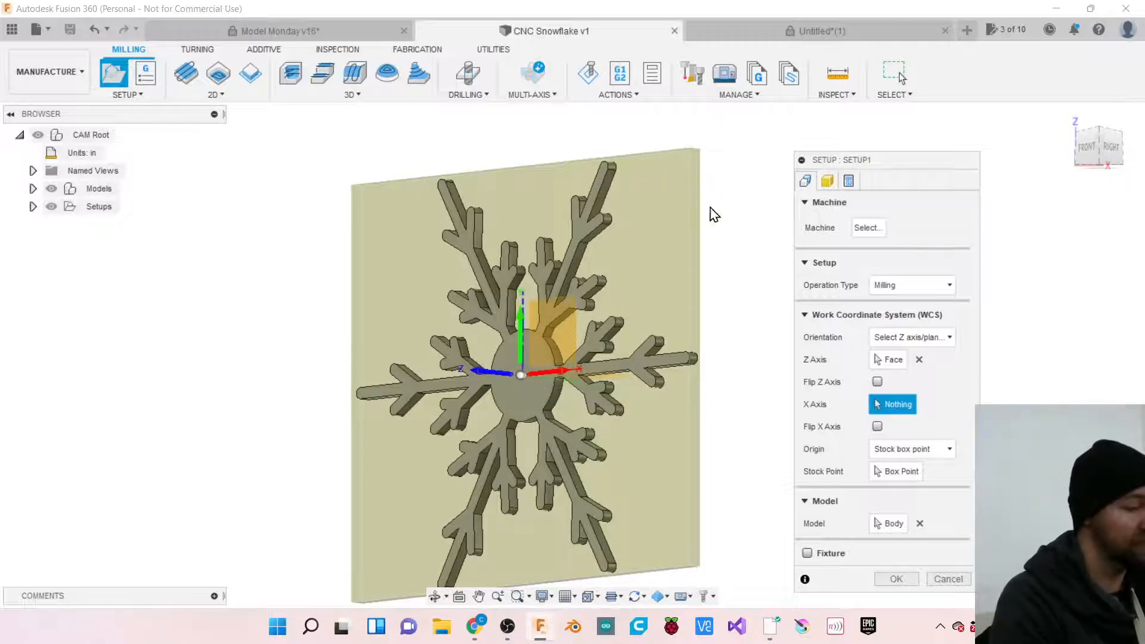
Place the work coordinate origin on the stock box point at the upper-right corner of the snowflake's front side.
{"action": "left_click", "coordinate": [516, 377]}
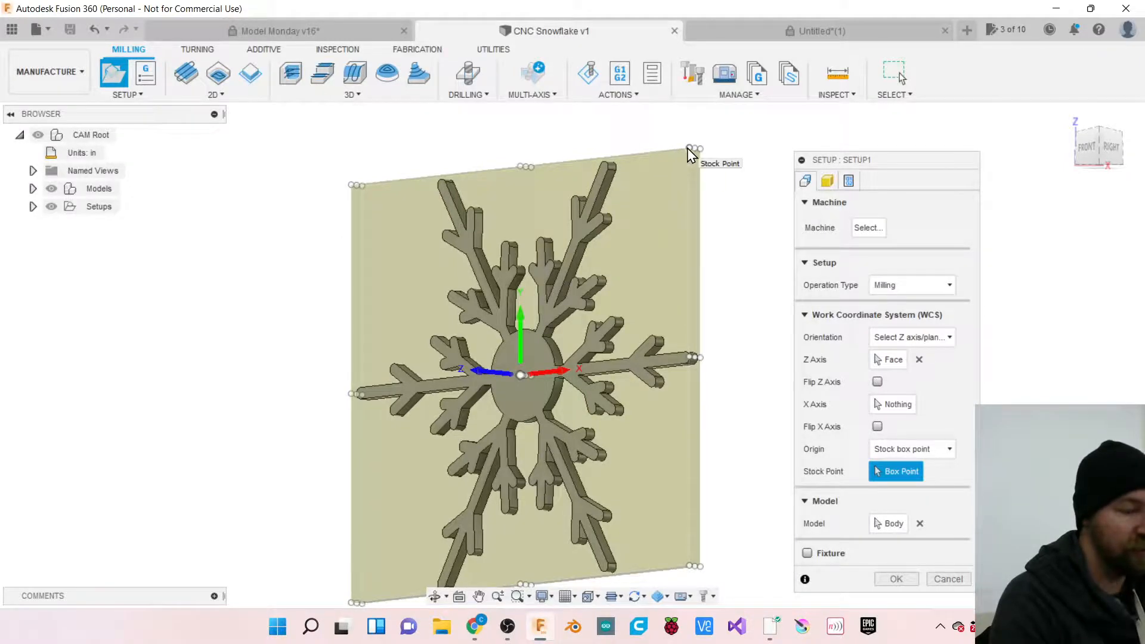
{"action": "scroll", "coordinate": [687, 149], "scroll_direction": "up", "scroll_amount": 5}
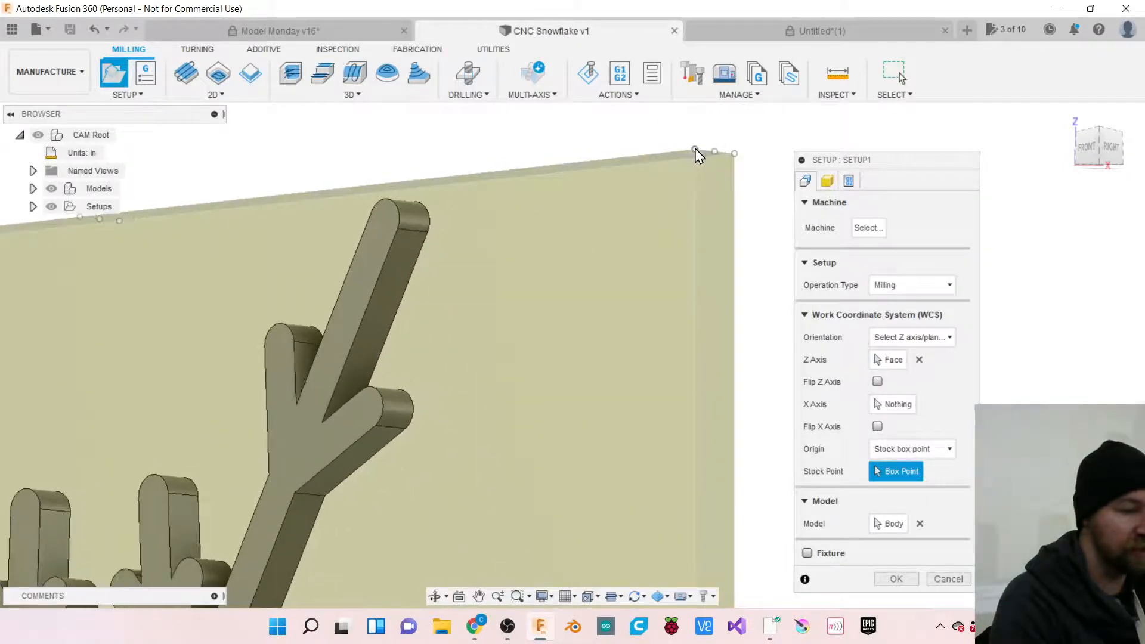
{"action": "left_click", "coordinate": [695, 150]}
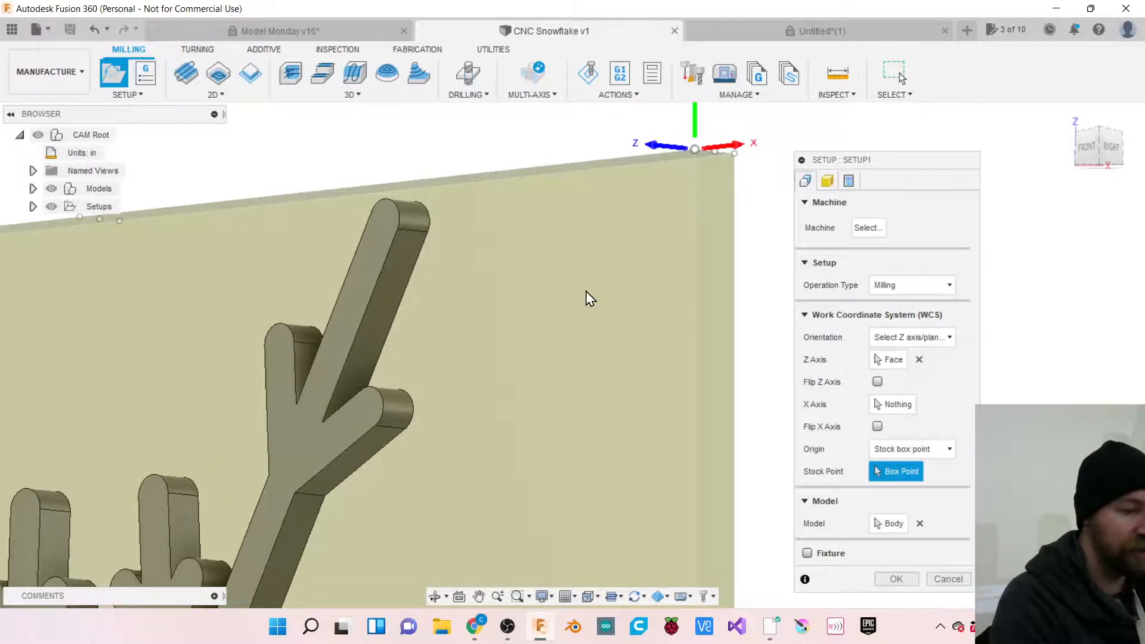
{"action": "scroll", "coordinate": [585, 292], "scroll_direction": "down", "scroll_amount": 3}
{"action": "scroll", "coordinate": [588, 174], "scroll_direction": "down", "scroll_amount": 5}
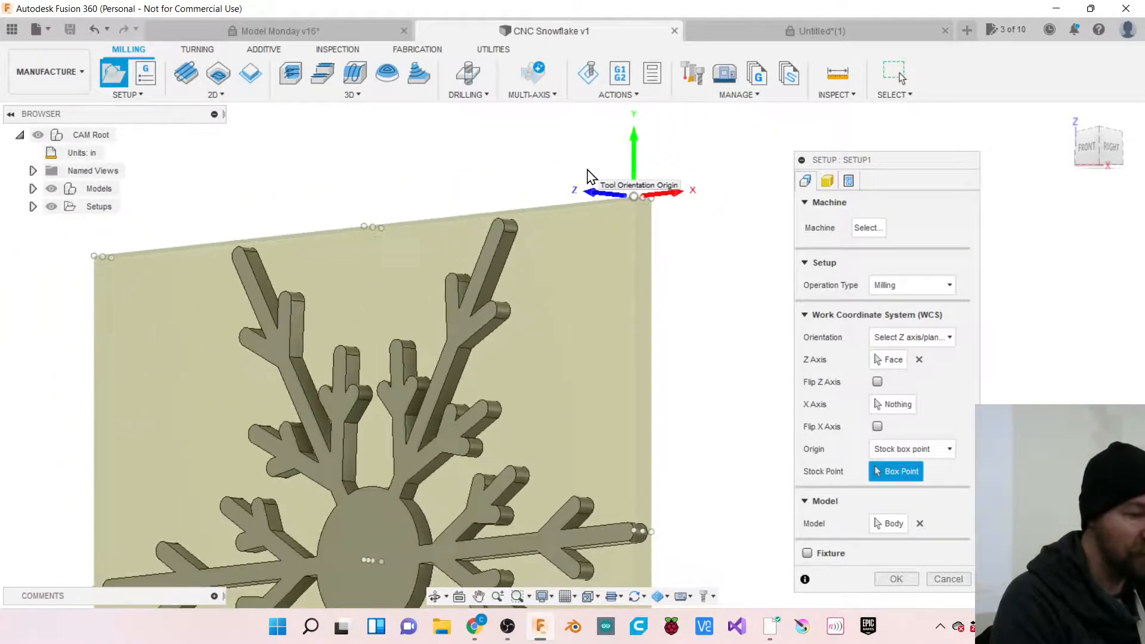
{"action": "scroll", "coordinate": [588, 174], "scroll_direction": "down", "scroll_amount": 1}
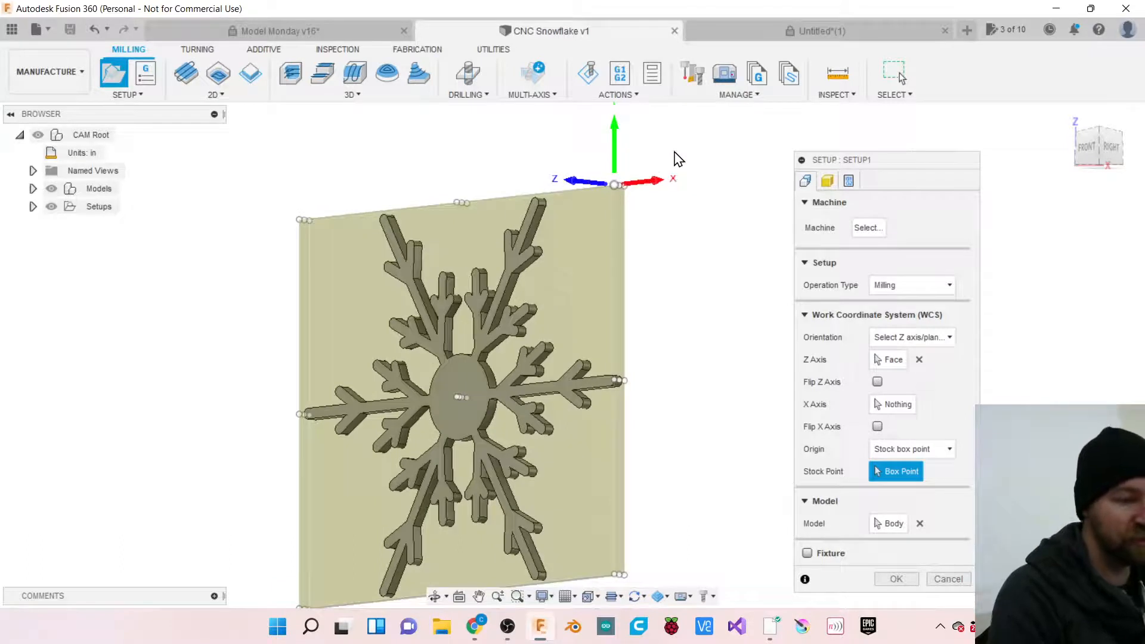
{"action": "scroll", "coordinate": [685, 150], "scroll_direction": "down", "scroll_amount": 1}
{"action": "scroll", "coordinate": [685, 150], "scroll_direction": "down", "scroll_amount": 1}
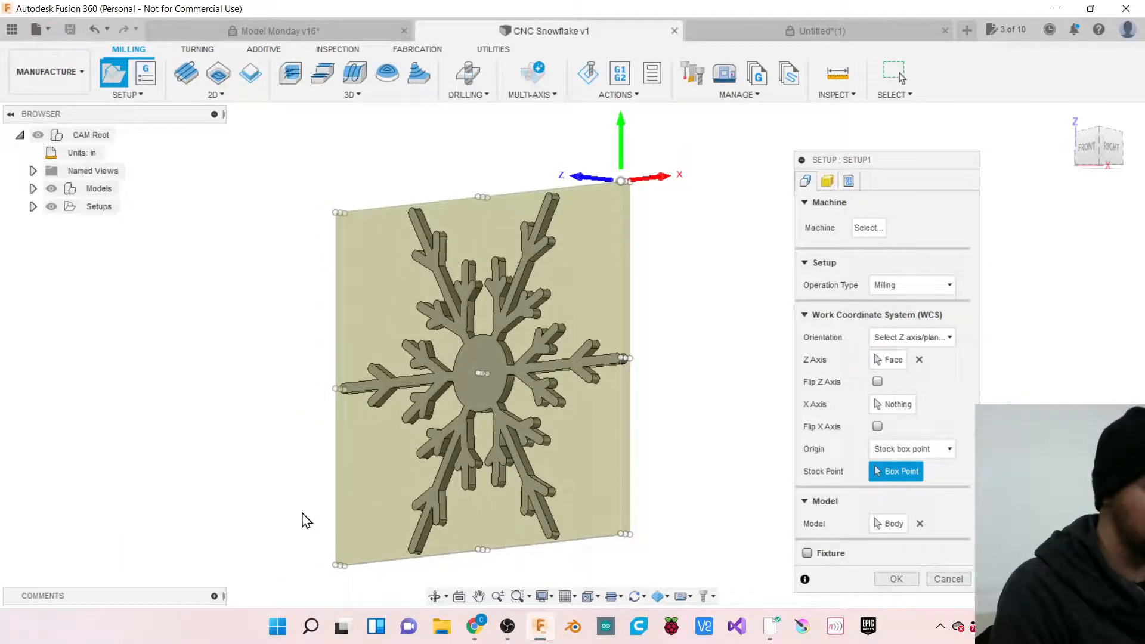
{"action": "scroll", "coordinate": [302, 520], "scroll_direction": "up", "scroll_amount": 1}
{"action": "scroll", "coordinate": [305, 531], "scroll_direction": "up", "scroll_amount": 2}
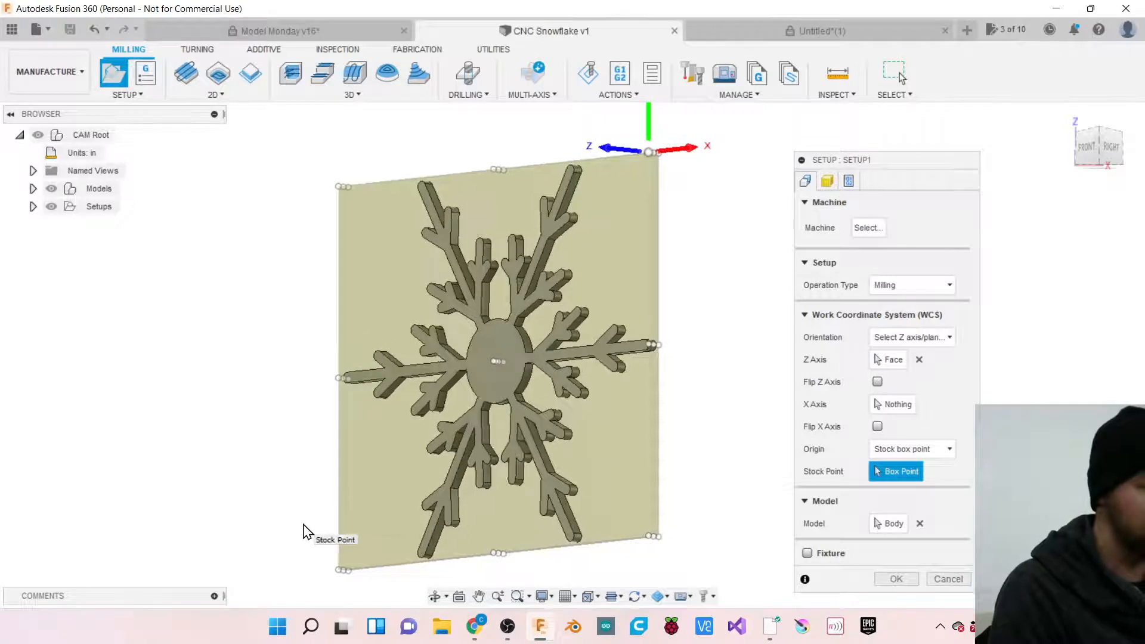
{"action": "scroll", "coordinate": [310, 523], "scroll_direction": "down", "scroll_amount": 1}
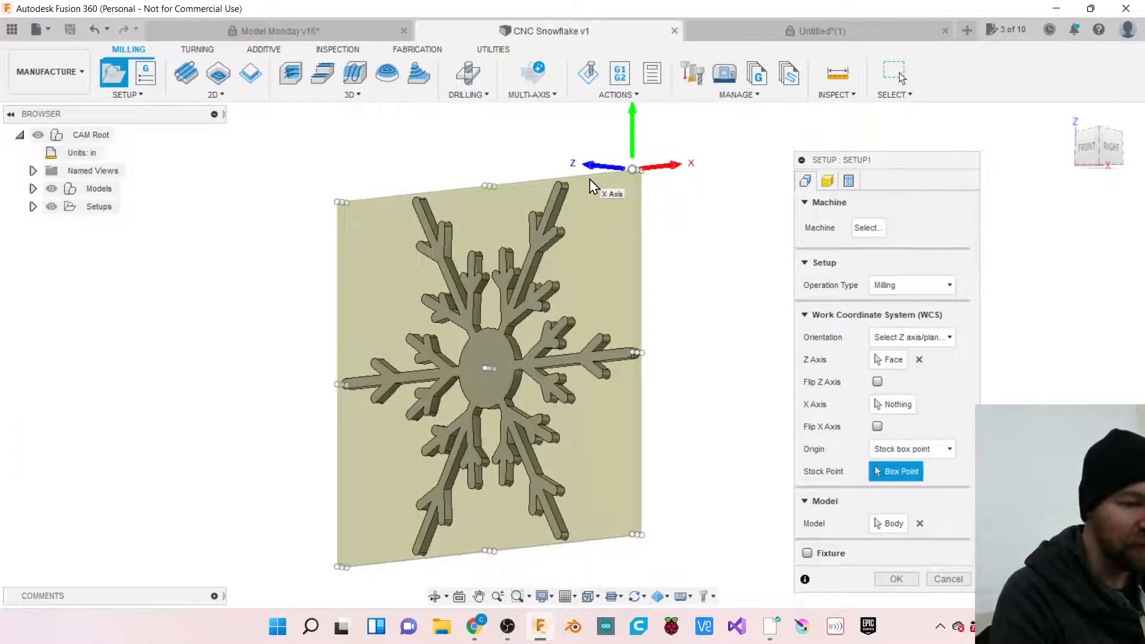
Set the setup's stock mode to Fixed size box.
{"action": "left_click_drag", "start_coordinate": [863, 168], "coordinate": [803, 146]}
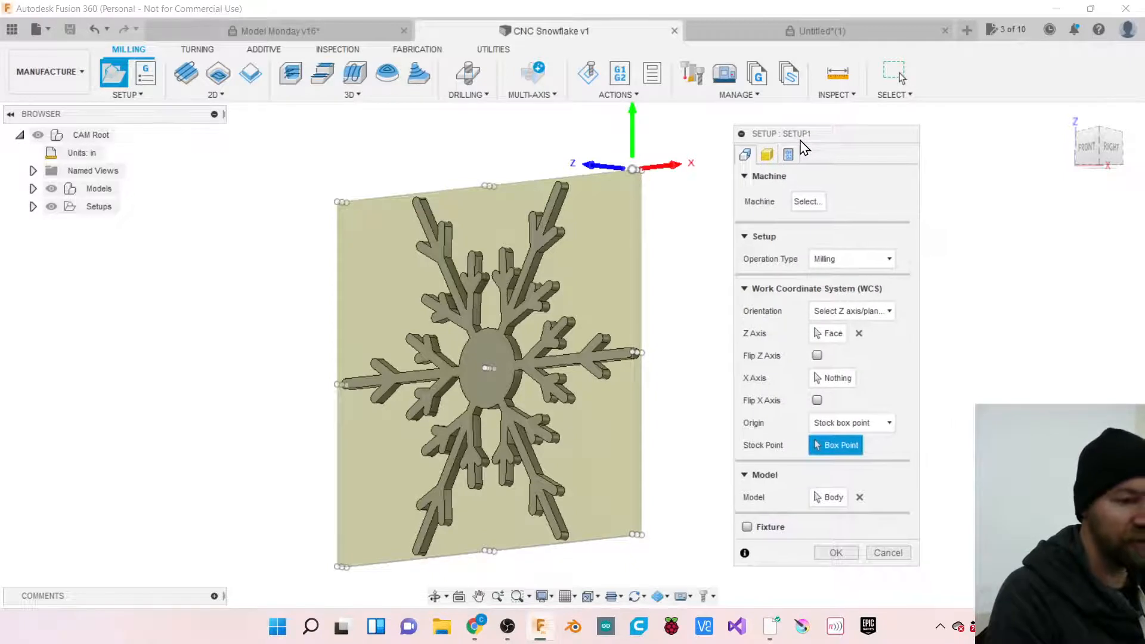
{"action": "left_click", "coordinate": [768, 156]}
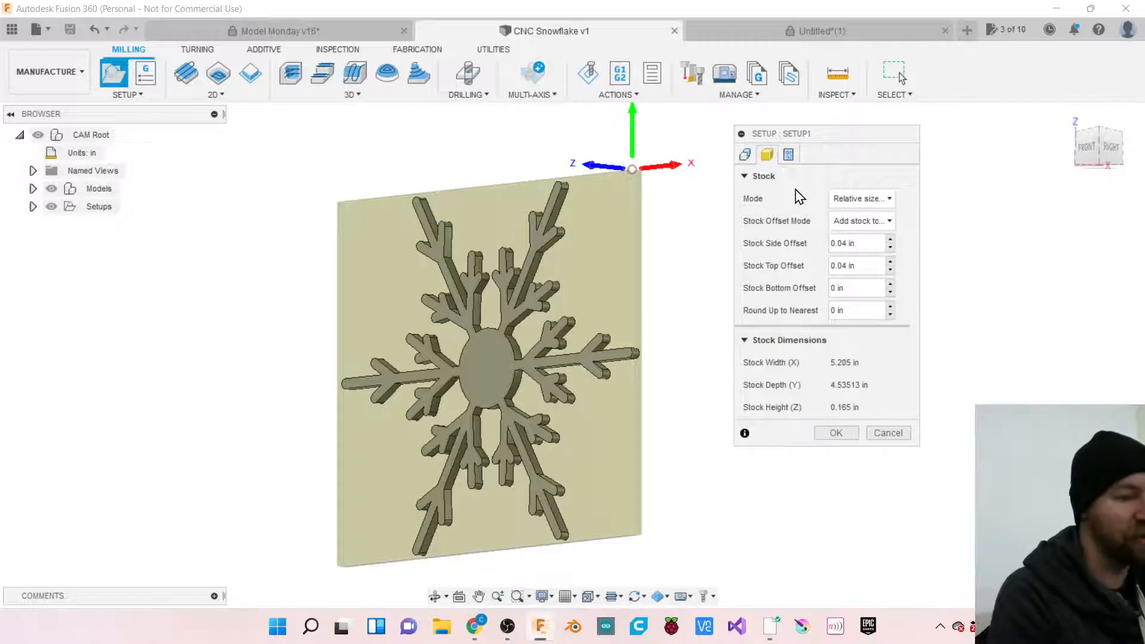
{"action": "mouse_move", "coordinate": [853, 199]}
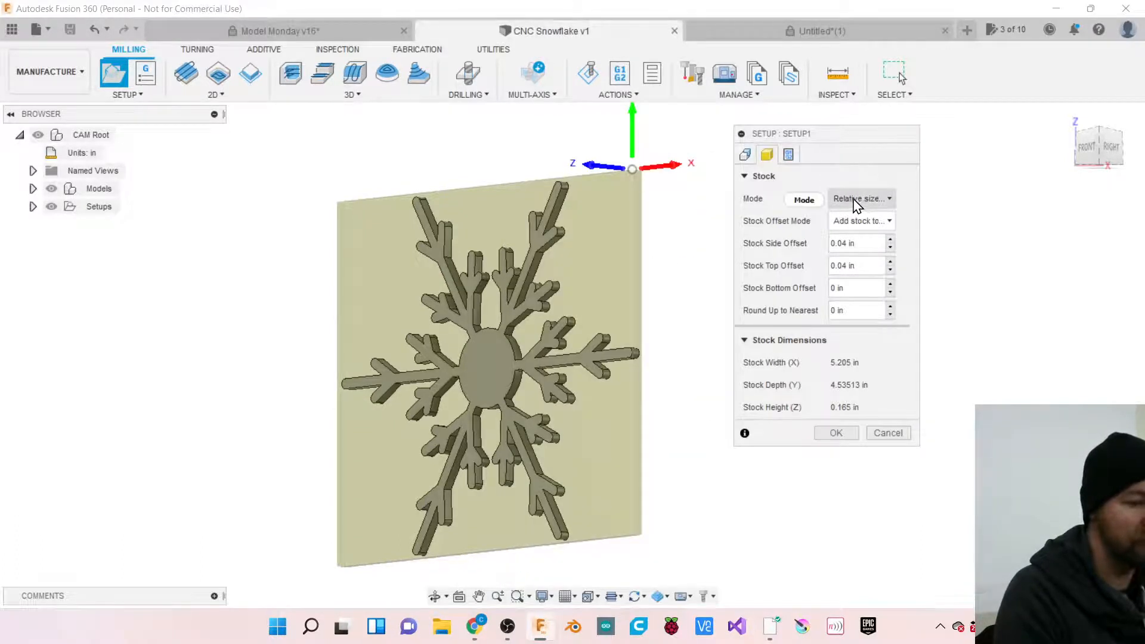
{"action": "left_click", "coordinate": [857, 200]}
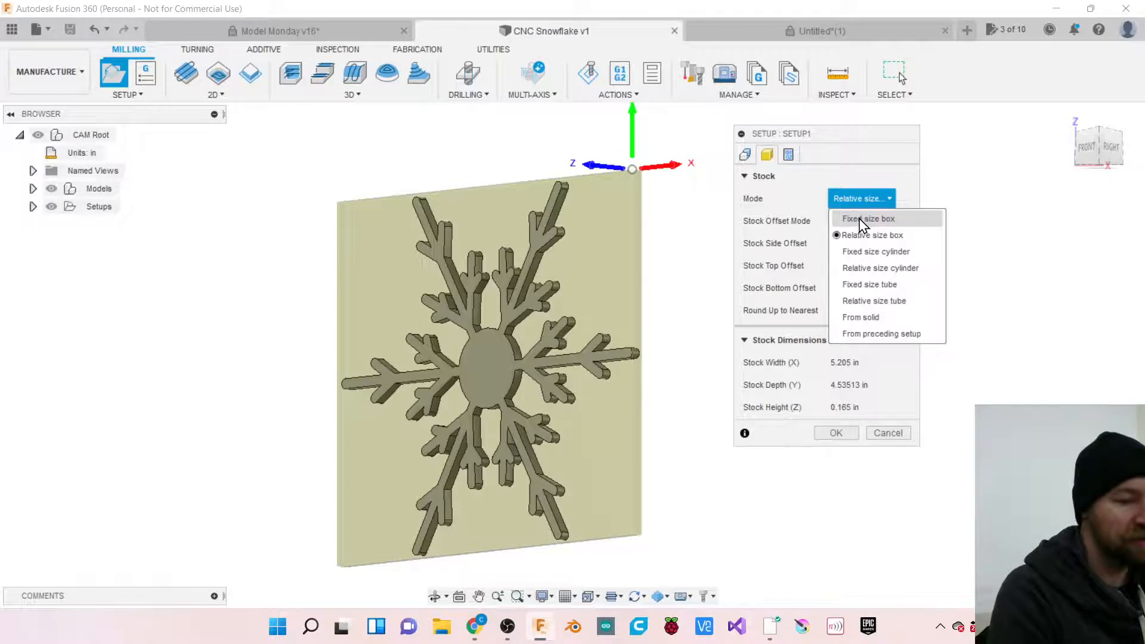
{"action": "left_click", "coordinate": [858, 219]}
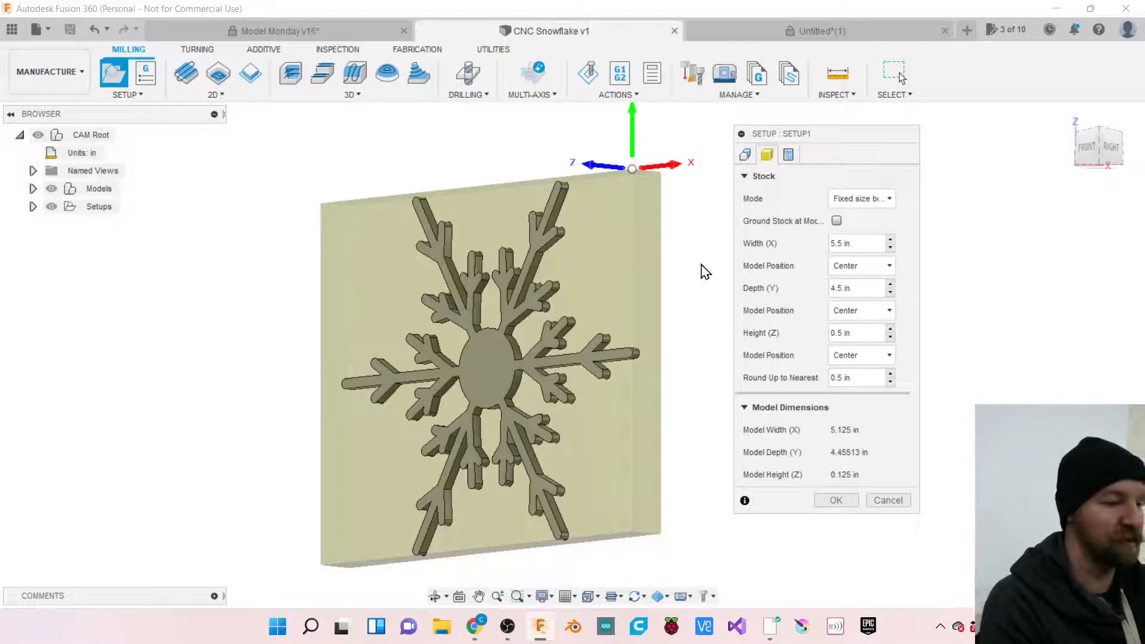
Set the fixed stock box to 7 in wide (X), 5 in deep (Y) and 0.125 in high (Z), and finish the setup.
{"action": "left_click", "coordinate": [1095, 156]}
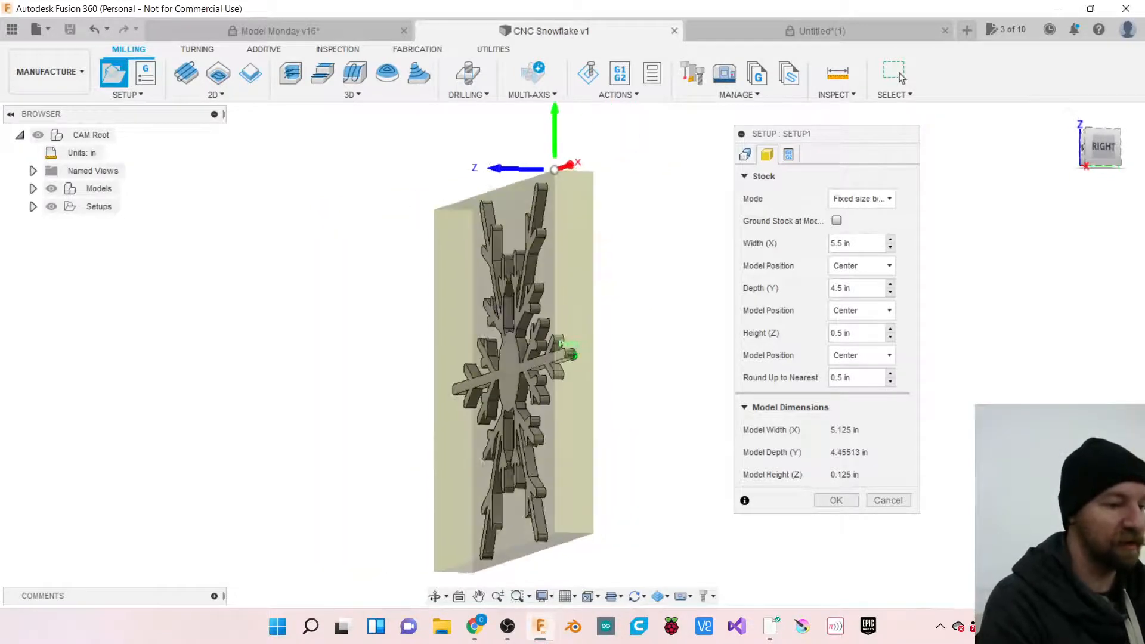
{"action": "left_click_drag", "start_coordinate": [1097, 156], "coordinate": [1132, 145]}
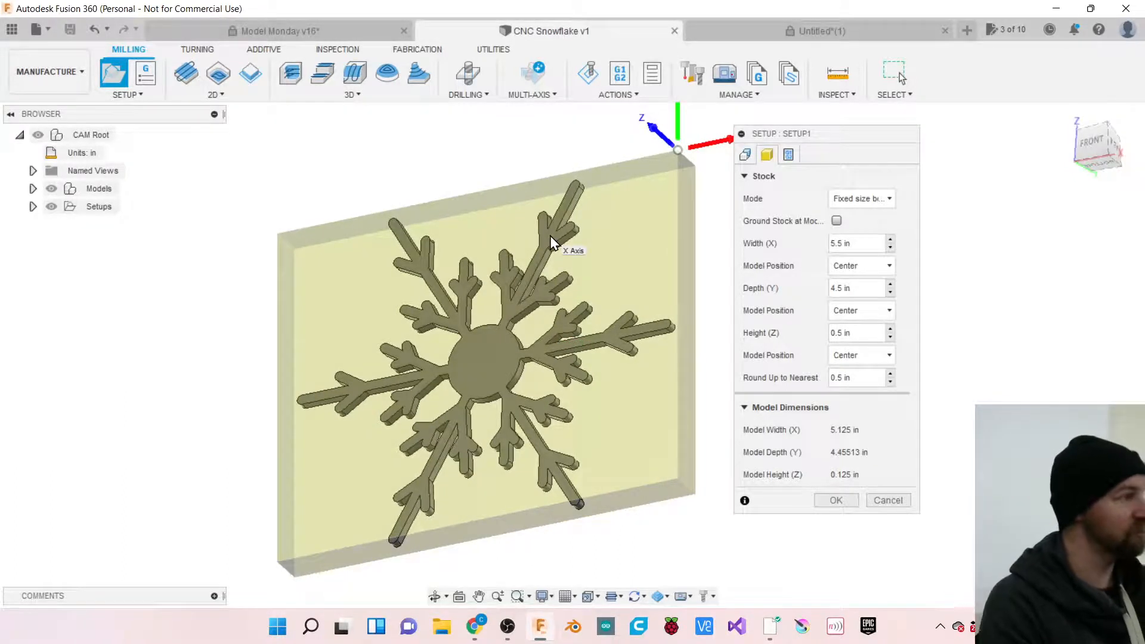
{"action": "left_click", "coordinate": [863, 244]}
{"action": "left_click_drag", "start_coordinate": [864, 244], "coordinate": [807, 246]}
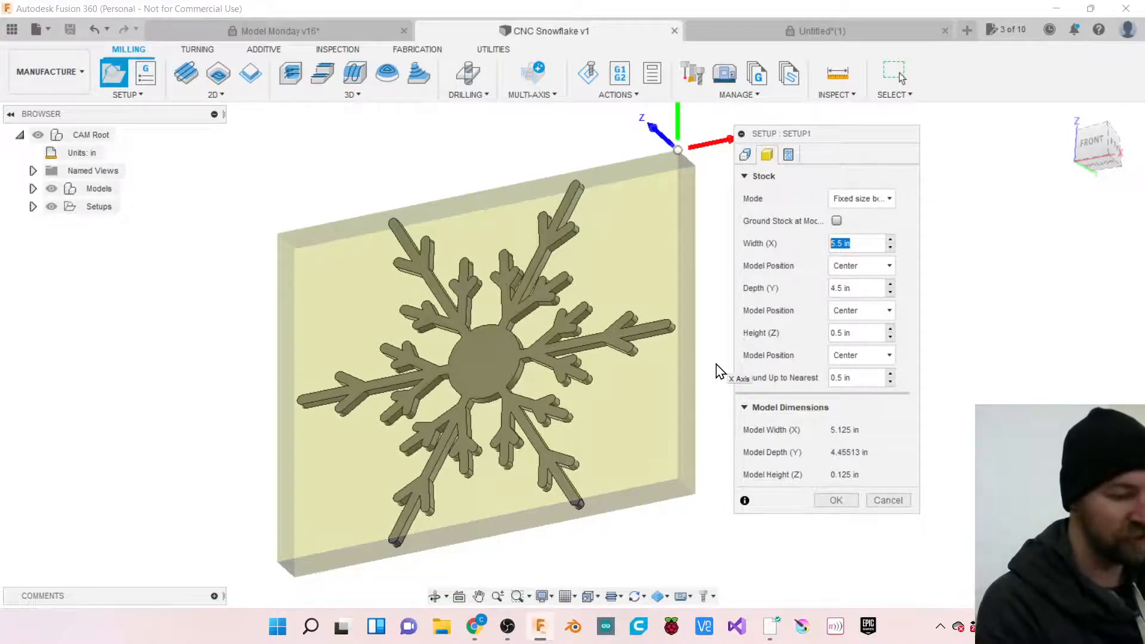
{"action": "type", "text": "7"}
{"action": "key", "text": "Tab"}
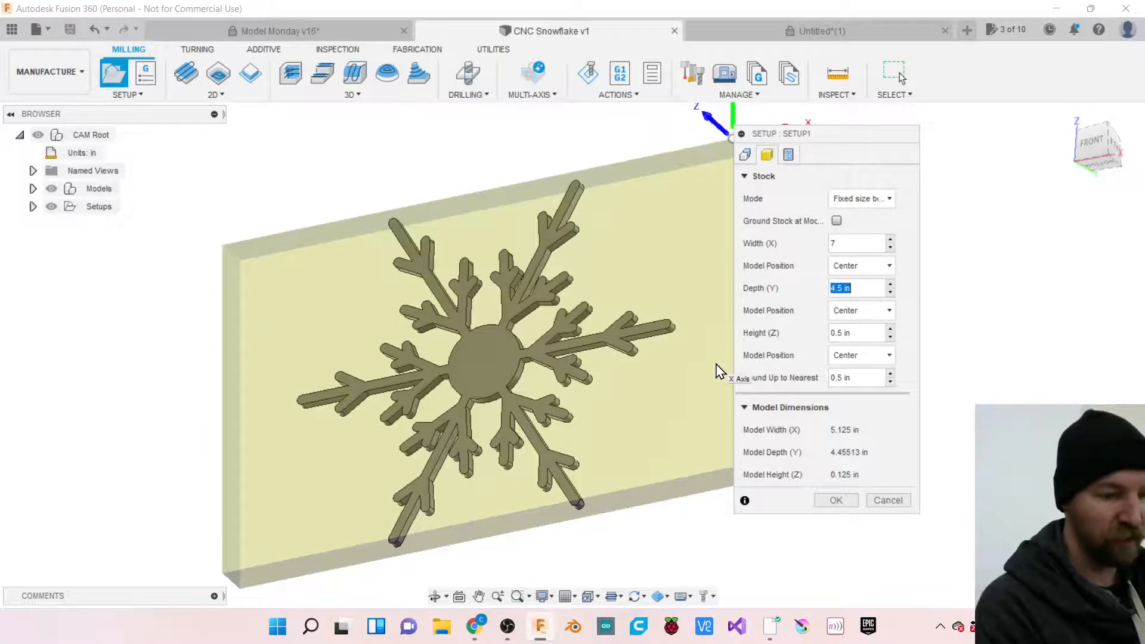
{"action": "type", "text": "5"}
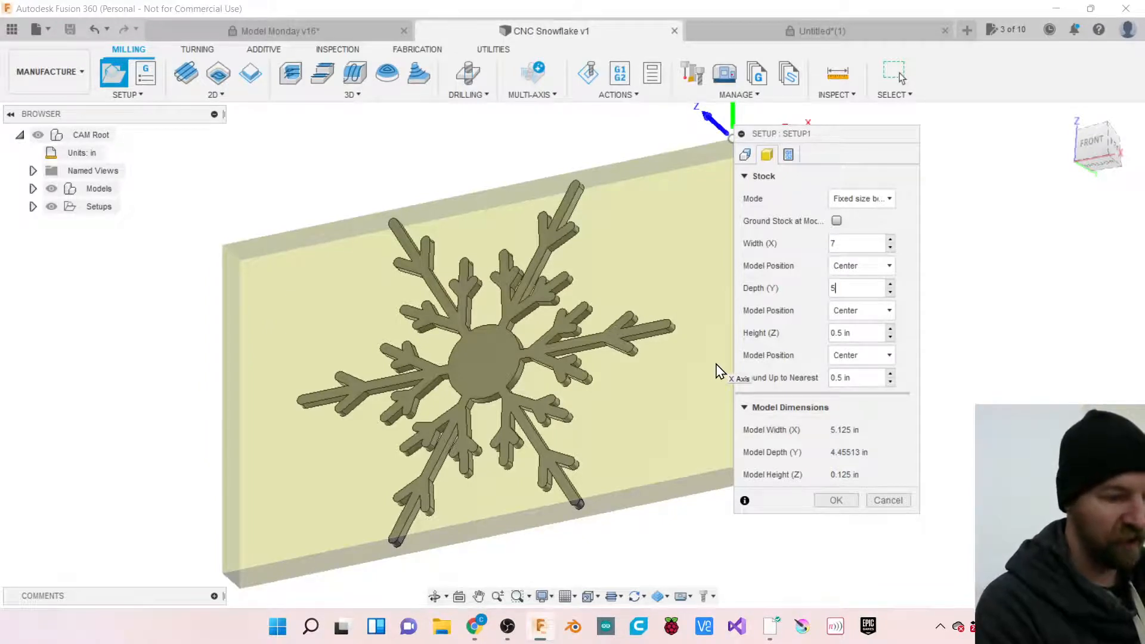
{"action": "key", "text": "Tab"}
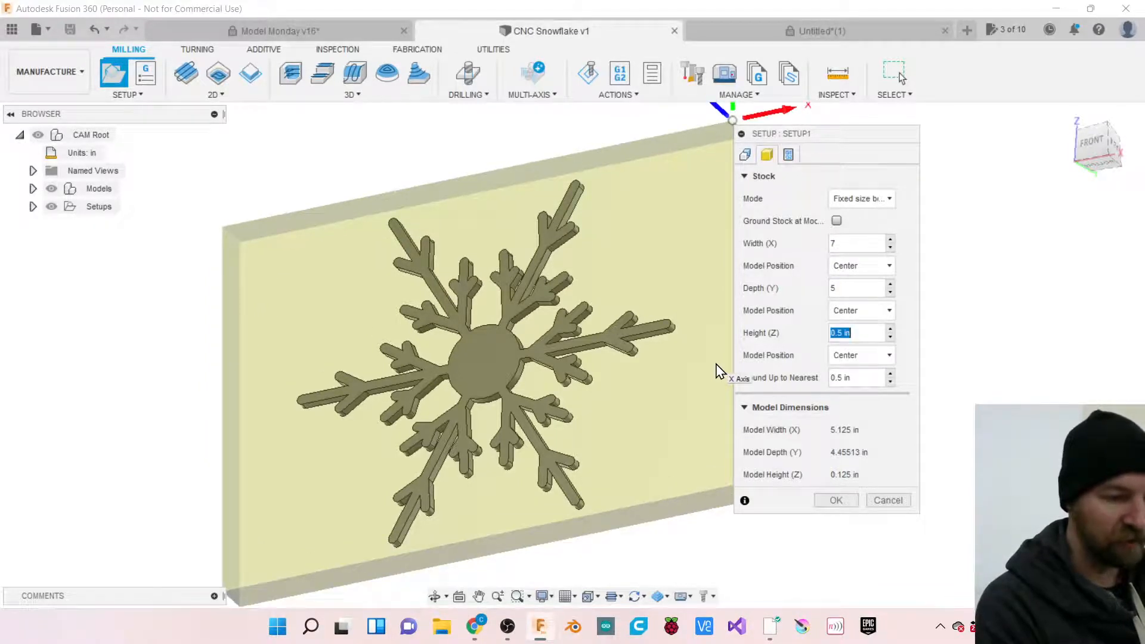
{"action": "type", "text": ".125"}
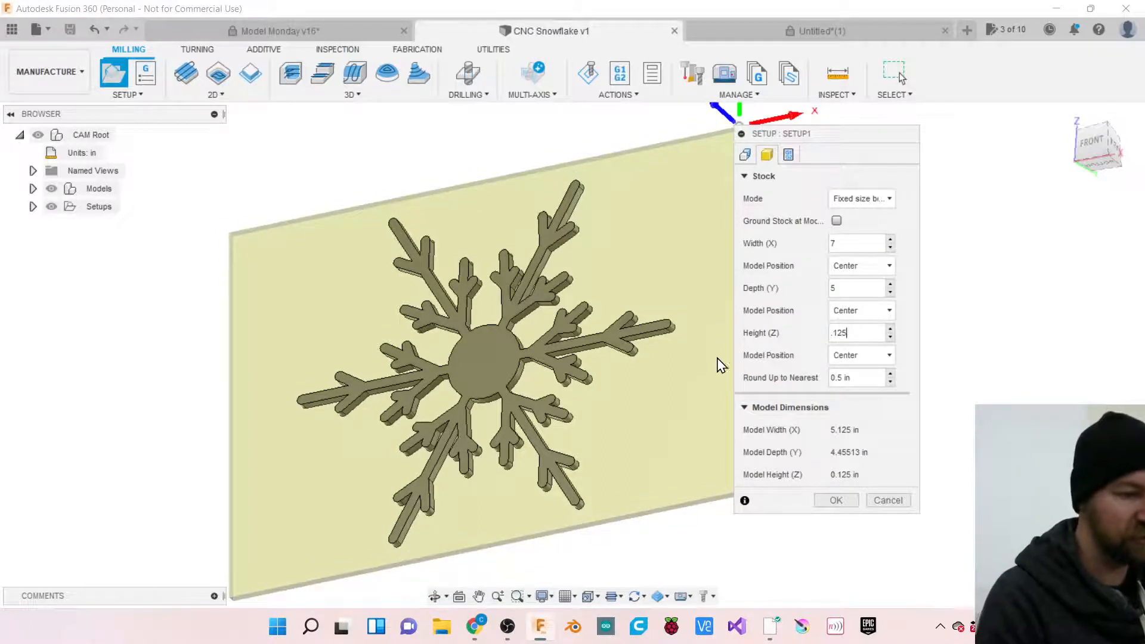
{"action": "scroll", "coordinate": [205, 279], "scroll_direction": "down", "scroll_amount": 2}
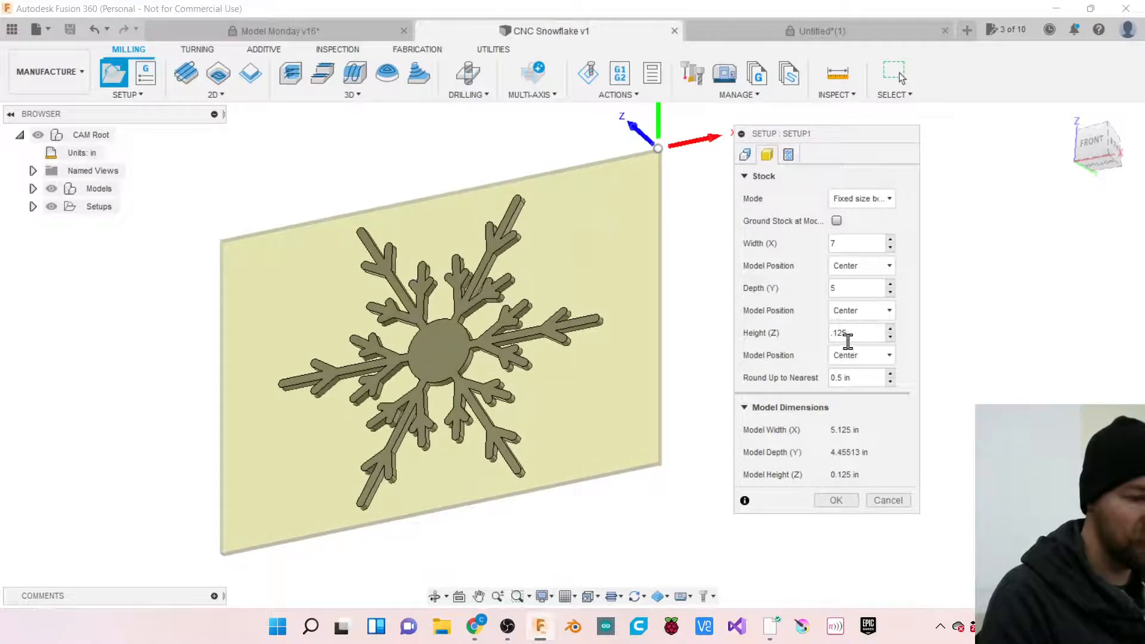
{"action": "mouse_move", "coordinate": [1095, 148]}
{"action": "left_mouse_down"}
{"action": "mouse_move", "coordinate": [1022, 158]}
{"action": "mouse_move", "coordinate": [1069, 147]}
{"action": "left_mouse_up"}
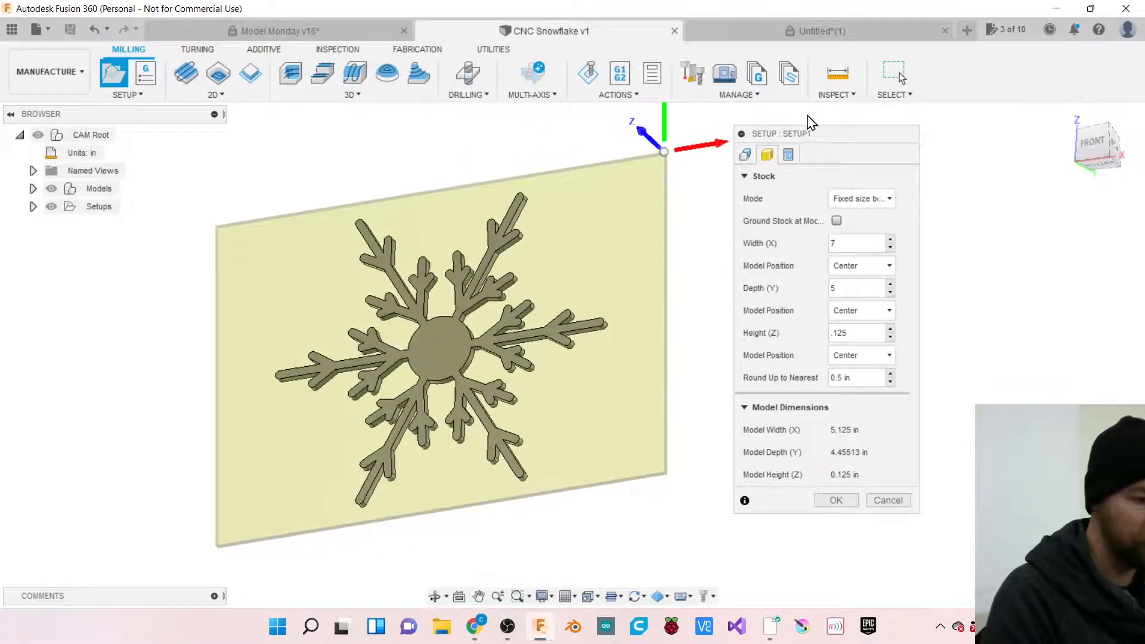
{"action": "left_click_drag", "start_coordinate": [801, 141], "coordinate": [851, 162]}
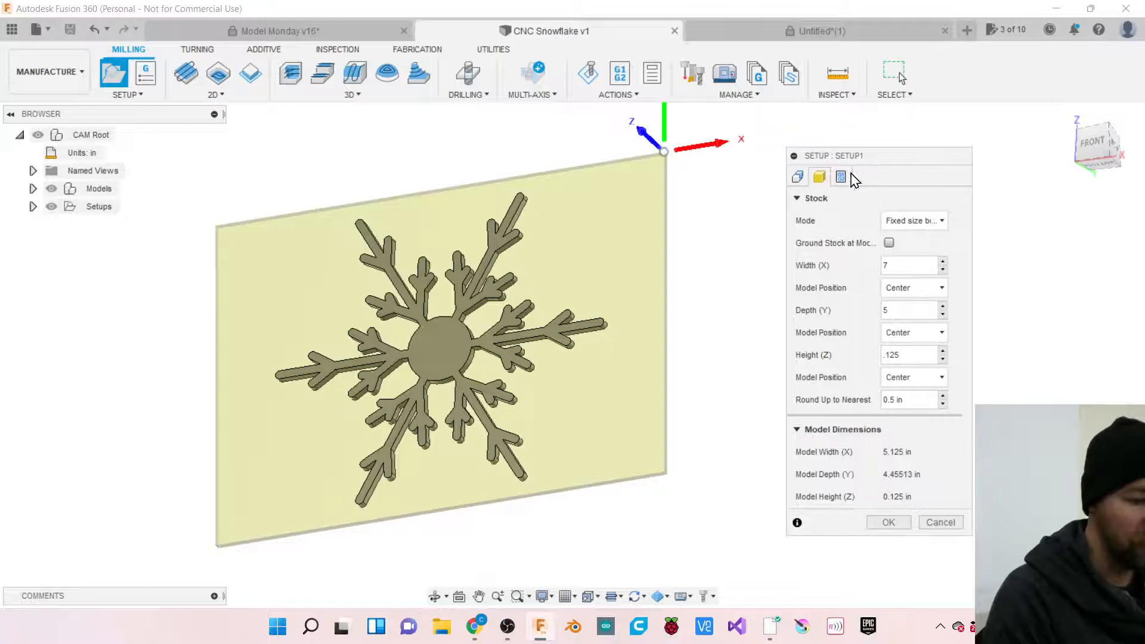
{"action": "left_click", "coordinate": [888, 523]}
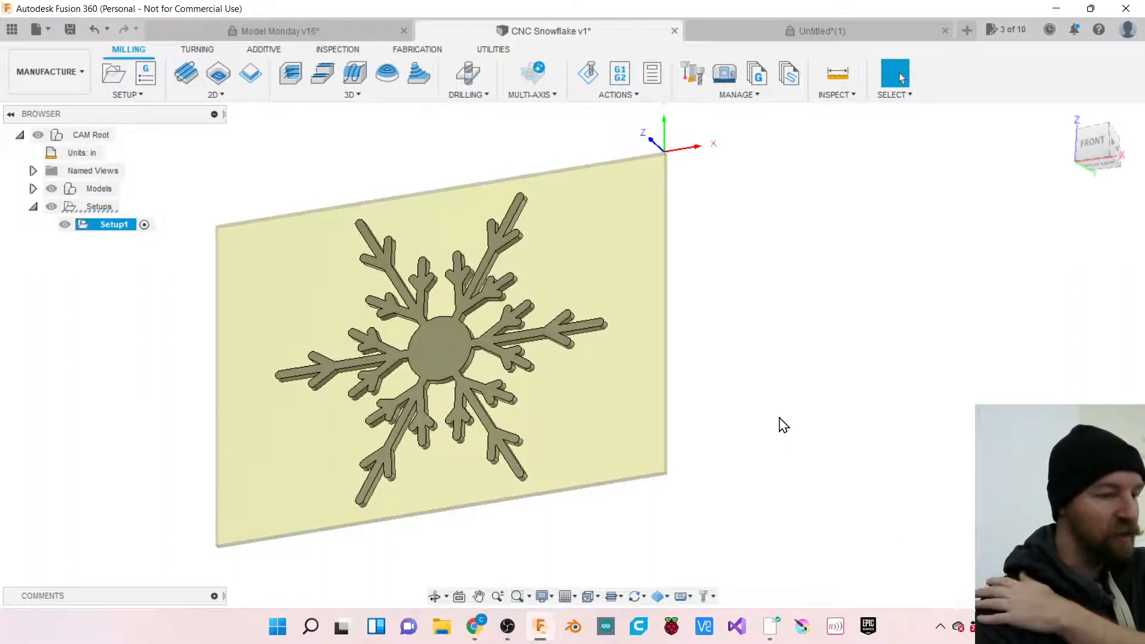
Start a 2D Contour toolpath in Setup1 for the snowflake, keeping its settings clear of the model.
{"action": "scroll", "coordinate": [251, 354], "scroll_direction": "up", "scroll_amount": 3}
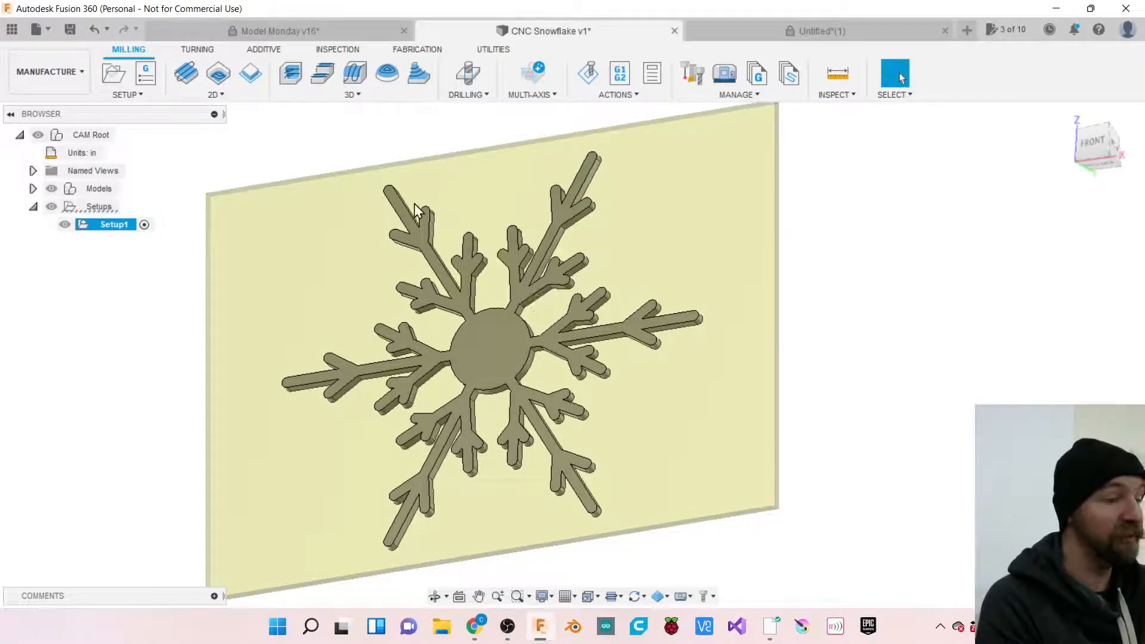
{"action": "left_click", "coordinate": [216, 95]}
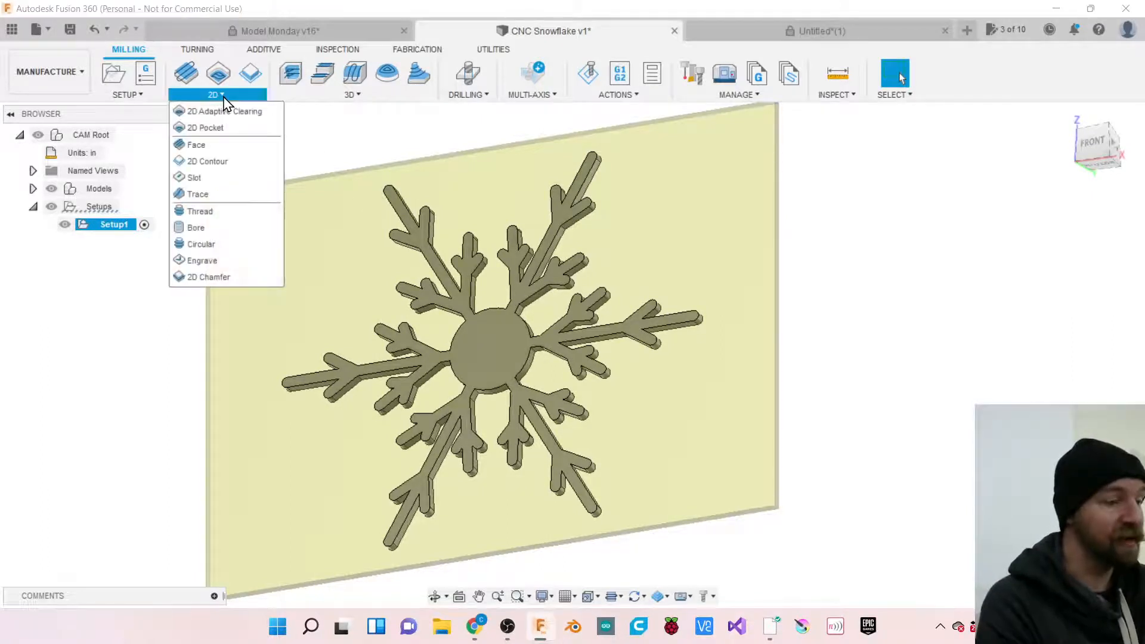
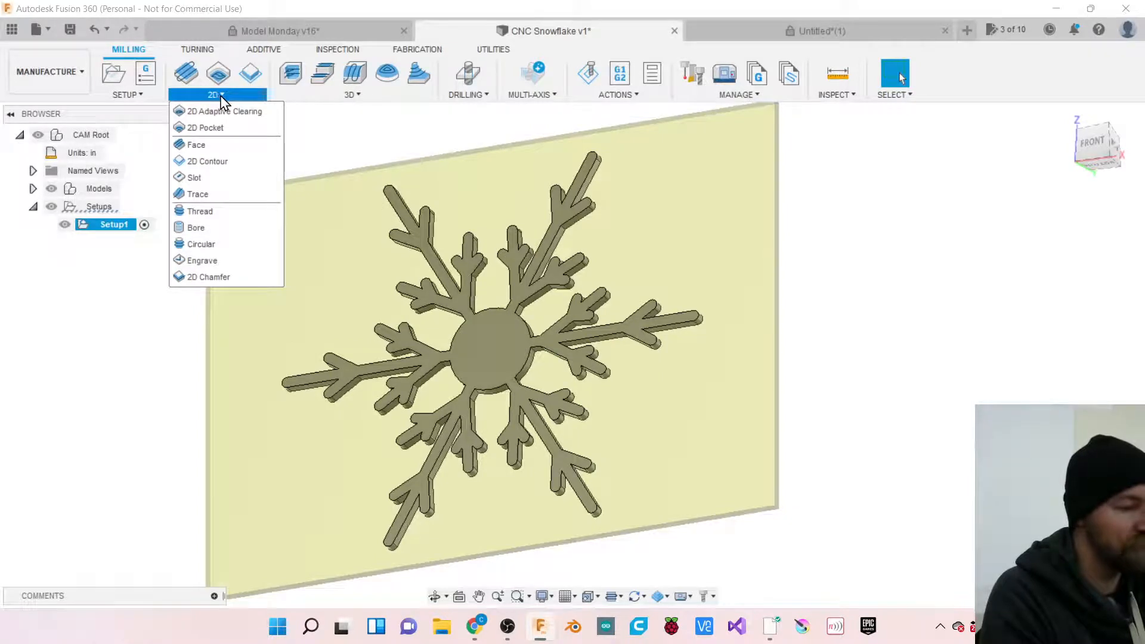
{"action": "mouse_move", "coordinate": [322, 96]}
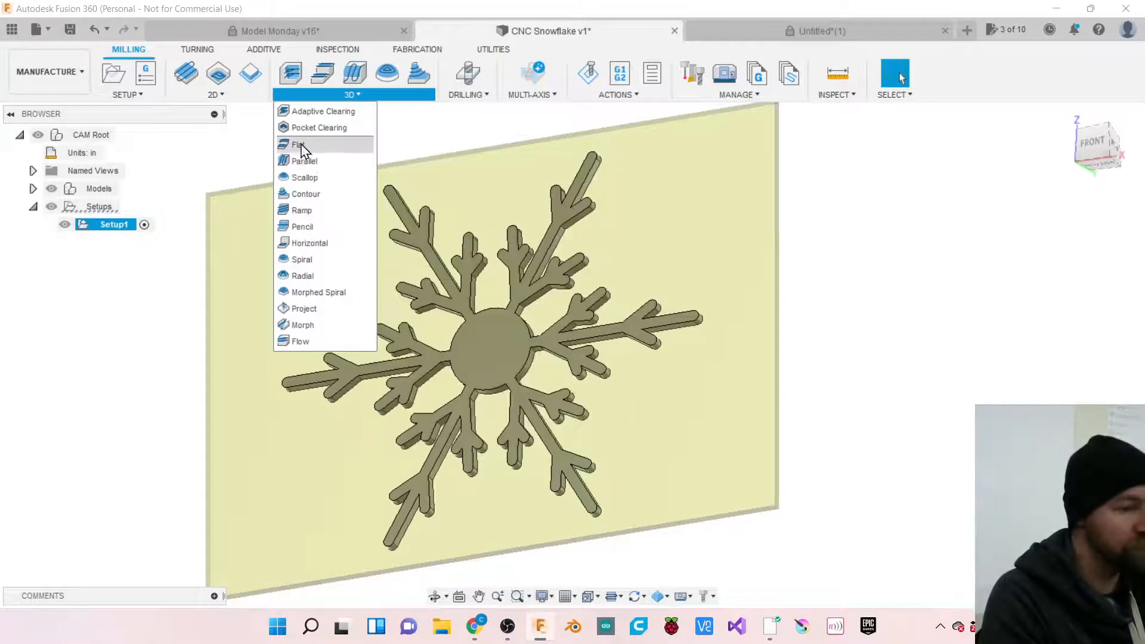
{"action": "mouse_move", "coordinate": [254, 97]}
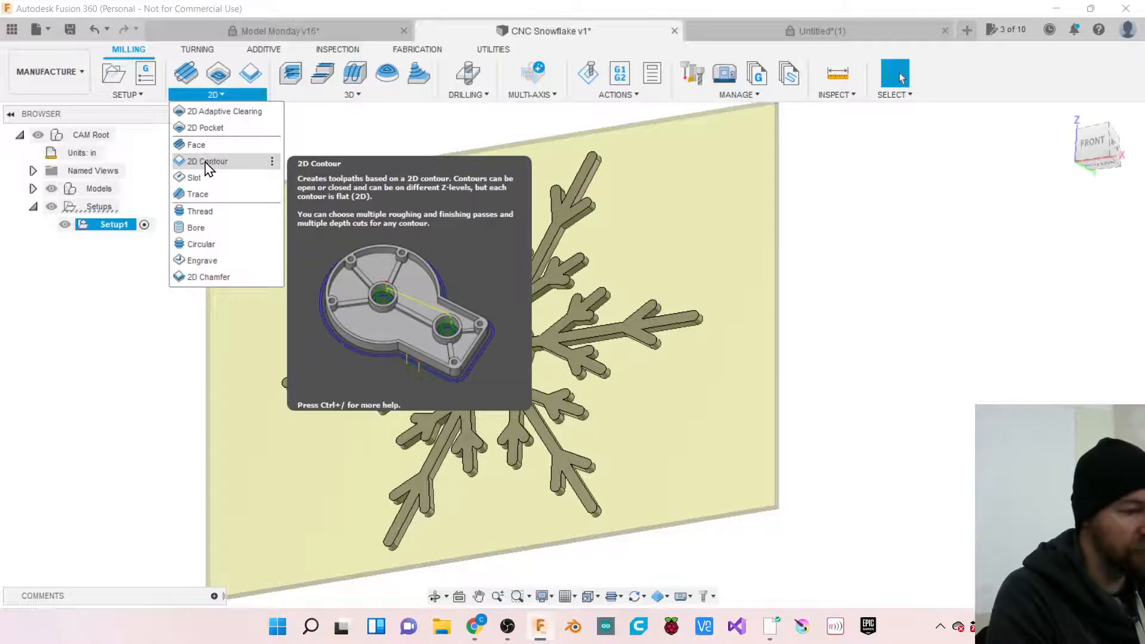
{"action": "left_click", "coordinate": [206, 165]}
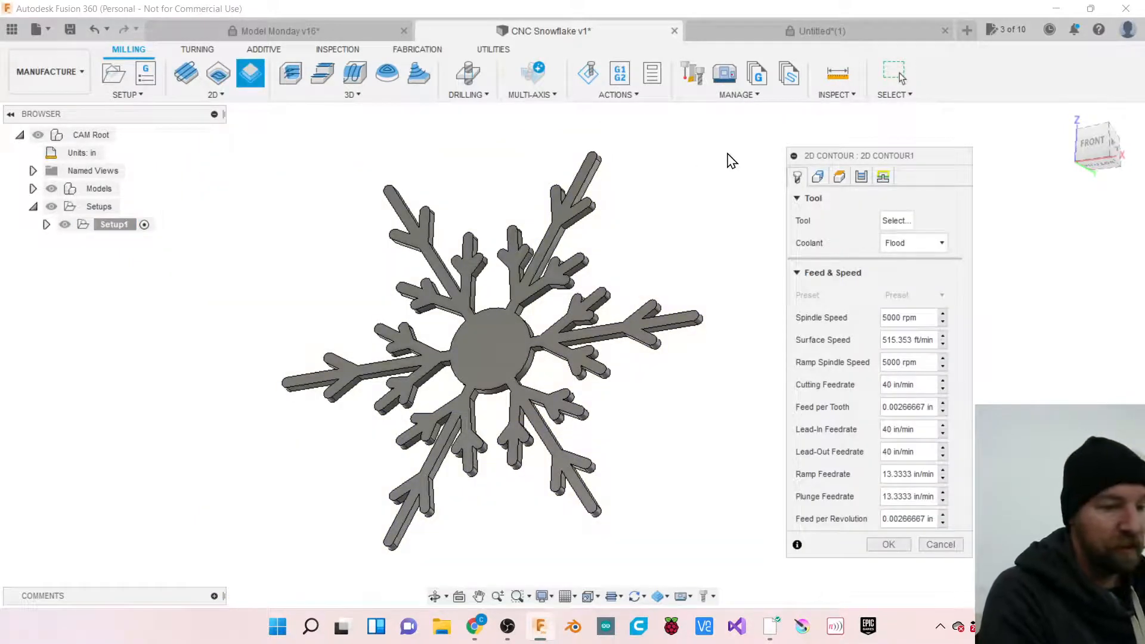
{"action": "left_click_drag", "start_coordinate": [838, 157], "coordinate": [786, 157]}
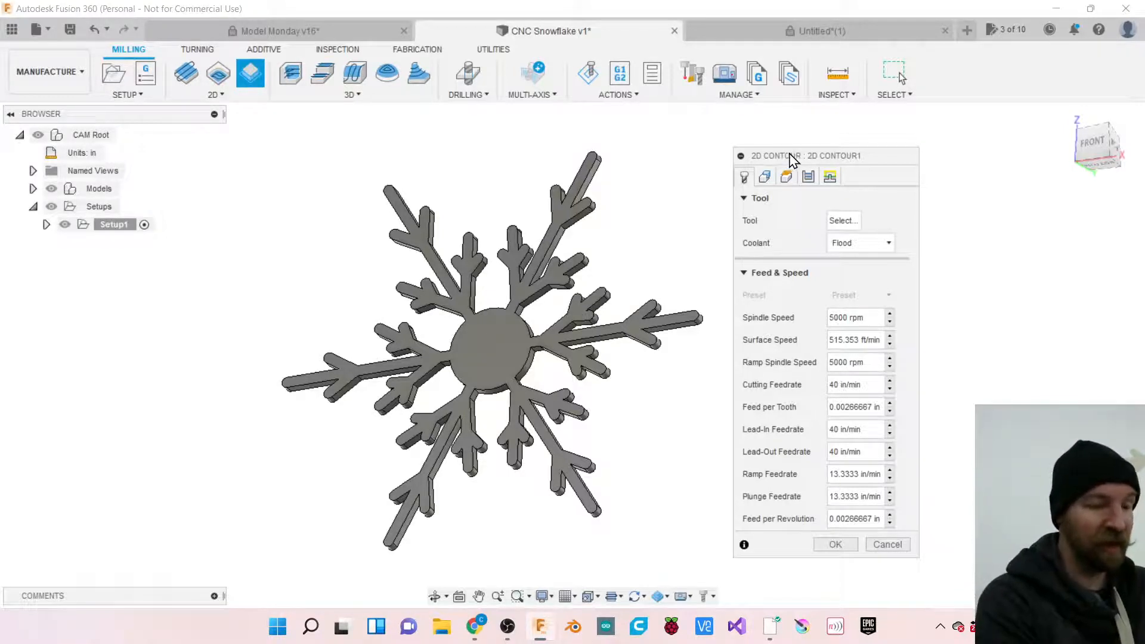
{"action": "mouse_move", "coordinate": [789, 158]}
{"action": "left_mouse_down"}
{"action": "mouse_move", "coordinate": [767, 158]}
{"action": "mouse_move", "coordinate": [783, 156]}
{"action": "left_mouse_up"}
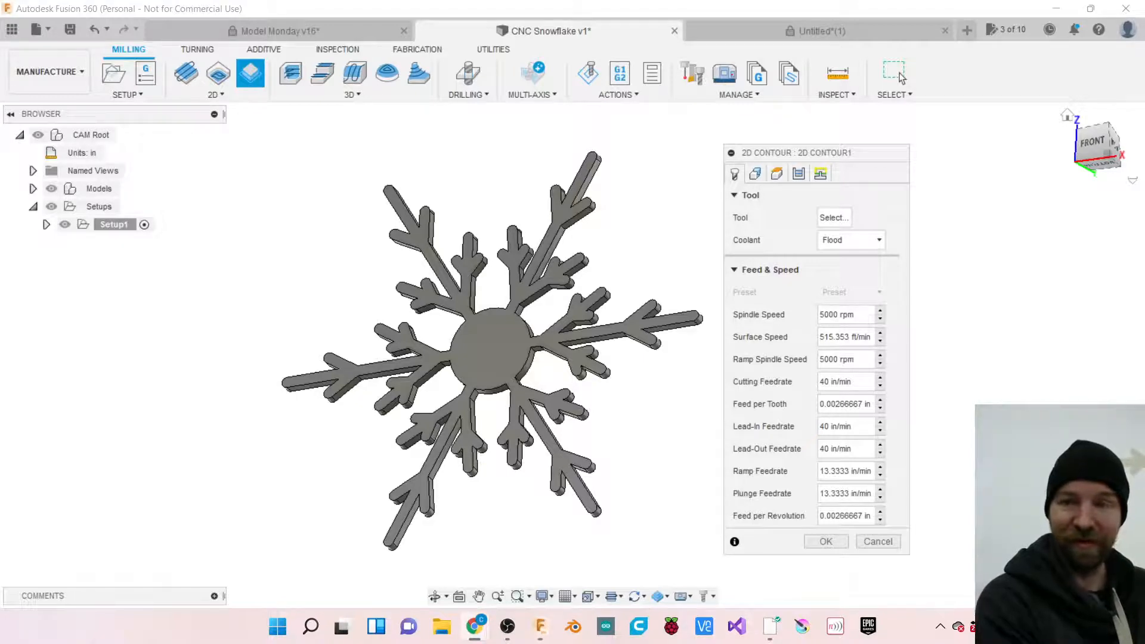
Switch to Chrome and view the spindle speed calculator on CNC Cookbook's feed rate calculator page.
{"action": "left_click_drag", "start_coordinate": [1144, 86], "coordinate": [855, 72]}
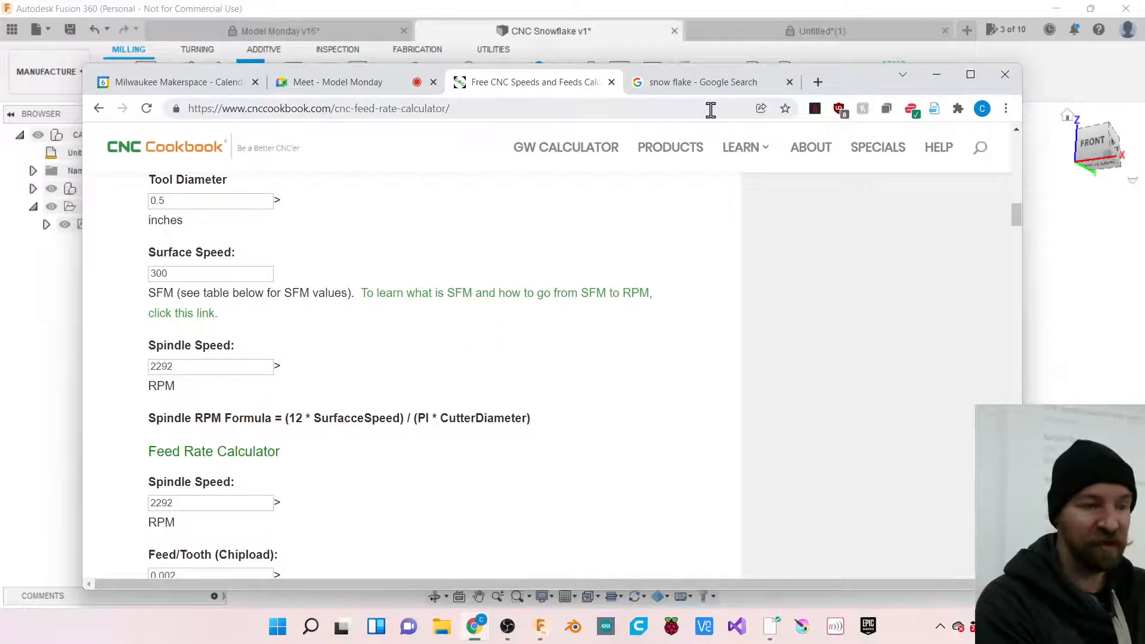
{"action": "scroll", "coordinate": [550, 285], "scroll_direction": "up", "scroll_amount": 1}
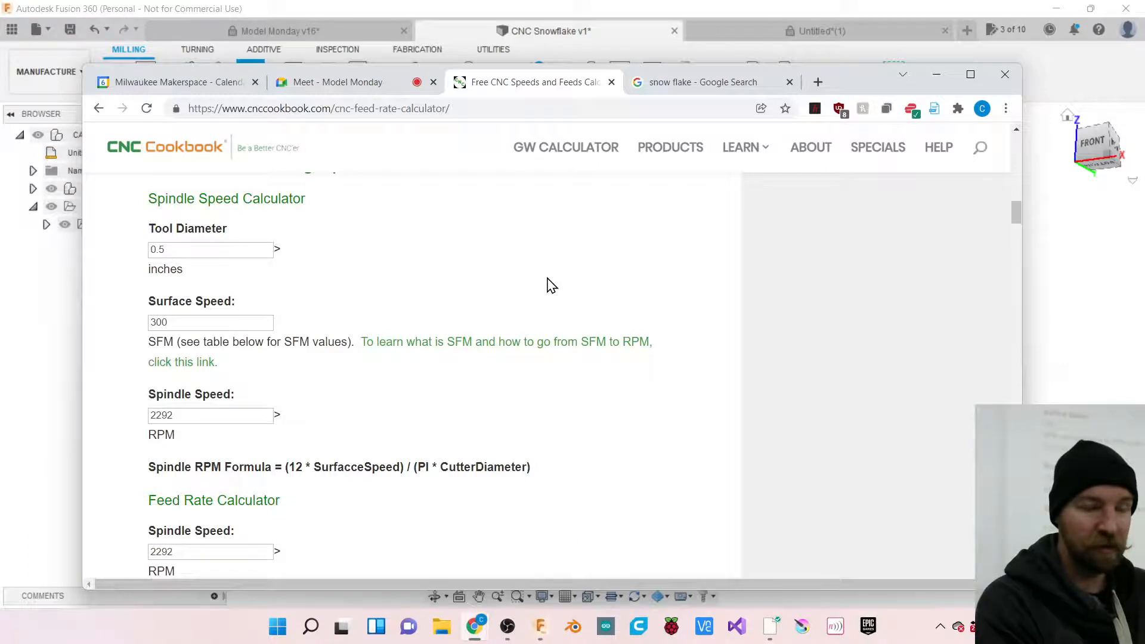
{"action": "scroll", "coordinate": [549, 285], "scroll_direction": "up", "scroll_amount": 1}
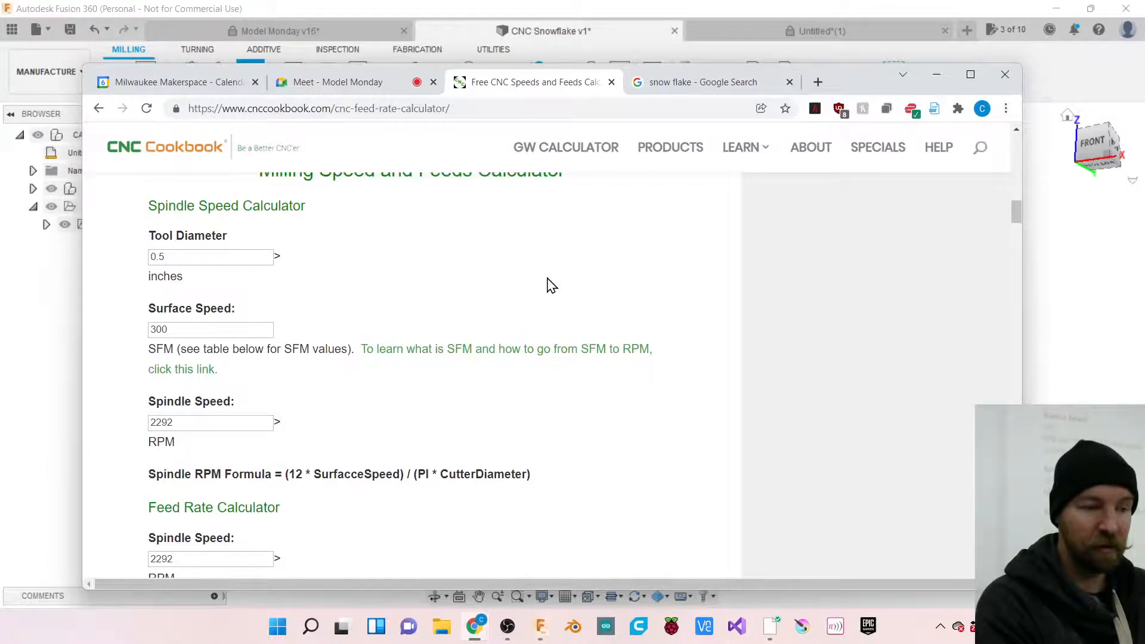
Search the web for "machinest handbook" and browse Amazon's book listings for machinist handbooks.
{"action": "left_click", "coordinate": [692, 82]}
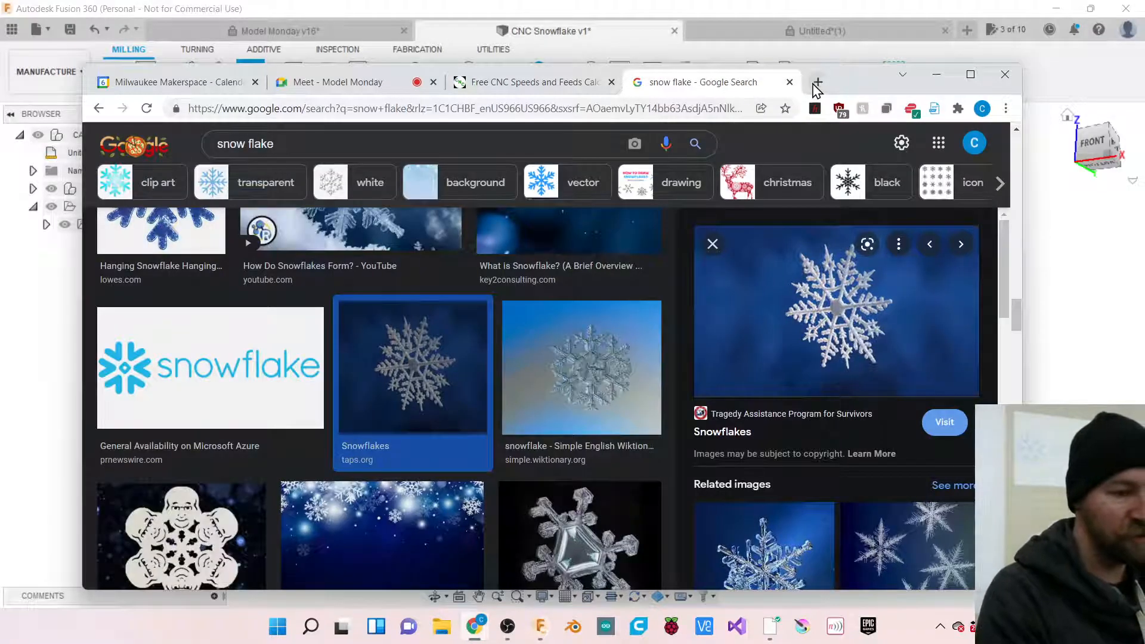
{"action": "left_click", "coordinate": [818, 82]}
{"action": "type", "text": "machine"}
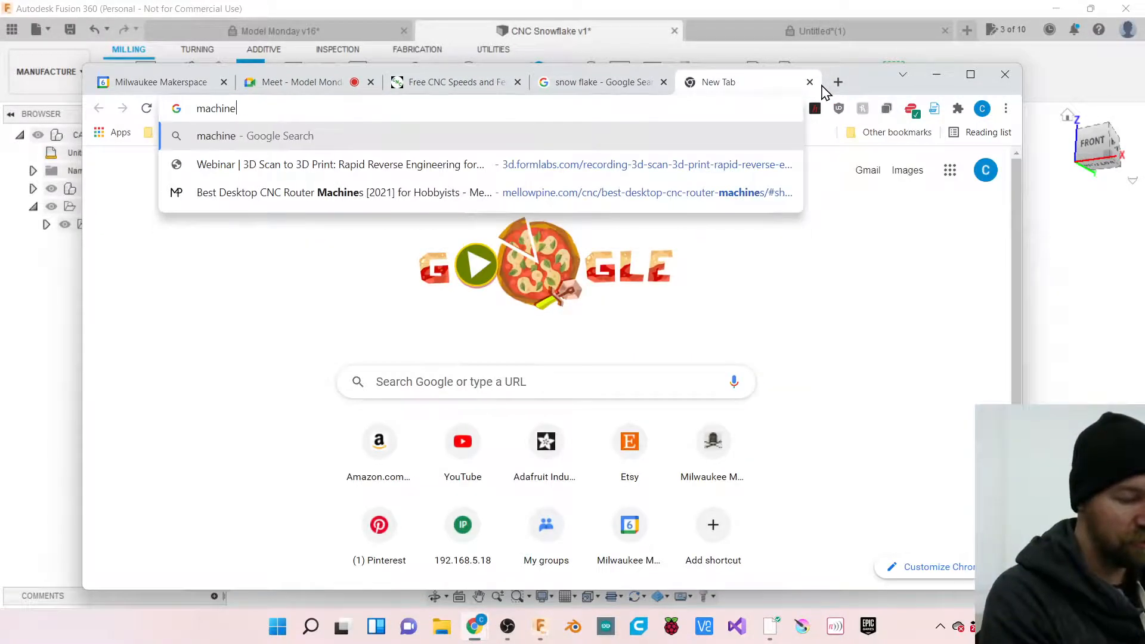
{"action": "type", "text": "st handbook"}
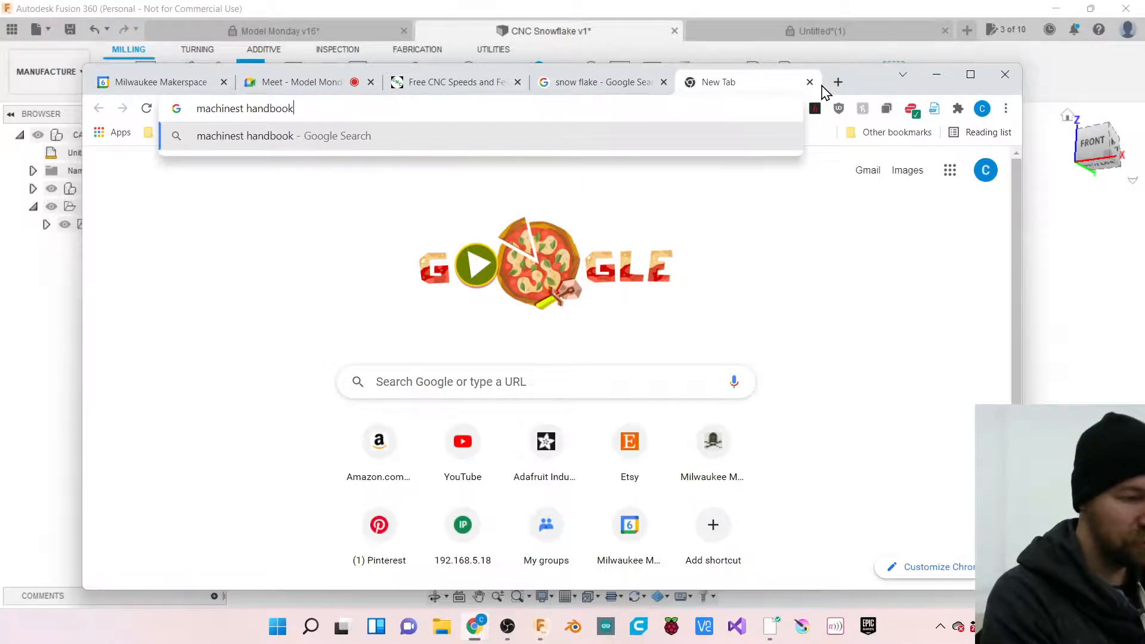
{"action": "key", "text": "Return"}
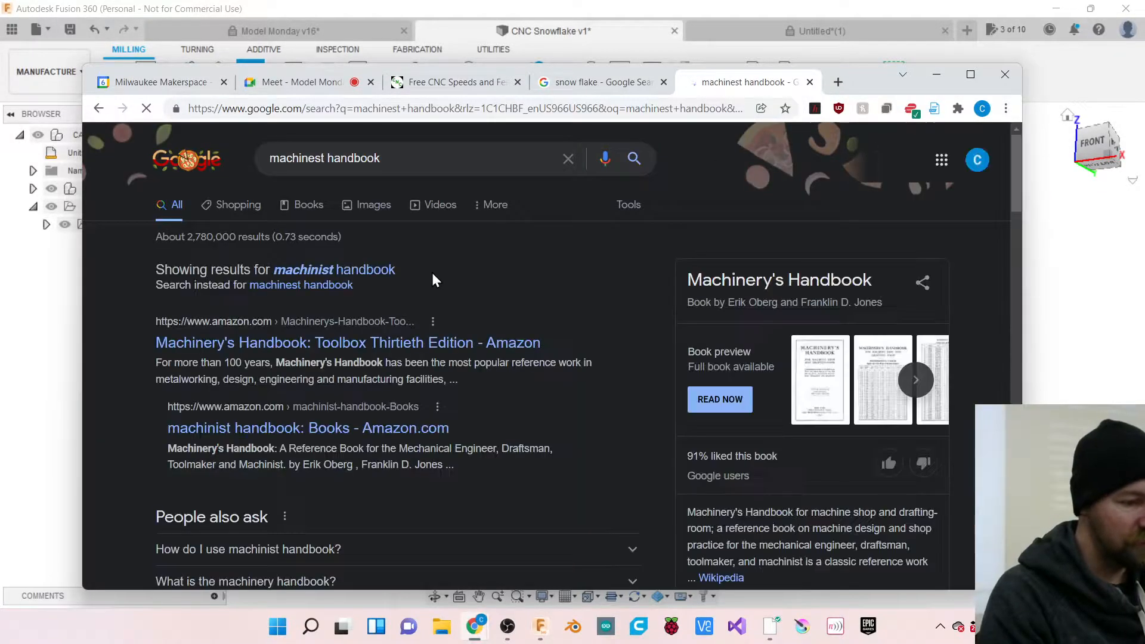
{"action": "scroll", "coordinate": [362, 312], "scroll_direction": "down", "scroll_amount": 1}
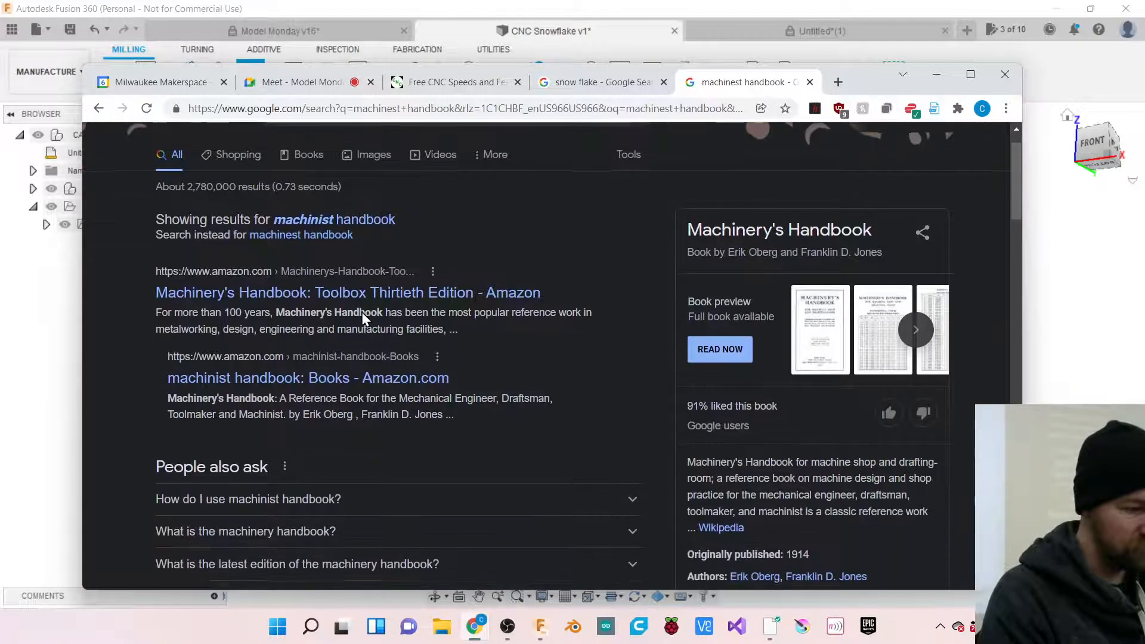
{"action": "left_click", "coordinate": [317, 367]}
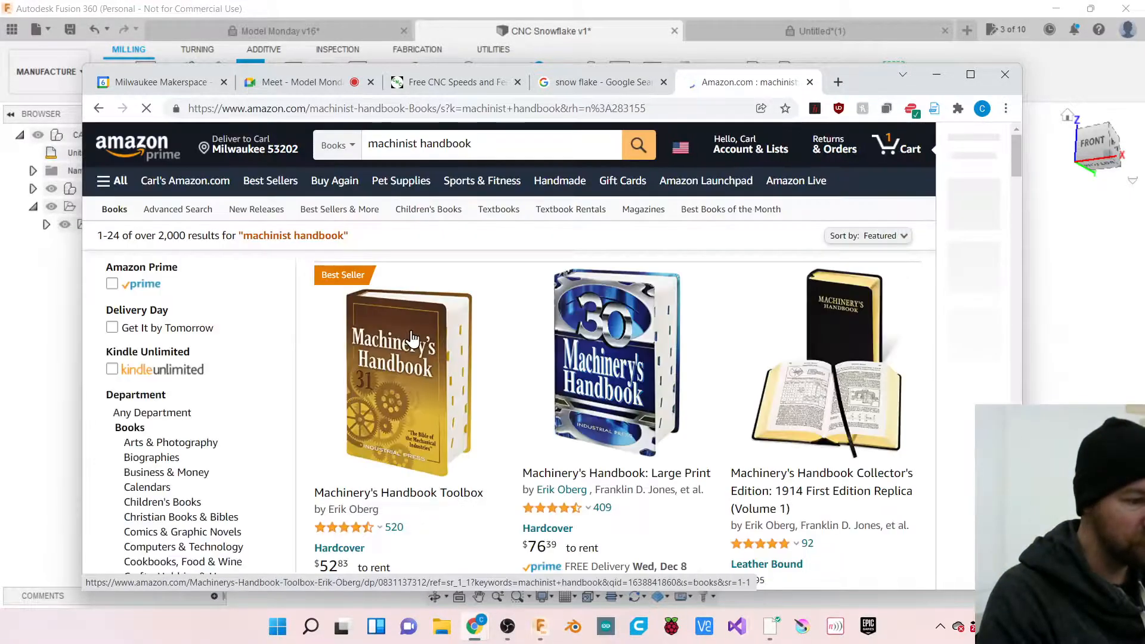
{"action": "scroll", "coordinate": [494, 356], "scroll_direction": "down", "scroll_amount": 2}
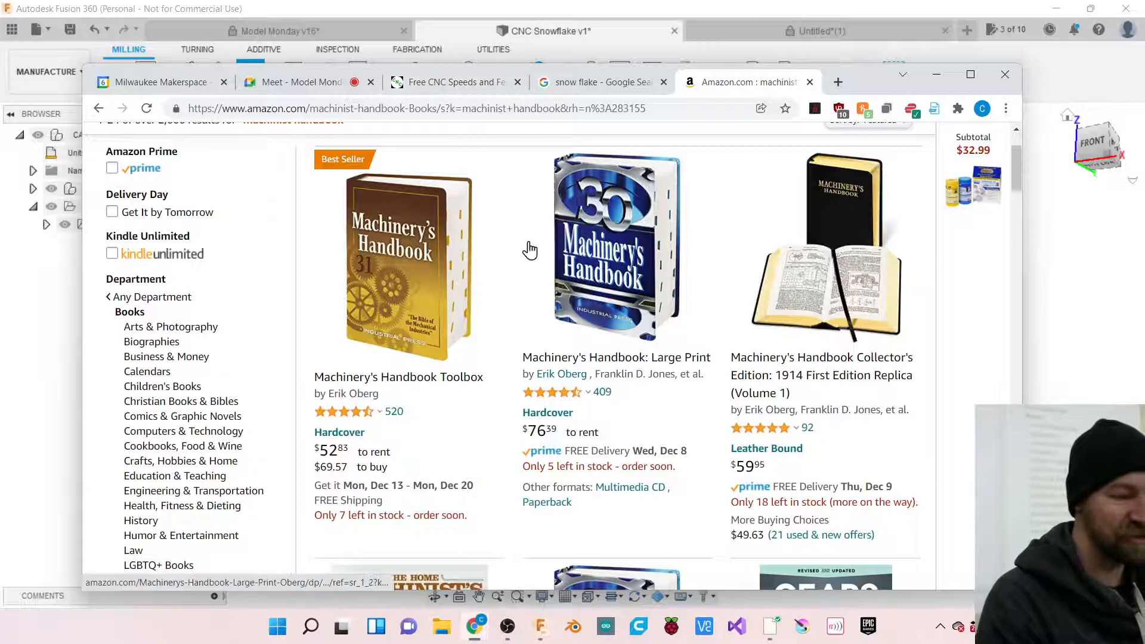
{"action": "scroll", "coordinate": [500, 256], "scroll_direction": "down", "scroll_amount": 2}
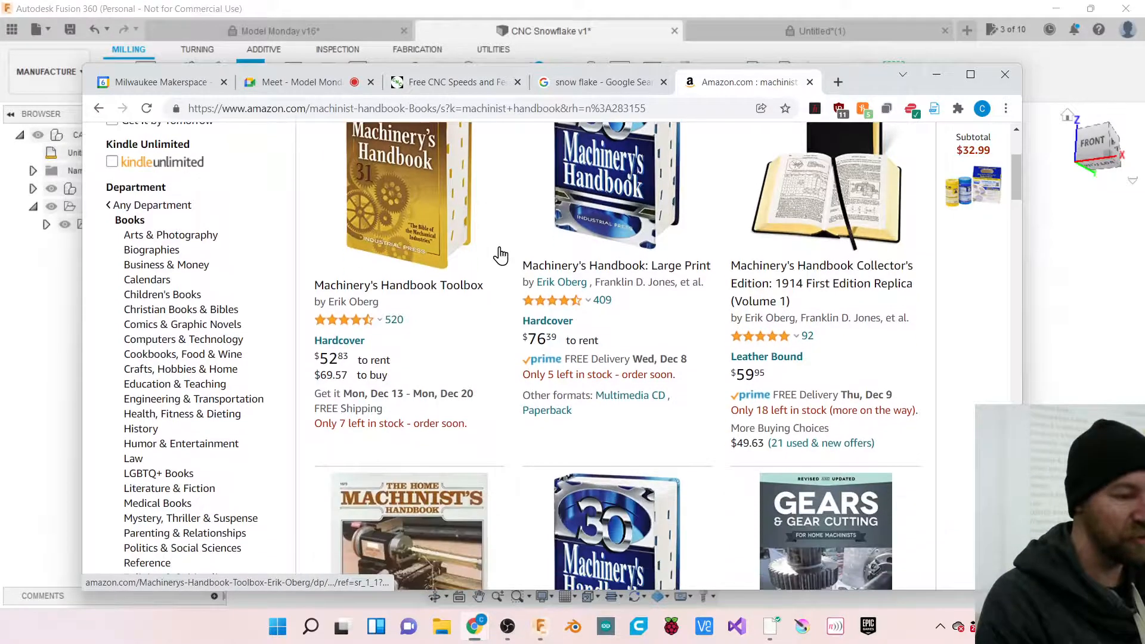
{"action": "scroll", "coordinate": [500, 255], "scroll_direction": "up", "scroll_amount": 3}
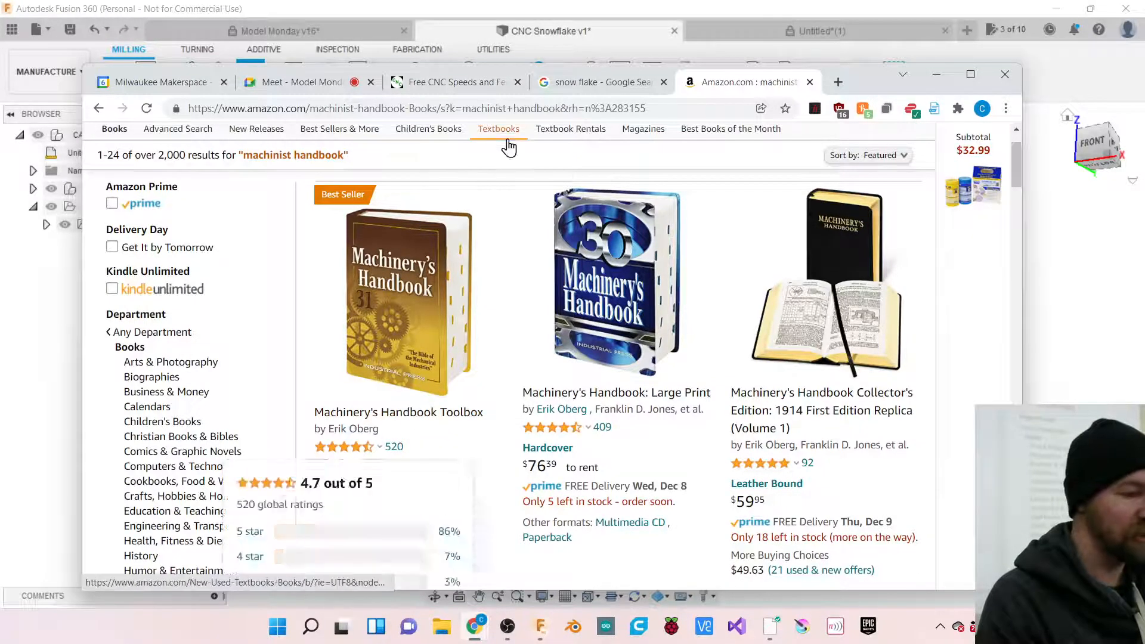
Return to the CNC Cookbook page and review its Milling Speed and Feeds Calculator section.
{"action": "left_click", "coordinate": [471, 87]}
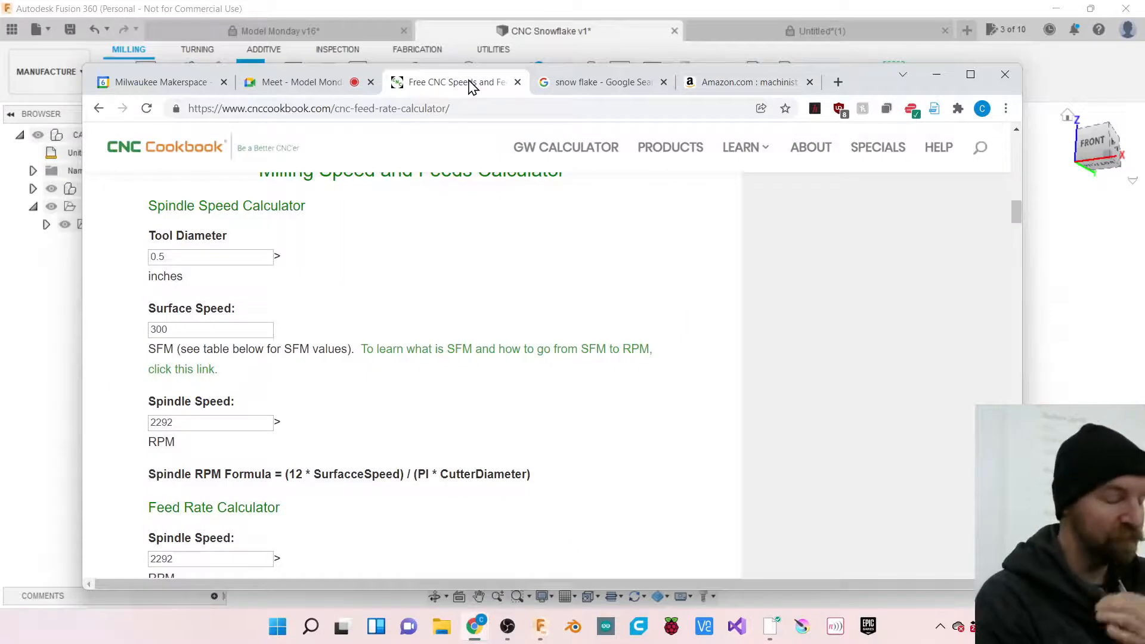
{"action": "scroll", "coordinate": [370, 422], "scroll_direction": "up", "scroll_amount": 2}
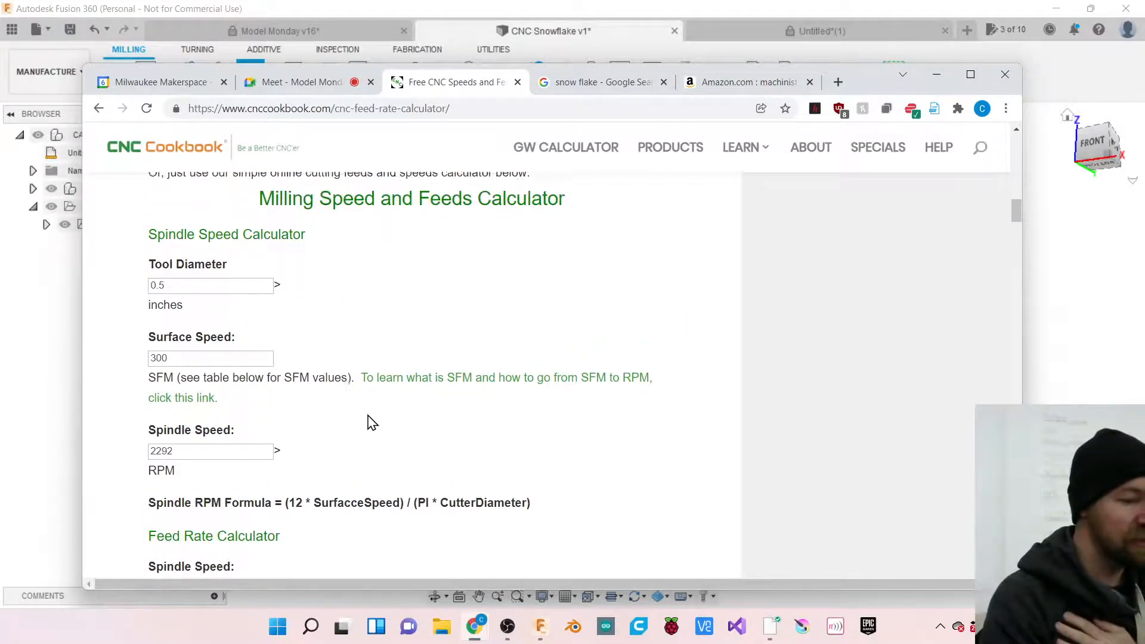
{"action": "scroll", "coordinate": [368, 422], "scroll_direction": "up", "scroll_amount": 2}
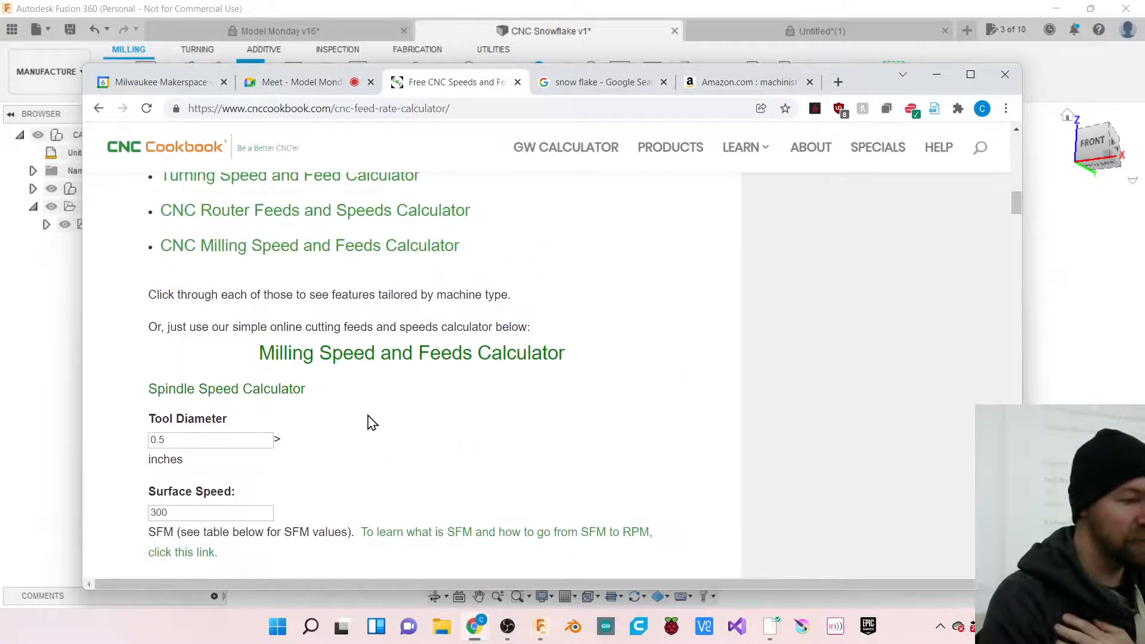
{"action": "scroll", "coordinate": [368, 417], "scroll_direction": "down", "scroll_amount": 2}
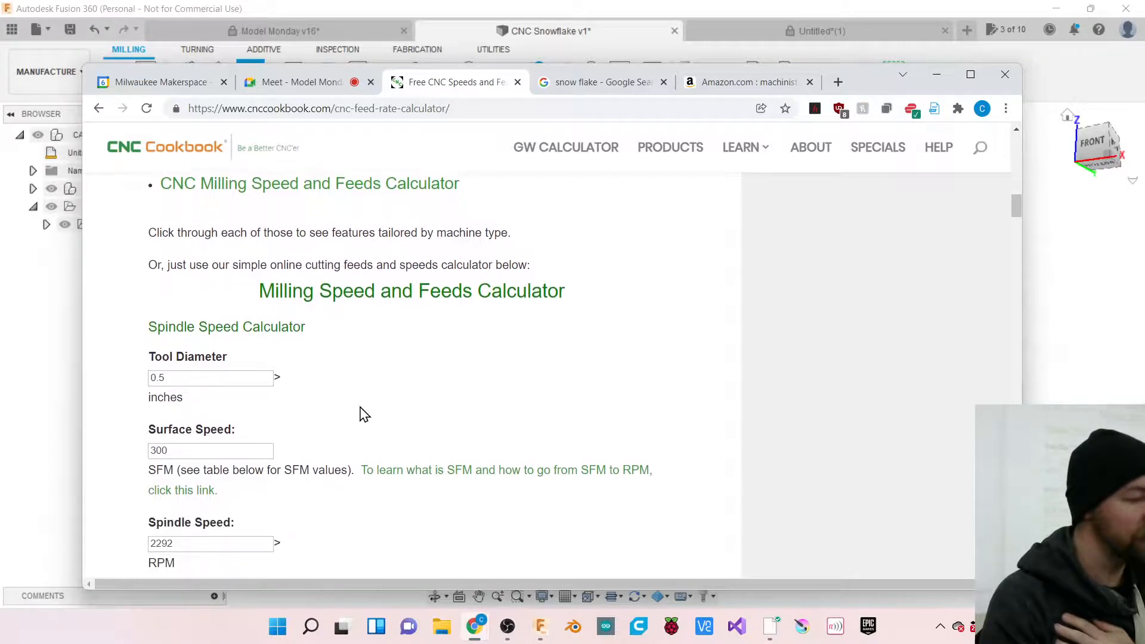
Examine the spindle speed and feed rate calculators, including the tool diameter, surface speed, chipload and flute count fields.
{"action": "scroll", "coordinate": [363, 413], "scroll_direction": "down", "scroll_amount": 2}
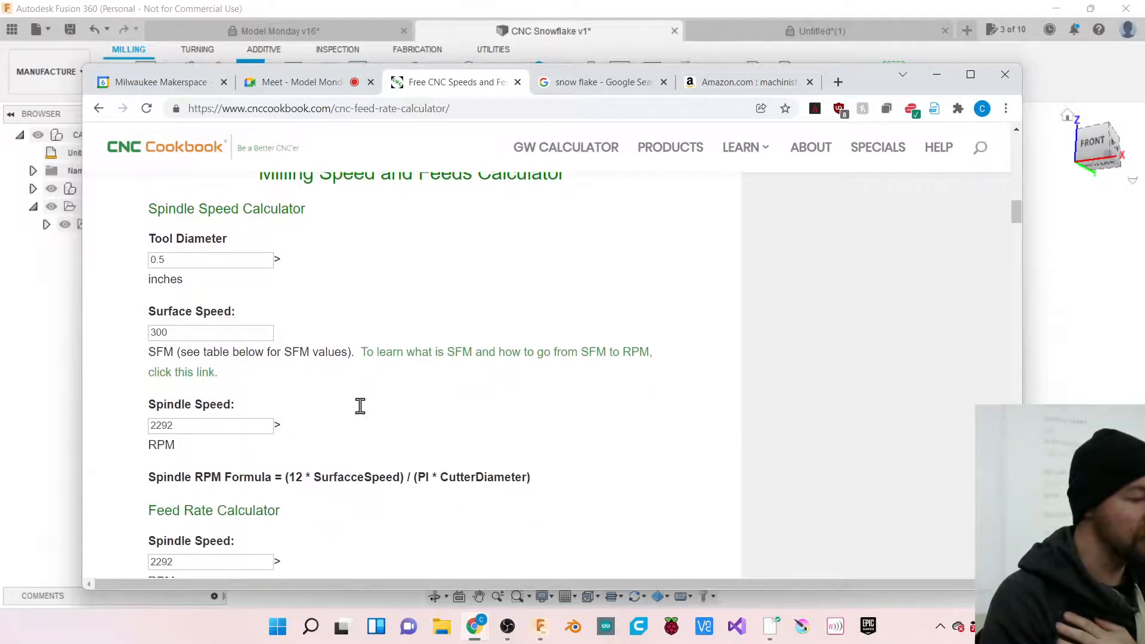
{"action": "scroll", "coordinate": [364, 413], "scroll_direction": "down", "scroll_amount": 3}
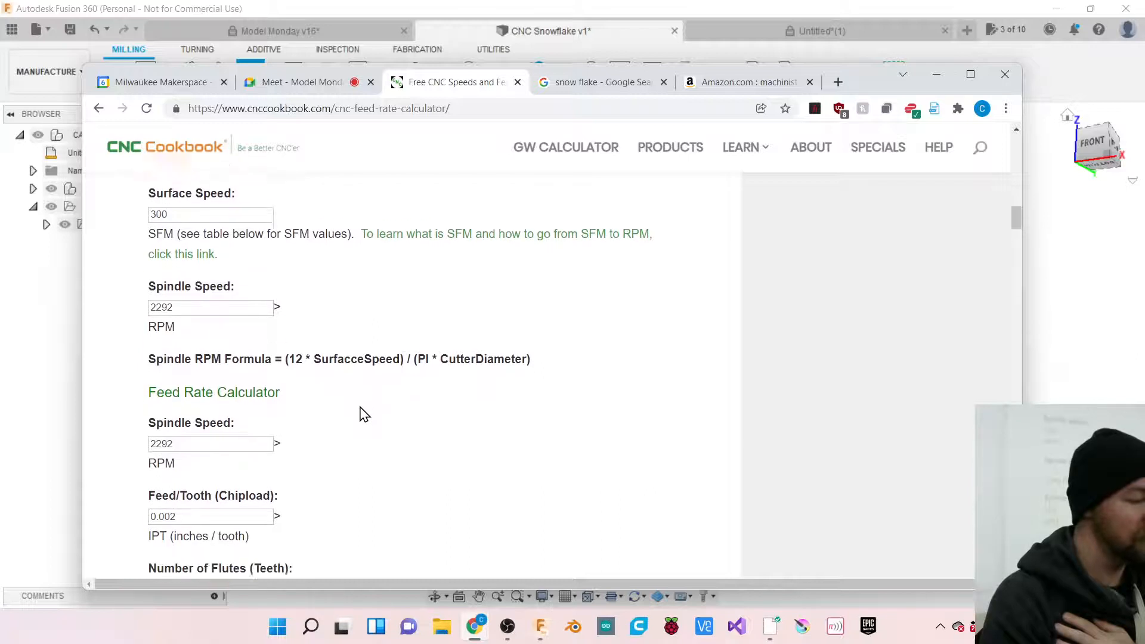
{"action": "scroll", "coordinate": [361, 412], "scroll_direction": "down", "scroll_amount": 2}
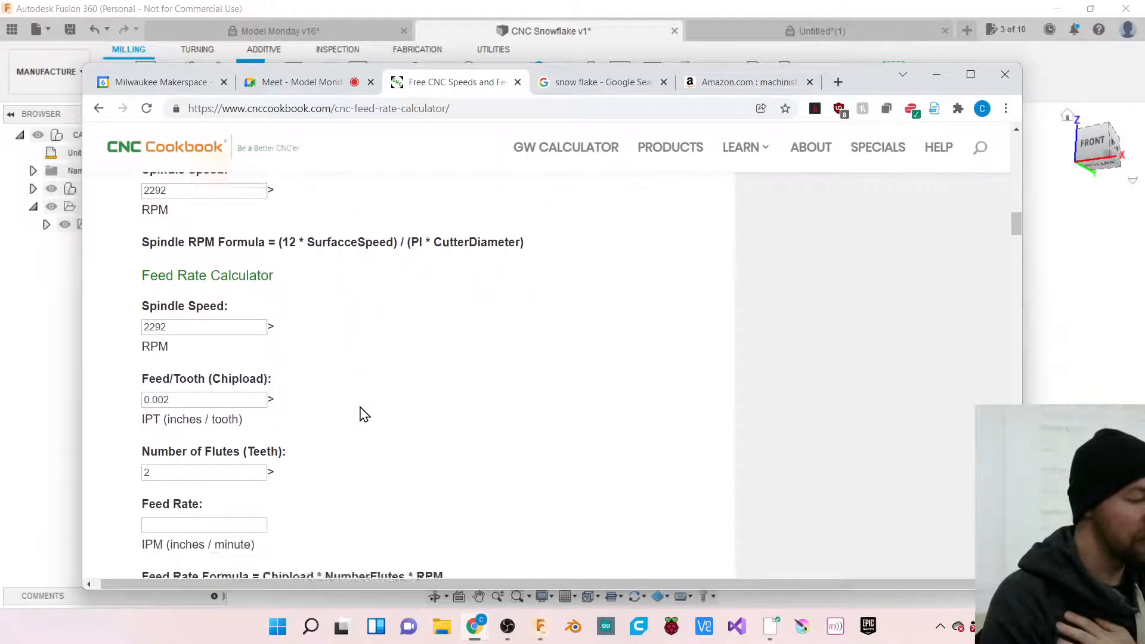
{"action": "left_click", "coordinate": [175, 447]}
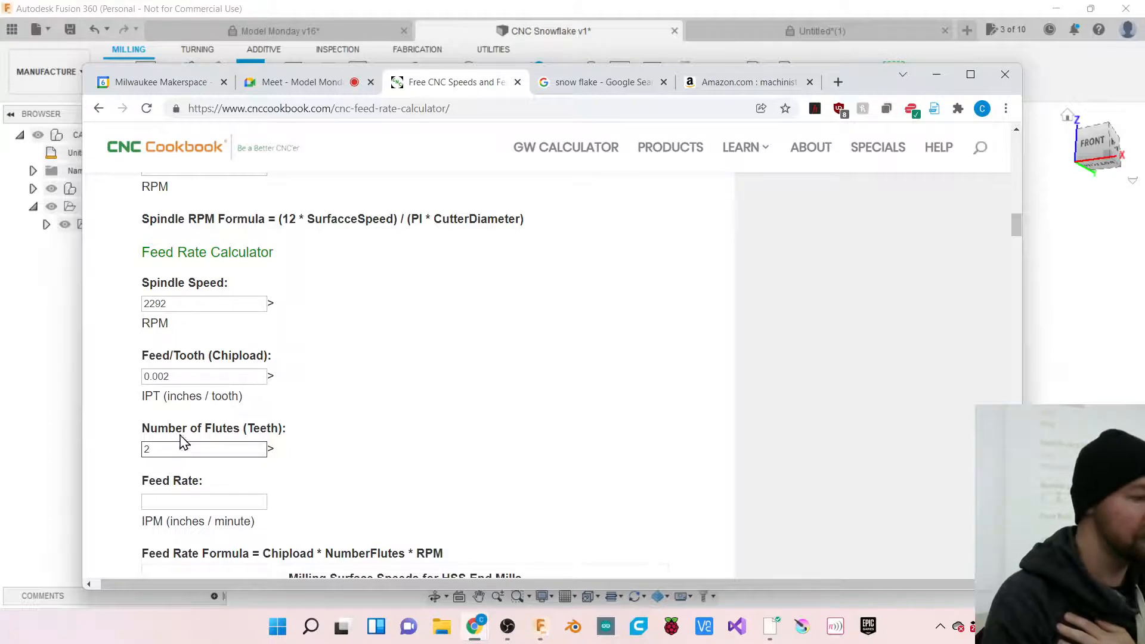
{"action": "scroll", "coordinate": [228, 349], "scroll_direction": "up", "scroll_amount": 1}
{"action": "scroll", "coordinate": [229, 349], "scroll_direction": "up", "scroll_amount": 1}
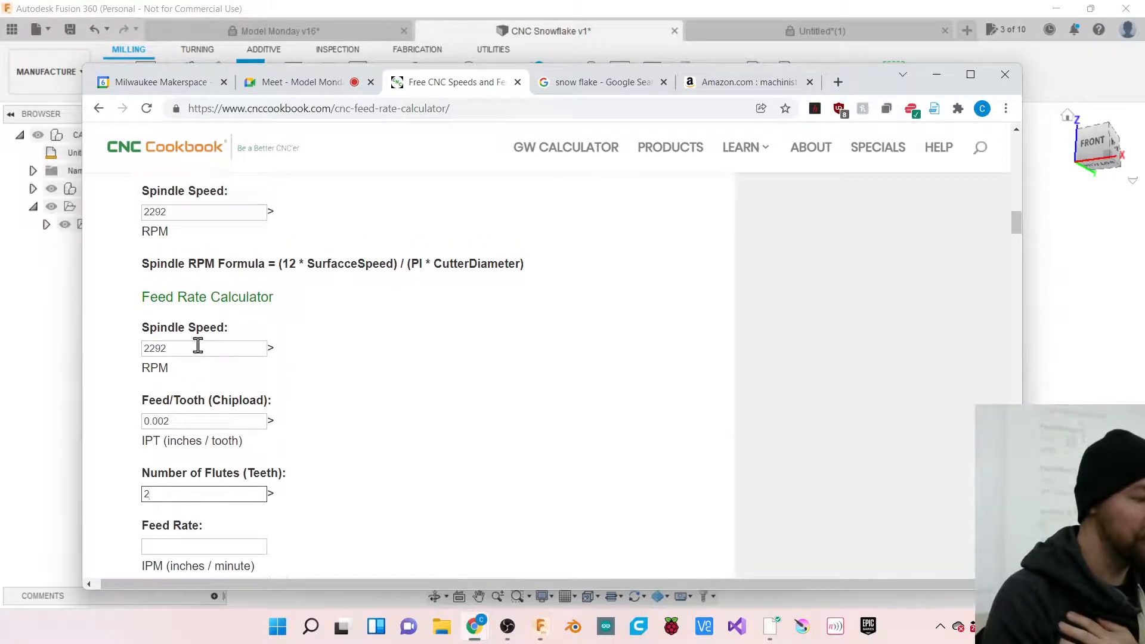
{"action": "left_click", "coordinate": [194, 348]}
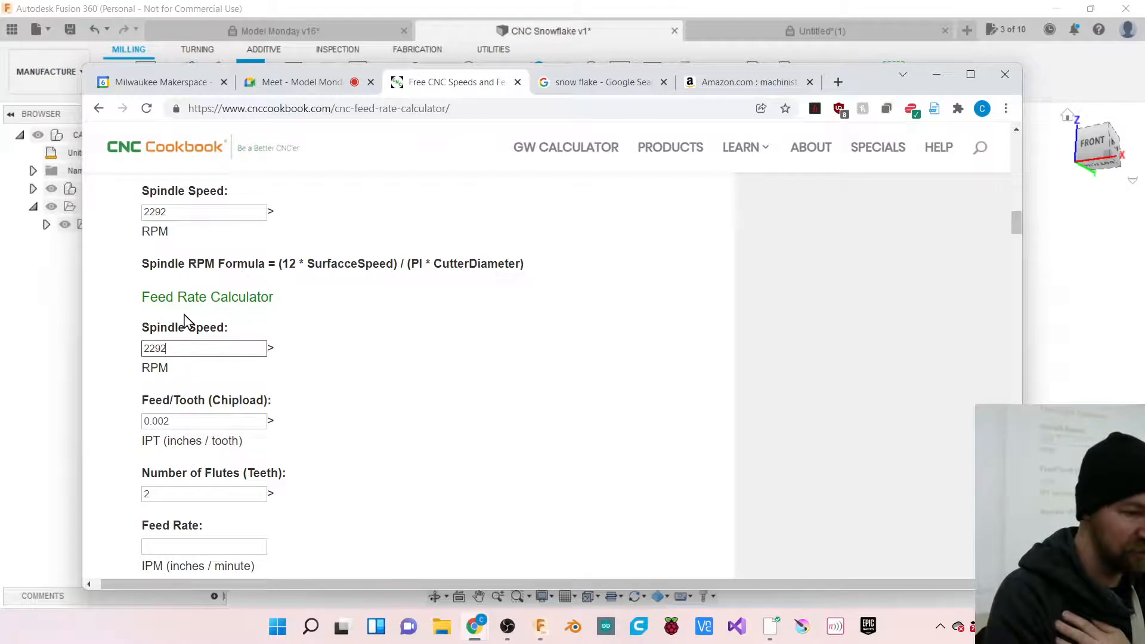
{"action": "scroll", "coordinate": [226, 274], "scroll_direction": "up", "scroll_amount": 2}
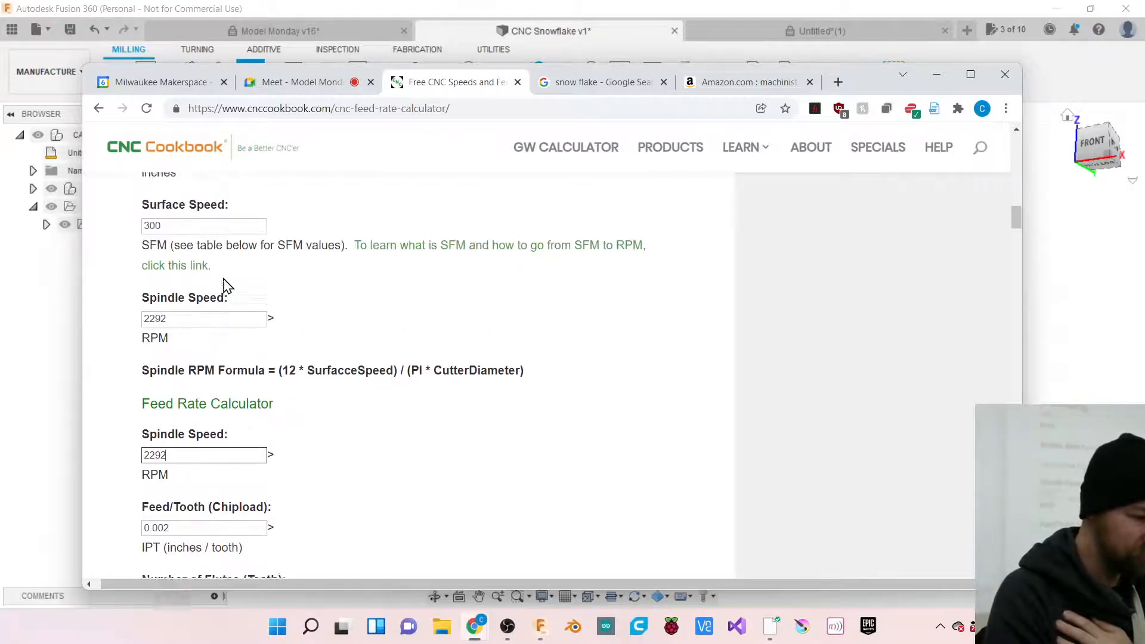
{"action": "scroll", "coordinate": [223, 277], "scroll_direction": "up", "scroll_amount": 1}
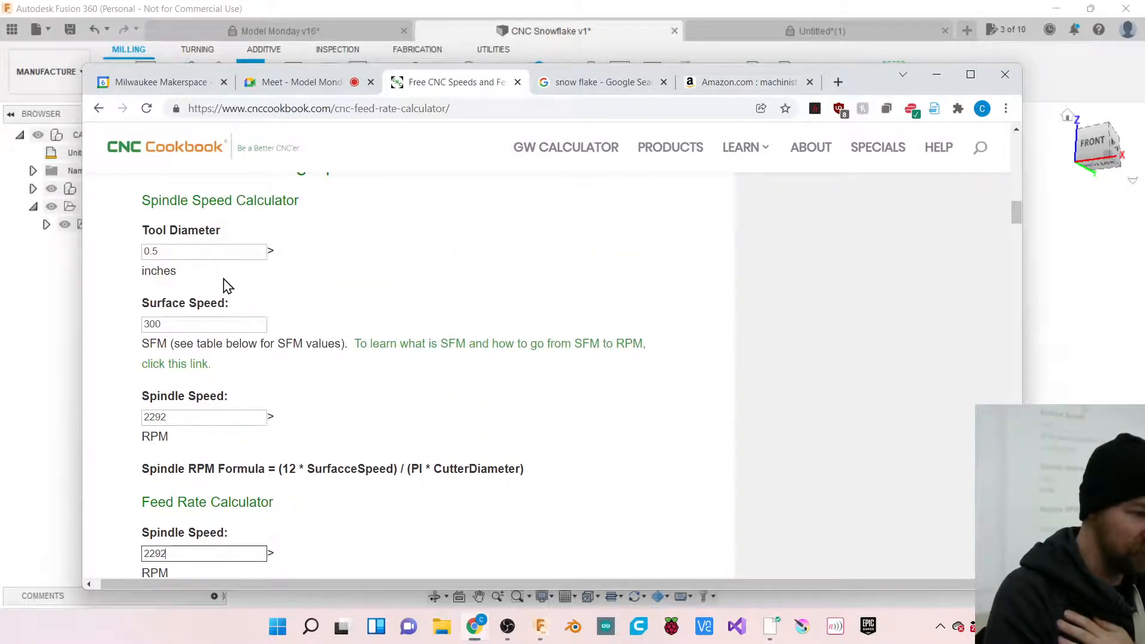
{"action": "scroll", "coordinate": [220, 283], "scroll_direction": "down", "scroll_amount": 2}
{"action": "scroll", "coordinate": [218, 280], "scroll_direction": "down", "scroll_amount": 3}
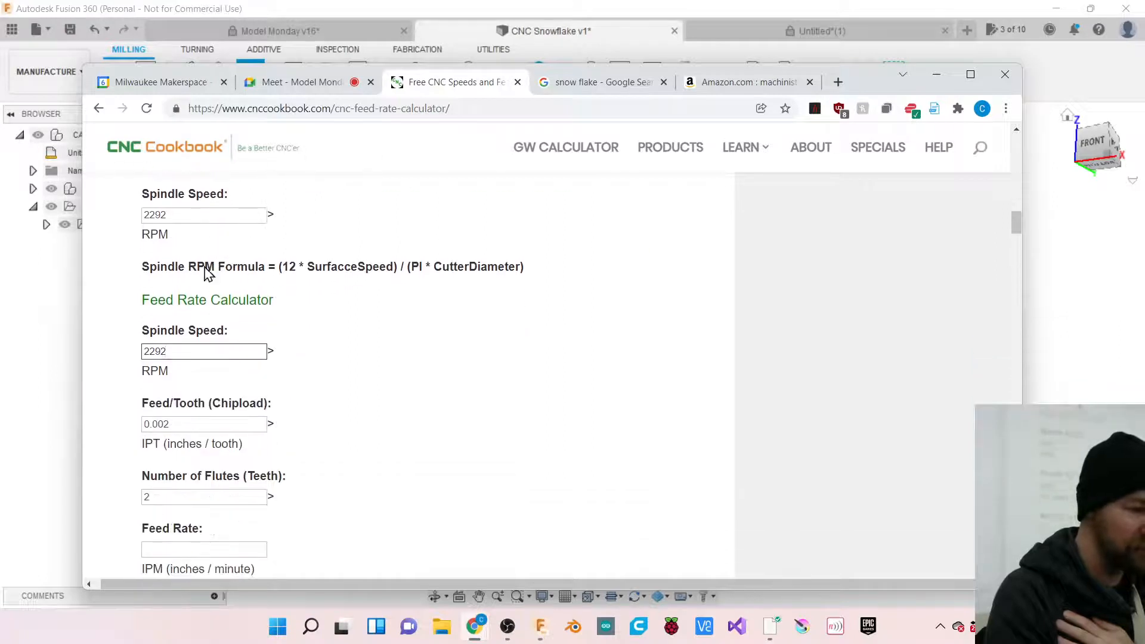
{"action": "scroll", "coordinate": [250, 262], "scroll_direction": "down", "scroll_amount": 1}
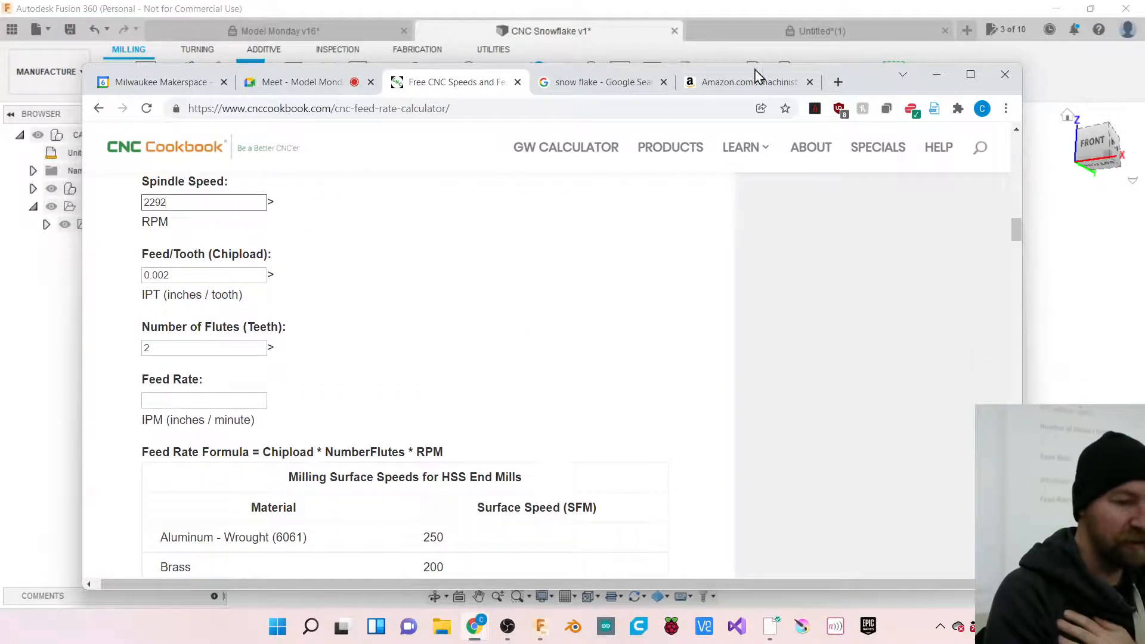
Switch back to Fusion 360 and pick the 1/8" Flat Endmill from the Sample Tools - Inch library for the 2D contour.
{"action": "left_click", "coordinate": [864, 16]}
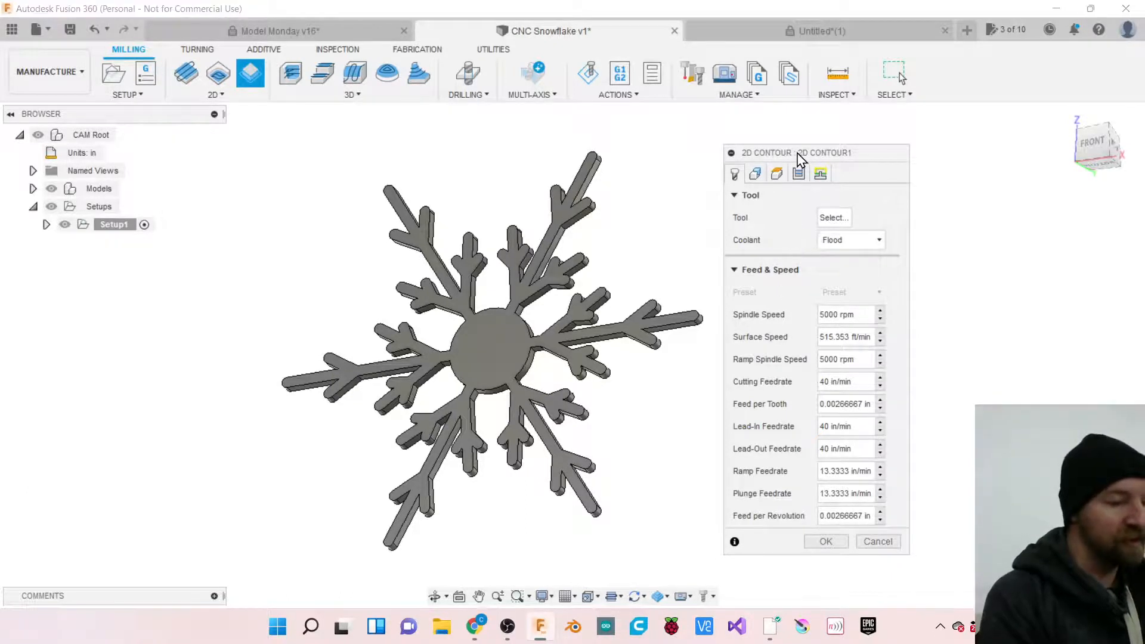
{"action": "left_click_drag", "start_coordinate": [799, 157], "coordinate": [809, 153]}
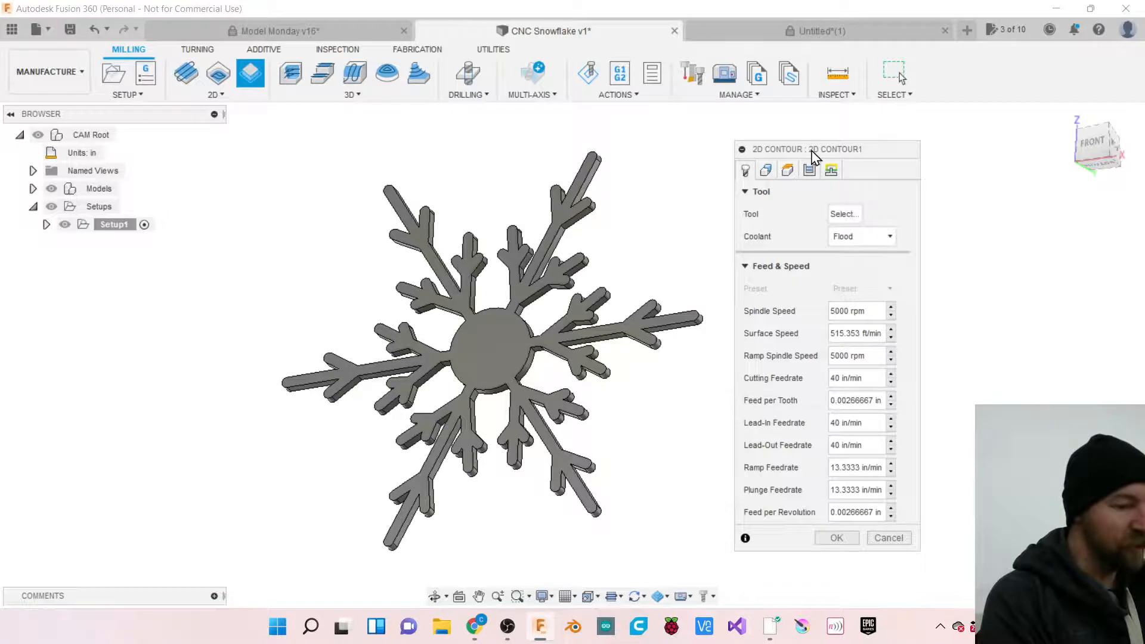
{"action": "mouse_move", "coordinate": [812, 151]}
{"action": "left_mouse_down"}
{"action": "mouse_move", "coordinate": [792, 153]}
{"action": "mouse_move", "coordinate": [801, 157]}
{"action": "left_mouse_up"}
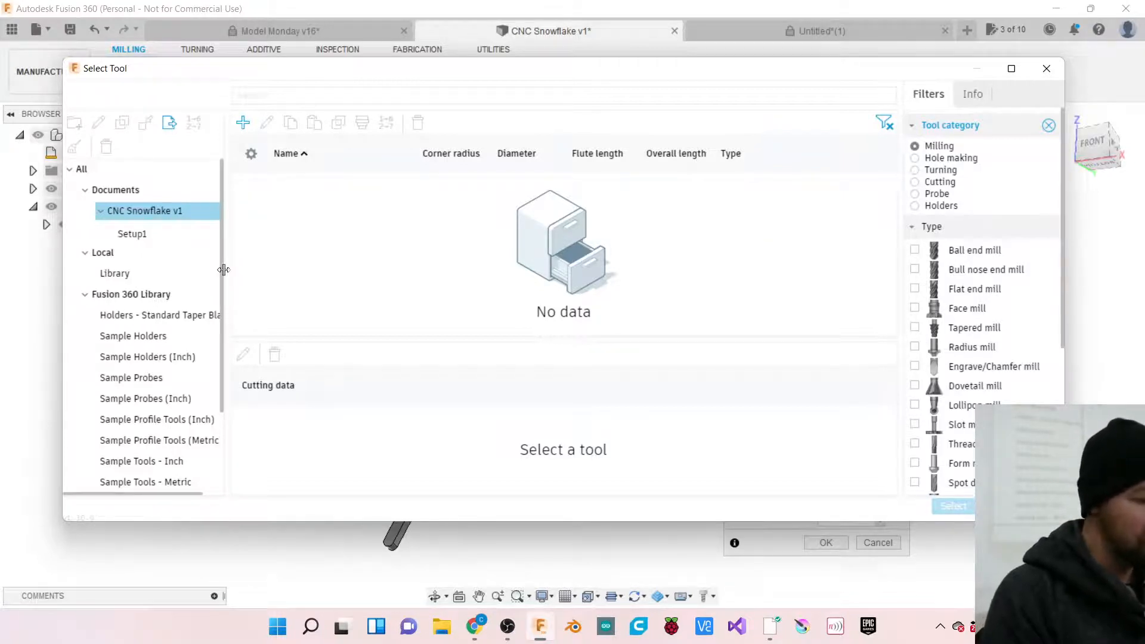
{"action": "left_click_drag", "start_coordinate": [223, 269], "coordinate": [265, 270]}
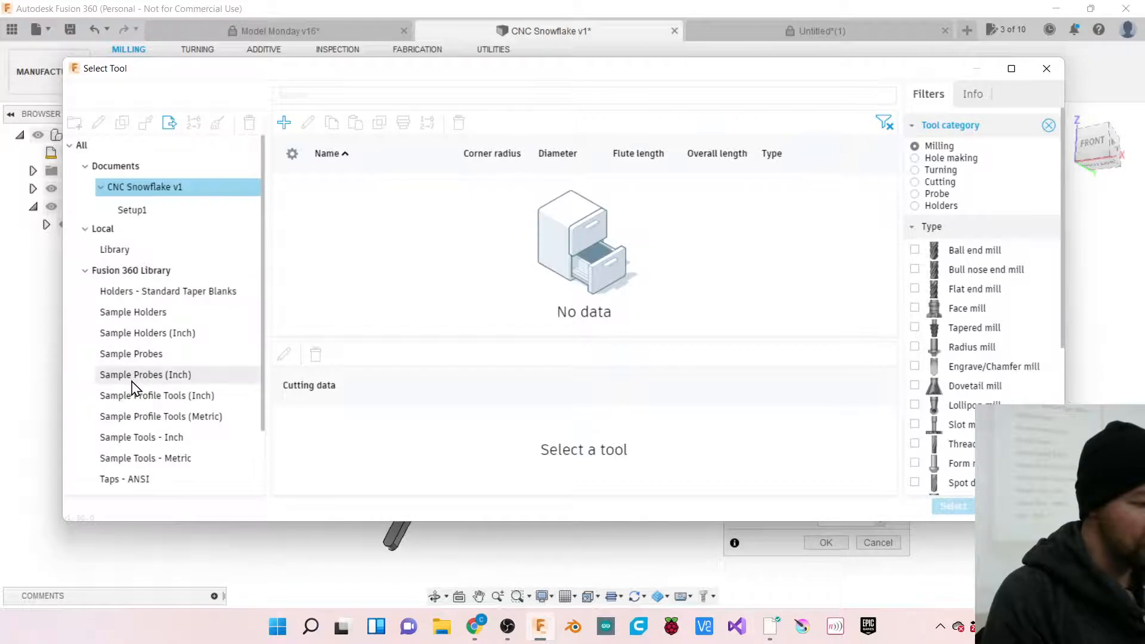
{"action": "left_click", "coordinate": [135, 438]}
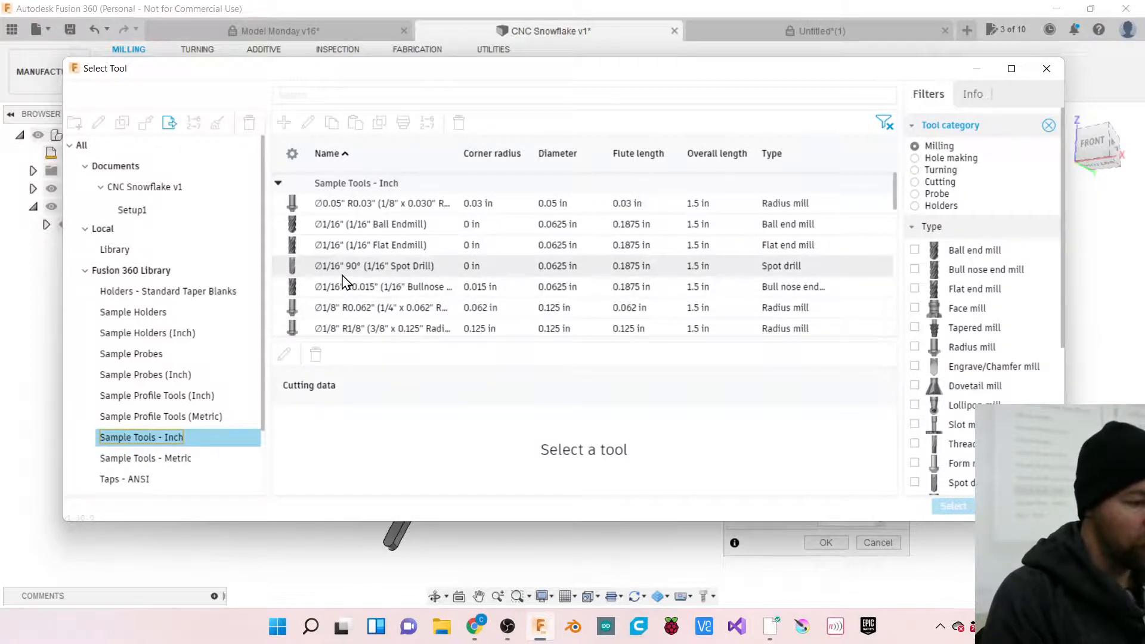
{"action": "scroll", "coordinate": [345, 281], "scroll_direction": "down", "scroll_amount": 3}
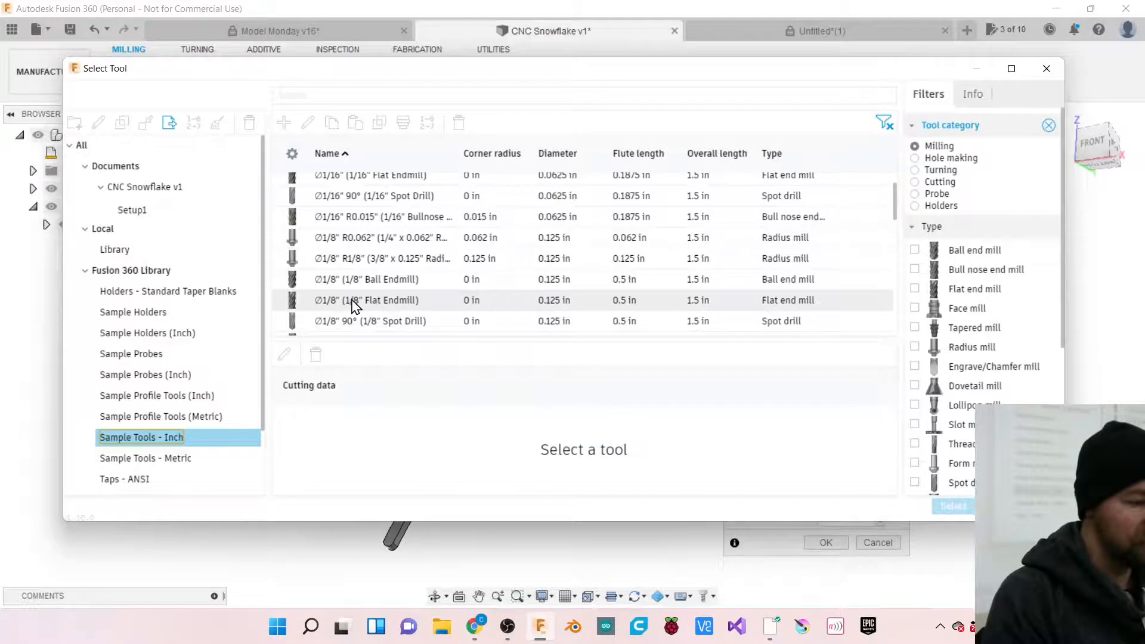
{"action": "left_click", "coordinate": [360, 301]}
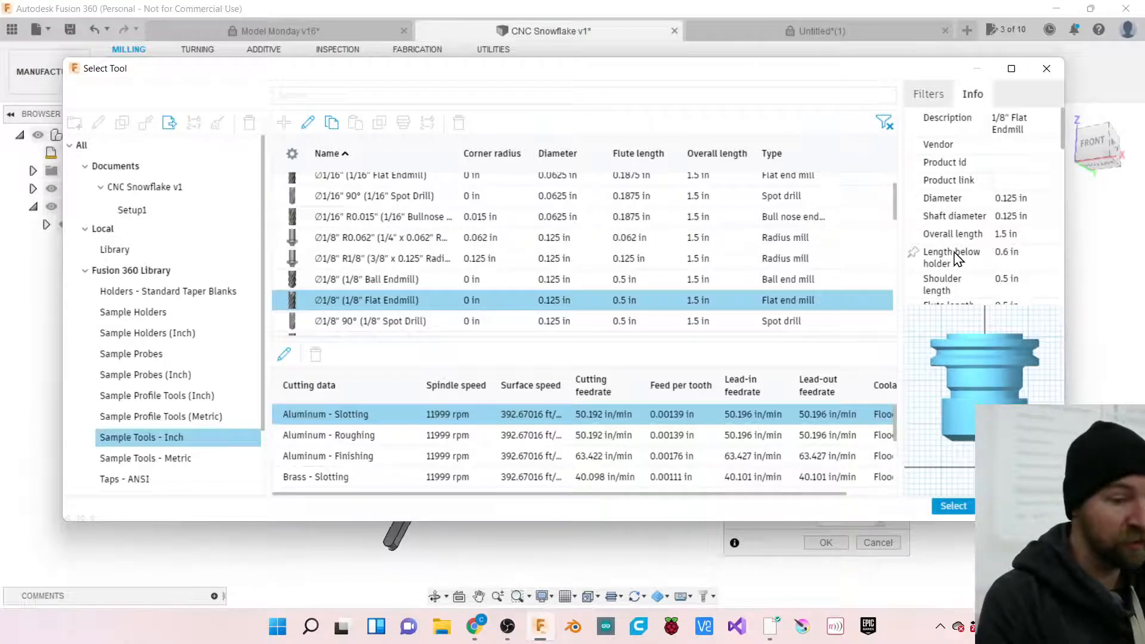
Check the flat endmill's specifications, including its number of flutes, and assign it to the 2D contour operation.
{"action": "scroll", "coordinate": [967, 266], "scroll_direction": "down", "scroll_amount": 1}
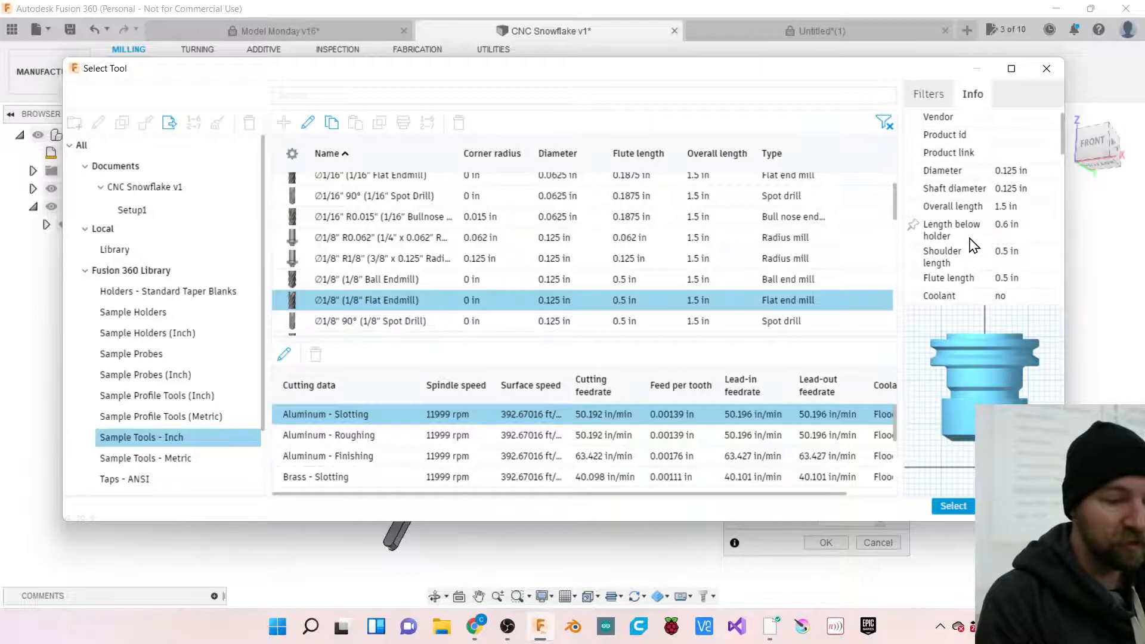
{"action": "scroll", "coordinate": [972, 244], "scroll_direction": "down", "scroll_amount": 3}
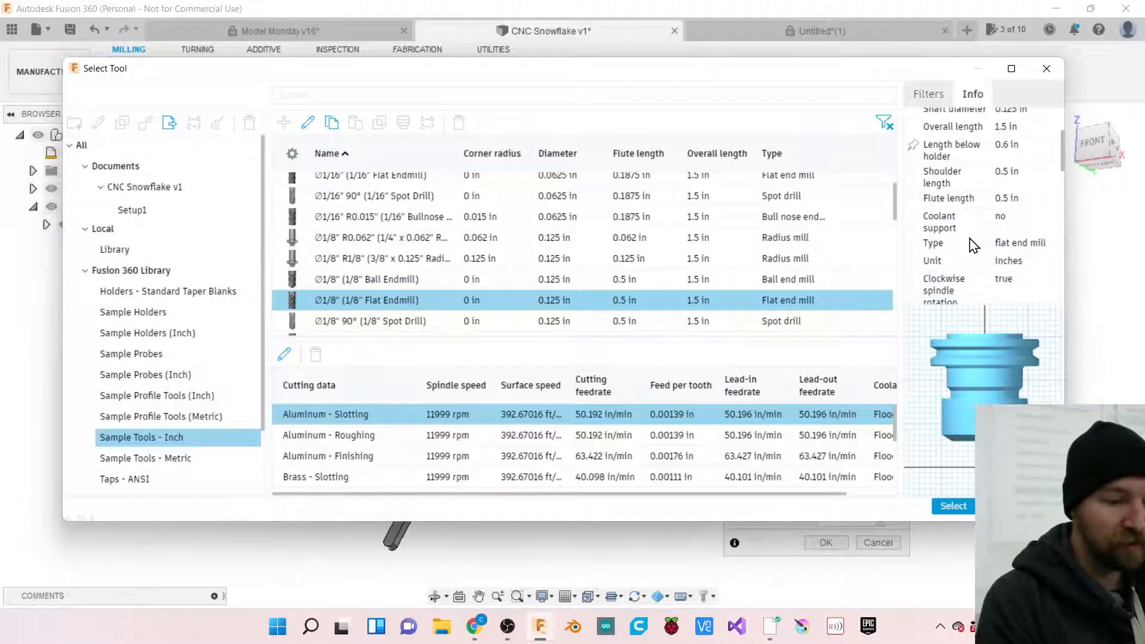
{"action": "scroll", "coordinate": [973, 244], "scroll_direction": "down", "scroll_amount": 3}
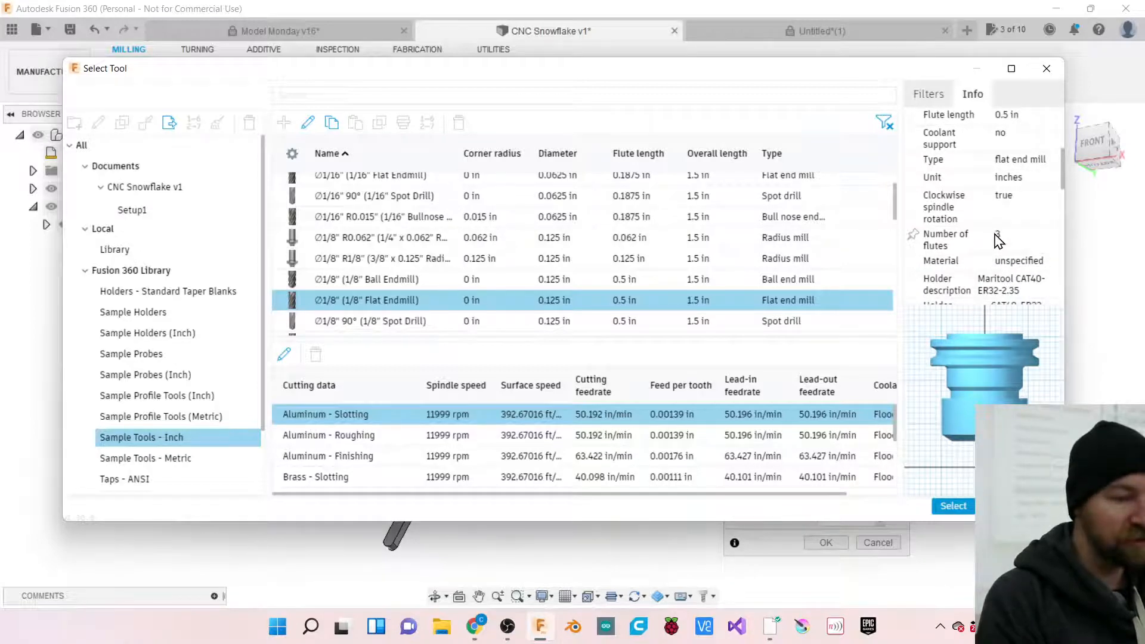
{"action": "scroll", "coordinate": [1007, 243], "scroll_direction": "down", "scroll_amount": 1}
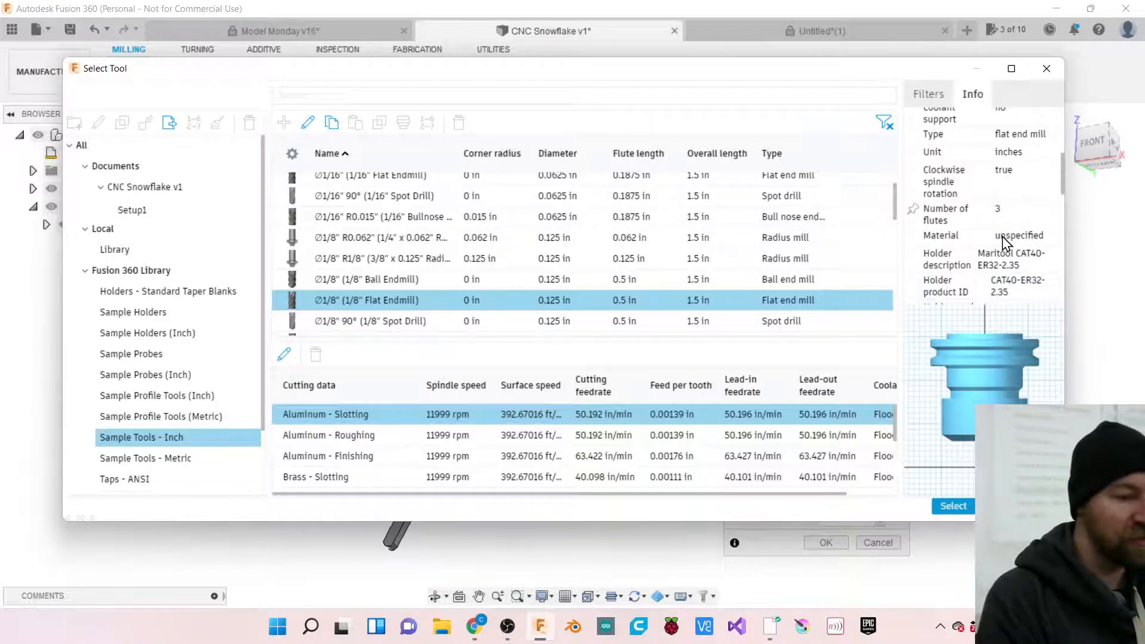
{"action": "scroll", "coordinate": [1006, 243], "scroll_direction": "up", "scroll_amount": 1}
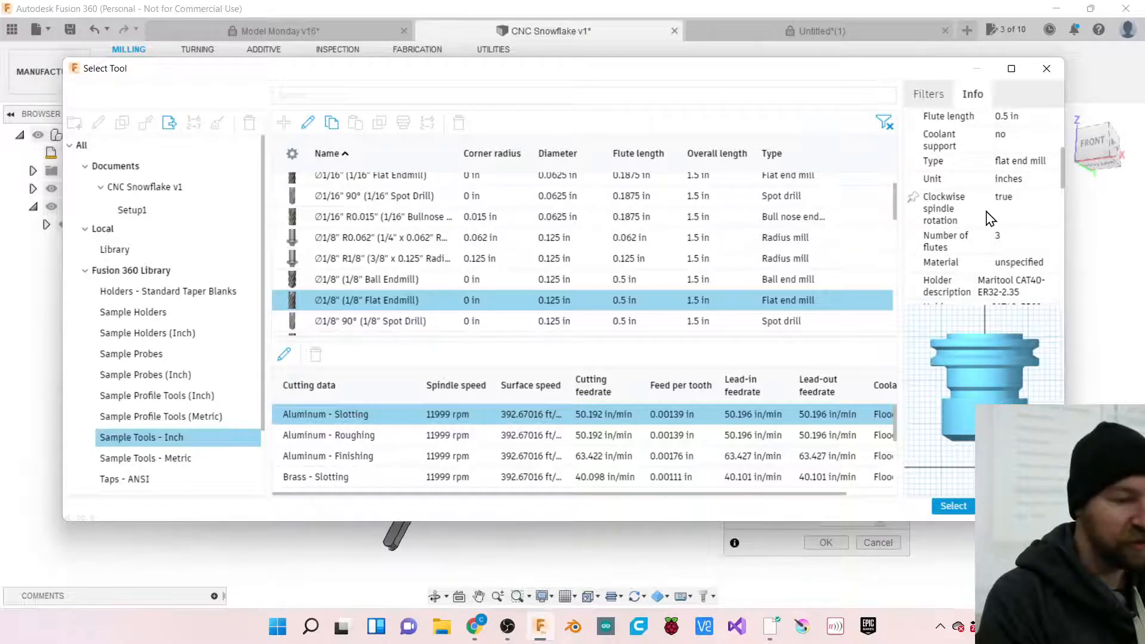
{"action": "scroll", "coordinate": [992, 219], "scroll_direction": "up", "scroll_amount": 1}
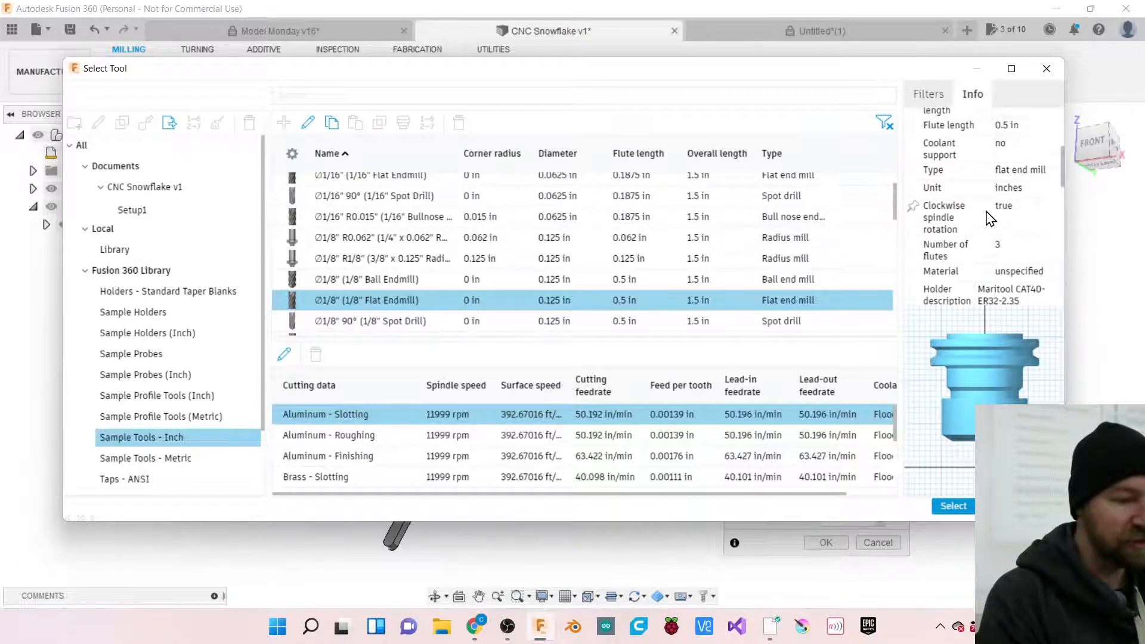
{"action": "left_click", "coordinate": [952, 507]}
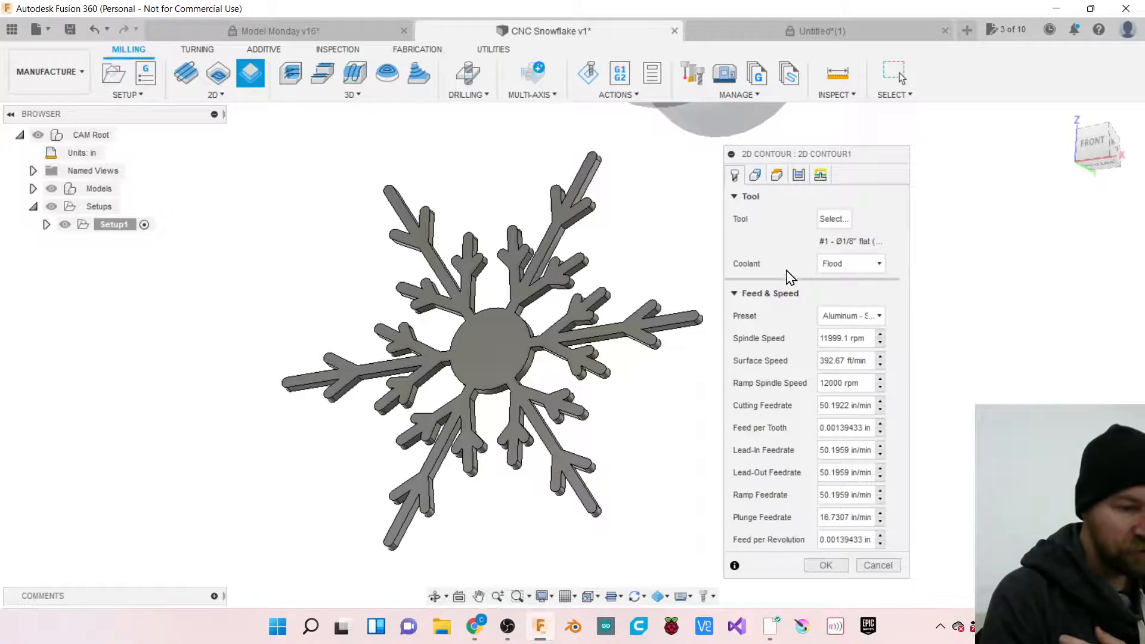
Look through the 2D contour's geometry, heights and passes settings and return to its tool settings.
{"action": "left_click", "coordinate": [756, 176]}
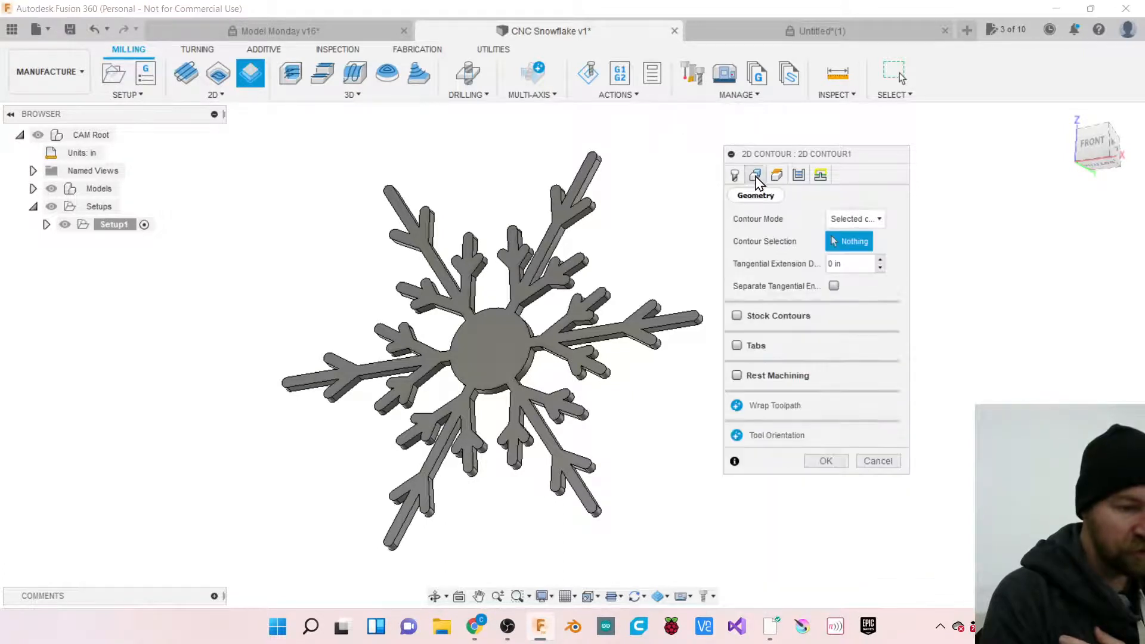
{"action": "left_click", "coordinate": [777, 176]}
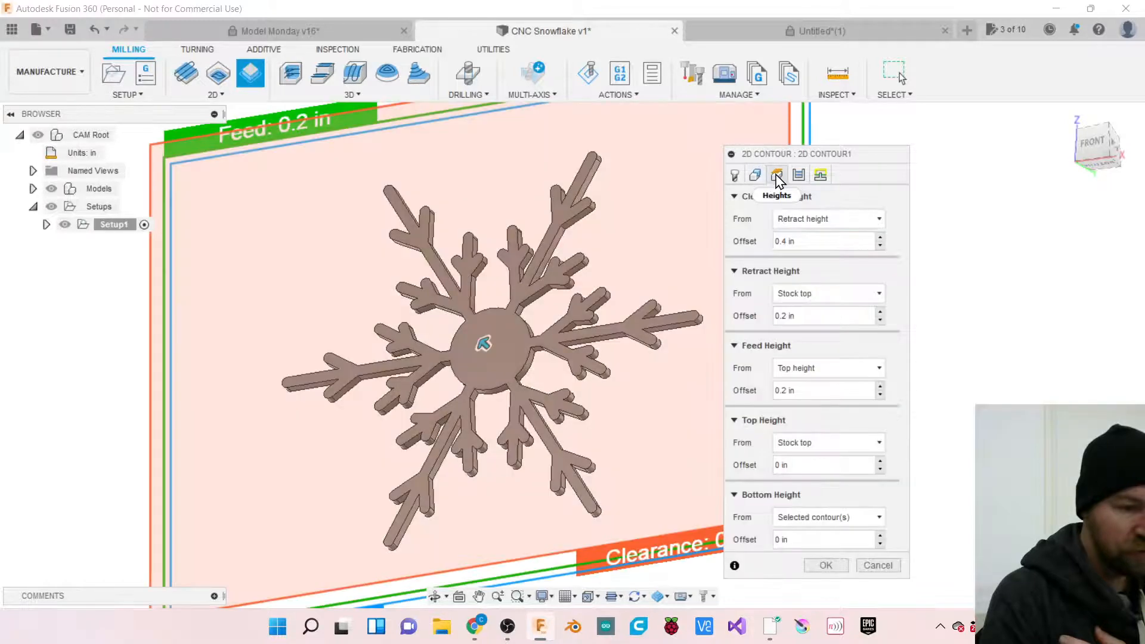
{"action": "left_click", "coordinate": [799, 175]}
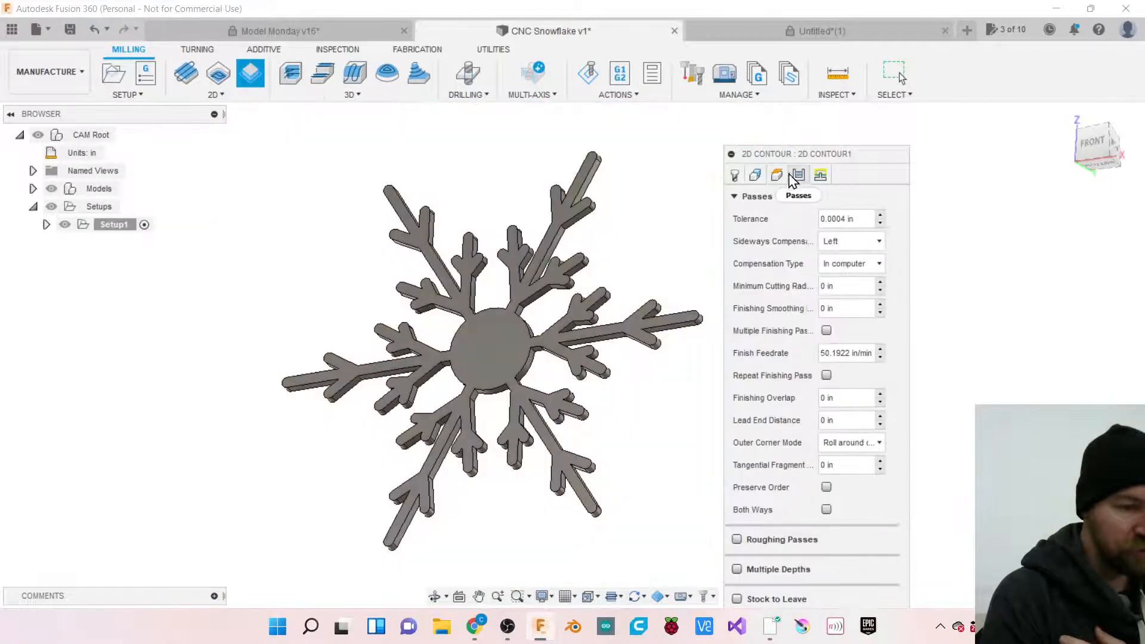
{"action": "left_click", "coordinate": [734, 176]}
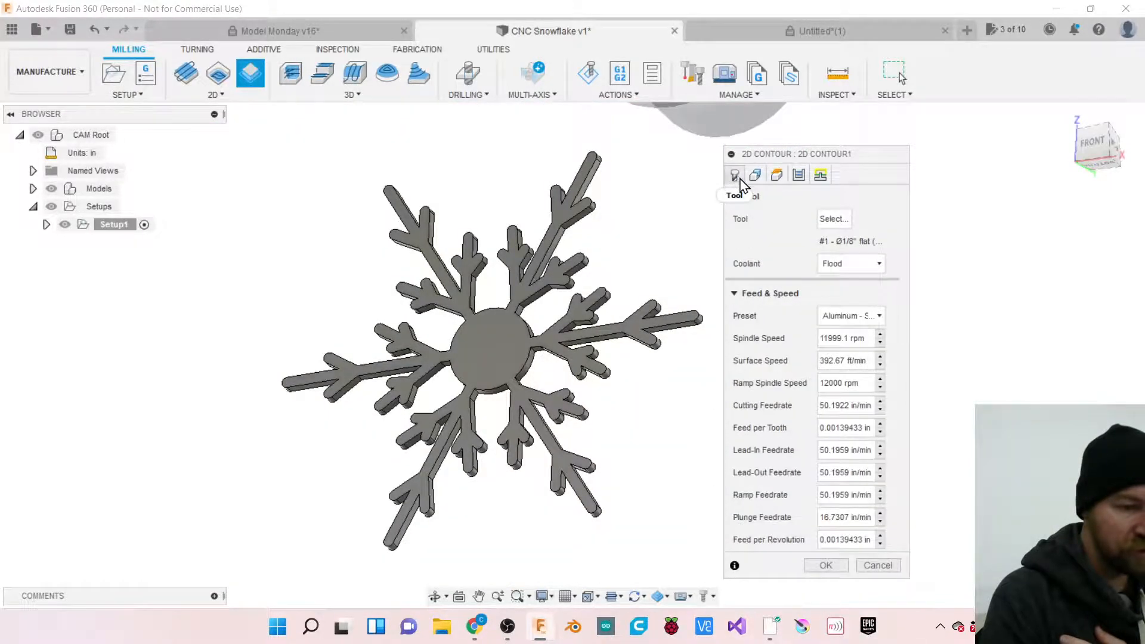
Set the feed and speed preset of the 2D contour to Aluminum - Roughing, keeping its ramp spindle speed.
{"action": "left_click_drag", "start_coordinate": [795, 161], "coordinate": [804, 141]}
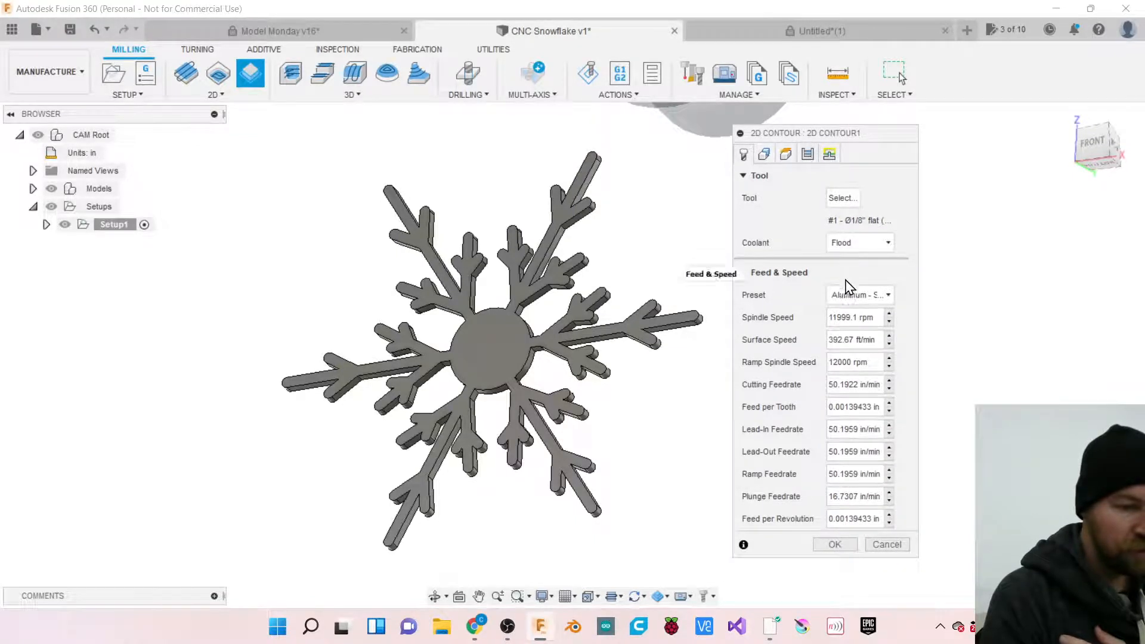
{"action": "left_click", "coordinate": [873, 296]}
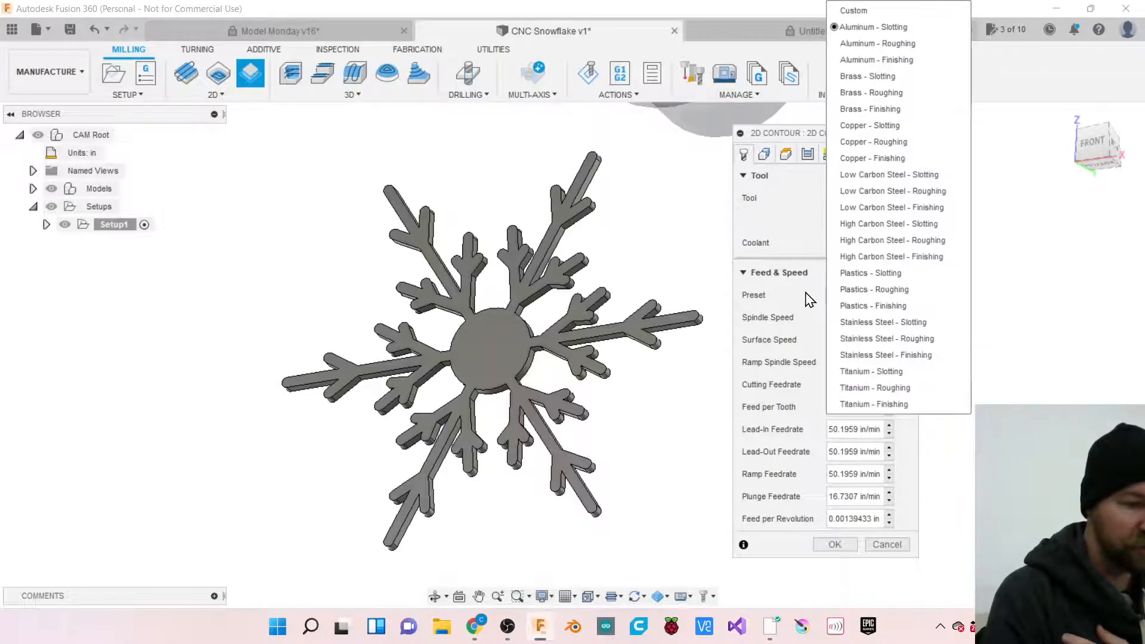
{"action": "left_click", "coordinate": [809, 298]}
{"action": "left_click", "coordinate": [850, 296]}
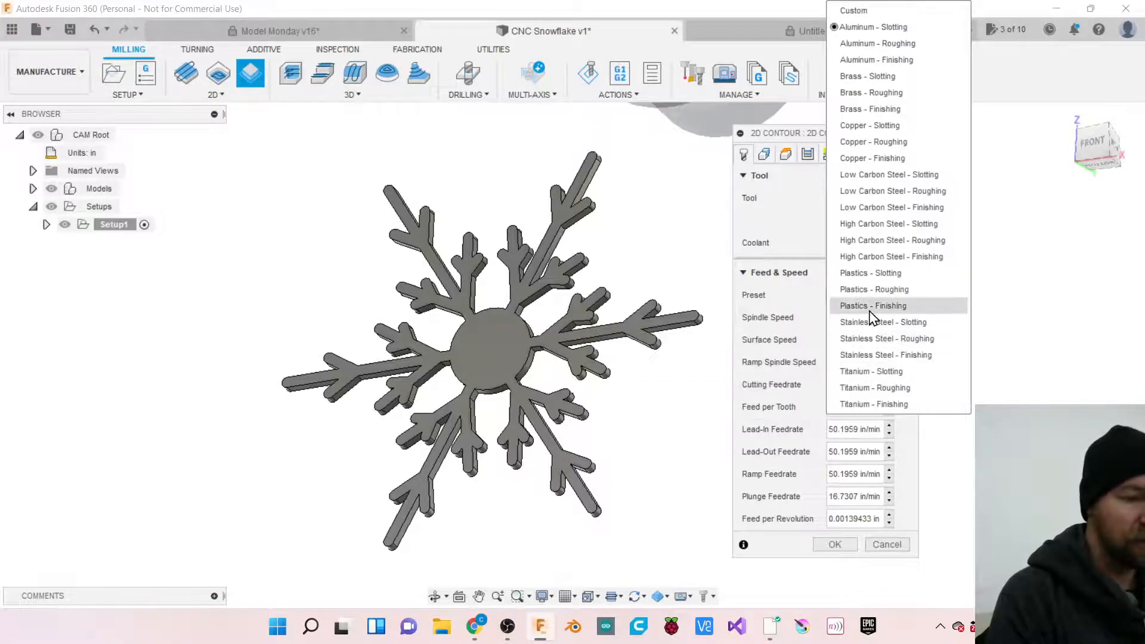
{"action": "left_click", "coordinate": [865, 47]}
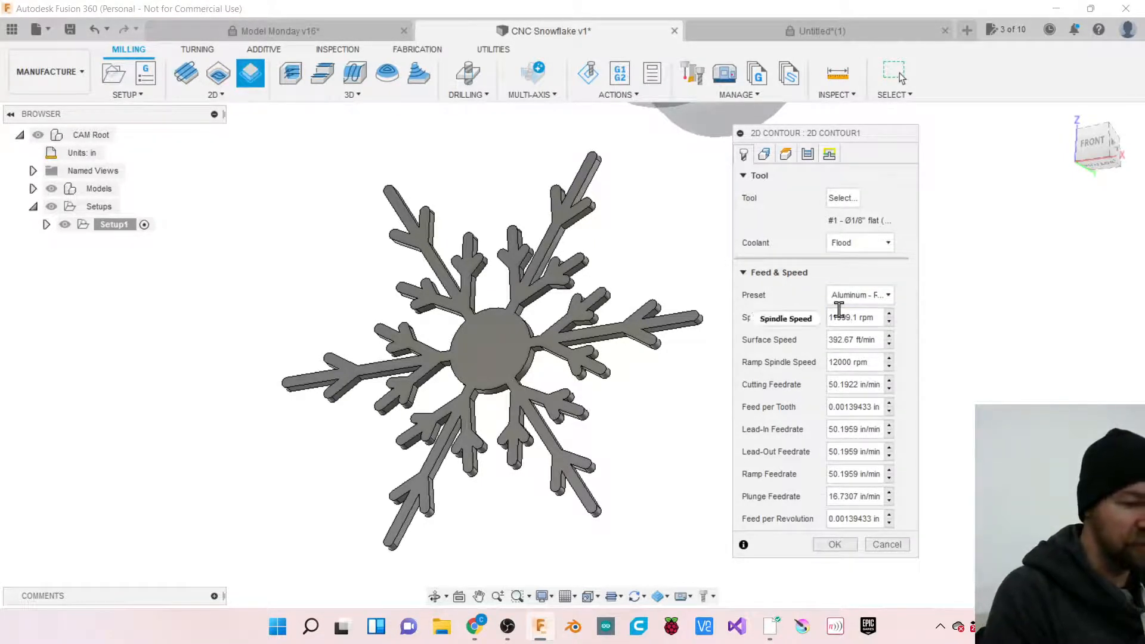
{"action": "double_click", "coordinate": [842, 362]}
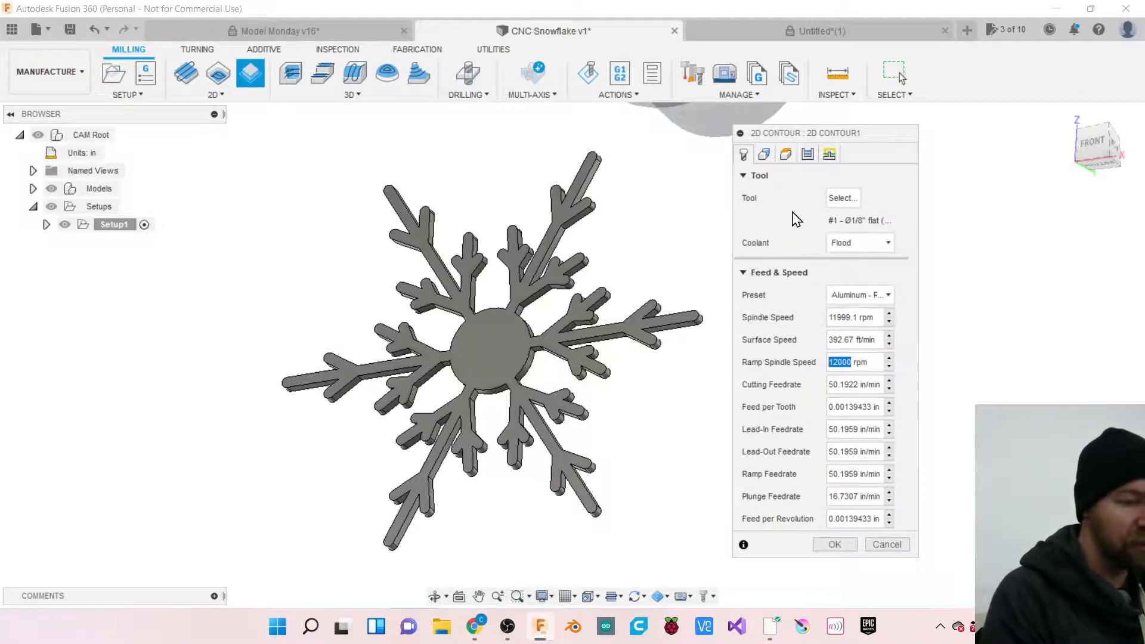
Open the 2D contour's geometry settings and keep the contour mode on selected contours.
{"action": "left_click", "coordinate": [764, 156]}
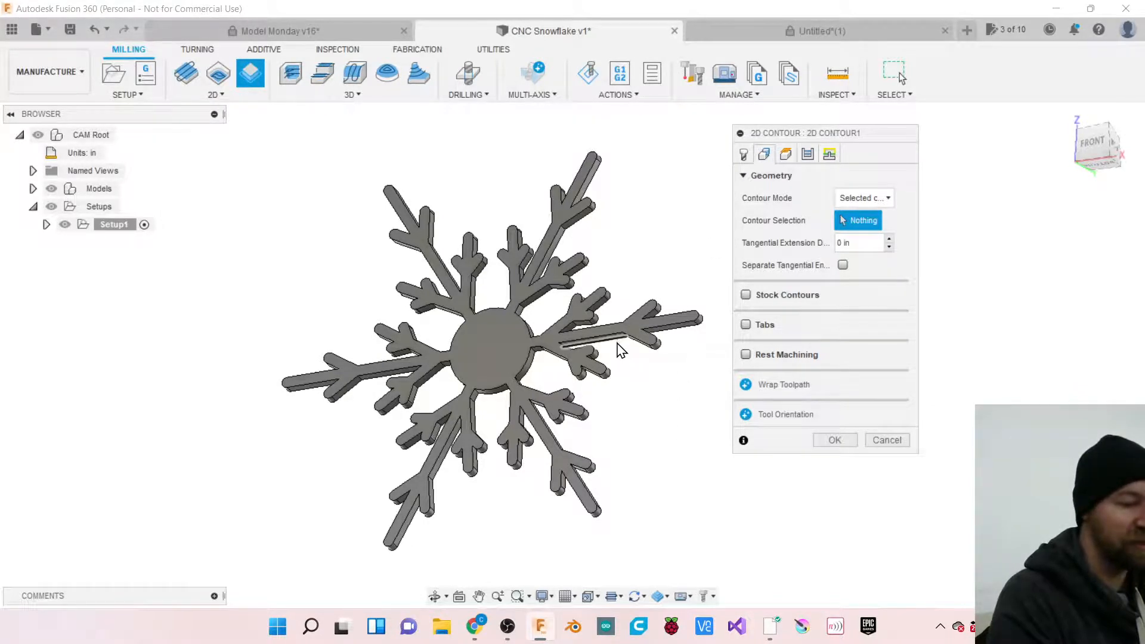
{"action": "left_click", "coordinate": [861, 199]}
{"action": "left_click", "coordinate": [894, 217]}
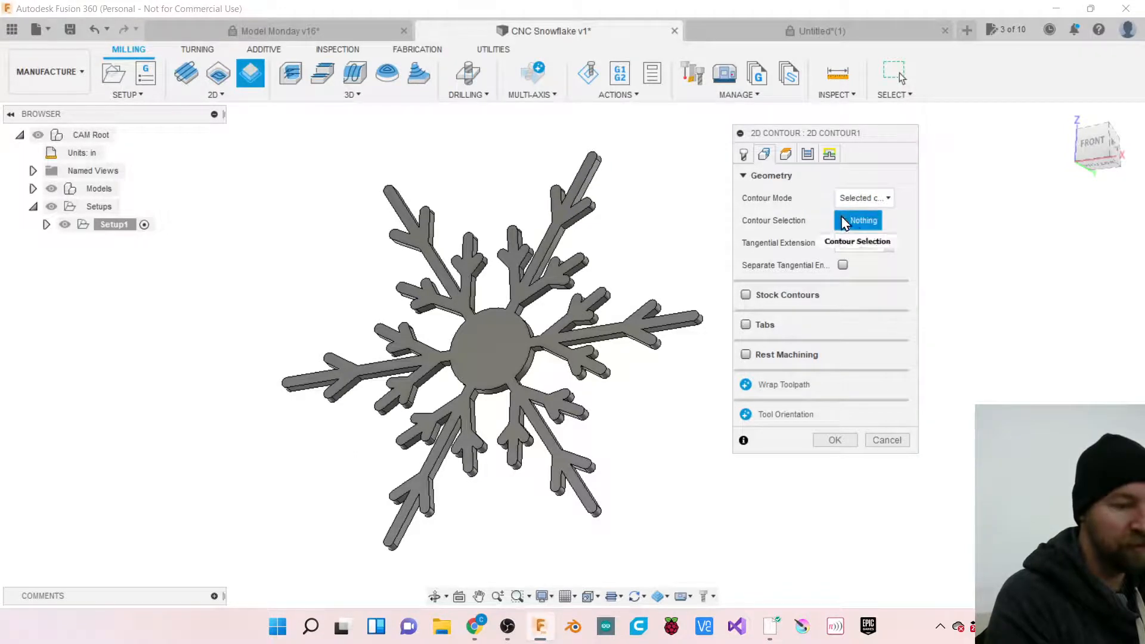
Try the lower edge of the snowflake's right arm as the contour selection, clearing and reselecting it once.
{"action": "left_click", "coordinate": [617, 345]}
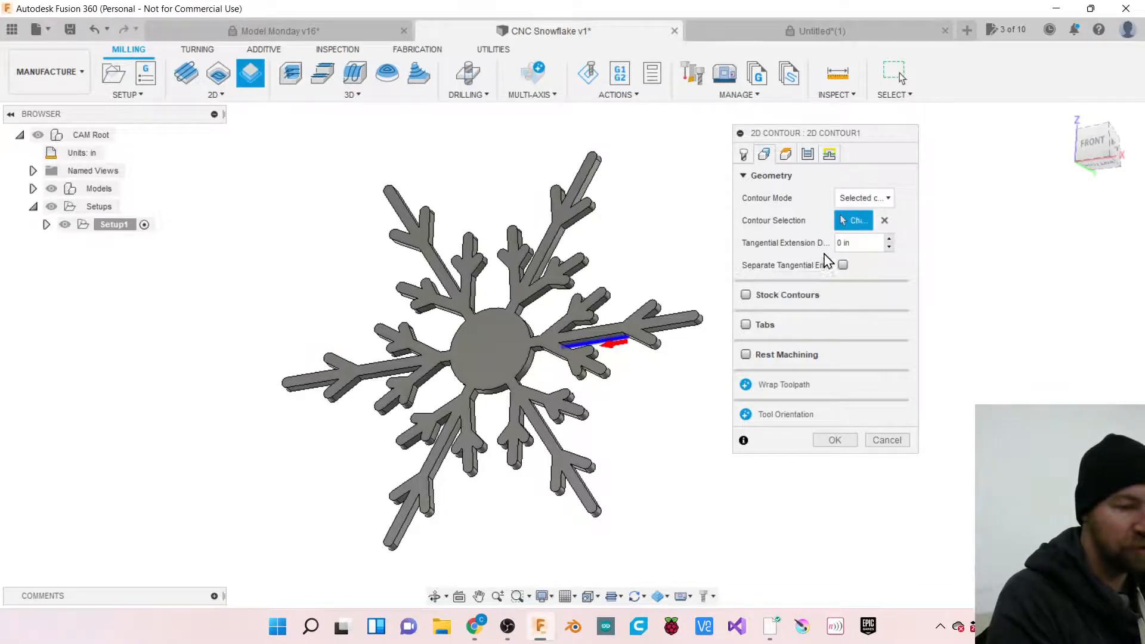
{"action": "left_click", "coordinate": [886, 220]}
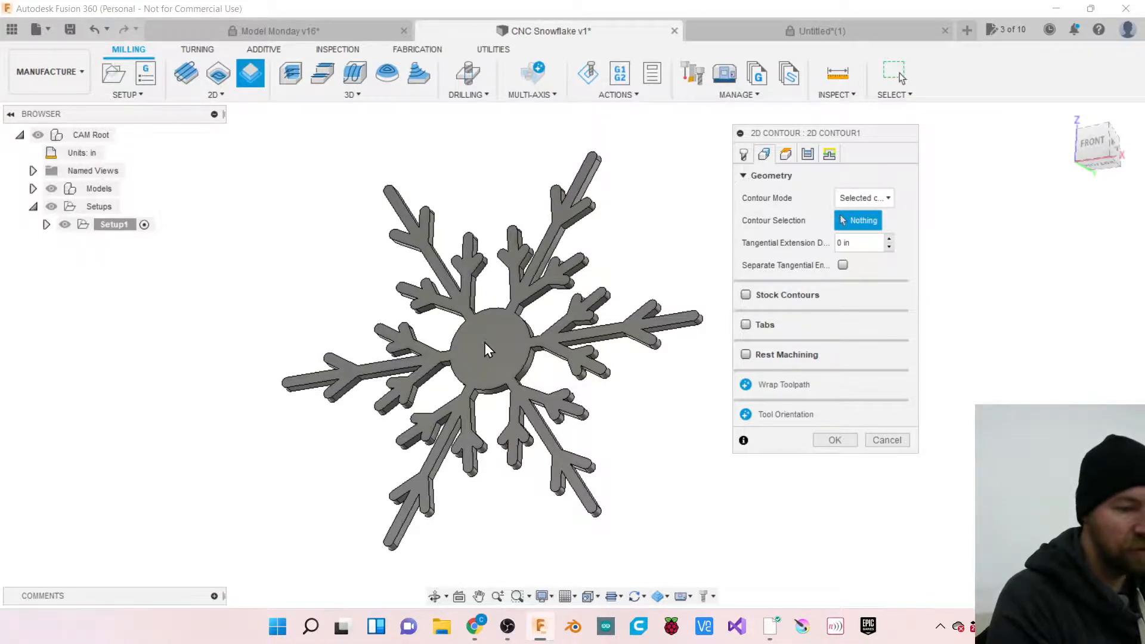
{"action": "left_click", "coordinate": [620, 346]}
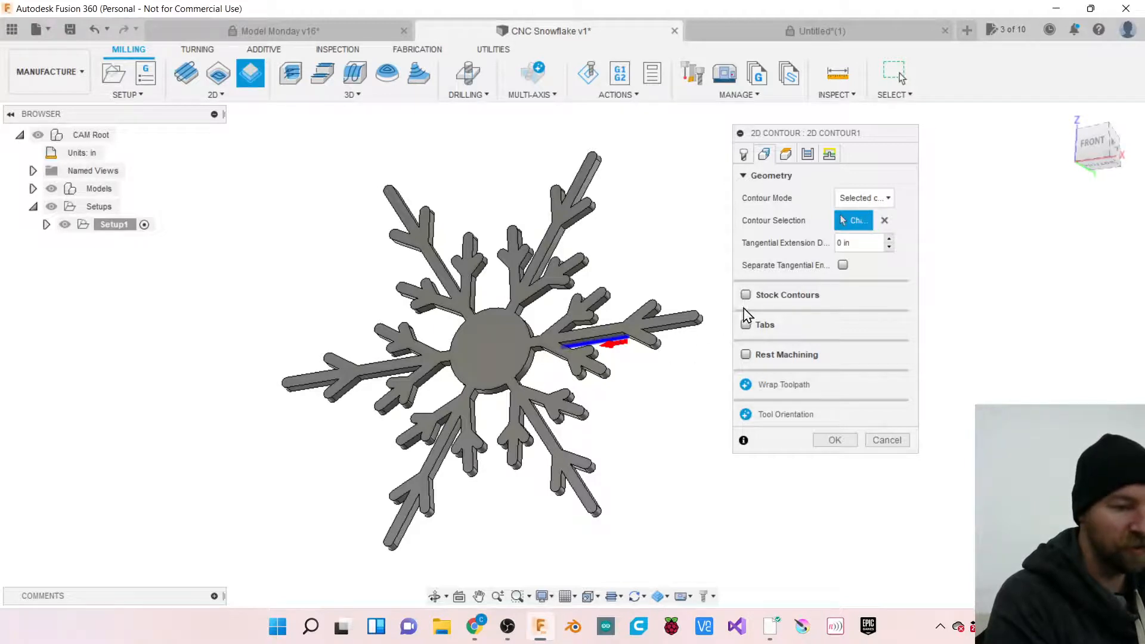
{"action": "mouse_move", "coordinate": [1091, 150]}
{"action": "left_mouse_down"}
{"action": "mouse_move", "coordinate": [1013, 149]}
{"action": "mouse_move", "coordinate": [1039, 166]}
{"action": "mouse_move", "coordinate": [1073, 156]}
{"action": "left_mouse_up"}
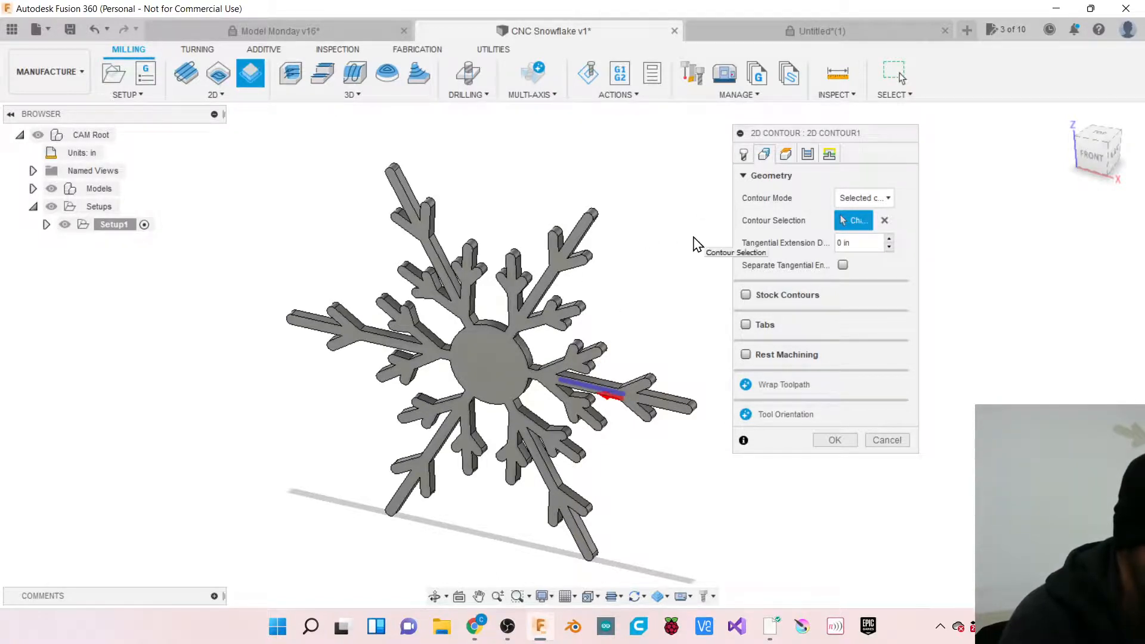
Enable a separate tangential end extension, try the right arm's upper edge as the contour, and clear the selection.
{"action": "left_click", "coordinate": [842, 266]}
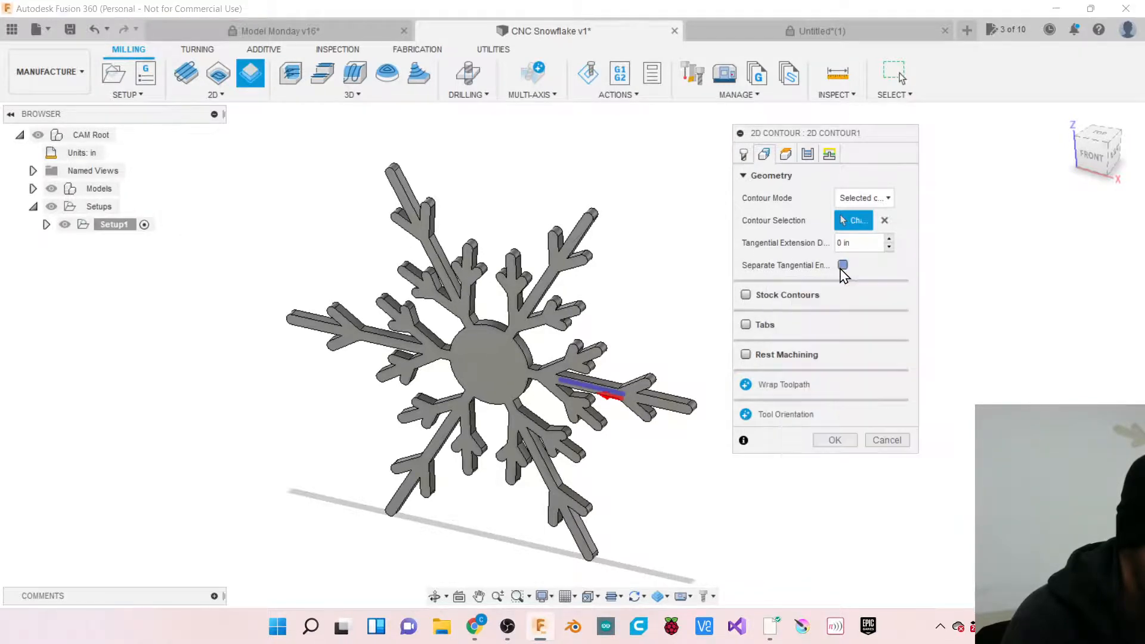
{"action": "left_click", "coordinate": [887, 219]}
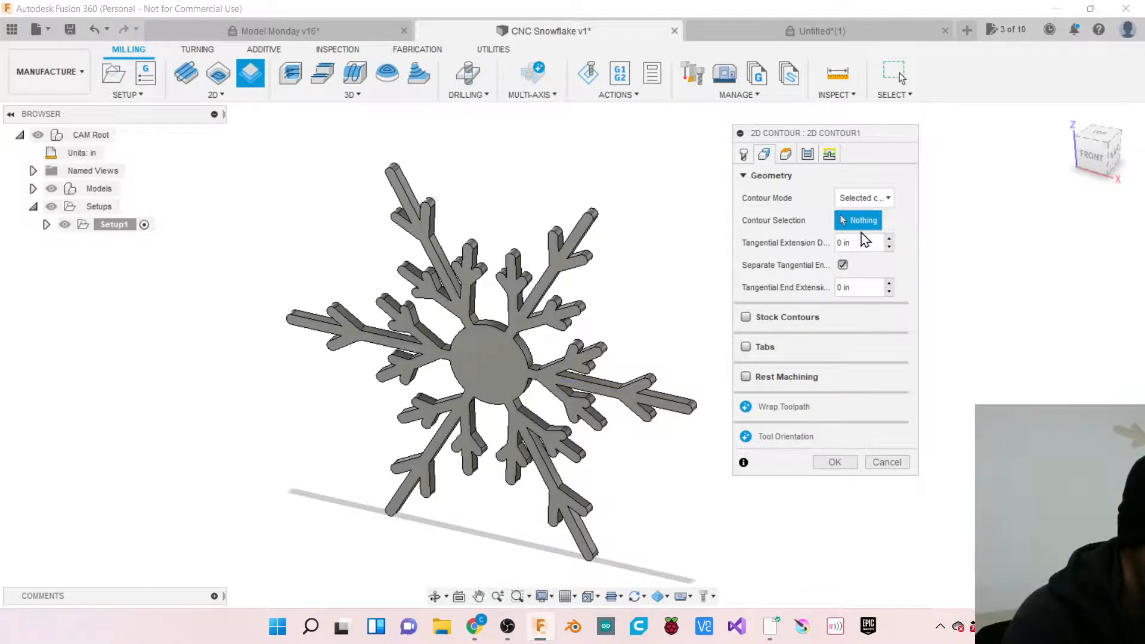
{"action": "left_click", "coordinate": [604, 379]}
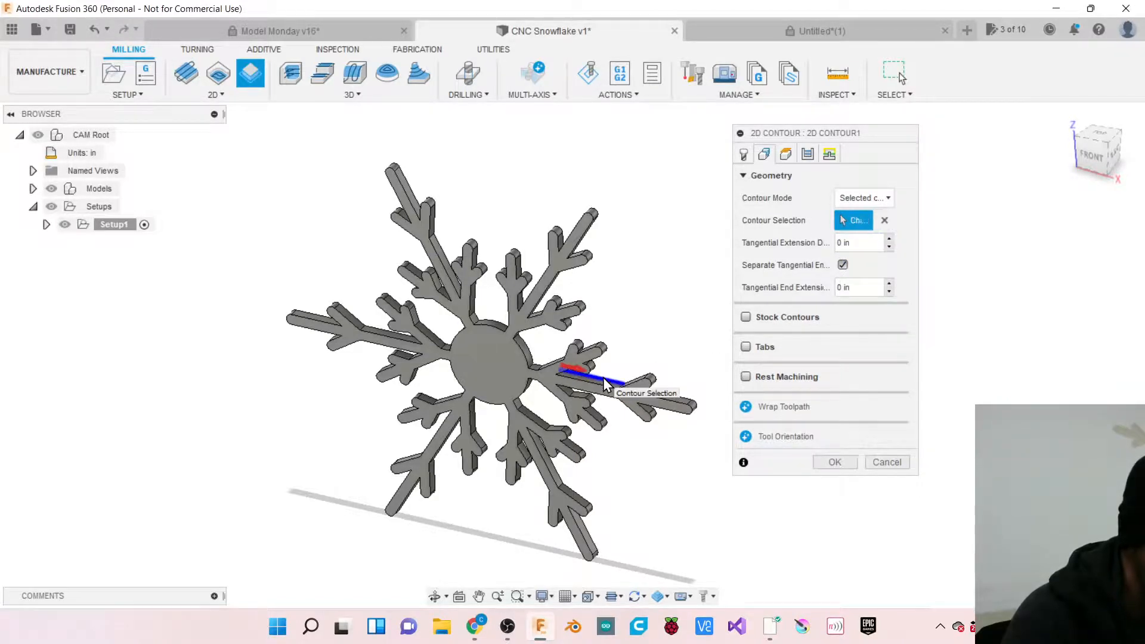
{"action": "left_click", "coordinate": [884, 220]}
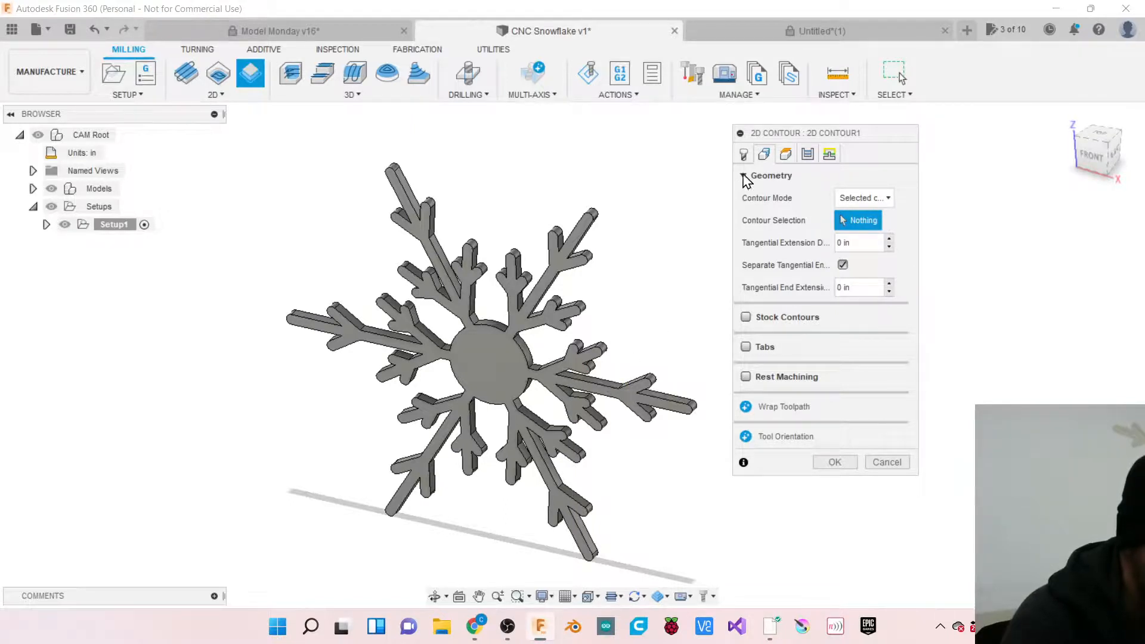
Try to accept the 2D contour without a contour selection, and cancel the operation.
{"action": "left_click", "coordinate": [785, 154]}
{"action": "left_click", "coordinate": [743, 154]}
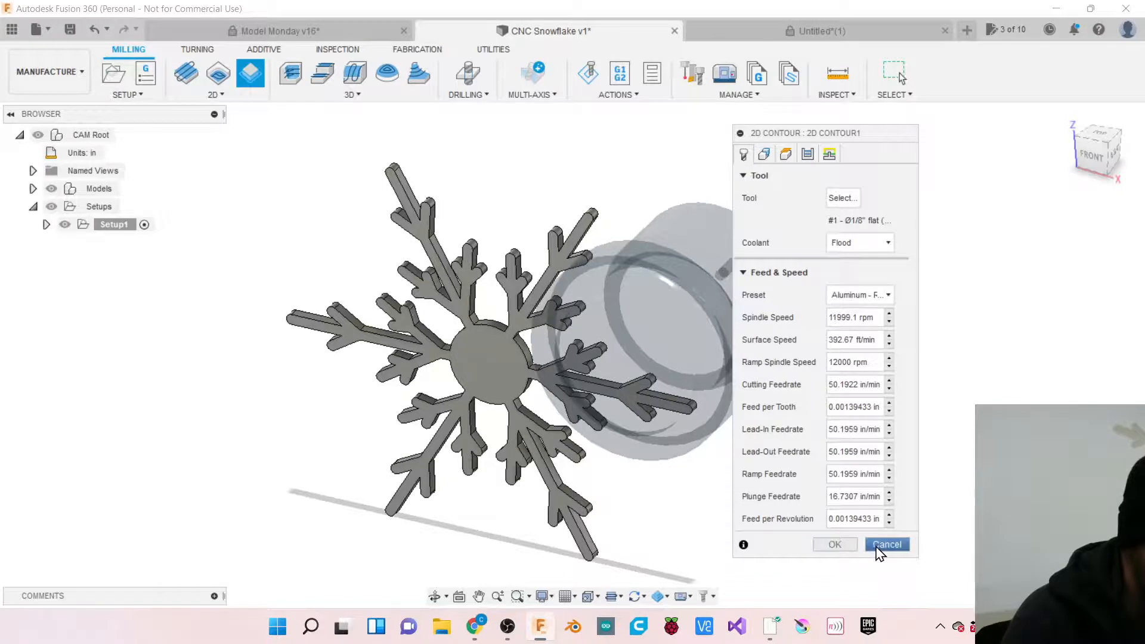
{"action": "left_click", "coordinate": [836, 544]}
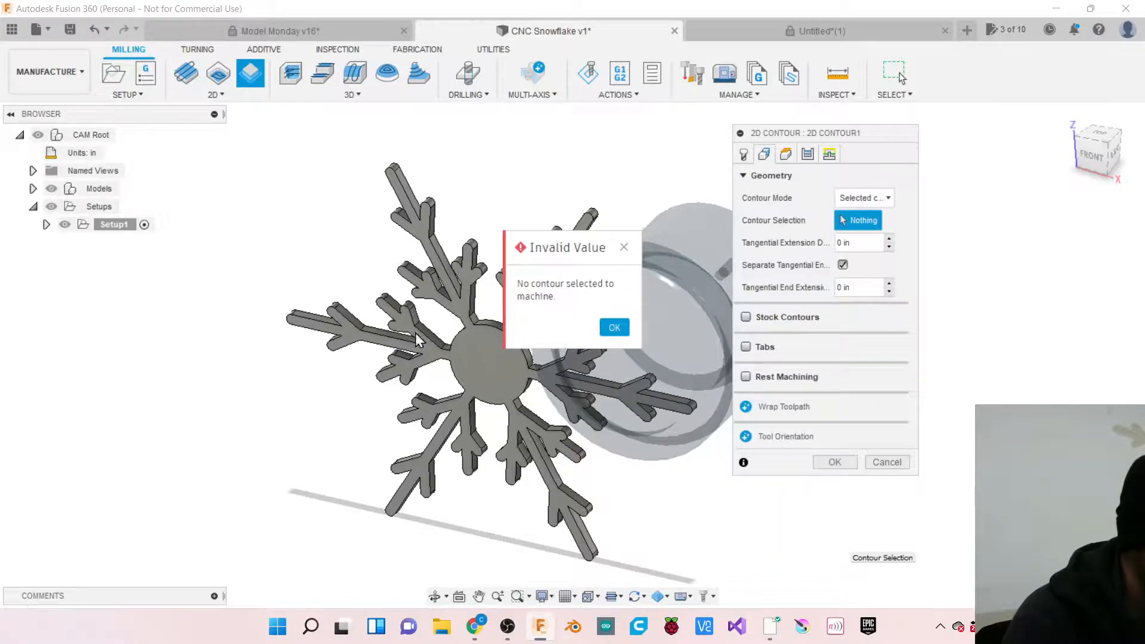
{"action": "left_click", "coordinate": [614, 327]}
{"action": "left_click", "coordinate": [880, 462]}
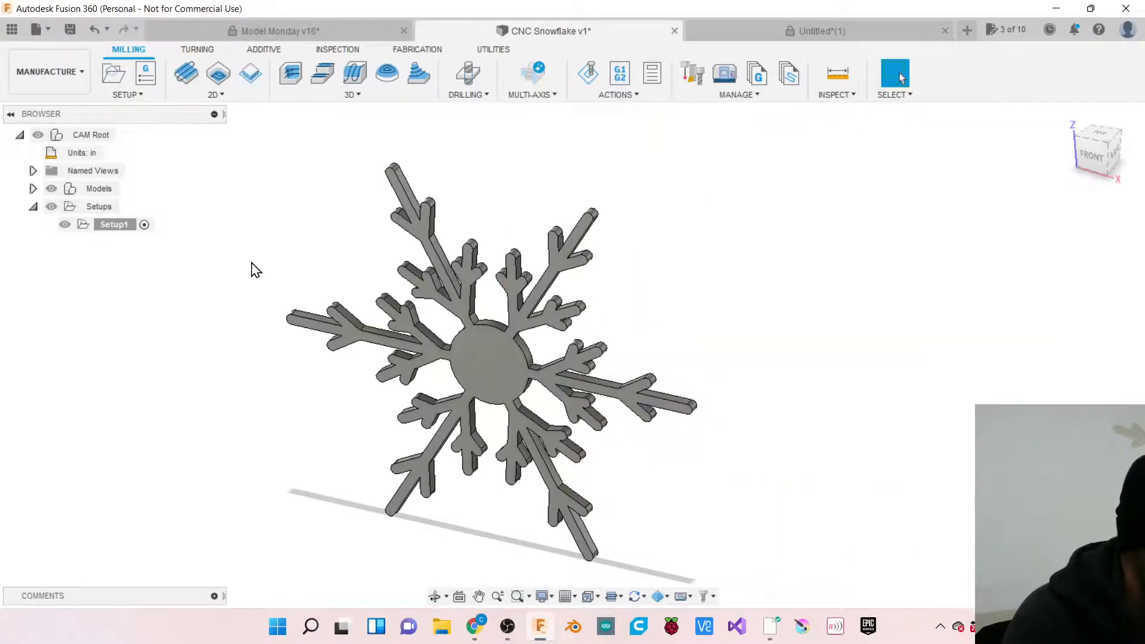
Reopen Setup1, check which body is selected as its model, and accept the setup.
{"action": "right_click", "coordinate": [110, 226]}
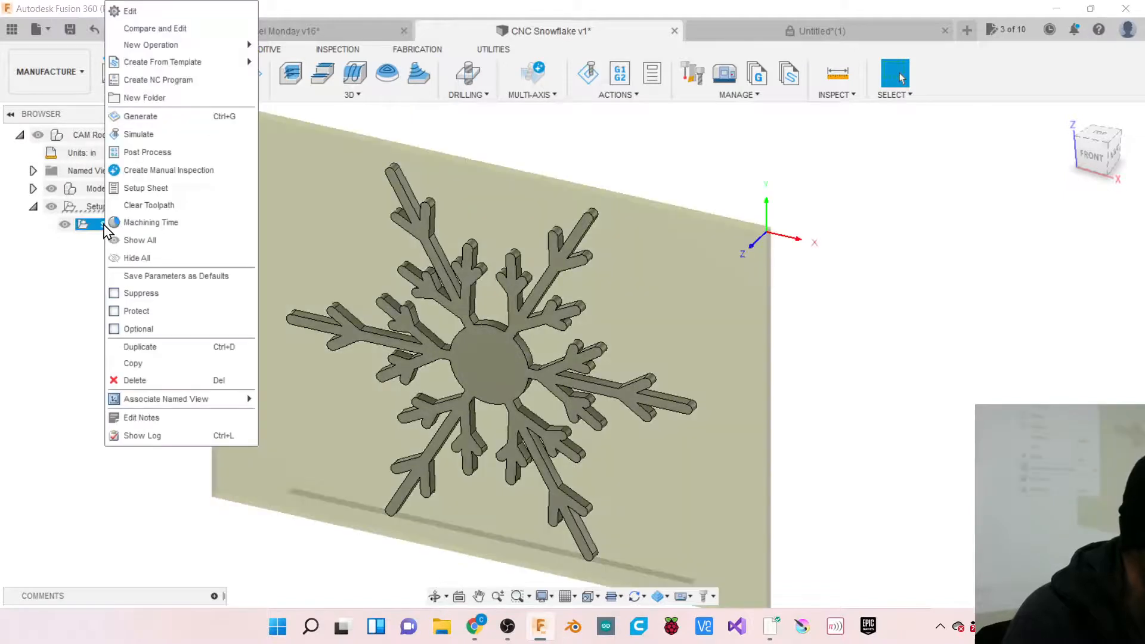
{"action": "left_click", "coordinate": [141, 12]}
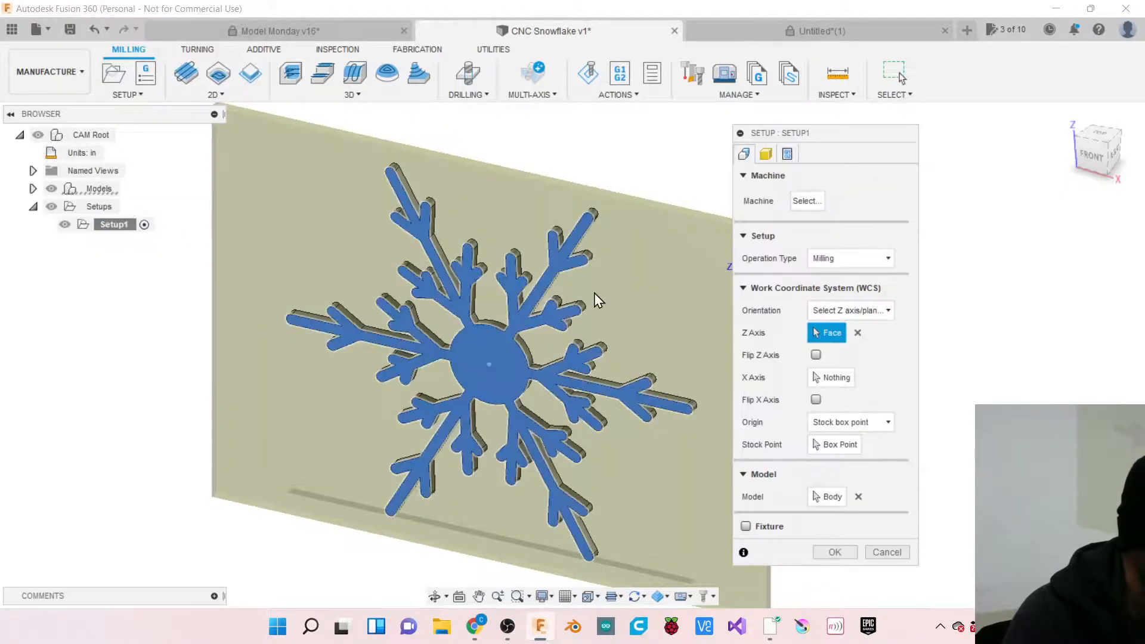
{"action": "left_click", "coordinate": [828, 496]}
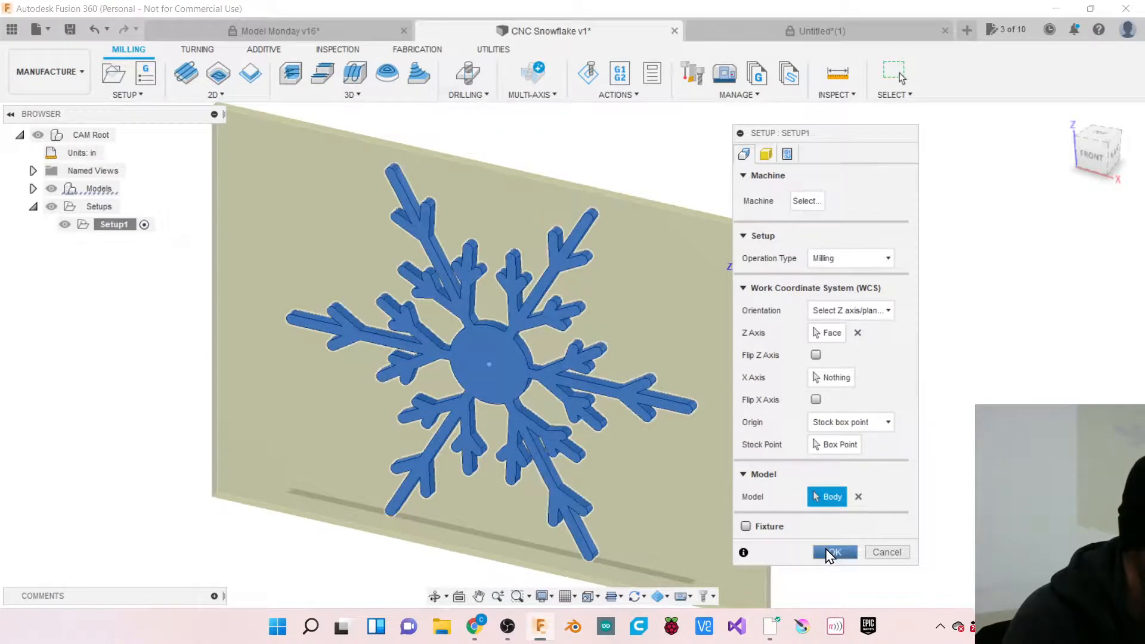
{"action": "left_click", "coordinate": [830, 553]}
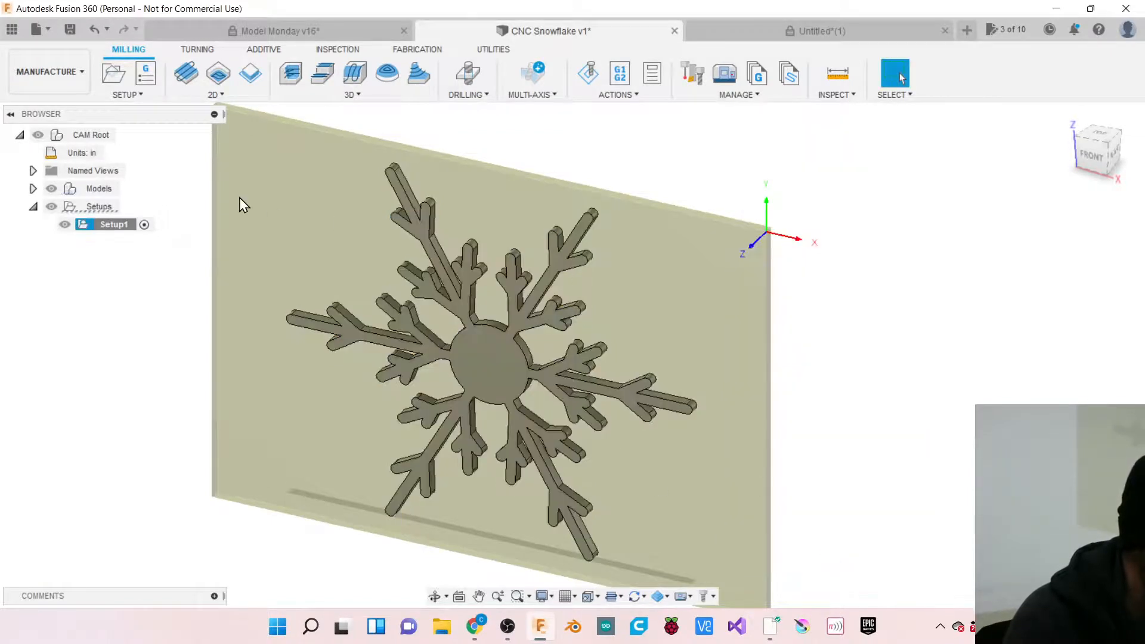
{"action": "left_click", "coordinate": [214, 96]}
{"action": "left_click", "coordinate": [209, 158]}
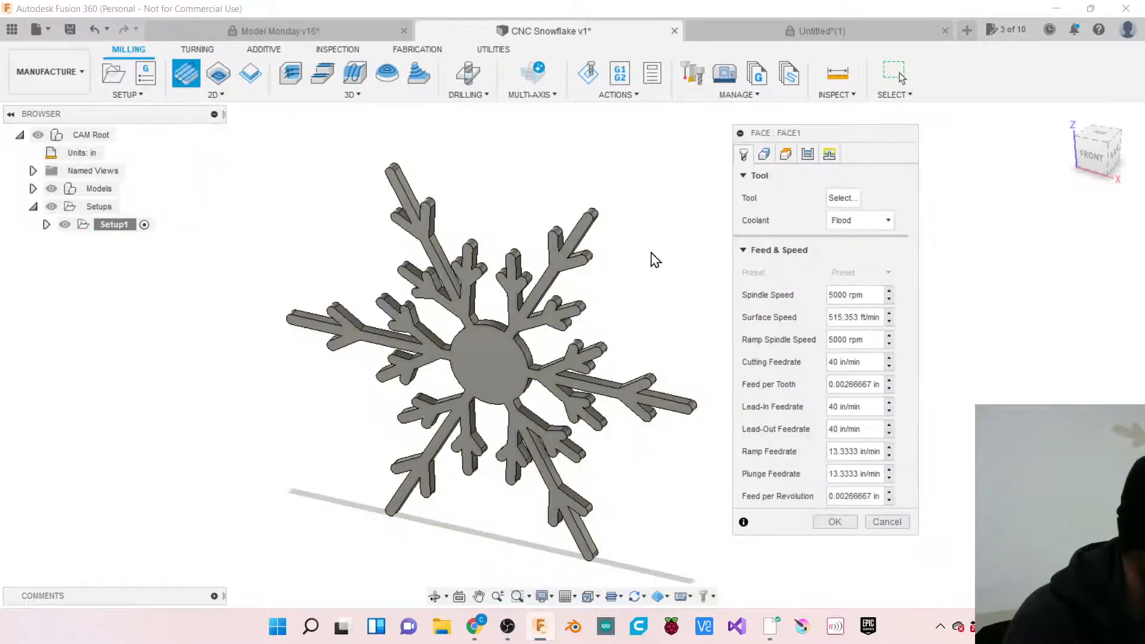
{"action": "left_click", "coordinate": [882, 523]}
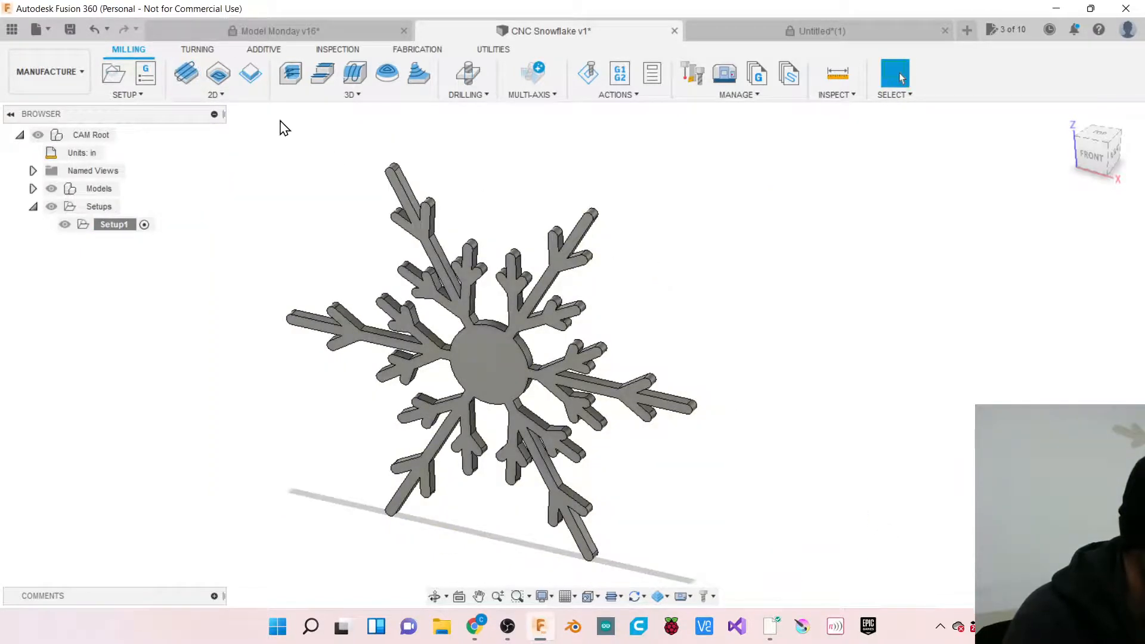
Start a new 2D contour operation in Setup1 and assign the document's 1/8" Flat Endmill to it.
{"action": "left_click", "coordinate": [216, 95]}
{"action": "left_click", "coordinate": [217, 160]}
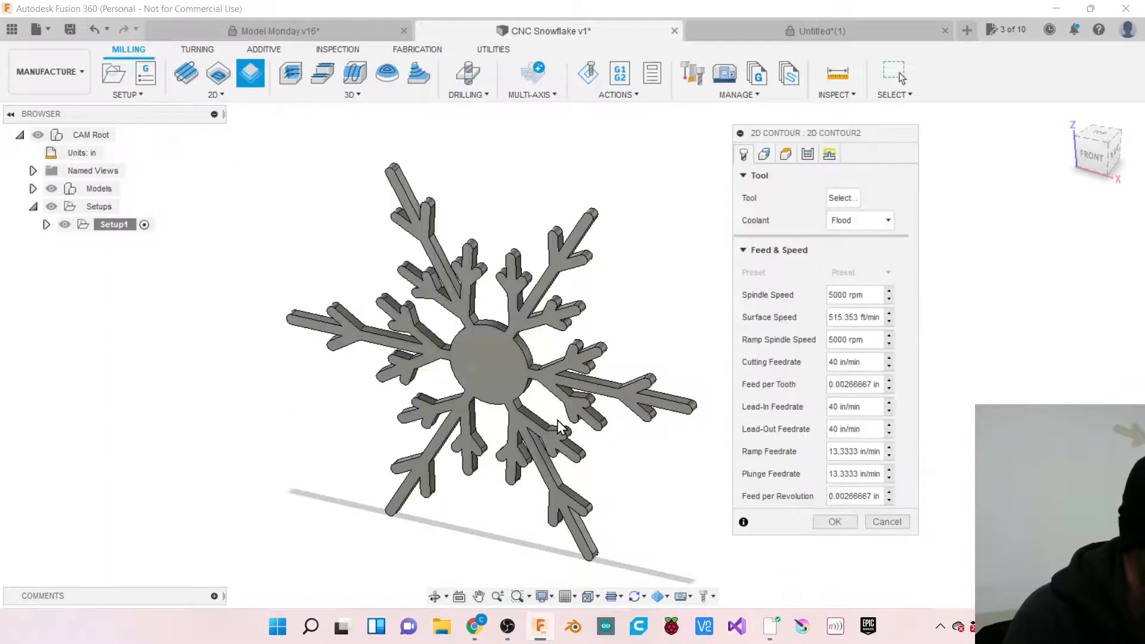
{"action": "left_click", "coordinate": [833, 202]}
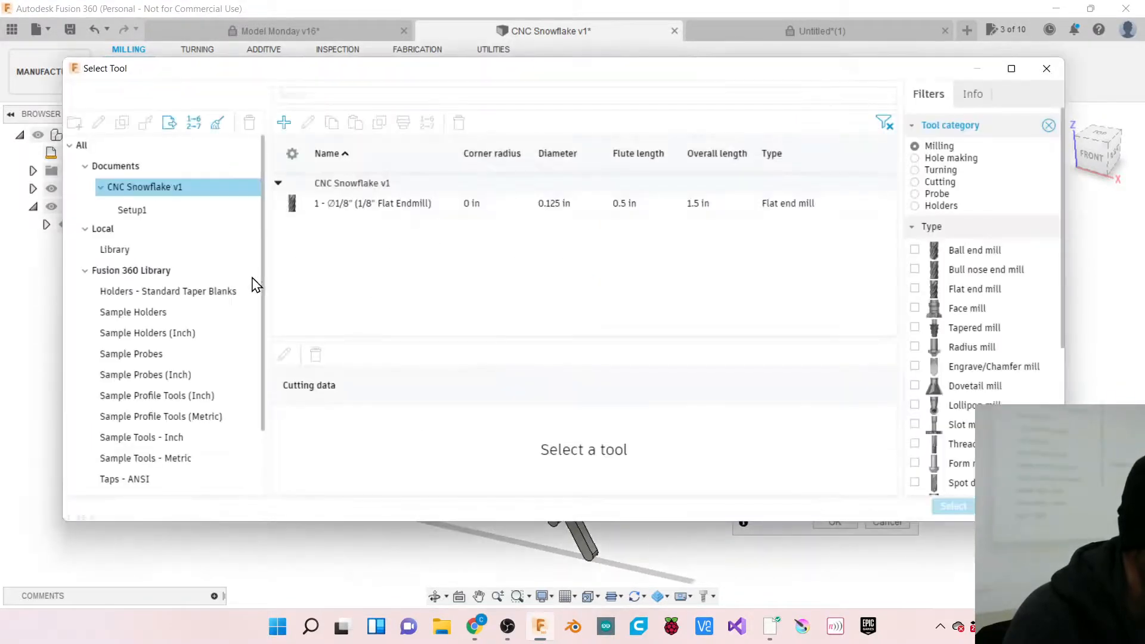
{"action": "left_click", "coordinate": [351, 207]}
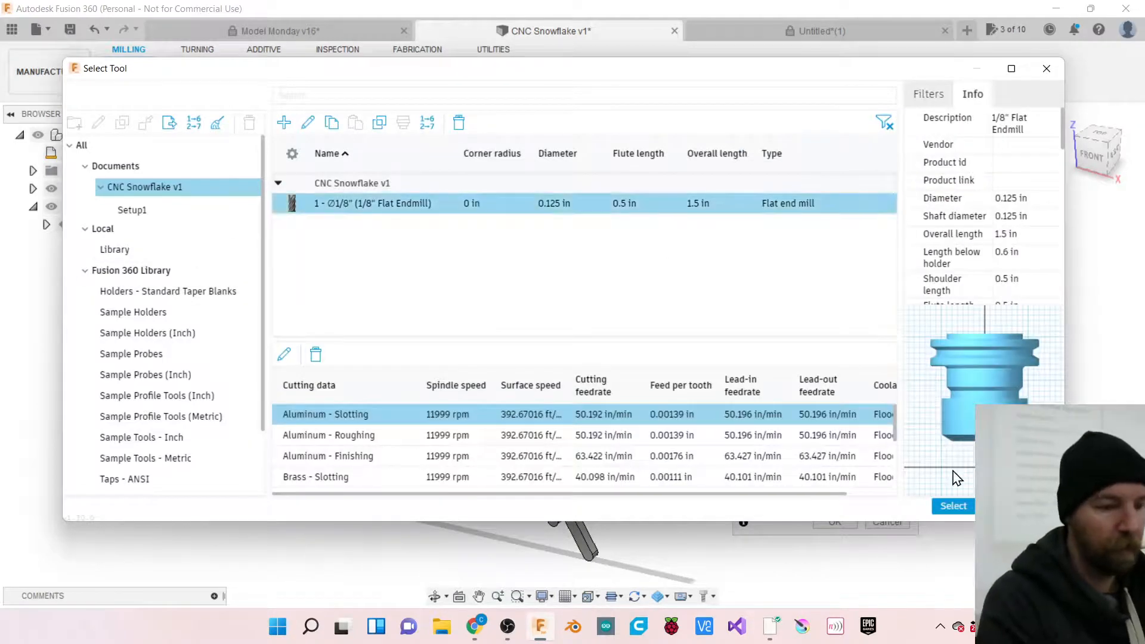
{"action": "left_click", "coordinate": [952, 505]}
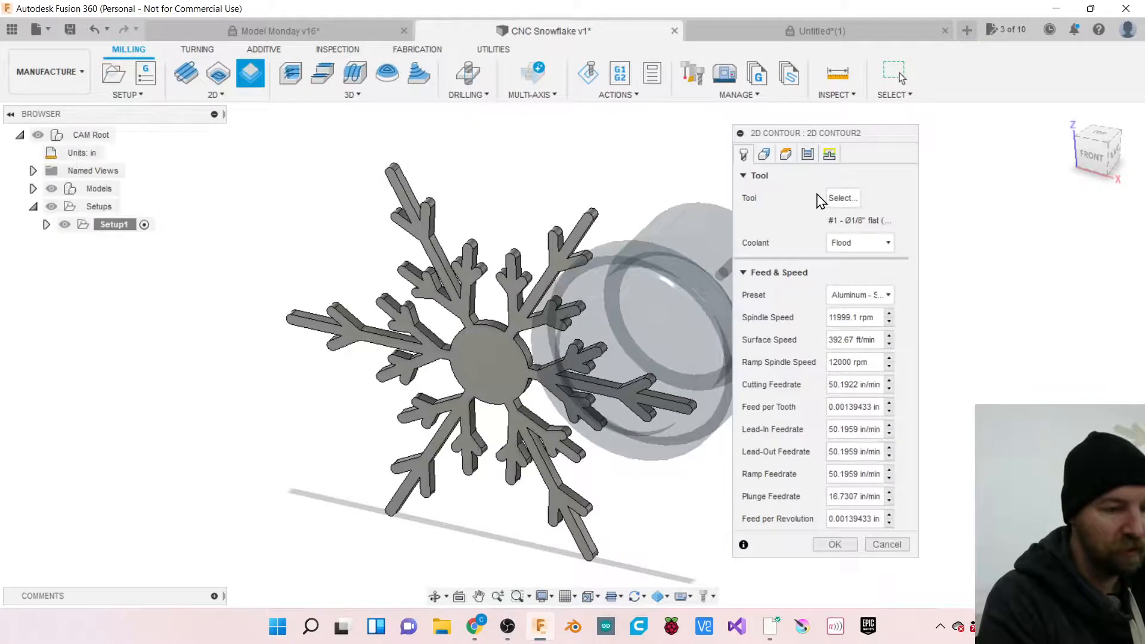
Keep the contour mode on Selected contours and try picking the rear edges of the right arm's outer segment and upper twig.
{"action": "left_click", "coordinate": [764, 154]}
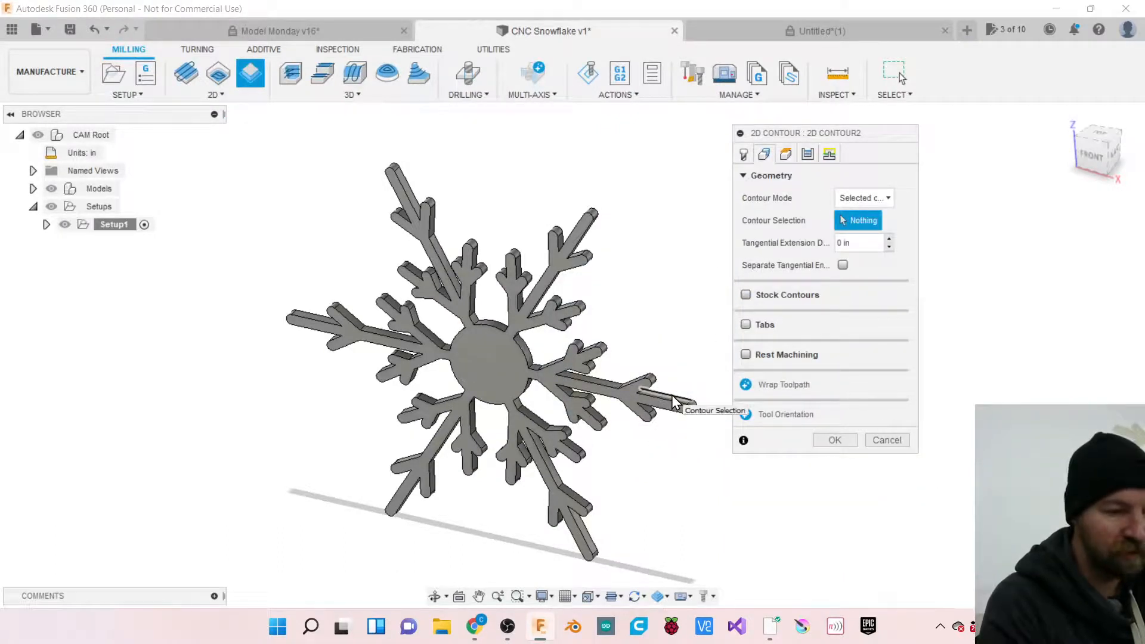
{"action": "left_click", "coordinate": [889, 201]}
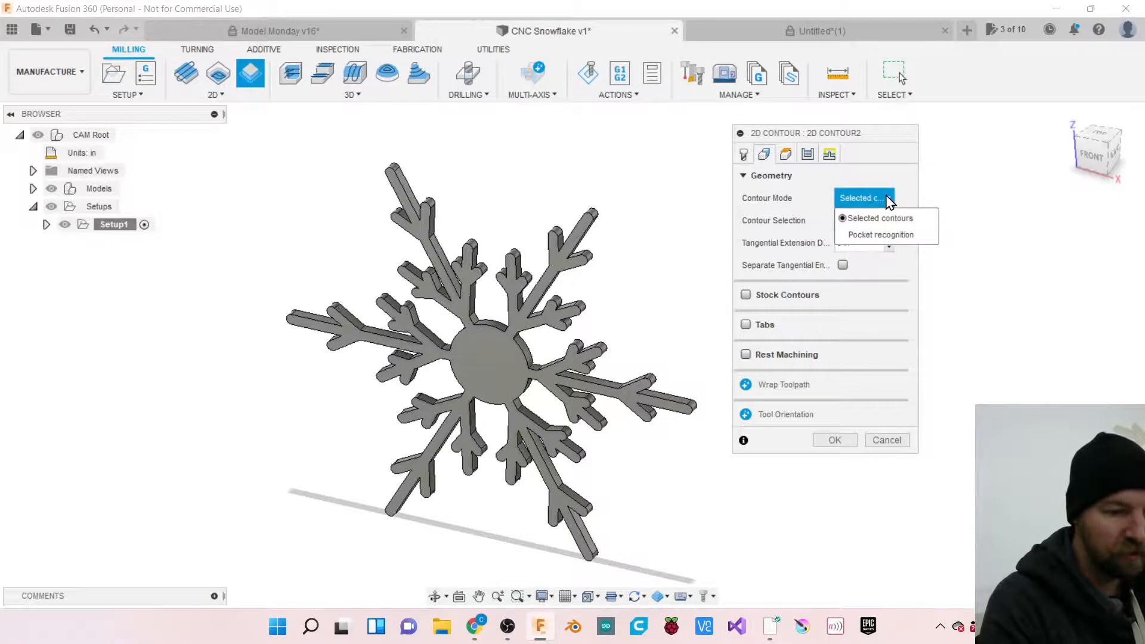
{"action": "left_click", "coordinate": [881, 219]}
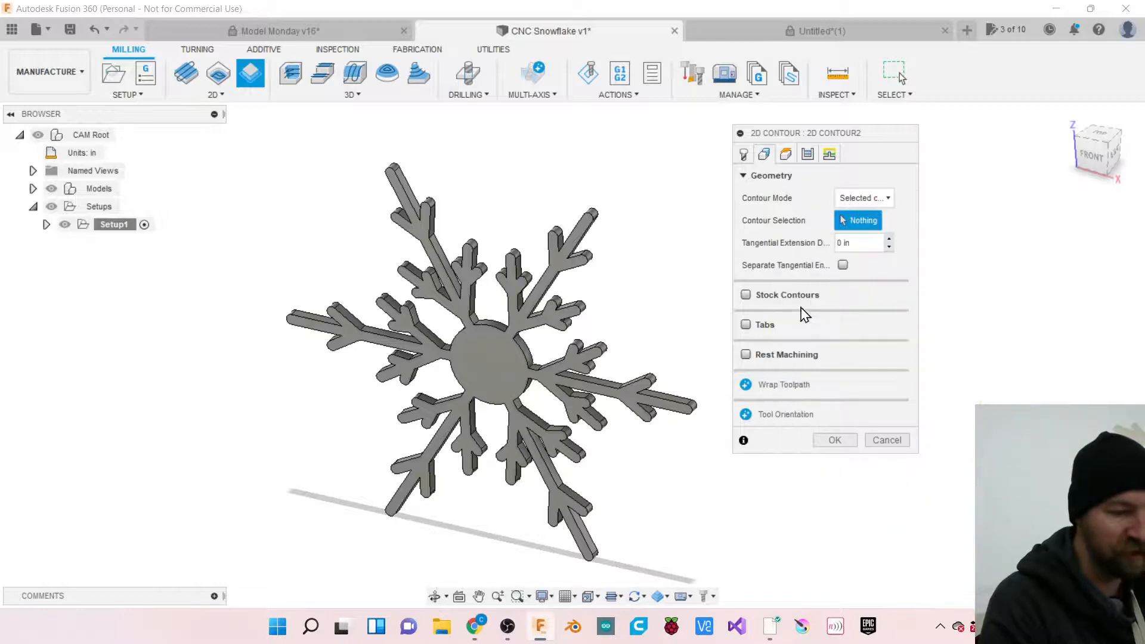
{"action": "scroll", "coordinate": [672, 400], "scroll_direction": "up", "scroll_amount": 1}
{"action": "scroll", "coordinate": [672, 397], "scroll_direction": "up", "scroll_amount": 4}
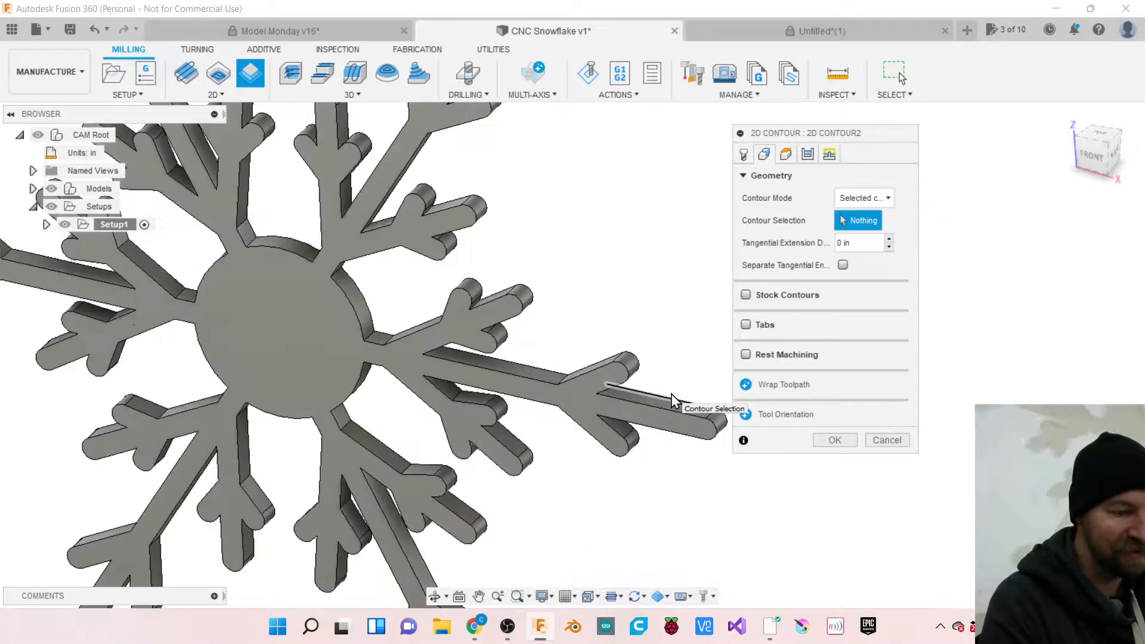
{"action": "left_click", "coordinate": [631, 397]}
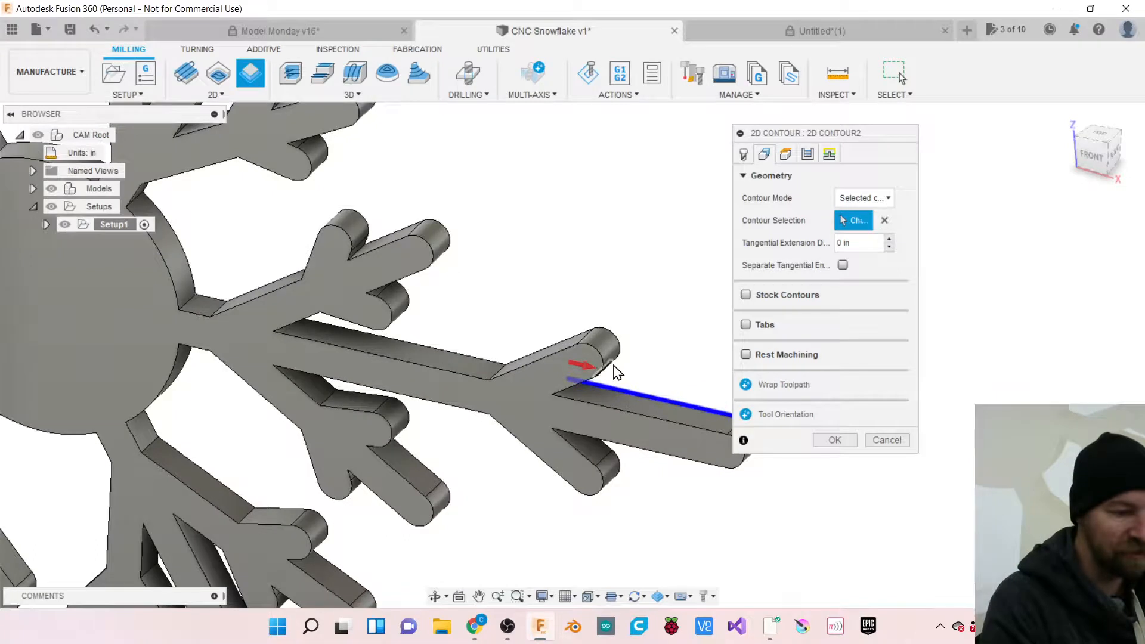
{"action": "left_click", "coordinate": [540, 349]}
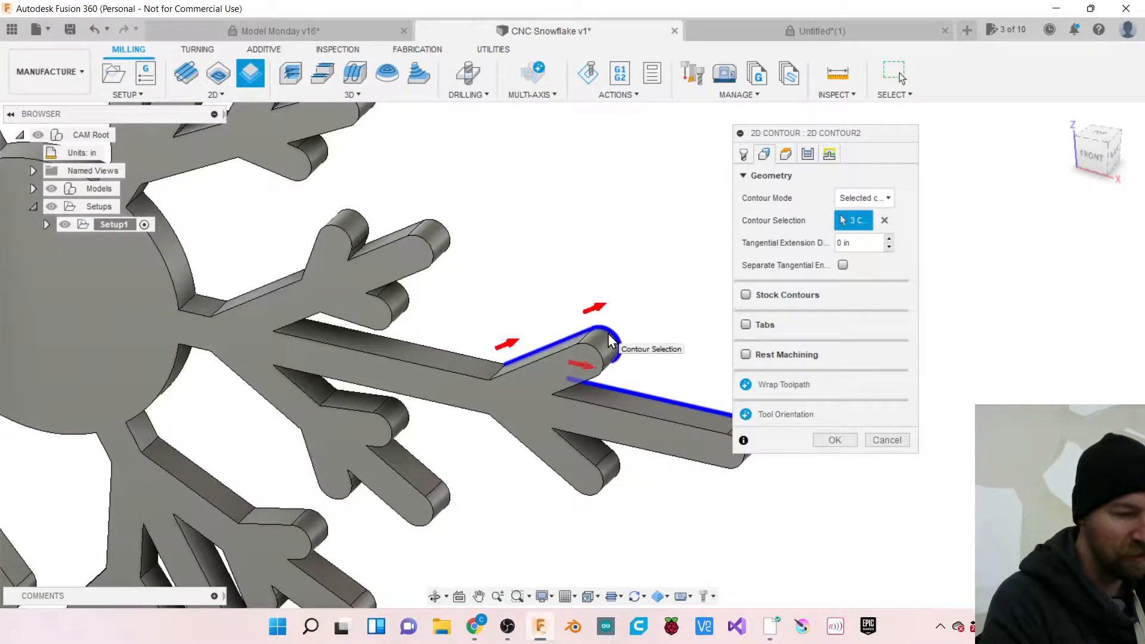
Try extending the contour from the back side with the twig's inner edge and the arm's rounded tip edge.
{"action": "left_click_drag", "start_coordinate": [1077, 162], "coordinate": [977, 160]}
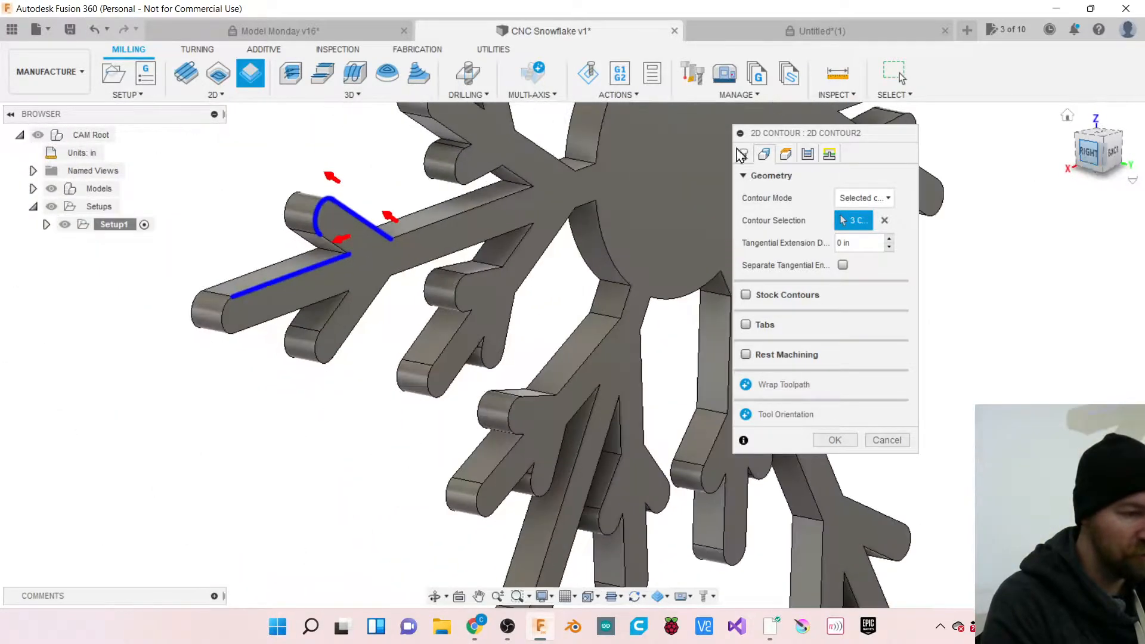
{"action": "left_click", "coordinate": [321, 238]}
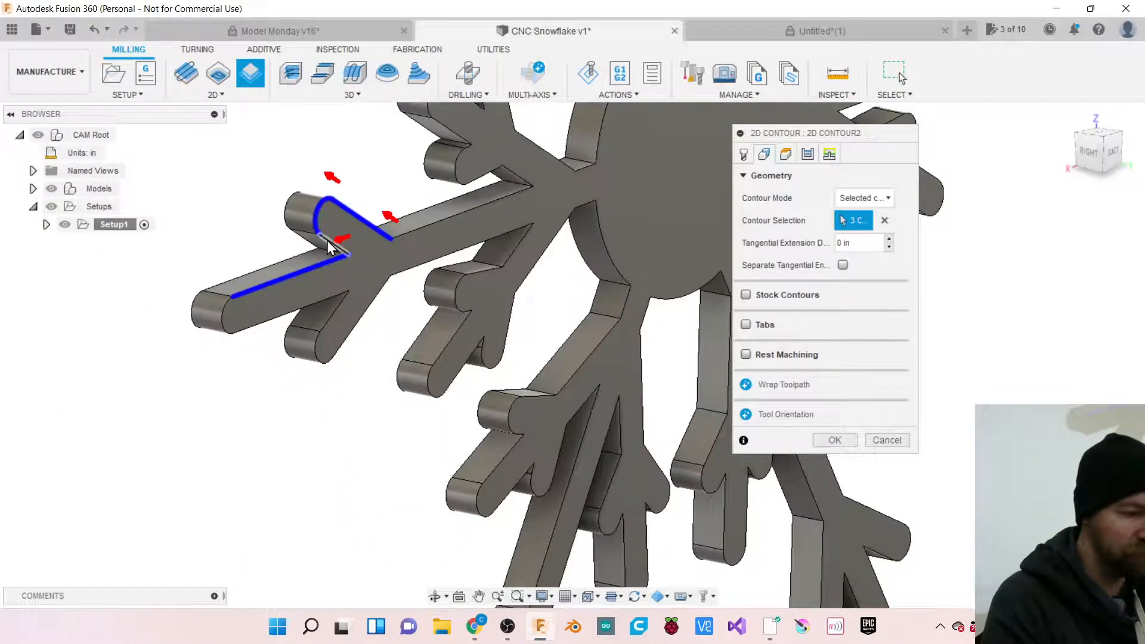
{"action": "left_click", "coordinate": [223, 319]}
{"action": "scroll", "coordinate": [194, 365], "scroll_direction": "down", "scroll_amount": 5}
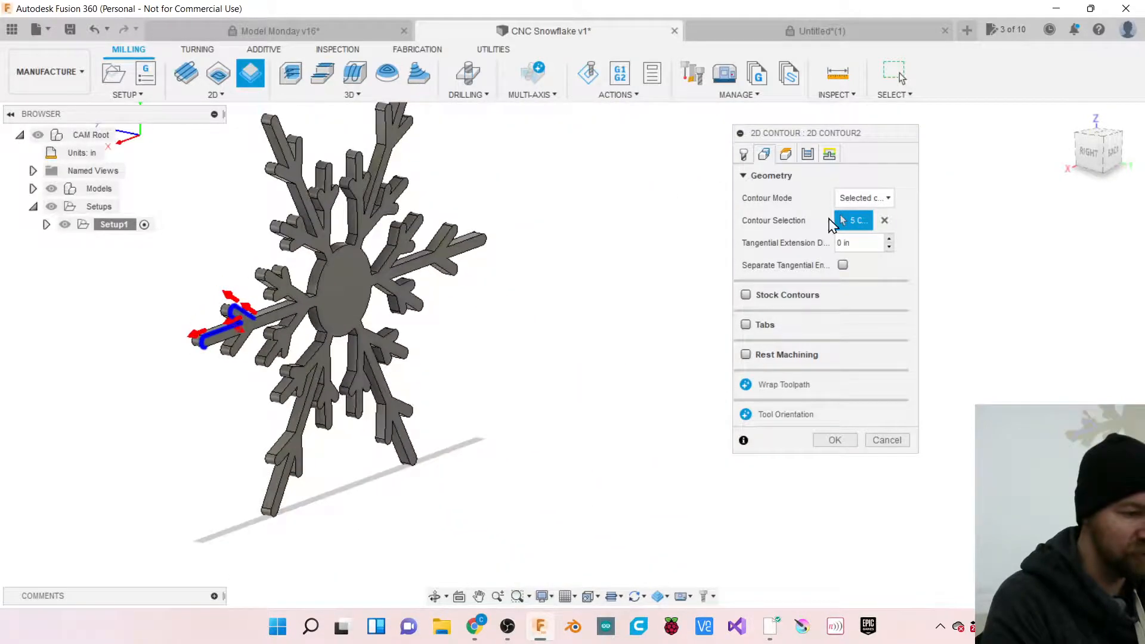
Clear the contour selection with the snowflake seen from the right side and abandon the 2D contour operation.
{"action": "left_click", "coordinate": [1088, 152]}
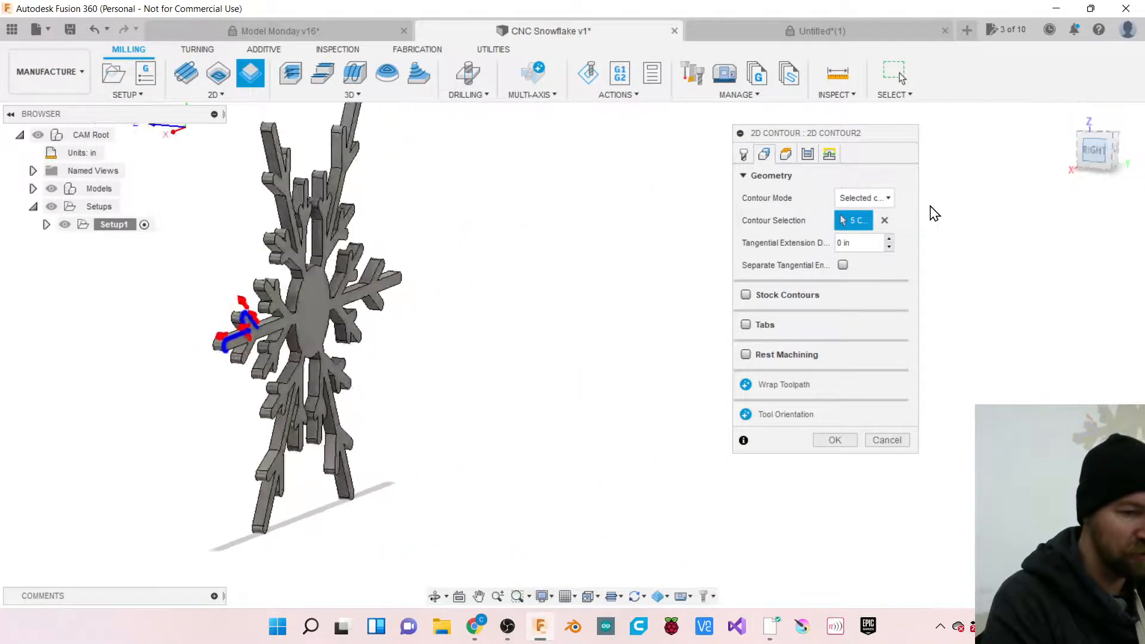
{"action": "left_click", "coordinate": [886, 220]}
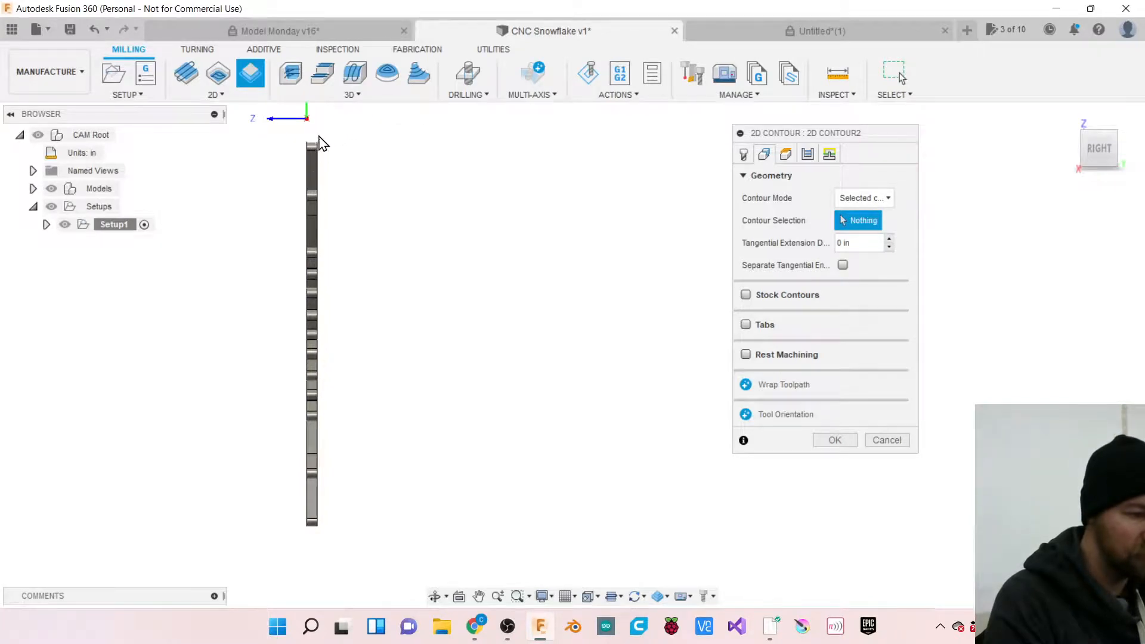
{"action": "left_click", "coordinate": [897, 73]}
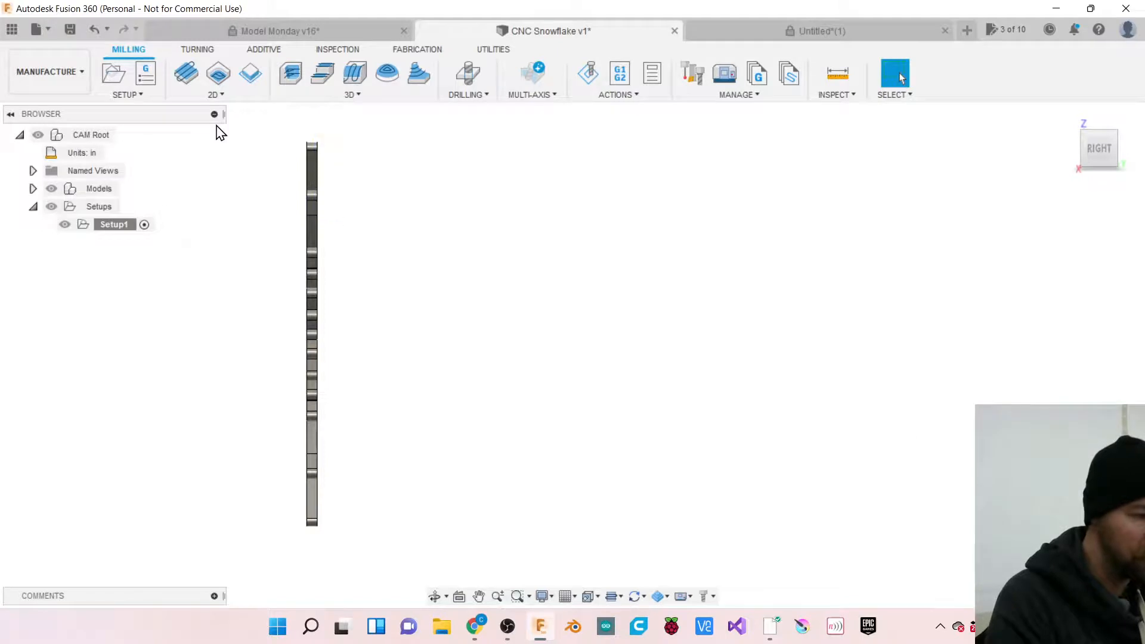
Start another 2D contour operation in Setup1 and assign the document's 1/8" Flat Endmill to it.
{"action": "left_click", "coordinate": [217, 96]}
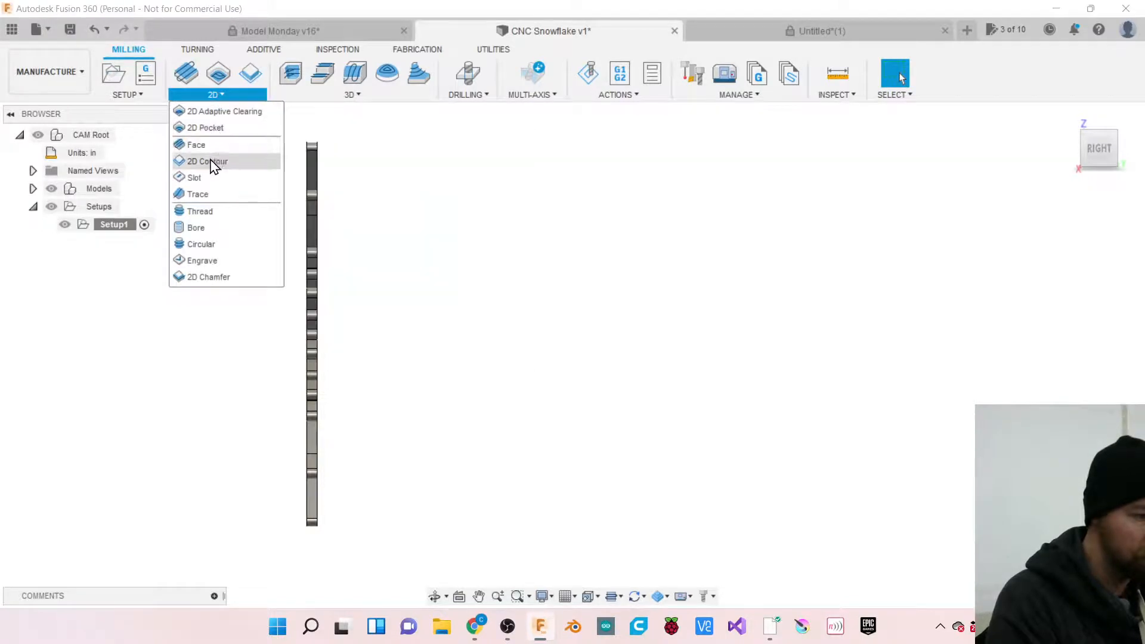
{"action": "left_click", "coordinate": [216, 160]}
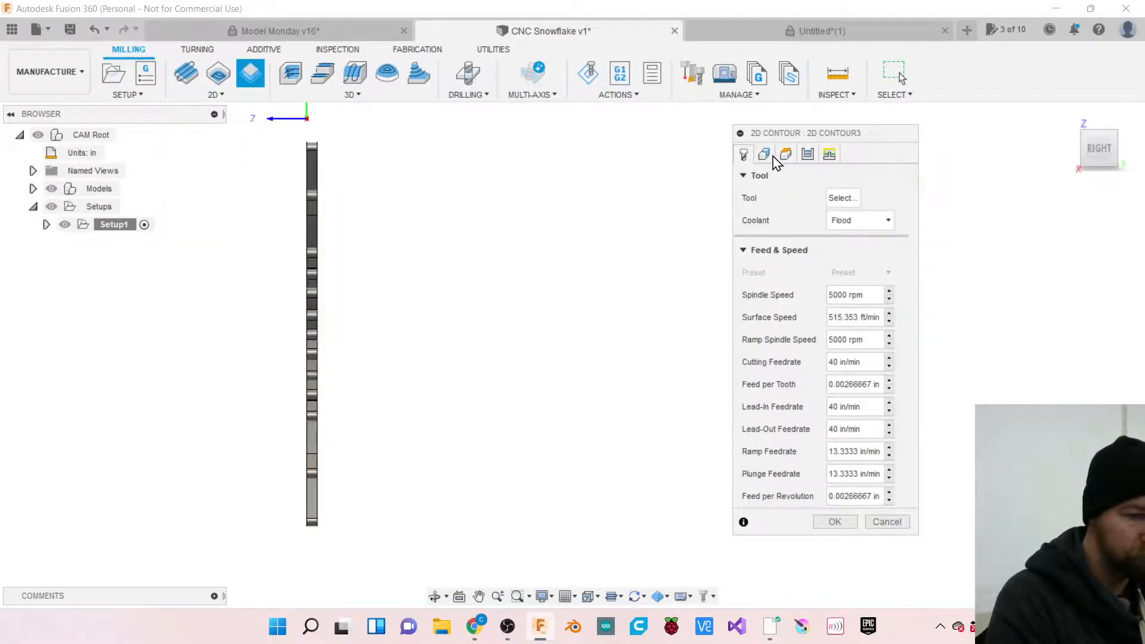
{"action": "left_click", "coordinate": [841, 199]}
{"action": "left_click", "coordinate": [376, 204]}
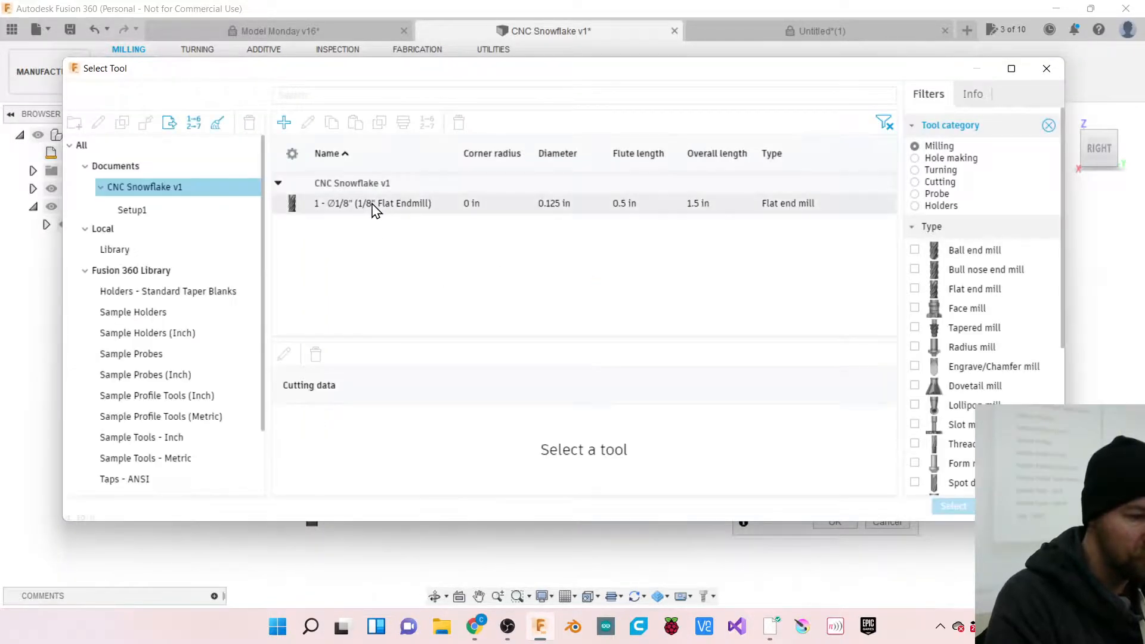
{"action": "left_click", "coordinate": [954, 507]}
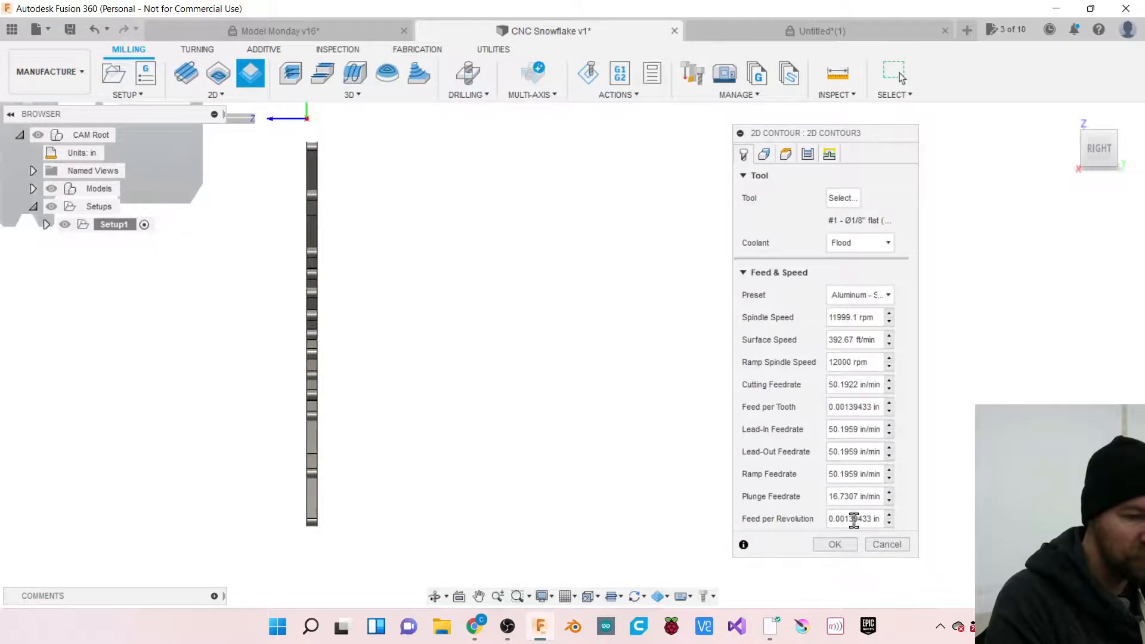
Try picking the contour edge by edge from the long arm's rounded tip along its outer segment and around the upper twig.
{"action": "left_click", "coordinate": [765, 156]}
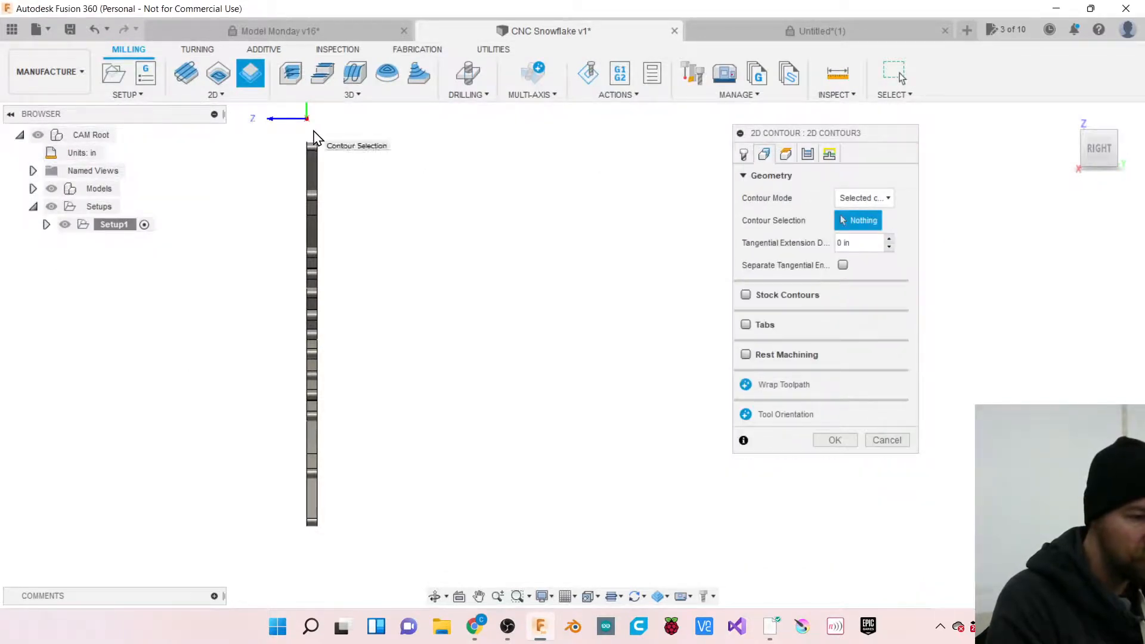
{"action": "scroll", "coordinate": [707, 431], "scroll_direction": "down", "scroll_amount": 3}
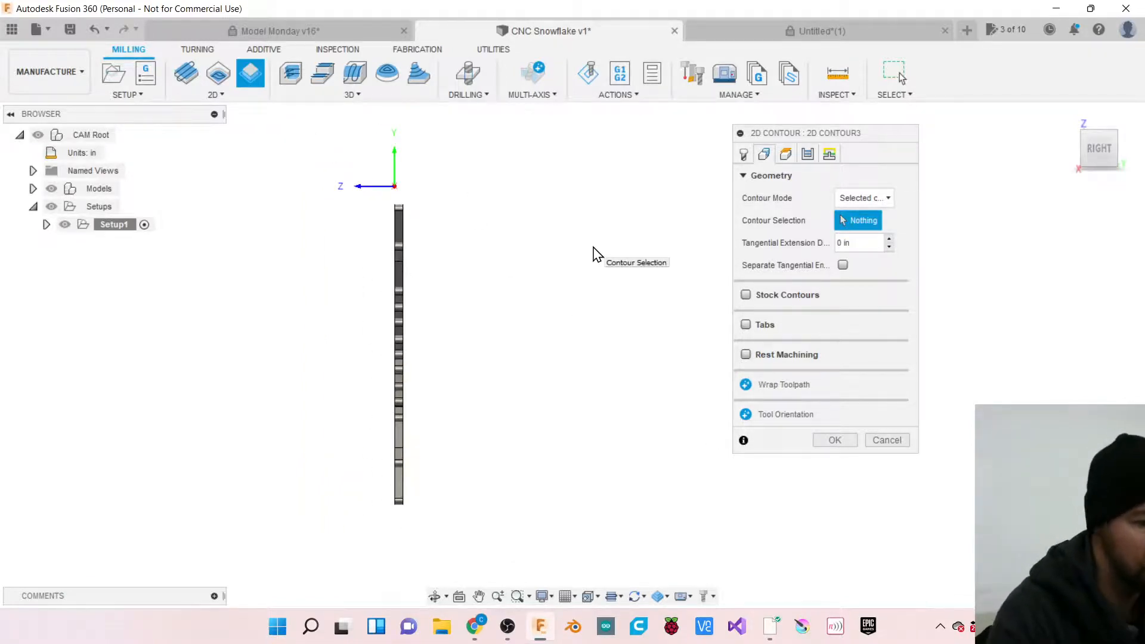
{"action": "left_click", "coordinate": [1091, 137]}
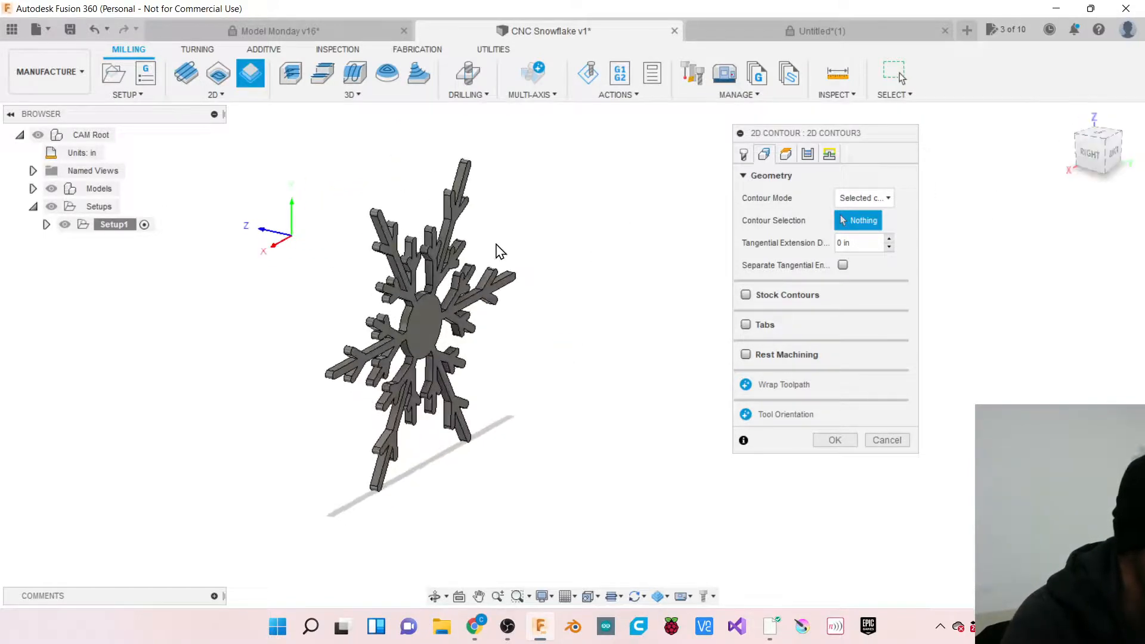
{"action": "scroll", "coordinate": [386, 312], "scroll_direction": "up", "scroll_amount": 5}
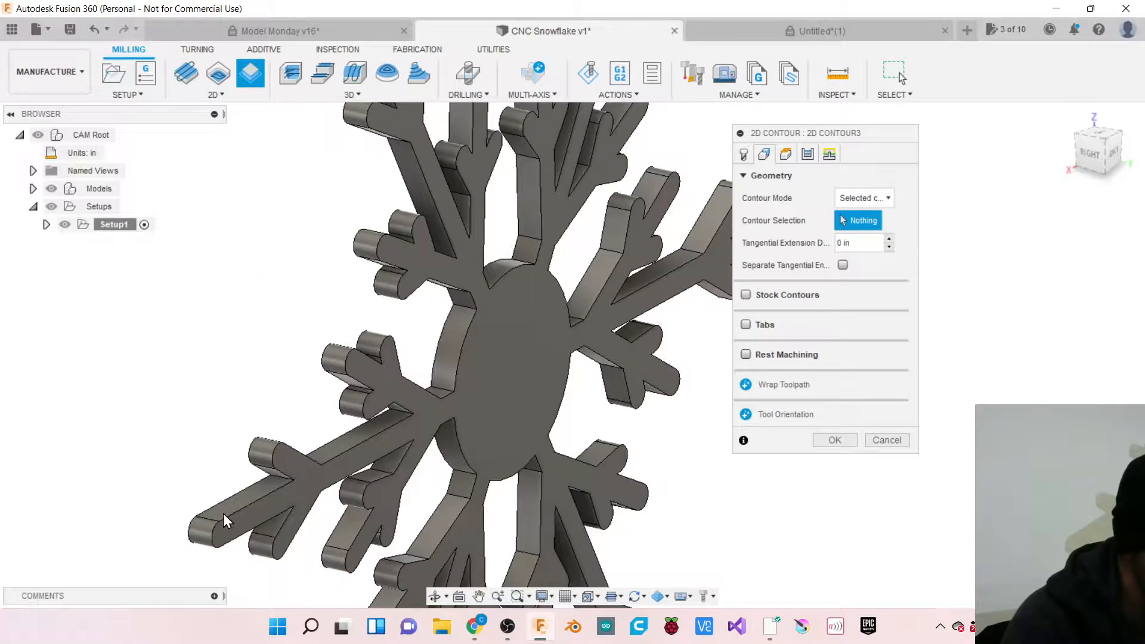
{"action": "left_click", "coordinate": [216, 536]}
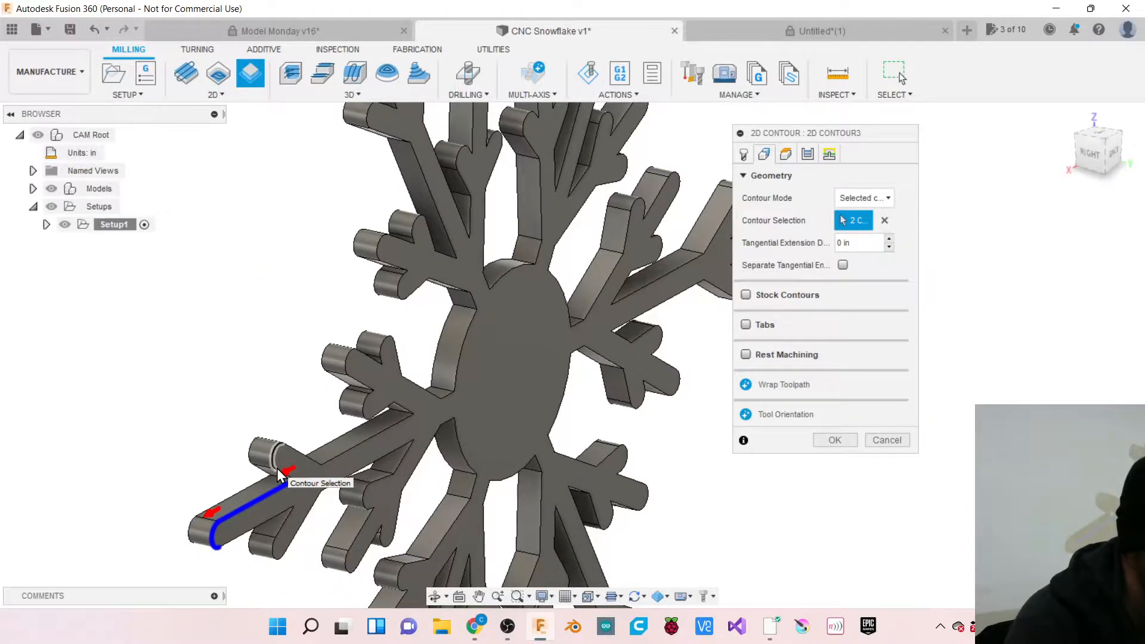
{"action": "scroll", "coordinate": [276, 467], "scroll_direction": "up", "scroll_amount": 3}
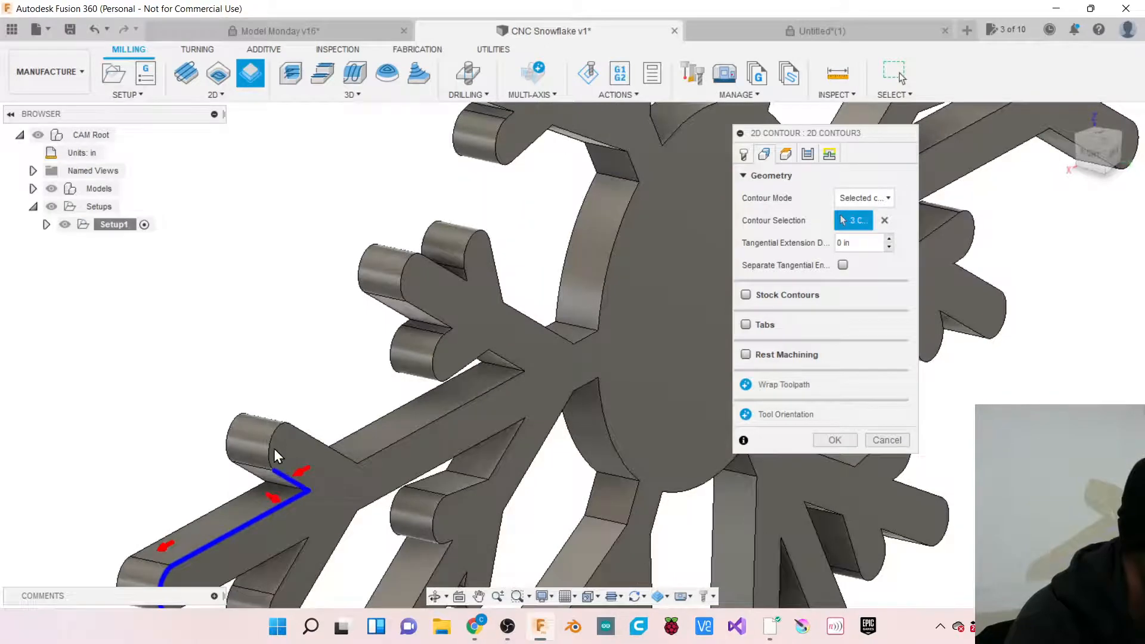
{"action": "left_click", "coordinate": [269, 441]}
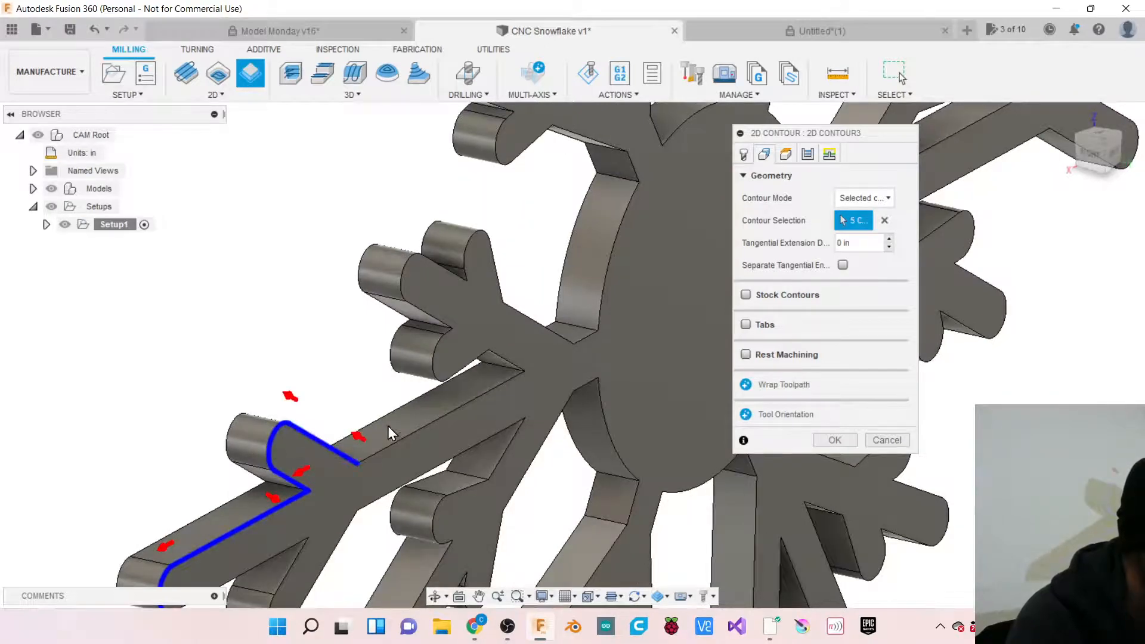
Try extending the contour along the arm's inner segment and around the rounded lower twig of the neighbouring short branch.
{"action": "left_click", "coordinate": [467, 388]}
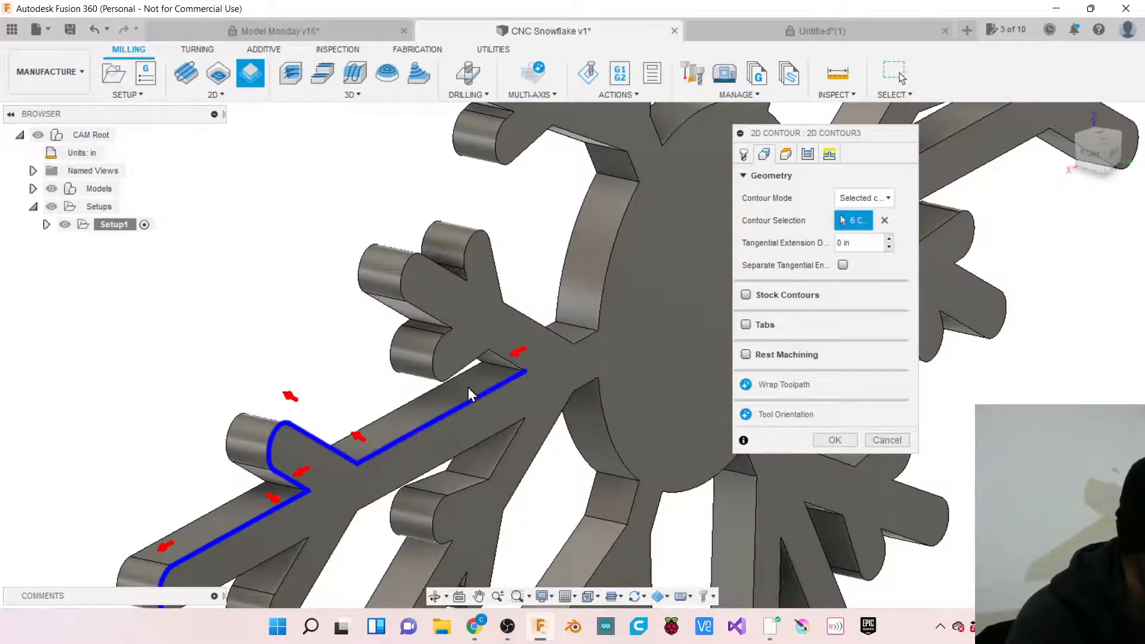
{"action": "left_click", "coordinate": [498, 356]}
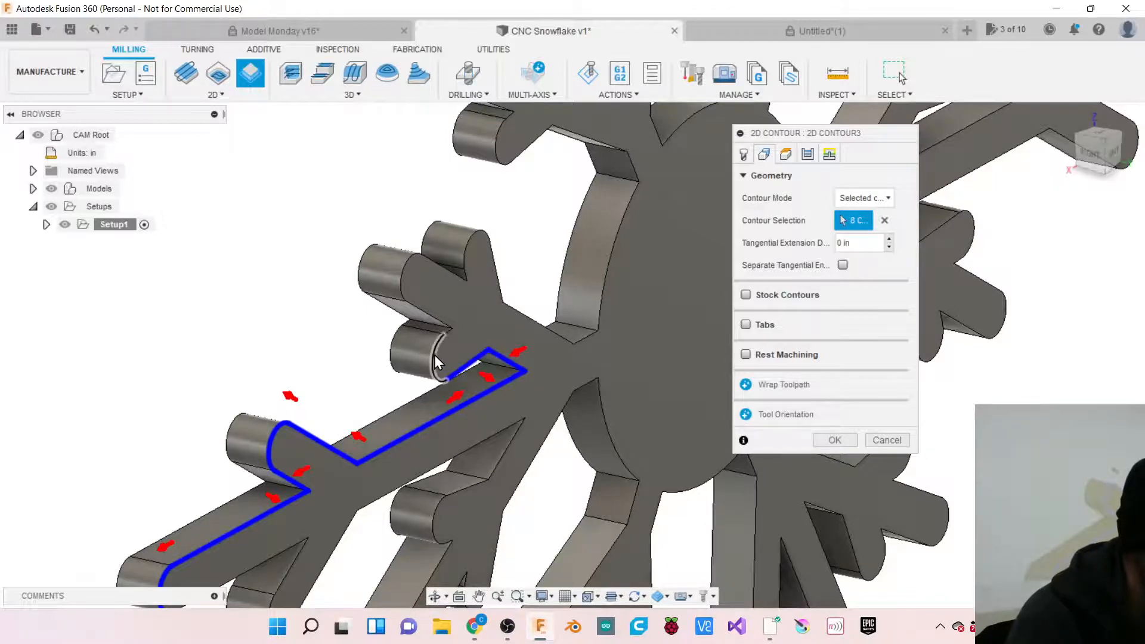
{"action": "left_click", "coordinate": [444, 337]}
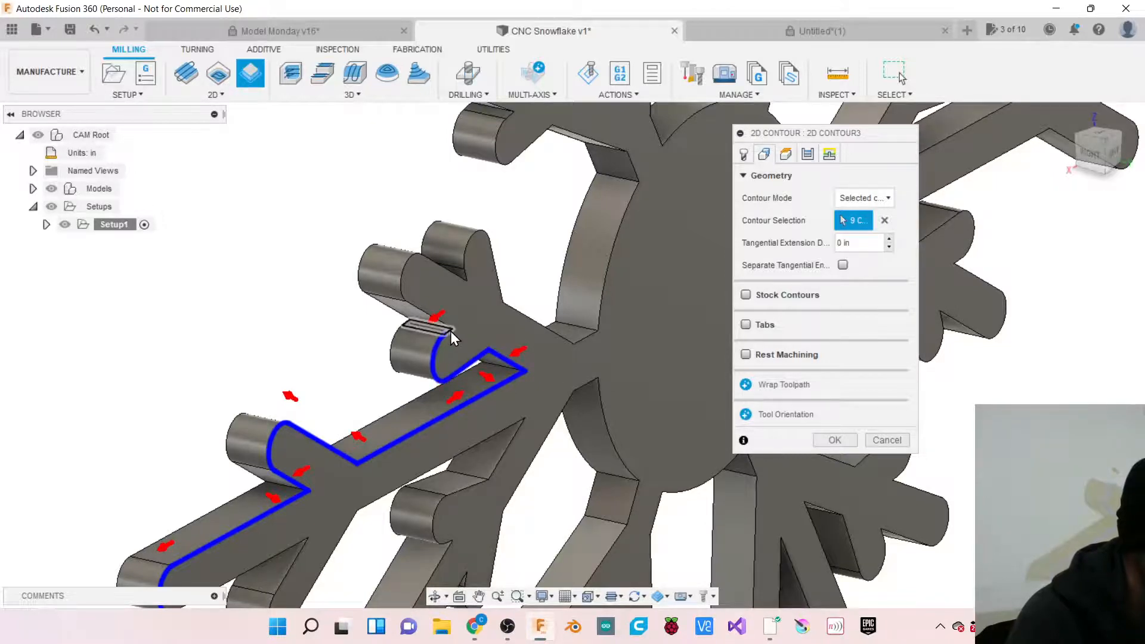
{"action": "scroll", "coordinate": [453, 334], "scroll_direction": "up", "scroll_amount": 4}
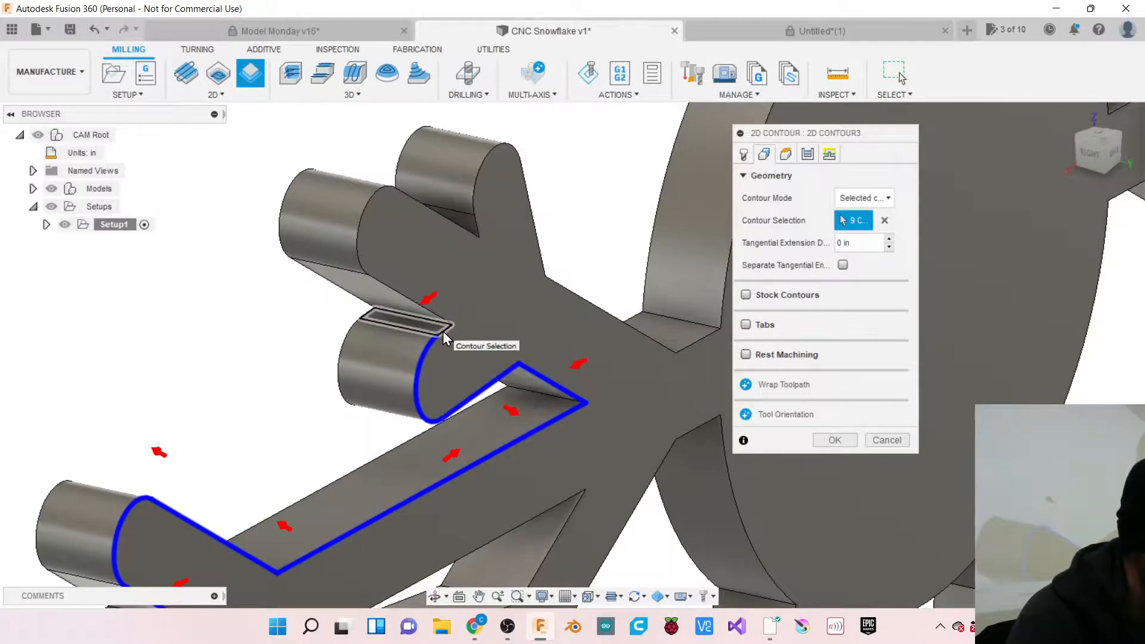
{"action": "scroll", "coordinate": [442, 331], "scroll_direction": "down", "scroll_amount": 6}
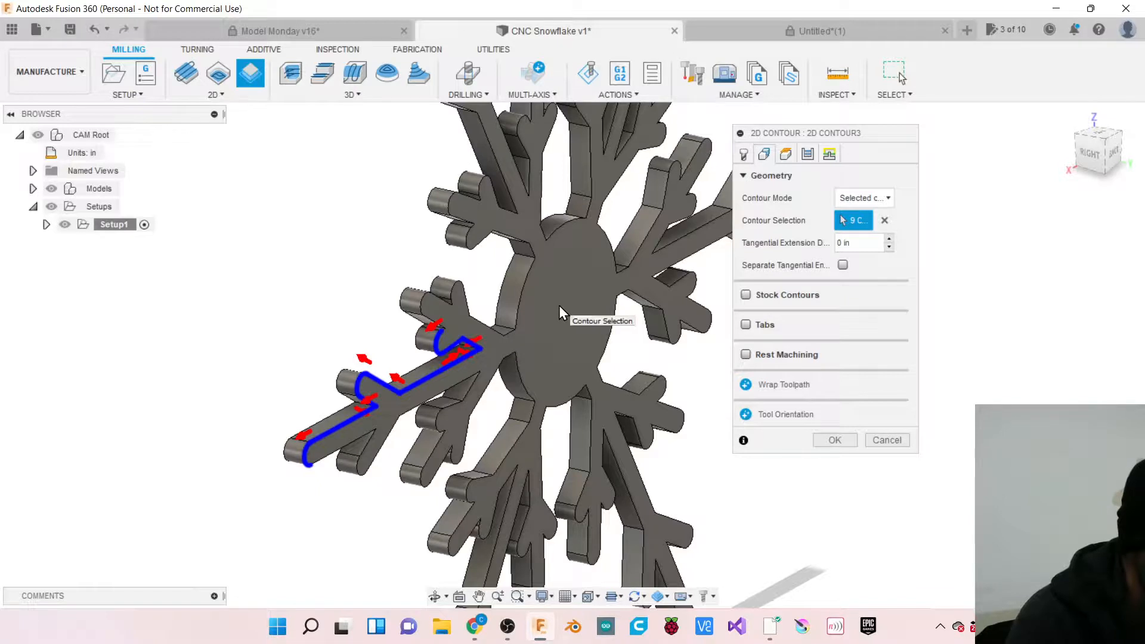
Try selecting the hub arc and the short branch's tip, clear the selection, re-pick the hub arc, and abandon the operation.
{"action": "left_click", "coordinate": [525, 279]}
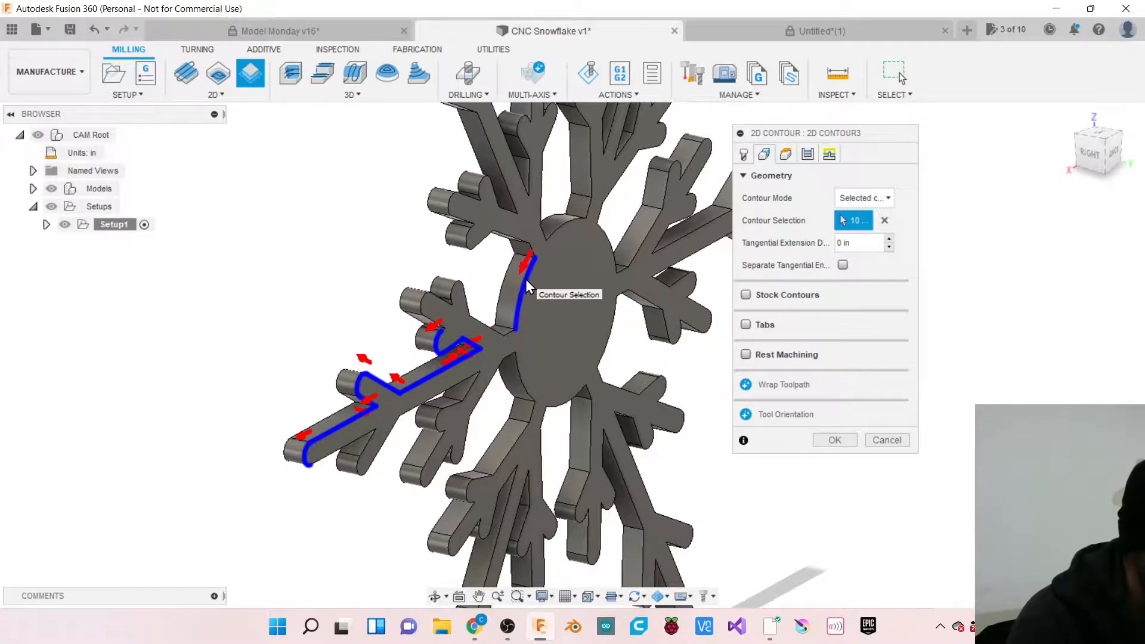
{"action": "left_click", "coordinate": [424, 303]}
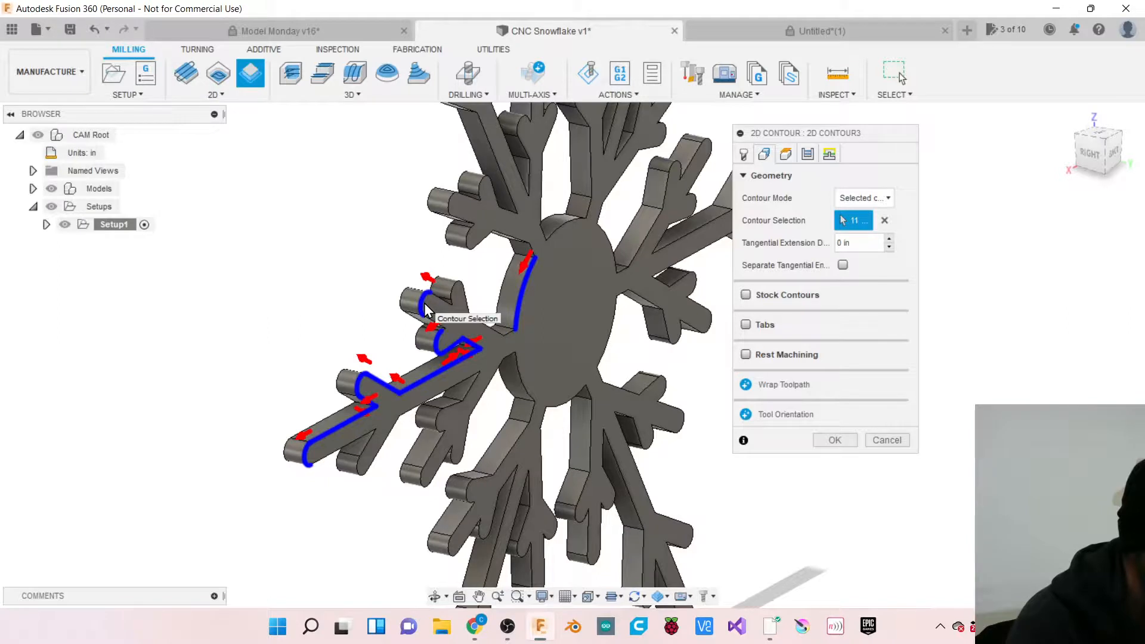
{"action": "left_click", "coordinate": [884, 221]}
{"action": "left_click", "coordinate": [518, 306]}
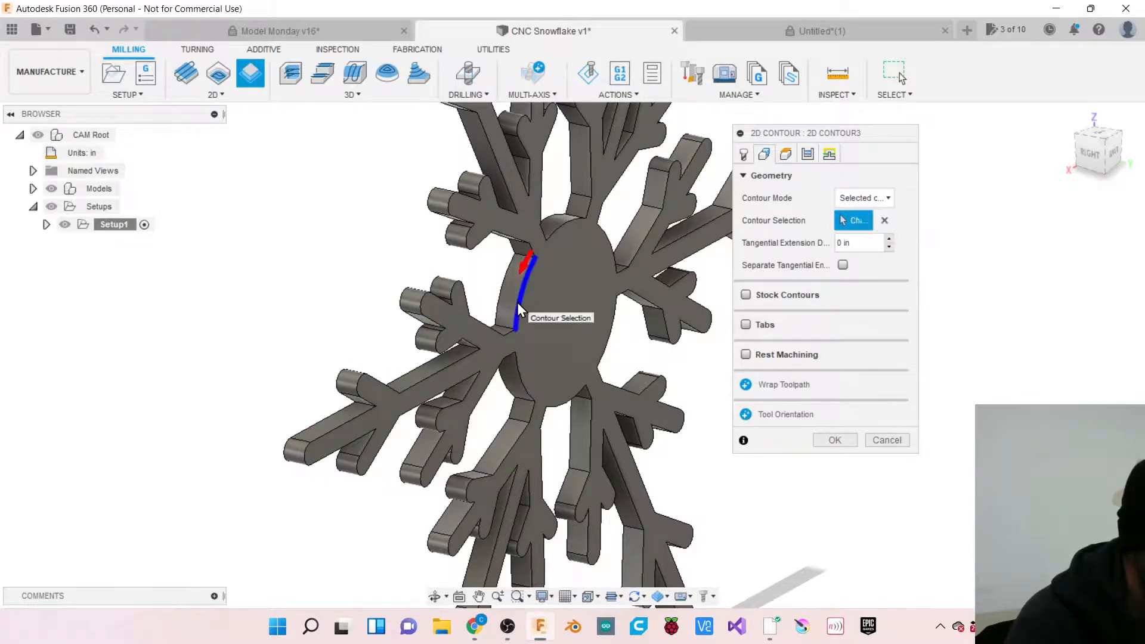
{"action": "left_click", "coordinate": [881, 441]}
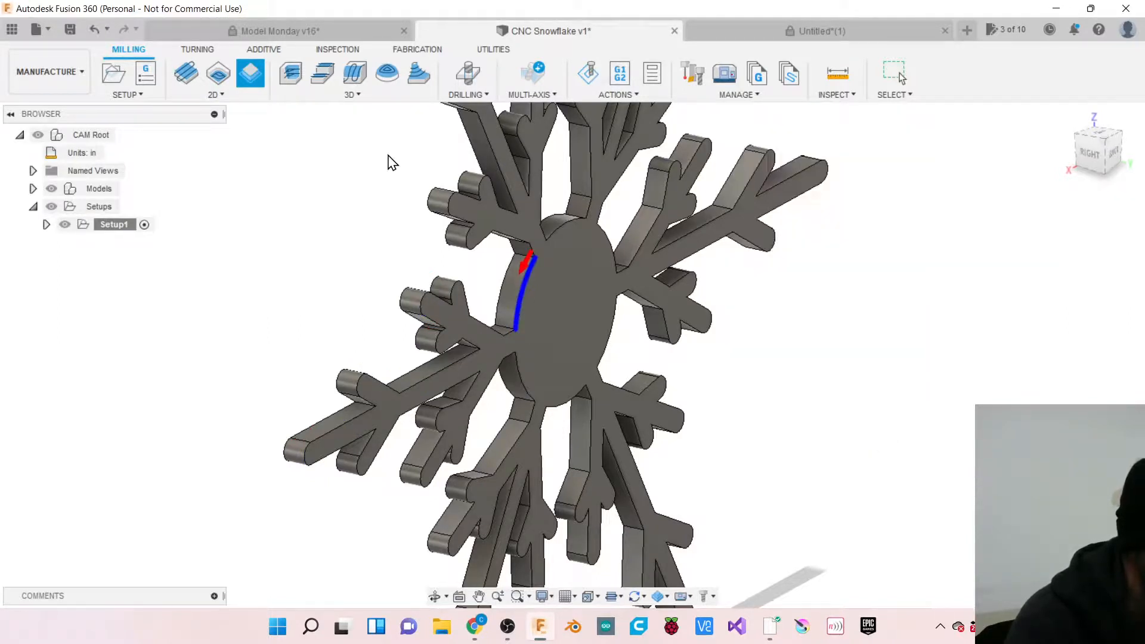
Open the CNC Ornament design from the list of editable documents and close the data panel.
{"action": "left_click", "coordinate": [11, 30]}
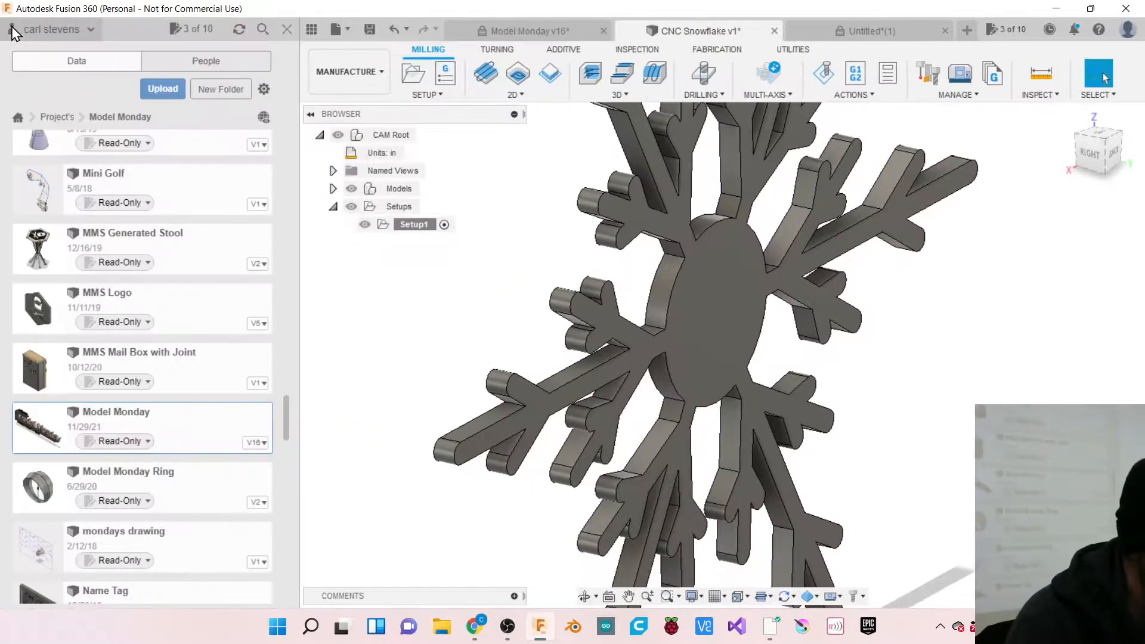
{"action": "left_click", "coordinate": [58, 118]}
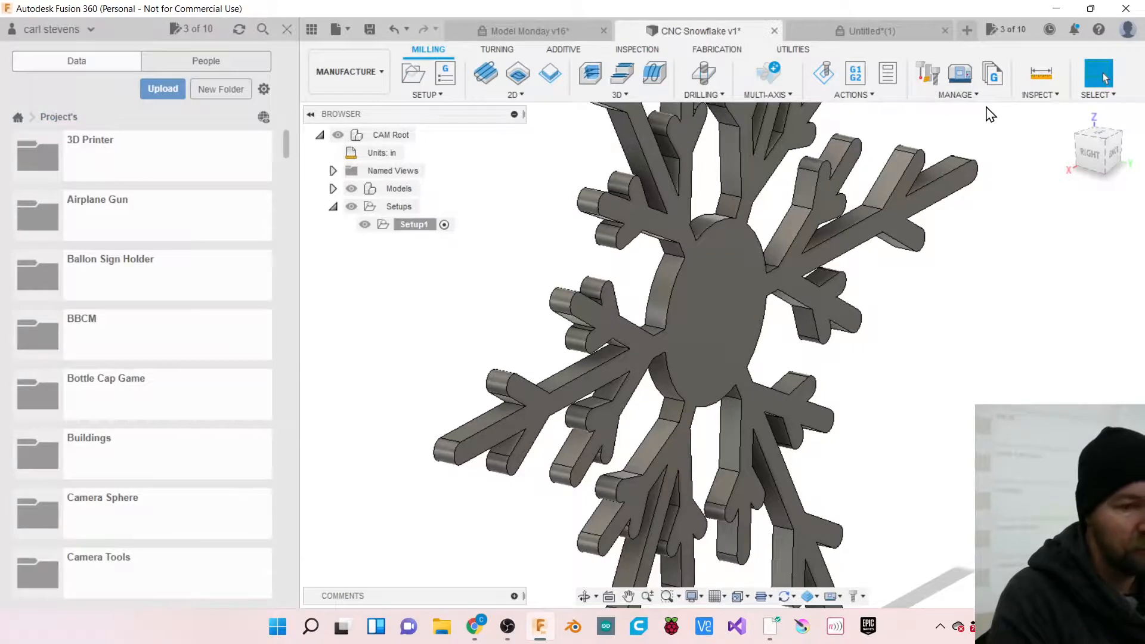
{"action": "left_click", "coordinate": [1012, 31]}
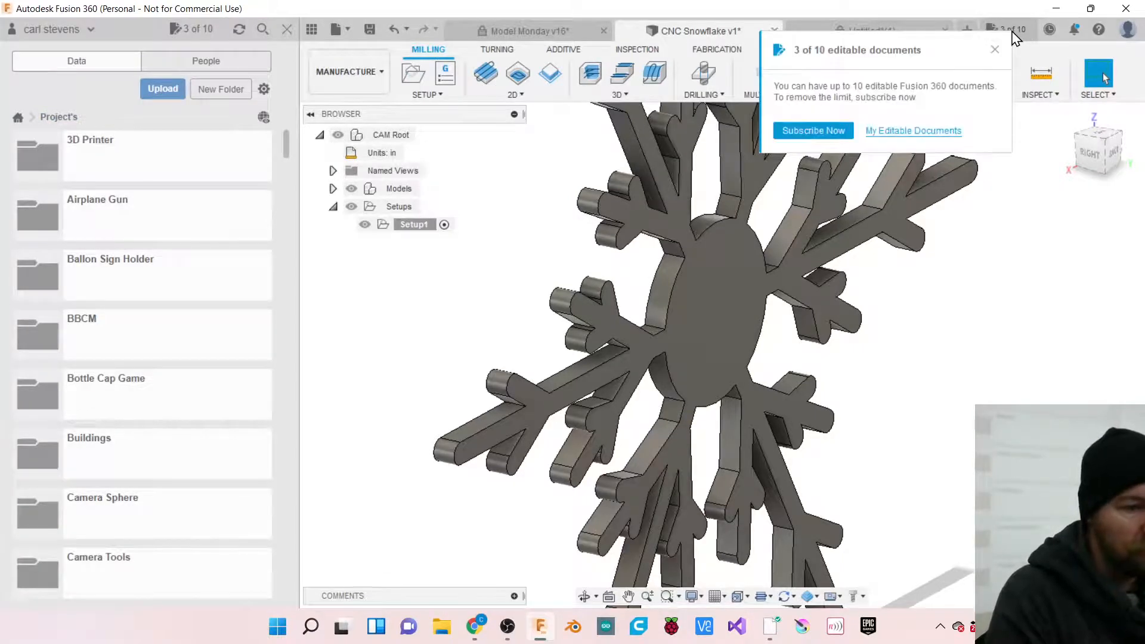
{"action": "left_click", "coordinate": [903, 132]}
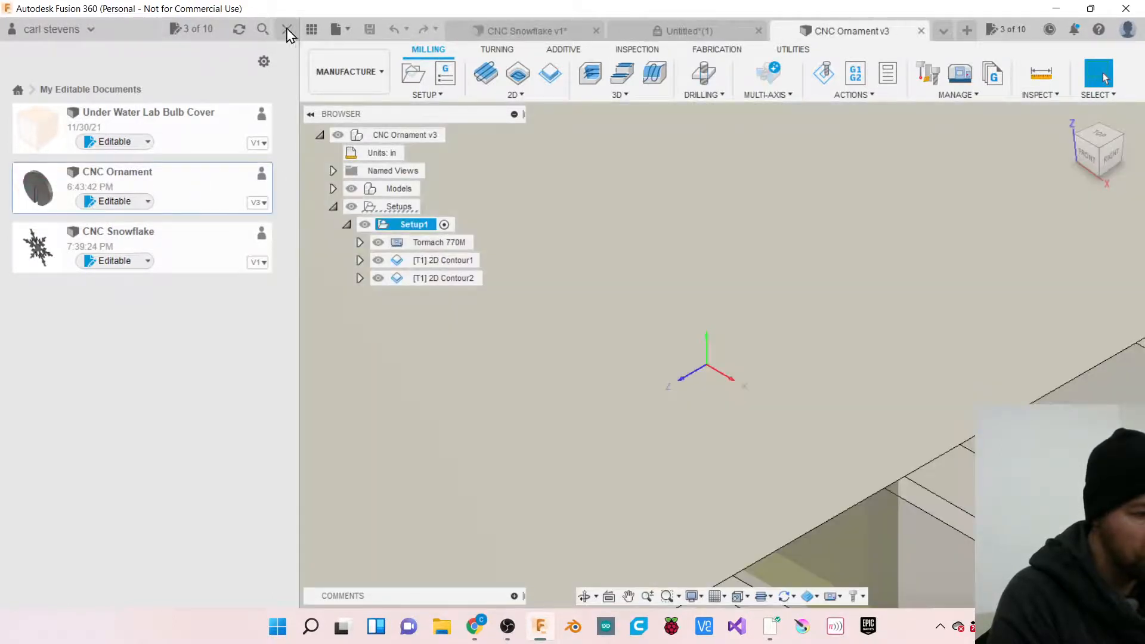
{"action": "left_click", "coordinate": [286, 31]}
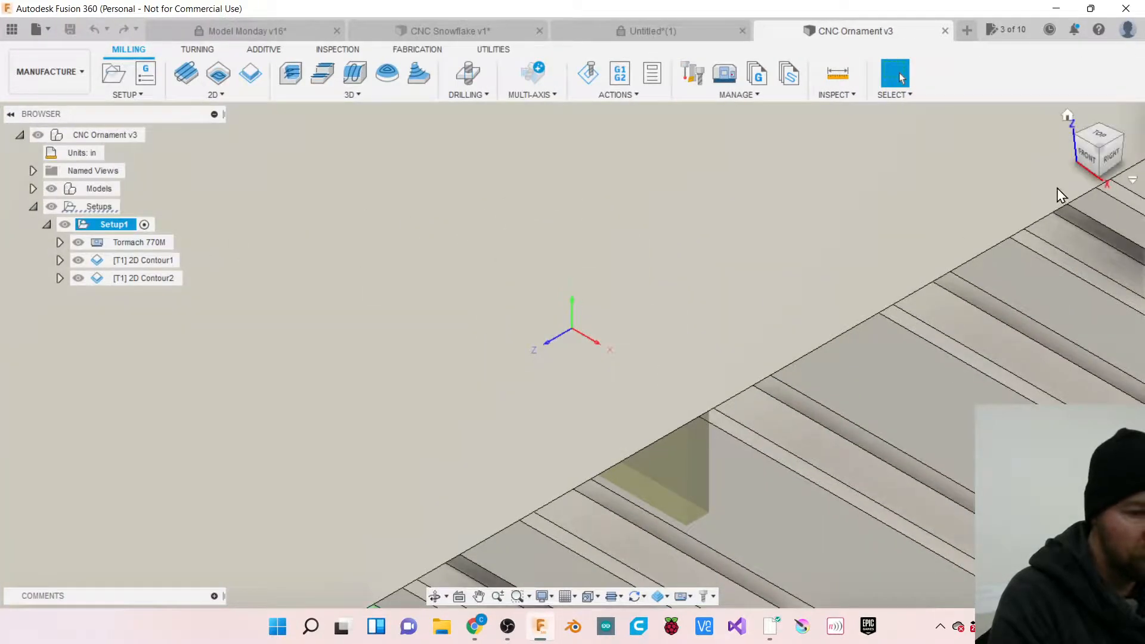
Hide the 2D Contour1 and 2D Contour2 toolpaths with the slotted disc seen from its machined side.
{"action": "left_click", "coordinate": [1087, 156]}
{"action": "left_click_drag", "start_coordinate": [1113, 106], "coordinate": [1097, 153]}
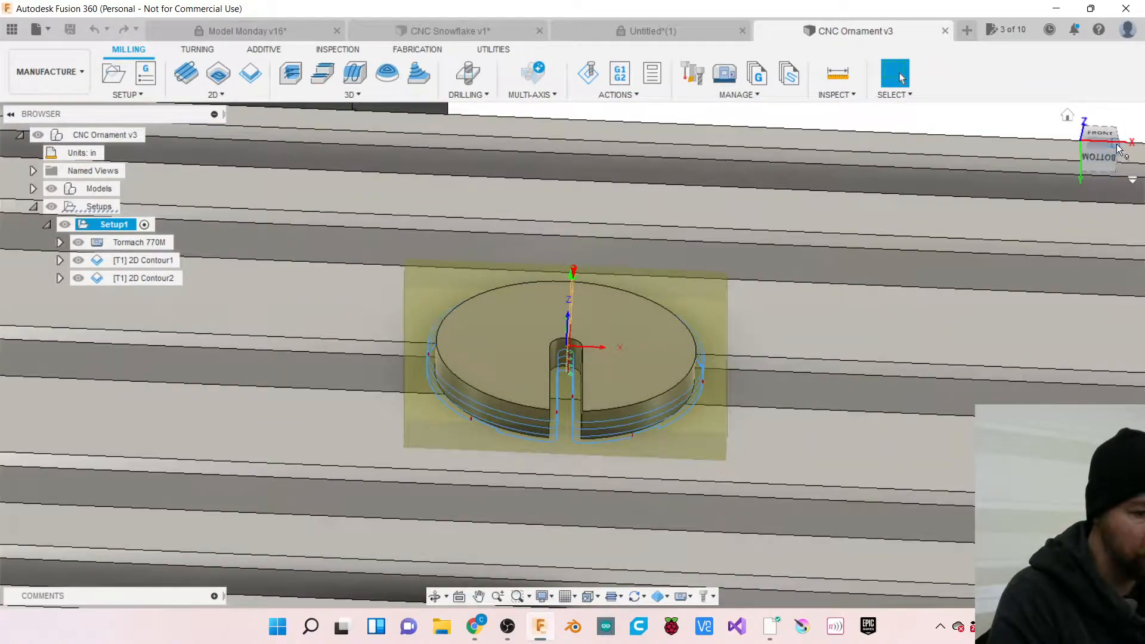
{"action": "left_click", "coordinate": [1120, 152]}
{"action": "scroll", "coordinate": [527, 397], "scroll_direction": "up", "scroll_amount": 5}
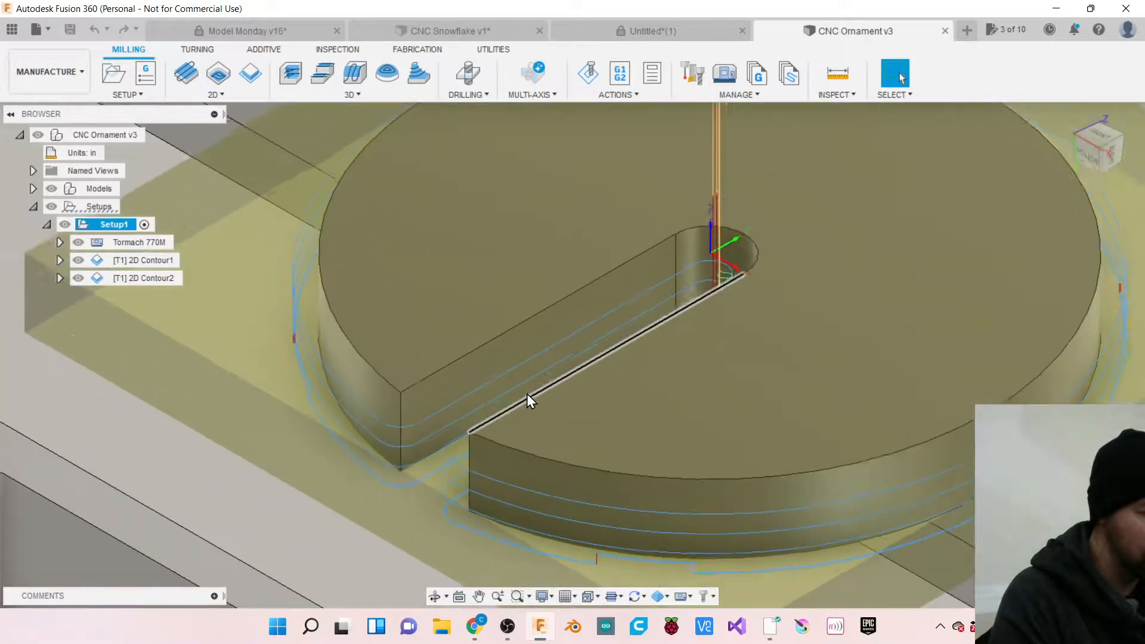
{"action": "left_click", "coordinate": [79, 260]}
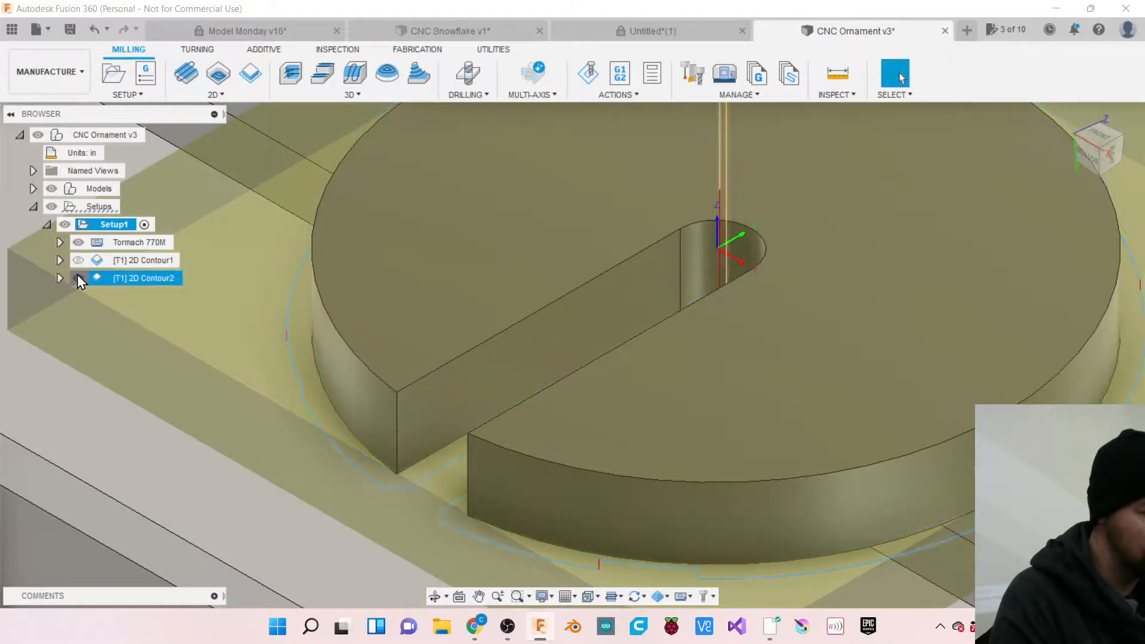
{"action": "left_click", "coordinate": [78, 276]}
{"action": "scroll", "coordinate": [413, 331], "scroll_direction": "down", "scroll_amount": 5}
{"action": "scroll", "coordinate": [412, 331], "scroll_direction": "down", "scroll_amount": 2}
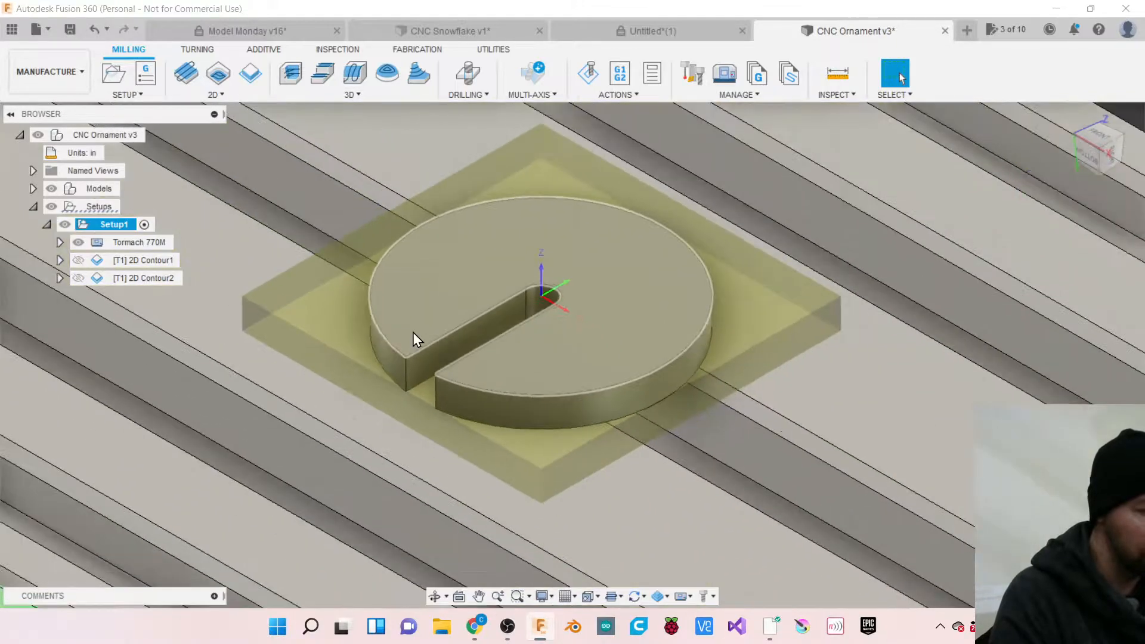
Try a 2D contour operation on the ornament's lower edge chain around the disc and slot, and cancel it.
{"action": "left_click", "coordinate": [214, 94]}
{"action": "left_click", "coordinate": [202, 161]}
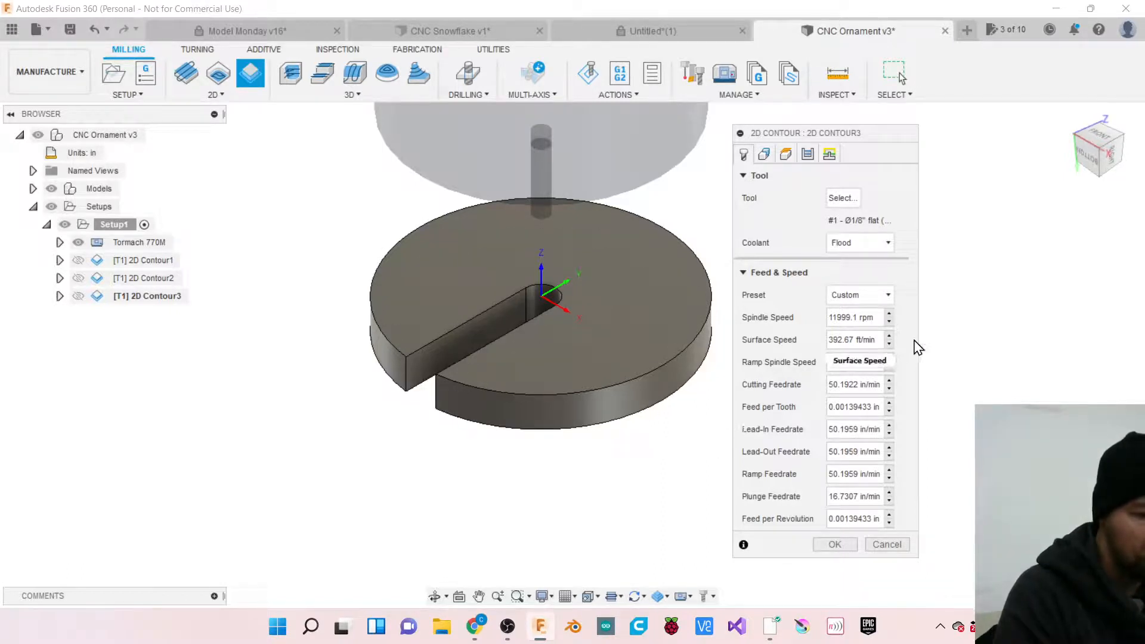
{"action": "left_click", "coordinate": [763, 155]}
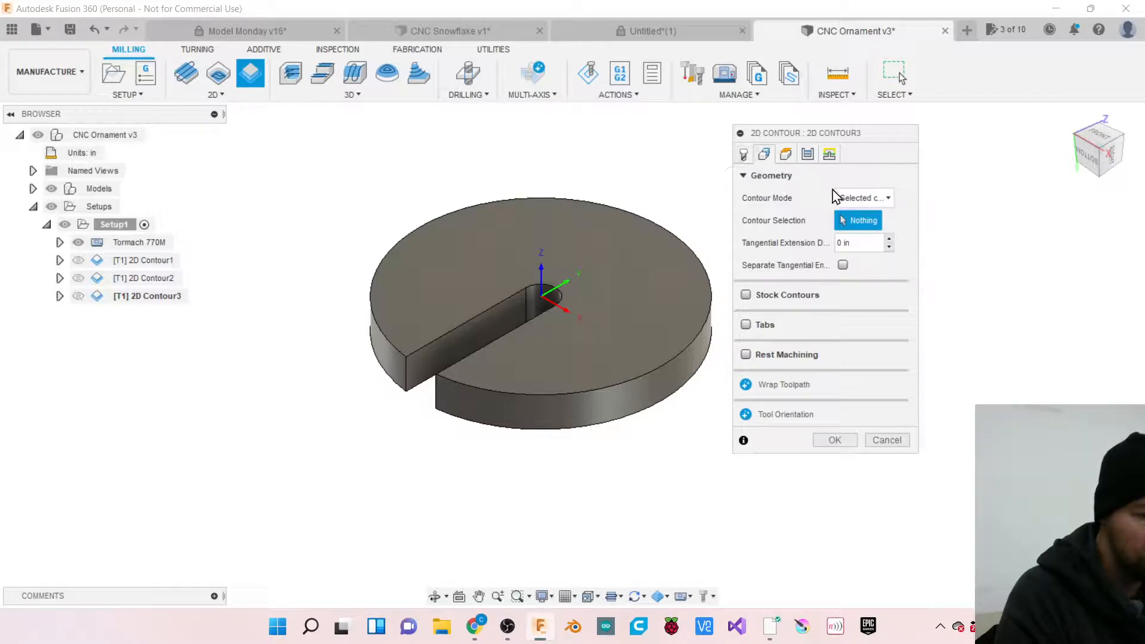
{"action": "left_click", "coordinate": [681, 395]}
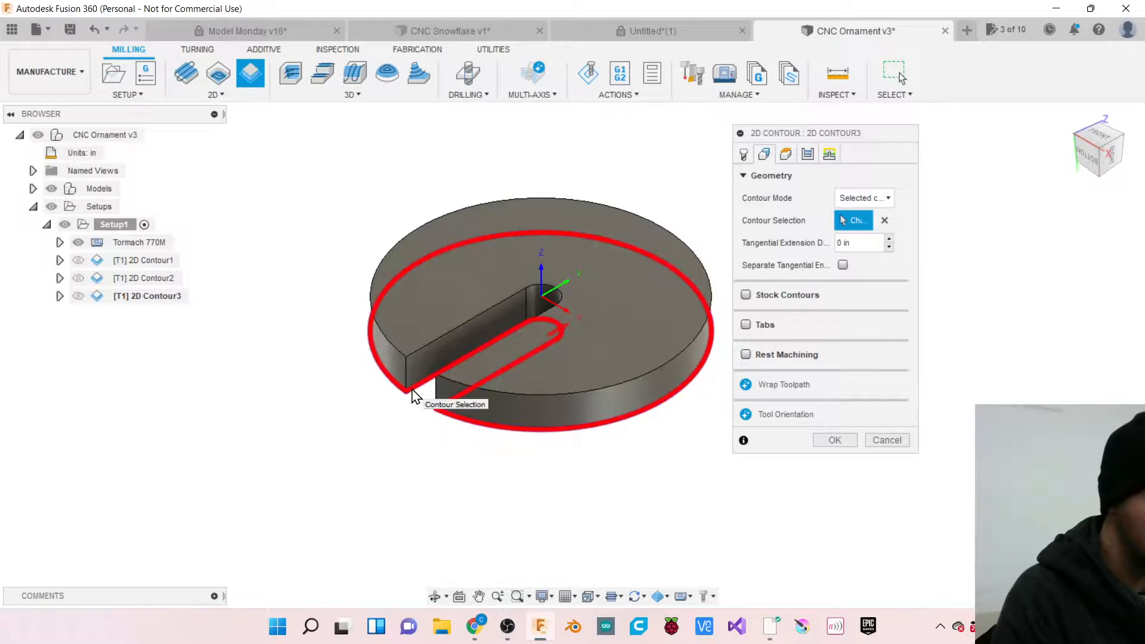
{"action": "scroll", "coordinate": [429, 430], "scroll_direction": "up", "scroll_amount": 2}
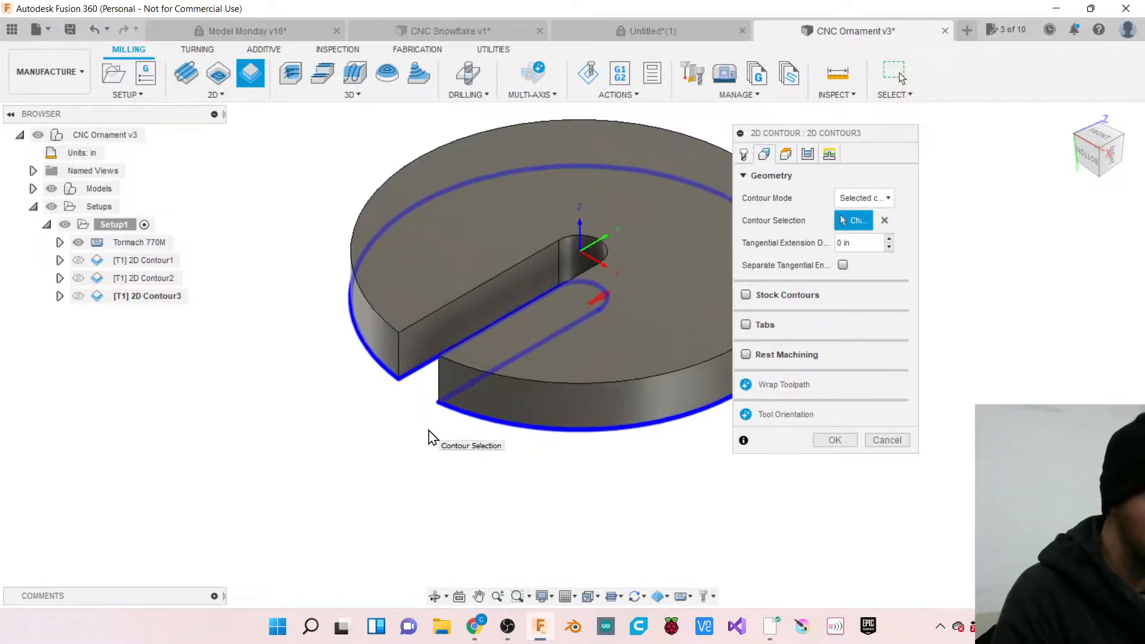
{"action": "scroll", "coordinate": [350, 440], "scroll_direction": "down", "scroll_amount": 1}
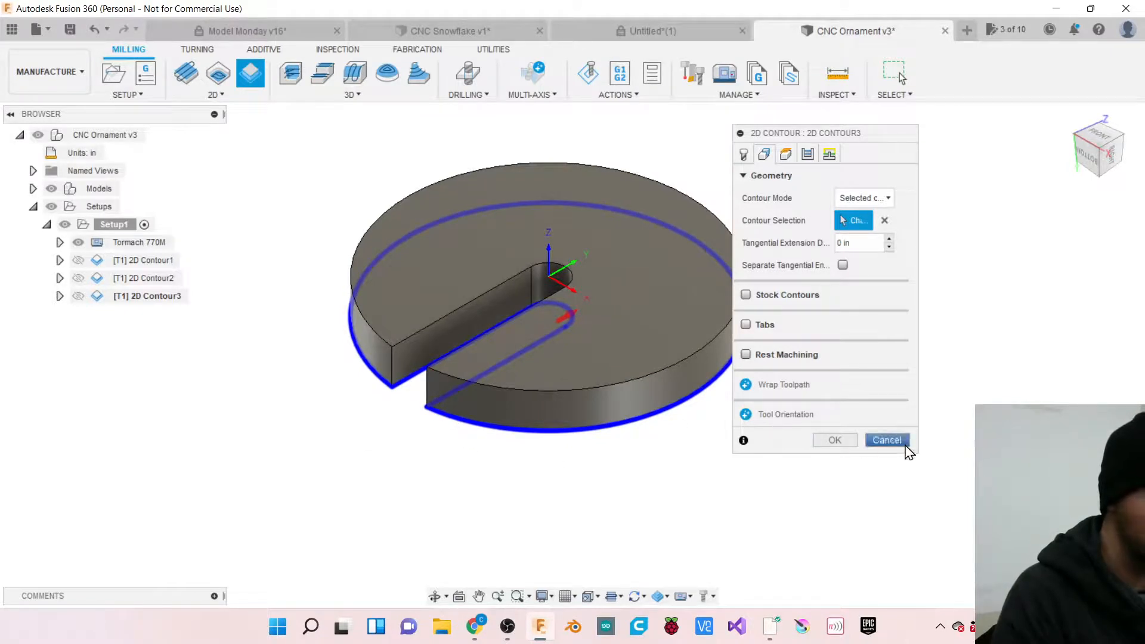
{"action": "left_click", "coordinate": [886, 439]}
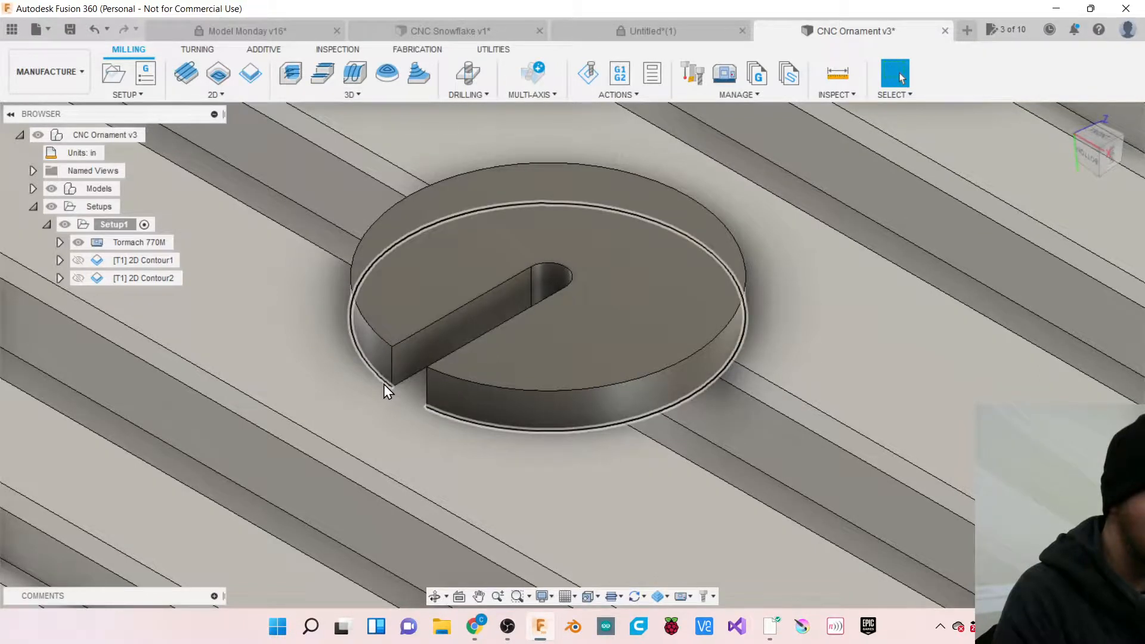
{"action": "left_click", "coordinate": [651, 32]}
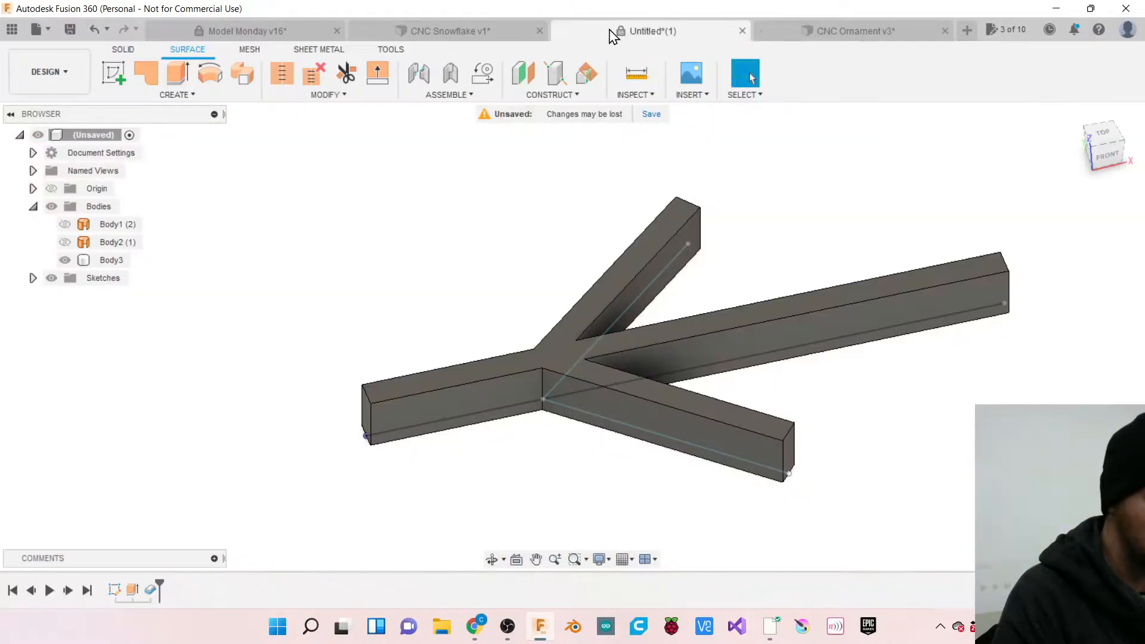
{"action": "left_click", "coordinate": [456, 33]}
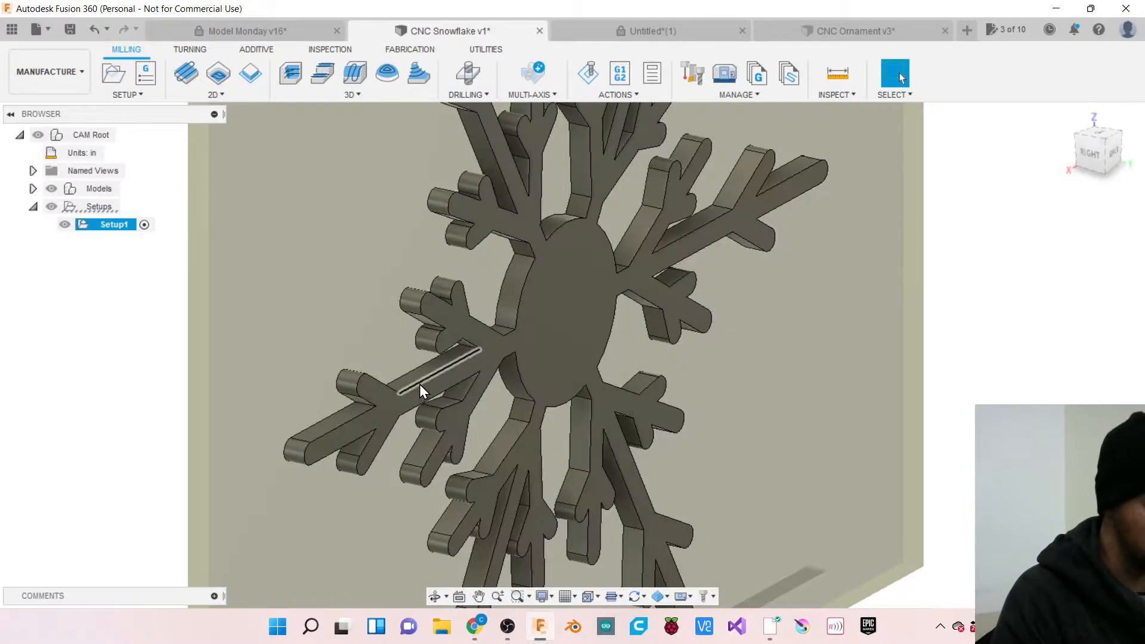
{"action": "left_click", "coordinate": [421, 391]}
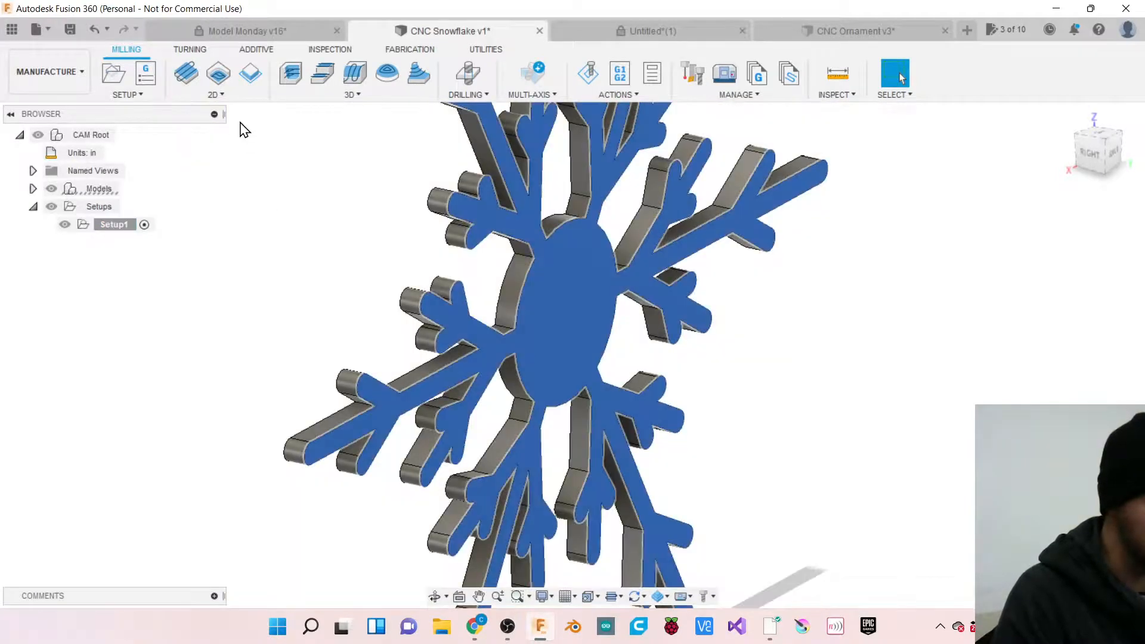
{"action": "left_click", "coordinate": [214, 94]}
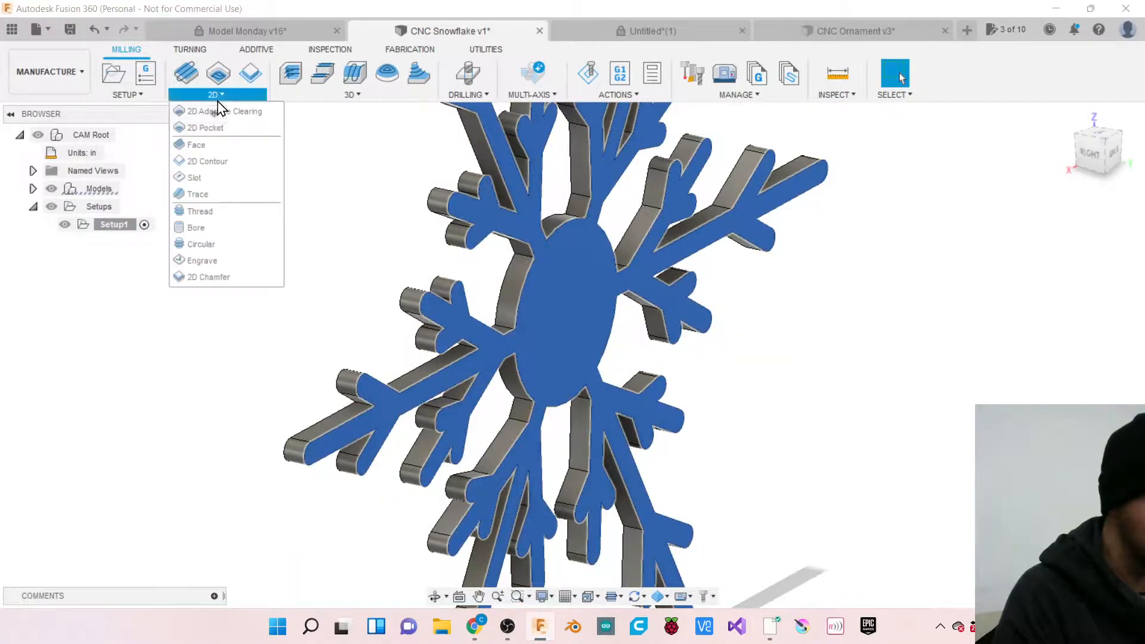
{"action": "left_click", "coordinate": [217, 159]}
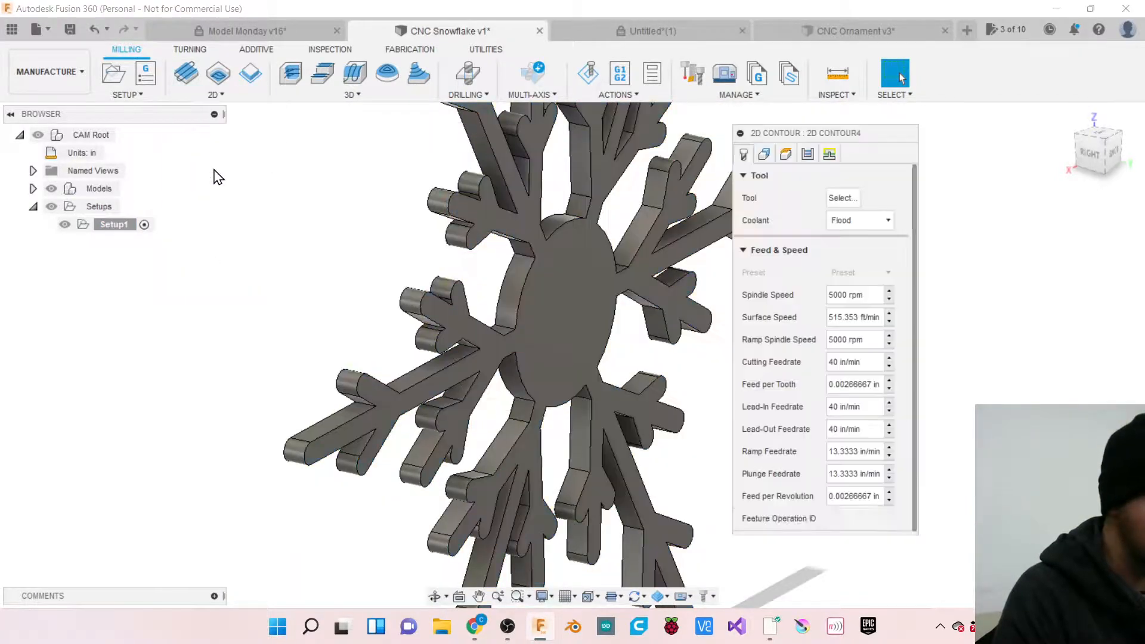
{"action": "left_click", "coordinate": [765, 156]}
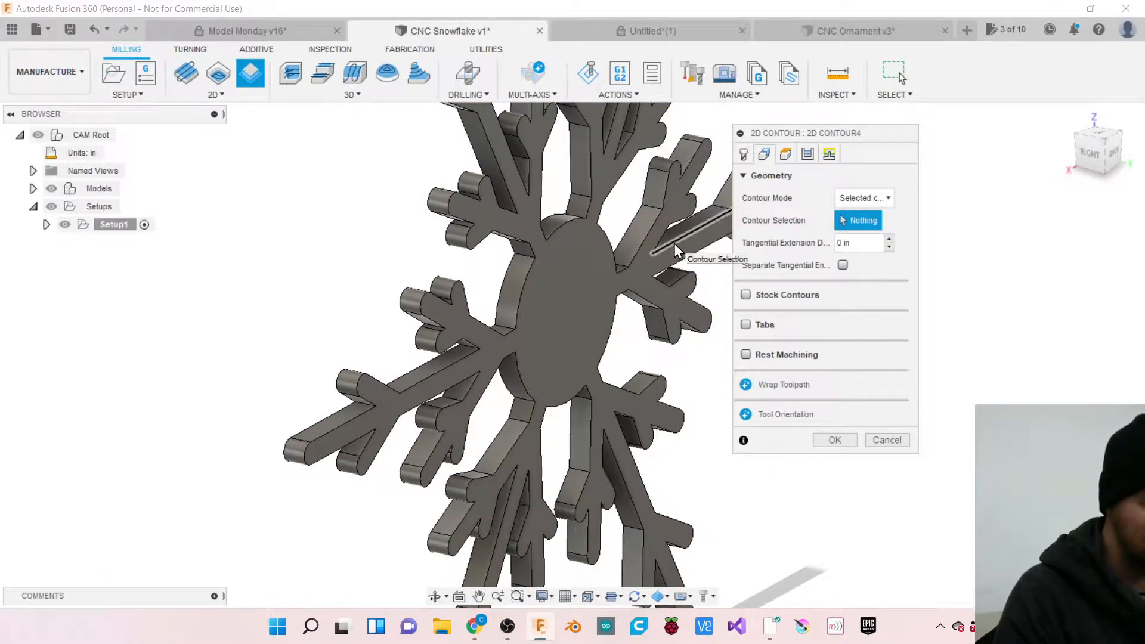
Switch to the CNC Ornament design, try a 2D contour on the disc's lower edge chain including the slot, and cancel it.
{"action": "left_click", "coordinate": [864, 30]}
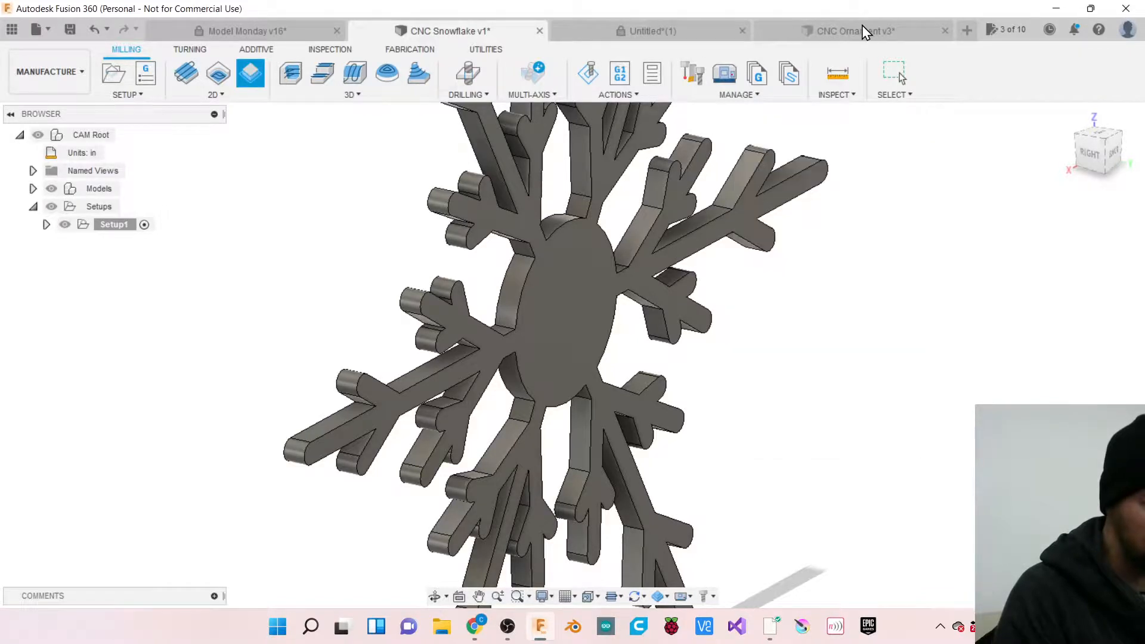
{"action": "left_click", "coordinate": [214, 94]}
{"action": "left_click", "coordinate": [209, 158]}
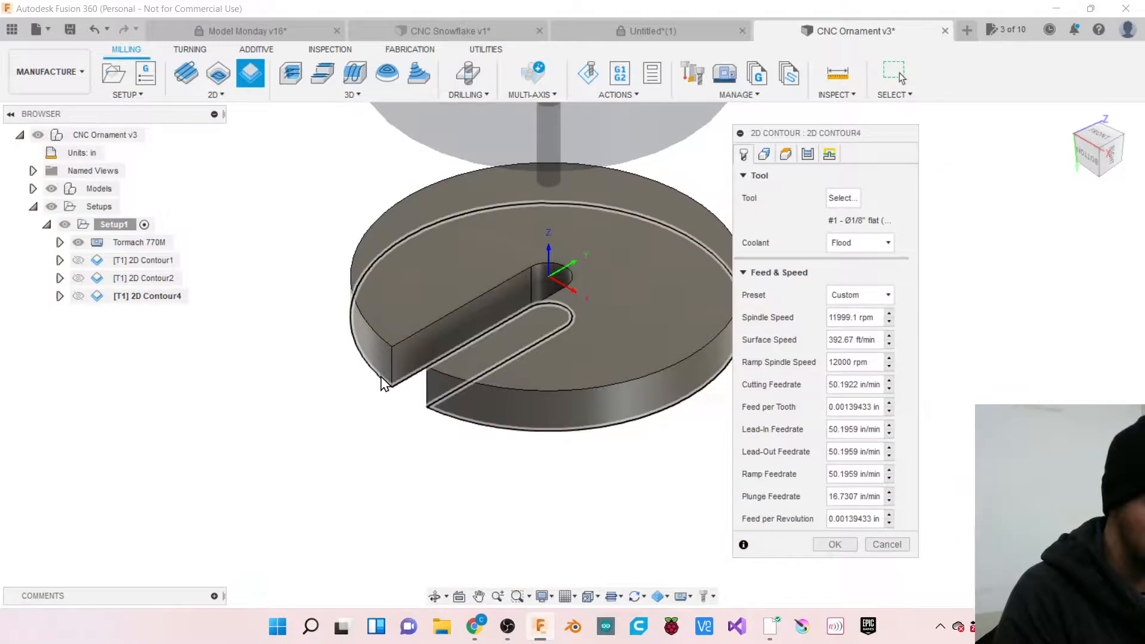
{"action": "left_click", "coordinate": [383, 382]}
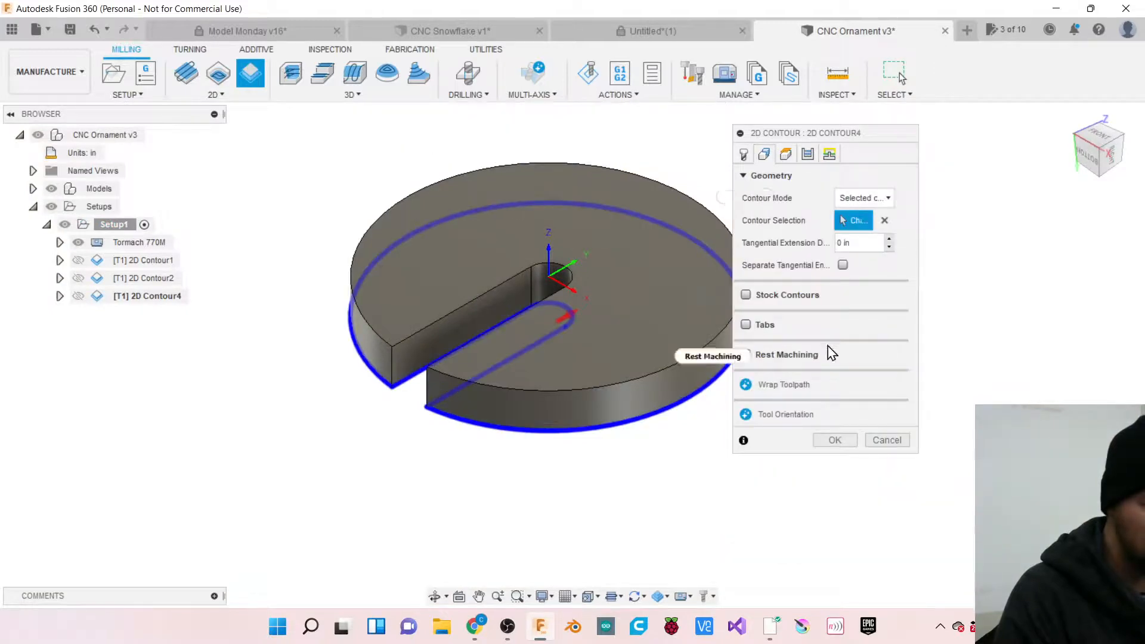
{"action": "left_click", "coordinate": [886, 440]}
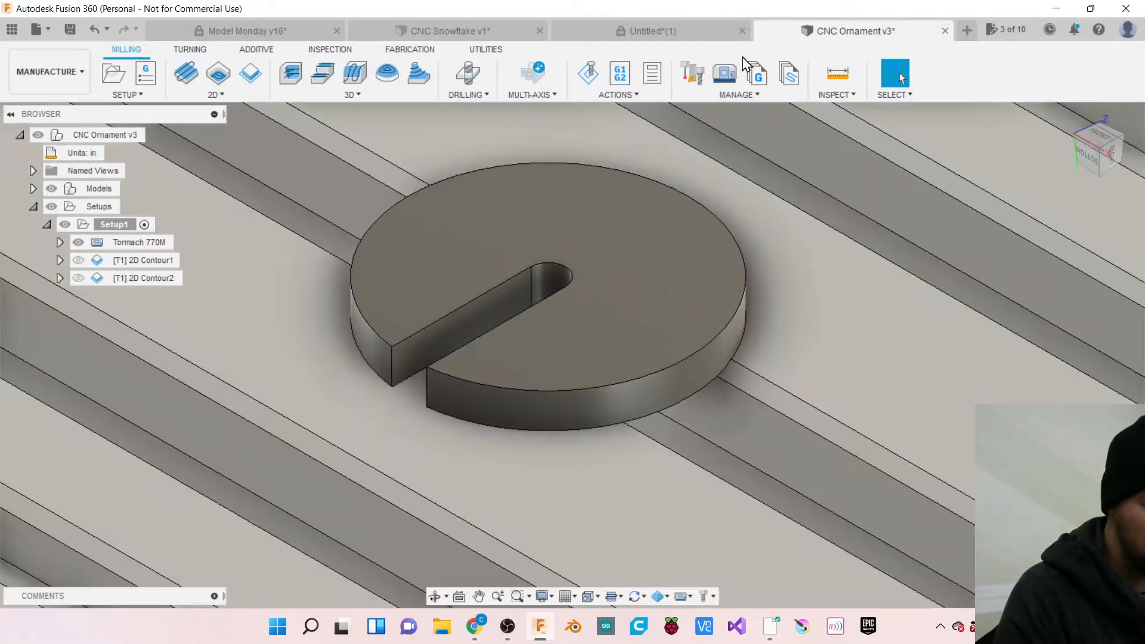
Return to the CNC Snowflake design and start a 2D contour with the 1/8" Flat Endmill from the Sample Tools - Inch library.
{"action": "left_click", "coordinate": [672, 33]}
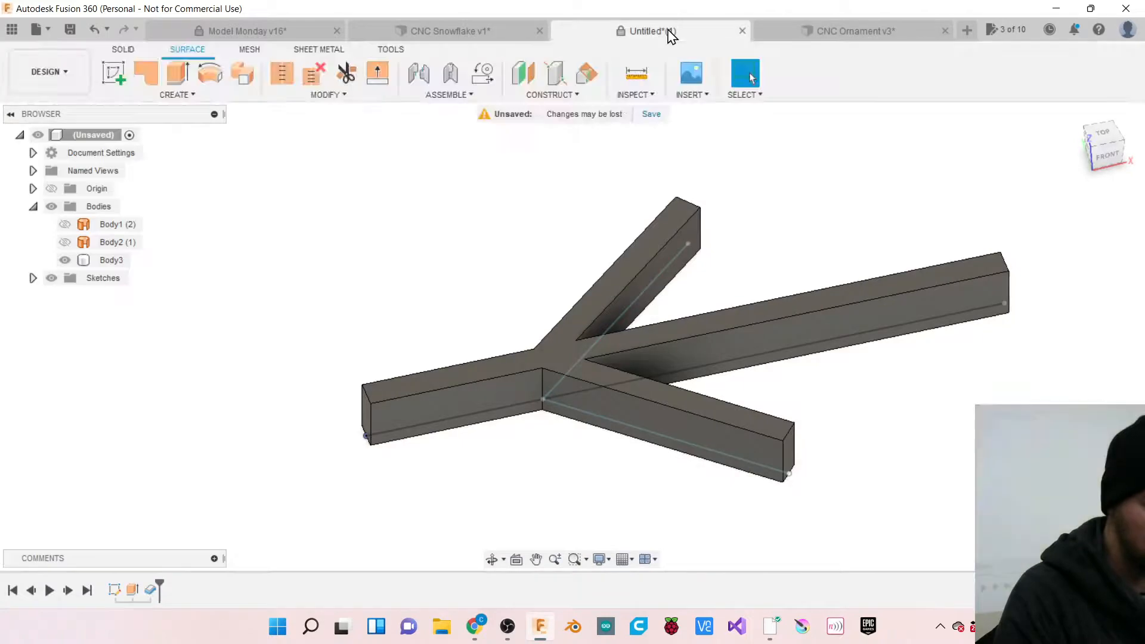
{"action": "left_click", "coordinate": [399, 30]}
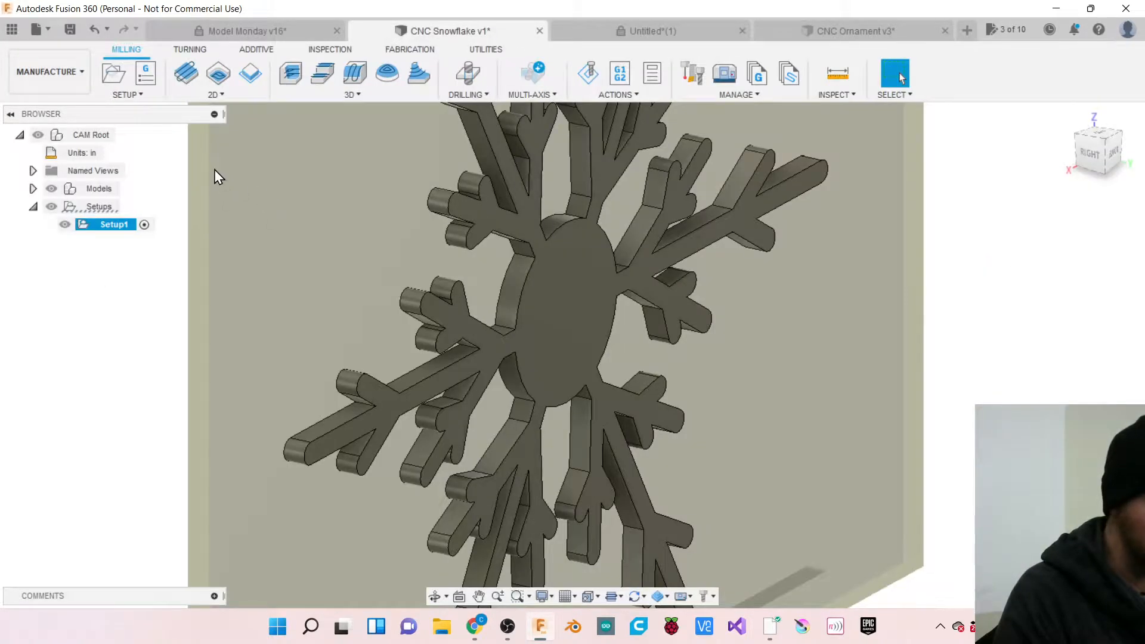
{"action": "left_click", "coordinate": [203, 95]}
{"action": "left_click", "coordinate": [216, 159]}
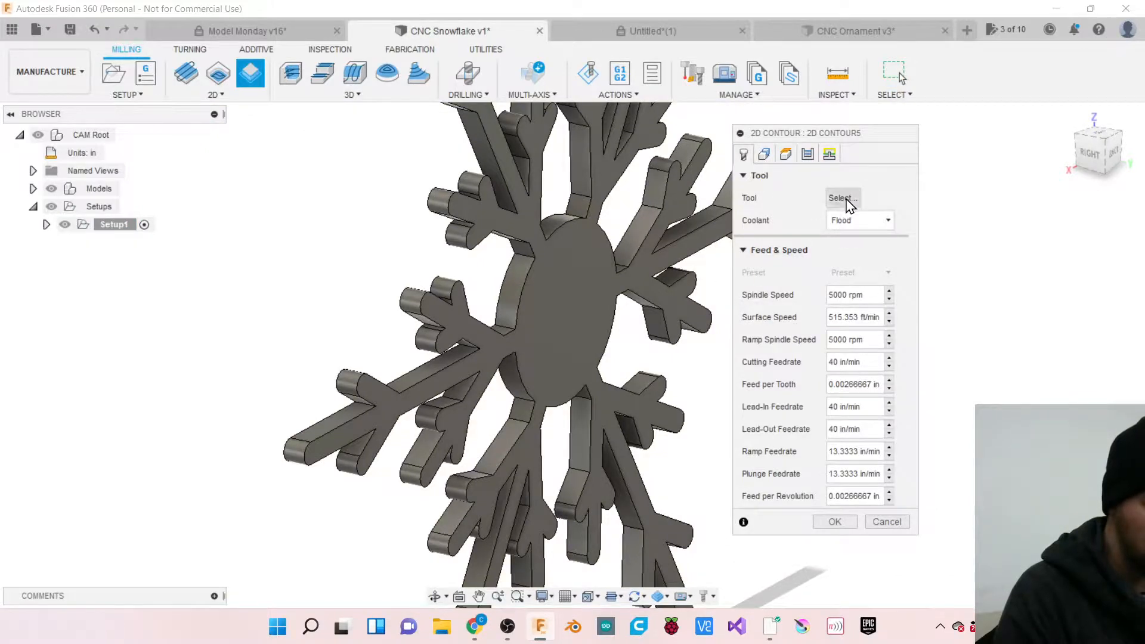
{"action": "left_click", "coordinate": [843, 199]}
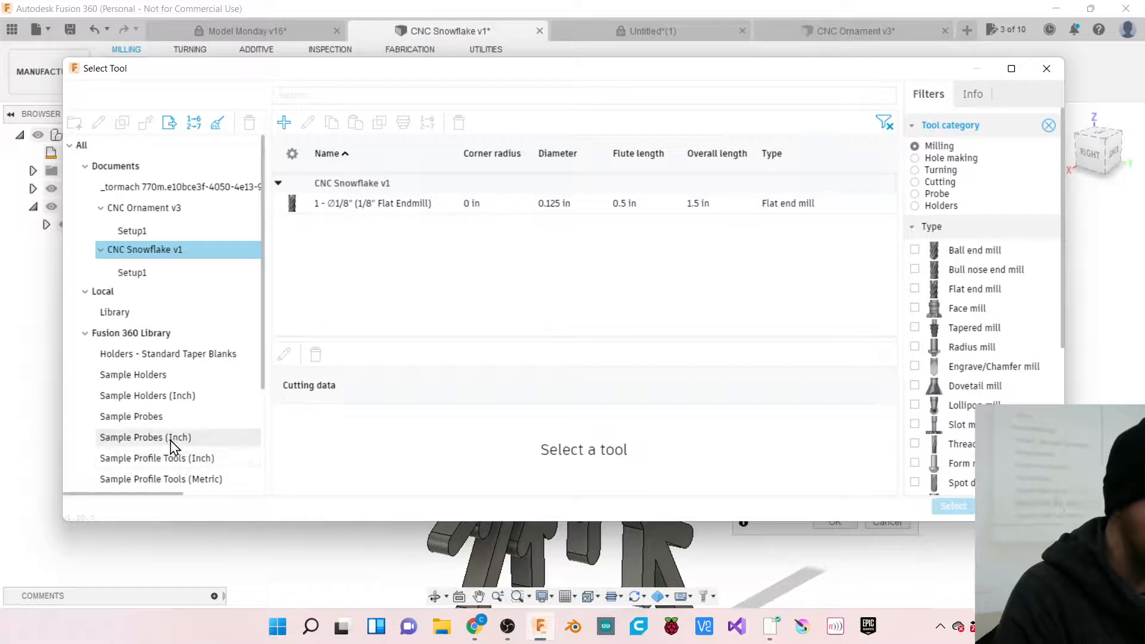
{"action": "scroll", "coordinate": [174, 461], "scroll_direction": "down", "scroll_amount": 3}
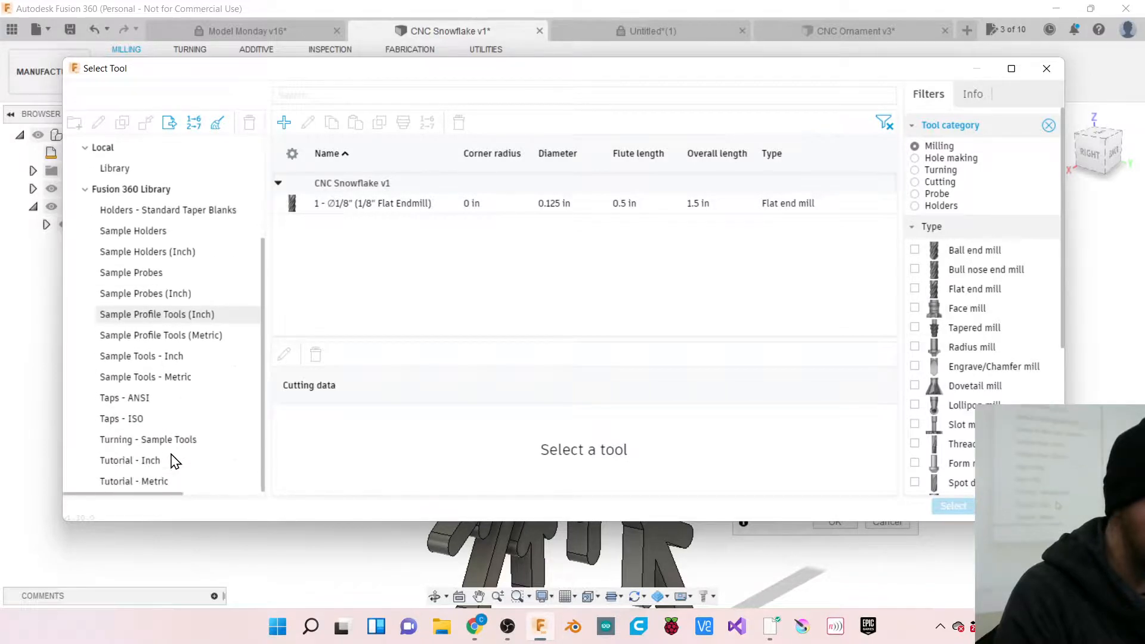
{"action": "left_click", "coordinate": [161, 362]}
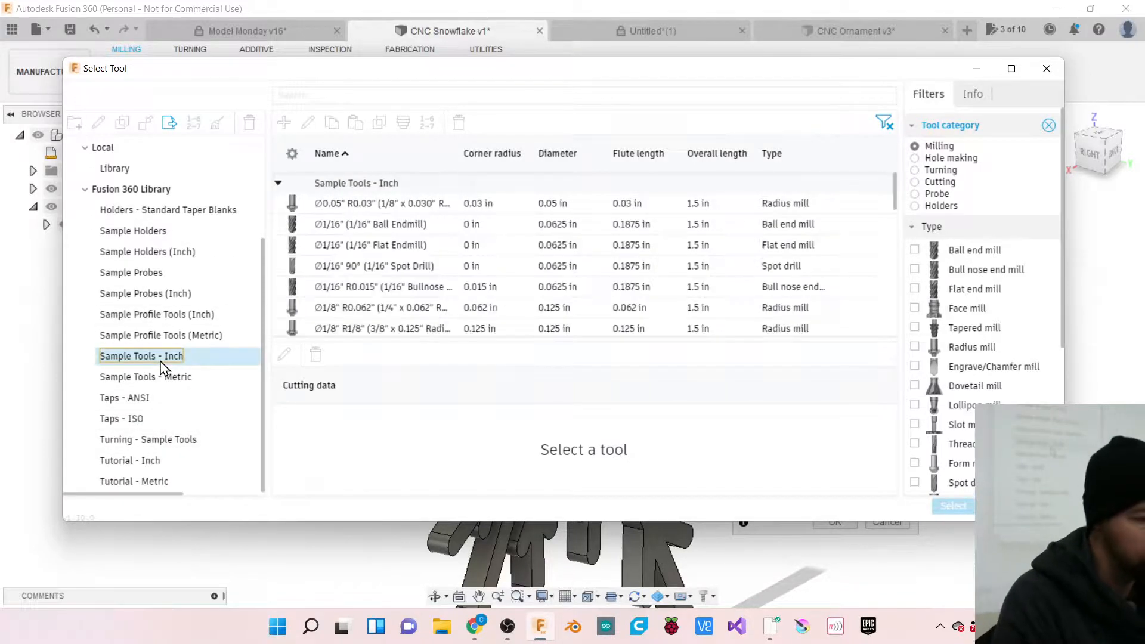
{"action": "scroll", "coordinate": [365, 302], "scroll_direction": "down", "scroll_amount": 1}
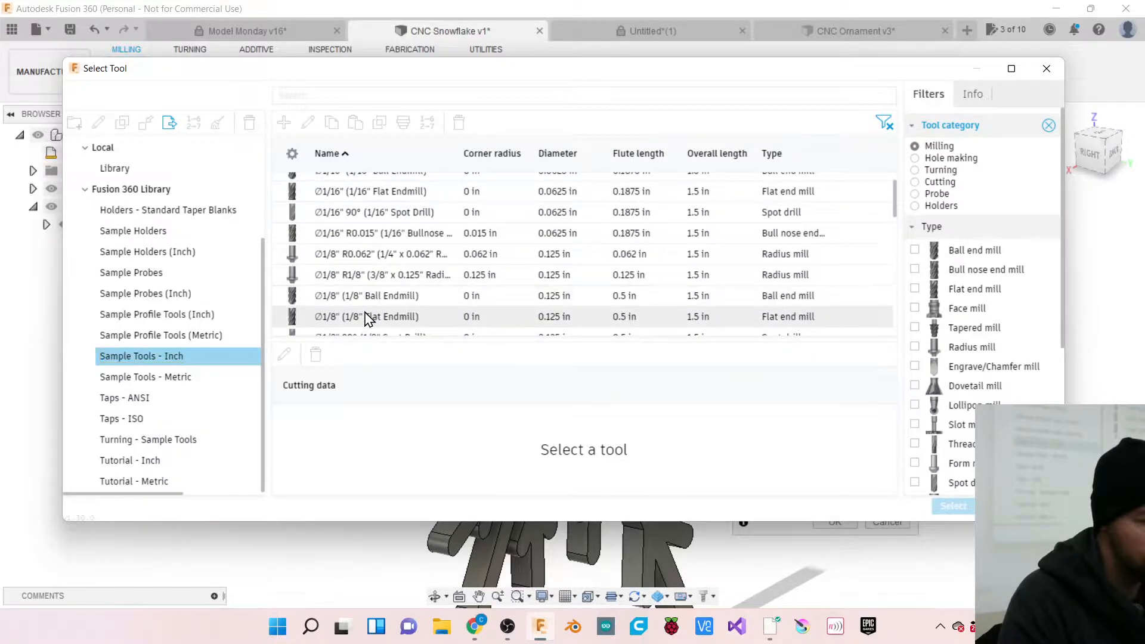
{"action": "left_click", "coordinate": [666, 316]}
{"action": "left_click", "coordinate": [952, 507]}
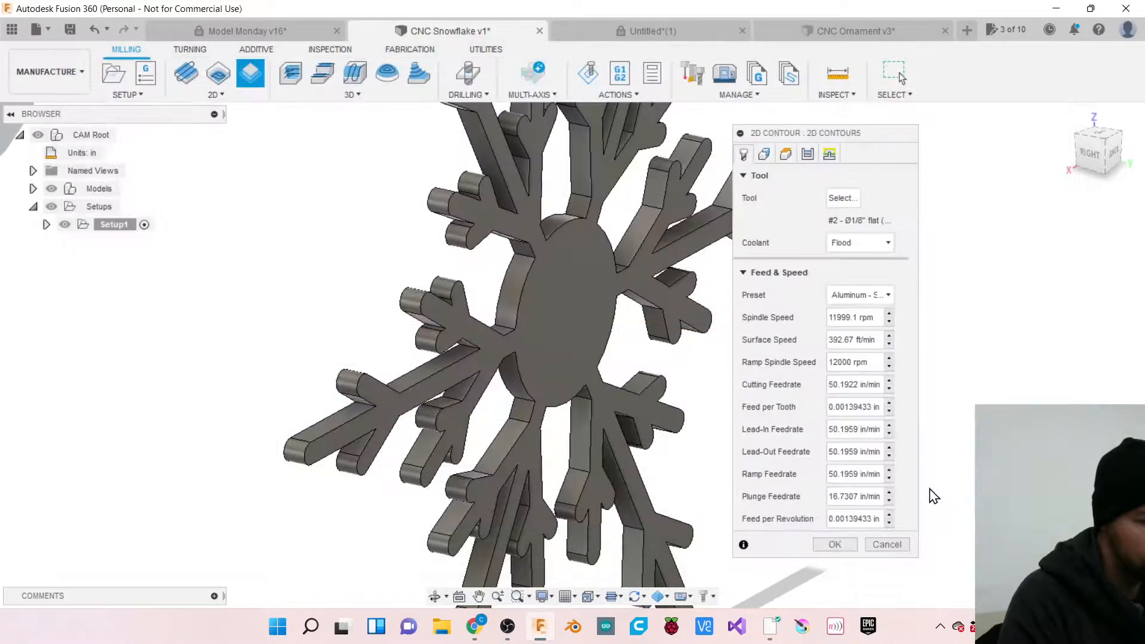
Try picking the hub arc and adjoining arm edges through the first rounded branch tip as contours, and cancel the operation.
{"action": "left_click", "coordinate": [524, 291]}
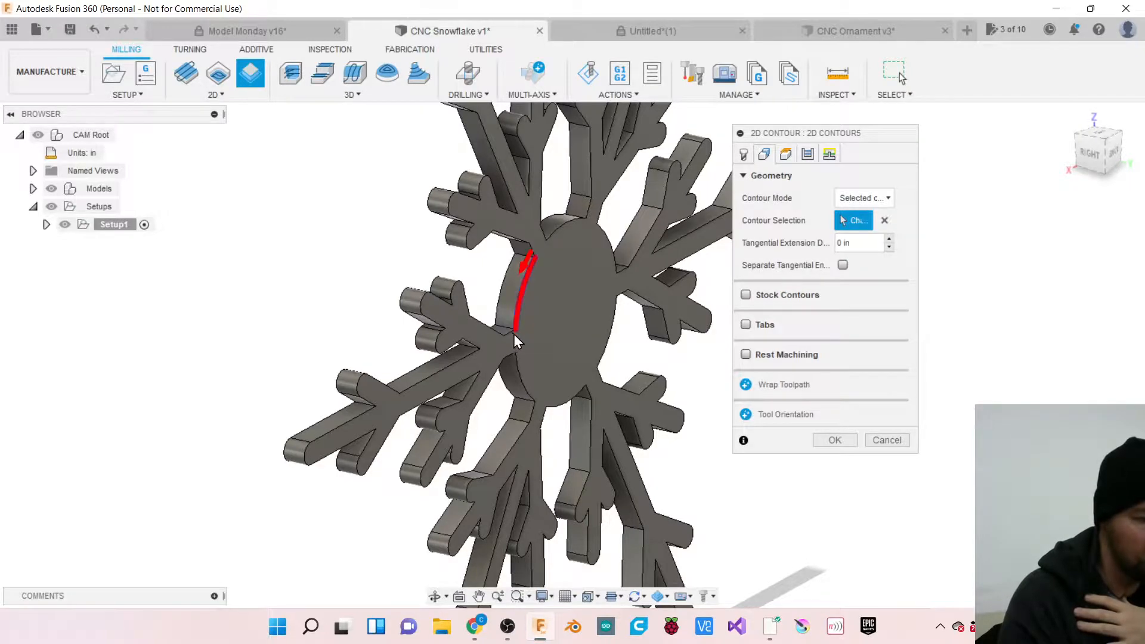
{"action": "scroll", "coordinate": [509, 335], "scroll_direction": "up", "scroll_amount": 3}
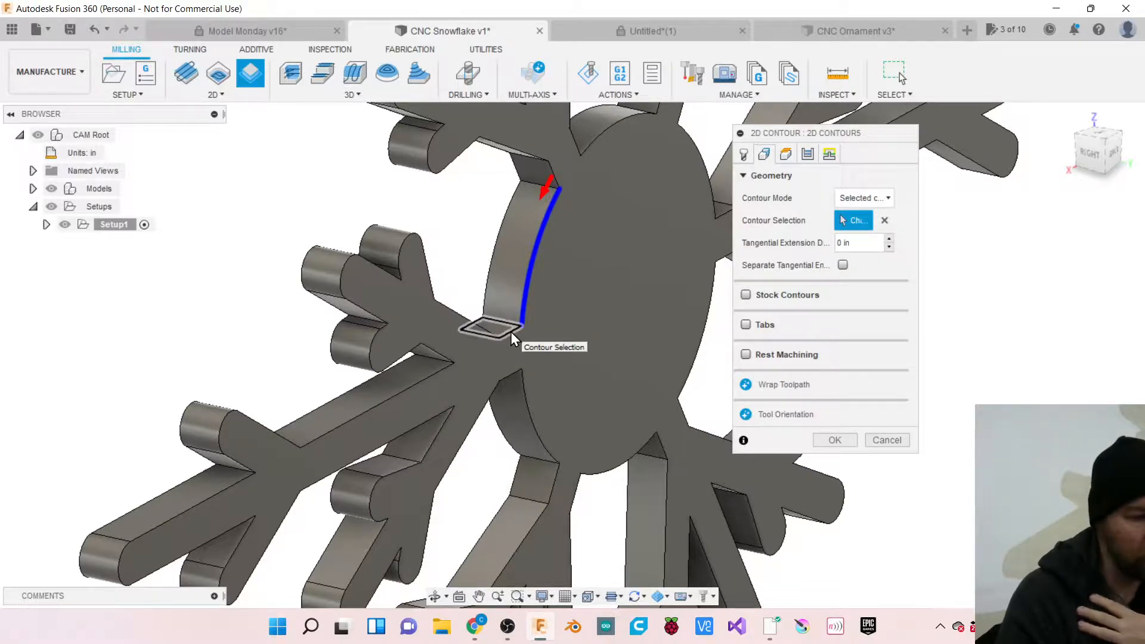
{"action": "scroll", "coordinate": [410, 377], "scroll_direction": "down", "scroll_amount": 3}
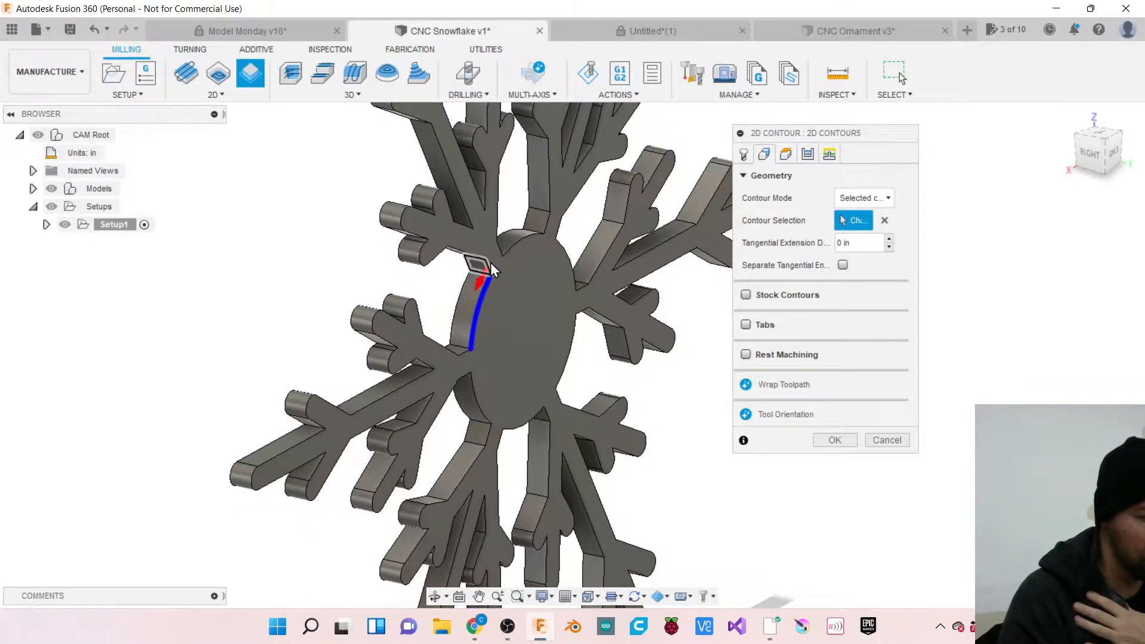
{"action": "scroll", "coordinate": [490, 263], "scroll_direction": "up", "scroll_amount": 5}
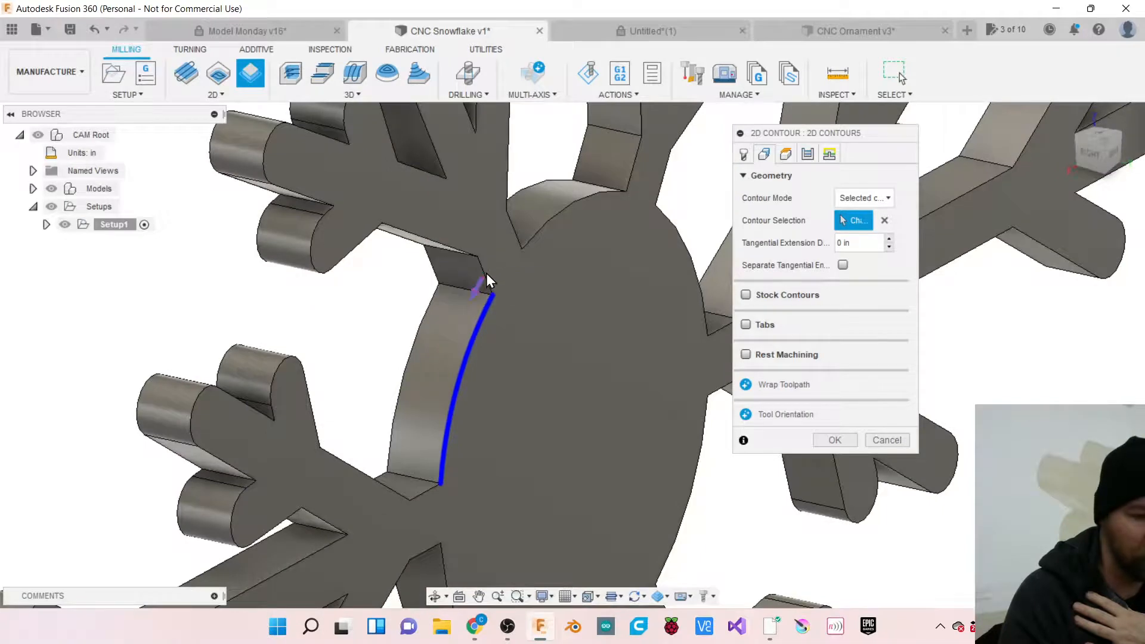
{"action": "left_click", "coordinate": [481, 270]}
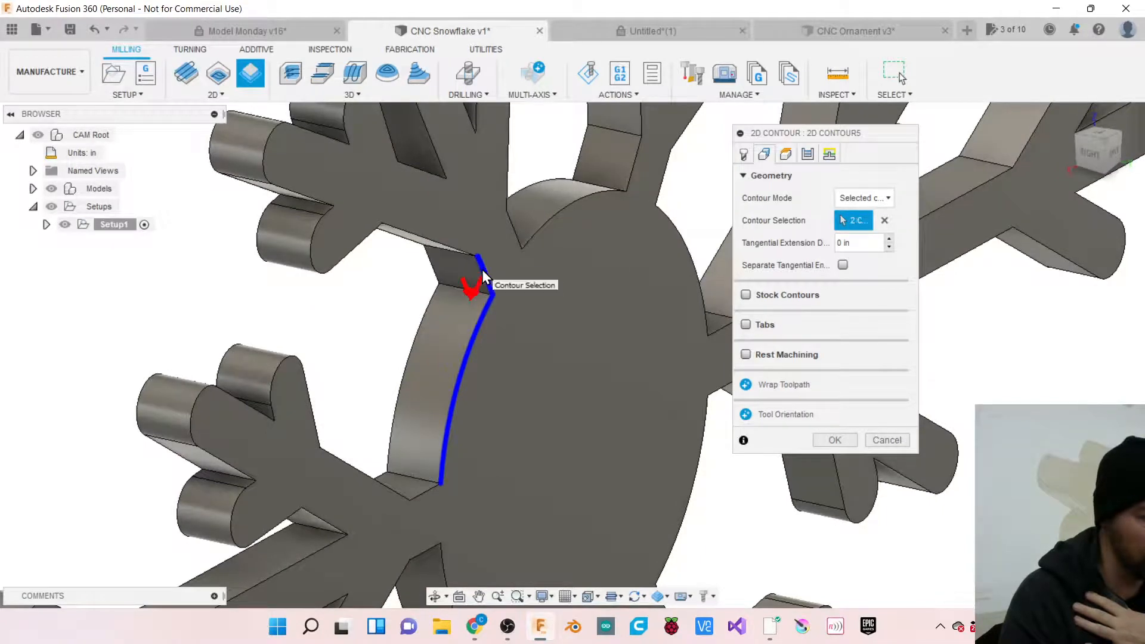
{"action": "left_click", "coordinate": [432, 242]}
{"action": "left_click", "coordinate": [364, 246]}
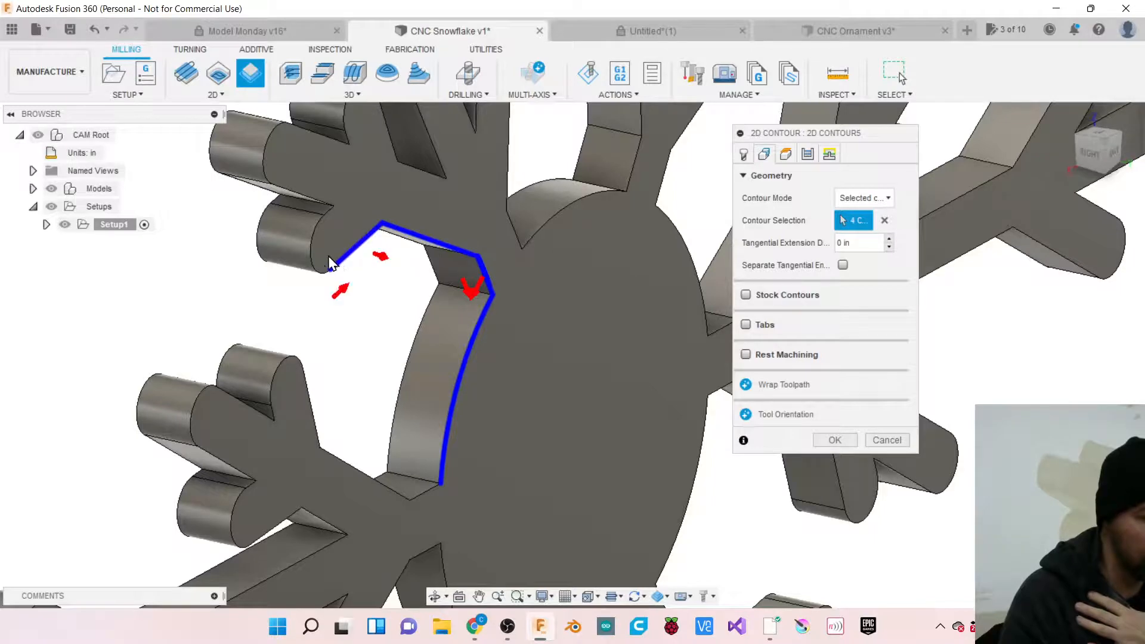
{"action": "left_click", "coordinate": [307, 255]}
{"action": "scroll", "coordinate": [370, 359], "scroll_direction": "down", "scroll_amount": 4}
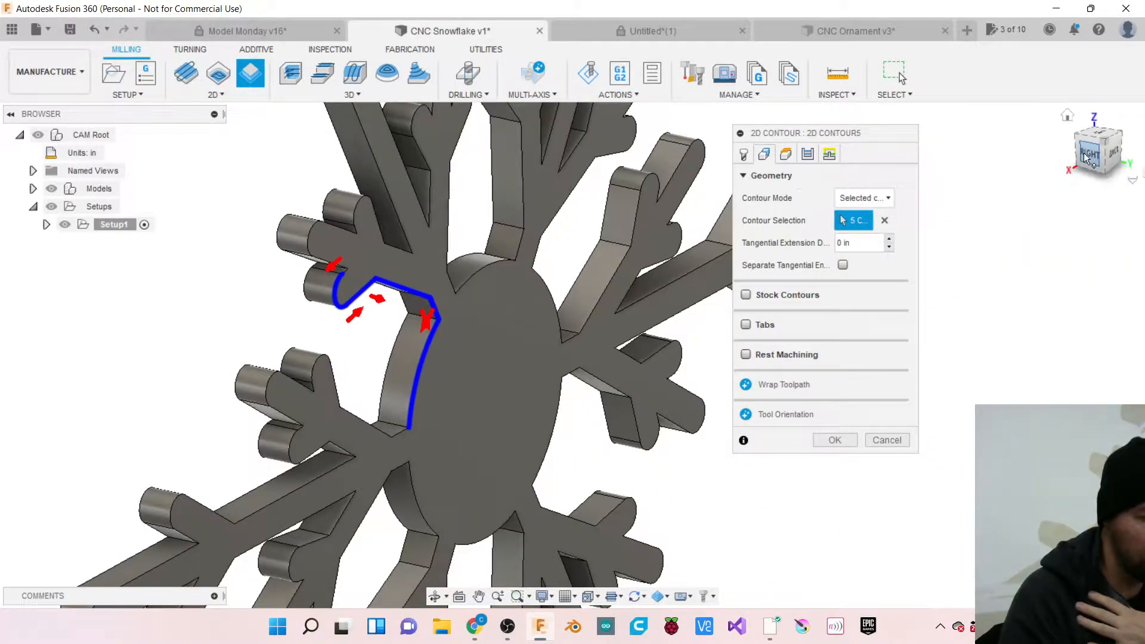
{"action": "mouse_move", "coordinate": [1090, 155]}
{"action": "left_mouse_down"}
{"action": "mouse_move", "coordinate": [1144, 158]}
{"action": "mouse_move", "coordinate": [1144, 140]}
{"action": "mouse_move", "coordinate": [1137, 161]}
{"action": "mouse_move", "coordinate": [1100, 160]}
{"action": "mouse_move", "coordinate": [1121, 108]}
{"action": "left_mouse_up"}
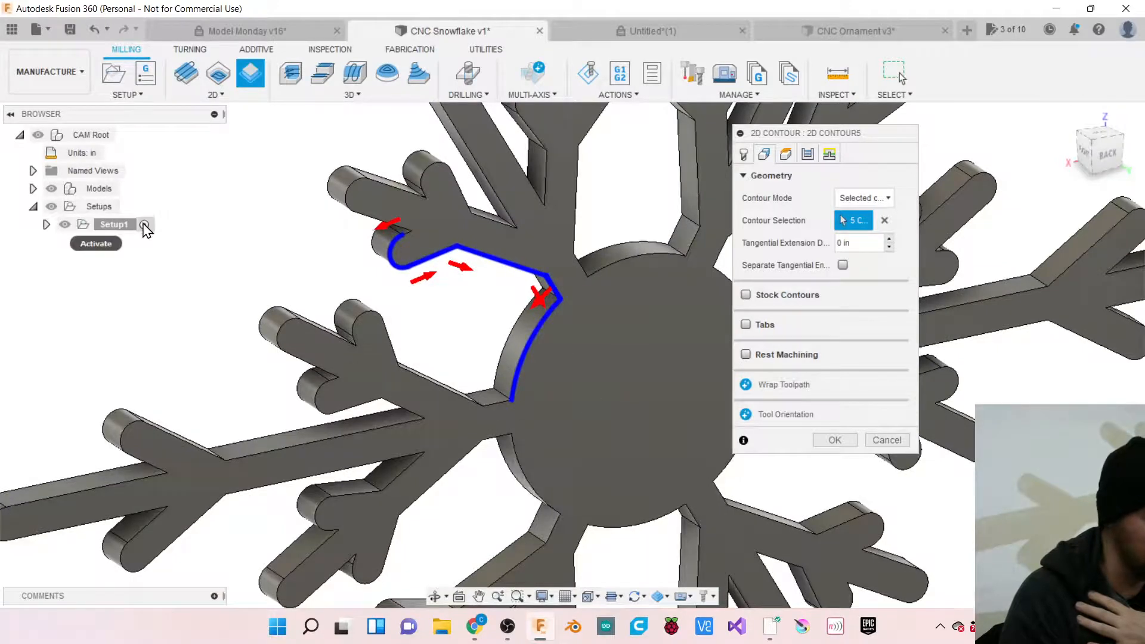
{"action": "left_click", "coordinate": [888, 440]}
Switch to the Design workspace and start a new sketch on the snowflake's flat face.
{"action": "scroll", "coordinate": [373, 286], "scroll_direction": "down", "scroll_amount": 4}
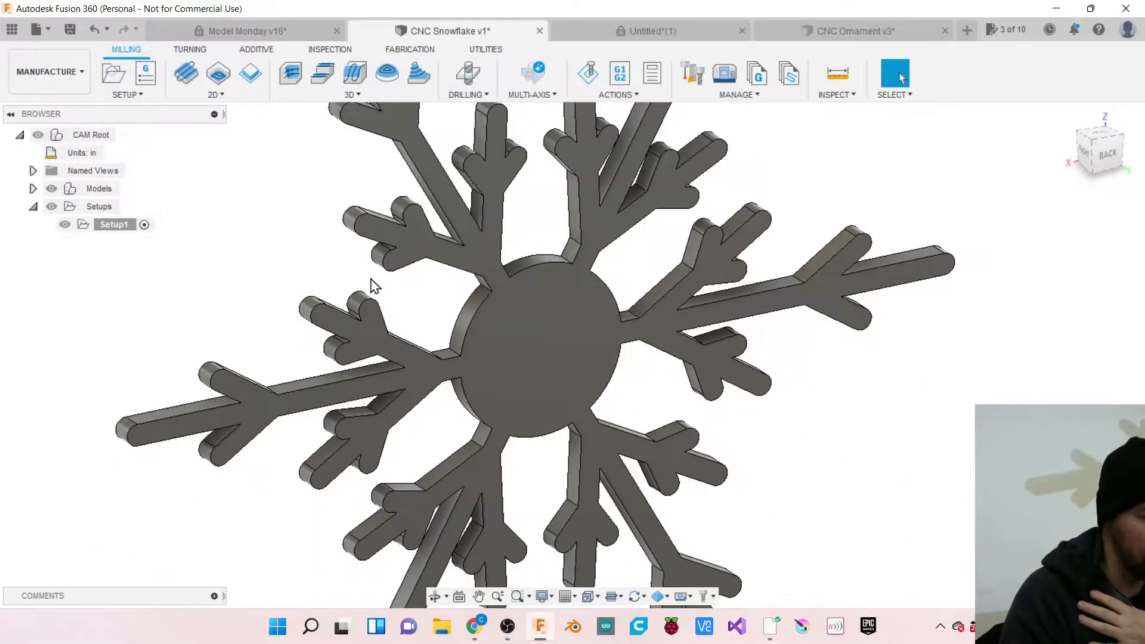
{"action": "left_click", "coordinate": [84, 71]}
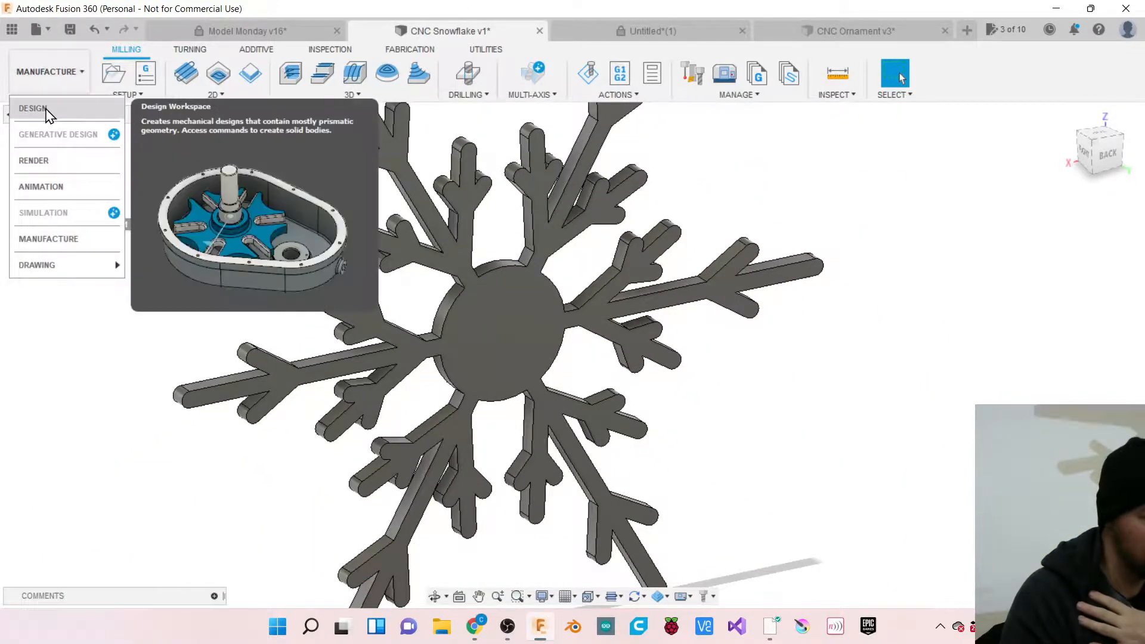
{"action": "left_click", "coordinate": [30, 108]}
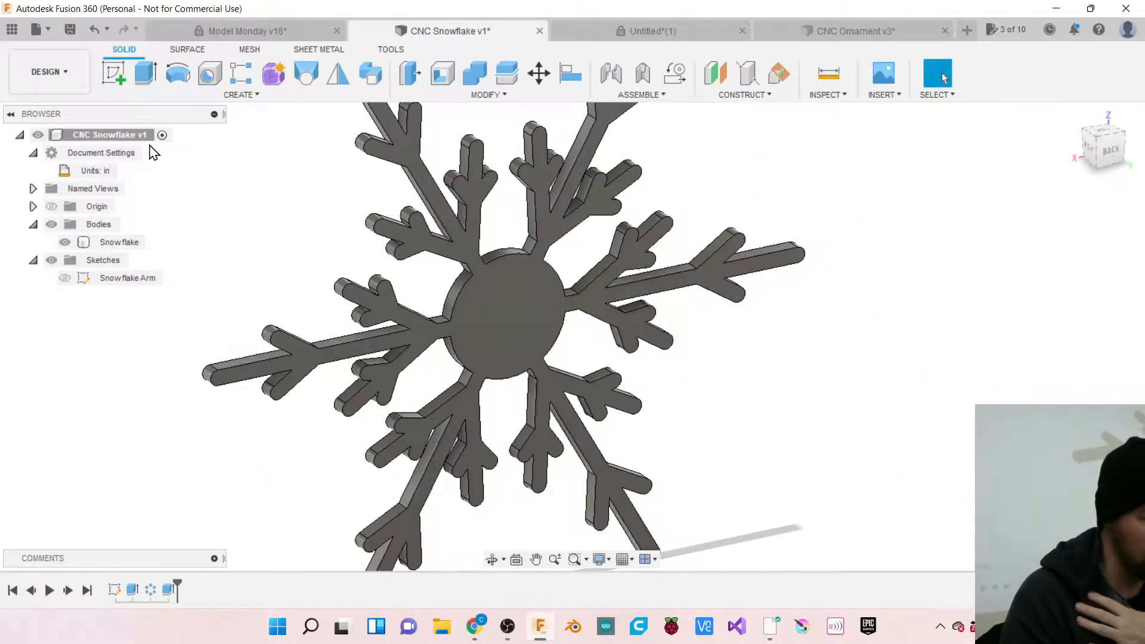
{"action": "left_click", "coordinate": [114, 73]}
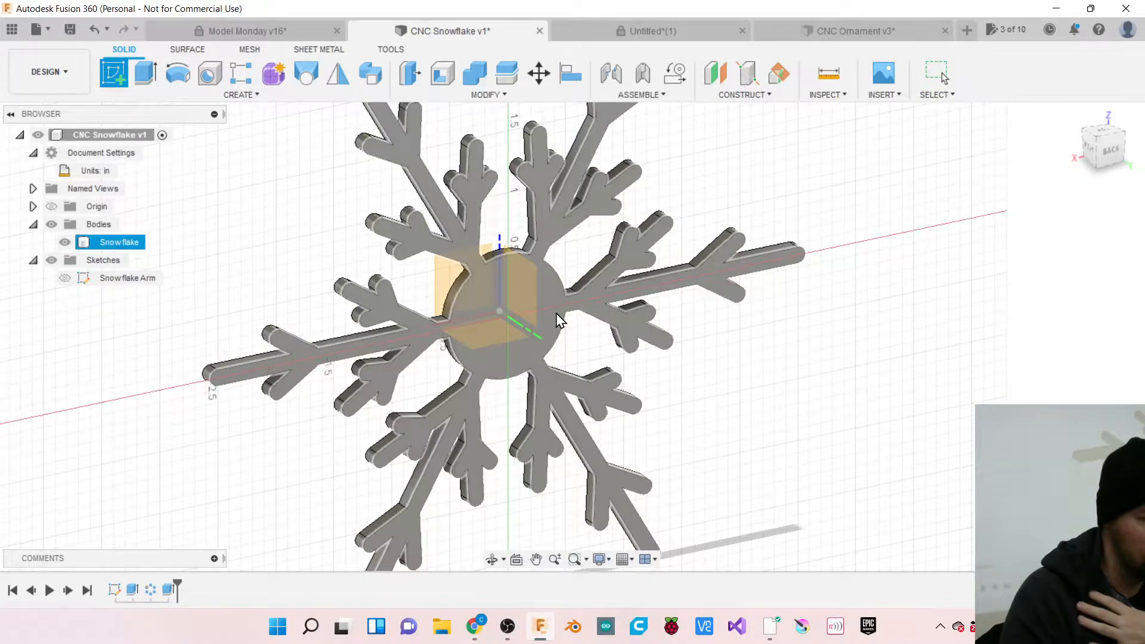
{"action": "left_click", "coordinate": [556, 313]}
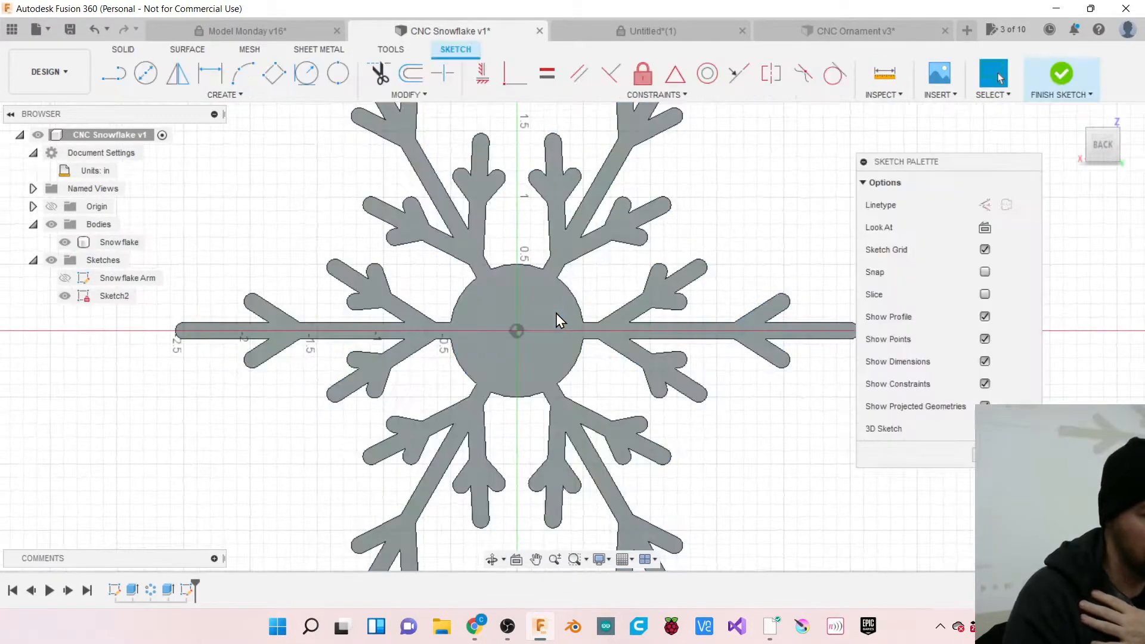
Project the snowflake's whole flat face into the sketch with Projection Link enabled, and finish the sketch.
{"action": "key", "text": "p"}
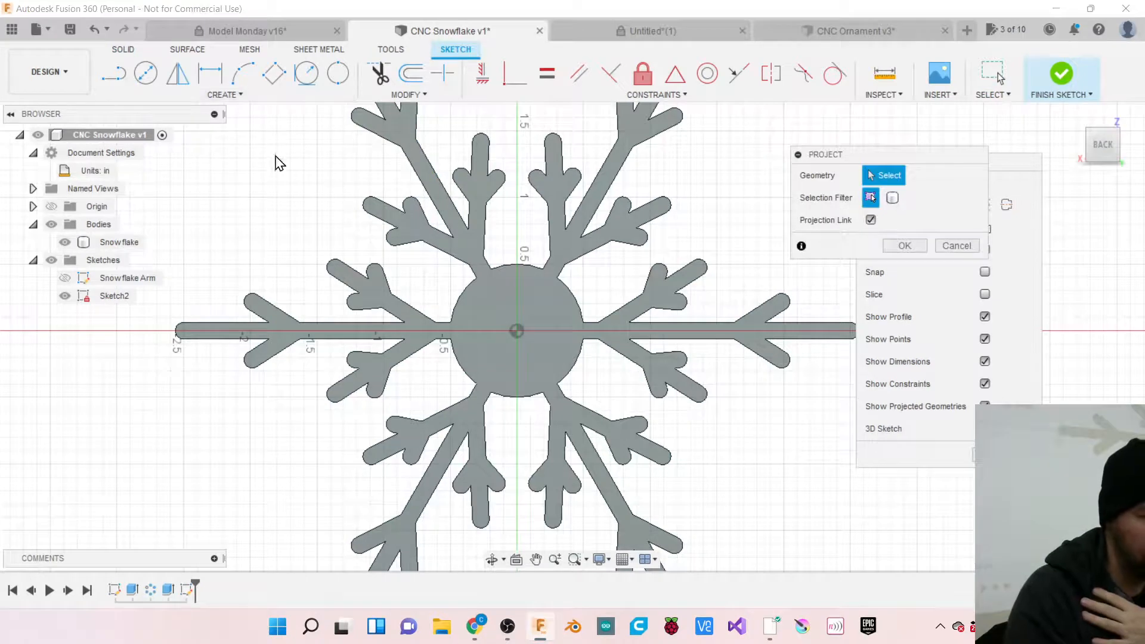
{"action": "left_click", "coordinate": [526, 289]}
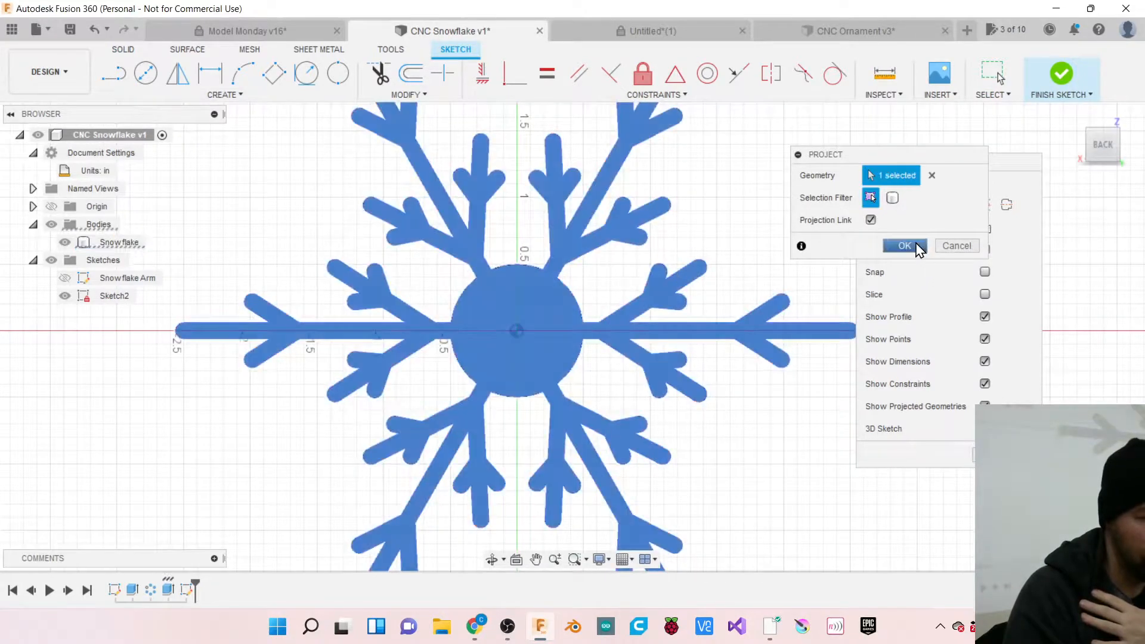
{"action": "left_click", "coordinate": [904, 245]}
{"action": "left_click", "coordinate": [1004, 455]}
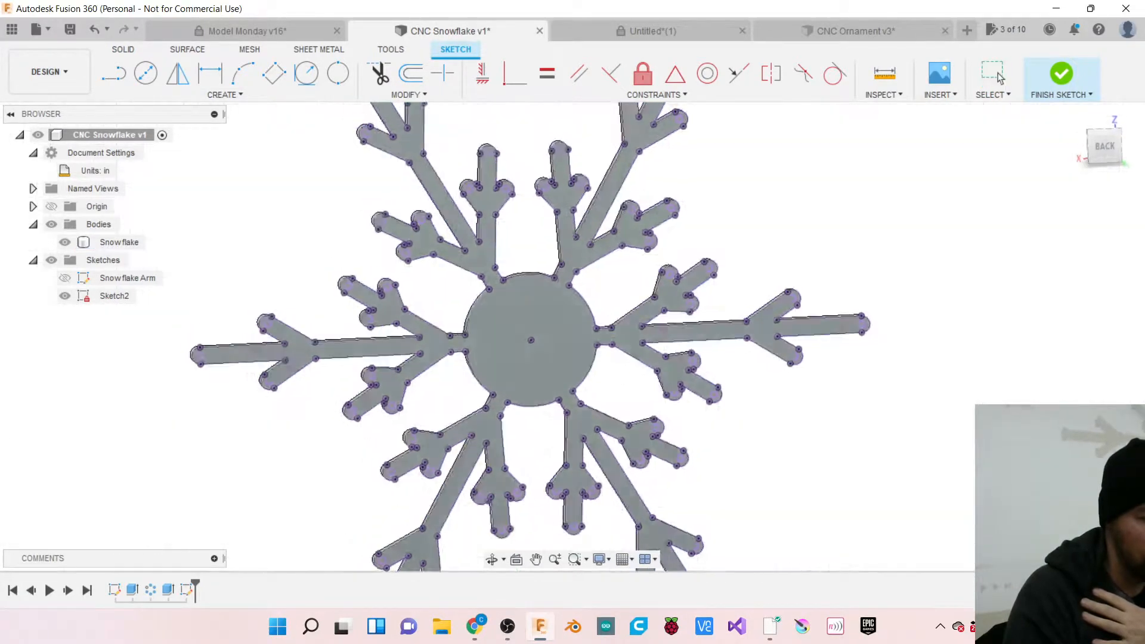
Switch to the Manufacture workspace and start a new 2D Contour operation.
{"action": "left_click", "coordinate": [60, 72]}
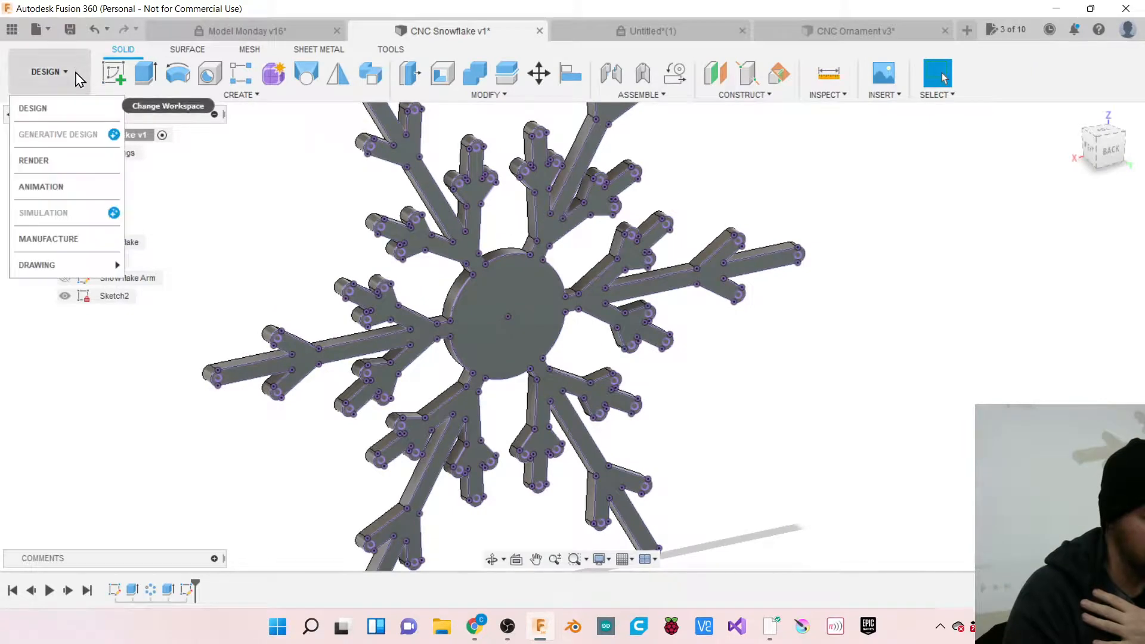
{"action": "left_click", "coordinate": [62, 239]}
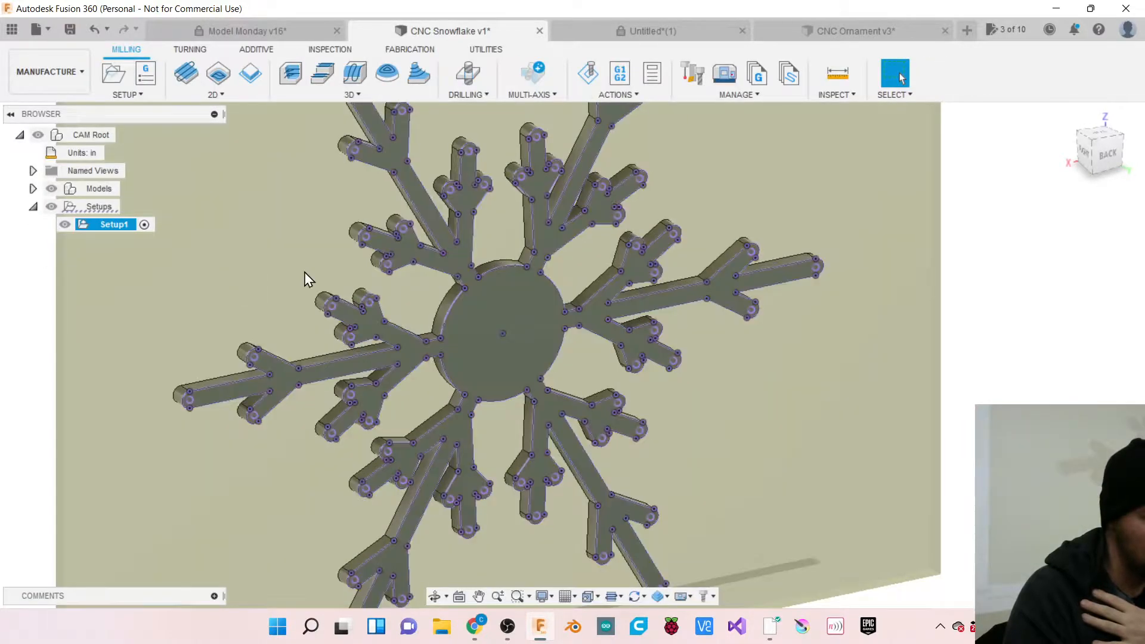
{"action": "left_click", "coordinate": [1022, 352]}
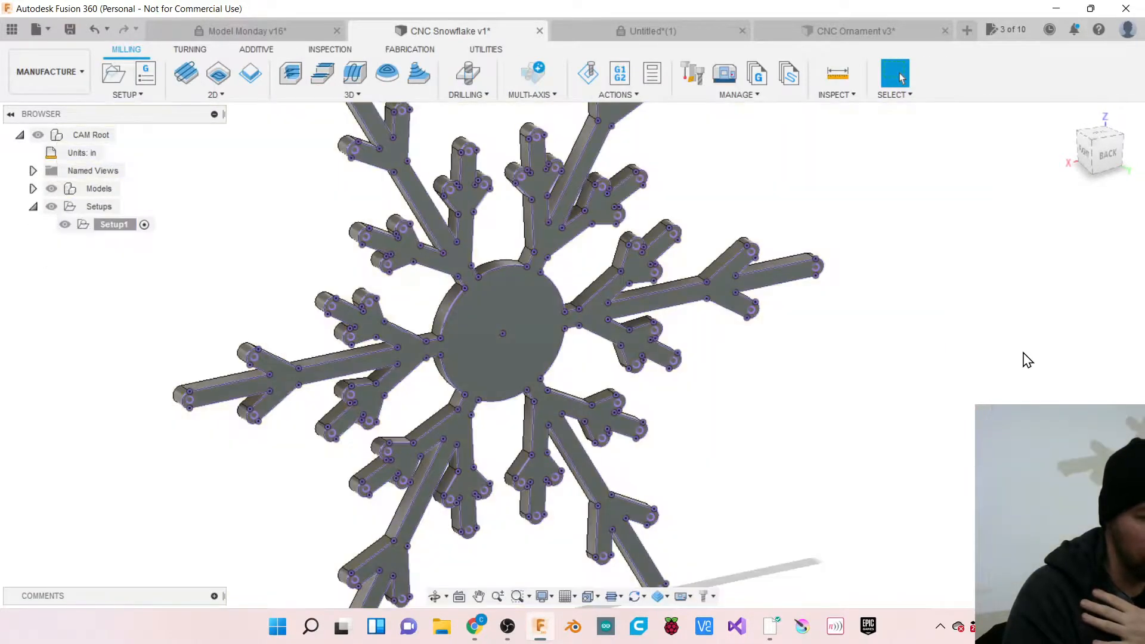
{"action": "left_click", "coordinate": [215, 94]}
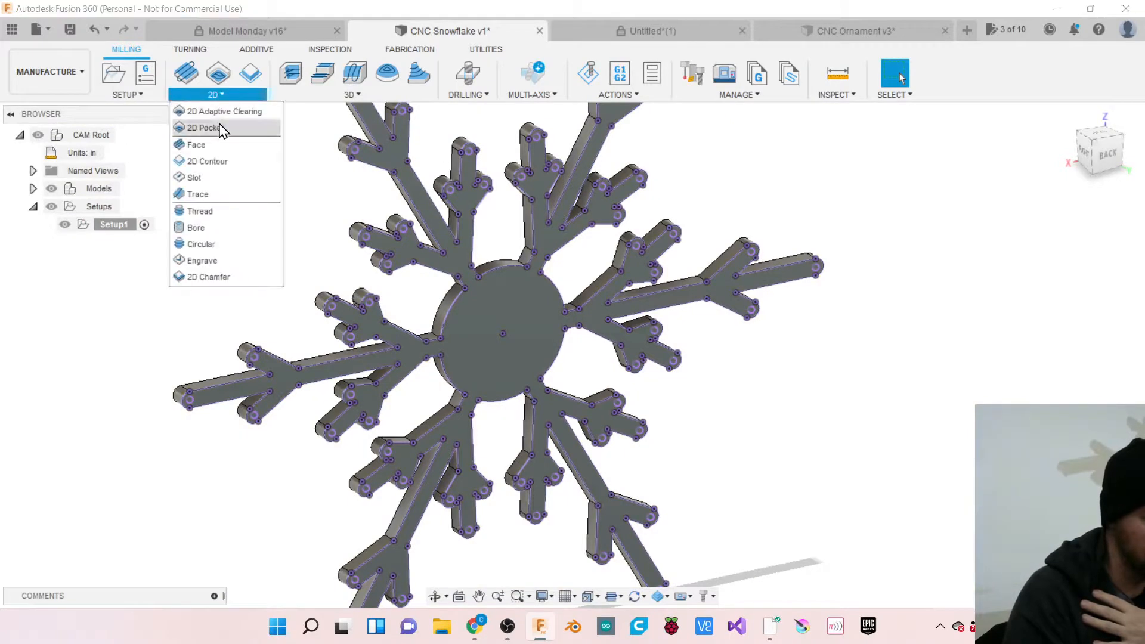
{"action": "left_click", "coordinate": [222, 166]}
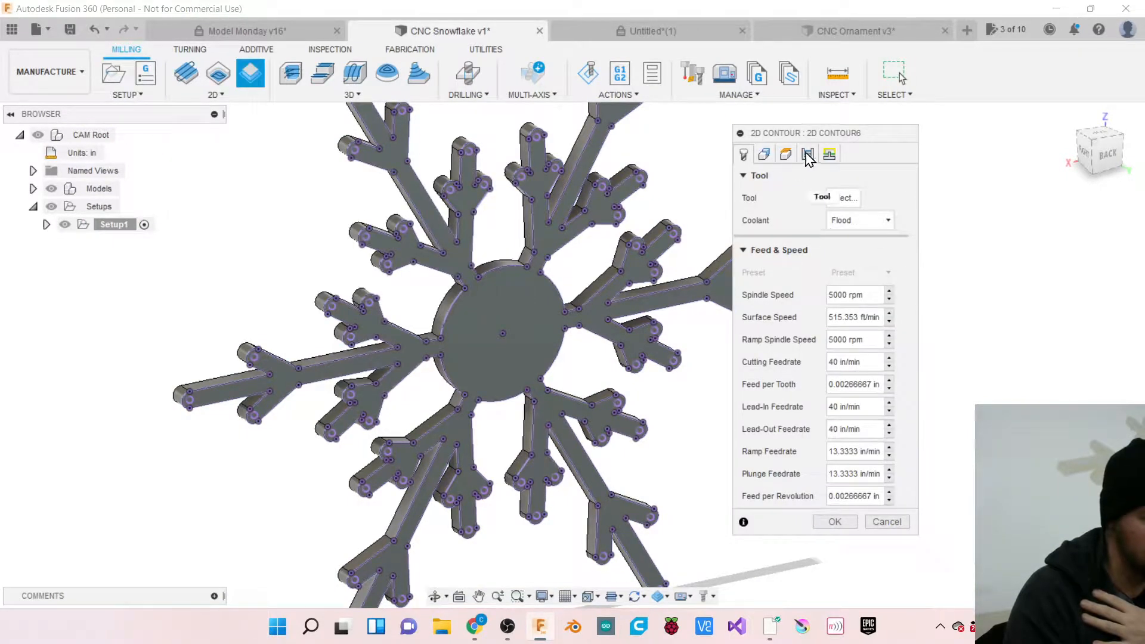
Select the snowflake's whole projected outline as the contour and generate the toolpath with tool 2, the 1/8" Flat Endmill, using Aluminum - Slotting cutting data.
{"action": "left_click", "coordinate": [764, 154]}
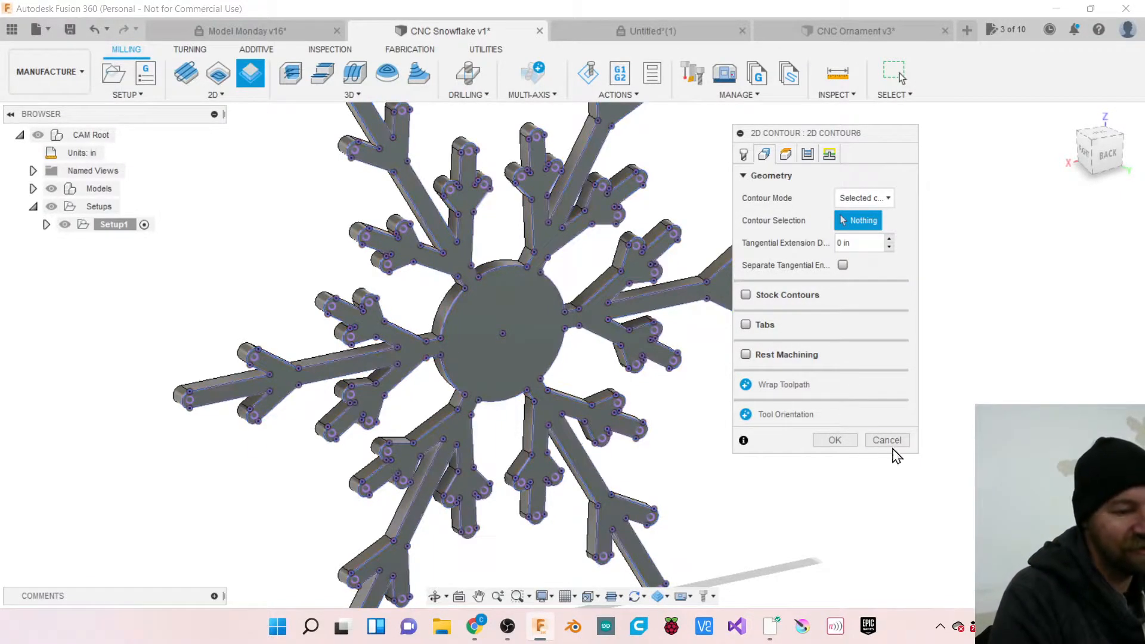
{"action": "left_click", "coordinate": [532, 224]}
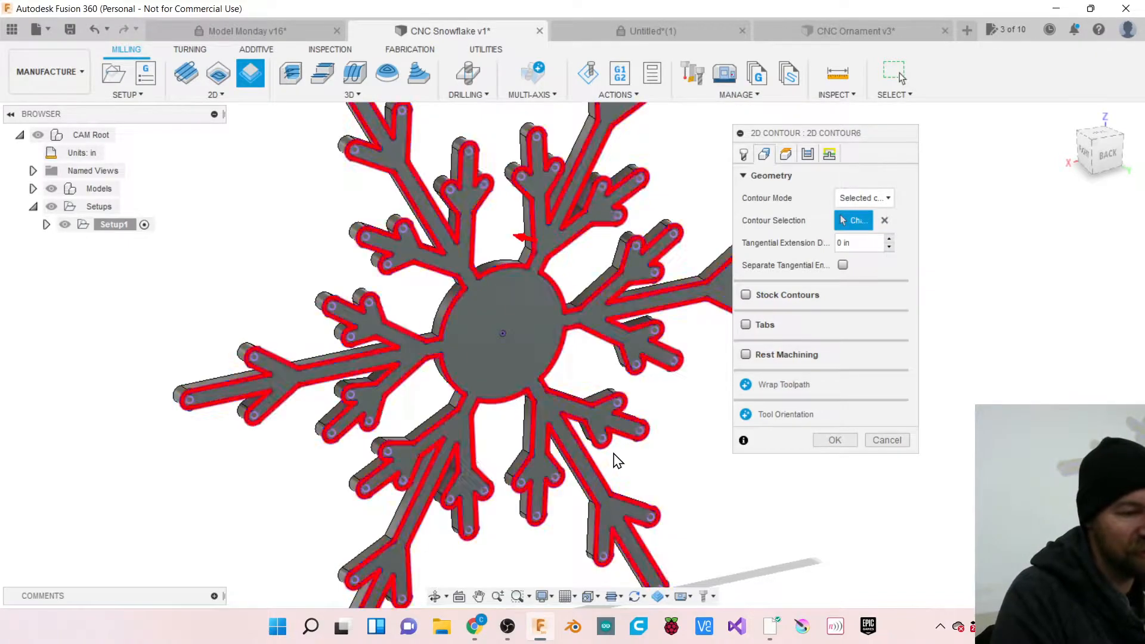
{"action": "mouse_move", "coordinate": [1089, 143]}
{"action": "left_mouse_down"}
{"action": "mouse_move", "coordinate": [1136, 147]}
{"action": "mouse_move", "coordinate": [1089, 151]}
{"action": "mouse_move", "coordinate": [1101, 149]}
{"action": "left_mouse_up"}
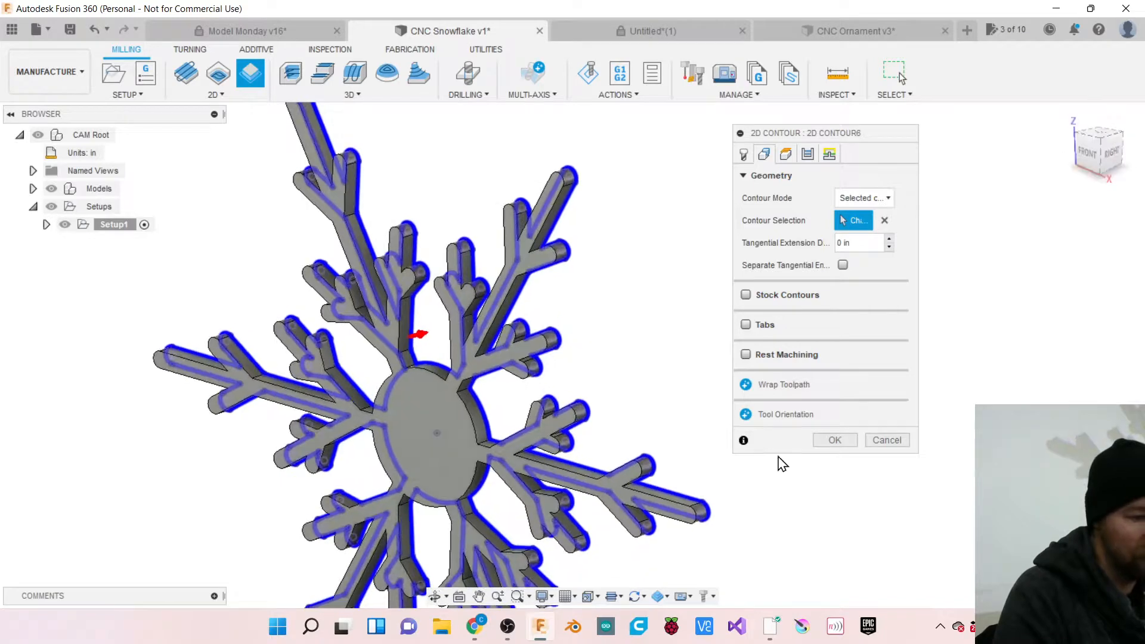
{"action": "left_click", "coordinate": [835, 439]}
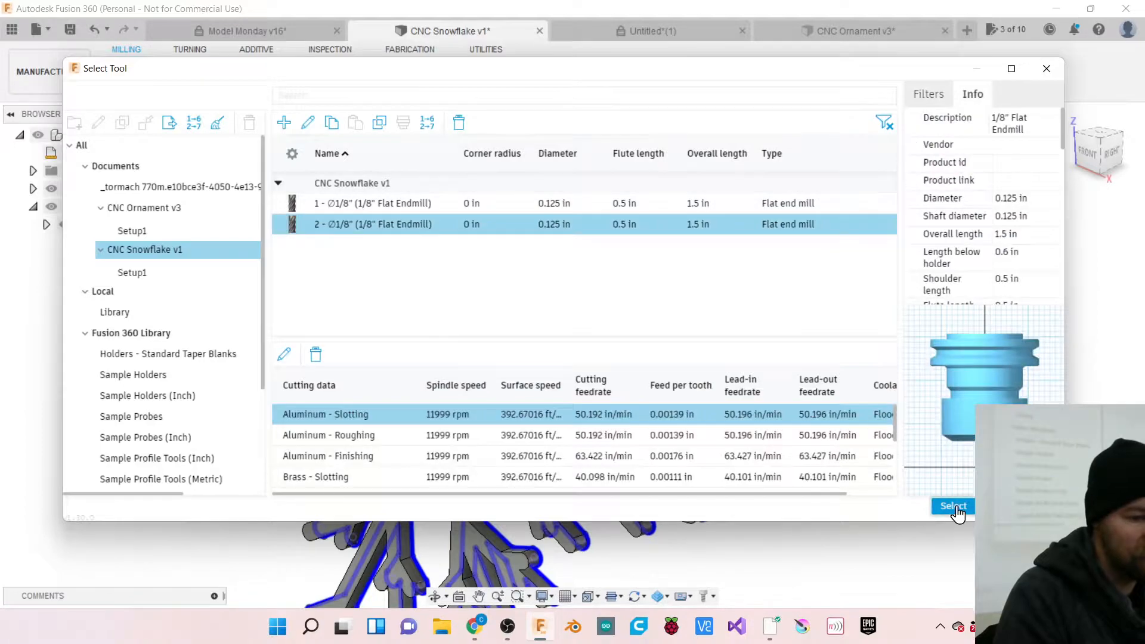
{"action": "left_click", "coordinate": [952, 506]}
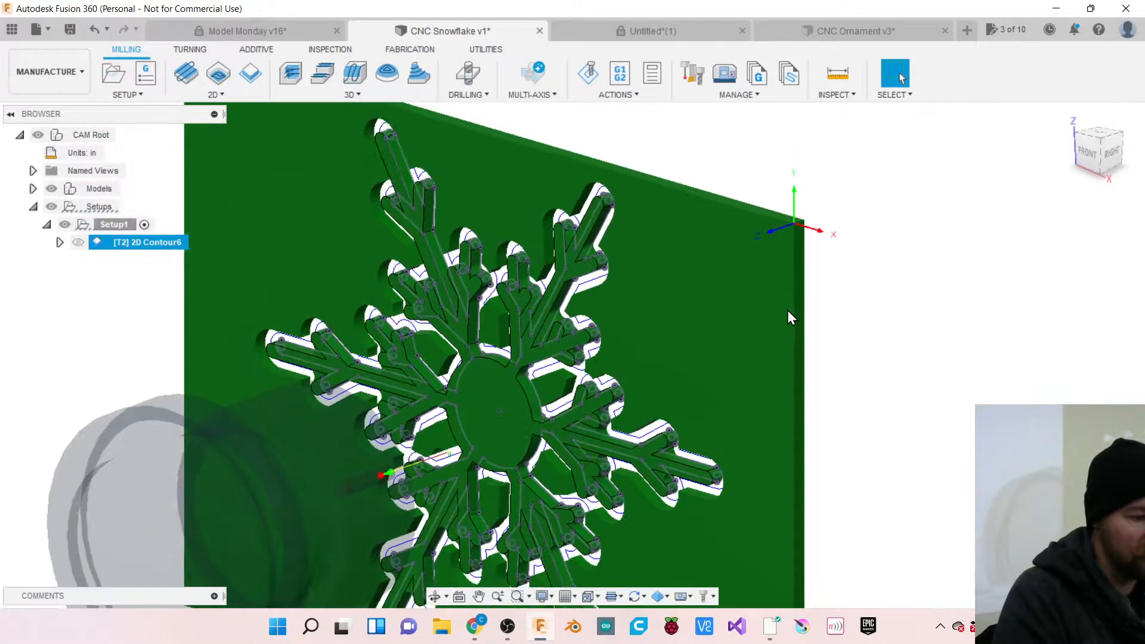
{"action": "scroll", "coordinate": [695, 188], "scroll_direction": "down", "scroll_amount": 1}
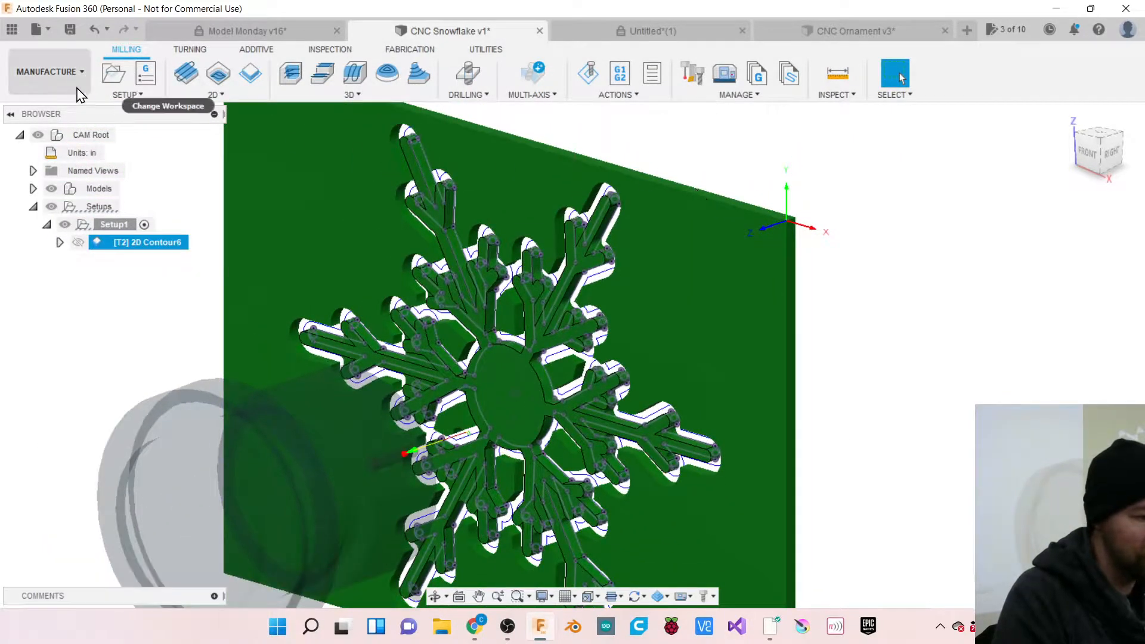
Return to the Design workspace, hide Sketch2, and start a new sketch on the snowflake's back face.
{"action": "left_click", "coordinate": [60, 73]}
{"action": "left_click", "coordinate": [52, 113]}
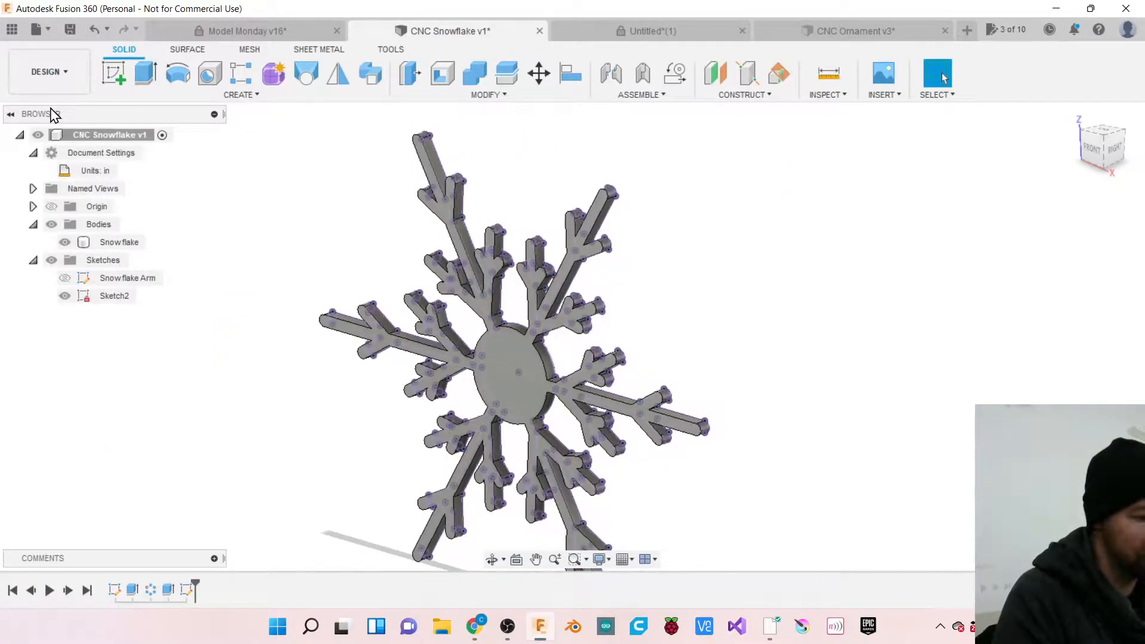
{"action": "left_click", "coordinate": [64, 296]}
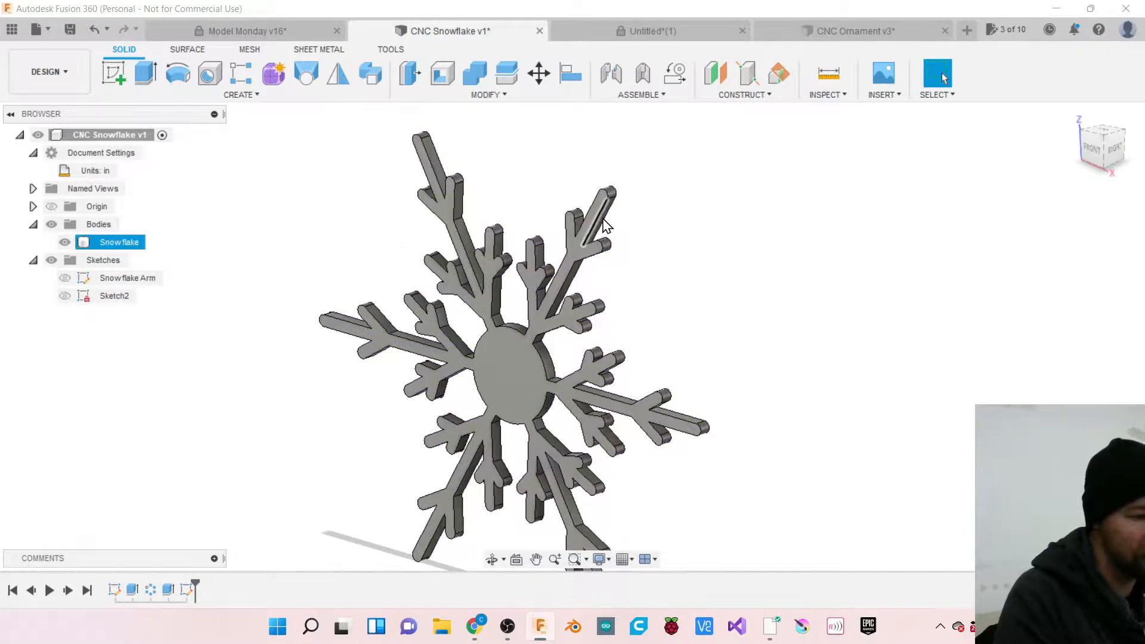
{"action": "left_click", "coordinate": [119, 79]}
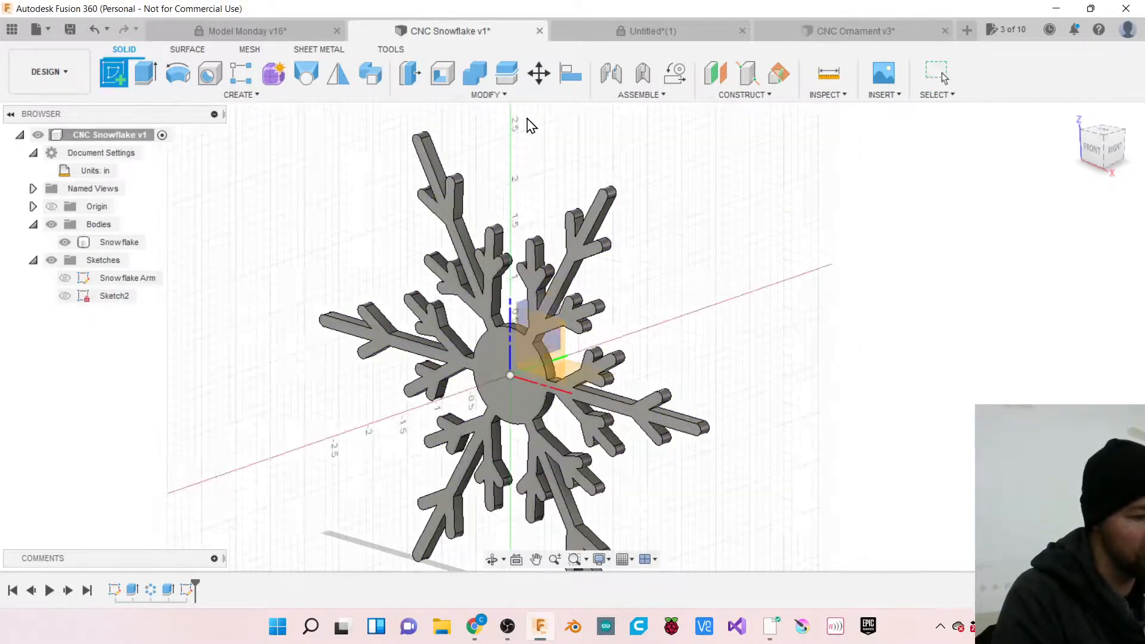
{"action": "left_click", "coordinate": [1095, 147]}
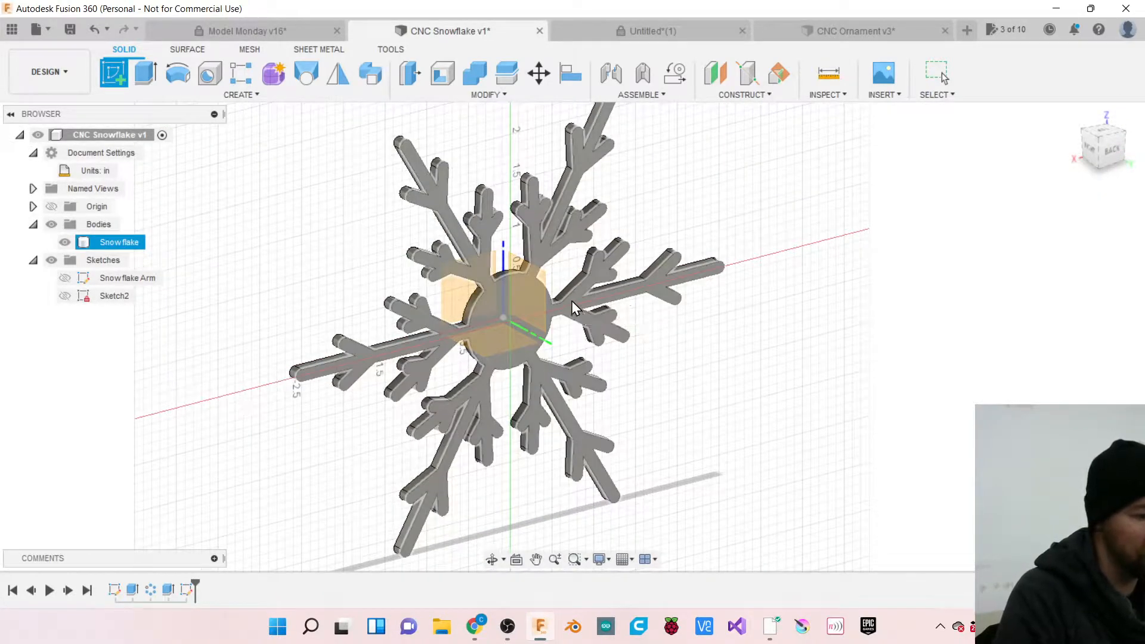
{"action": "left_click", "coordinate": [570, 299]}
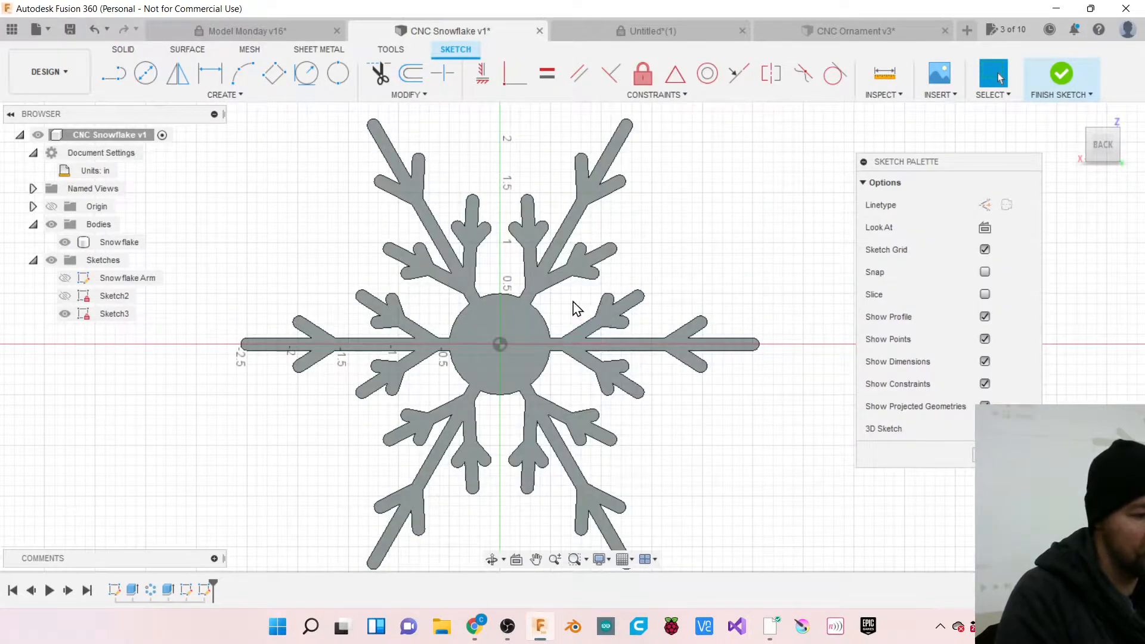
Project the whole Snowflake body into the sketch using the body selection filter with Projection Link enabled, and finish the sketch.
{"action": "left_click", "coordinate": [228, 96]}
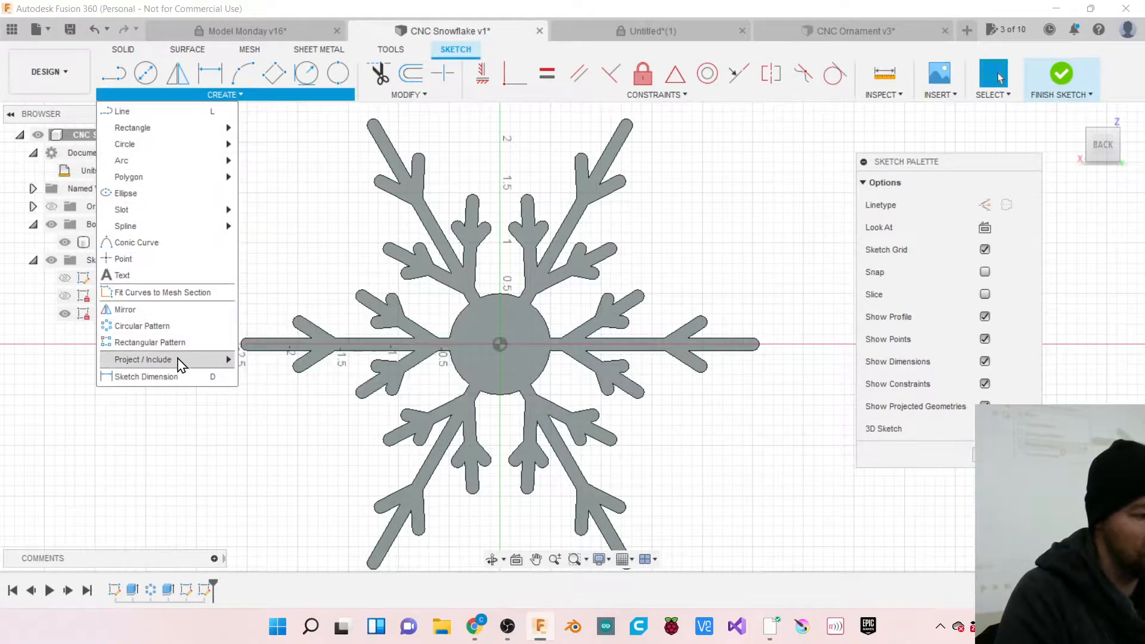
{"action": "mouse_move", "coordinate": [172, 362]}
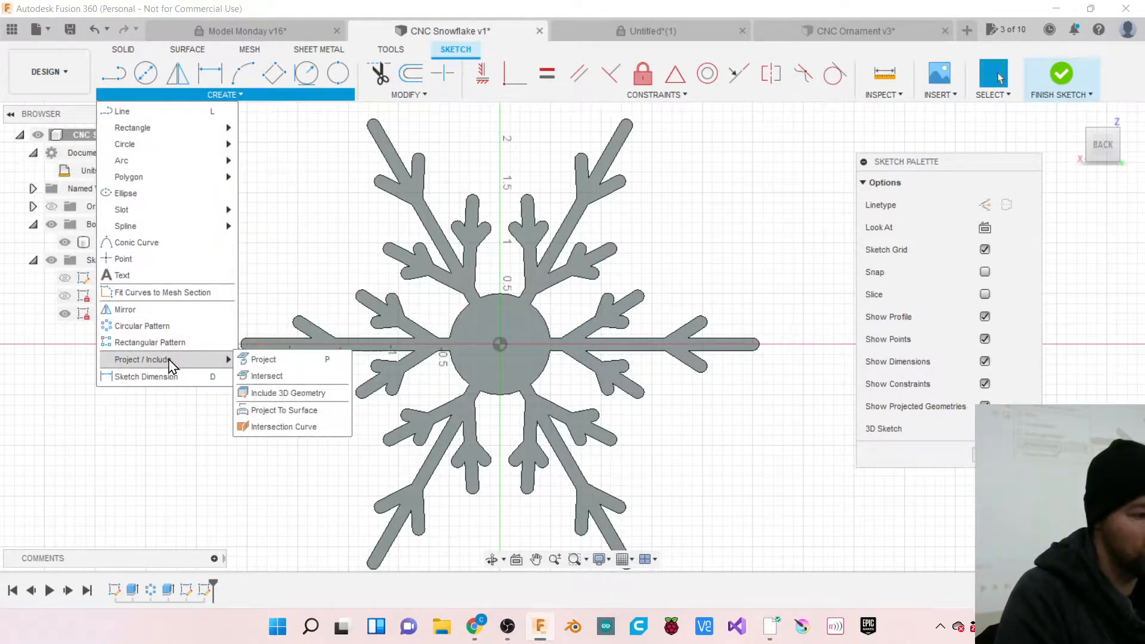
{"action": "left_click", "coordinate": [256, 360]}
{"action": "left_click", "coordinate": [515, 319]}
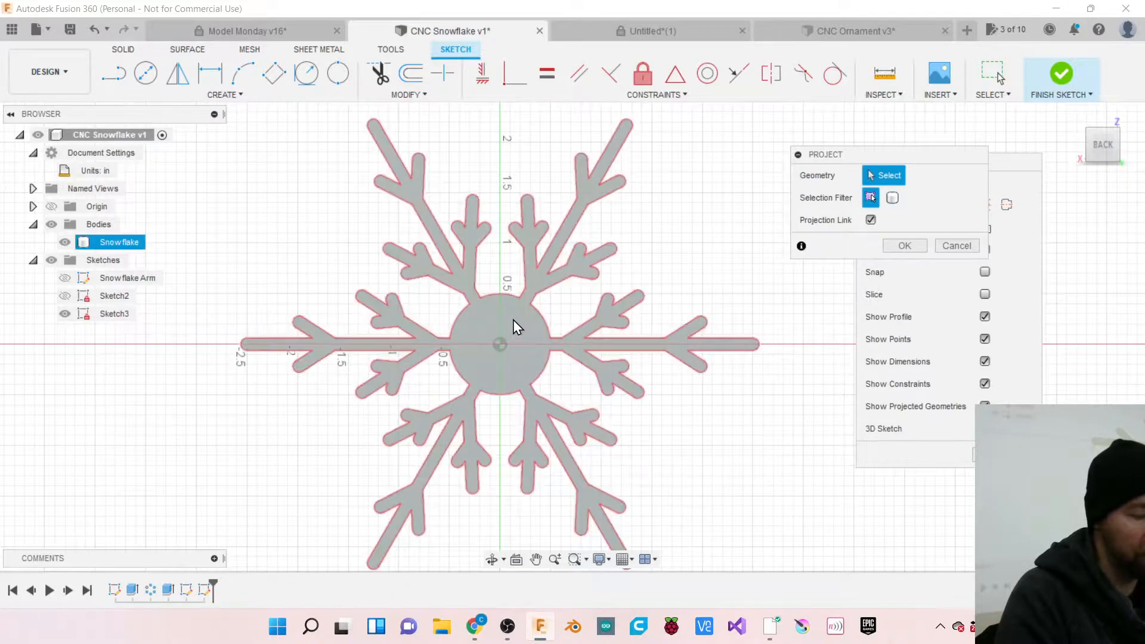
{"action": "left_click", "coordinate": [506, 319]}
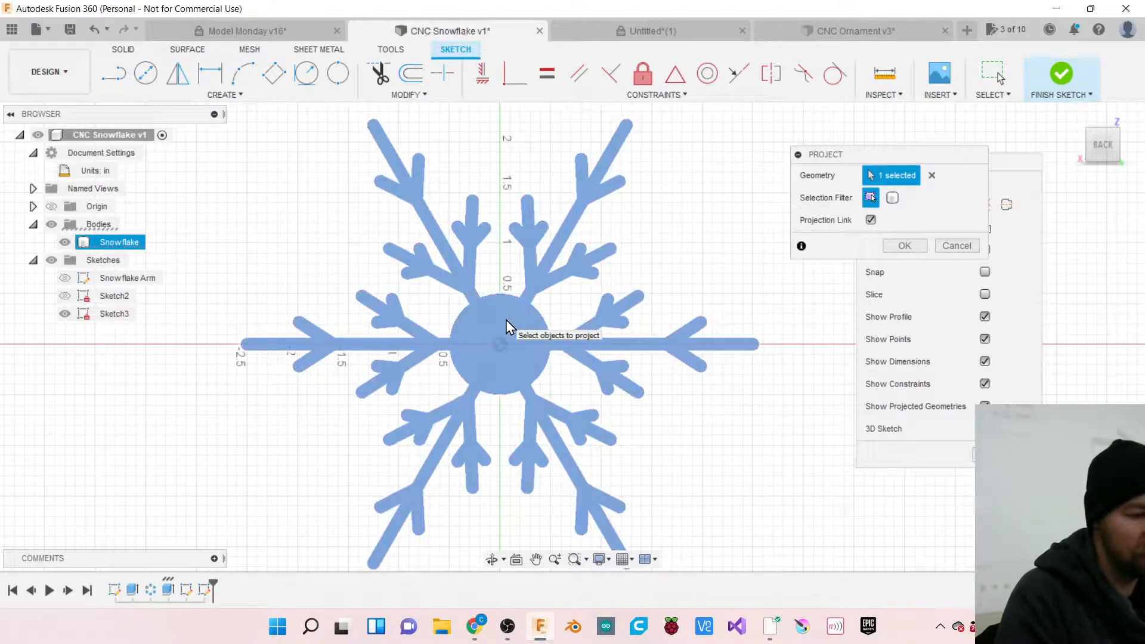
{"action": "left_click", "coordinate": [892, 197]}
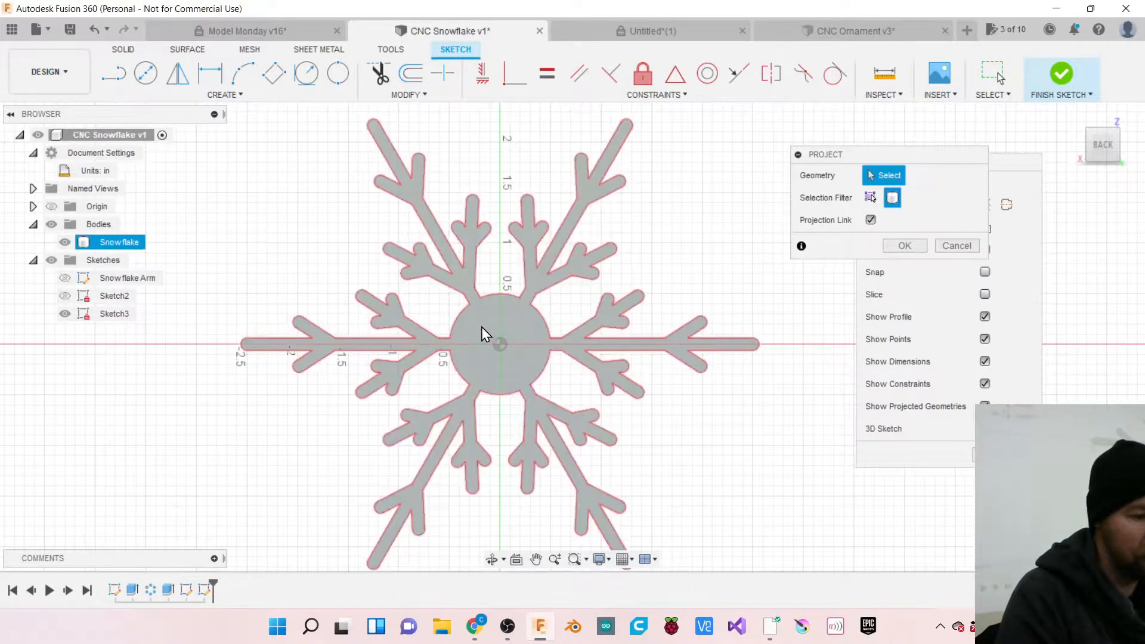
{"action": "left_click", "coordinate": [481, 326]}
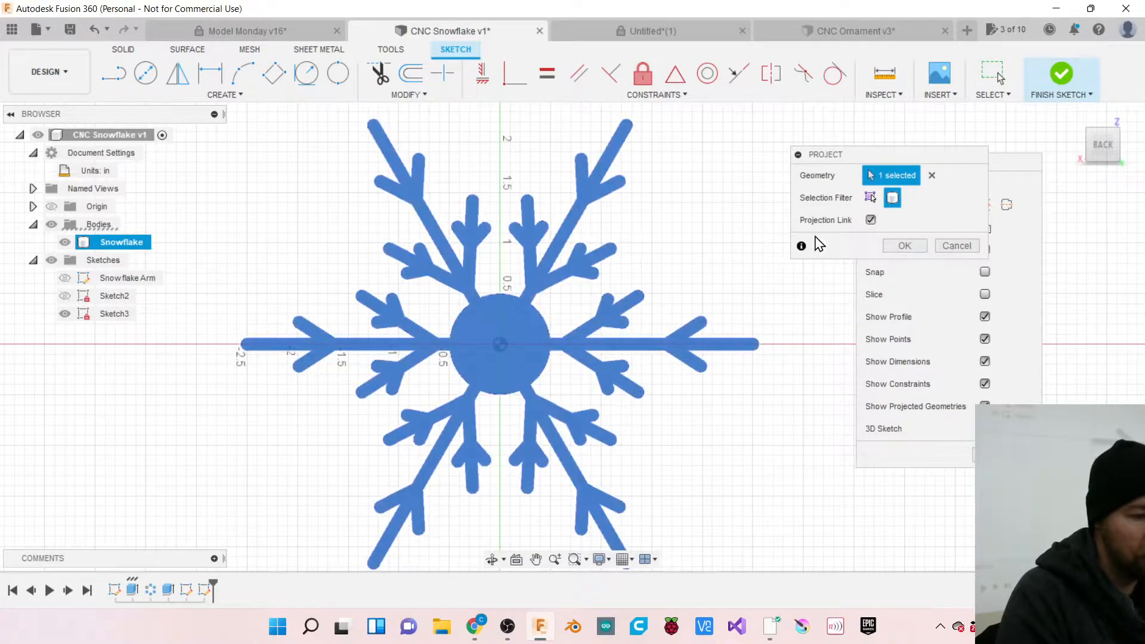
{"action": "left_click", "coordinate": [901, 245]}
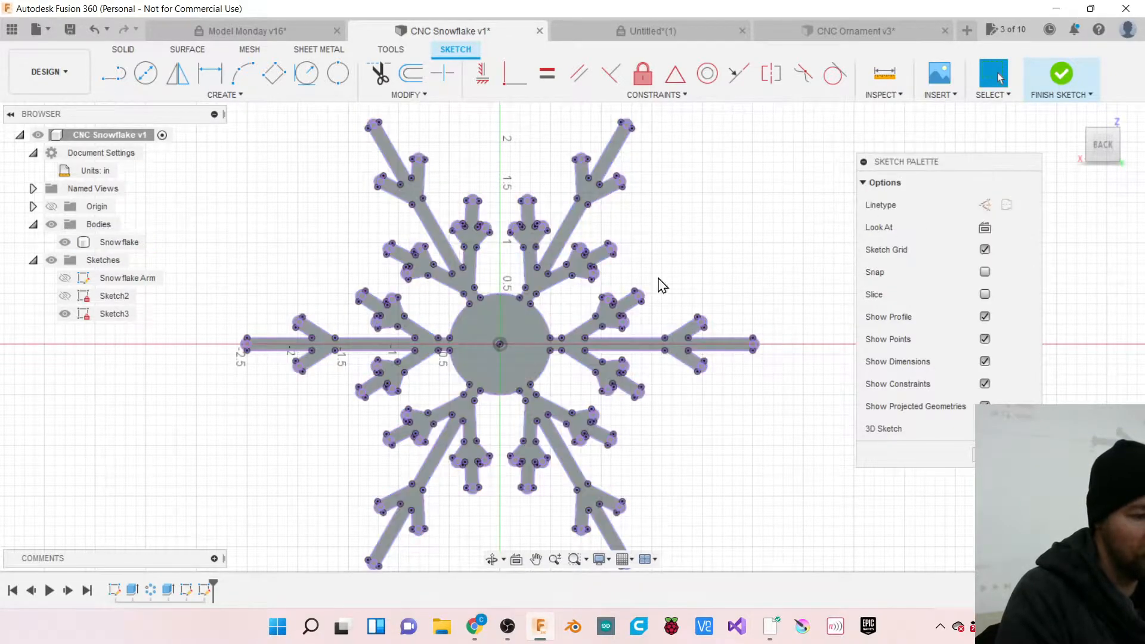
{"action": "scroll", "coordinate": [531, 305], "scroll_direction": "up", "scroll_amount": 2}
{"action": "scroll", "coordinate": [531, 305], "scroll_direction": "up", "scroll_amount": 2}
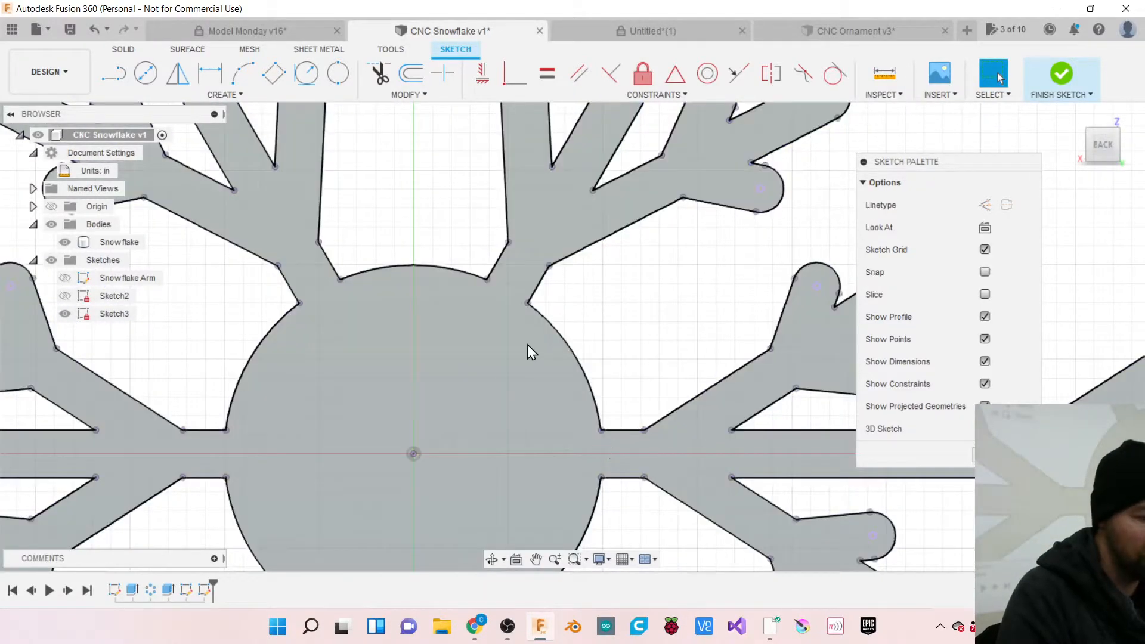
{"action": "scroll", "coordinate": [527, 344], "scroll_direction": "down", "scroll_amount": 2}
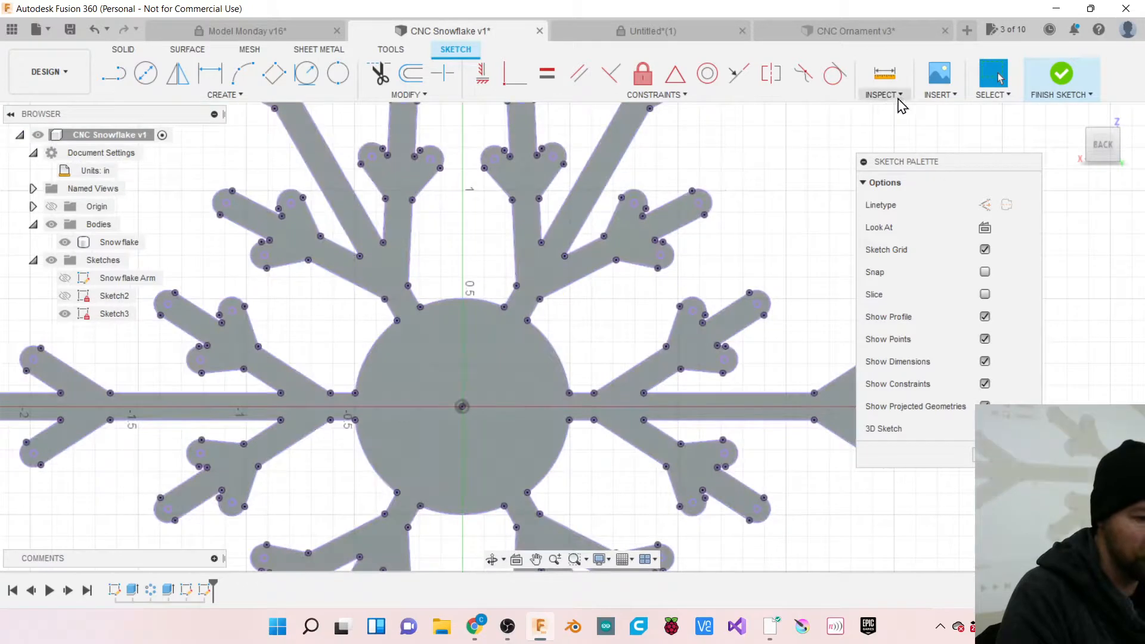
{"action": "left_click", "coordinate": [1064, 77]}
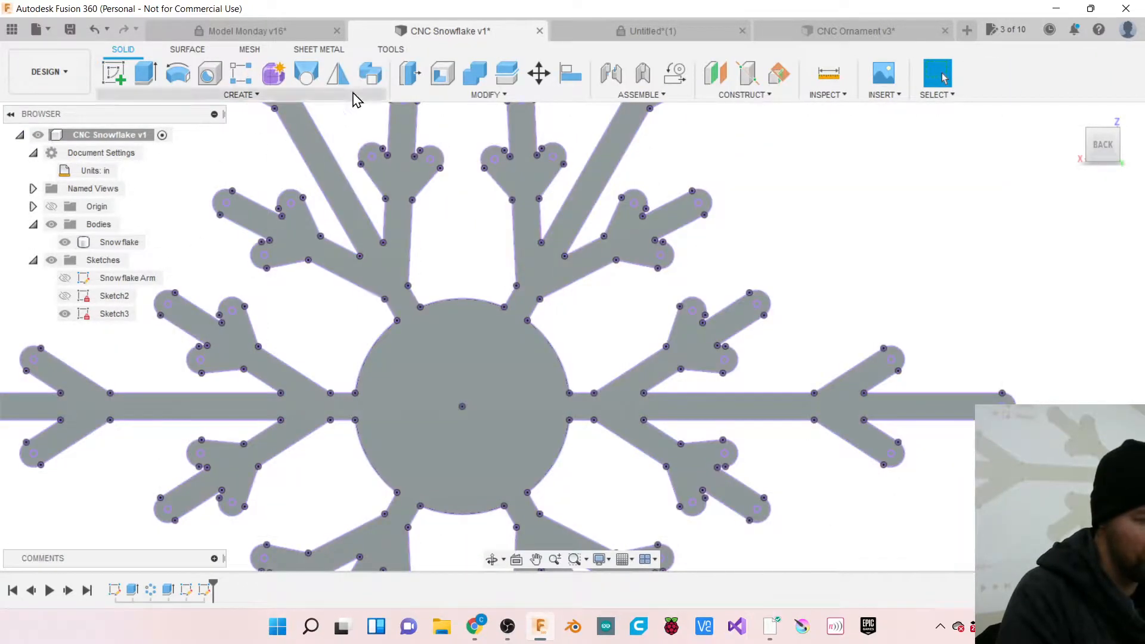
Switch to the Manufacture workspace and open the 2D Contour6 operation for editing.
{"action": "left_click", "coordinate": [73, 80]}
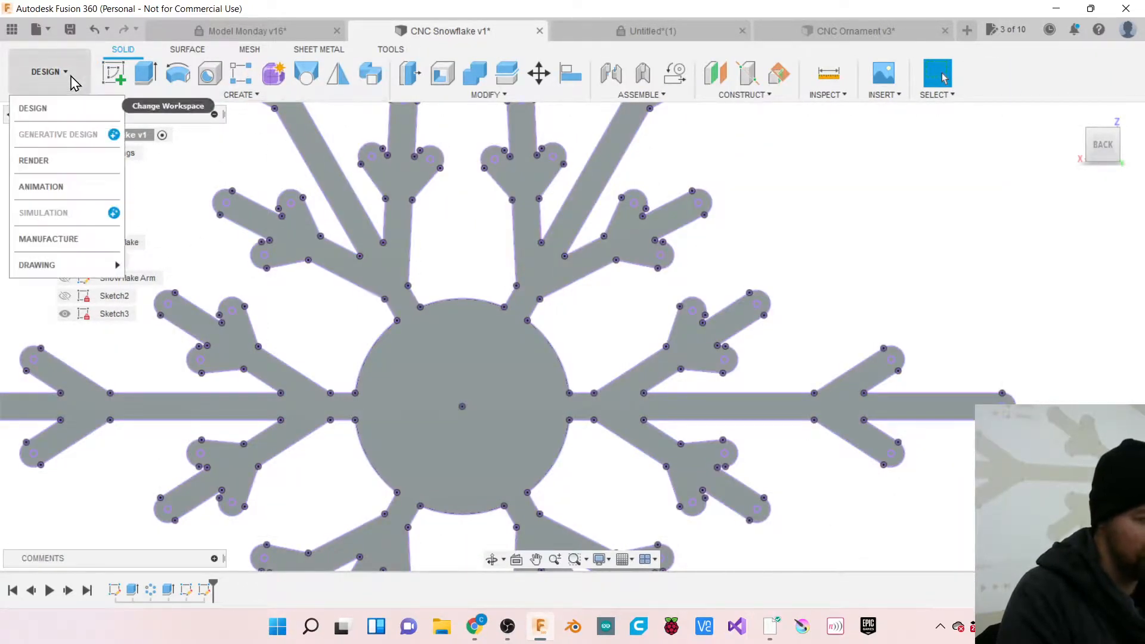
{"action": "left_click", "coordinate": [65, 240]}
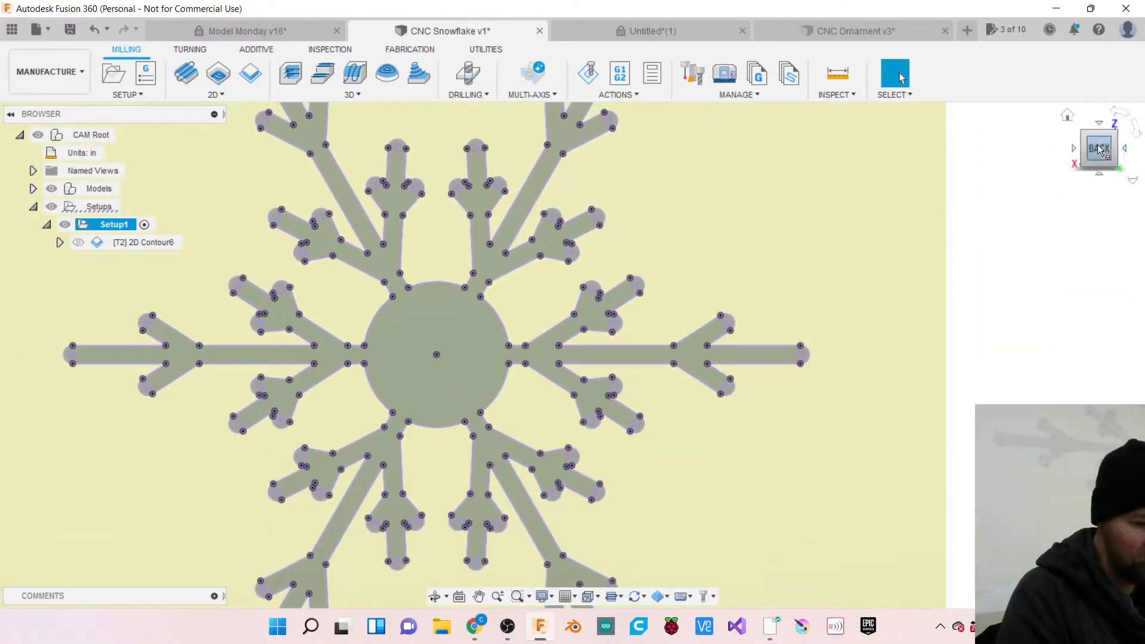
{"action": "left_click_drag", "start_coordinate": [1098, 149], "coordinate": [1055, 157]}
{"action": "middle_click_drag", "start_coordinate": [571, 355], "coordinate": [595, 173], "text": "shift"}
{"action": "left_click", "coordinate": [152, 243]}
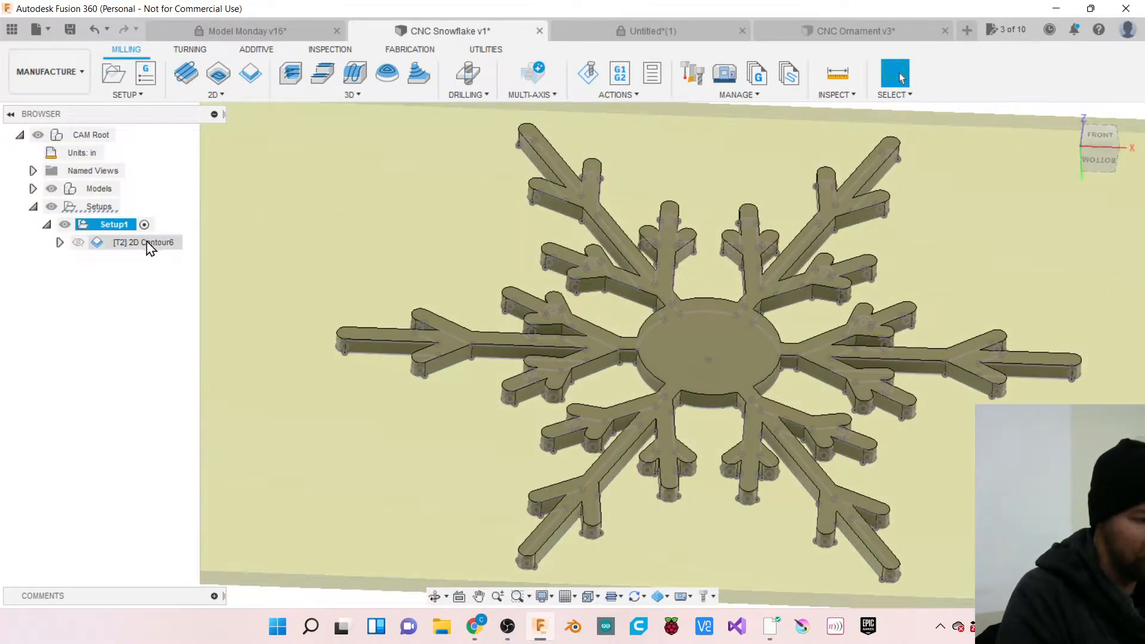
{"action": "right_click", "coordinate": [113, 242]}
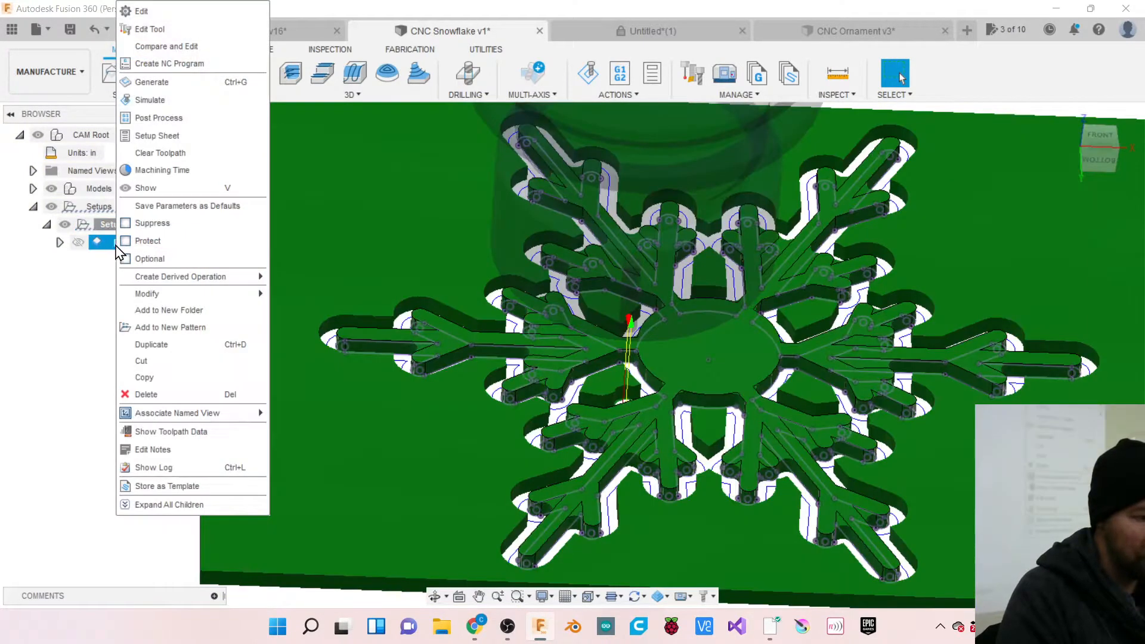
{"action": "left_click", "coordinate": [147, 13]}
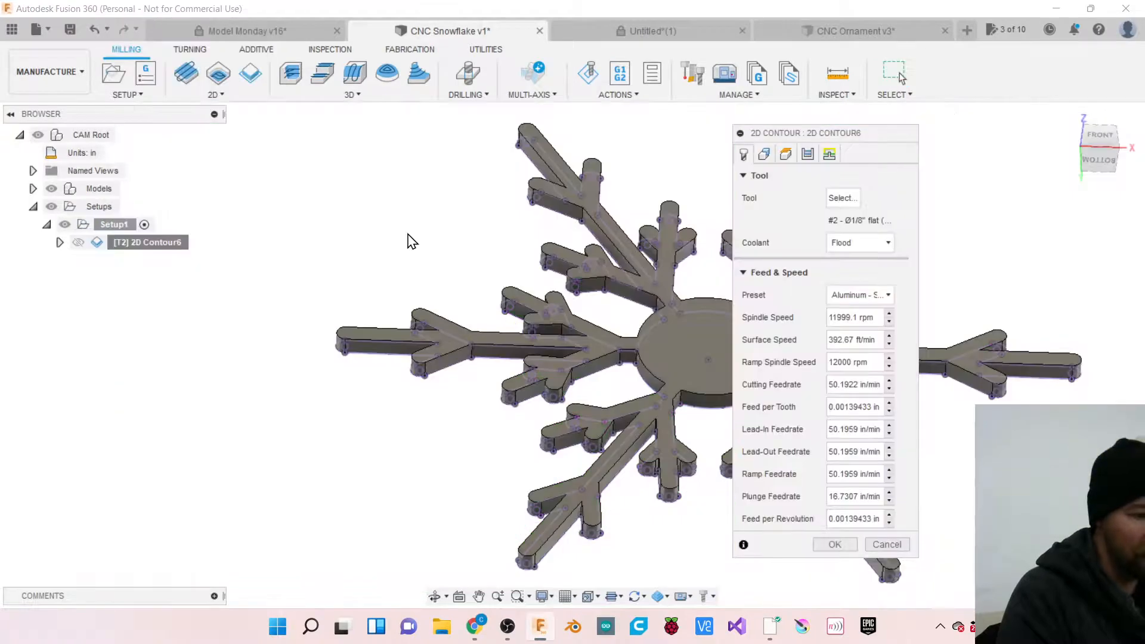
Clear the existing contour selection of the 2D Contour6 operation and choose the whole of Sketch3 as the contour.
{"action": "left_click", "coordinate": [764, 154]}
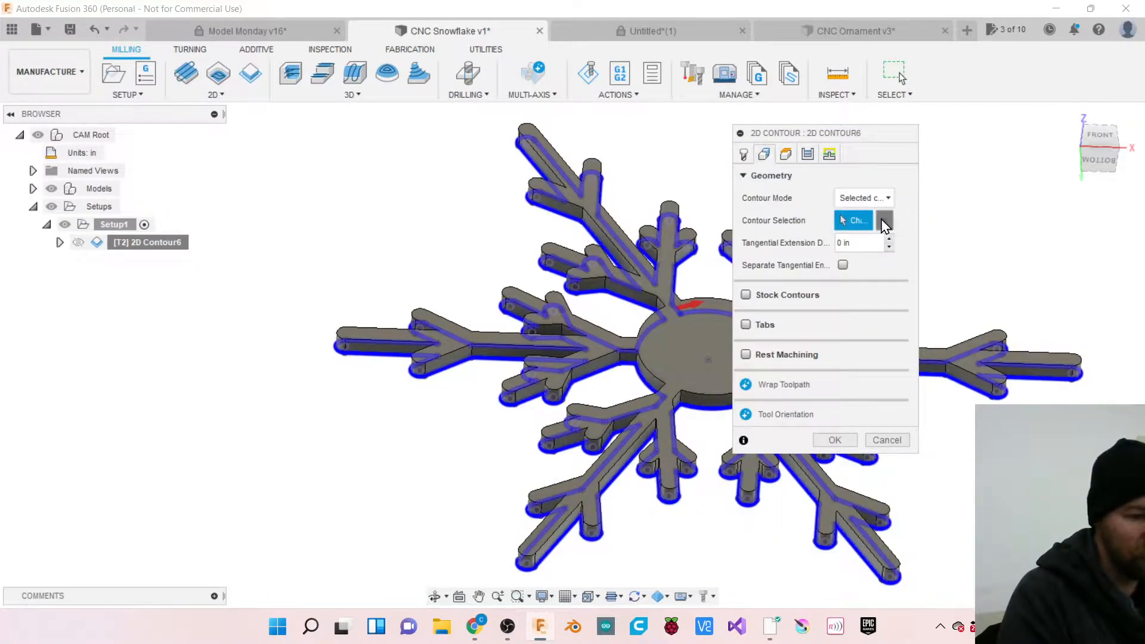
{"action": "mouse_move", "coordinate": [1099, 147]}
{"action": "left_mouse_down"}
{"action": "mouse_move", "coordinate": [942, 142]}
{"action": "mouse_move", "coordinate": [872, 189]}
{"action": "left_mouse_up"}
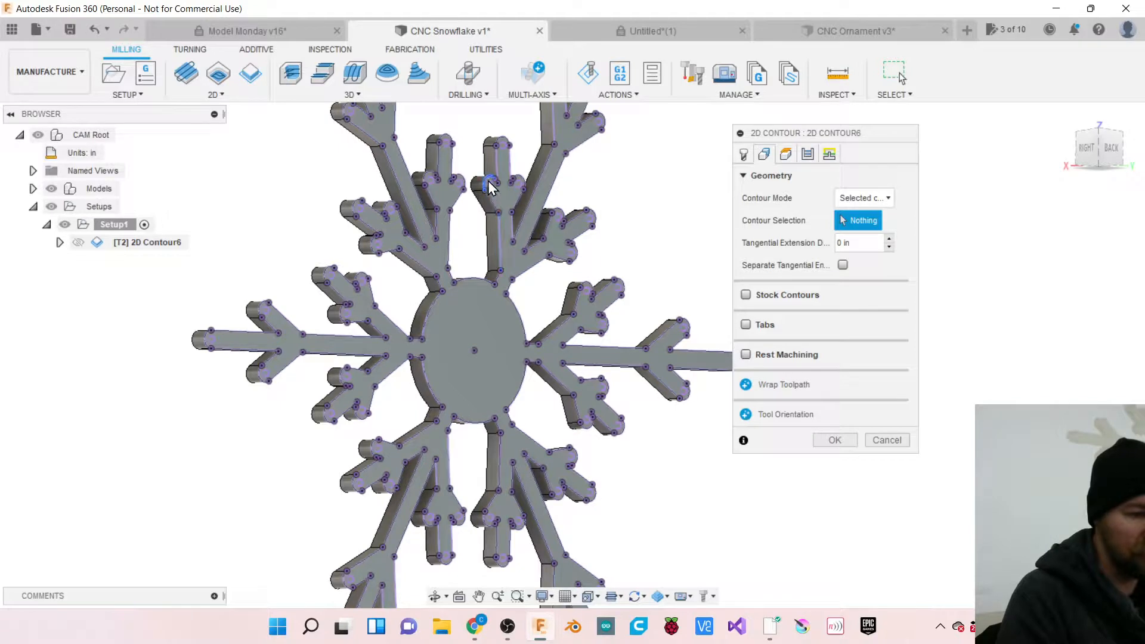
{"action": "left_click", "coordinate": [431, 315]}
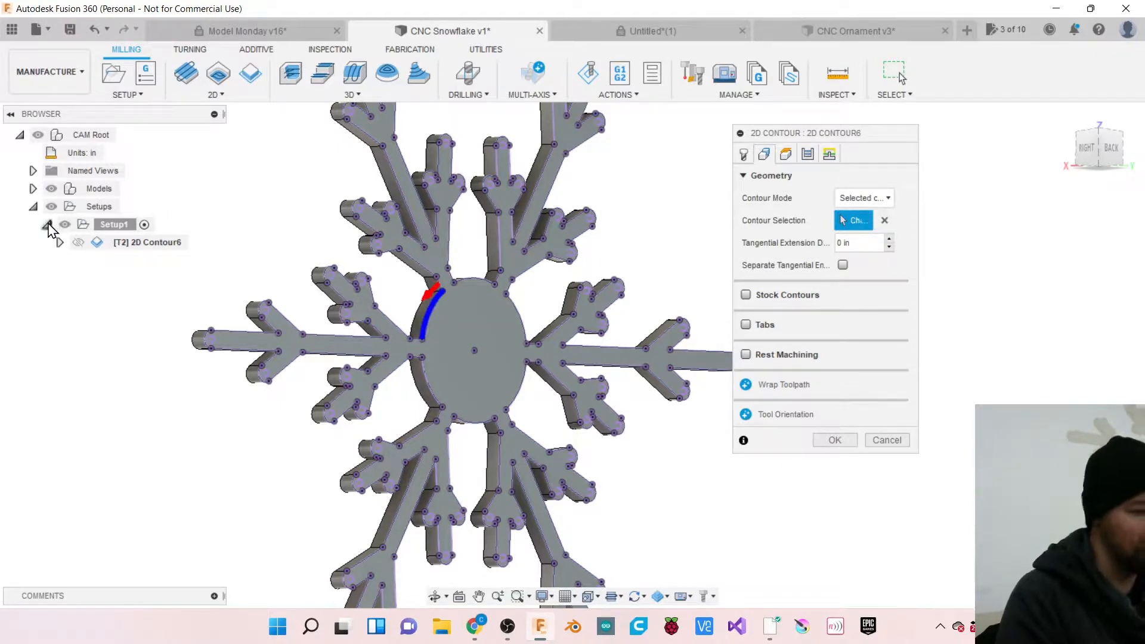
{"action": "left_click", "coordinate": [33, 188]}
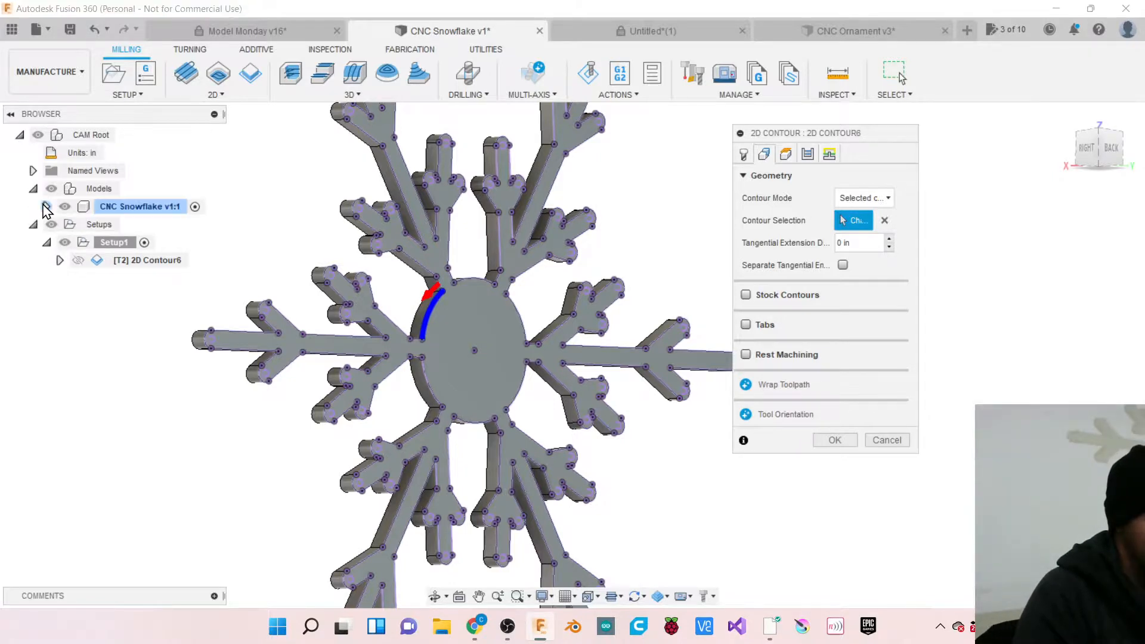
{"action": "left_click", "coordinate": [47, 206]}
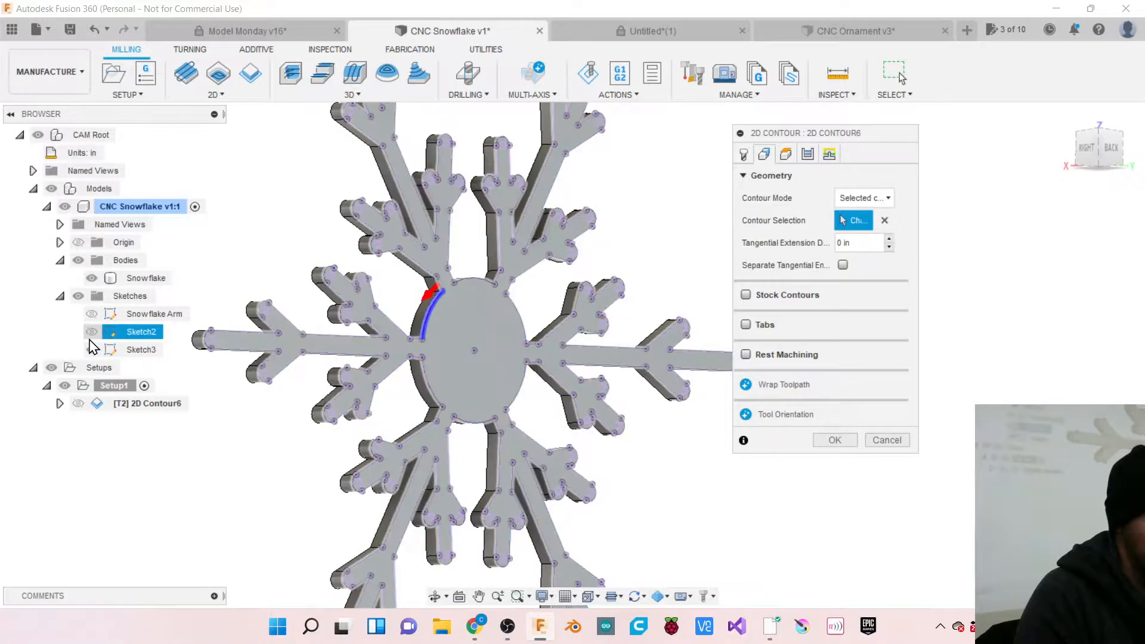
{"action": "left_click", "coordinate": [127, 352]}
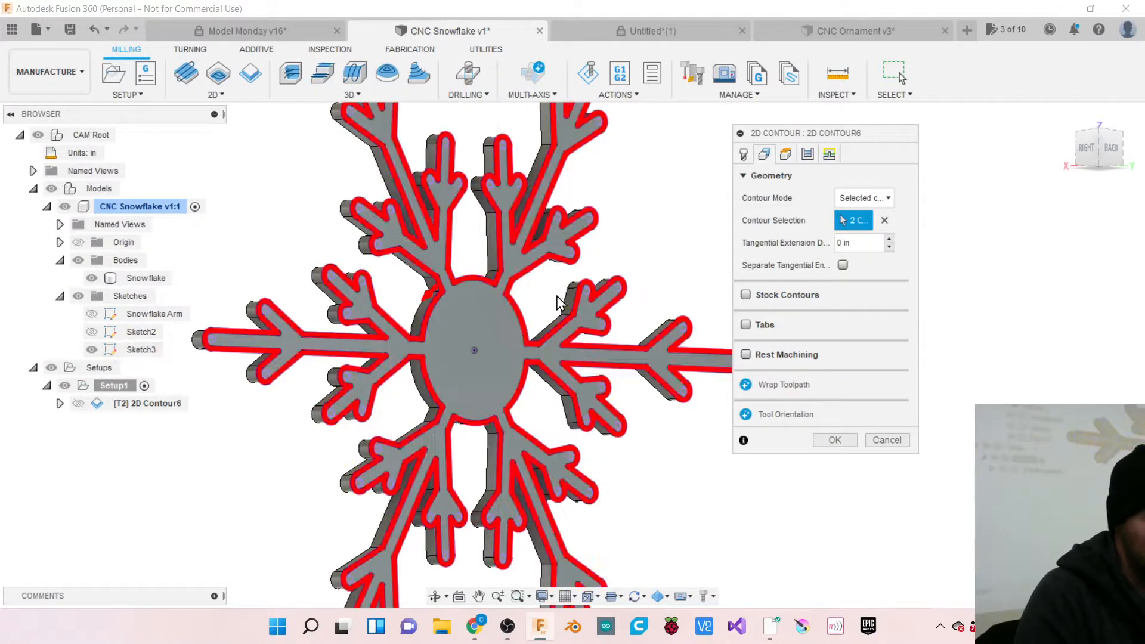
{"action": "left_click", "coordinate": [884, 222]}
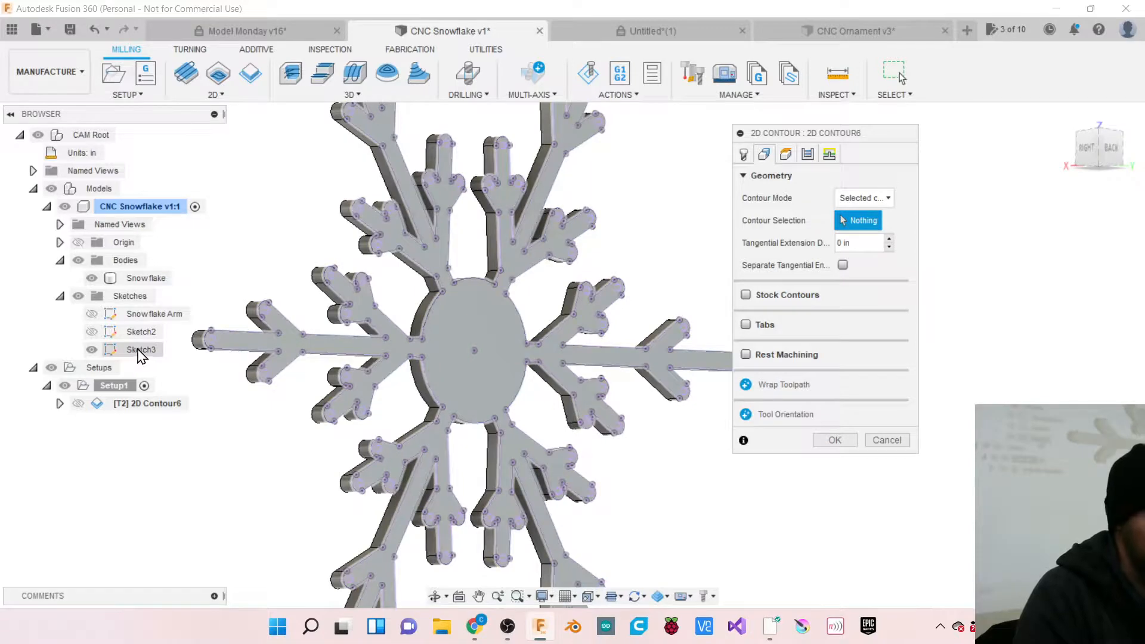
{"action": "left_click", "coordinate": [131, 354]}
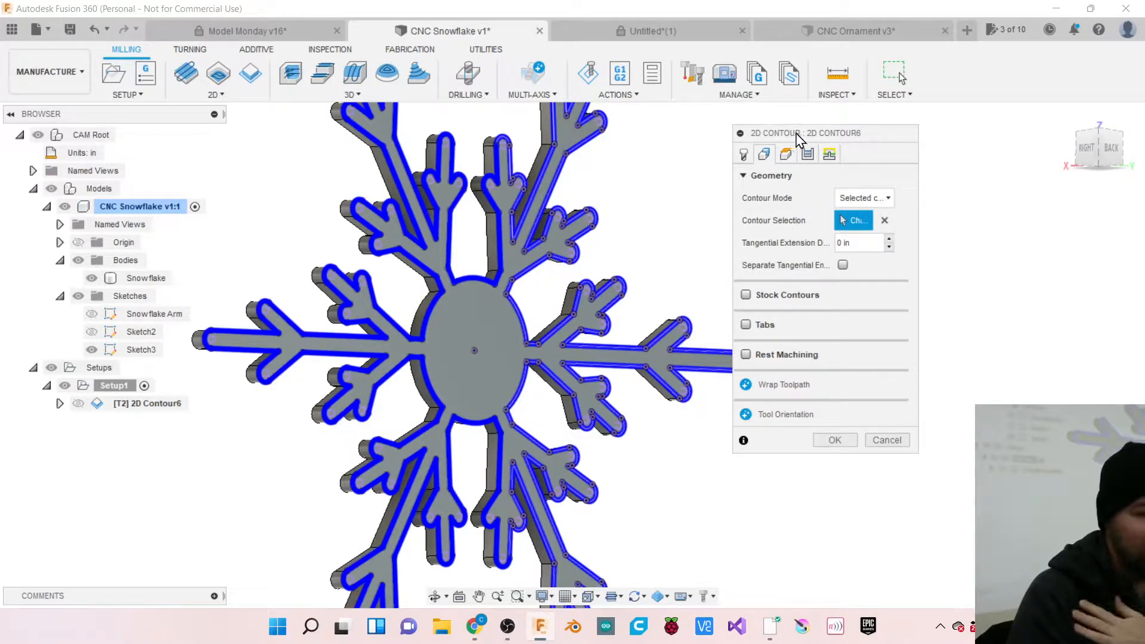
Enable tabs on the snowflake contour, keeping the rectangular shape and positioning by distance.
{"action": "left_click_drag", "start_coordinate": [796, 138], "coordinate": [852, 118]}
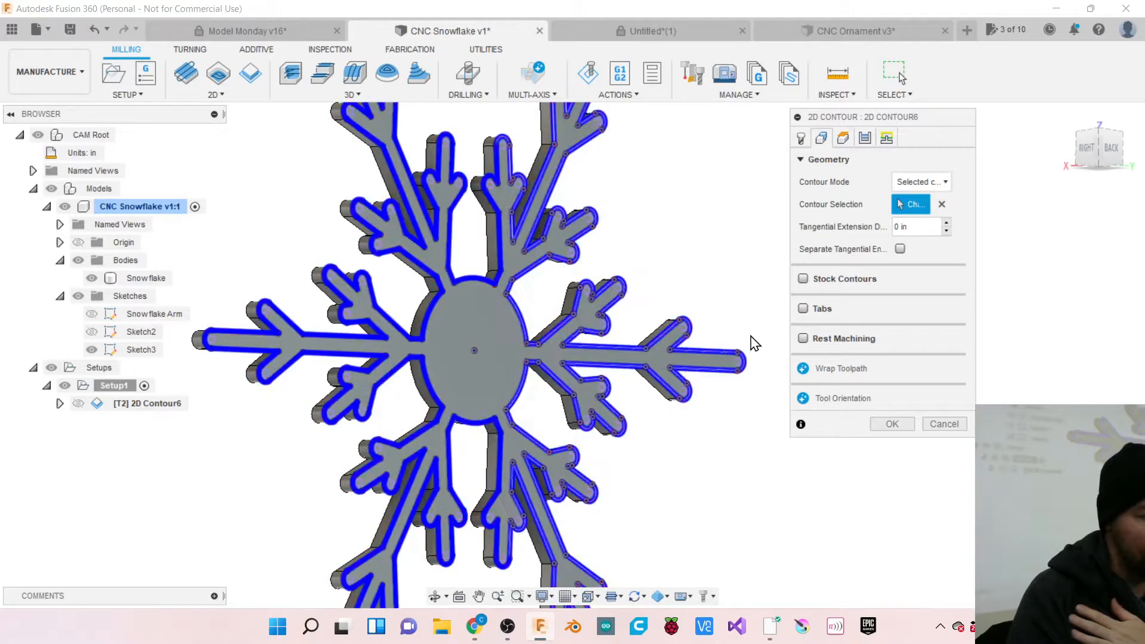
{"action": "mouse_move", "coordinate": [807, 319]}
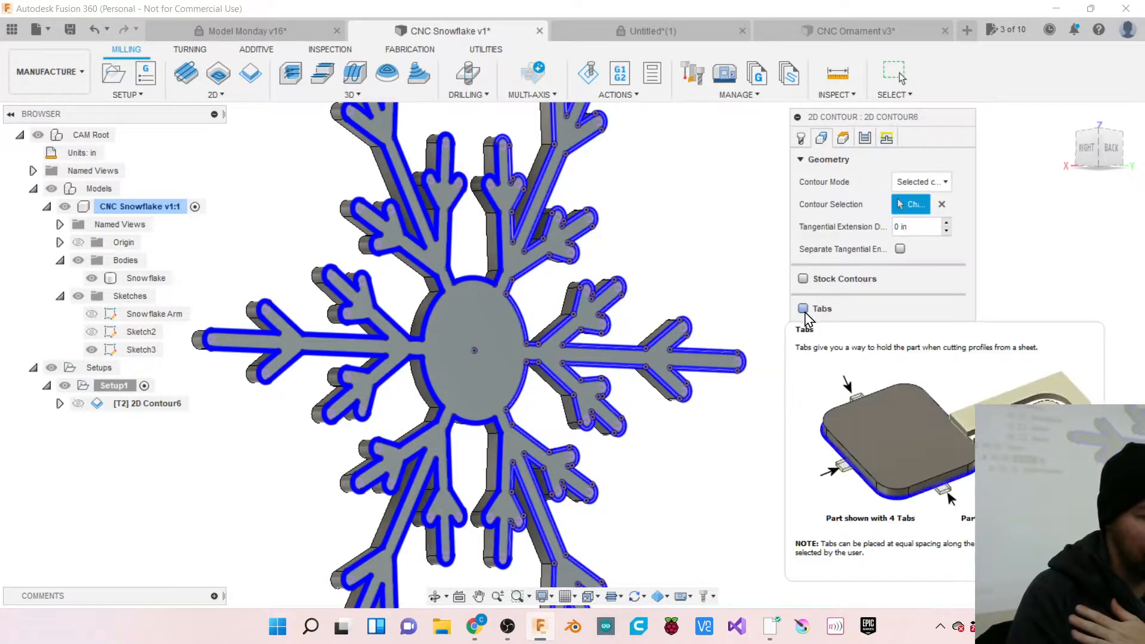
{"action": "left_click", "coordinate": [803, 309]}
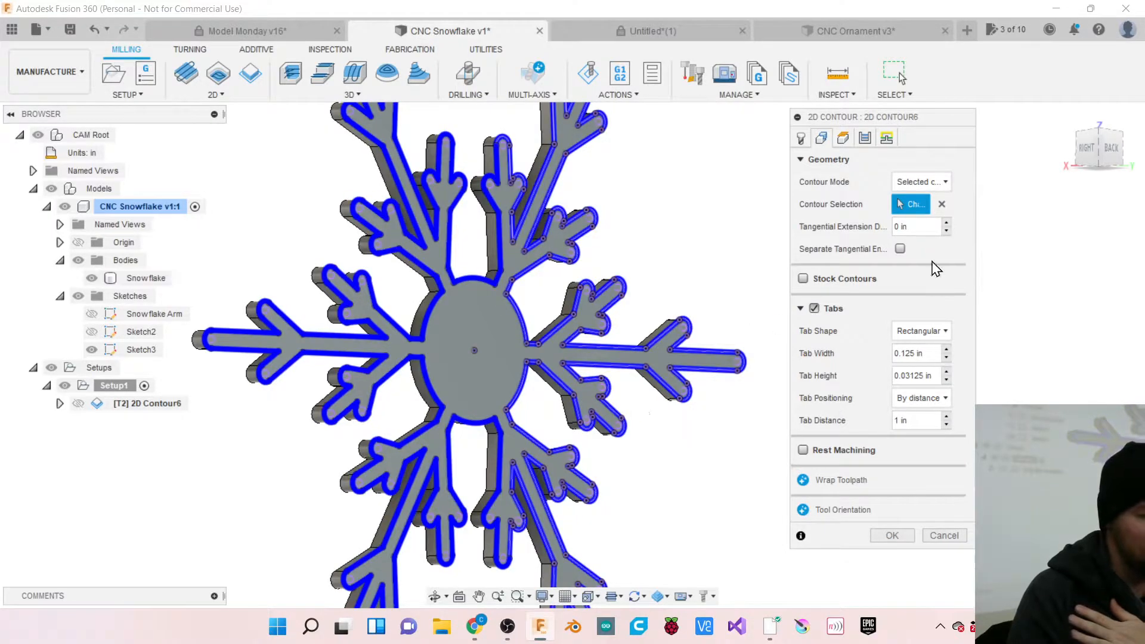
{"action": "mouse_move", "coordinate": [1100, 152]}
{"action": "left_mouse_down"}
{"action": "mouse_move", "coordinate": [1117, 147]}
{"action": "mouse_move", "coordinate": [1091, 152]}
{"action": "left_mouse_up"}
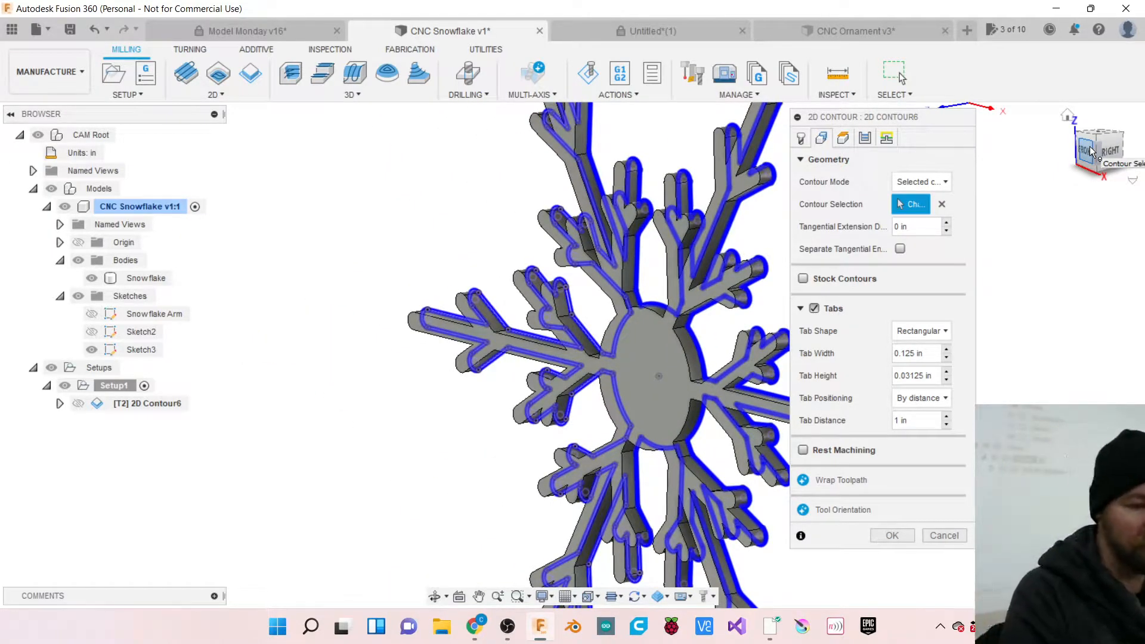
{"action": "left_click_drag", "start_coordinate": [1091, 152], "coordinate": [1056, 152]}
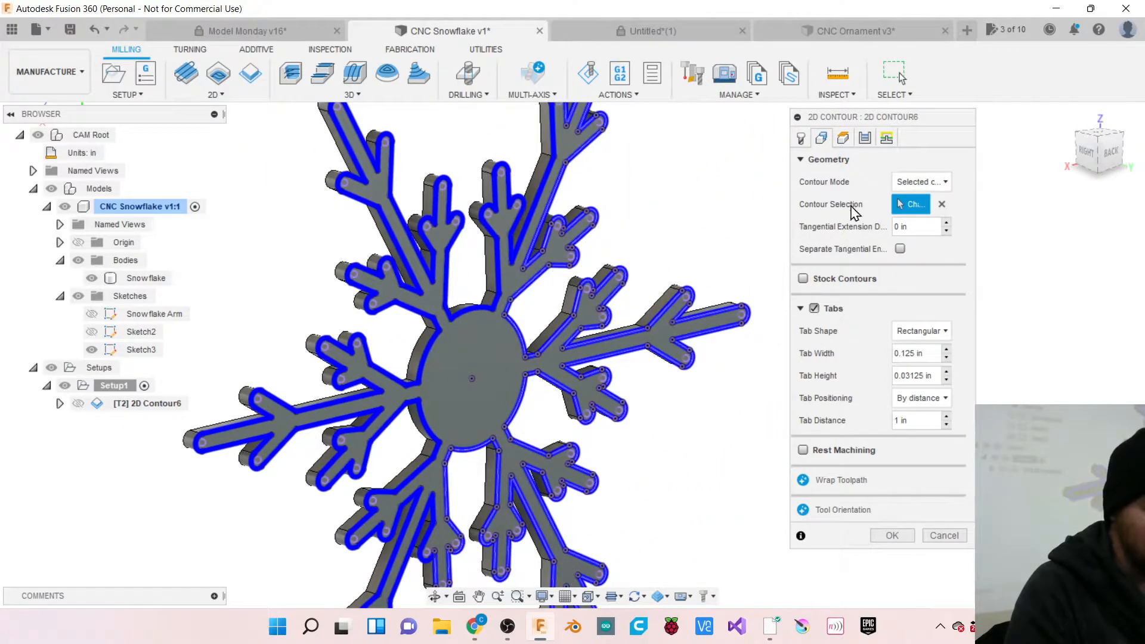
Enable Multiple Depths with a maximum roughing stepdown of 0.05 in and accept the operation to generate its toolpath.
{"action": "left_click", "coordinate": [865, 140]}
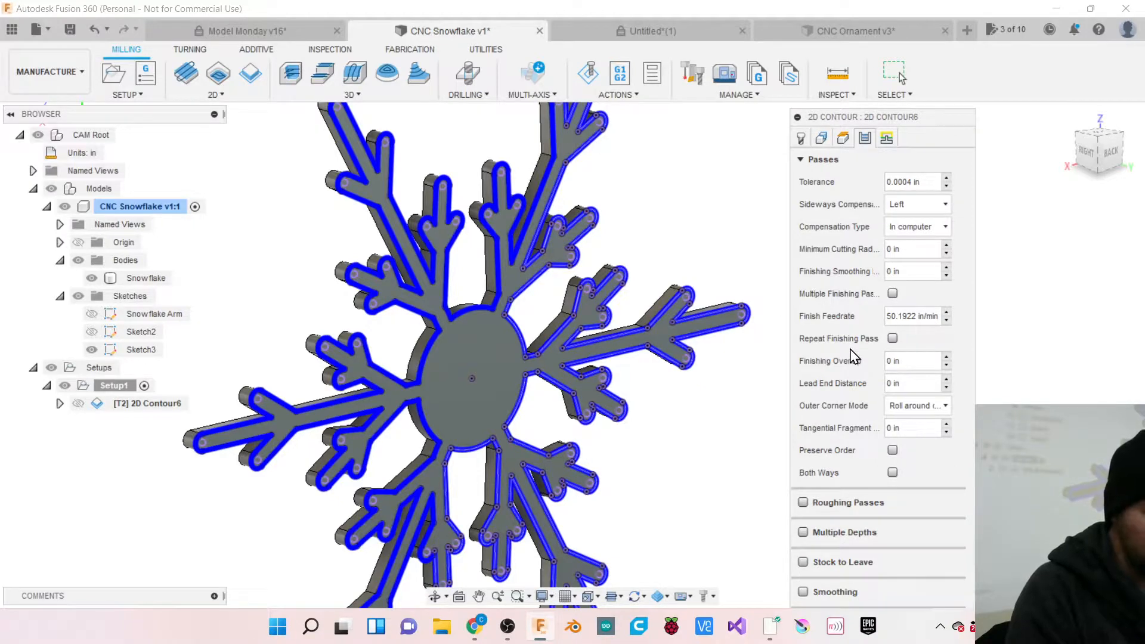
{"action": "left_click", "coordinate": [804, 532]}
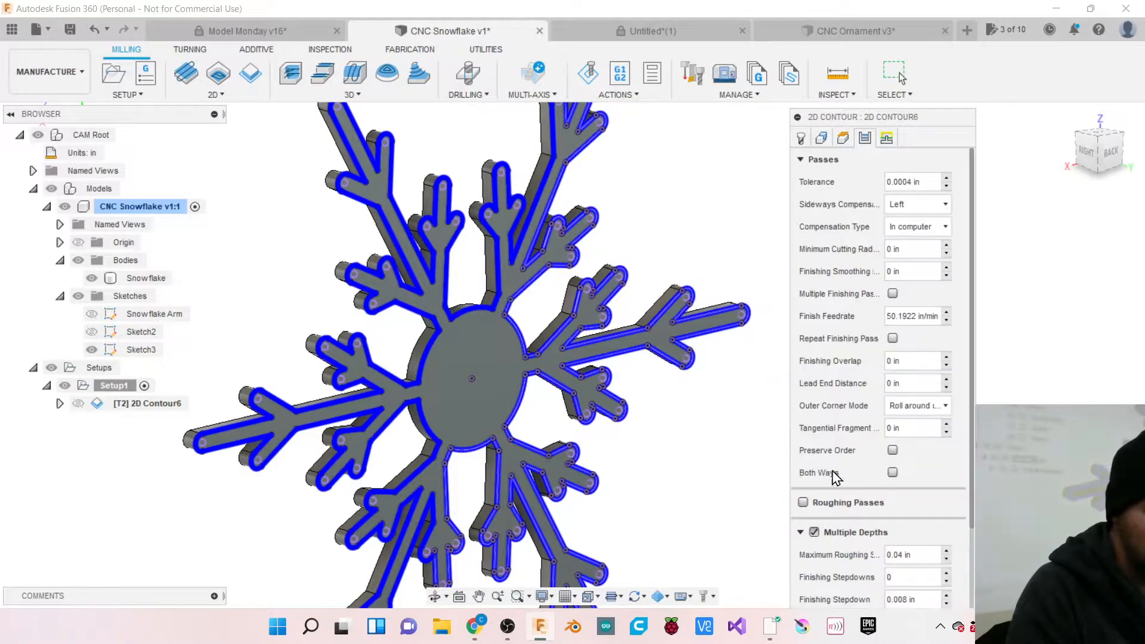
{"action": "scroll", "coordinate": [843, 454], "scroll_direction": "down", "scroll_amount": 2}
{"action": "scroll", "coordinate": [843, 454], "scroll_direction": "down", "scroll_amount": 4}
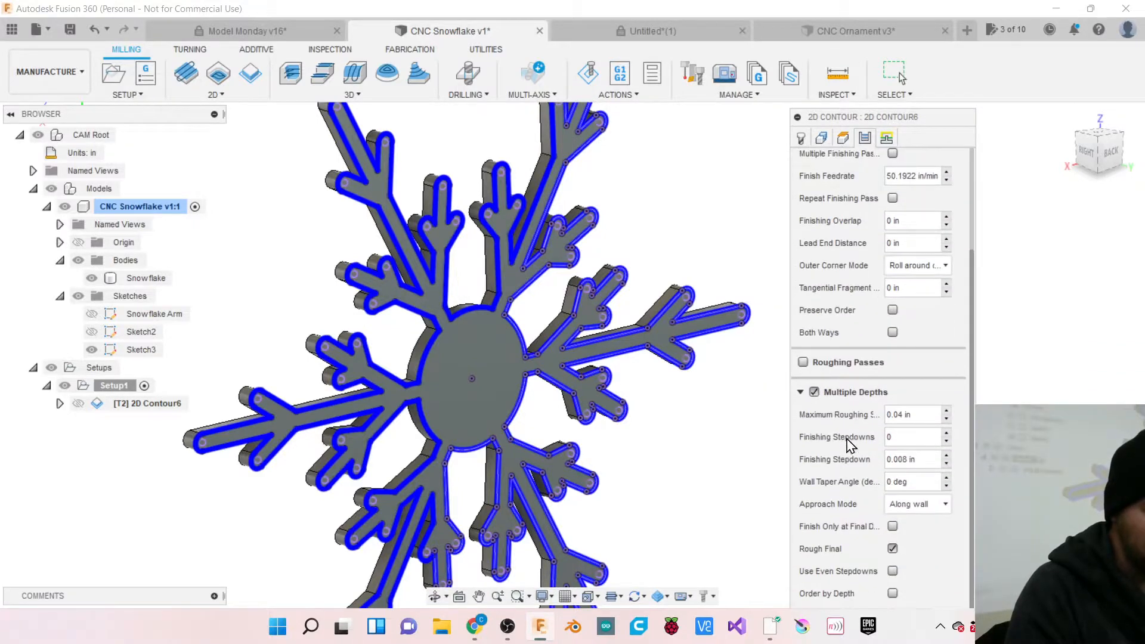
{"action": "left_click", "coordinate": [900, 416]}
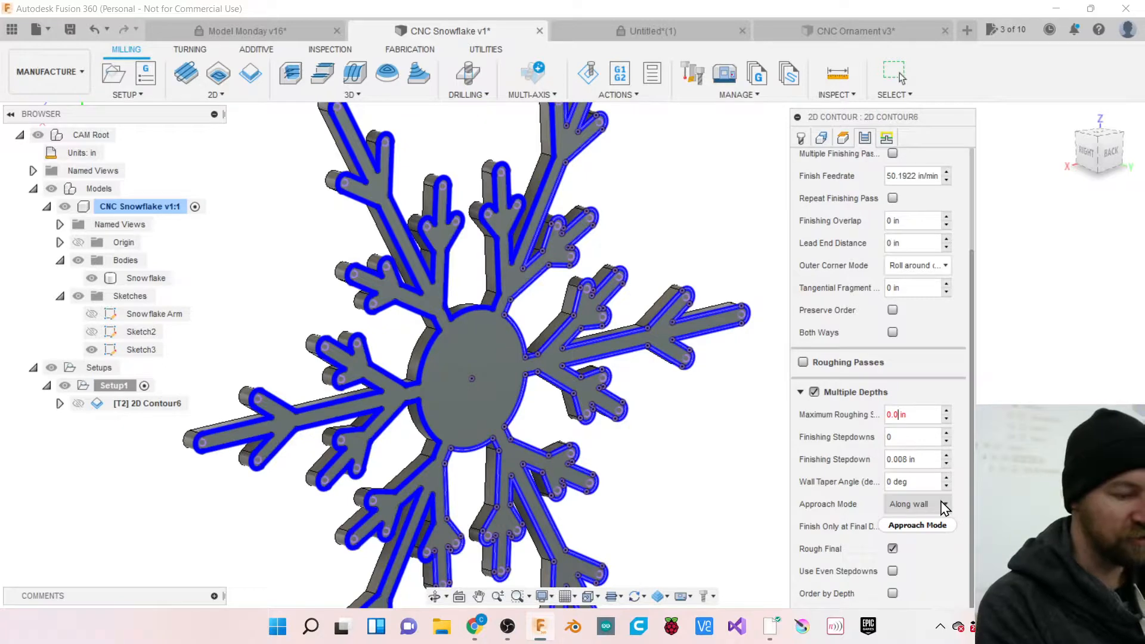
{"action": "type", "text": "5"}
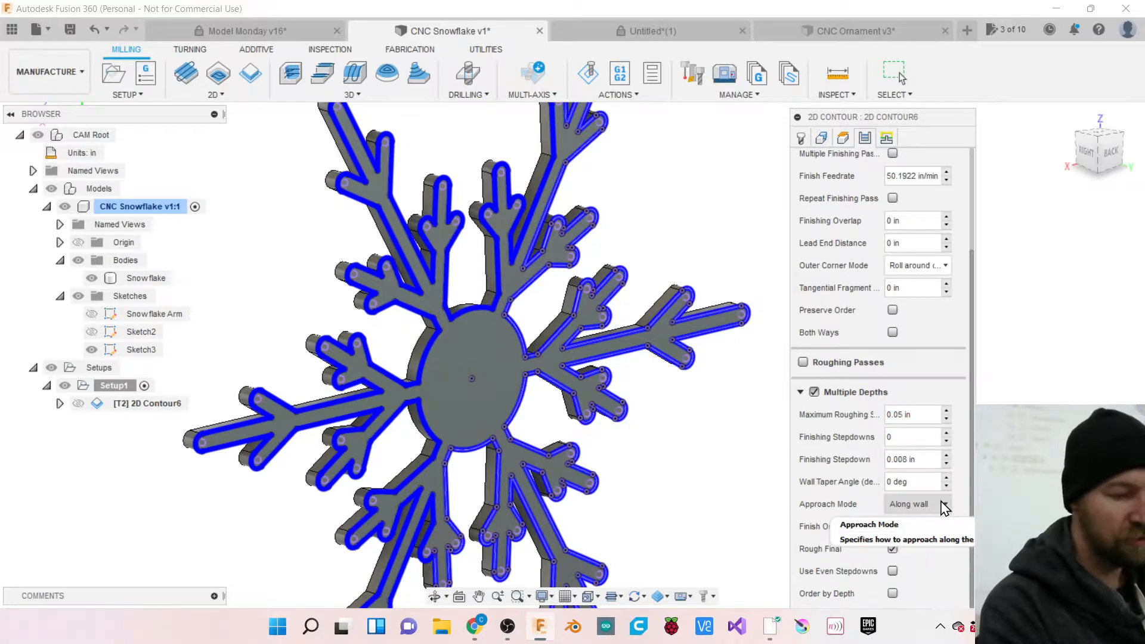
{"action": "left_click", "coordinate": [913, 416]}
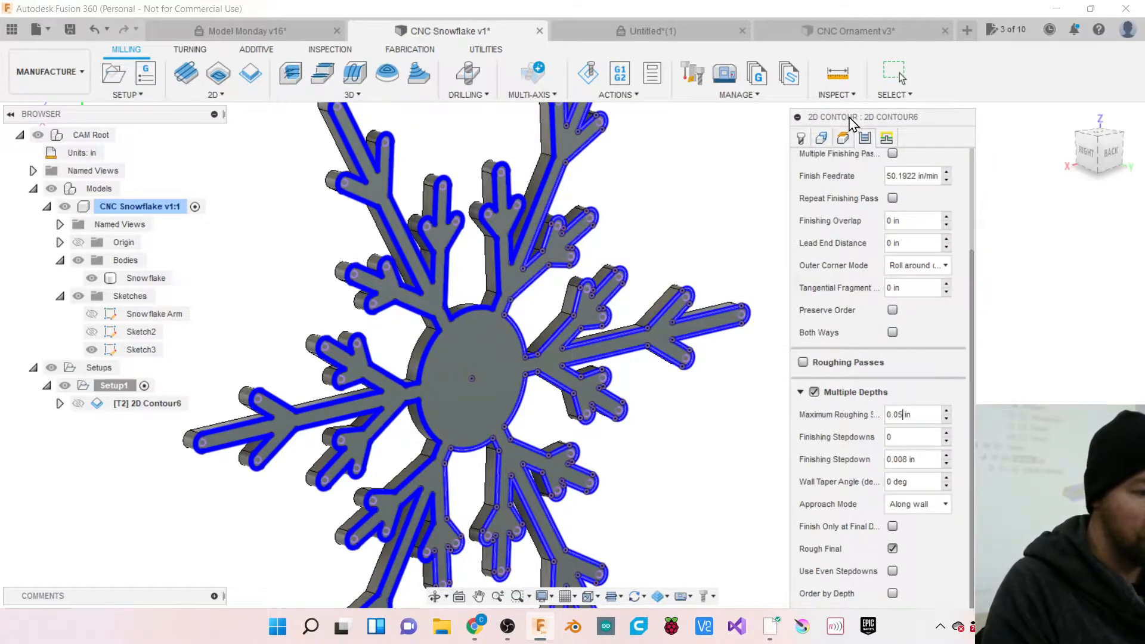
{"action": "left_click_drag", "start_coordinate": [849, 117], "coordinate": [837, 23]}
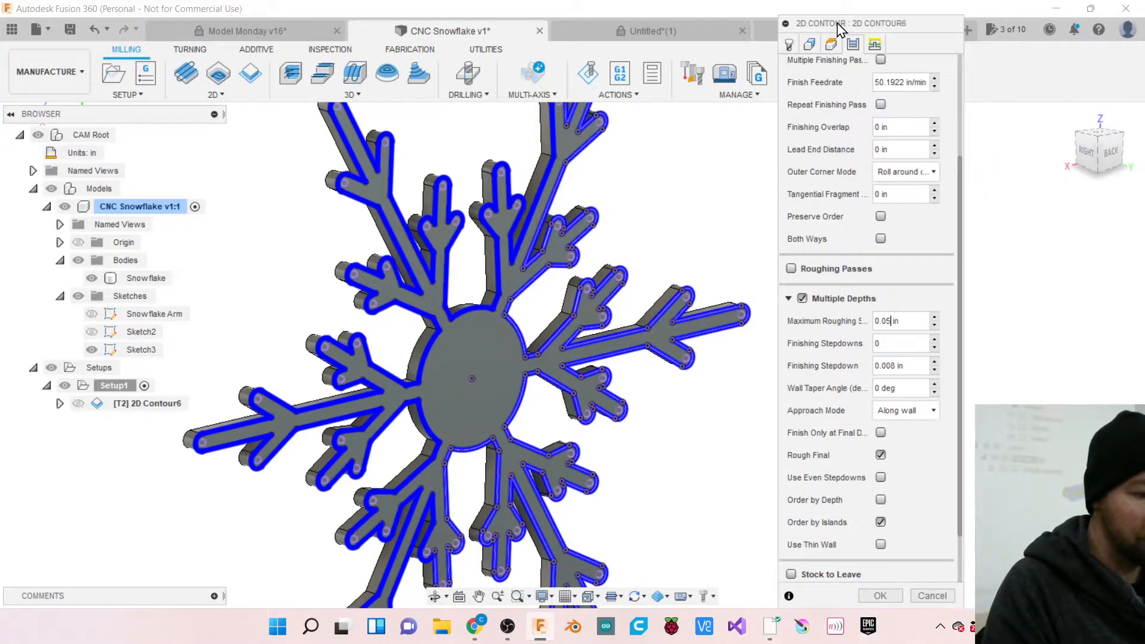
{"action": "left_click", "coordinate": [788, 298]}
{"action": "left_click", "coordinate": [881, 554]}
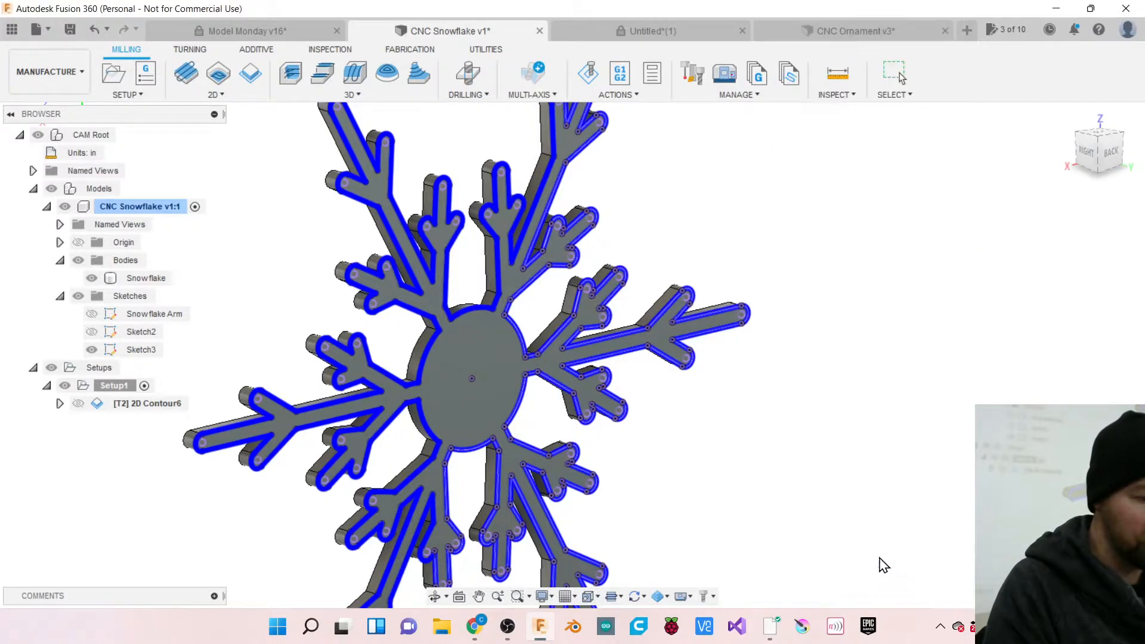
Read the error report of the 2D Contour6 operation and close it.
{"action": "left_click", "coordinate": [1097, 150]}
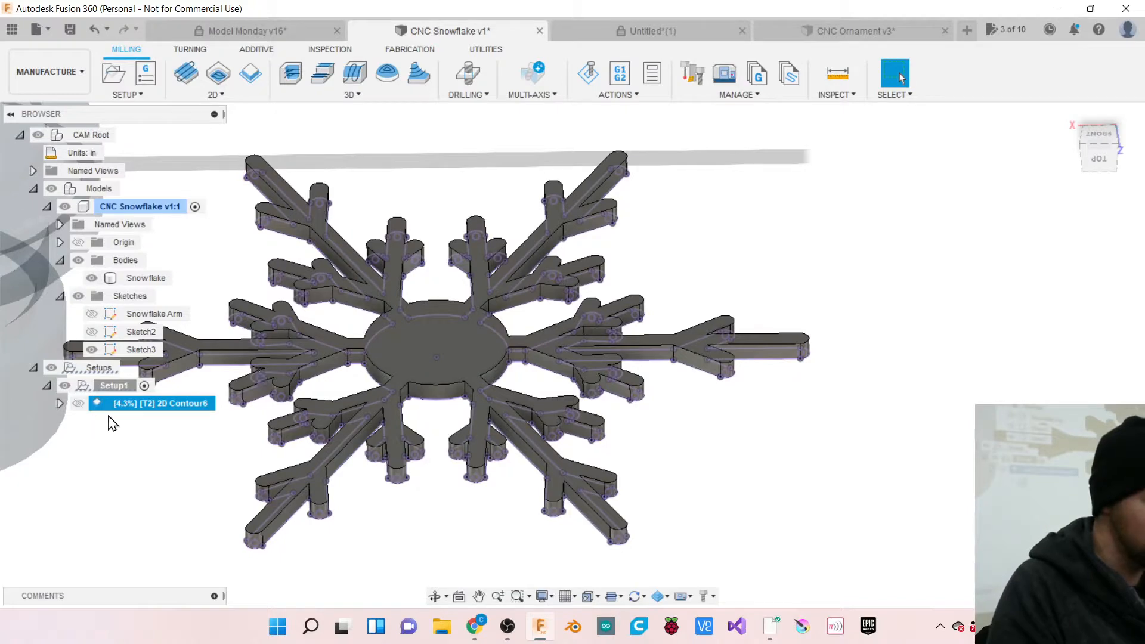
{"action": "scroll", "coordinate": [113, 421], "scroll_direction": "up", "scroll_amount": 2}
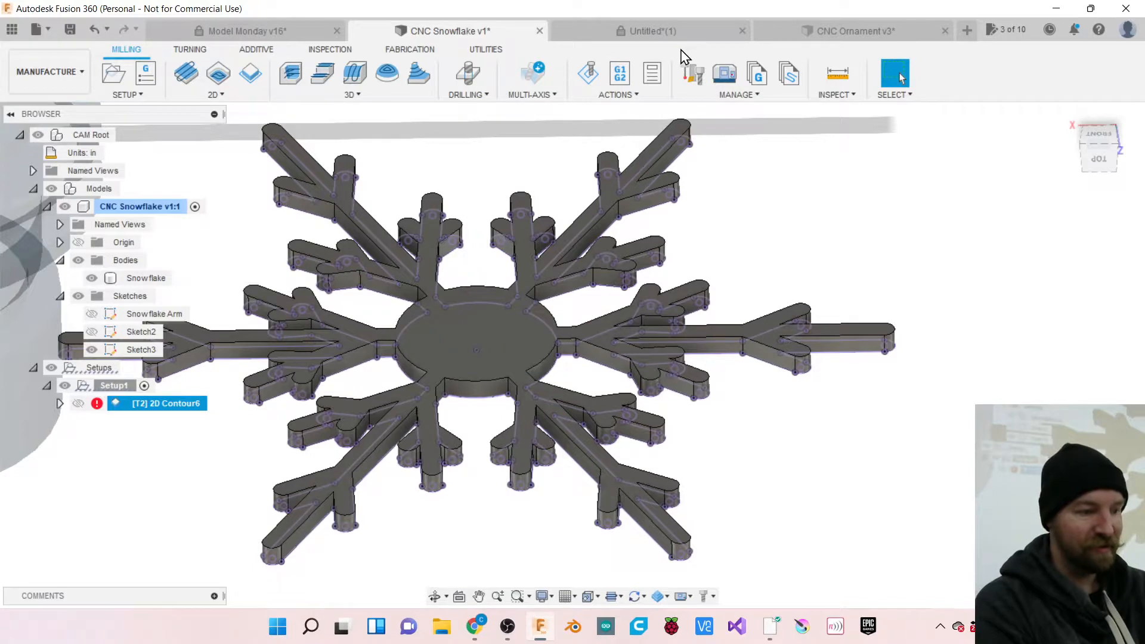
{"action": "left_click", "coordinate": [97, 403]}
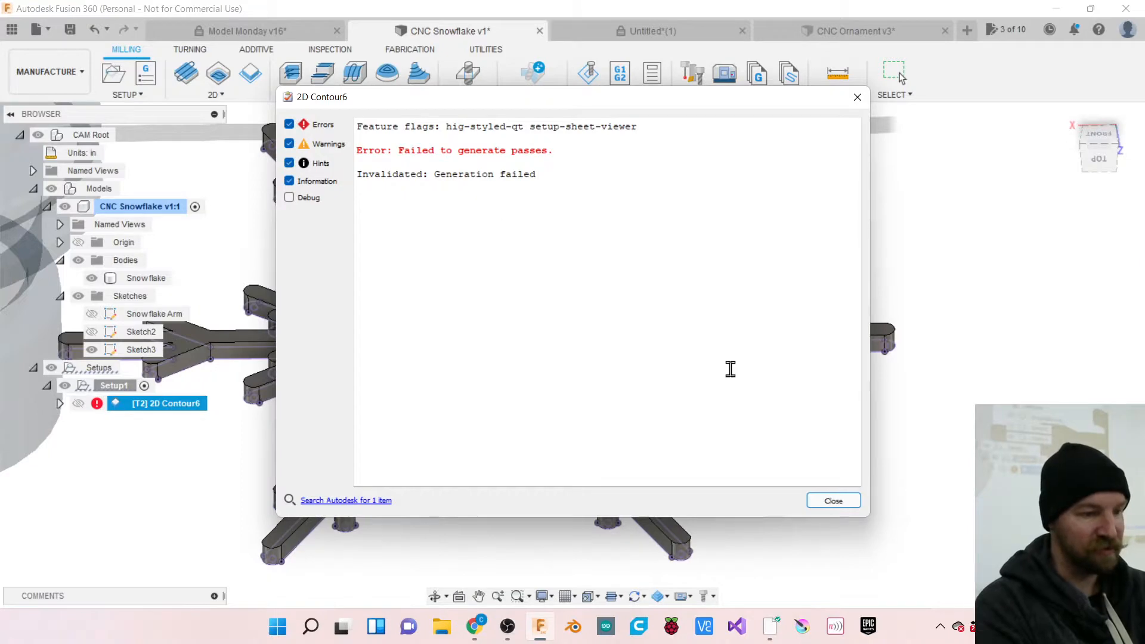
{"action": "left_click", "coordinate": [835, 503]}
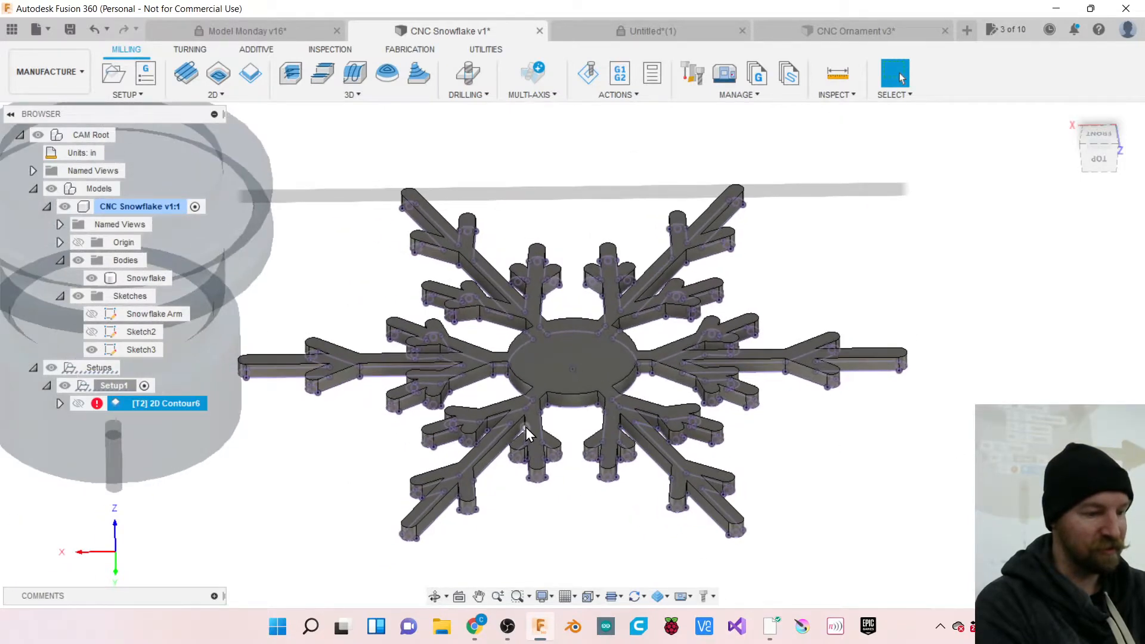
{"action": "scroll", "coordinate": [525, 427], "scroll_direction": "up", "scroll_amount": 2}
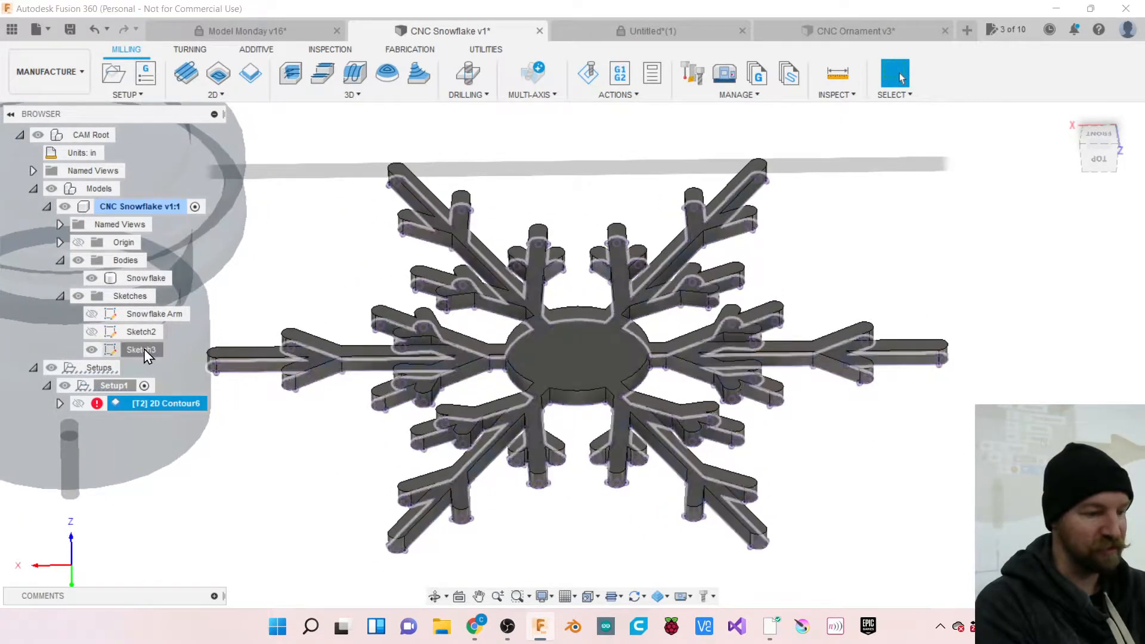
Check the commands available for Sketch3 in the Manufacture workspace and in the Design workspace, including saving it as DXF.
{"action": "left_click", "coordinate": [144, 349]}
{"action": "right_click", "coordinate": [137, 350]}
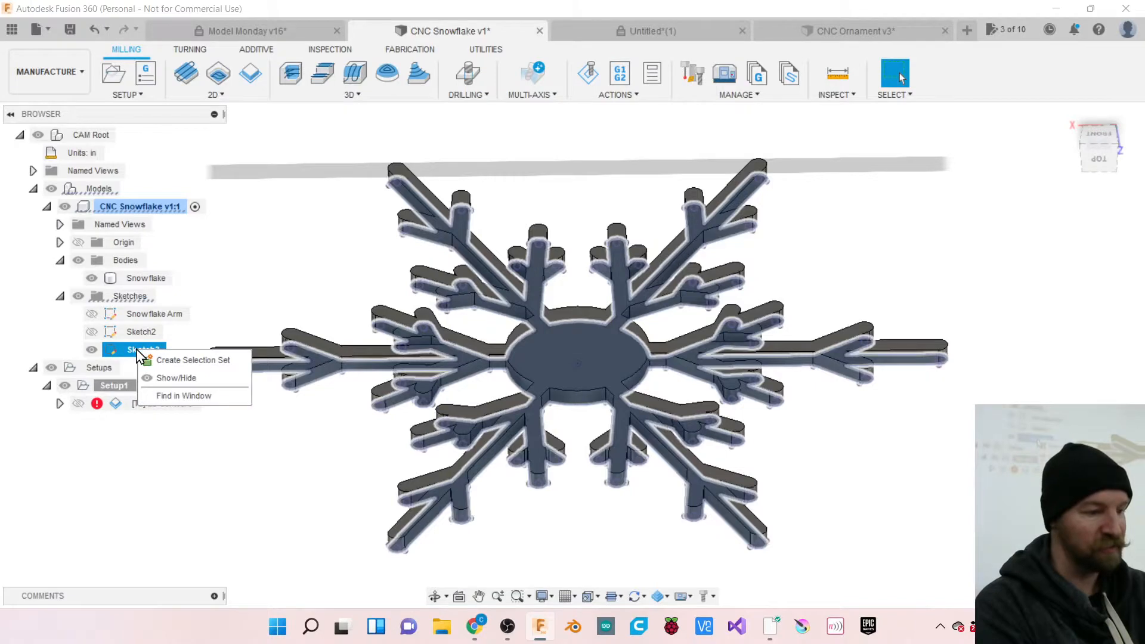
{"action": "left_click", "coordinate": [210, 328]}
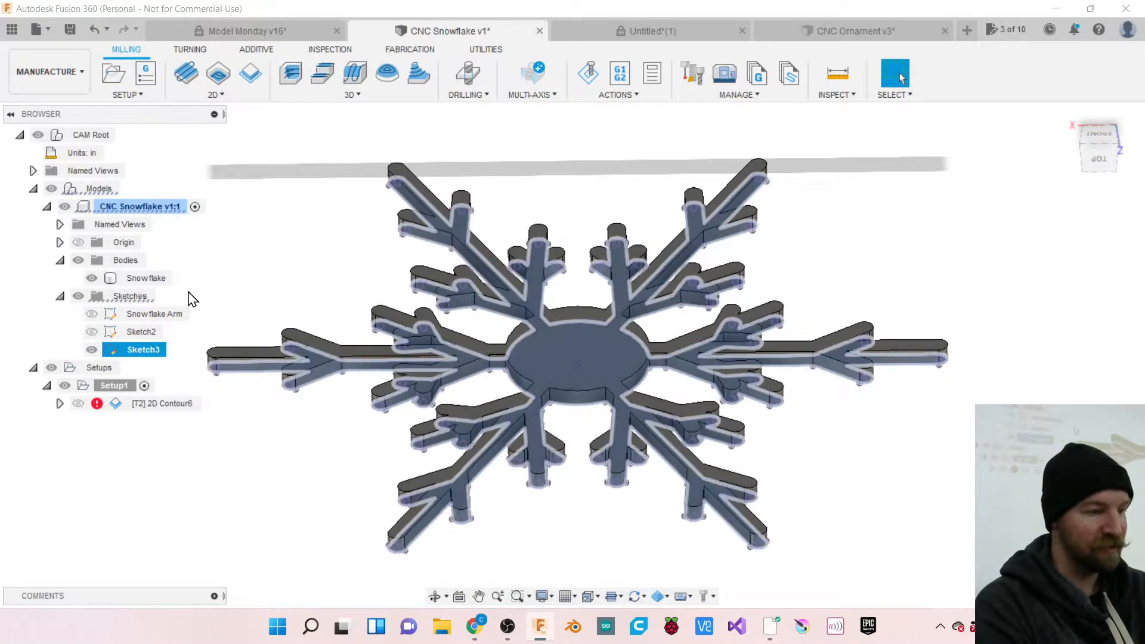
{"action": "left_click", "coordinate": [66, 72]}
{"action": "left_click", "coordinate": [36, 108]}
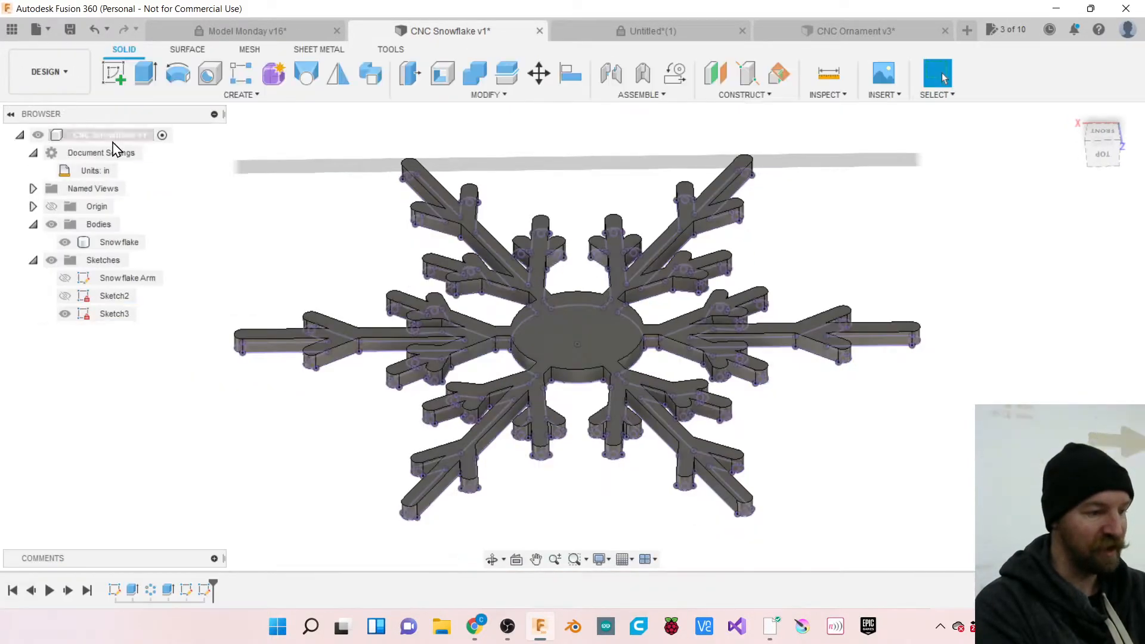
{"action": "left_click", "coordinate": [108, 317]}
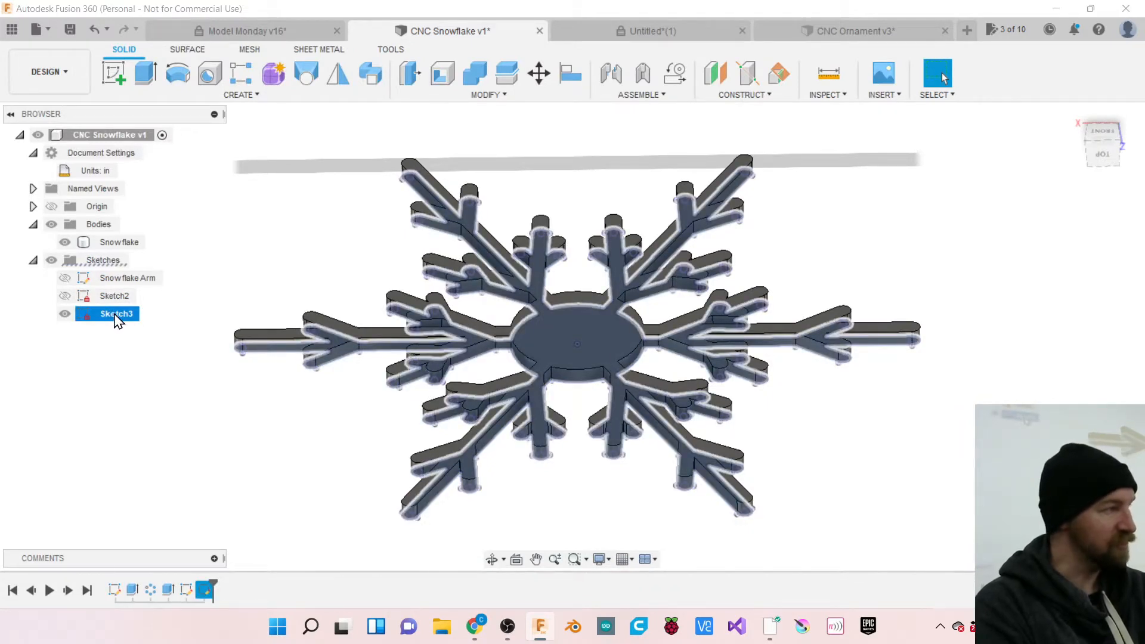
{"action": "right_click", "coordinate": [118, 320]}
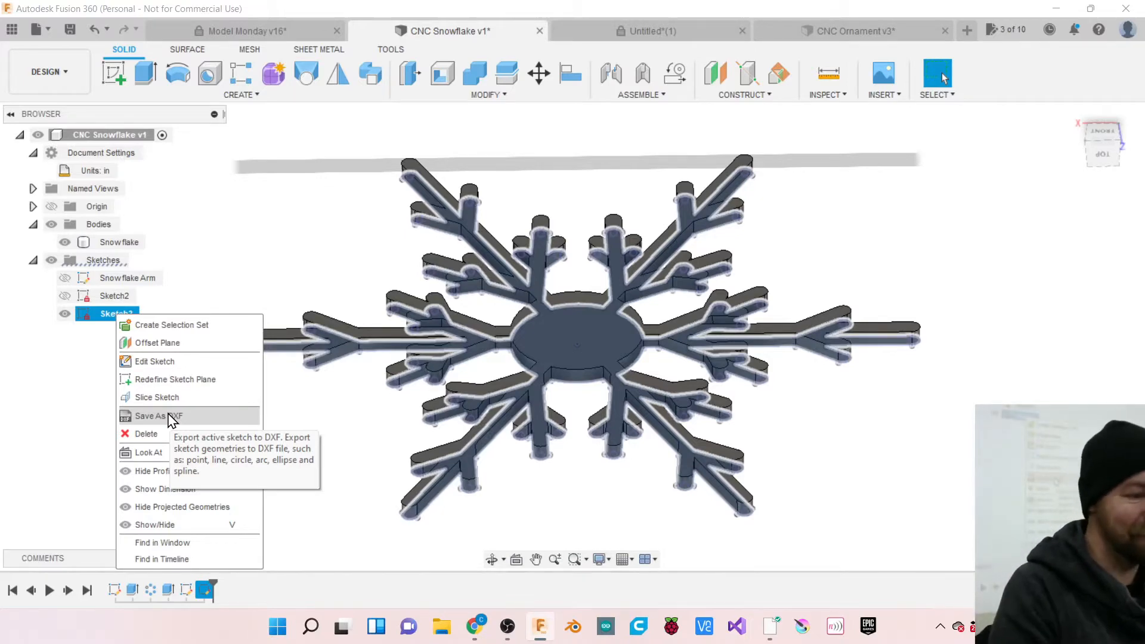
{"action": "left_click", "coordinate": [265, 256]}
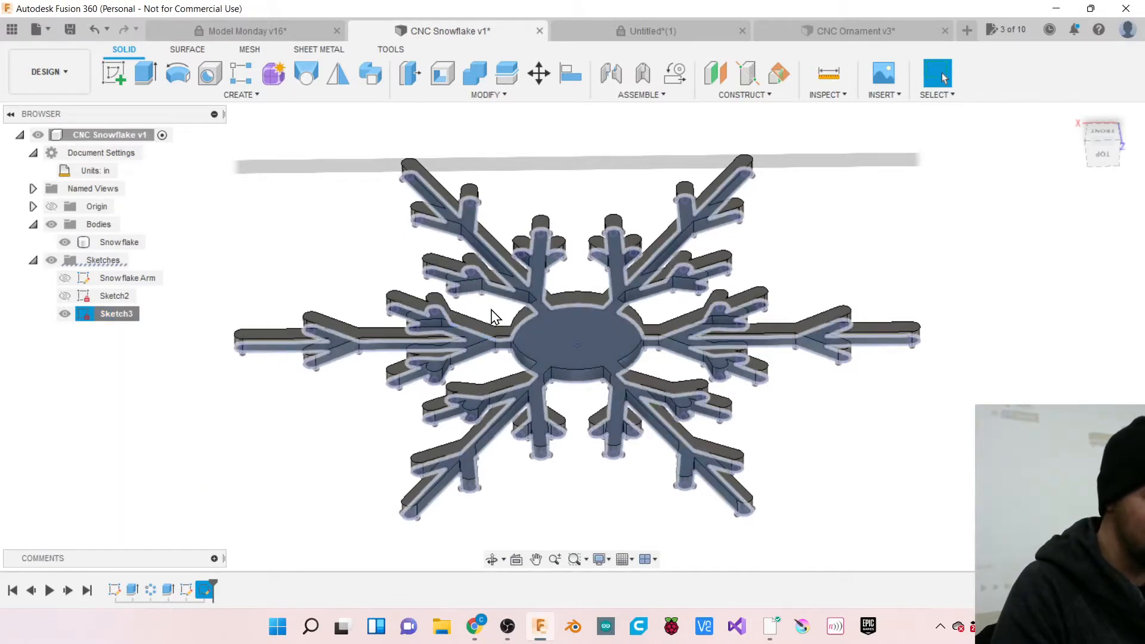
{"action": "scroll", "coordinate": [492, 310], "scroll_direction": "up", "scroll_amount": 5}
{"action": "scroll", "coordinate": [491, 310], "scroll_direction": "down", "scroll_amount": 4}
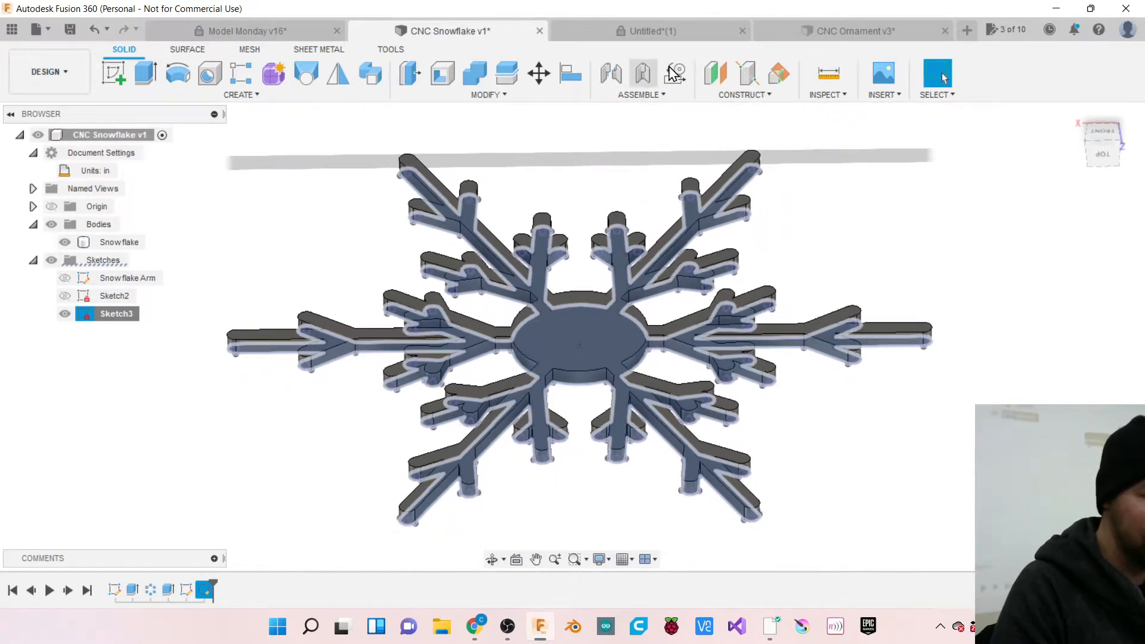
Glance at the CNC Ornament document, return to CNC Snowflake and switch it to the Manufacture workspace.
{"action": "left_click", "coordinate": [808, 33]}
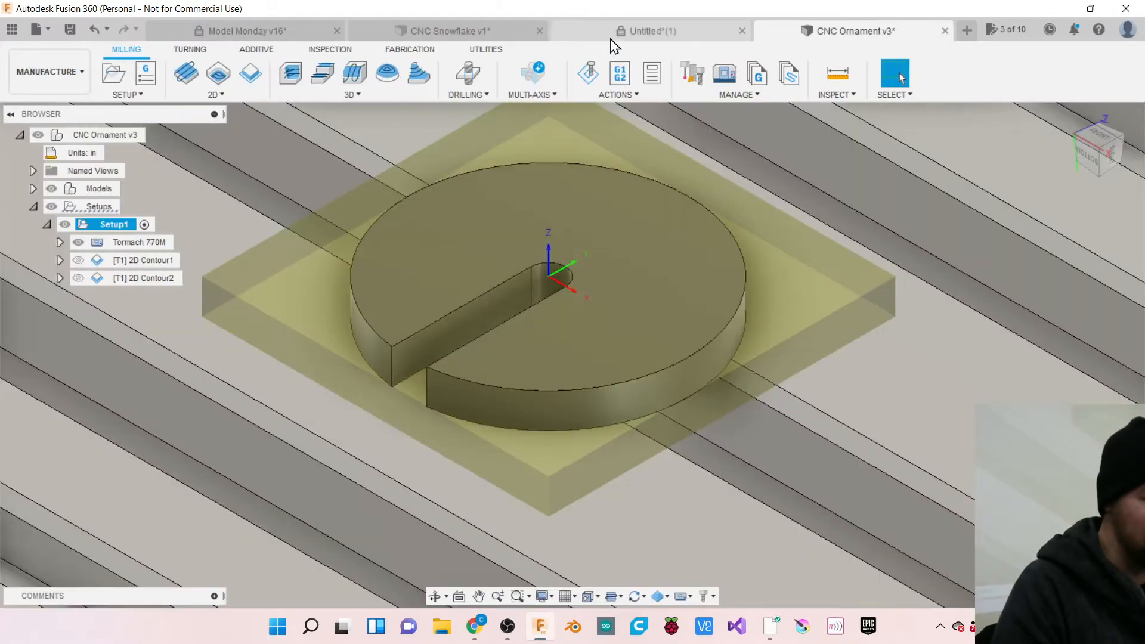
{"action": "left_click", "coordinate": [480, 31]}
{"action": "left_click", "coordinate": [48, 72]}
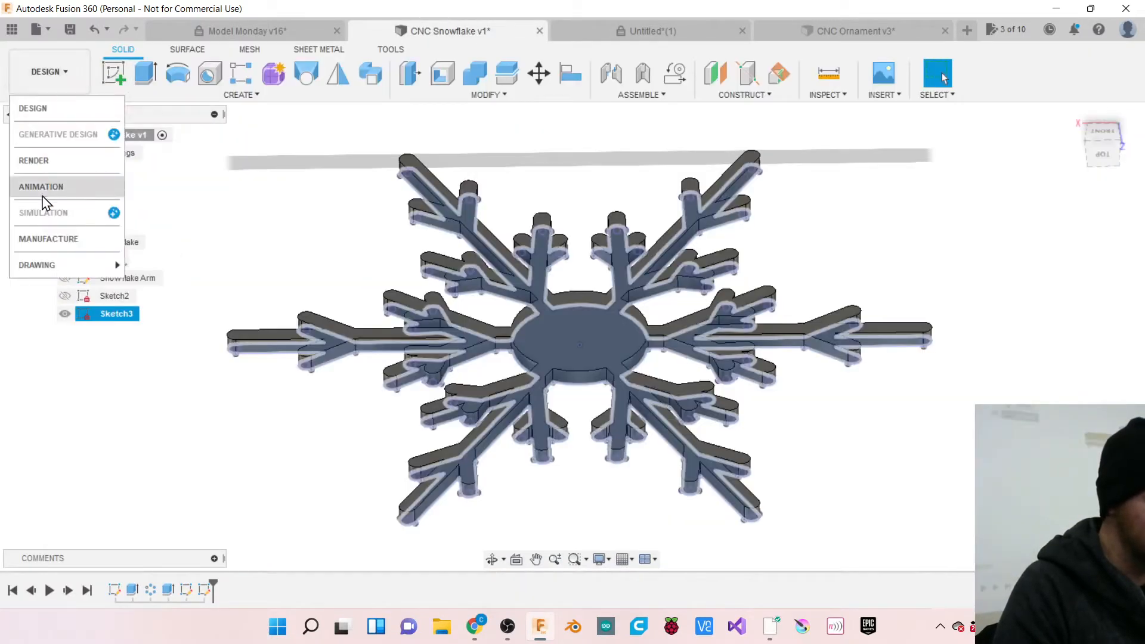
{"action": "left_click", "coordinate": [49, 238]}
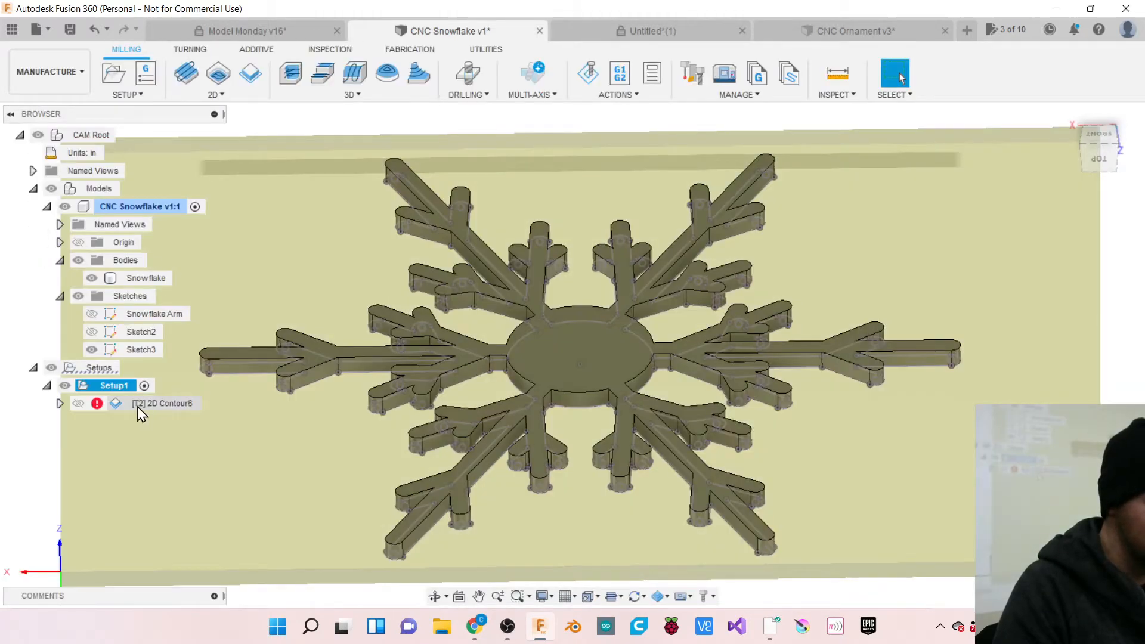
Recheck the error report of the 2D Contour6 operation and inspect the snowflake's arms and projected outline.
{"action": "left_click", "coordinate": [60, 403]}
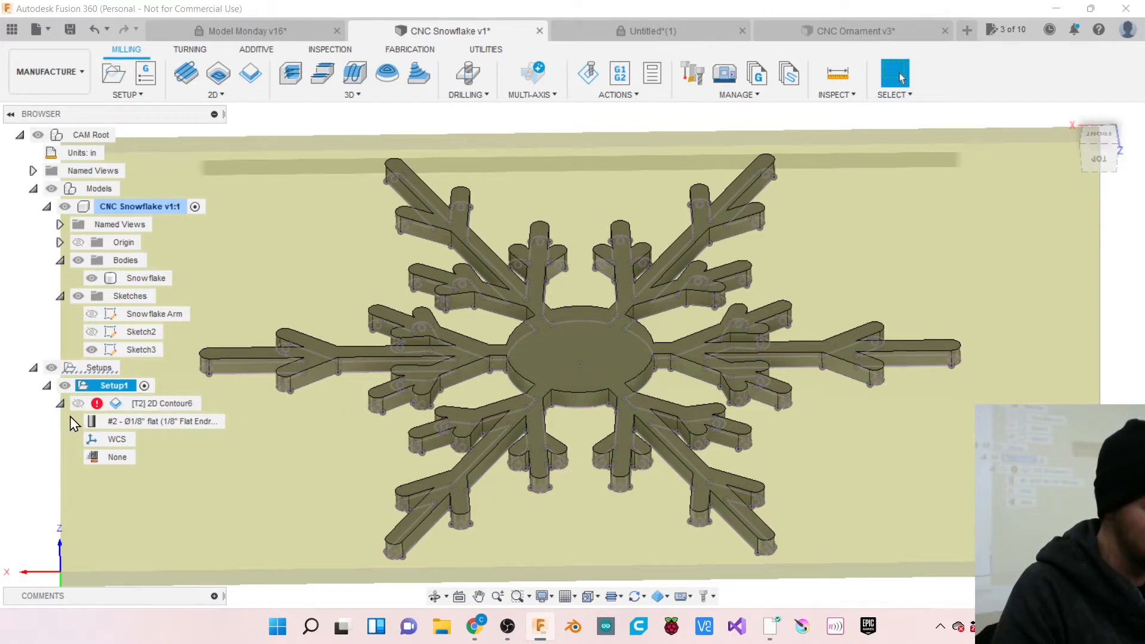
{"action": "left_click", "coordinate": [97, 404]}
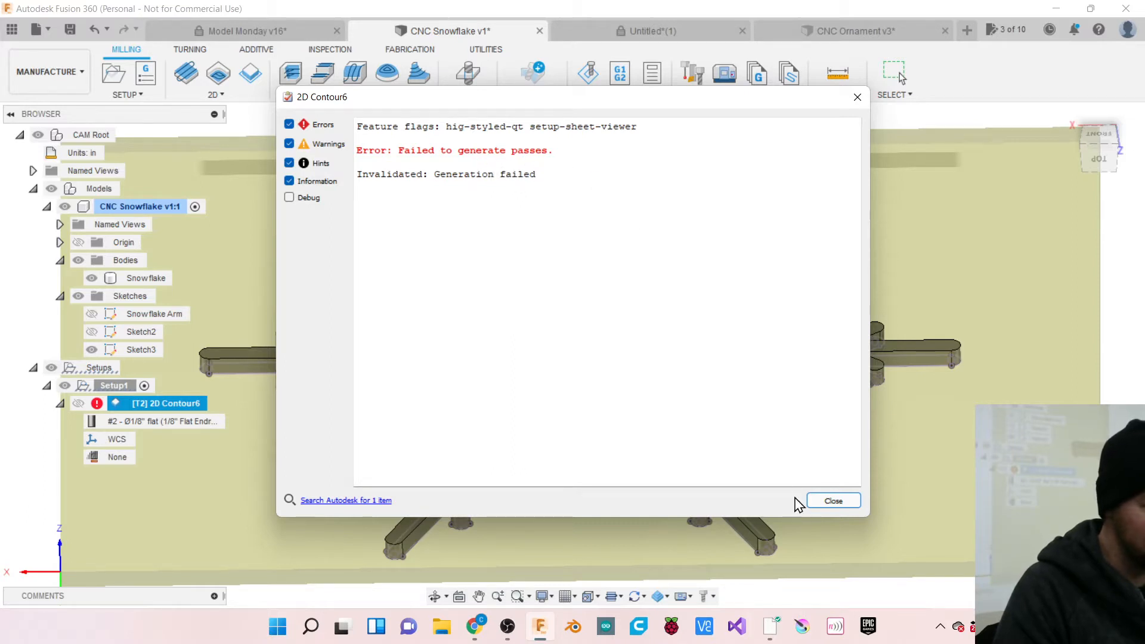
{"action": "left_click", "coordinate": [834, 501]}
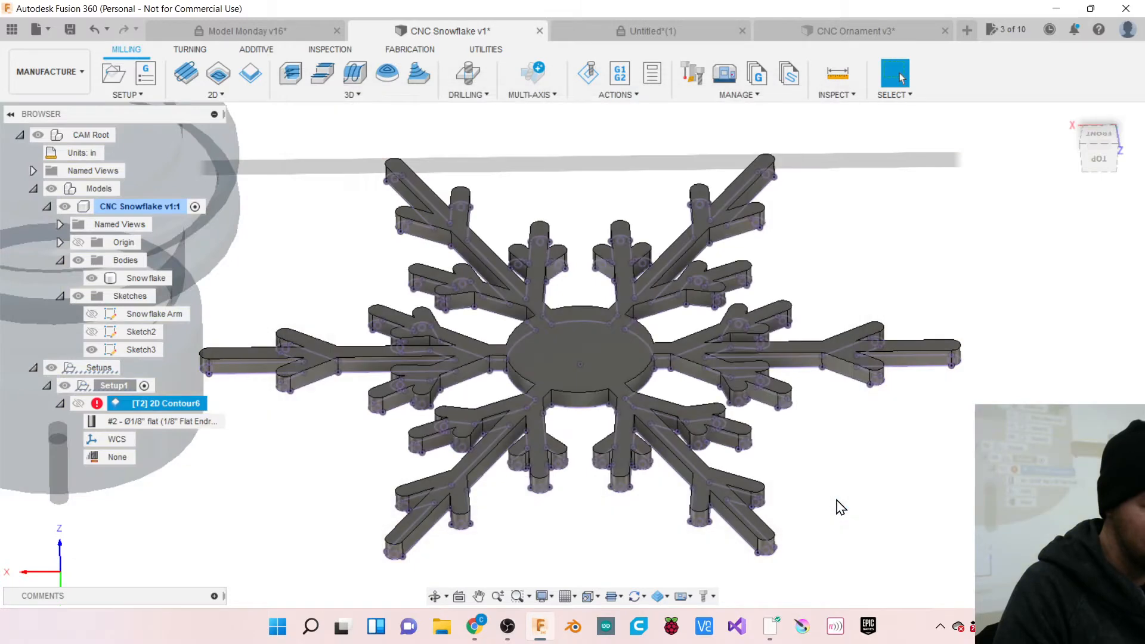
{"action": "scroll", "coordinate": [436, 510], "scroll_direction": "up", "scroll_amount": 5}
{"action": "left_click", "coordinate": [436, 509]}
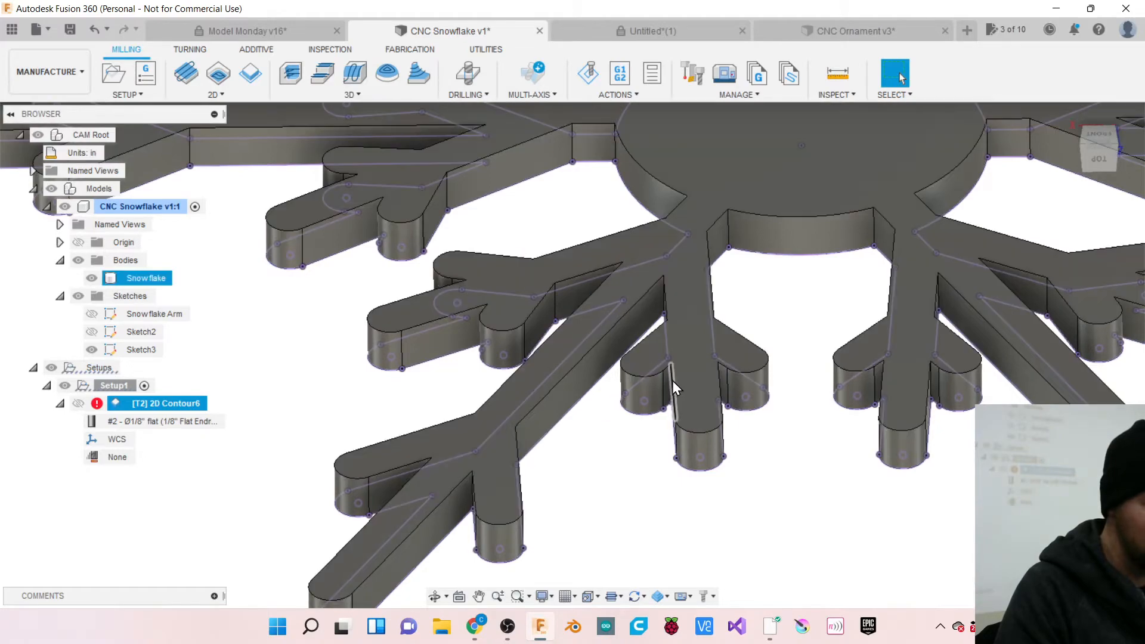
{"action": "scroll", "coordinate": [522, 431], "scroll_direction": "down", "scroll_amount": 6}
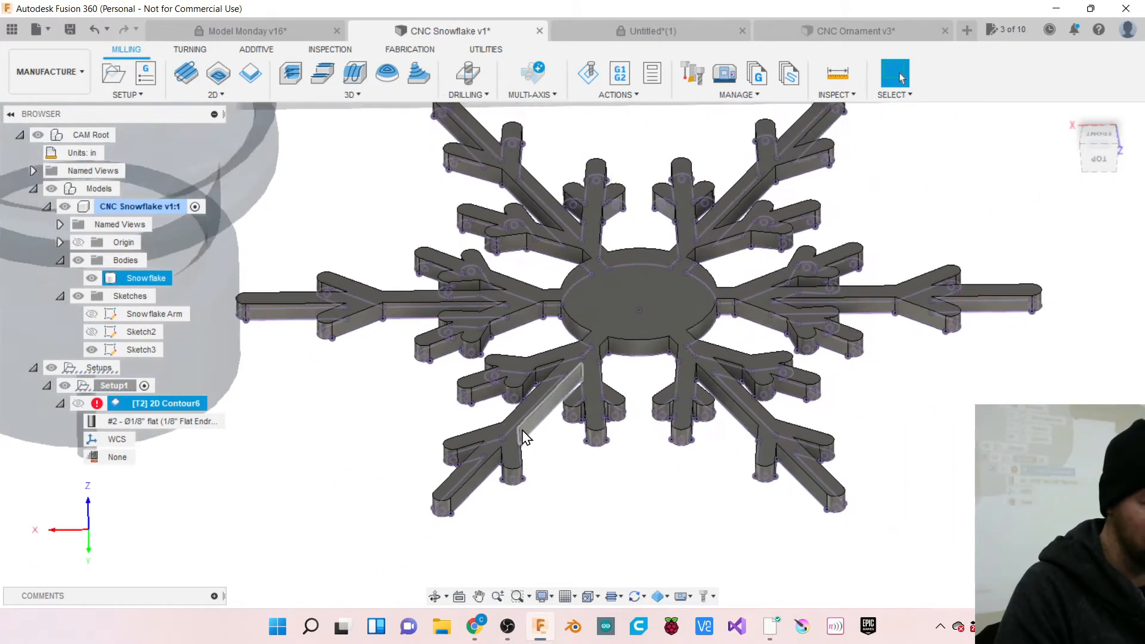
{"action": "scroll", "coordinate": [522, 430], "scroll_direction": "down", "scroll_amount": 3}
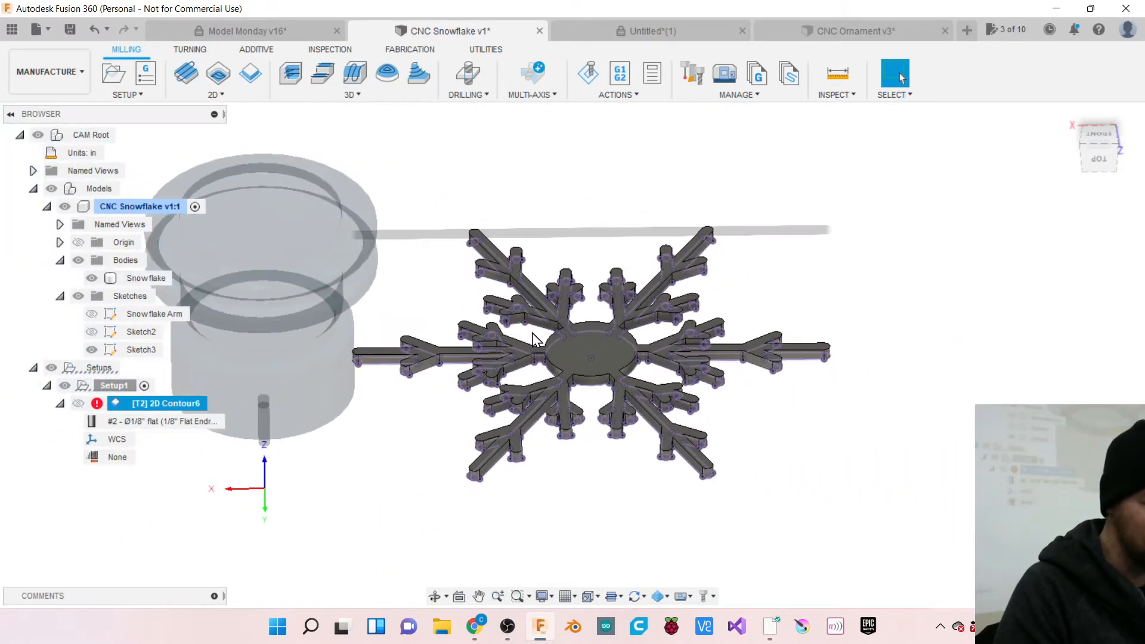
{"action": "scroll", "coordinate": [535, 339], "scroll_direction": "up", "scroll_amount": 4}
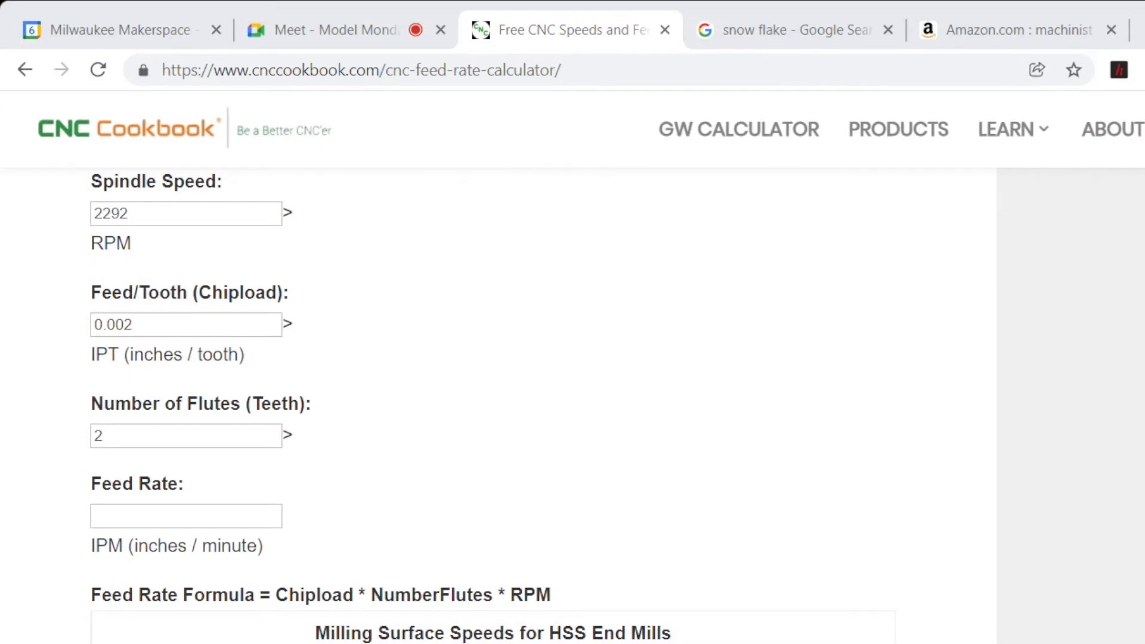
Switch to the browser and bring up the Model Monday meeting in Google Meet.
{"action": "left_click", "coordinate": [129, 214]}
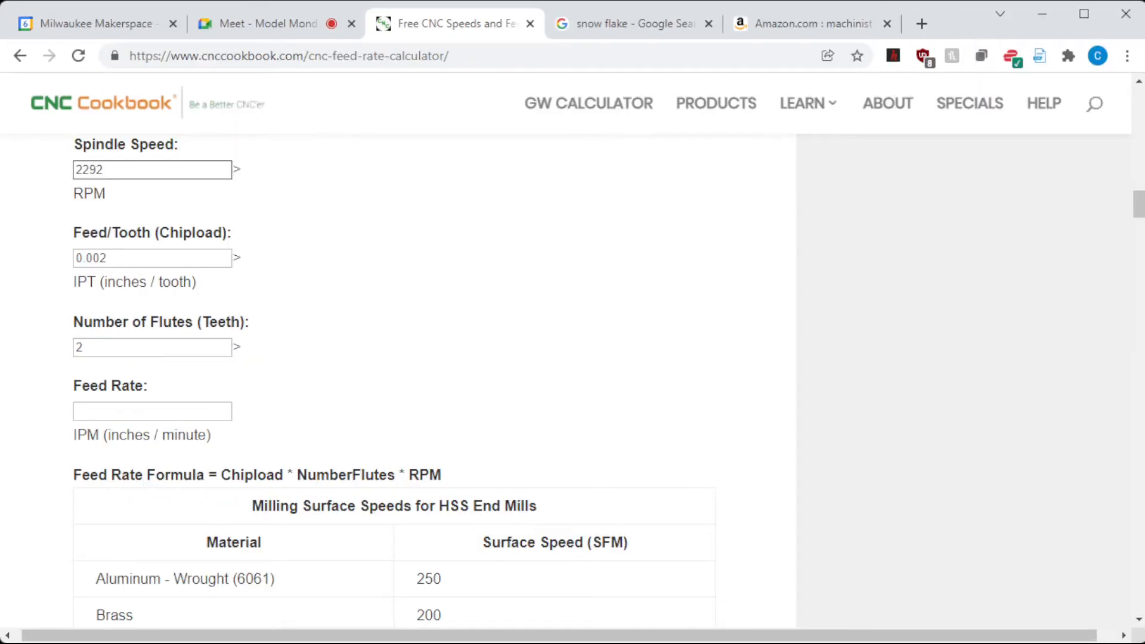
{"action": "left_click", "coordinate": [149, 18]}
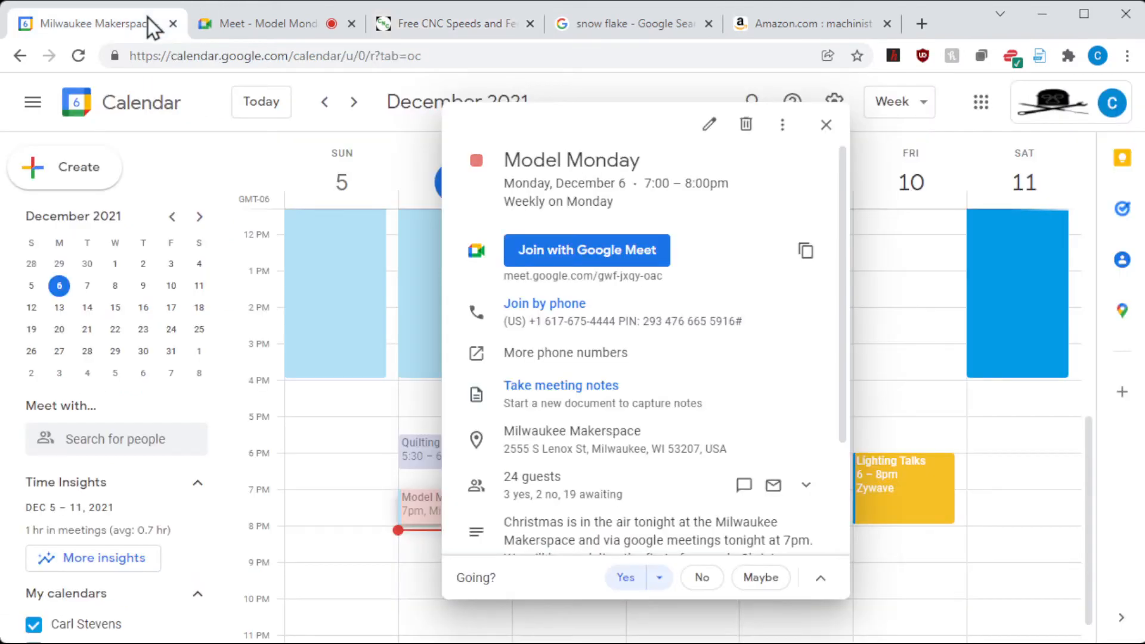
{"action": "left_click", "coordinate": [280, 22]}
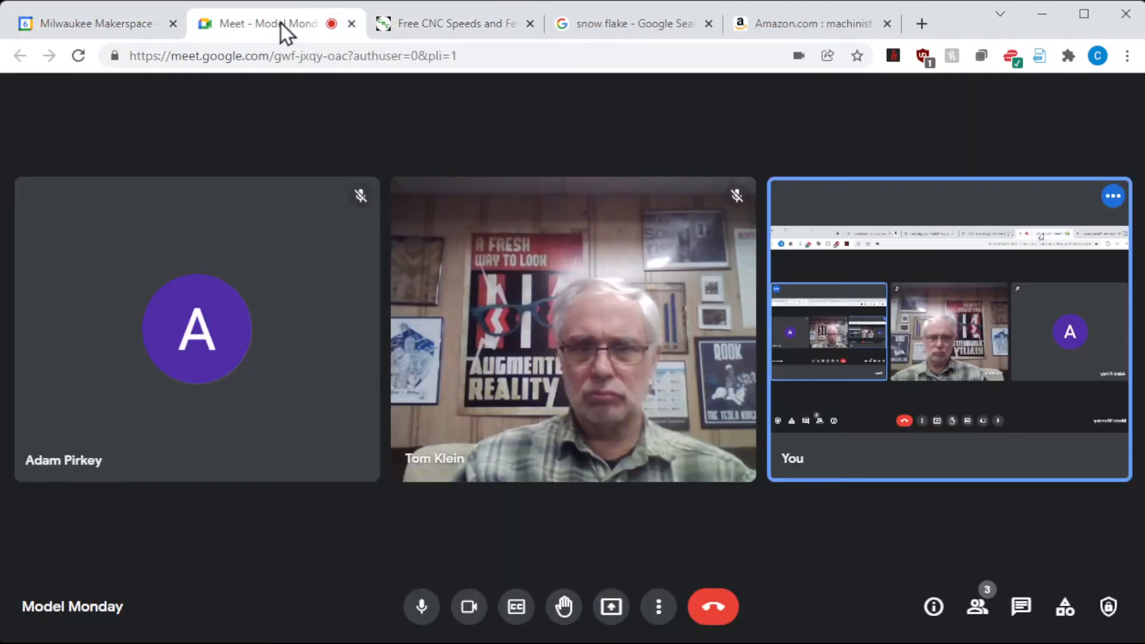